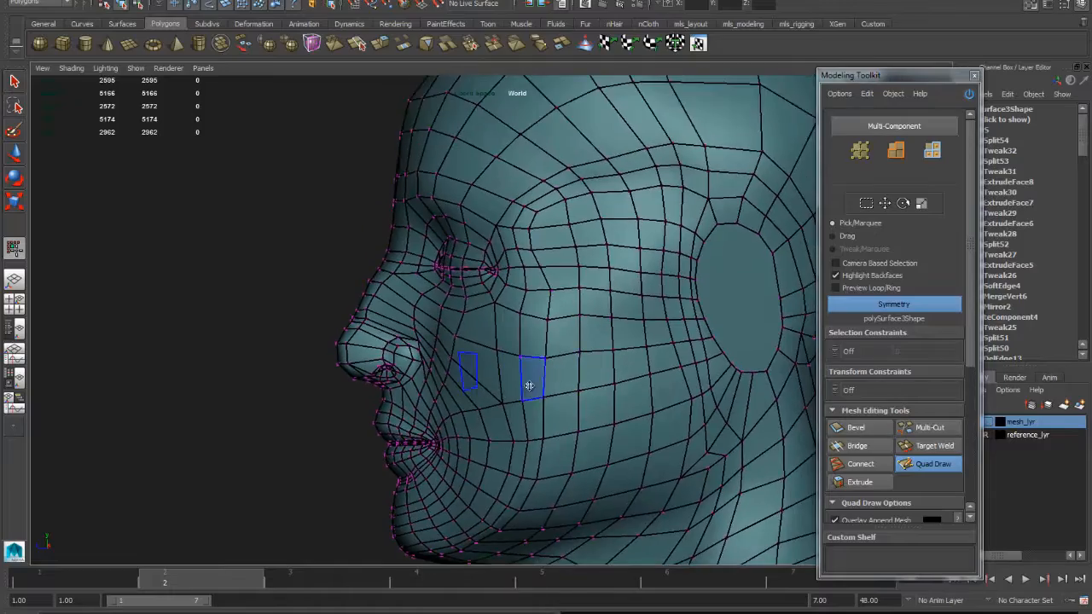
Examine the head mesh's edge flow around the cheek, nose, closed eyelids and lips
scroll(588, 388, up, 5)
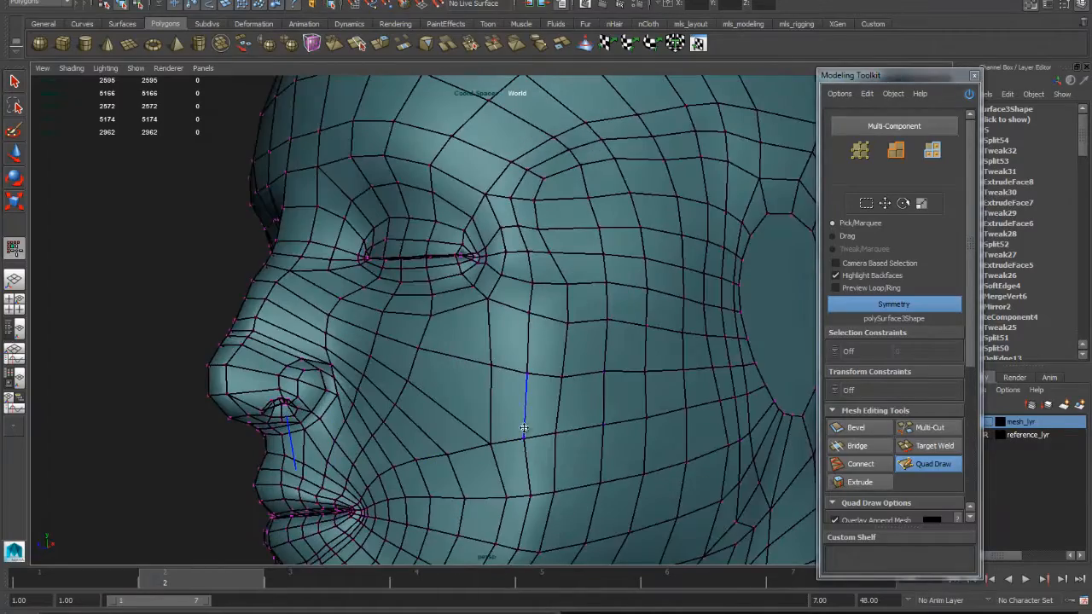
alt+drag(525, 380, 487, 373)
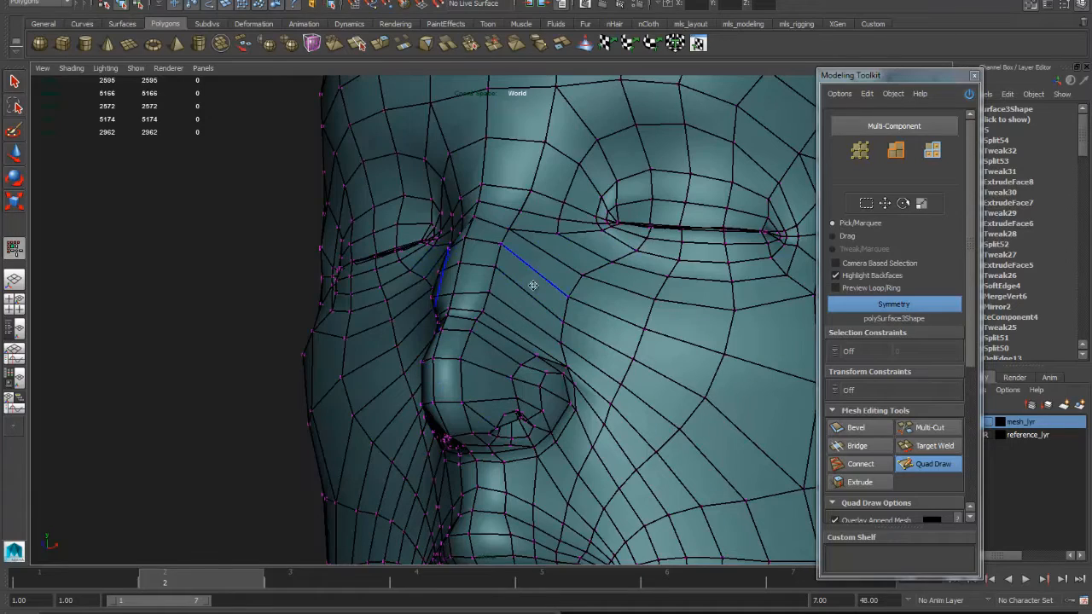
mouse_move(515, 349)
alt+mouse_down()
mouse_move(487, 367)
mouse_move(529, 256)
mouse_move(577, 310)
mouse_move(509, 334)
alt+mouse_up()
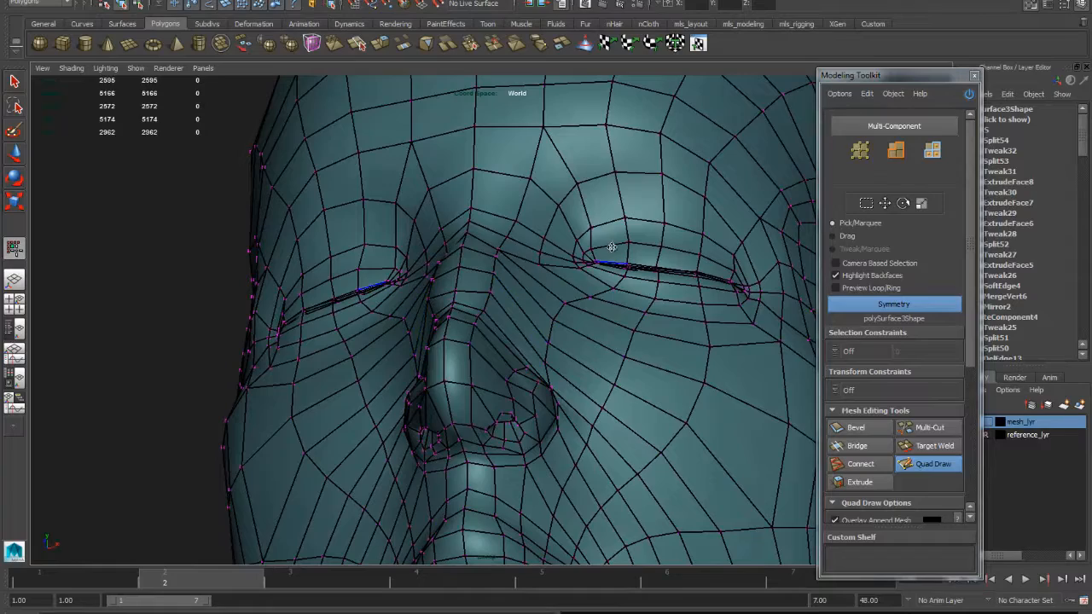
alt+right_drag(624, 211, 533, 211)
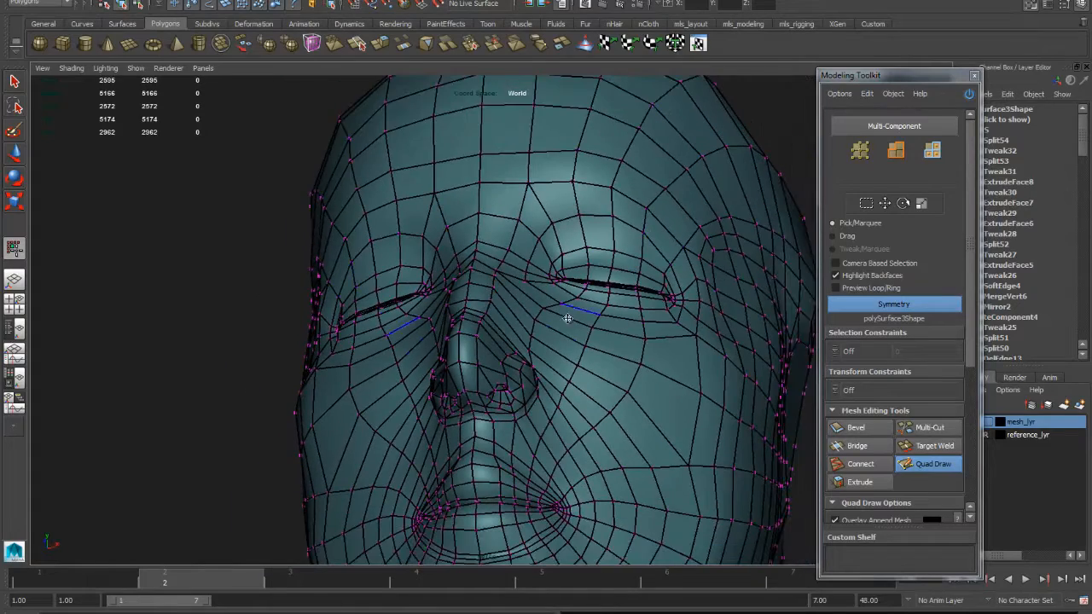
alt+right_drag(567, 318, 653, 346)
alt+middle_drag(627, 335, 594, 289)
alt+middle_drag(555, 140, 571, 196)
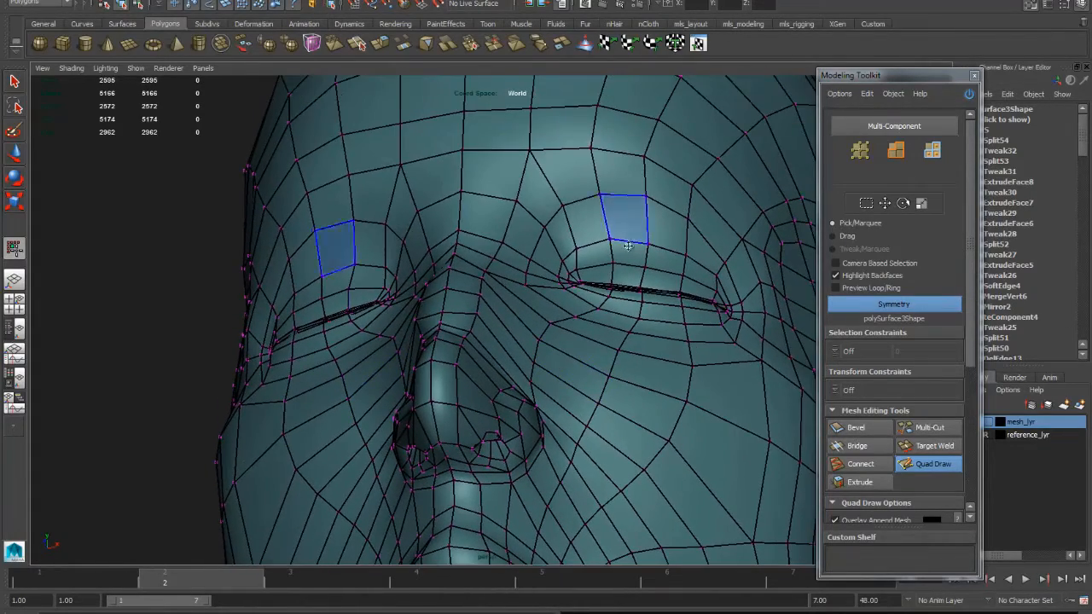
alt+middle_drag(628, 246, 611, 237)
alt+right_drag(565, 290, 627, 307)
alt+middle_drag(657, 323, 609, 326)
alt+drag(609, 326, 571, 342)
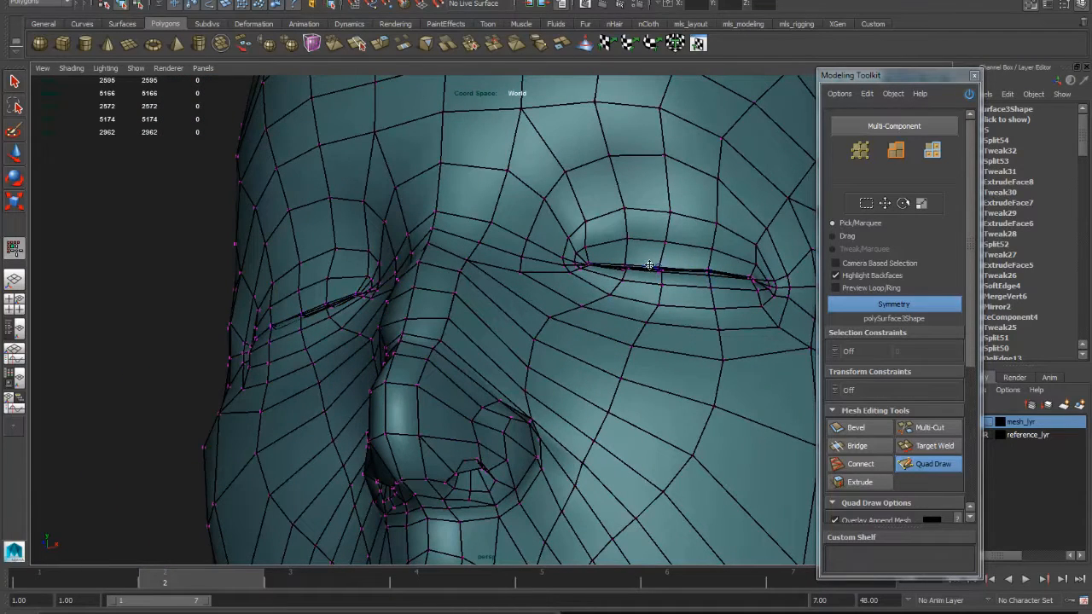
alt+middle_drag(593, 488, 661, 332)
alt+middle_drag(526, 505, 485, 400)
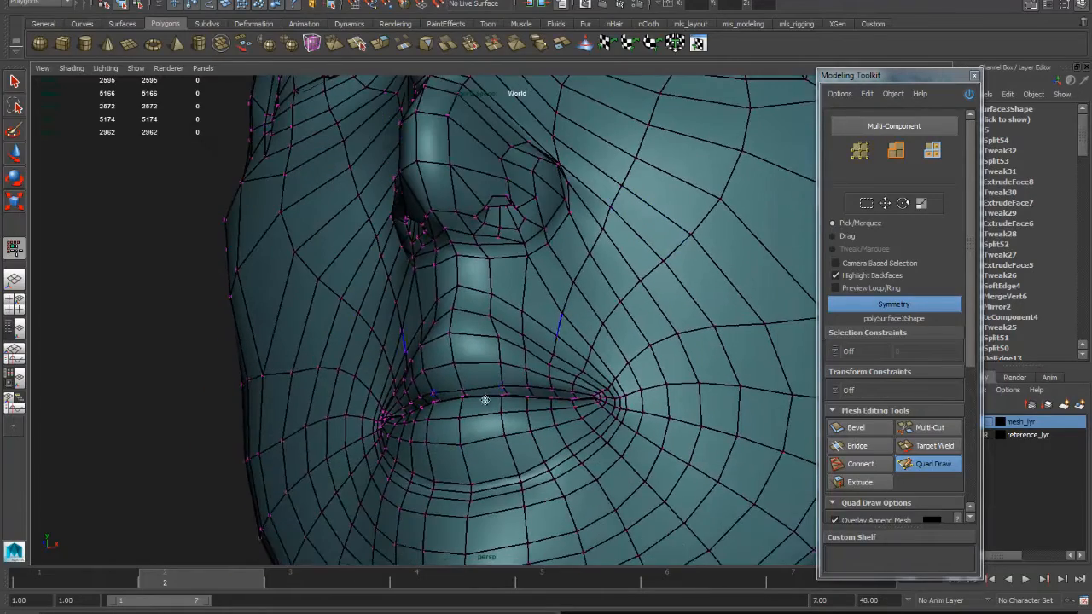
alt+middle_drag(608, 266, 599, 384)
alt+drag(679, 232, 640, 300)
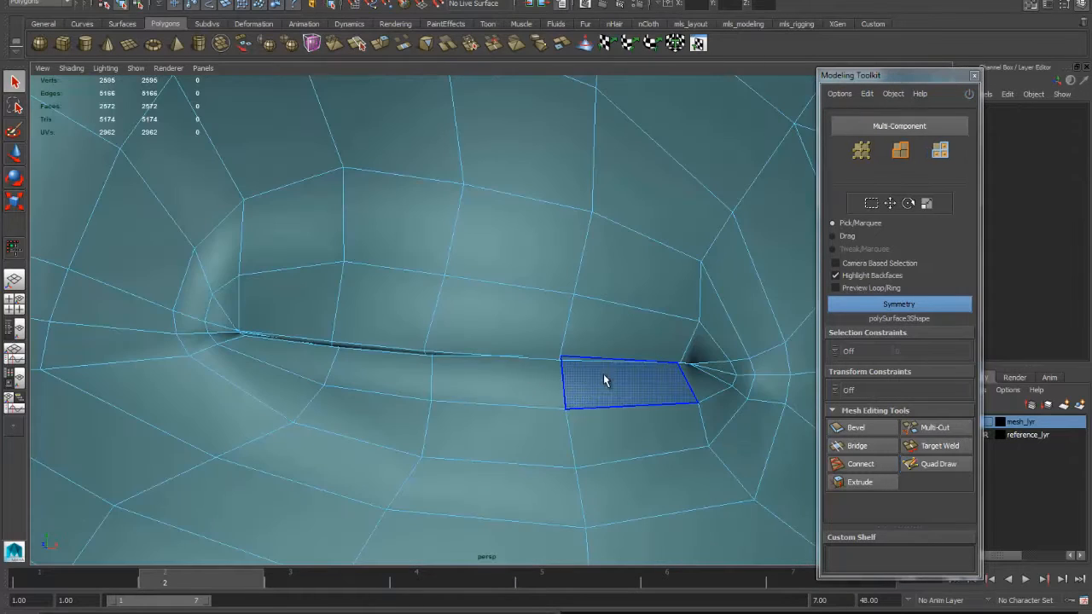
Delete the faces closing the gap between the eyelids, isolating them by growing and shrinking a face loop around the eyelids
scroll(505, 361, up, 2)
scroll(414, 341, up, 1)
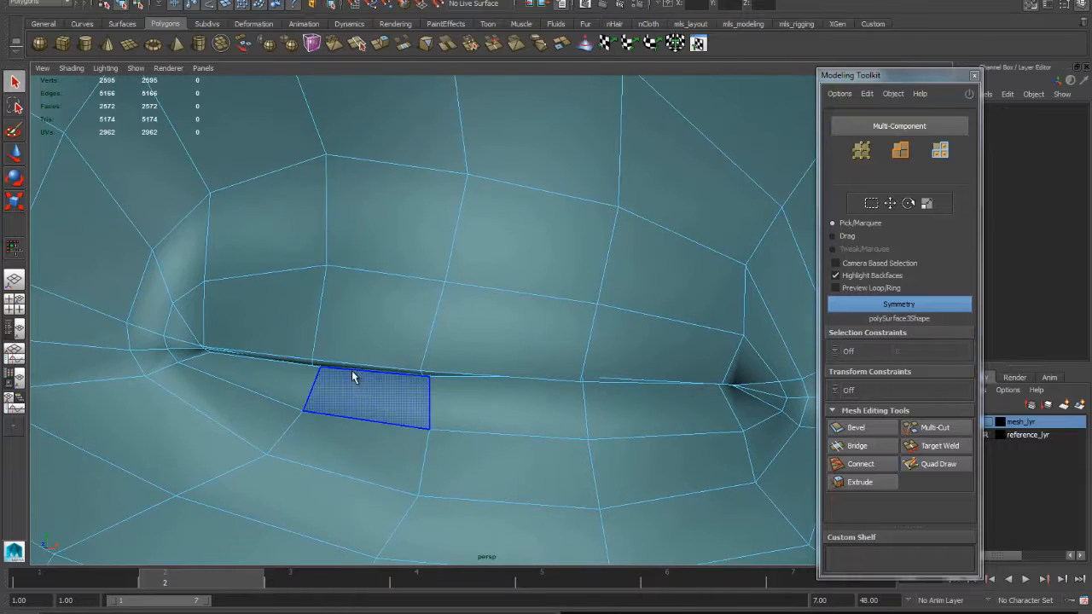
click(414, 331)
shift+double_click(466, 334)
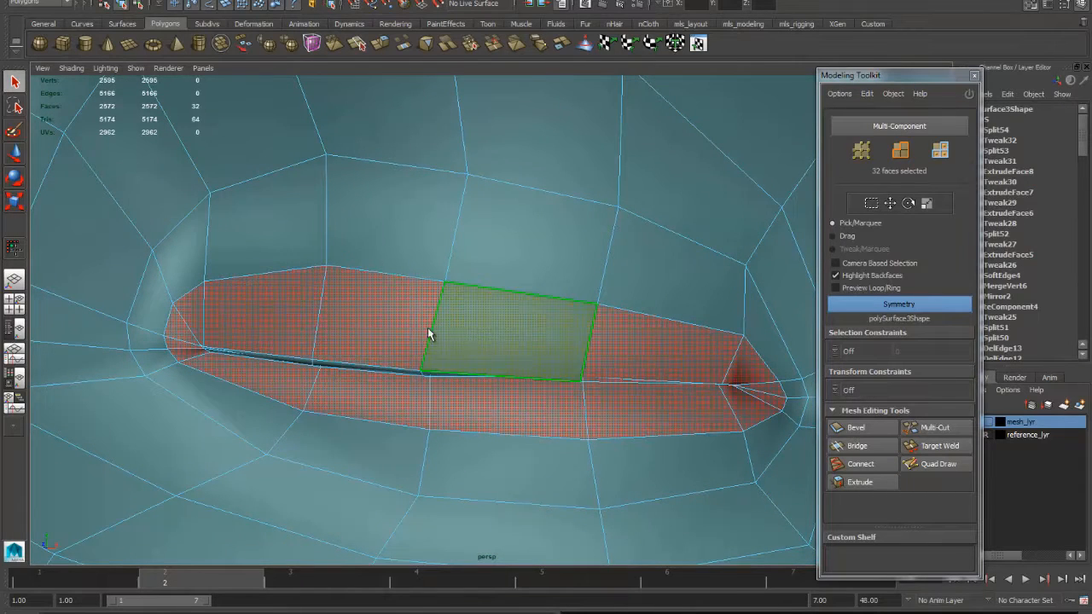
key(shift+period)
key(shift+period)
key(shift+period)
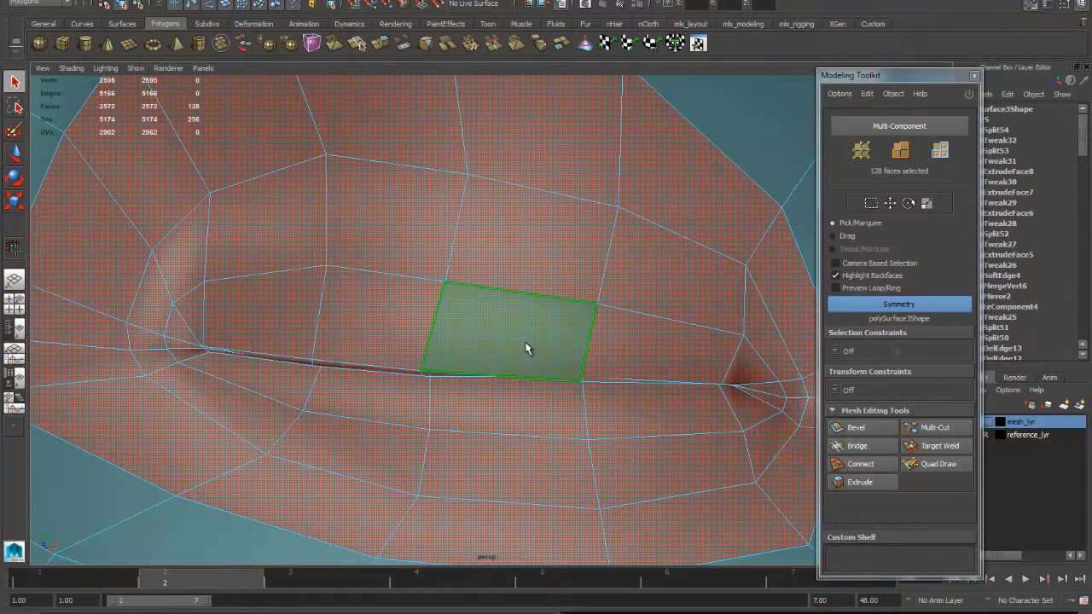
key(shift+comma)
key(shift+comma)
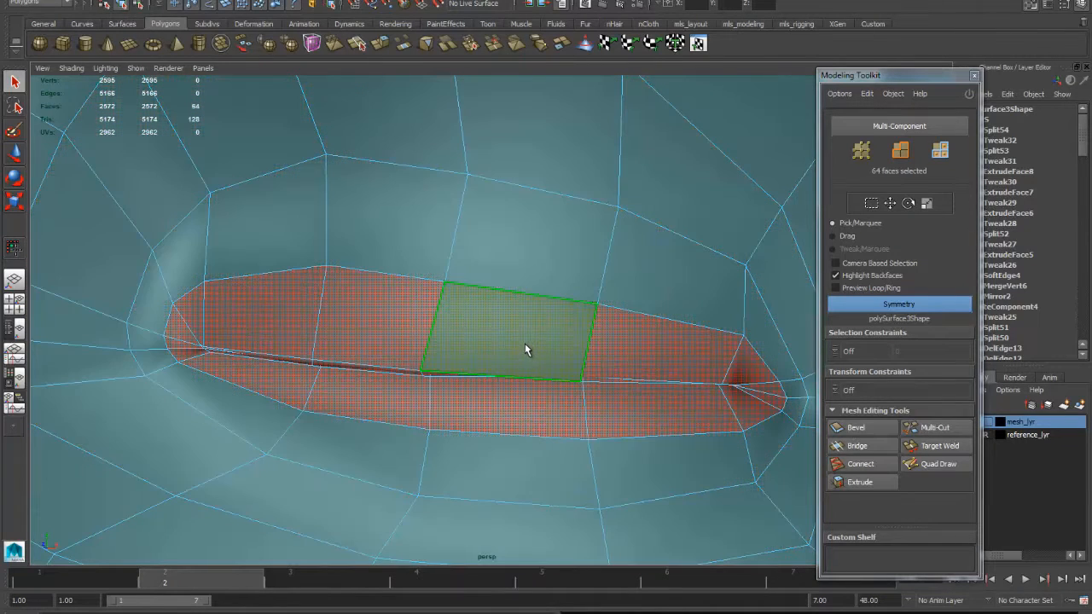
key(shift+comma)
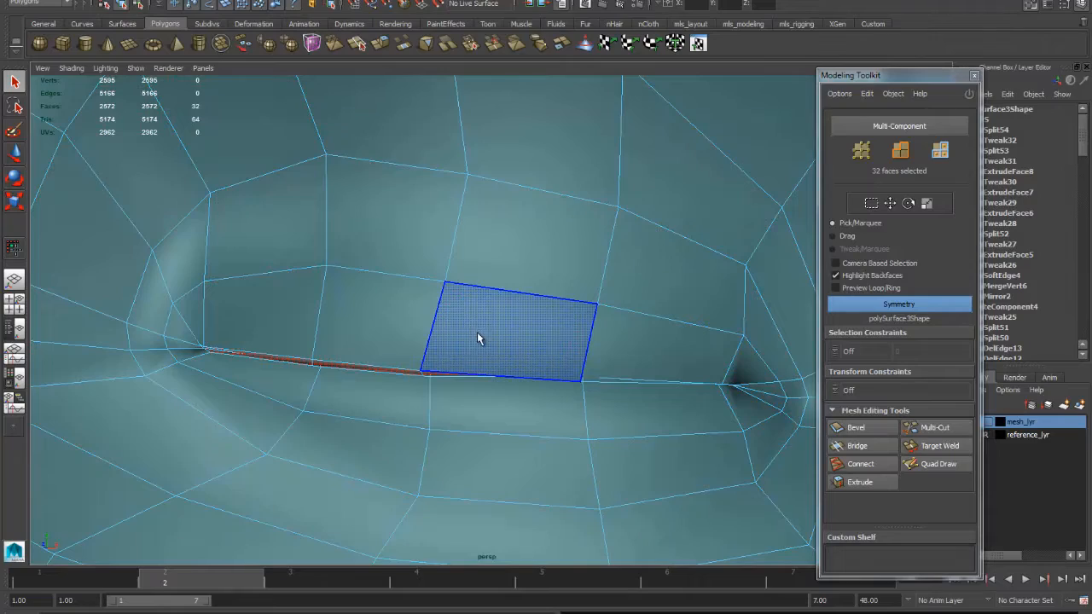
key(Delete)
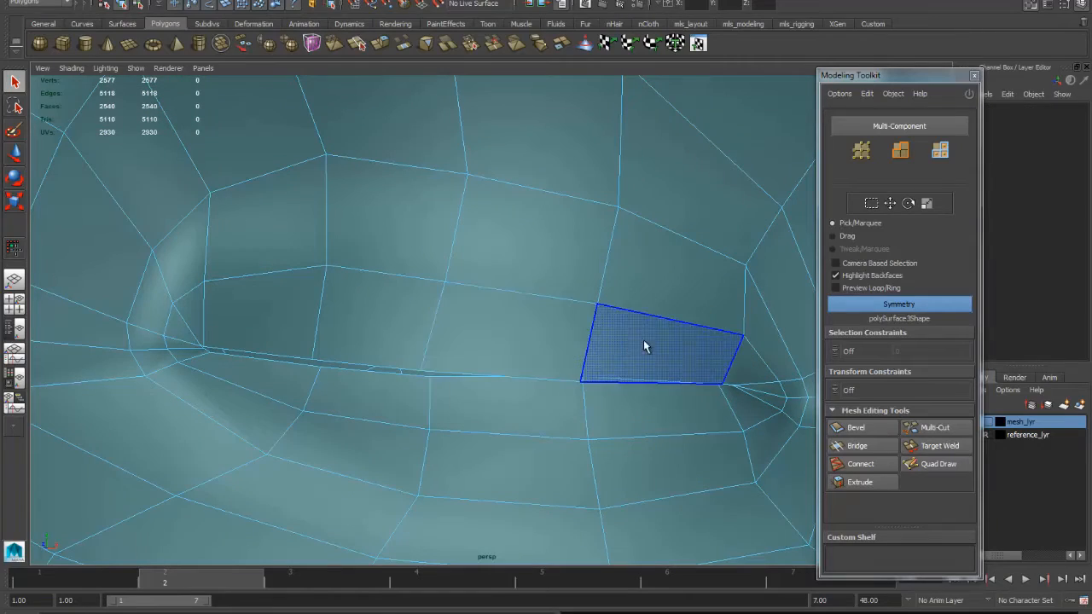
Try to isolate the faces inside the mouth by selecting the face loops along the gap between the lips
alt+right_drag(675, 359, 313, 383)
alt+right_drag(646, 380, 503, 381)
alt+middle_drag(429, 374, 490, 226)
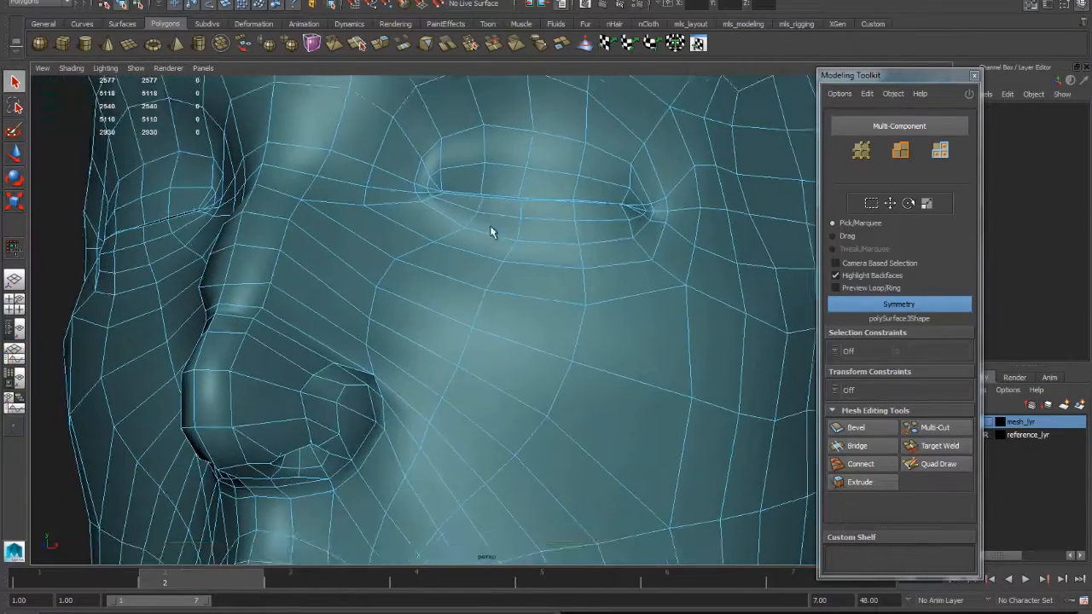
alt+middle_drag(415, 392, 539, 89)
alt+right_drag(382, 323, 602, 373)
alt+middle_drag(485, 313, 522, 379)
double_click(495, 376)
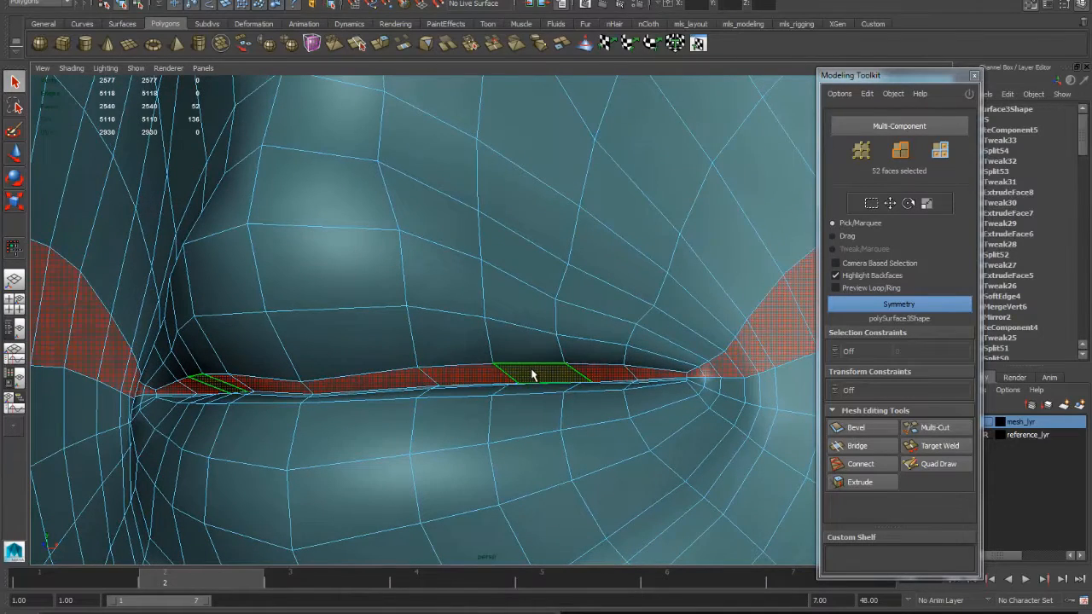
click(529, 382)
click(545, 393)
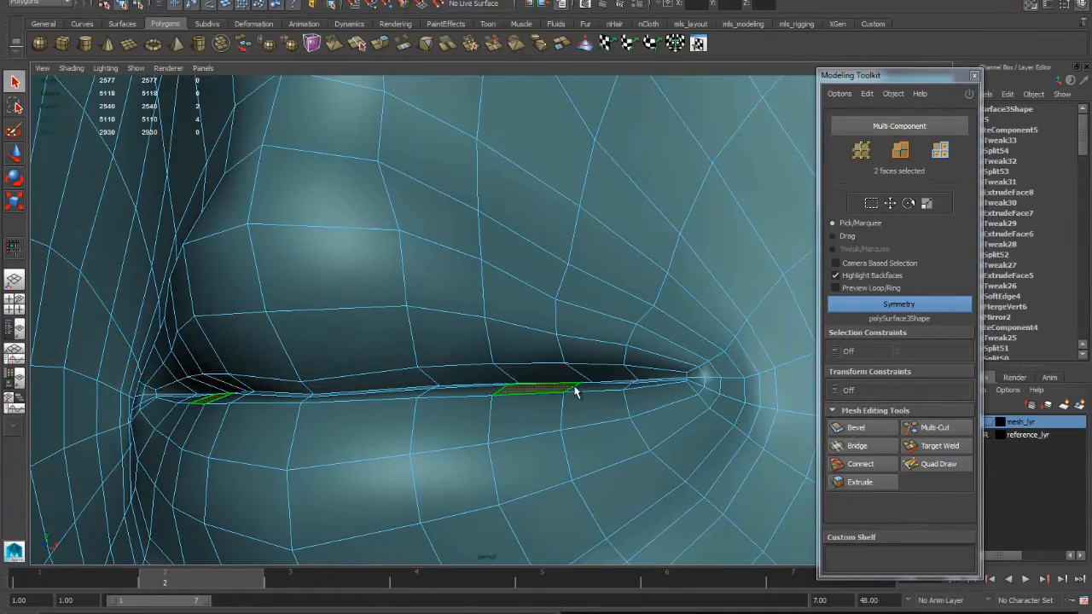
double_click(583, 392)
alt+drag(597, 395, 539, 386)
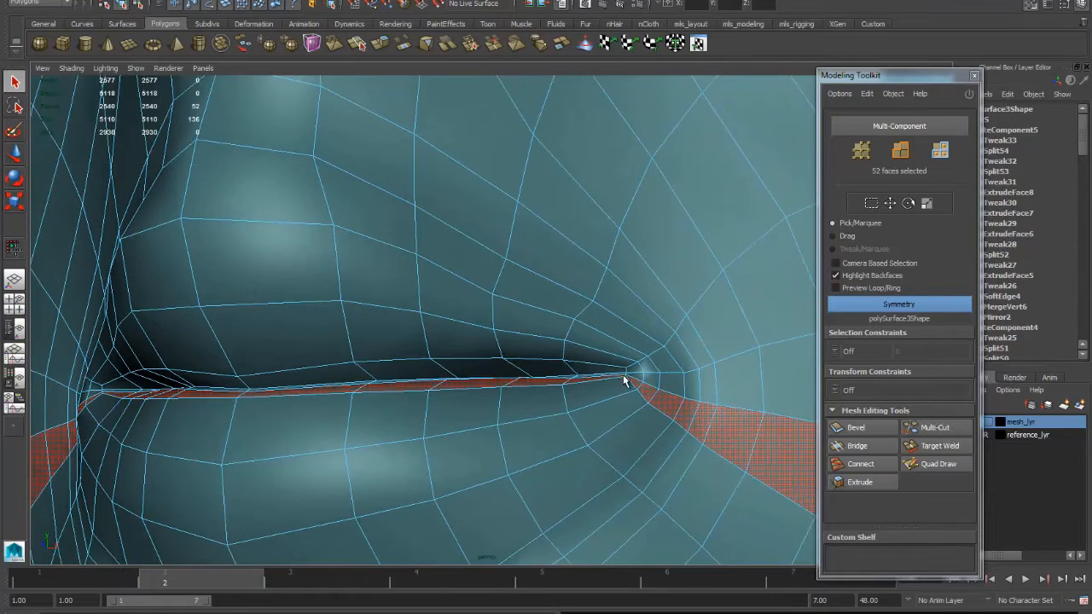
Try to delete the faces inside the mouth, isolating them by growing and shrinking a face loop around the lips
alt+right_drag(614, 363, 656, 367)
click(656, 372)
shift+double_click(686, 382)
alt+middle_drag(656, 367, 683, 346)
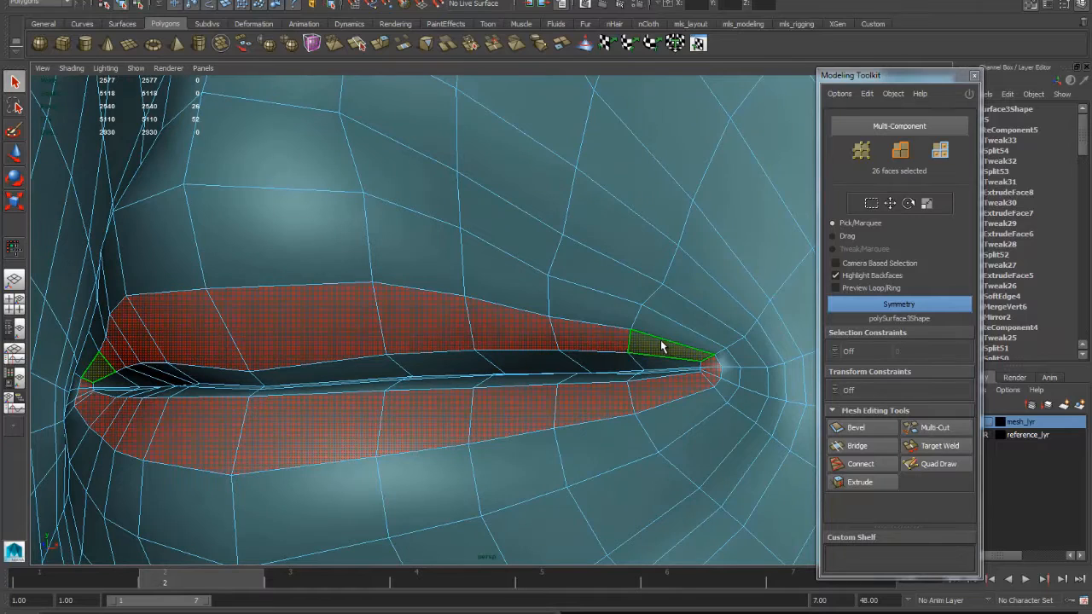
key(shift+period)
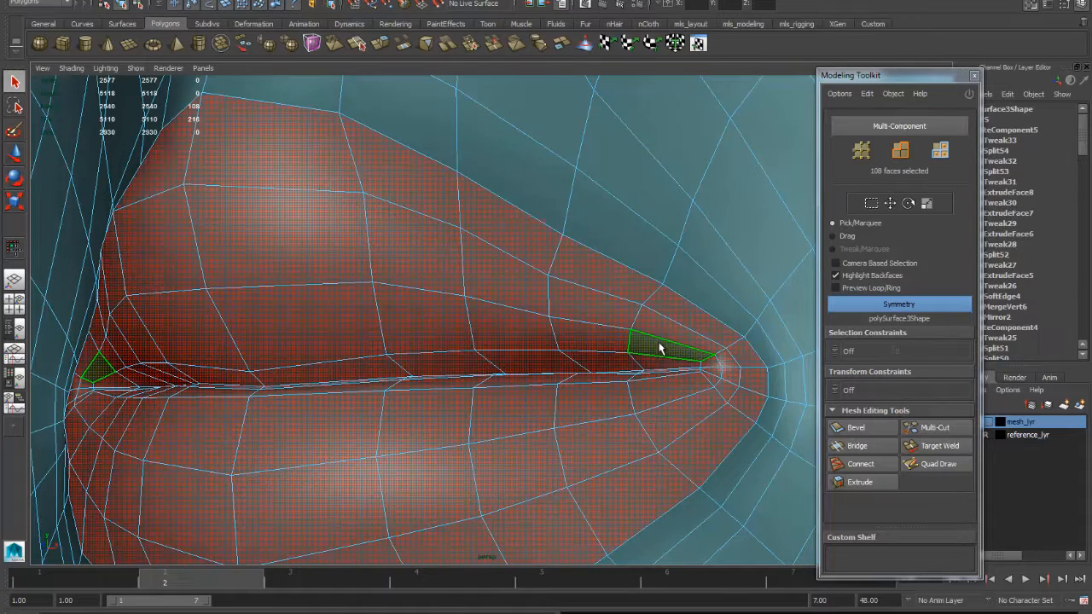
key(shift+comma)
key(shift+comma)
key(shift+comma)
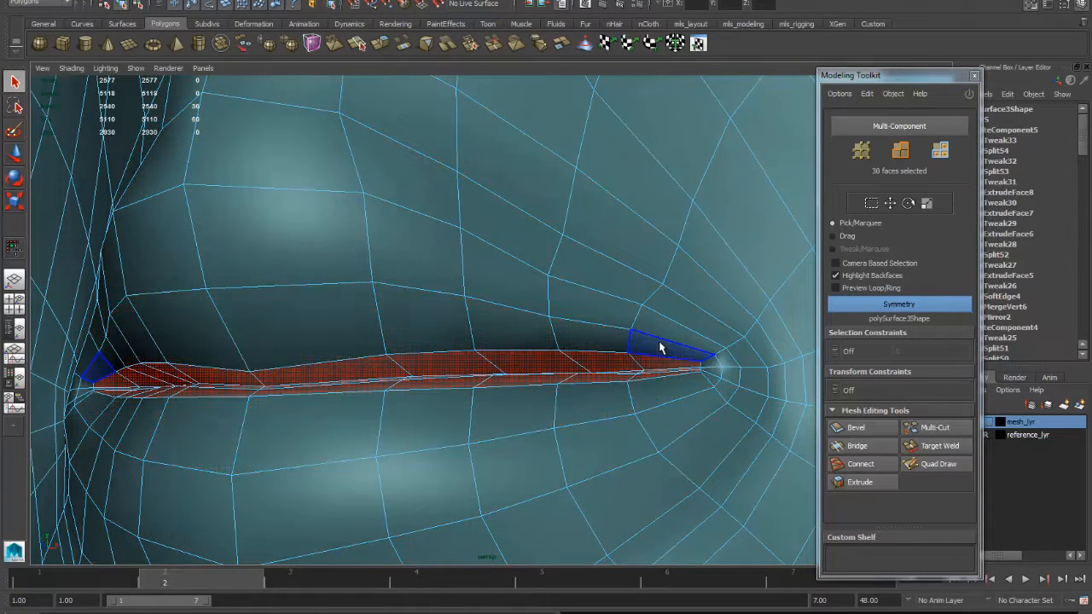
key(Delete)
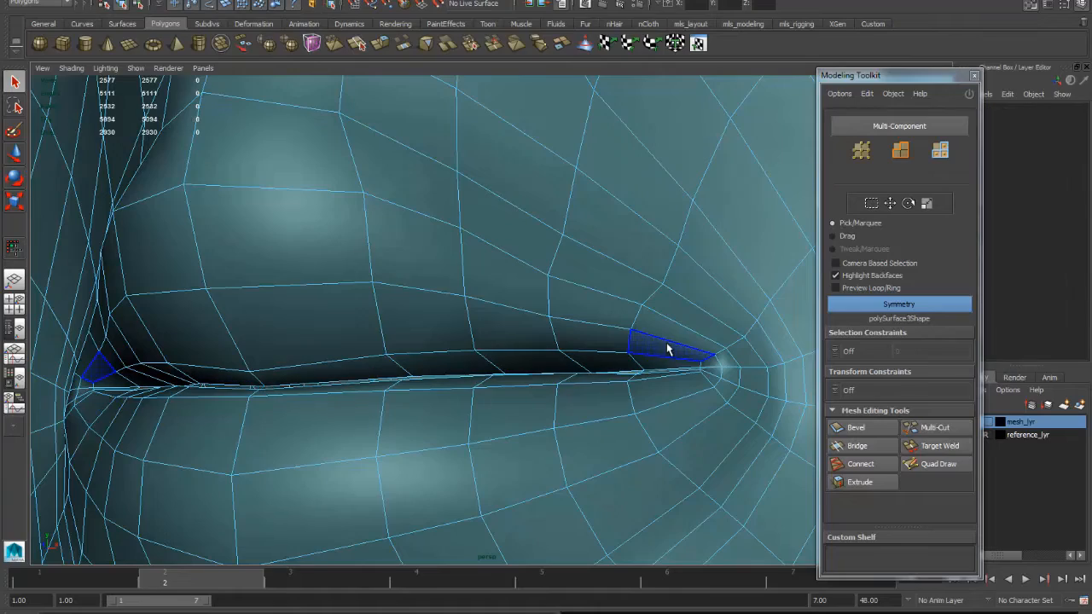
Undo the face deletion inside the mouth and examine the restored faces at the lip corner
alt+drag(653, 375, 772, 364)
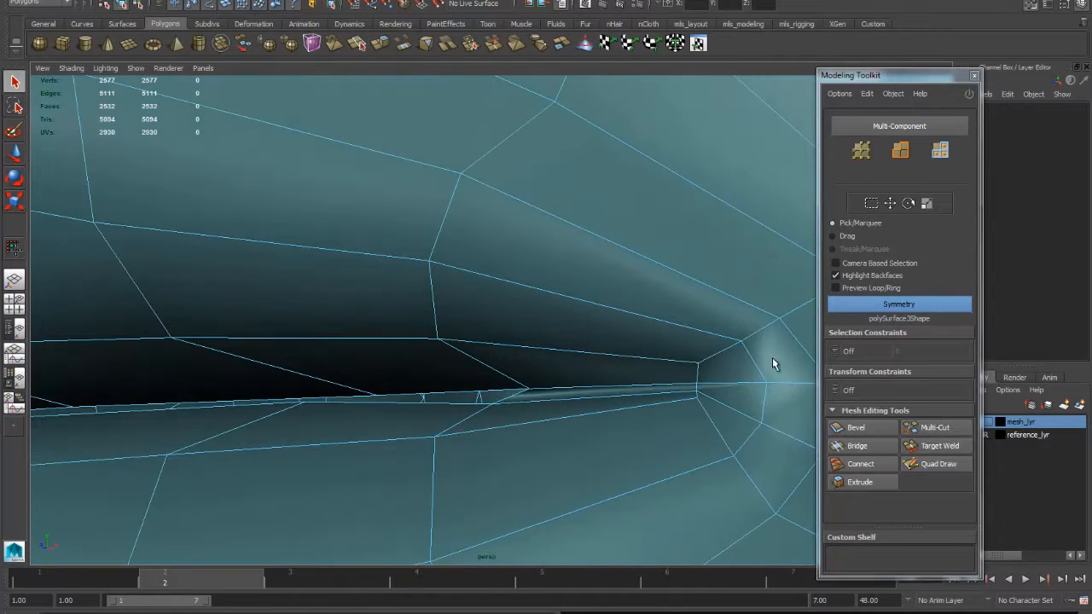
double_click(607, 401)
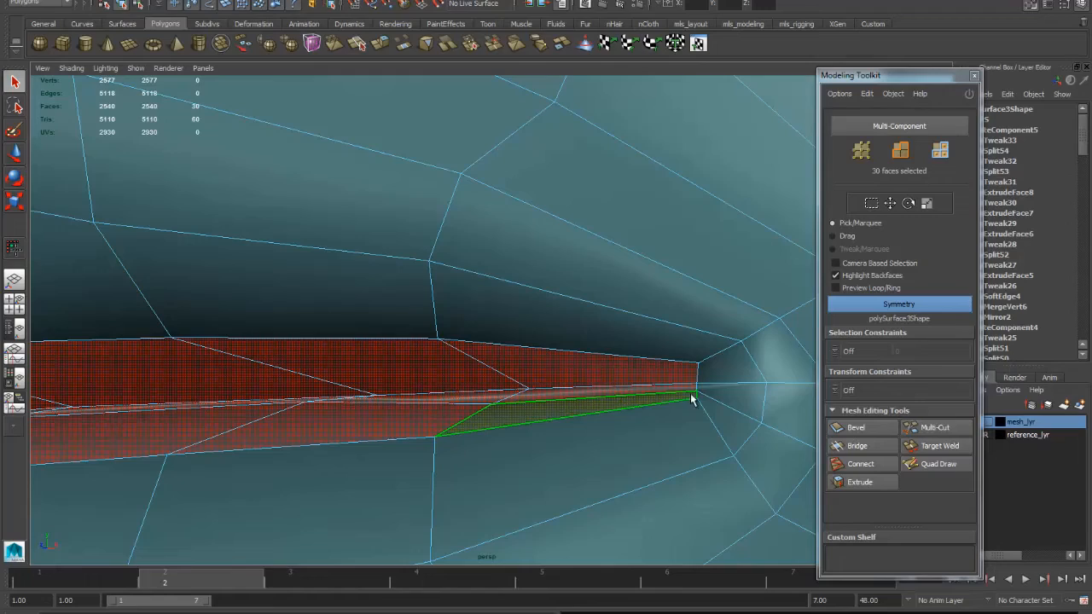
alt+drag(704, 378, 497, 389)
alt+right_drag(469, 413, 566, 395)
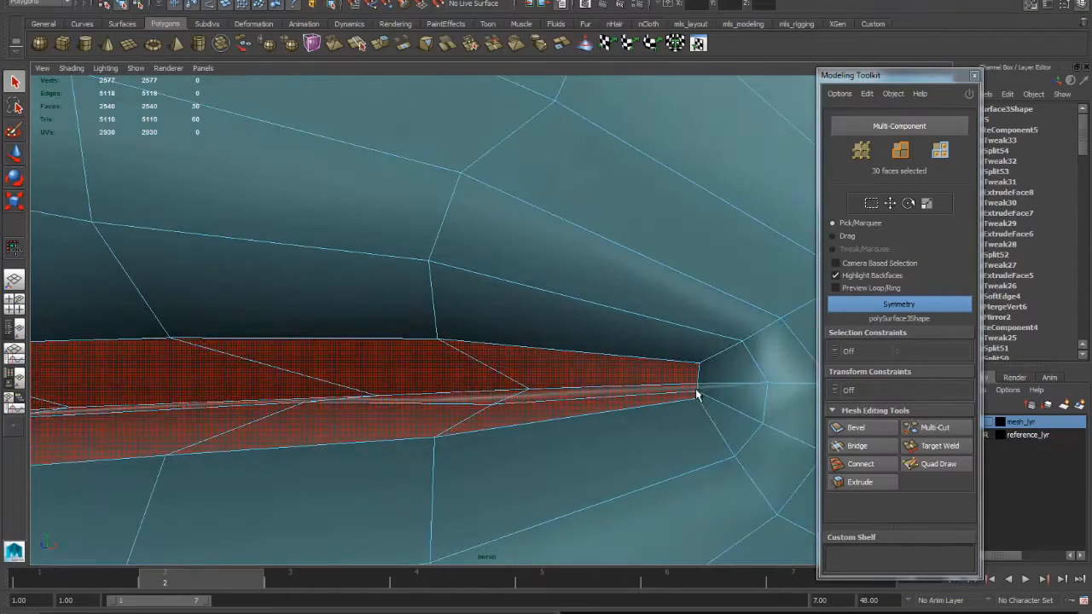
Select the face loop beneath the upper lip and trace where it runs past the mouth corner onto the cheek
click(564, 395)
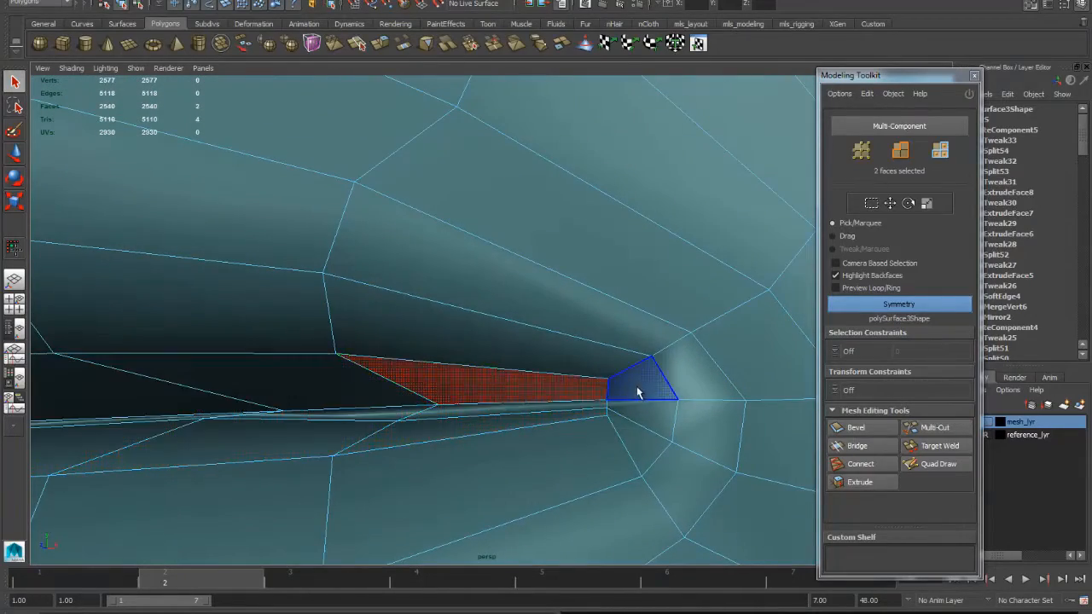
shift+double_click(406, 401)
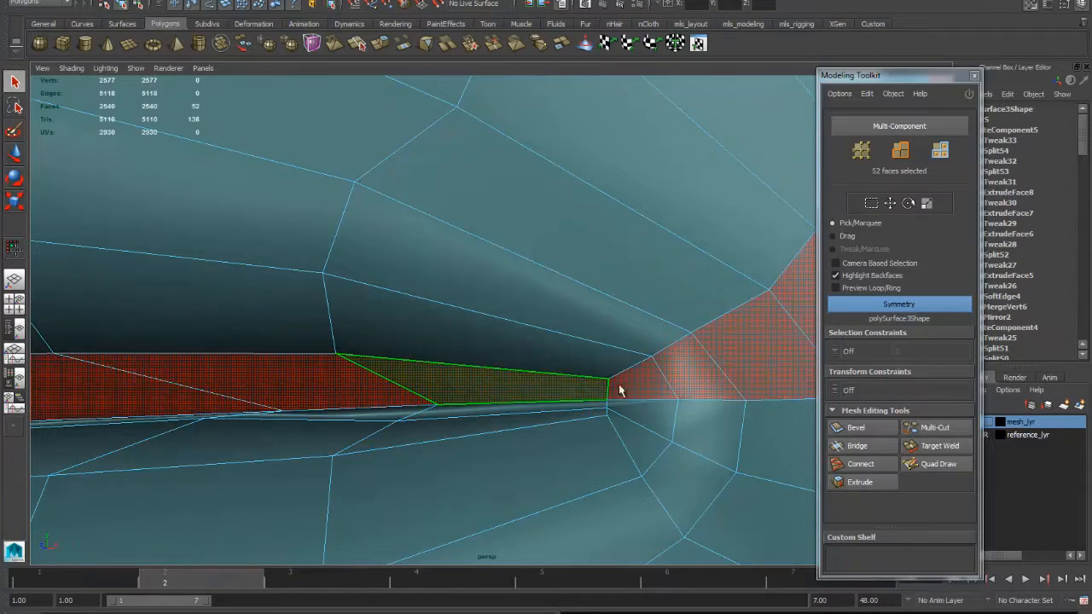
alt+right_drag(619, 390, 375, 390)
alt+drag(424, 393, 229, 405)
alt+right_drag(431, 387, 333, 384)
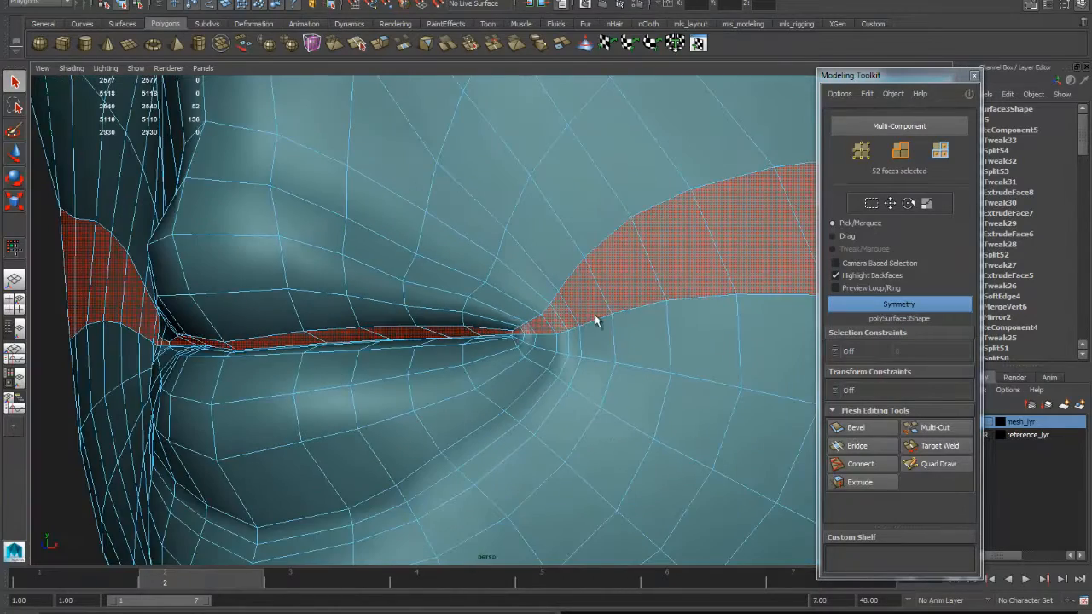
alt+right_drag(501, 358, 630, 397)
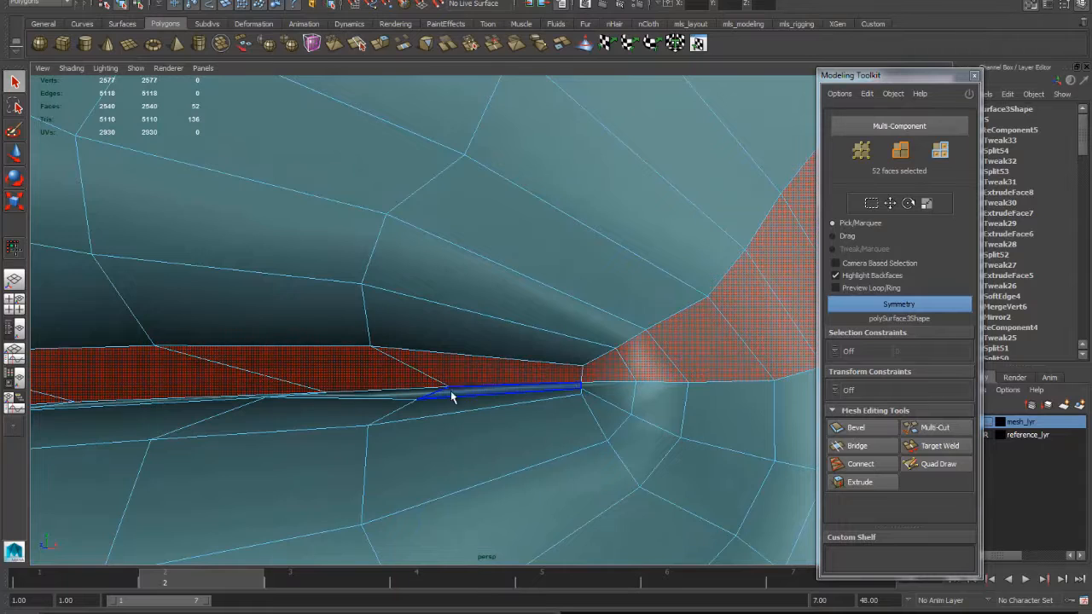
alt+drag(489, 378, 536, 391)
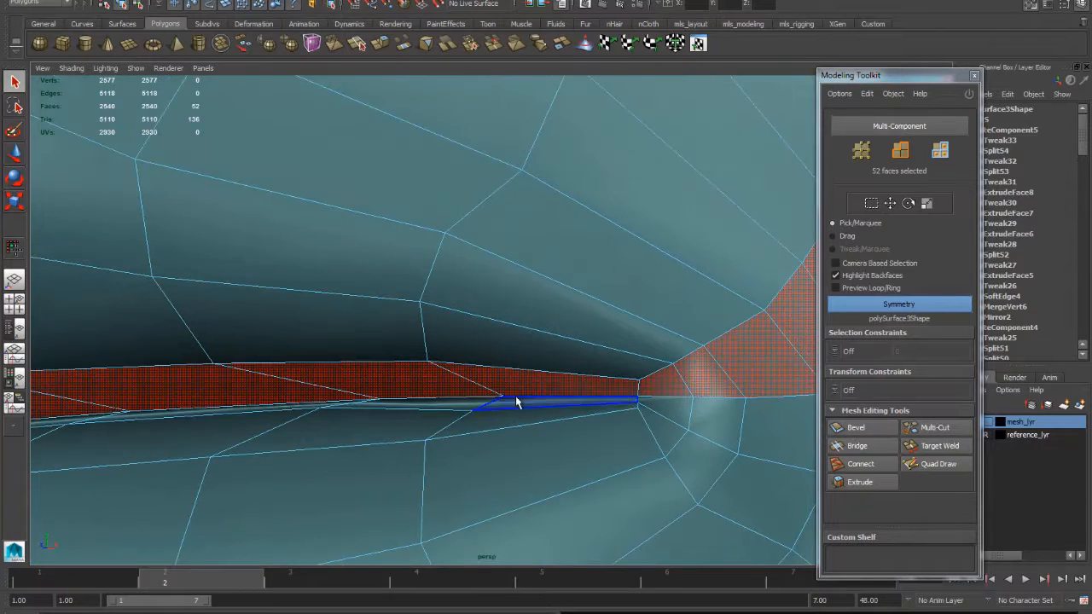
Select only the innermost faces between the lips by growing a face loop around the mouth and shrinking it inward
alt+drag(629, 398, 571, 330)
click(443, 290)
shift+double_click(510, 310)
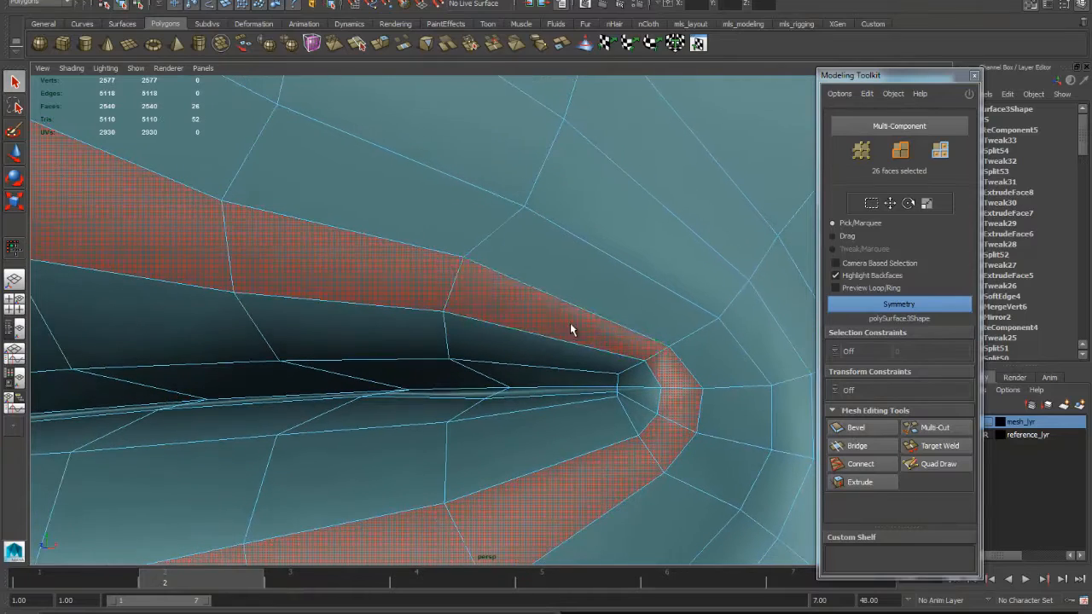
key(shift+period)
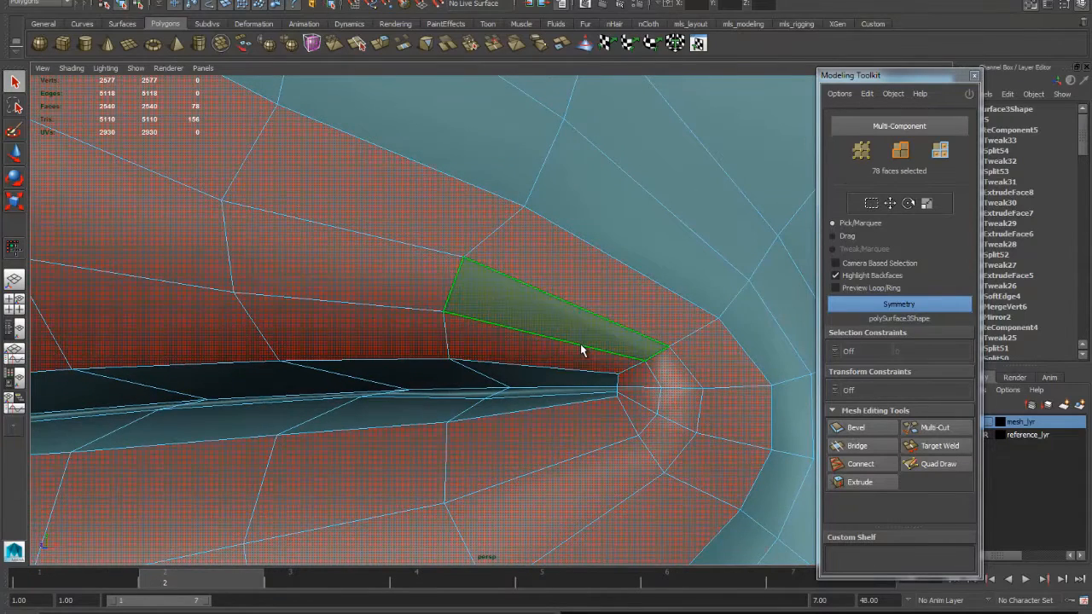
key(shift+period)
key(shift+comma)
key(shift+comma)
key(shift+comma)
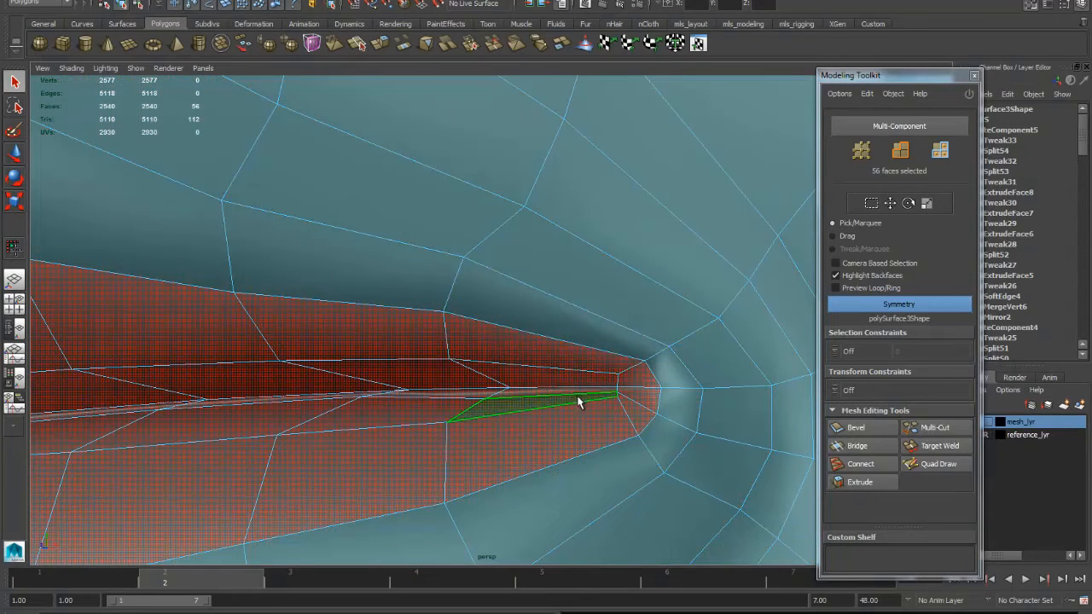
key(shift+comma)
key(shift+comma)
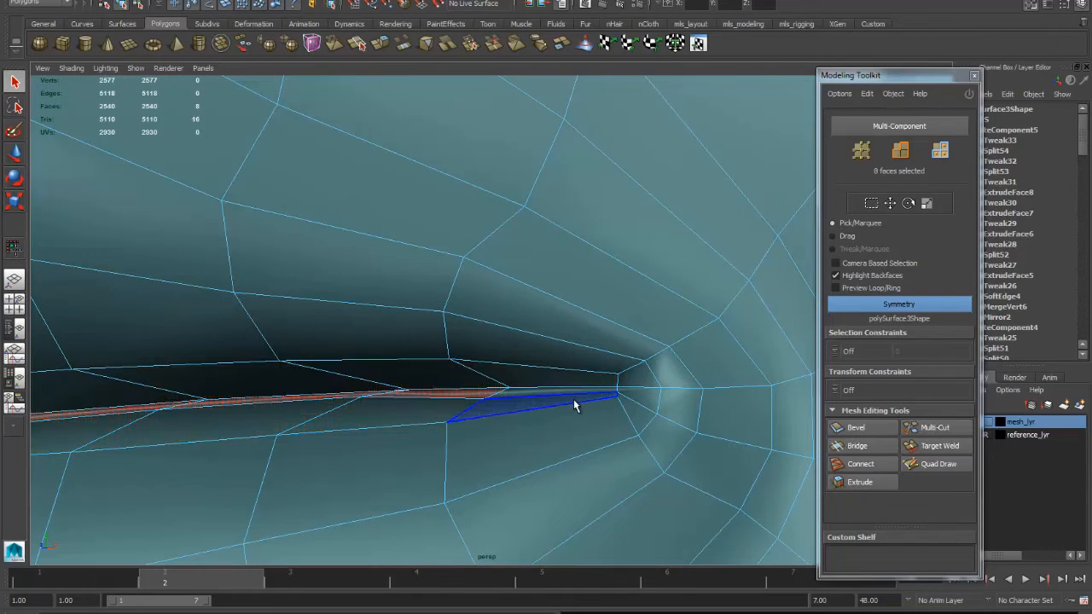
alt+drag(538, 411, 597, 390)
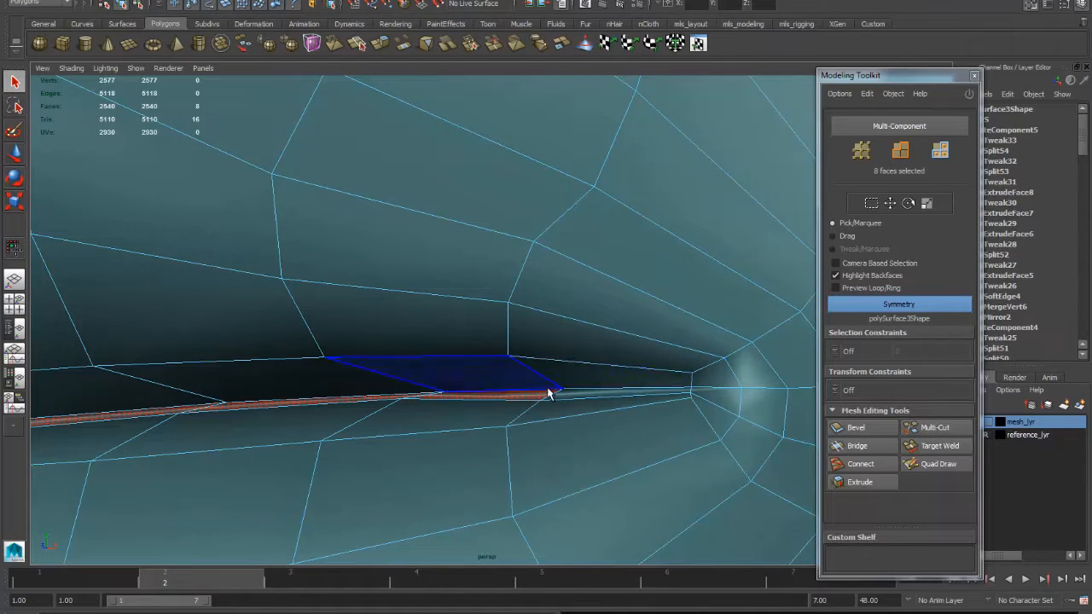
Extend the face selection between the lips to the mouth corner, delete it, and inspect the opened gap
shift+double_click(676, 384)
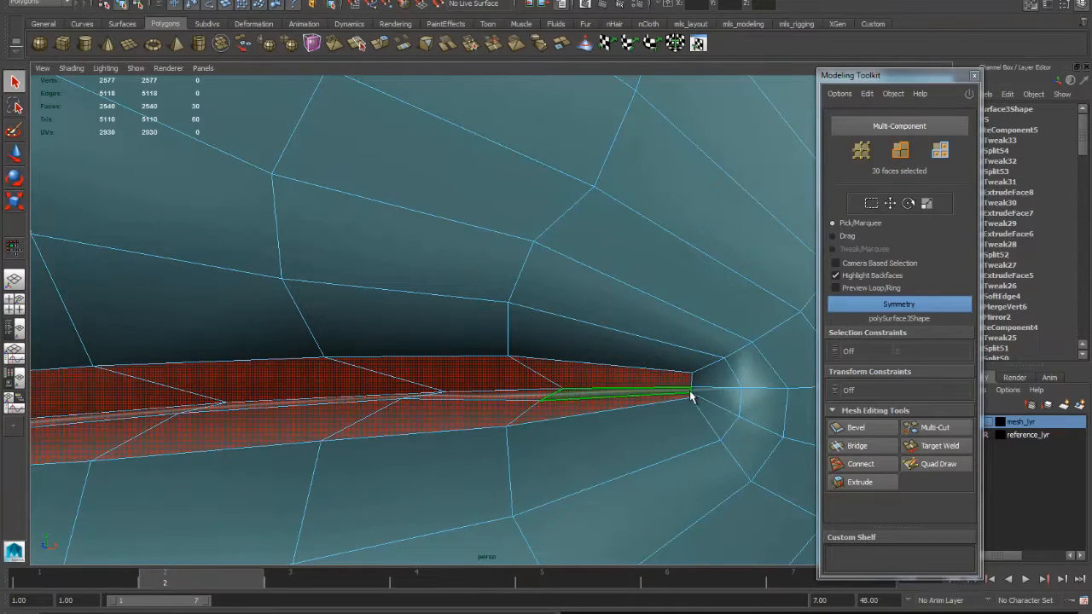
key(Delete)
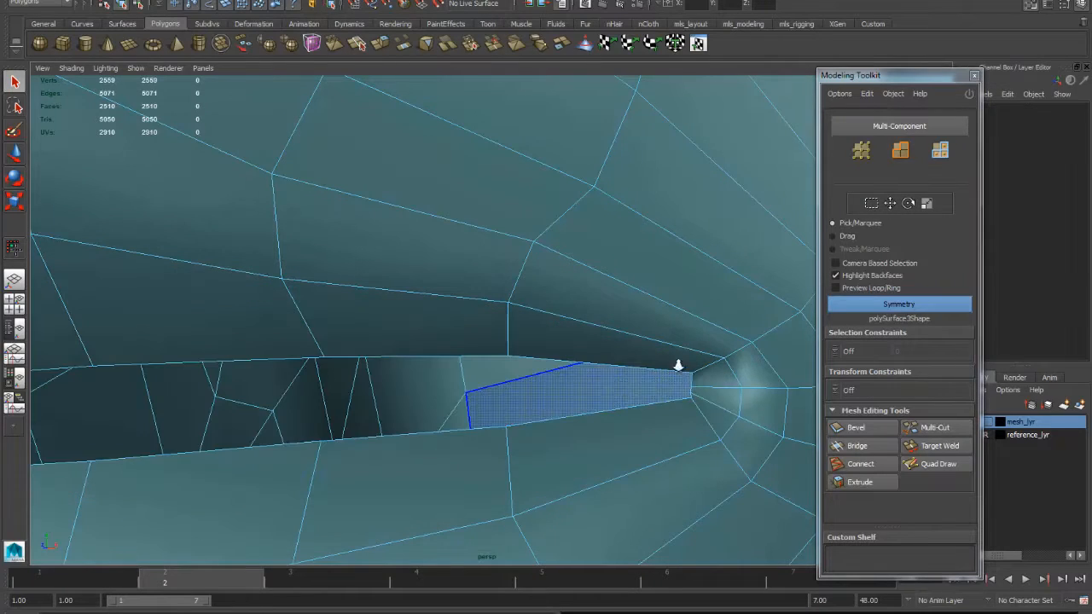
alt+right_drag(678, 365, 261, 353)
alt+drag(261, 354, 572, 381)
alt+drag(456, 384, 414, 388)
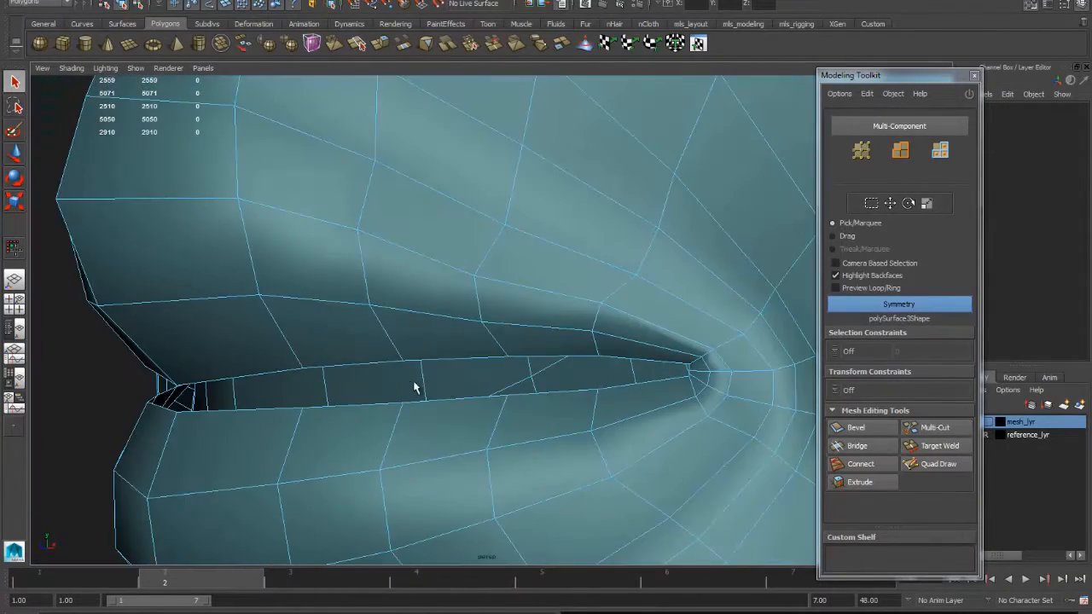
alt+drag(692, 378, 656, 380)
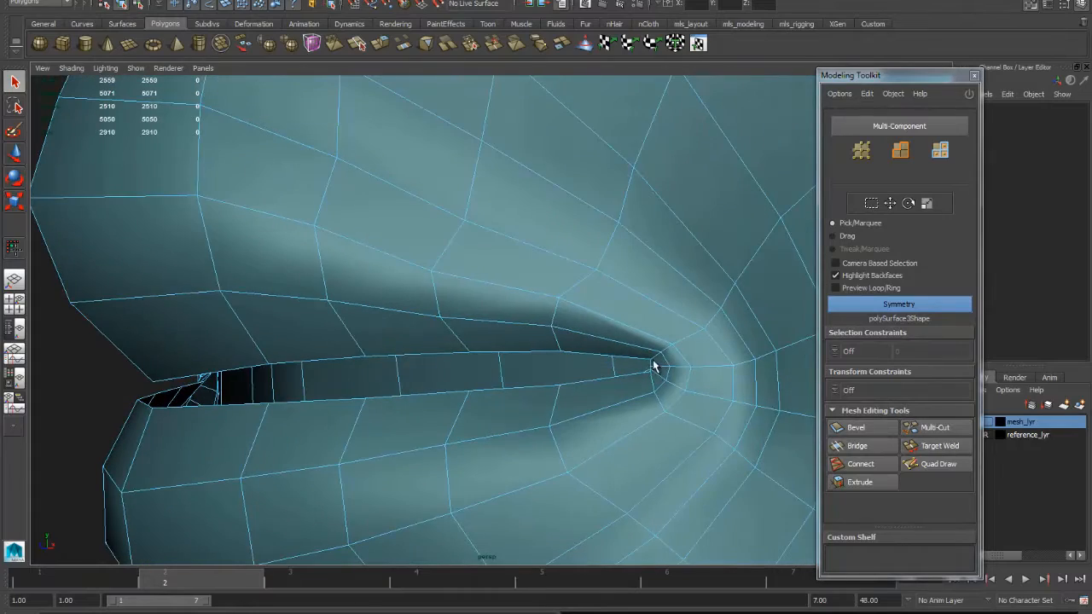
mouse_move(492, 377)
alt+mouse_down()
mouse_move(429, 388)
mouse_move(440, 358)
mouse_move(588, 322)
mouse_move(563, 361)
mouse_move(502, 349)
mouse_move(523, 365)
mouse_move(470, 395)
mouse_move(480, 388)
alt+mouse_up()
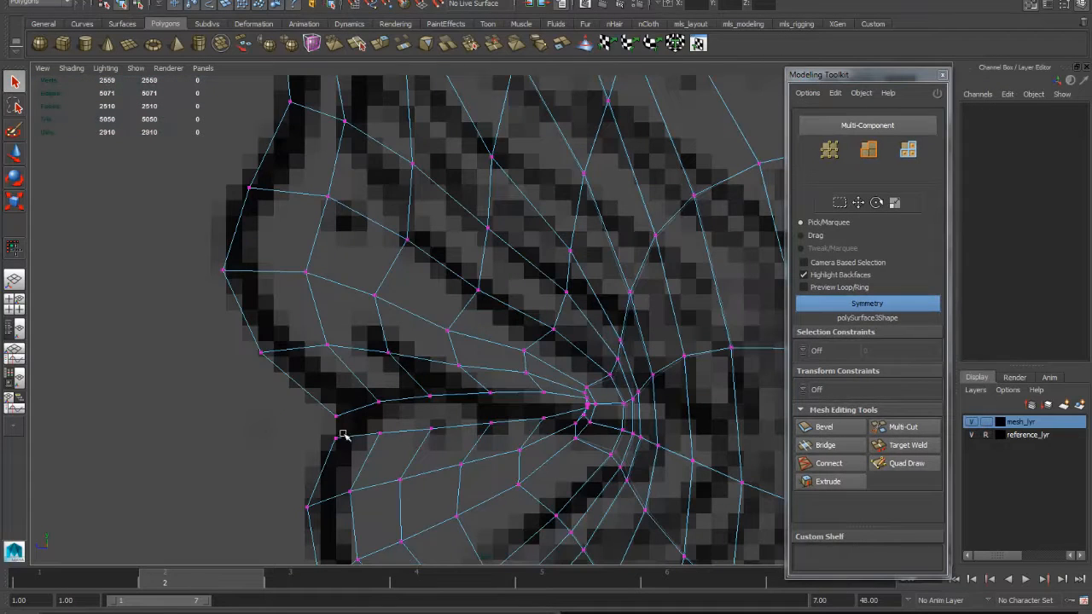
Activate the Modeling Toolkit move mode with Tweak/Marquee and raise the front lower-lip edge vertices toward the upper lip in the side view
key(w)
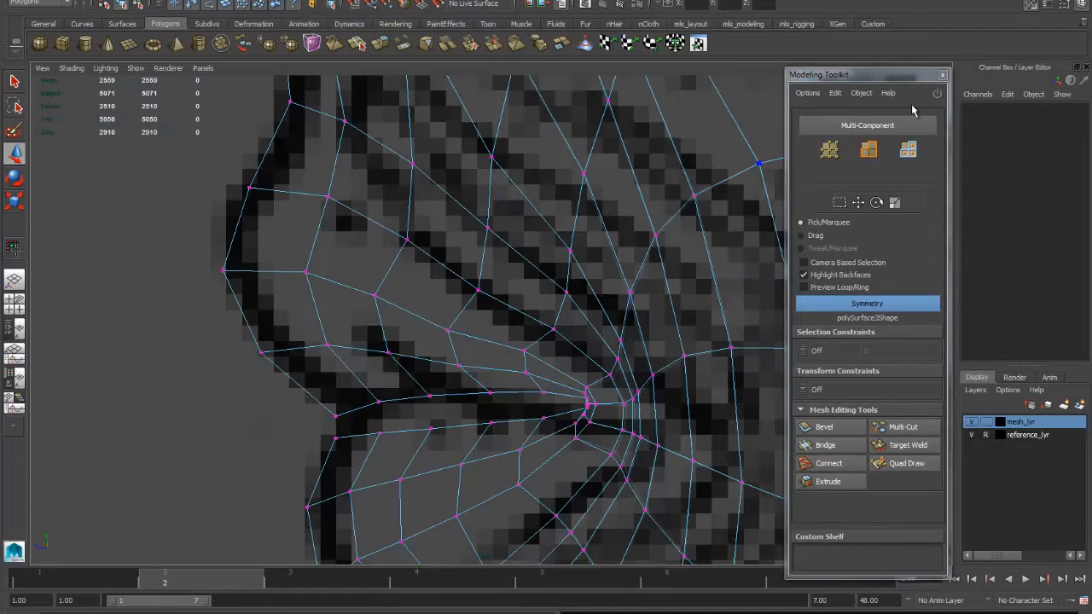
click(936, 93)
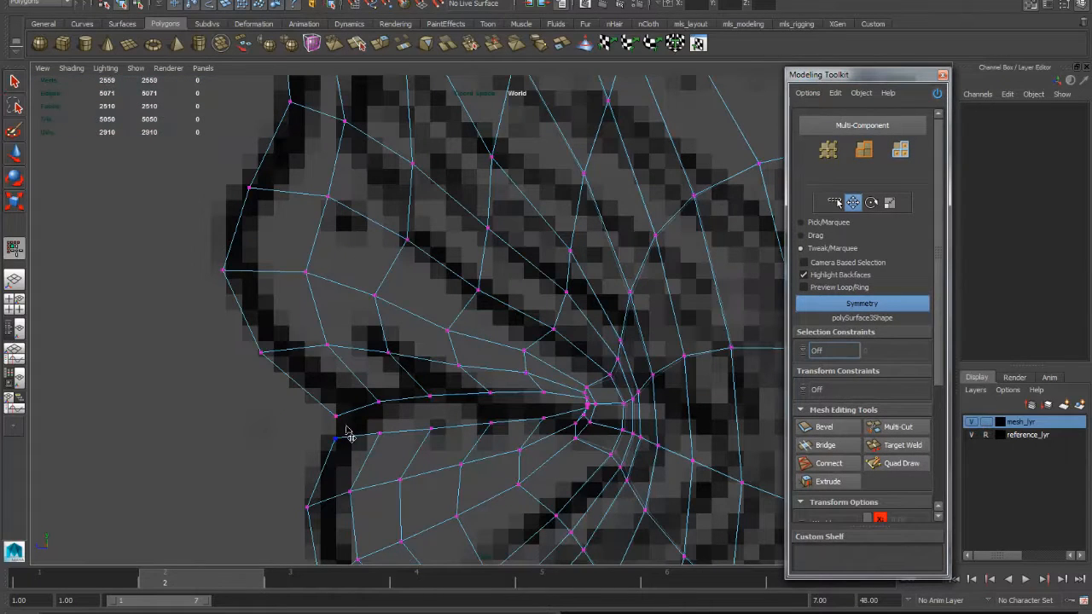
drag(339, 428, 341, 410)
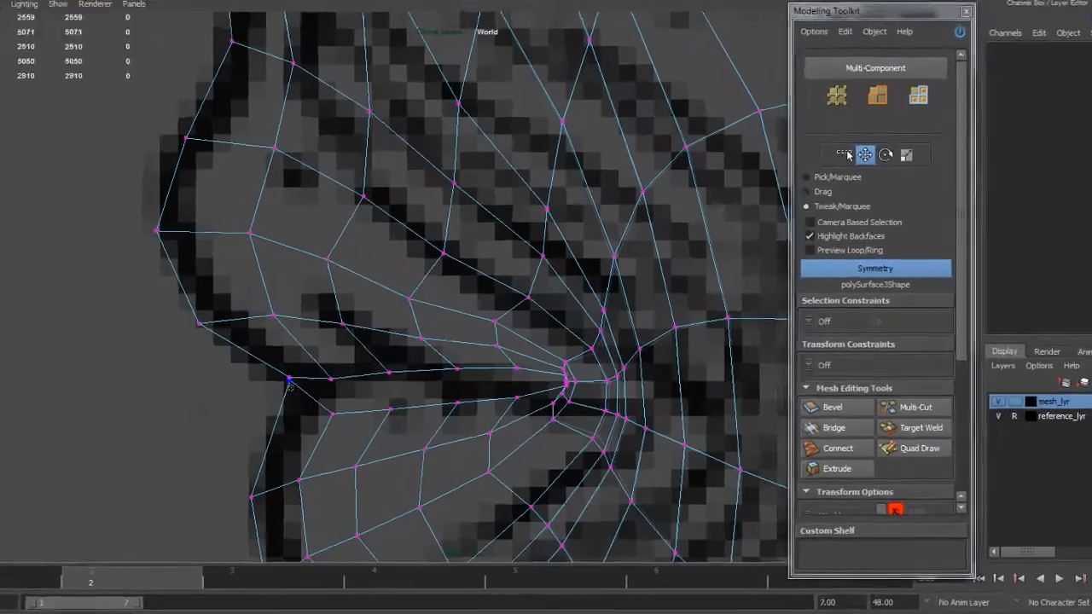
drag(289, 381, 328, 344)
click(261, 349)
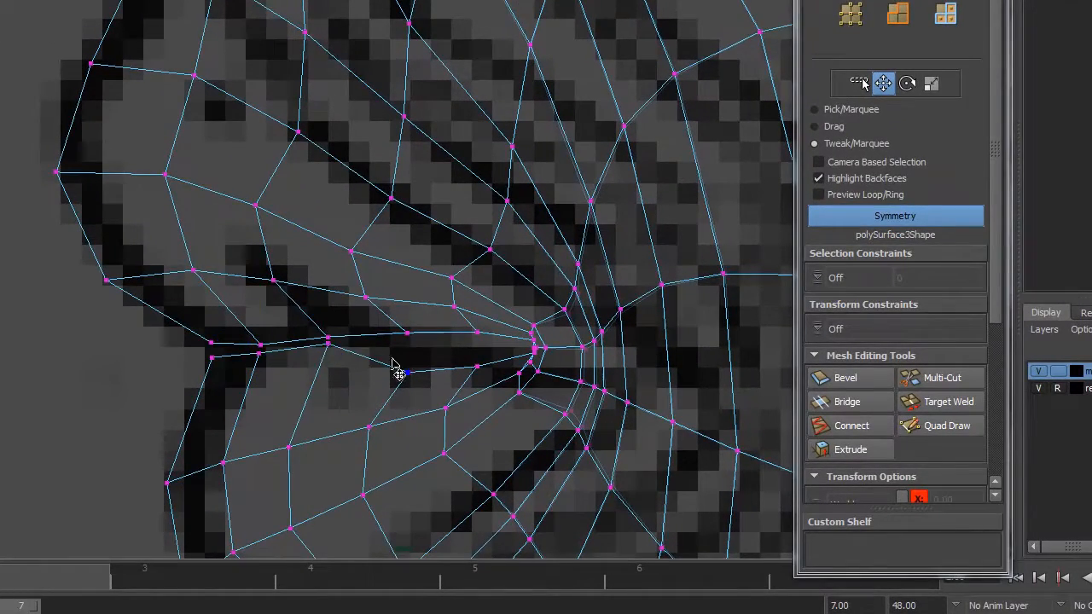
drag(408, 373, 409, 339)
Raise the rear lower-lip edge vertices toward the upper lip, continuing up to the mouth corner
alt+middle_drag(502, 358, 363, 326)
alt+right_drag(362, 326, 767, 388)
alt+middle_drag(172, 473, 327, 314)
alt+right_drag(326, 315, 581, 339)
drag(336, 354, 337, 267)
alt+right_drag(429, 298, 682, 352)
drag(536, 333, 462, 293)
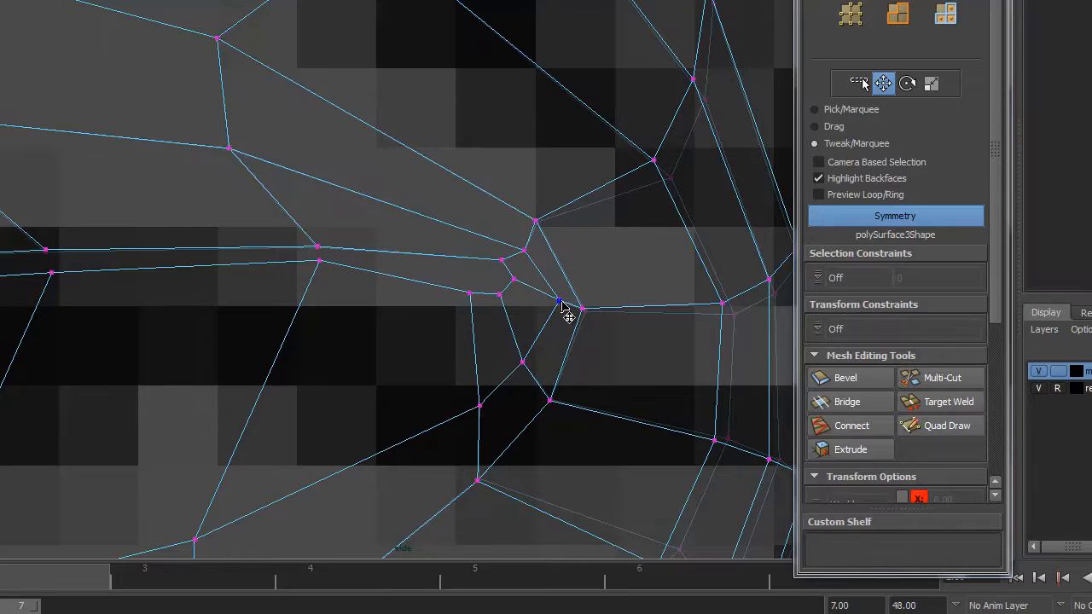
Reposition the vertices around the mouth corner so the upper and lower lip edges meet in a clean, narrow point
drag(561, 302, 575, 285)
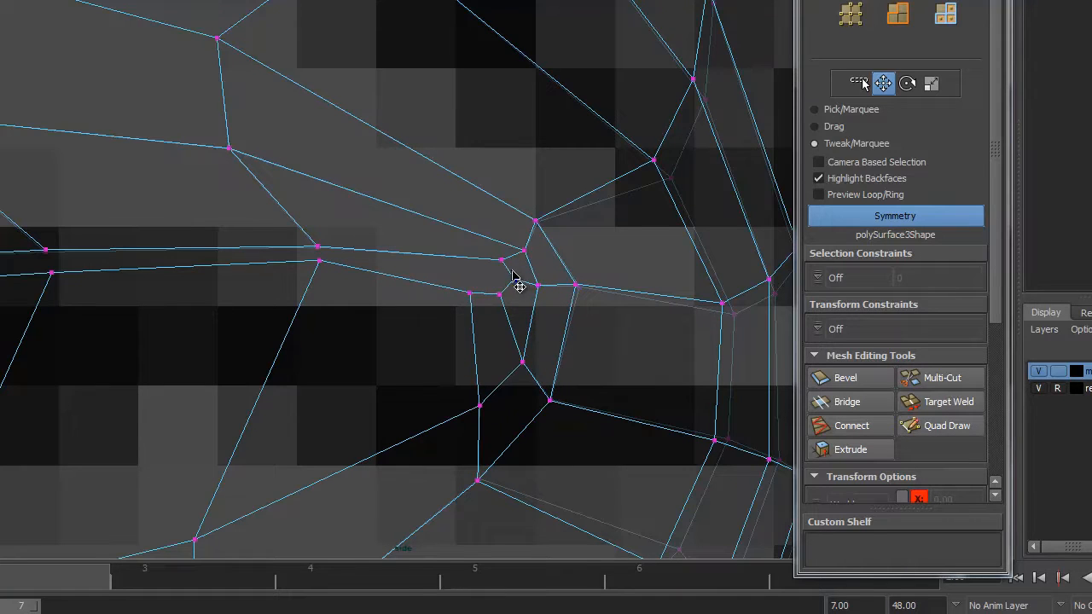
drag(501, 259, 510, 241)
drag(538, 285, 472, 293)
click(513, 279)
drag(511, 241, 528, 212)
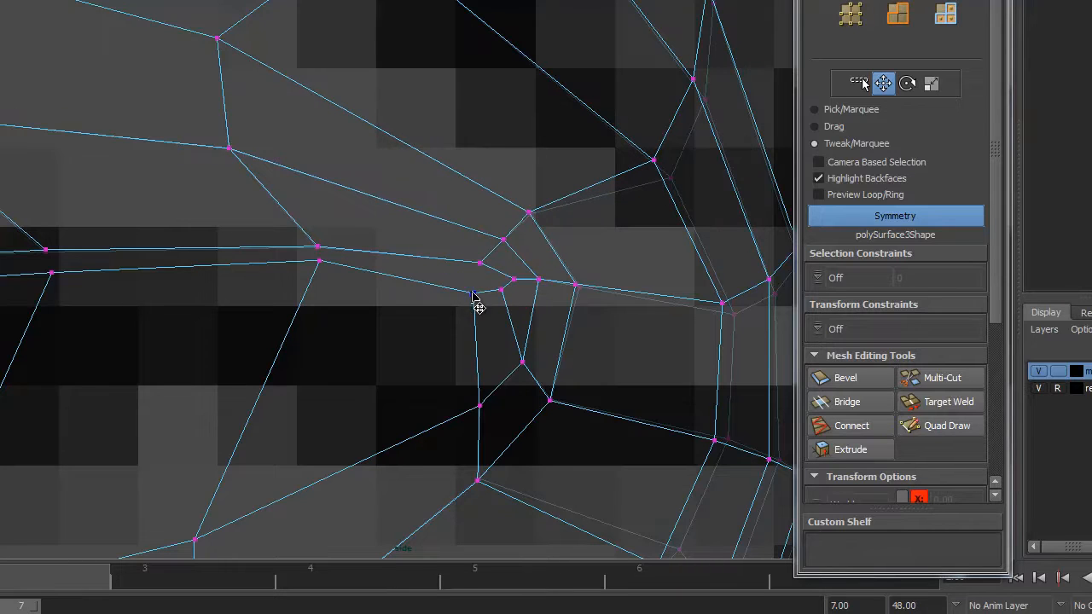
drag(319, 260, 315, 255)
click(480, 264)
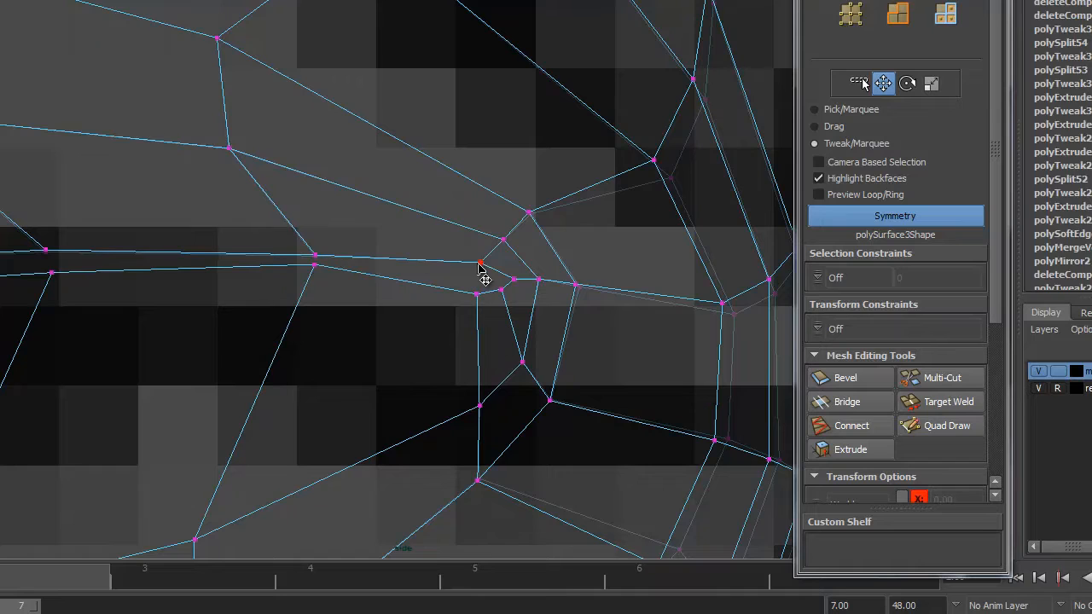
drag(476, 293, 509, 297)
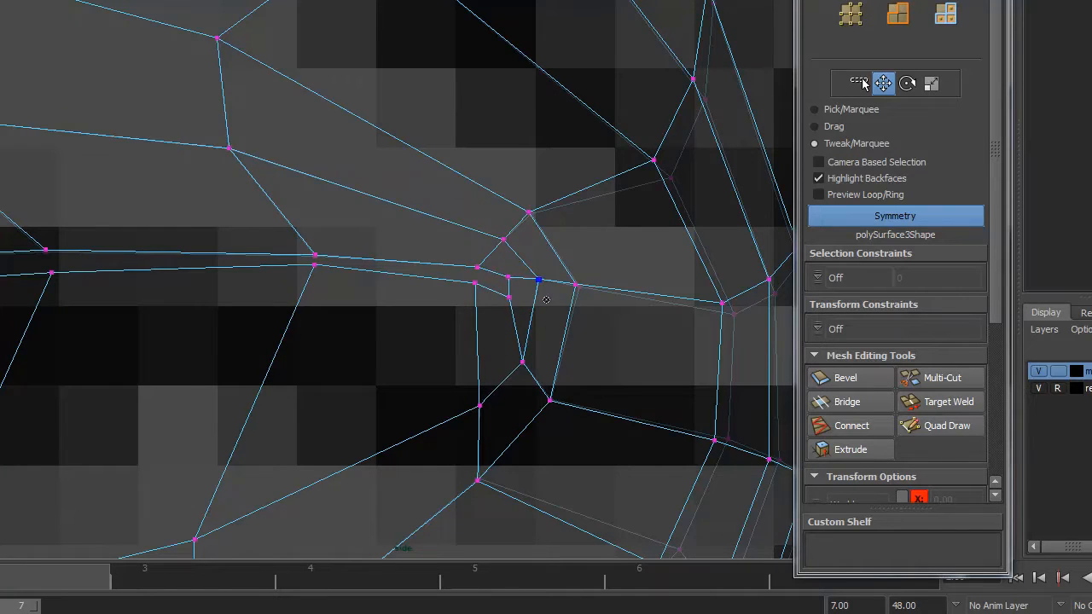
Narrow the gap between the lips evenly by moving the edge vertices from the front toward the middle
scroll(512, 306, down, 5)
scroll(444, 342, up, 8)
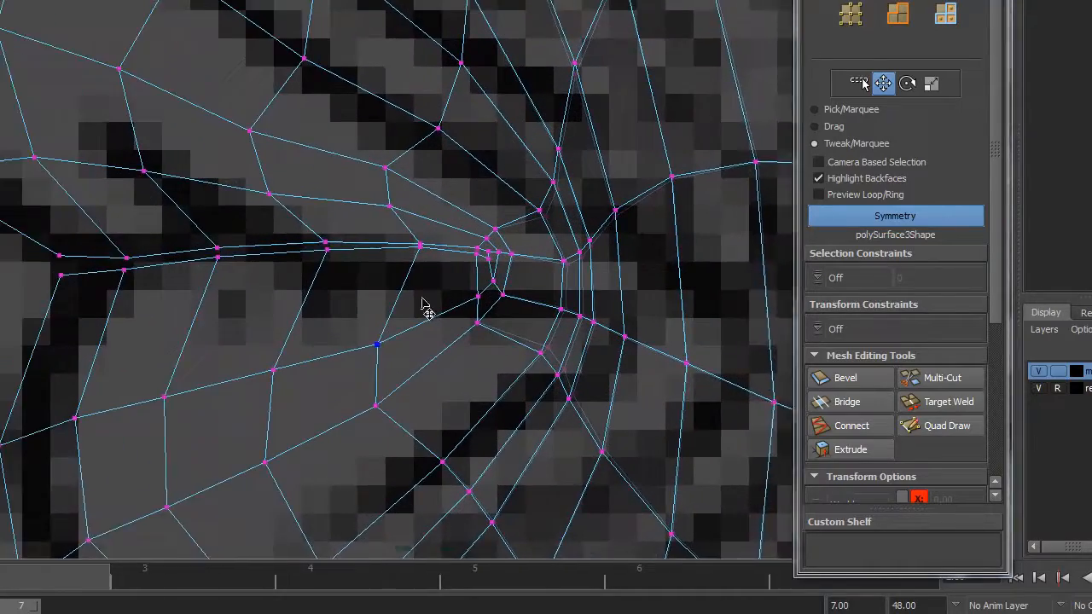
alt+right_drag(426, 301, 520, 301)
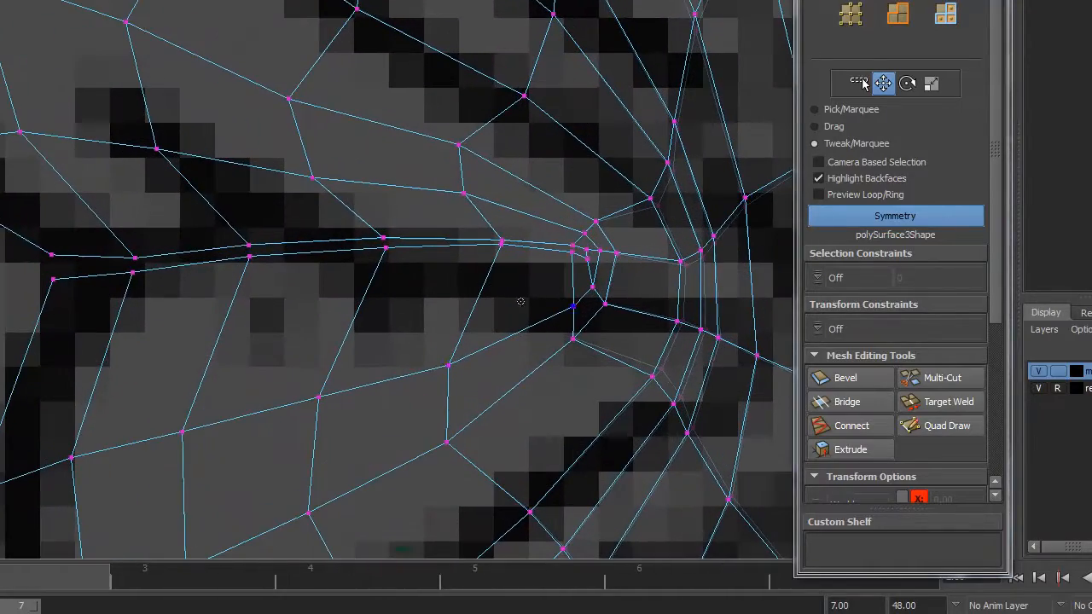
drag(52, 256, 52, 269)
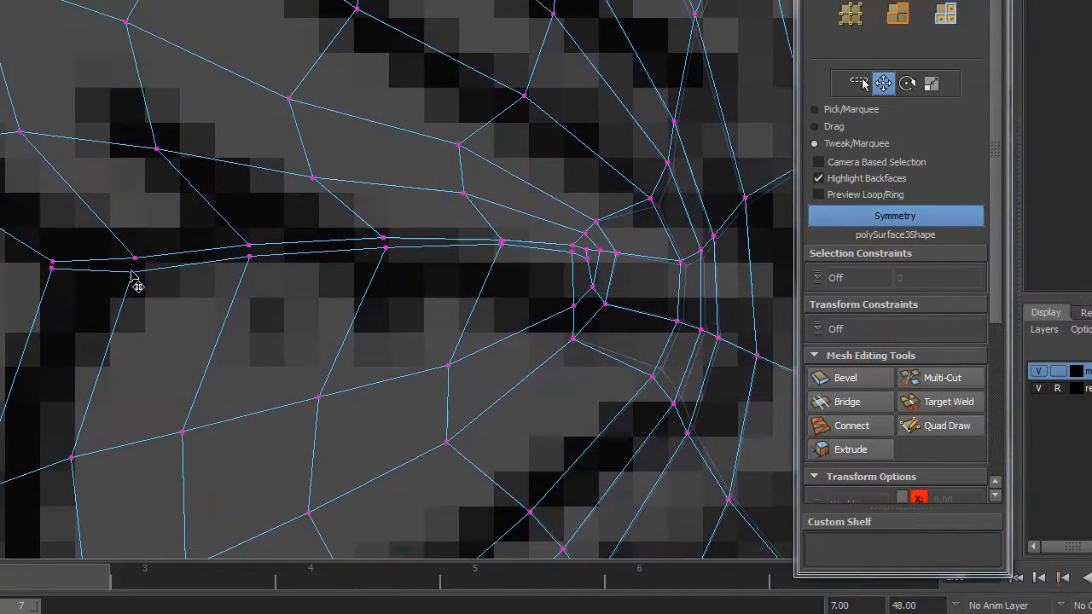
drag(133, 273, 135, 264)
drag(387, 252, 383, 245)
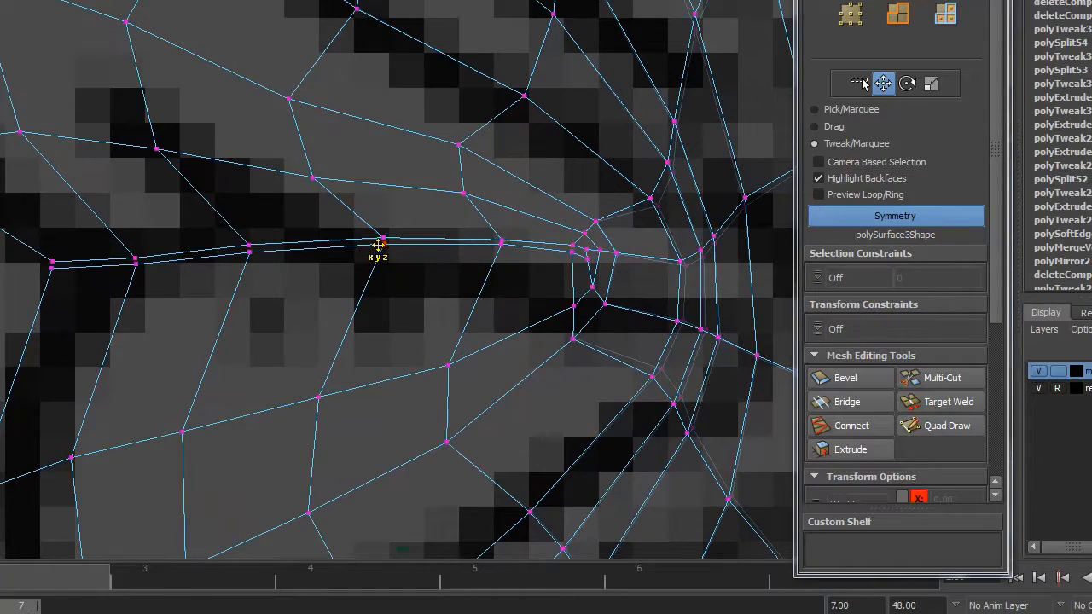
Insert edge loops just above the upper lip edge and just below the lower lip edge with Quad Draw
alt+right_drag(536, 277, 367, 282)
alt+right_drag(588, 299, 725, 324)
alt+middle_drag(362, 323, 377, 313)
alt+right_drag(377, 313, 433, 330)
key(y)
ctrl+click(344, 224)
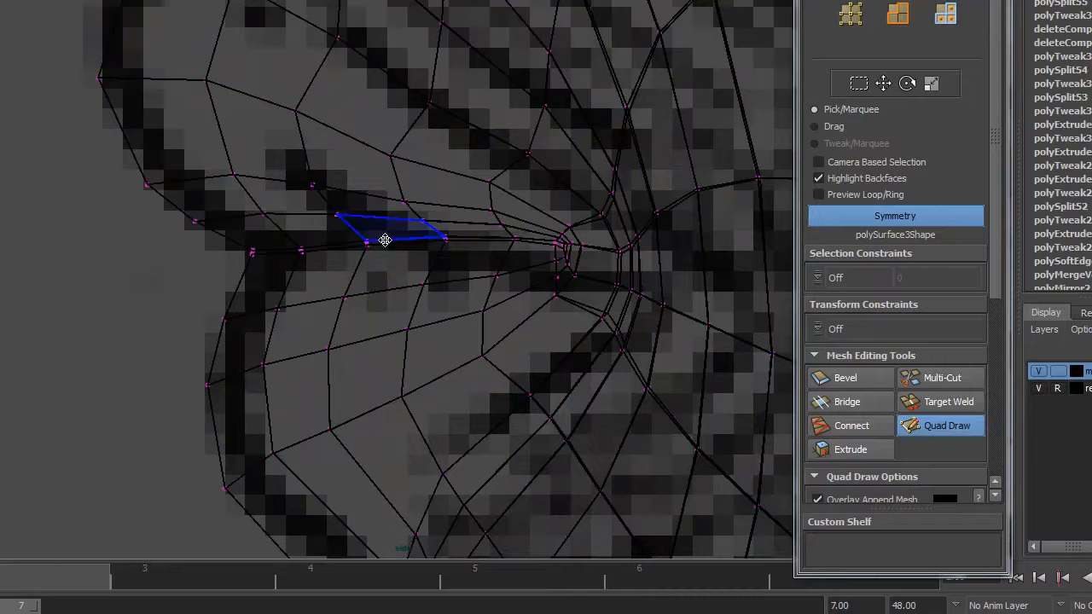
alt+right_drag(344, 224, 402, 329)
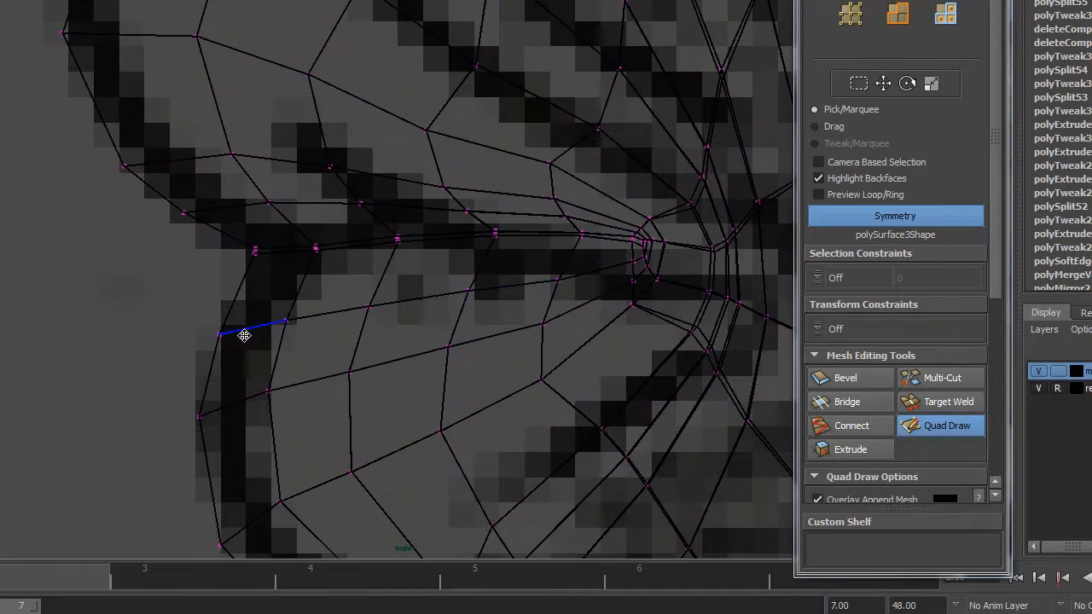
Shift the vertices in the two rows below the lower lip edge forward to space the lip's quads evenly
key(w)
mouse_move(222, 332)
mouse_down()
mouse_move(222, 317)
mouse_move(267, 315)
mouse_up()
drag(370, 307, 340, 305)
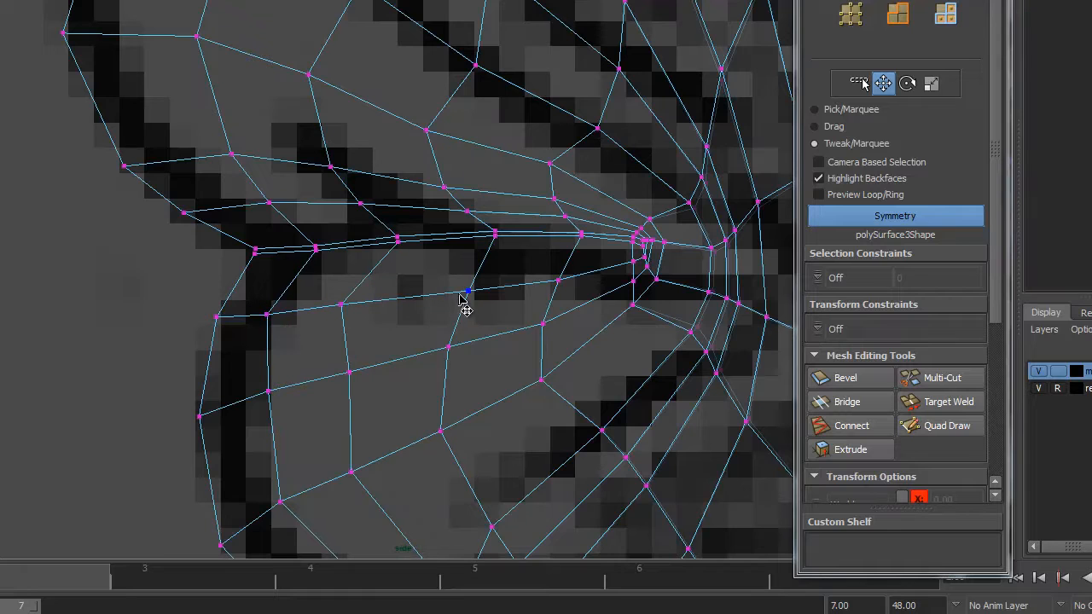
drag(468, 291, 443, 292)
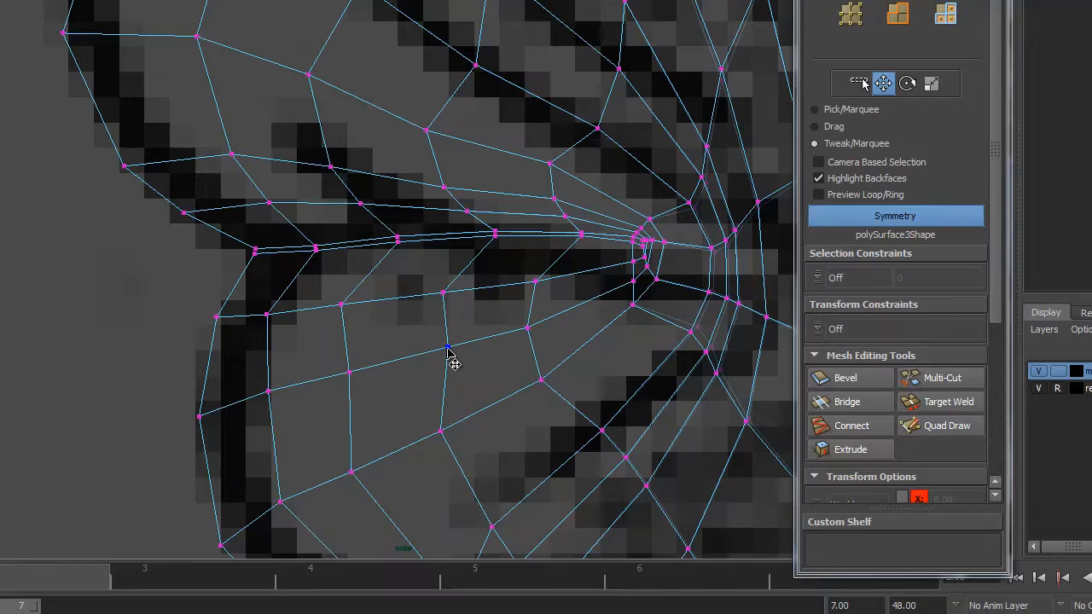
drag(345, 373, 332, 378)
drag(440, 348, 421, 348)
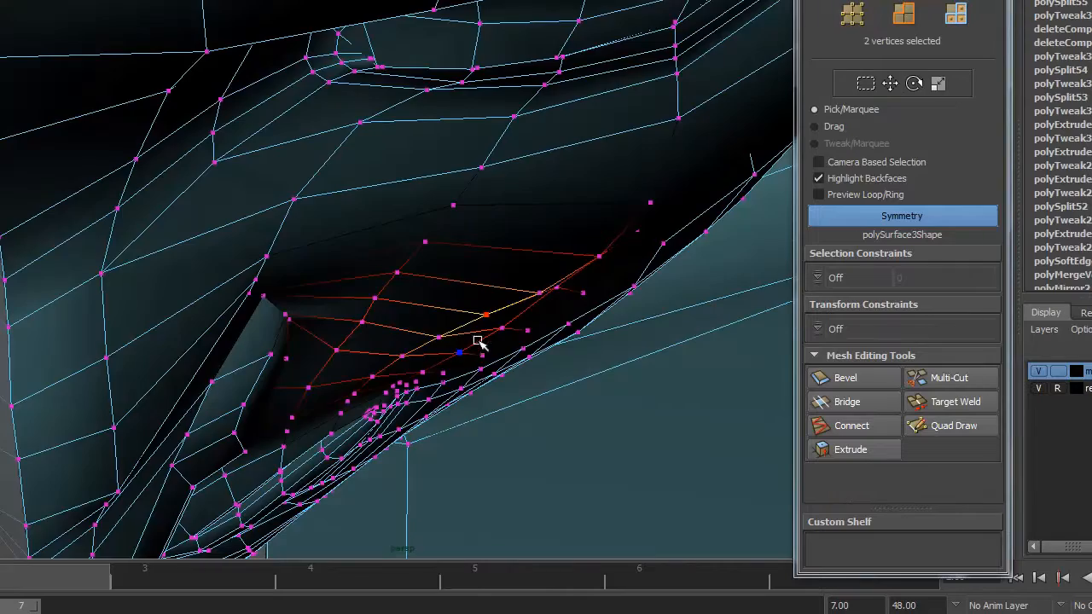
Smooth the cheek between the nose and mouth corner by moving its vertices with soft selection in perspective view
alt+drag(478, 341, 527, 330)
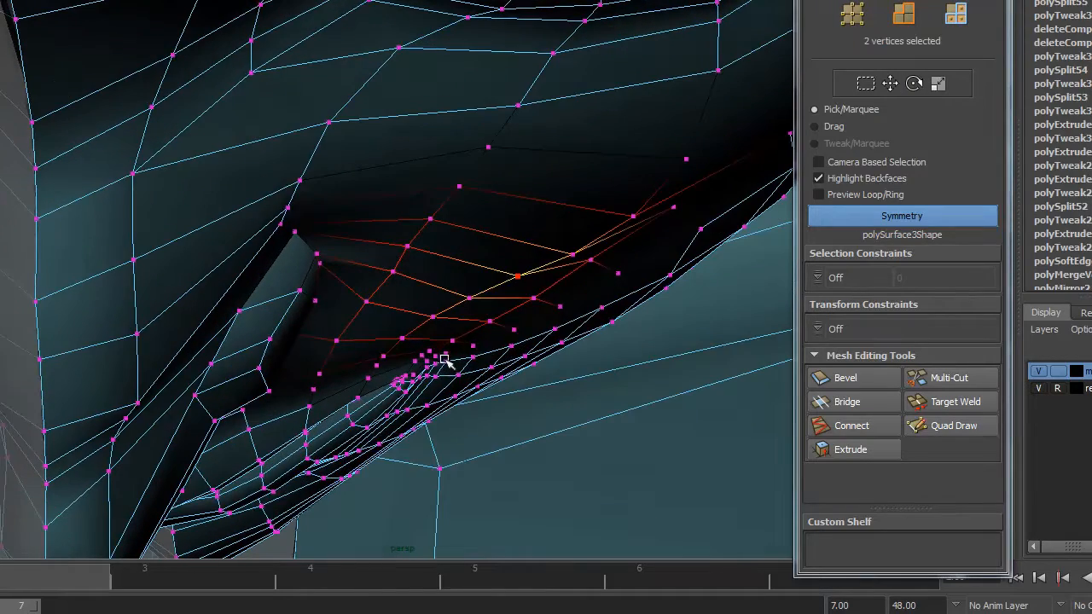
drag(443, 358, 457, 371)
click(432, 222)
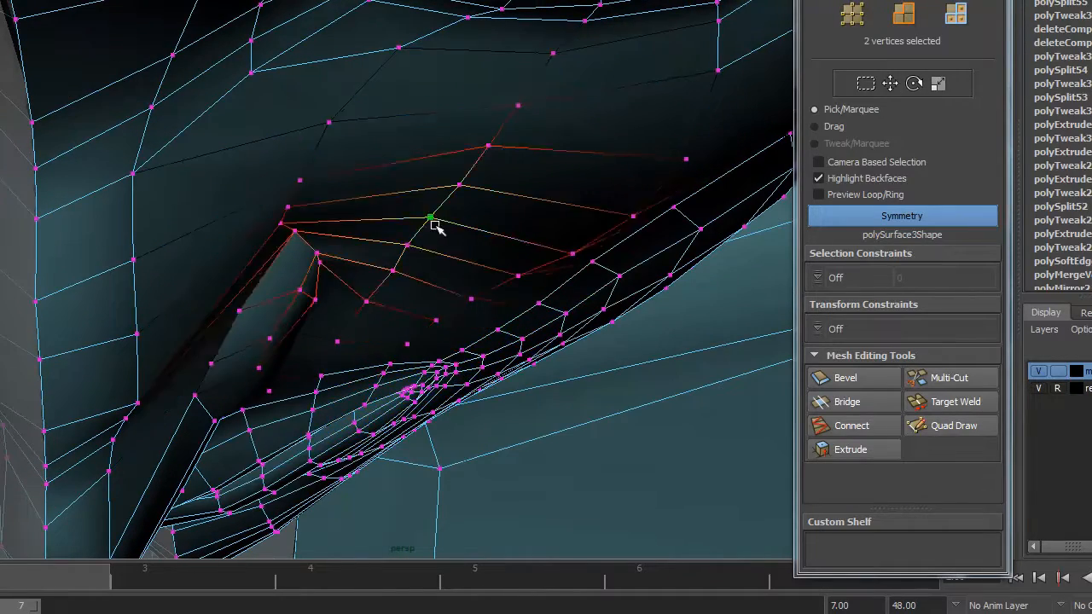
drag(434, 227, 471, 311)
alt+drag(547, 318, 436, 315)
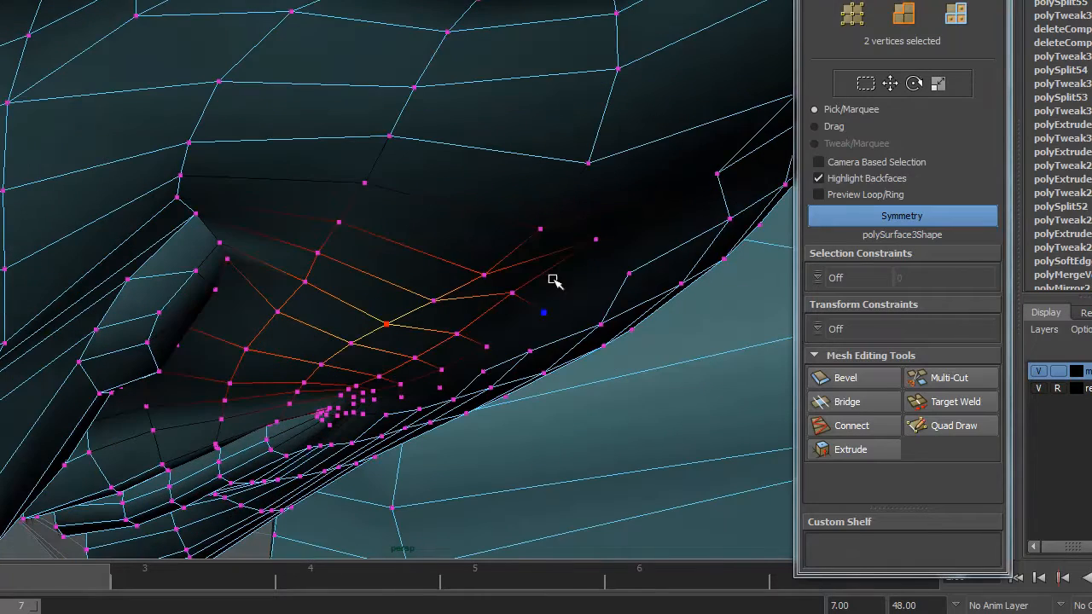
drag(598, 242, 606, 263)
click(484, 278)
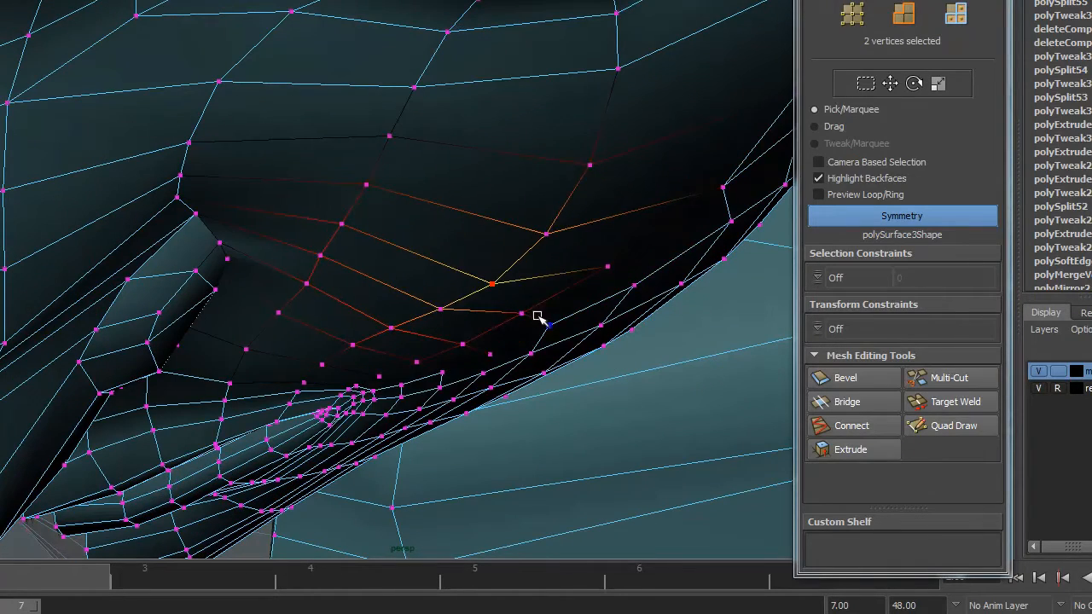
alt+drag(556, 324, 420, 284)
click(384, 267)
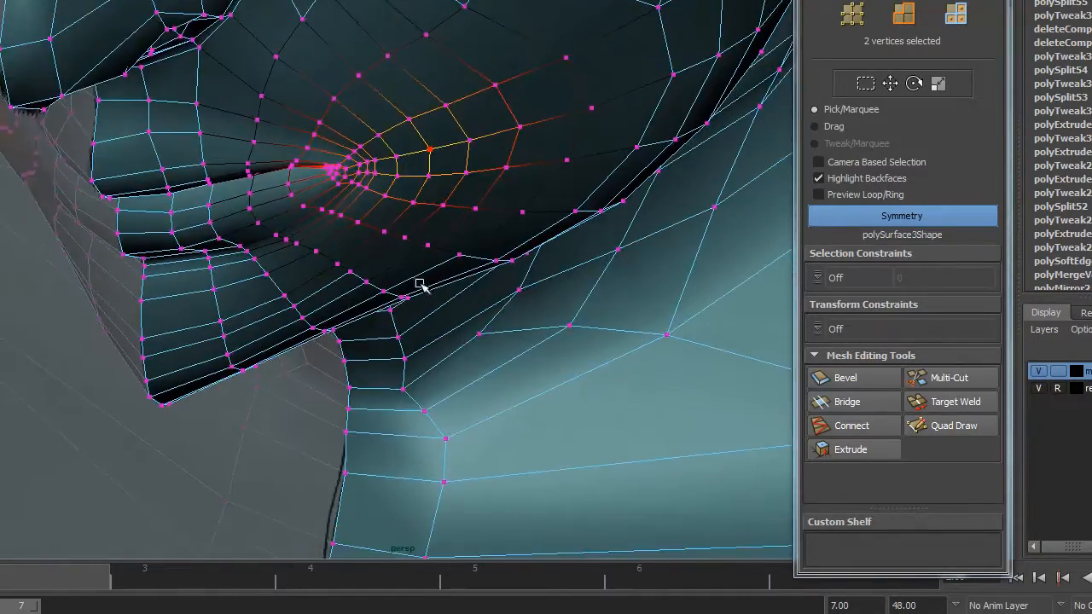
Refine the chin and jaw below the lower lip and adjust the cheek below the eye with soft-selected vertices
click(387, 300)
drag(290, 315, 294, 331)
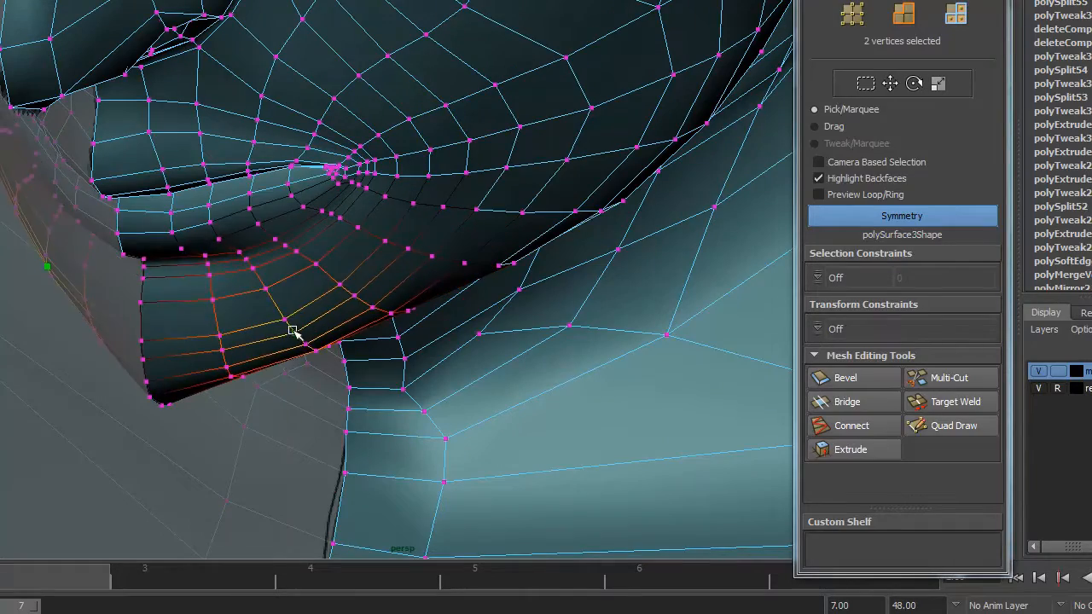
mouse_move(349, 295)
alt+mouse_down()
mouse_move(356, 331)
mouse_move(401, 325)
mouse_move(372, 212)
mouse_move(386, 304)
mouse_move(441, 232)
mouse_move(401, 312)
mouse_move(363, 291)
alt+mouse_up()
mouse_move(356, 255)
mouse_down()
mouse_move(364, 233)
mouse_move(356, 243)
mouse_up()
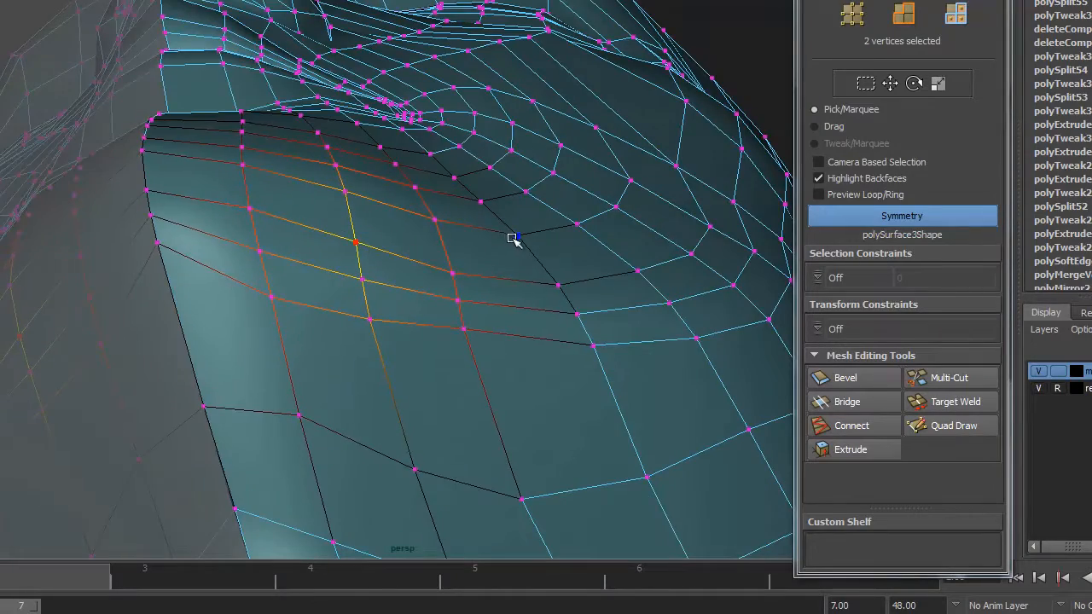
drag(514, 238, 509, 227)
alt+drag(586, 214, 476, 101)
drag(572, 127, 463, 240)
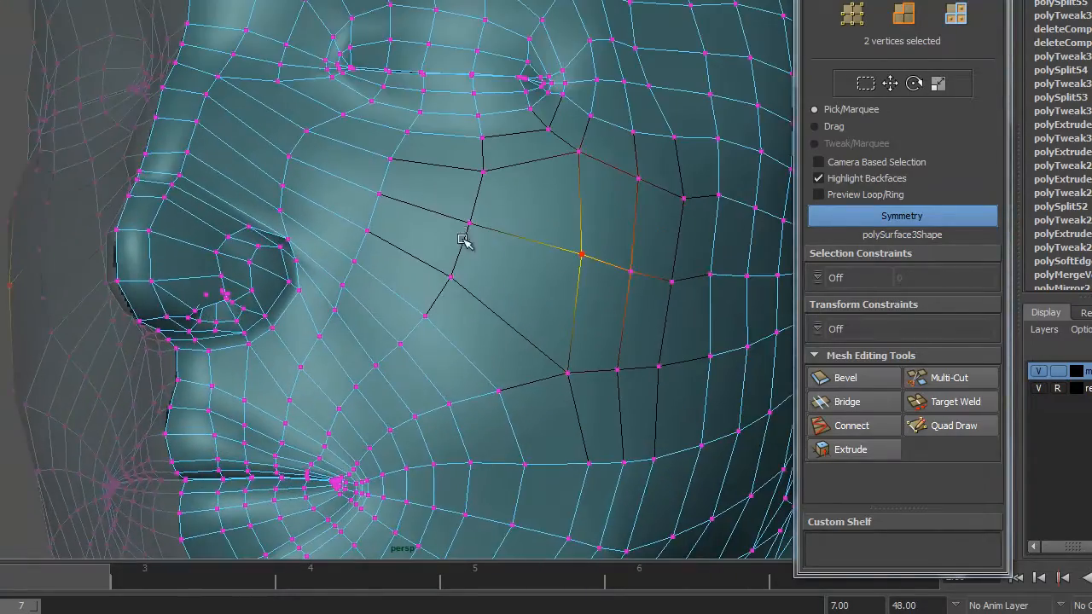
Insert additional edge loops across the cheek and beside the nose with Quad Draw
alt+drag(474, 293, 458, 269)
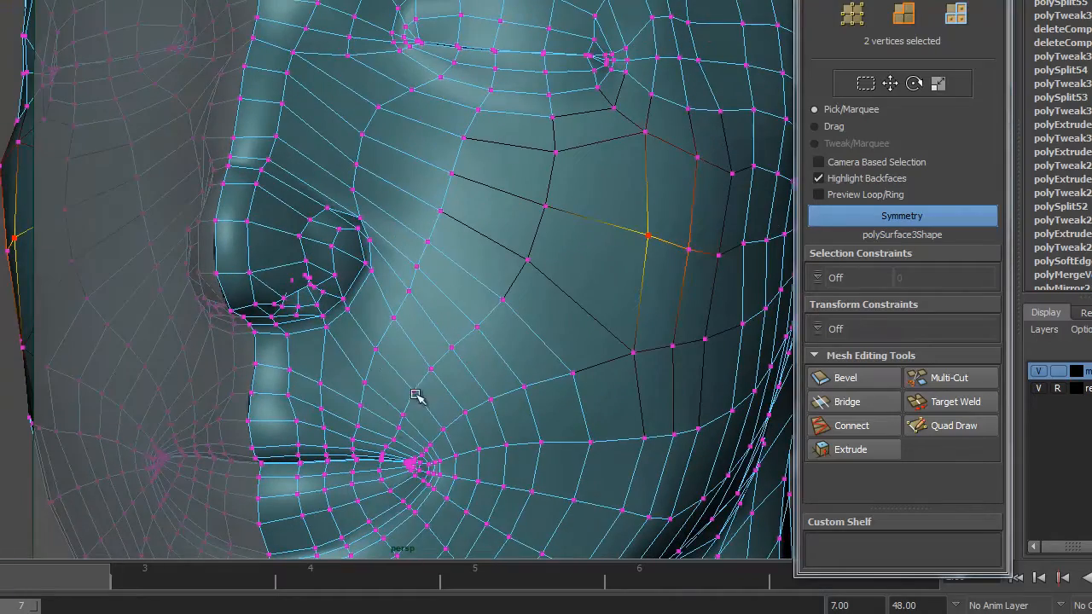
alt+middle_drag(423, 341, 382, 309)
alt+right_drag(382, 309, 512, 244)
alt+middle_drag(512, 244, 481, 315)
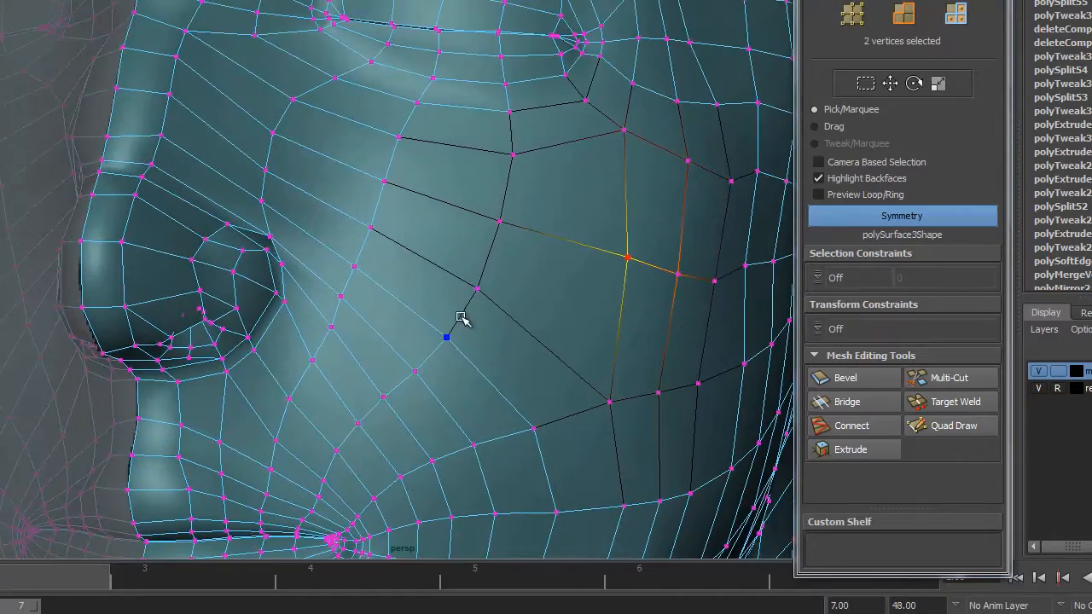
key(y)
ctrl+click(532, 331)
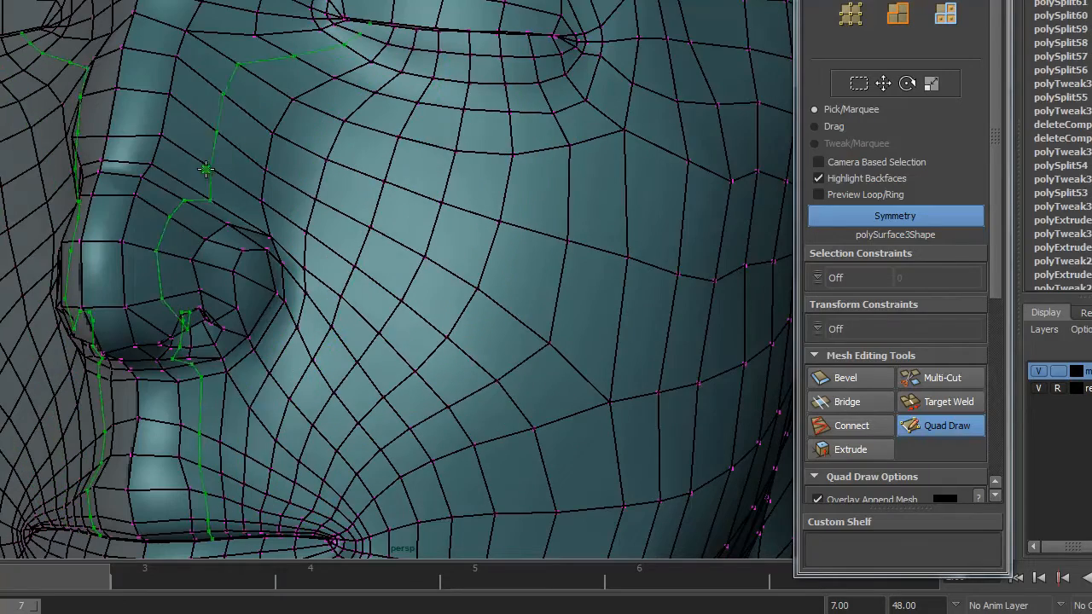
ctrl+click(247, 170)
alt+drag(528, 217, 509, 263)
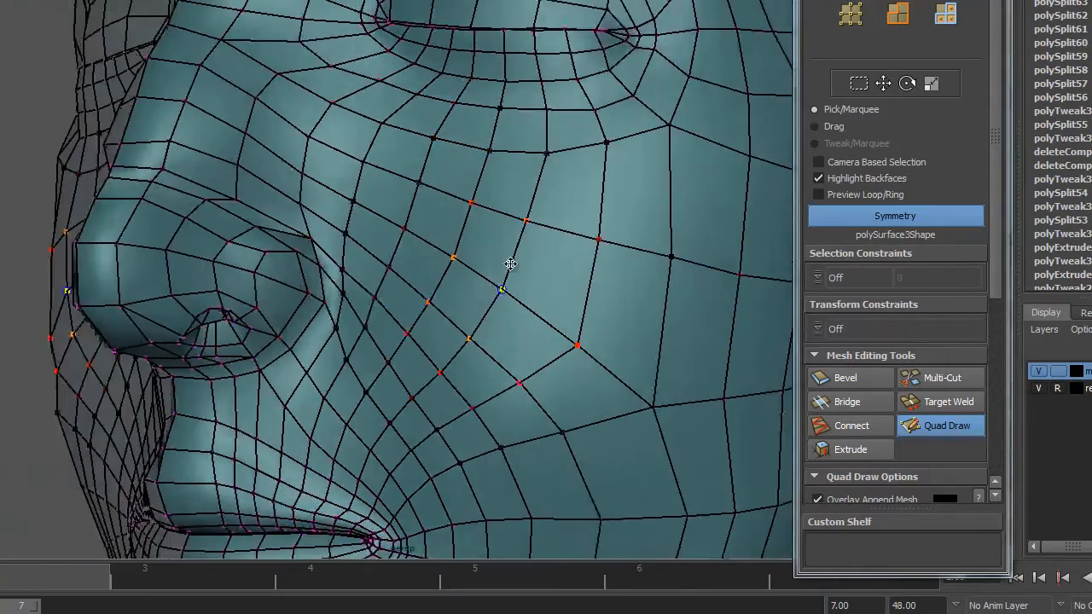
Examine the edge flow across the cheek and beside the nose from several angles in perspective view
alt+right_drag(509, 264, 401, 283)
mouse_move(402, 283)
alt+mouse_down()
mouse_move(514, 281)
mouse_move(491, 258)
mouse_move(531, 256)
mouse_move(417, 276)
mouse_move(485, 310)
mouse_move(487, 271)
mouse_move(519, 319)
alt+mouse_up()
alt+middle_drag(512, 279, 543, 300)
alt+middle_drag(452, 301, 492, 299)
alt+drag(493, 298, 523, 268)
alt+drag(541, 304, 470, 287)
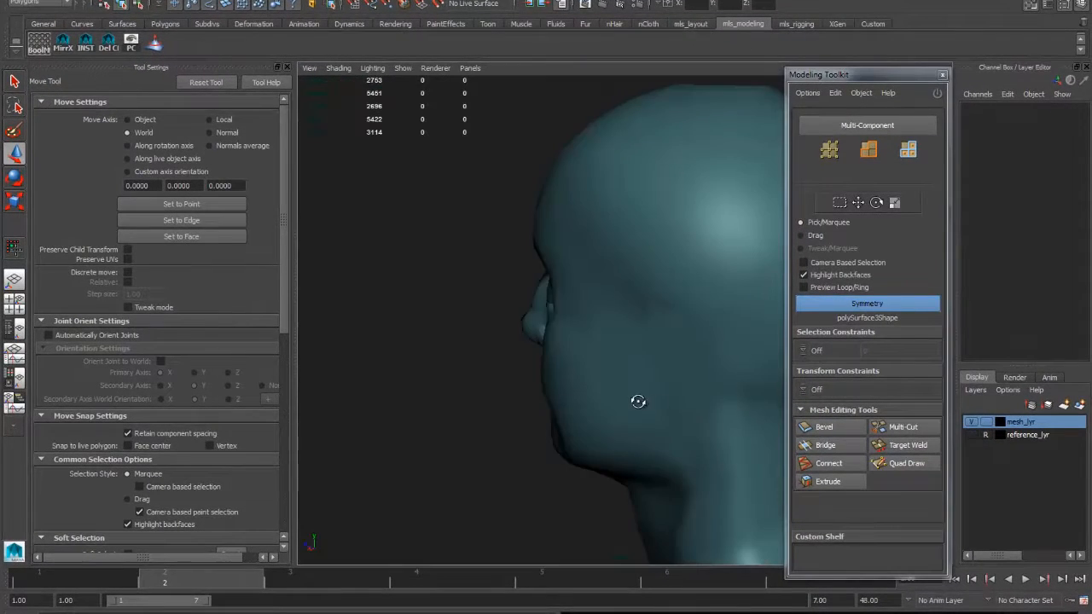
Inspect the shaded head from the side, front, above and below to check the form of the face
alt+drag(639, 398, 709, 400)
alt+drag(654, 372, 683, 377)
alt+drag(651, 436, 640, 347)
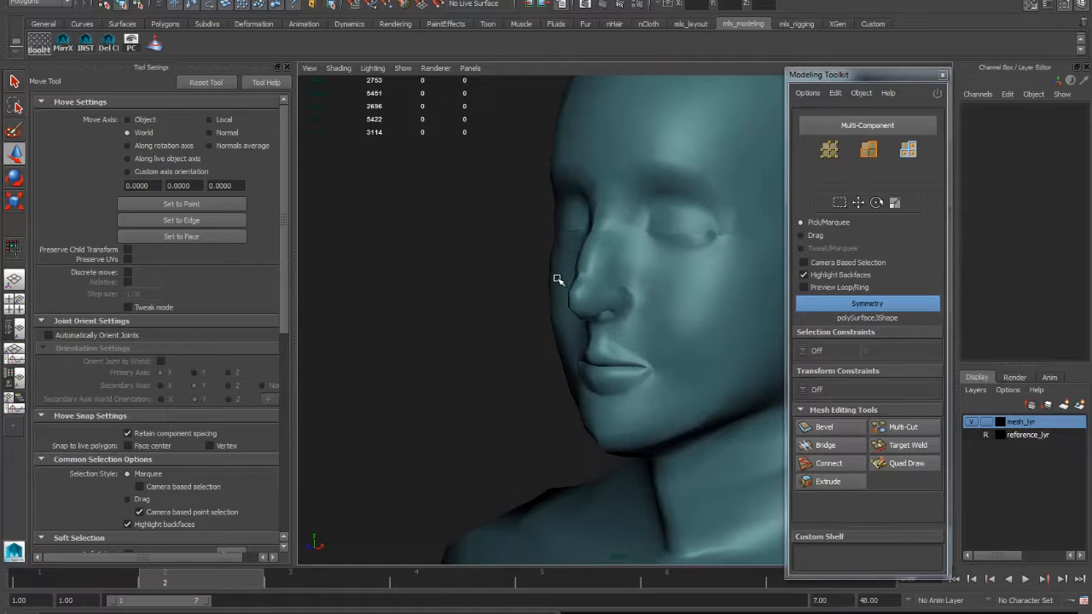
alt+drag(550, 257, 656, 202)
alt+middle_drag(656, 202, 616, 304)
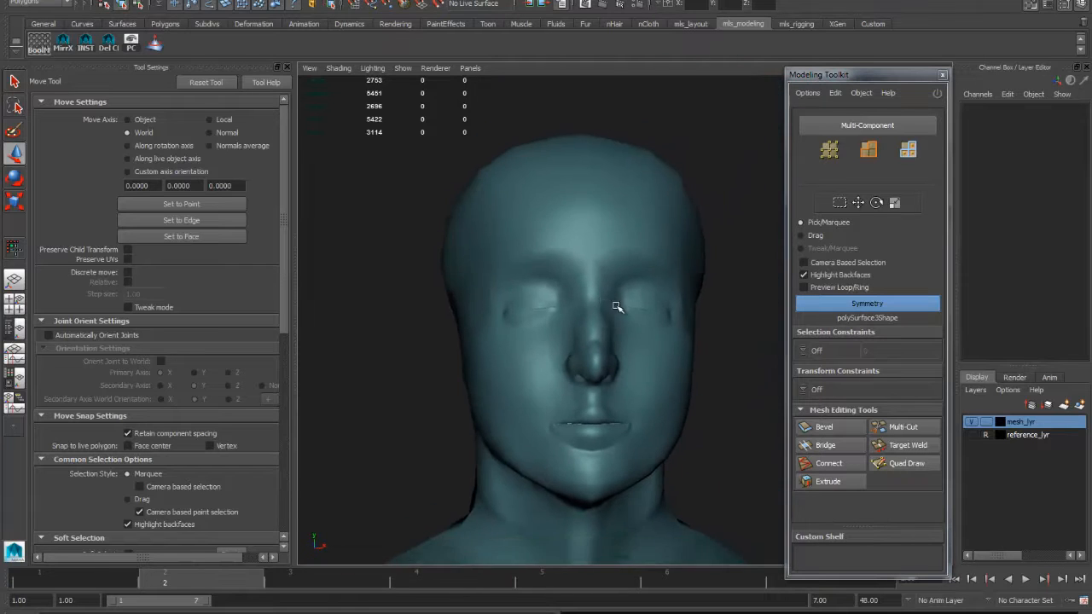
alt+drag(616, 305, 608, 304)
alt+drag(734, 268, 673, 367)
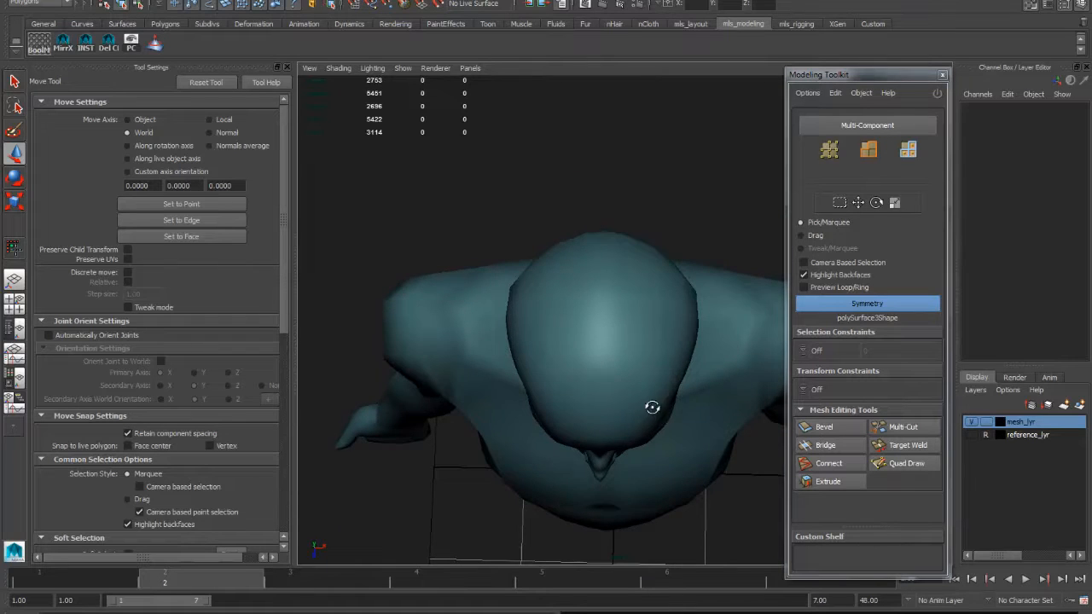
alt+drag(652, 407, 612, 429)
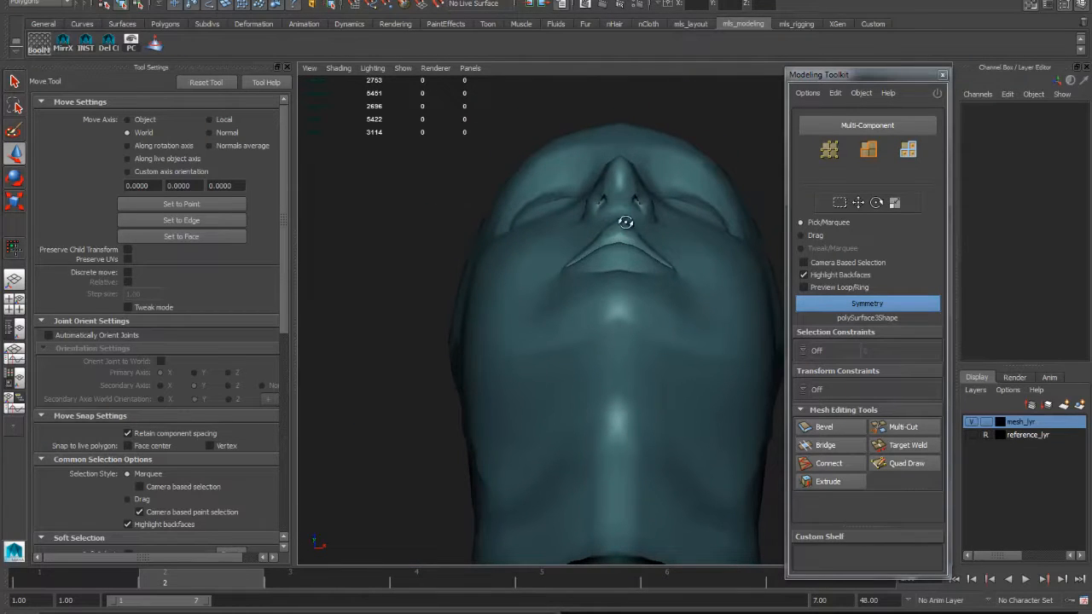
alt+drag(625, 222, 666, 382)
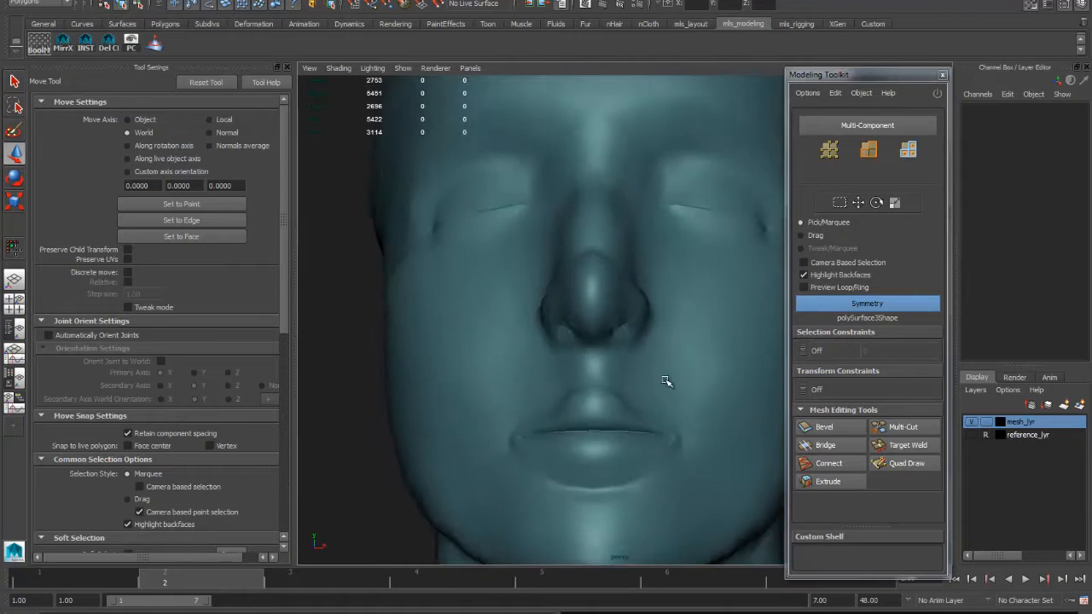
alt+middle_drag(666, 382, 675, 310)
alt+right_drag(674, 310, 591, 280)
alt+drag(644, 350, 613, 316)
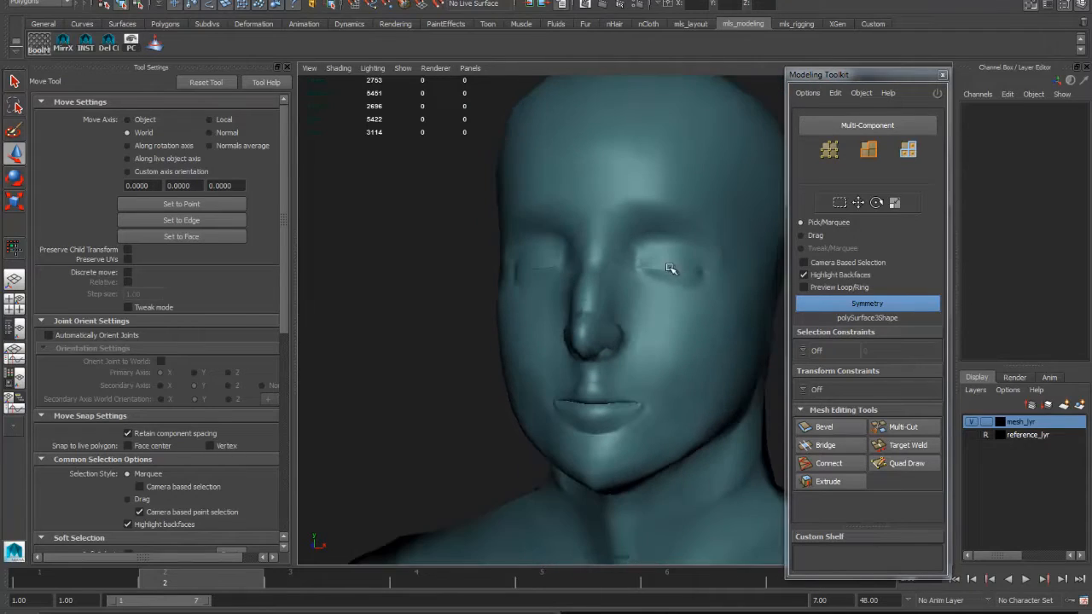
Insert a symmetrical edge loop through the face mesh with Quad Draw, ending back in the Move tool
click(685, 255)
alt+right_drag(685, 258, 736, 265)
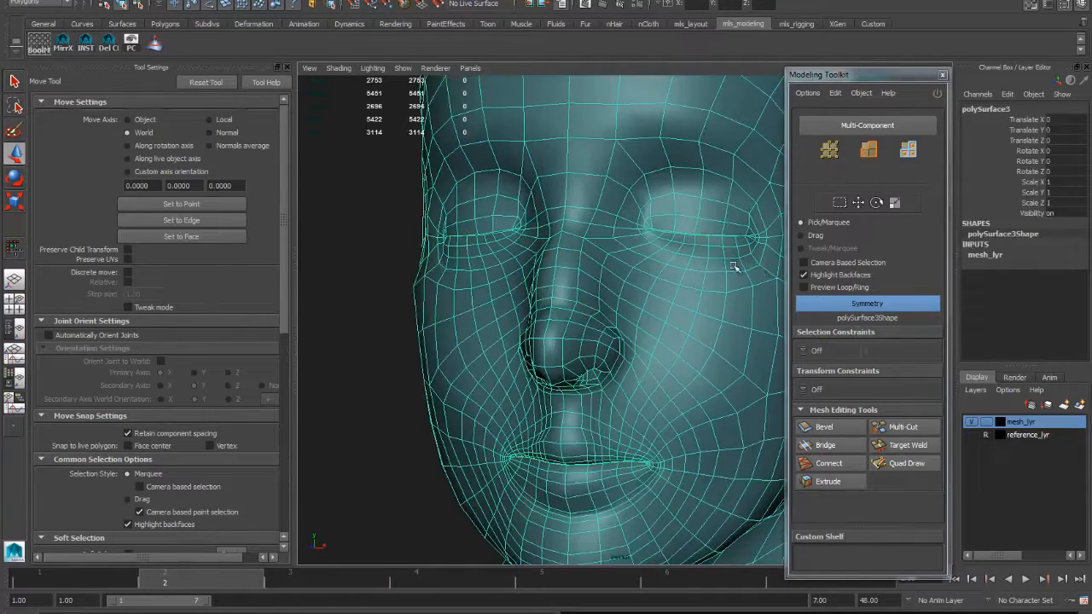
alt+middle_drag(737, 266, 682, 322)
alt+drag(682, 323, 626, 317)
alt+right_drag(627, 317, 682, 304)
mouse_move(683, 304)
alt+mouse_down()
mouse_move(650, 338)
mouse_move(619, 312)
mouse_move(738, 275)
mouse_move(652, 292)
mouse_move(717, 286)
mouse_move(736, 296)
alt+mouse_up()
key(ctrl+shift+q)
ctrl+click(672, 267)
alt+right_drag(722, 306, 658, 324)
alt+drag(658, 324, 540, 437)
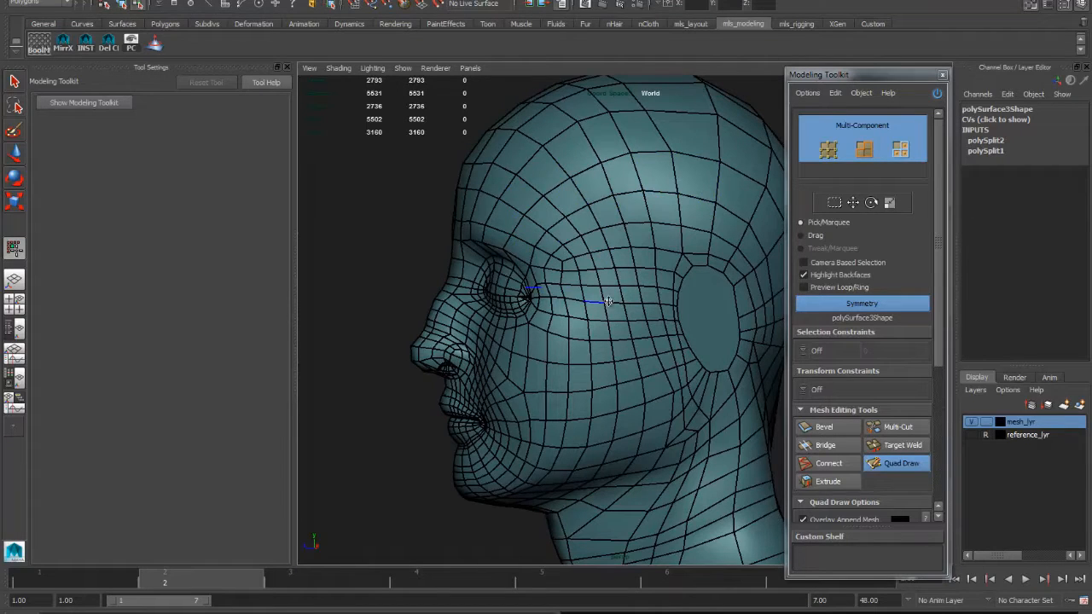
alt+drag(607, 301, 695, 322)
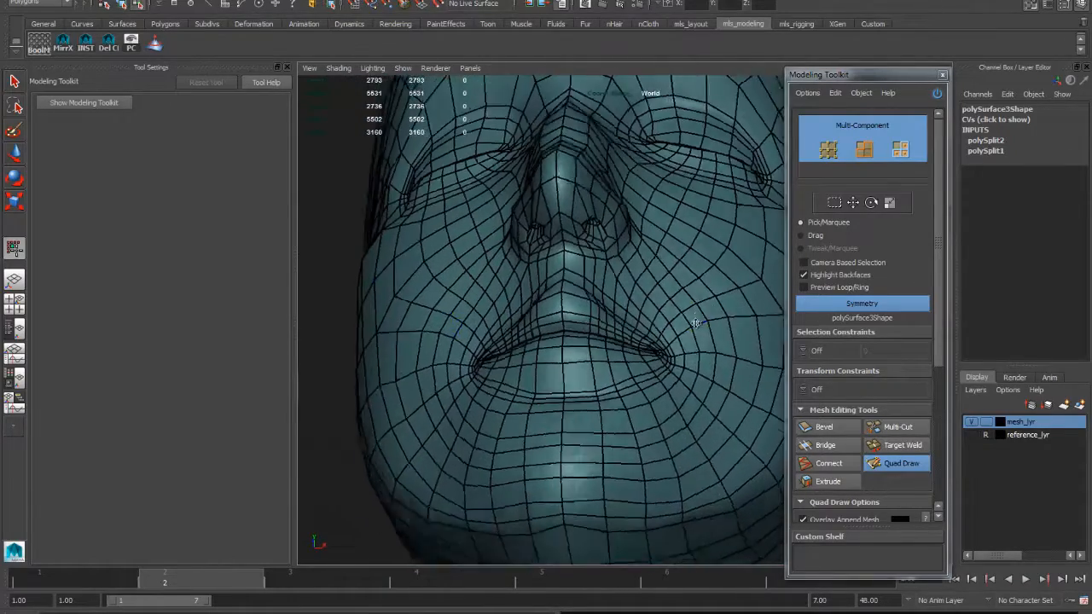
alt+right_drag(695, 323, 719, 302)
alt+drag(719, 302, 662, 322)
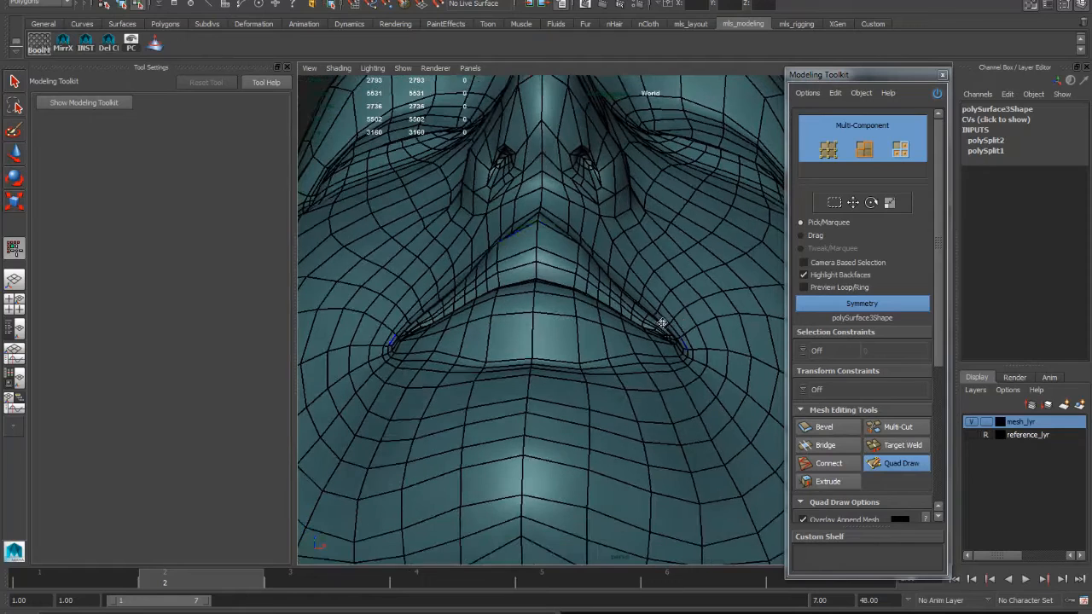
click(627, 290)
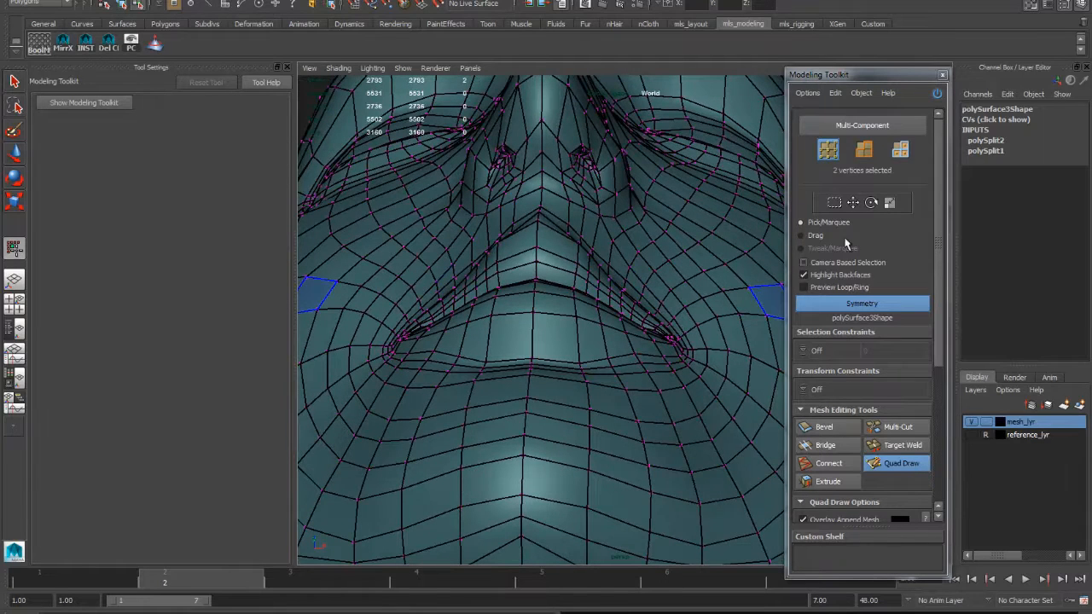
key(w)
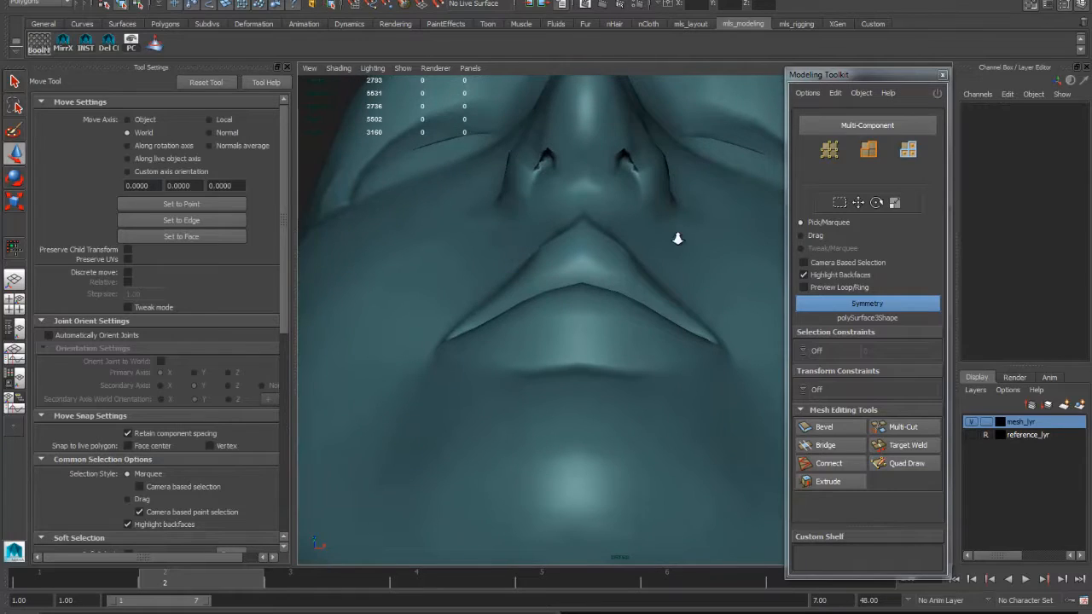
Select the symmetrical pair of vertices between the nose and upper lip on the head mesh with soft selection turned on
alt+right_drag(678, 239, 382, 210)
click(532, 278)
alt+middle_drag(531, 278, 418, 260)
alt+right_drag(418, 260, 755, 329)
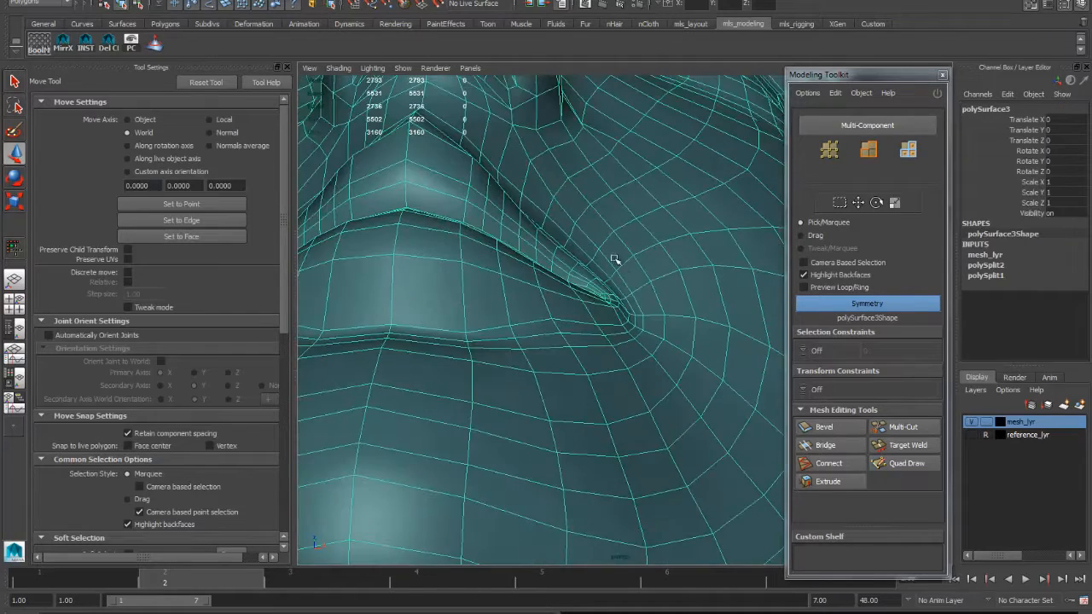
alt+middle_drag(624, 263, 659, 342)
right_drag(636, 273, 592, 273)
click(589, 272)
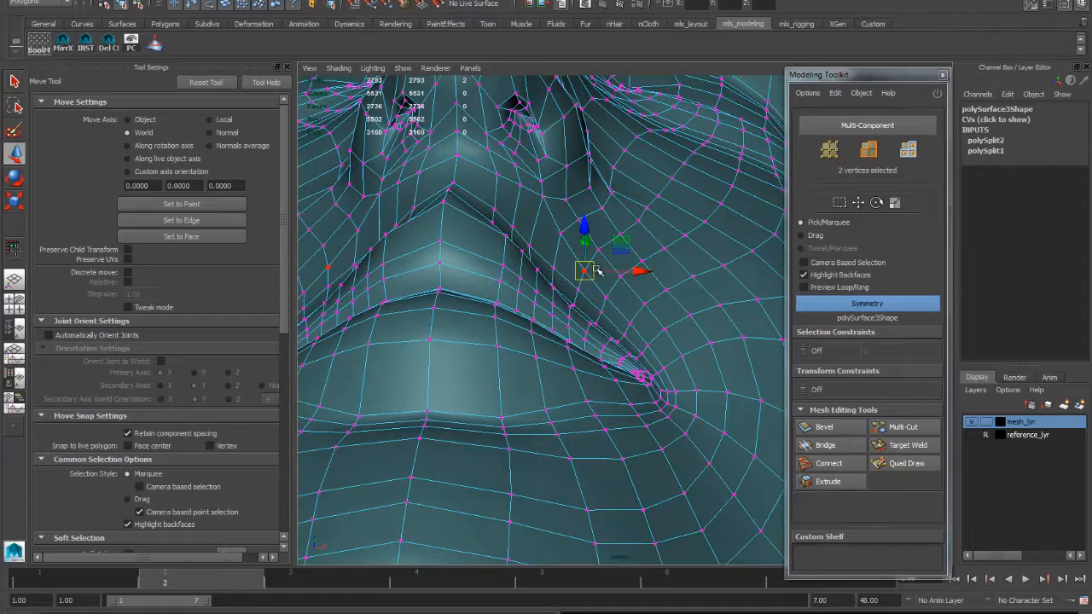
key(b)
alt+middle_drag(595, 274, 650, 296)
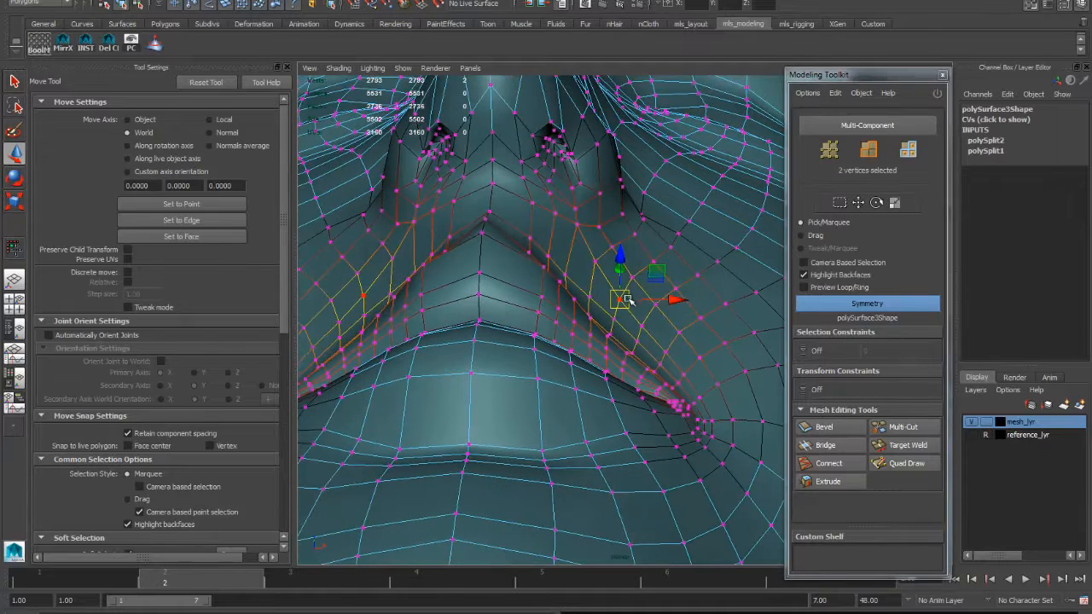
Try moving the soft-selected vertices between the nose and upper lip with different falloff settings
drag(622, 300, 729, 291)
key(ctrl+z)
key(b)
key(ctrl+z)
key(b)
drag(643, 291, 568, 312)
key(ctrl+z)
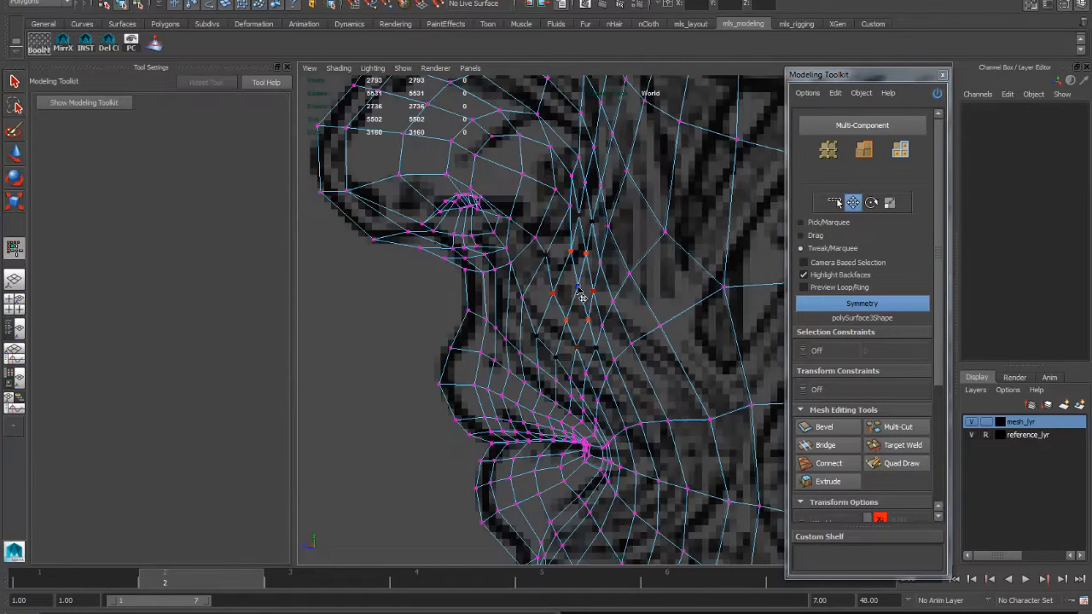
Reshape the vertices running from the nostril wing down to the mouth corner with soft selection in side view
drag(577, 295, 550, 282)
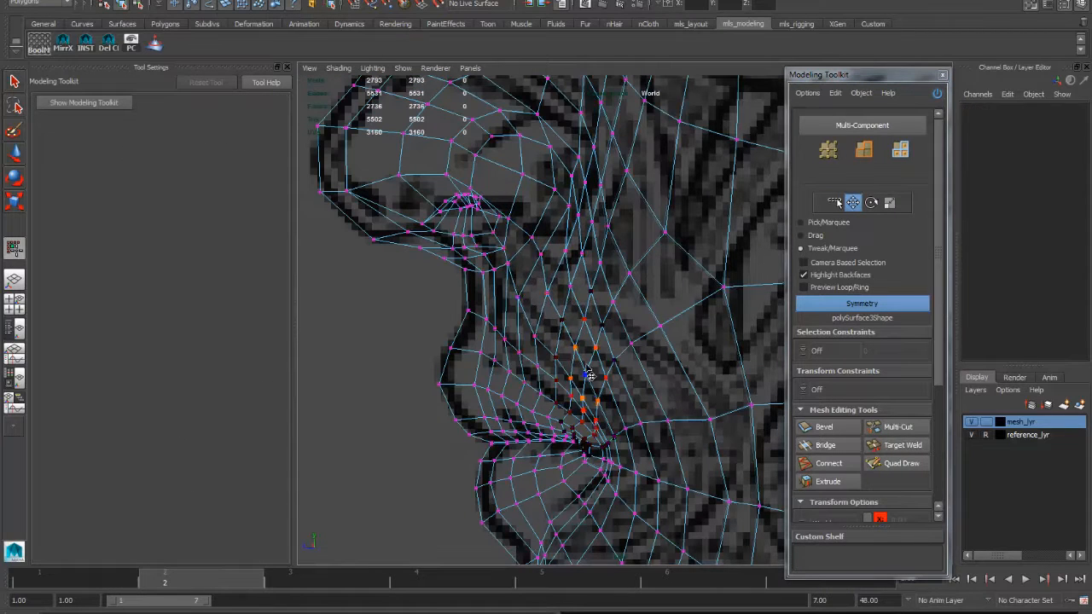
alt+drag(590, 375, 583, 358)
alt+drag(605, 270, 518, 295)
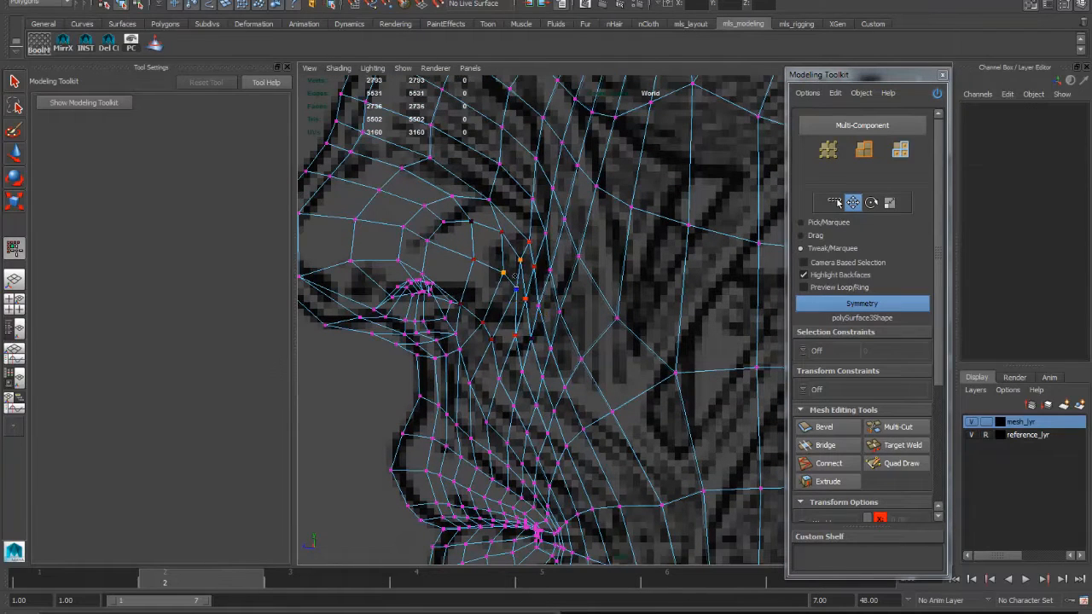
alt+middle_drag(512, 231, 530, 291)
drag(510, 264, 517, 266)
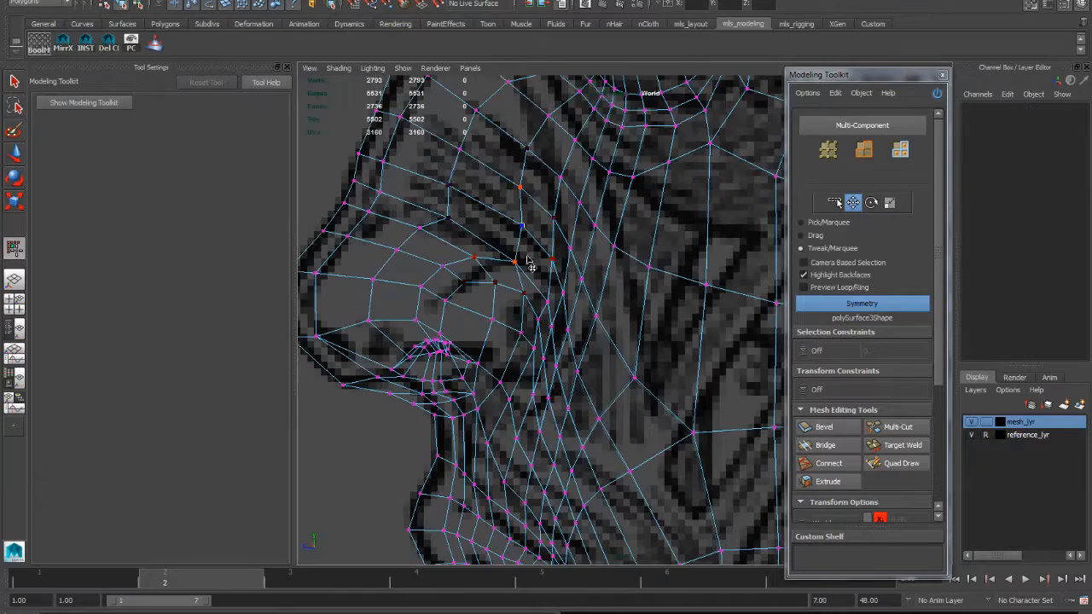
alt+middle_drag(513, 233, 484, 212)
scroll(532, 267, down, 3)
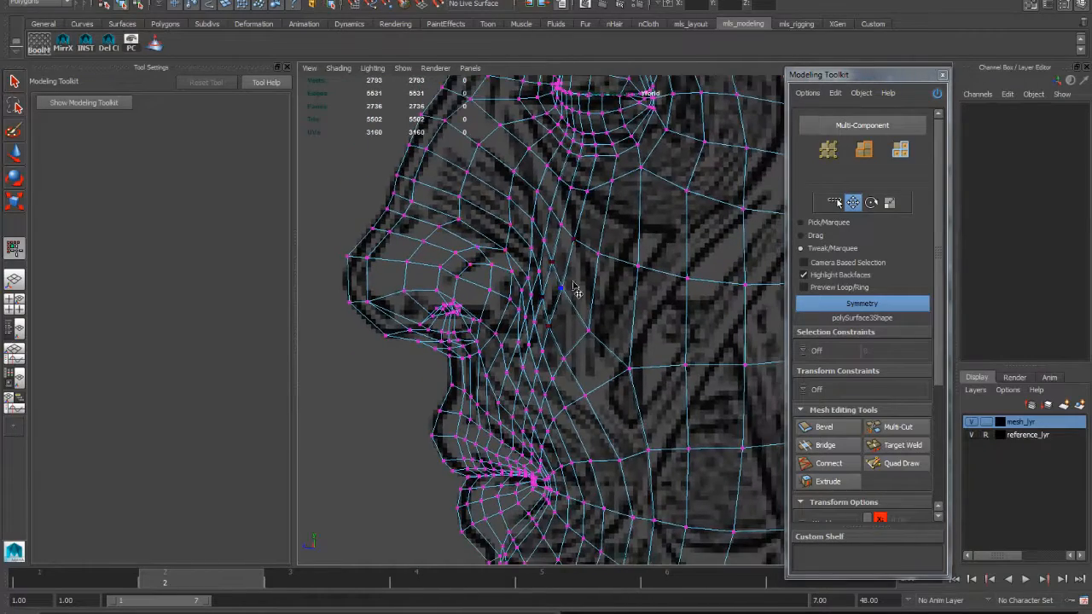
drag(562, 288, 562, 284)
alt+middle_drag(563, 286, 511, 261)
scroll(528, 277, down, 3)
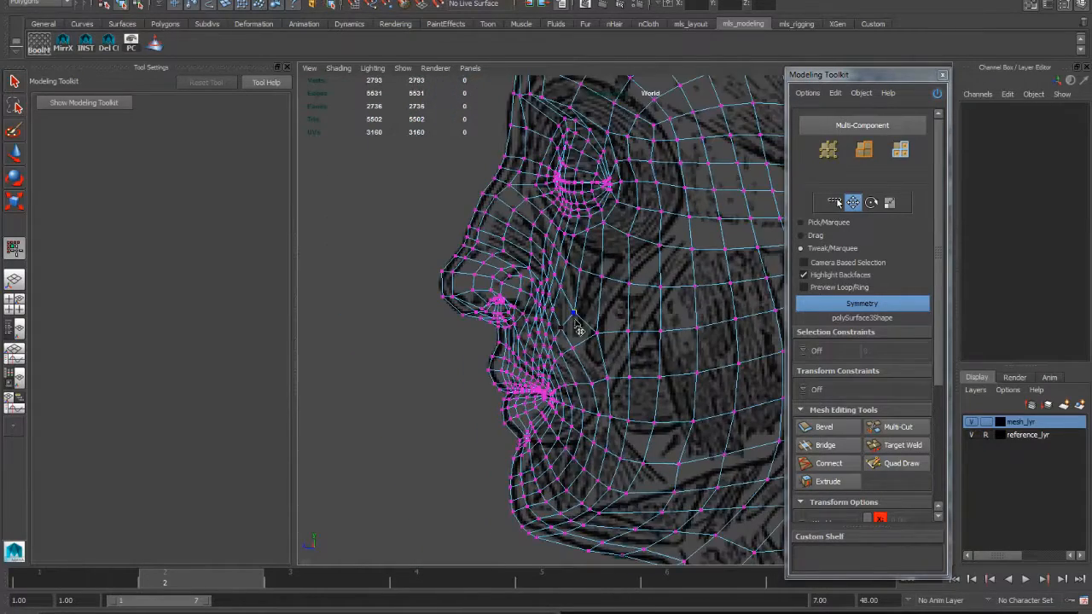
Adjust the soft-selected vertices of the lower lip and mouth corner in side view
alt+middle_drag(577, 334, 555, 285)
scroll(512, 388, up, 3)
alt+middle_drag(471, 413, 531, 362)
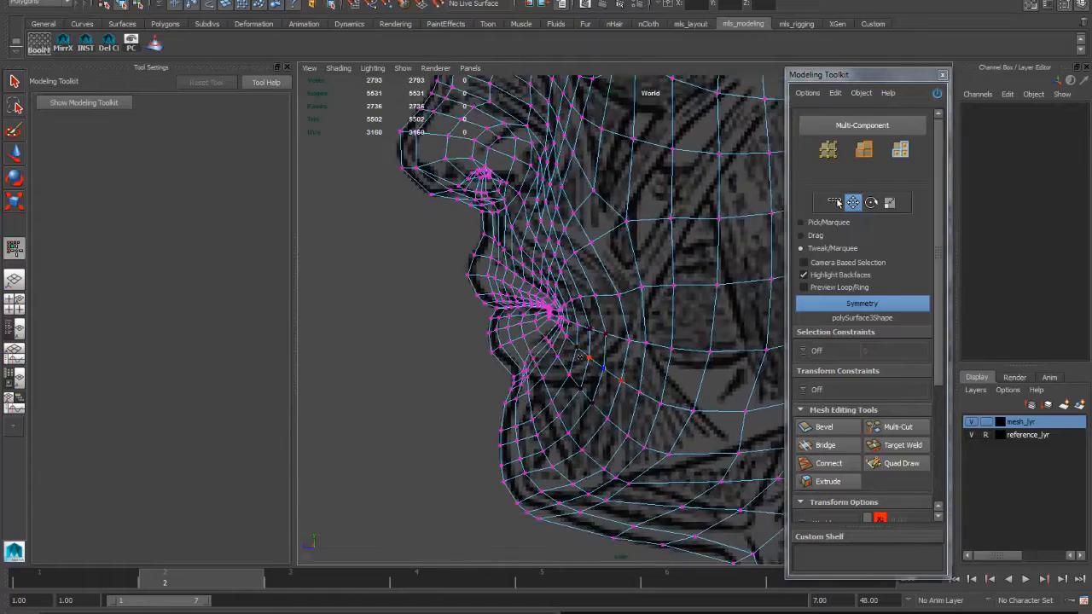
scroll(532, 358, up, 3)
alt+middle_drag(450, 323, 533, 362)
alt+right_drag(532, 360, 650, 413)
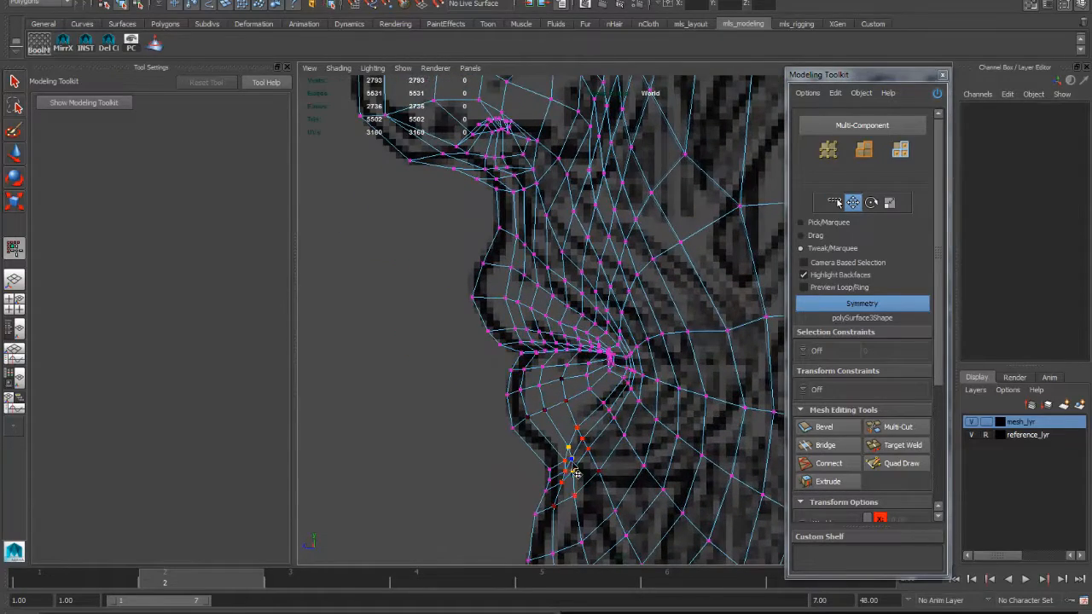
click(585, 380)
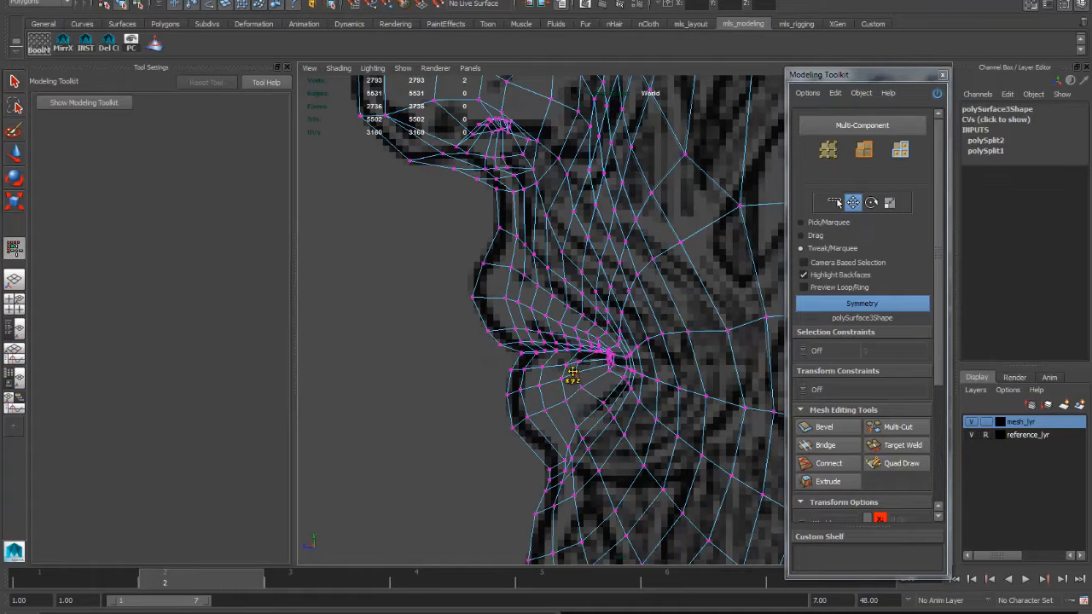
click(574, 381)
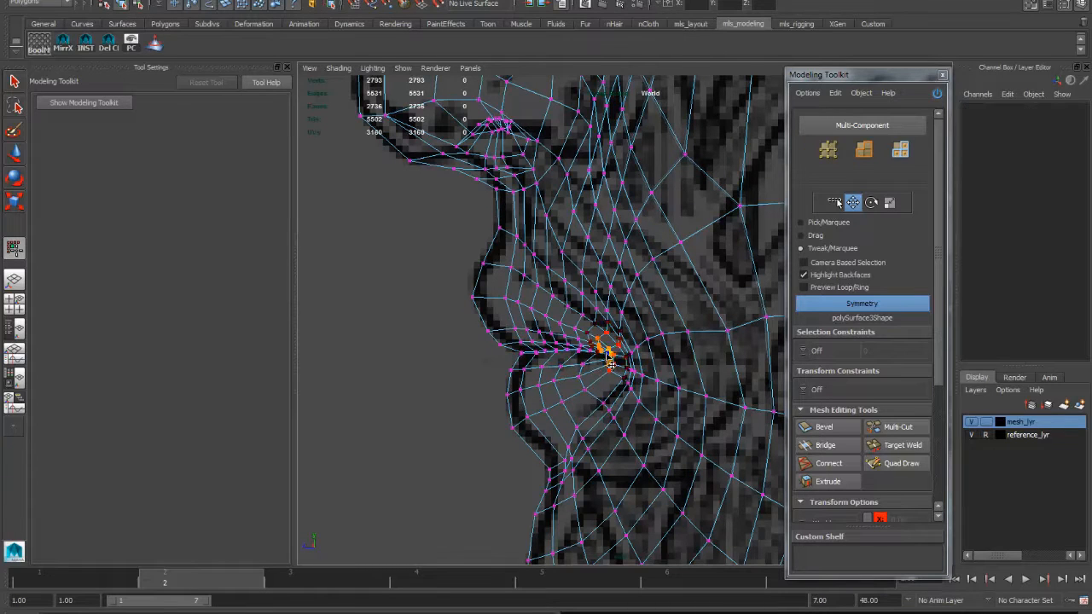
alt+drag(610, 363, 592, 360)
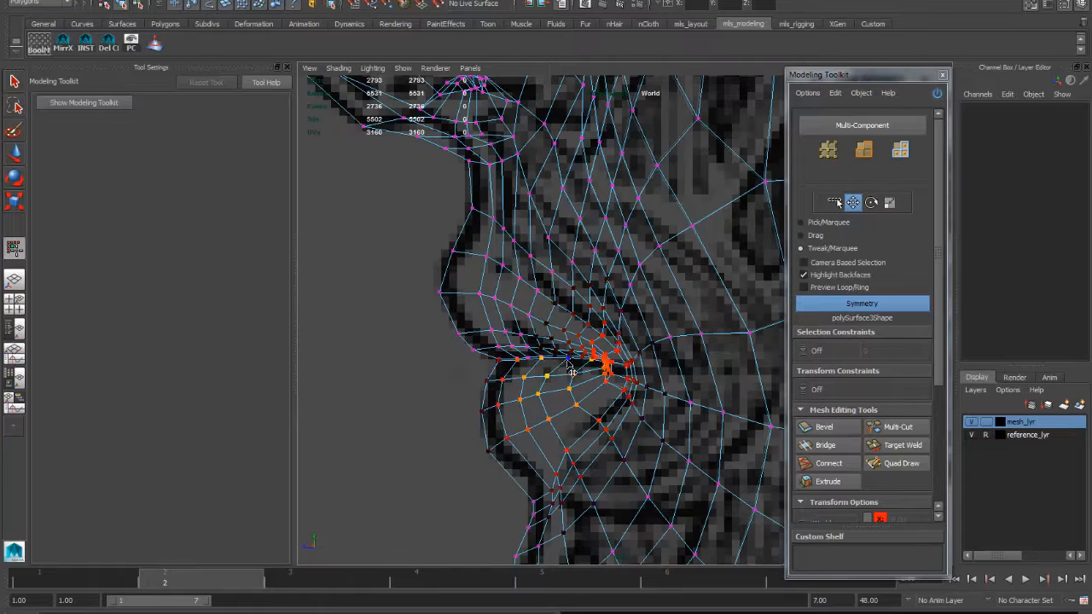
Set the soft selection falloff mode to Volume and adjust the mouth corner vertices in side view
drag(939, 332, 934, 469)
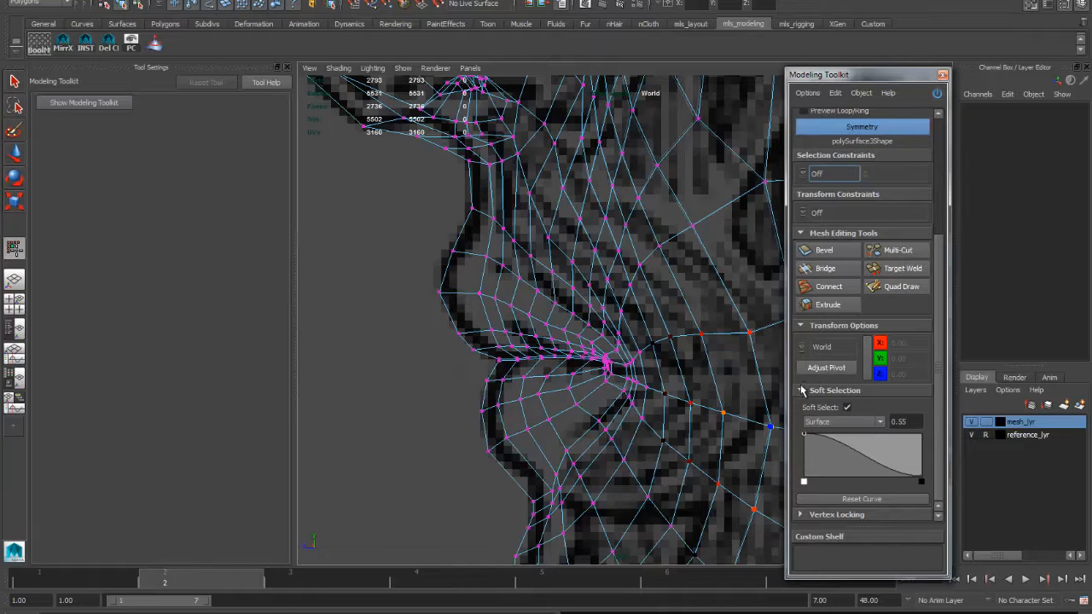
click(836, 423)
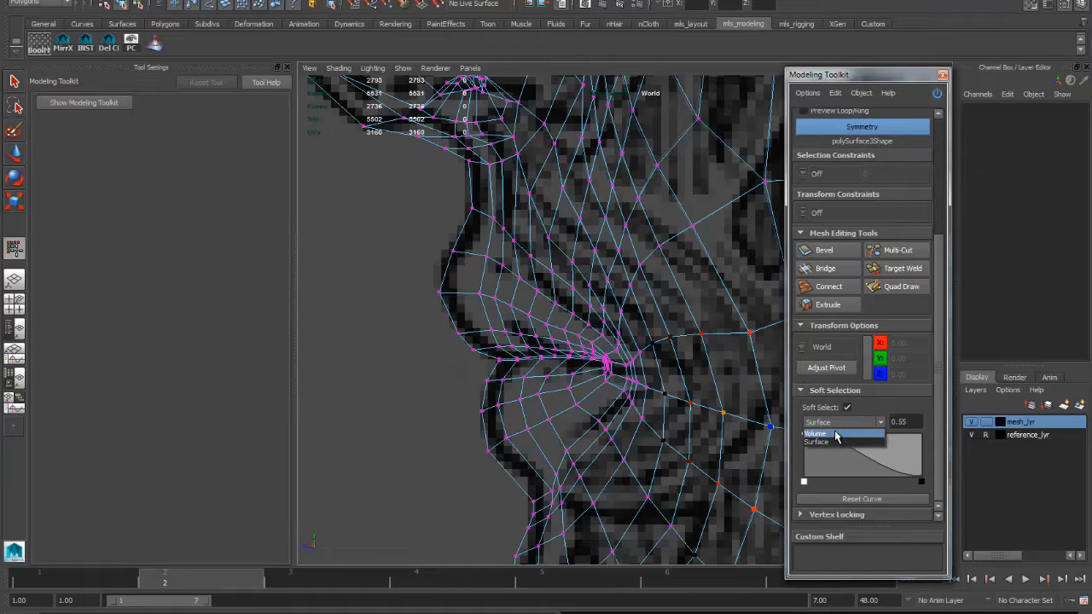
click(836, 434)
alt+right_drag(561, 365, 584, 367)
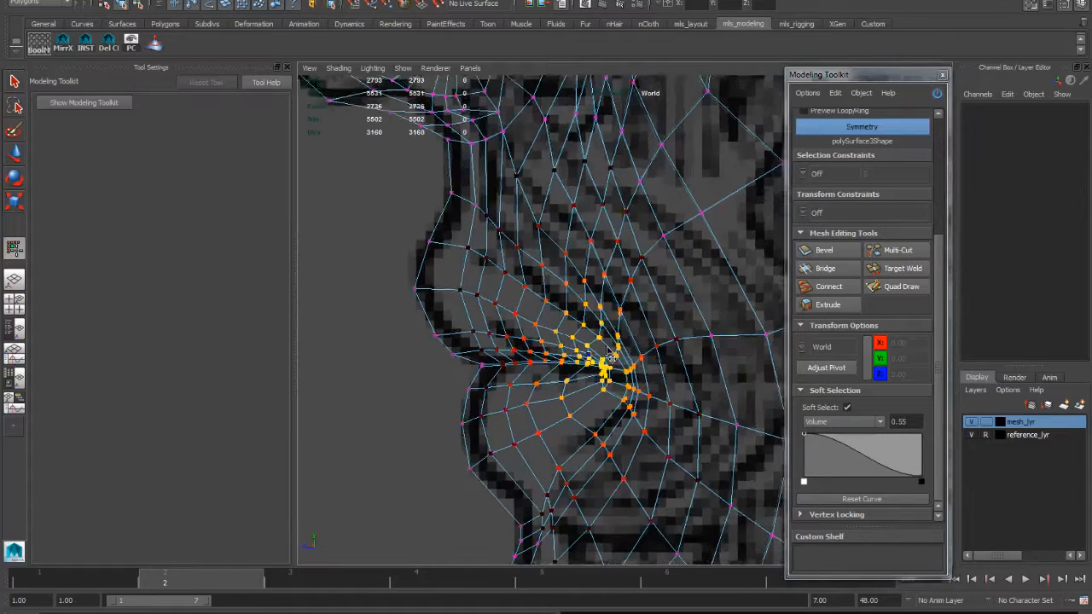
alt+middle_drag(584, 367, 615, 352)
click(597, 352)
drag(580, 348, 641, 381)
Lower the mouth corners and refine the lip vertices in front view, reducing the soft selection radius to 0.41
key(space)
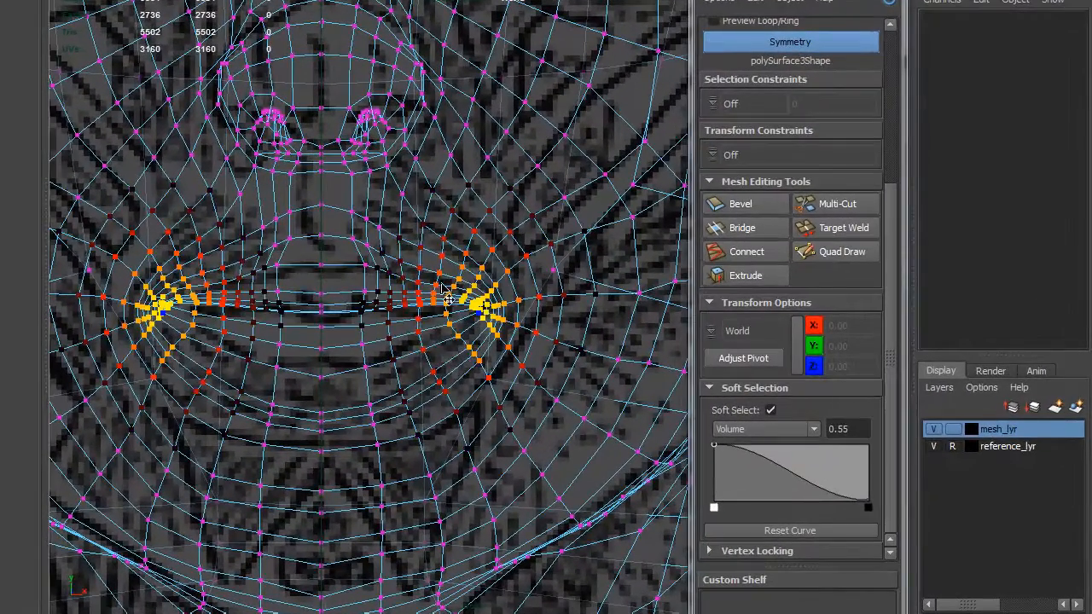
mouse_move(441, 285)
mouse_down()
mouse_move(439, 276)
mouse_move(435, 288)
mouse_up()
drag(364, 263, 434, 255)
drag(491, 283, 494, 283)
drag(483, 354, 480, 351)
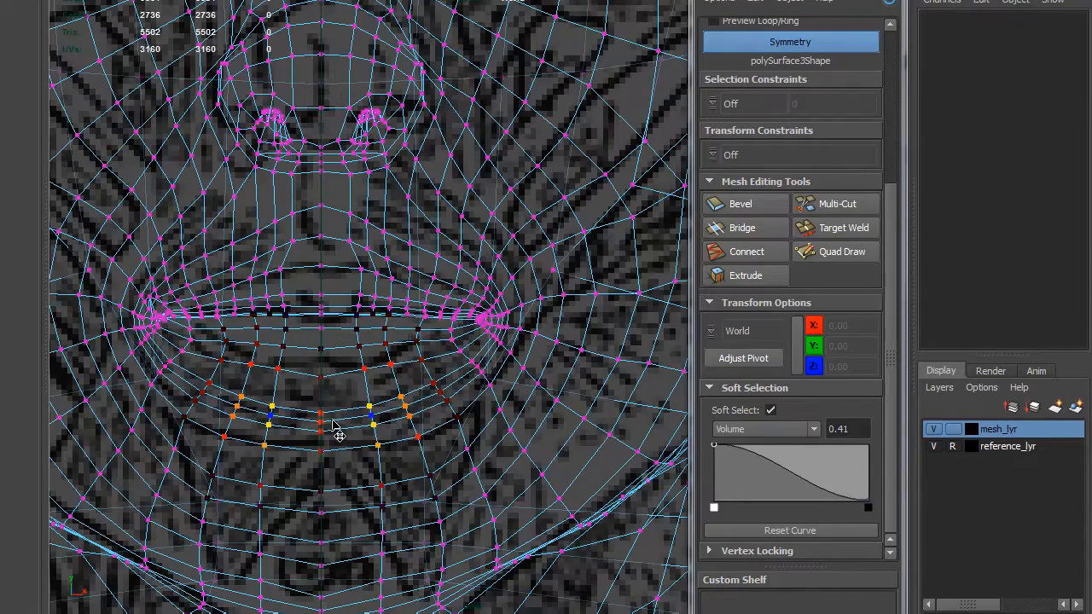
drag(323, 422, 322, 420)
Examine the lips, nostril and cheek from below in perspective view, with the head mesh's wireframe shown by selecting it
scroll(444, 333, down, 3)
alt+middle_drag(450, 336, 466, 386)
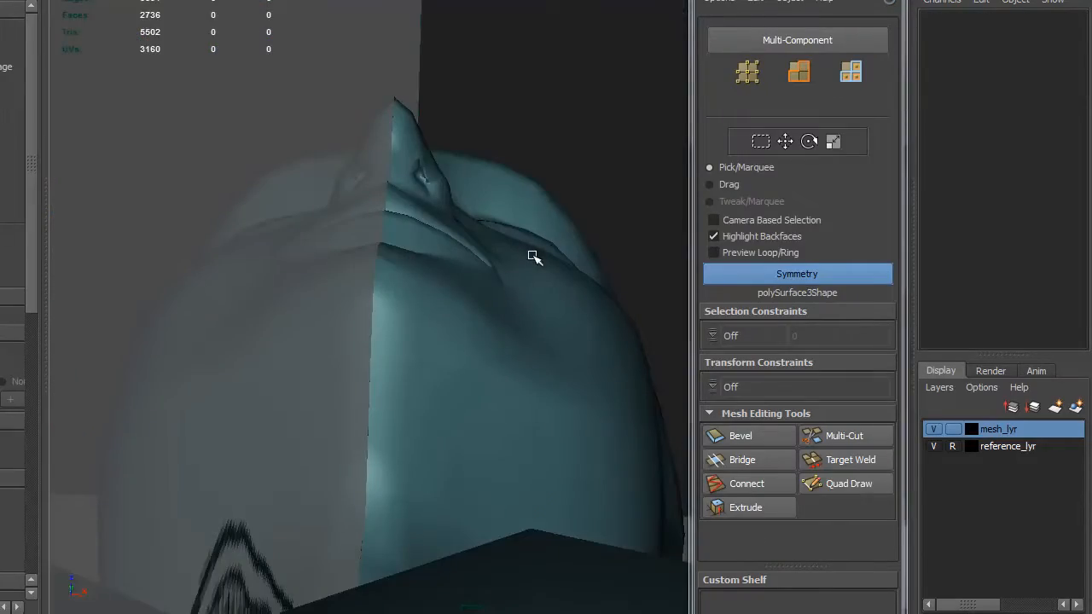
alt+drag(533, 256, 497, 270)
scroll(498, 271, up, 4)
alt+middle_drag(499, 273, 498, 301)
alt+drag(498, 302, 469, 373)
alt+middle_drag(462, 320, 461, 370)
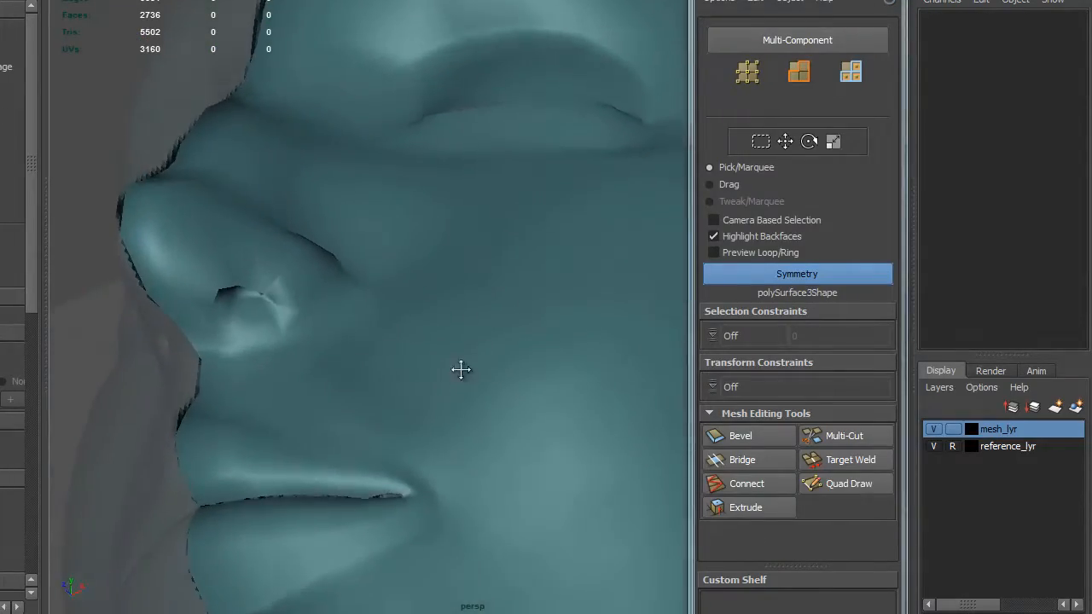
alt+drag(461, 370, 500, 280)
click(469, 237)
scroll(487, 206, up, 3)
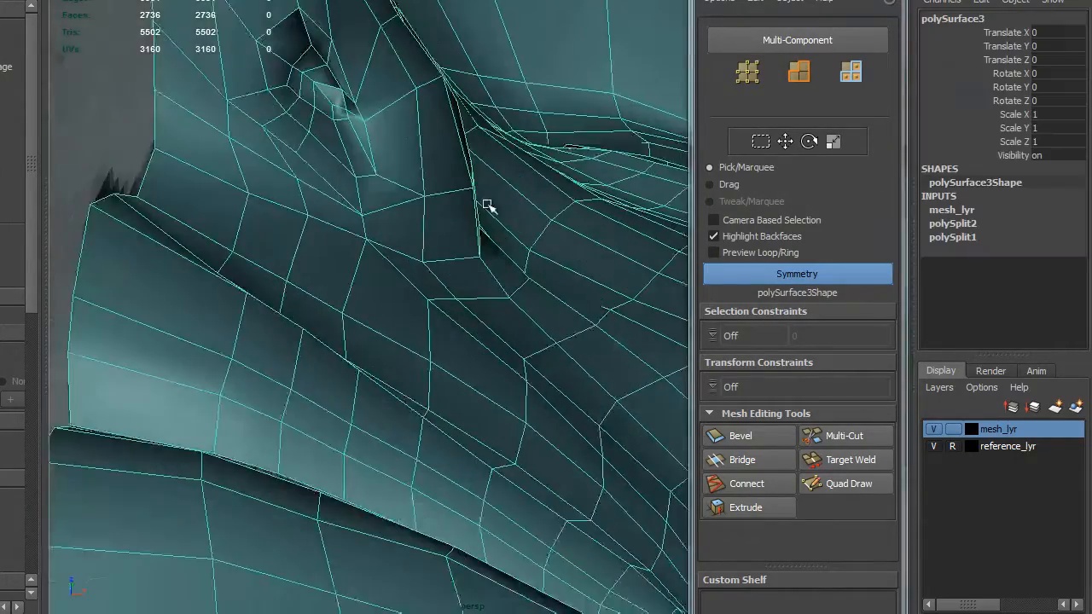
Turn off soft selection in the Modeling Toolkit and adjust a single vertex on the side of the nose from below
alt+drag(487, 206, 555, 317)
alt+middle_drag(555, 317, 552, 301)
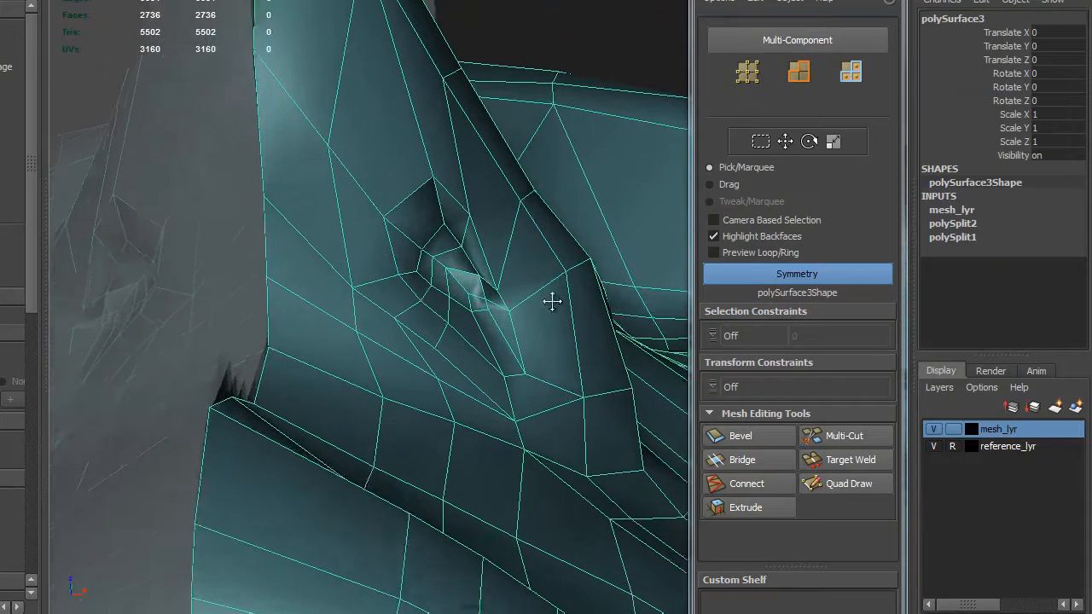
alt+drag(552, 301, 516, 265)
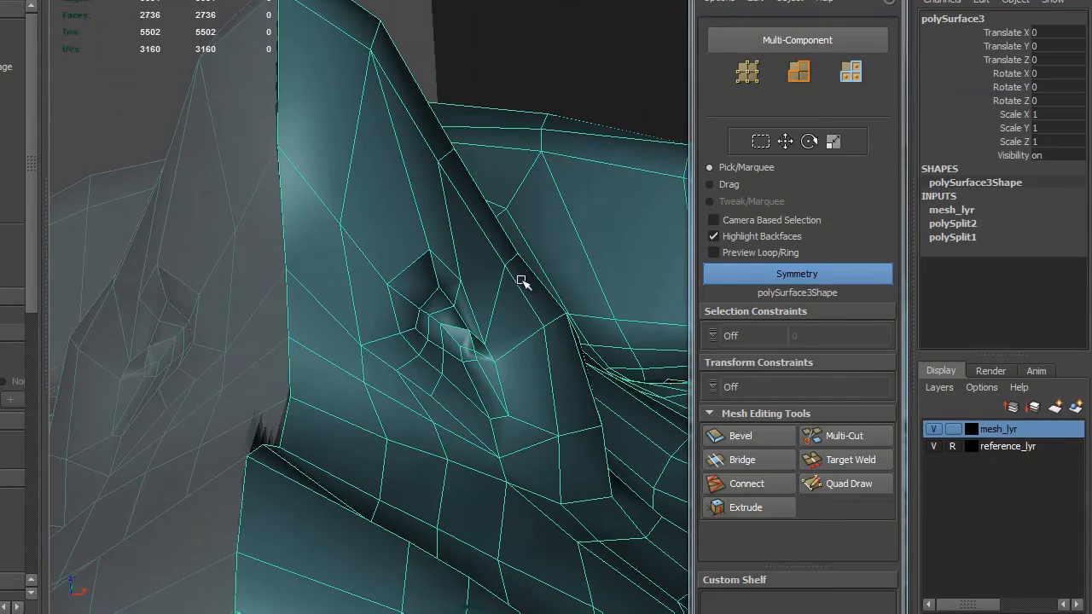
click(885, 4)
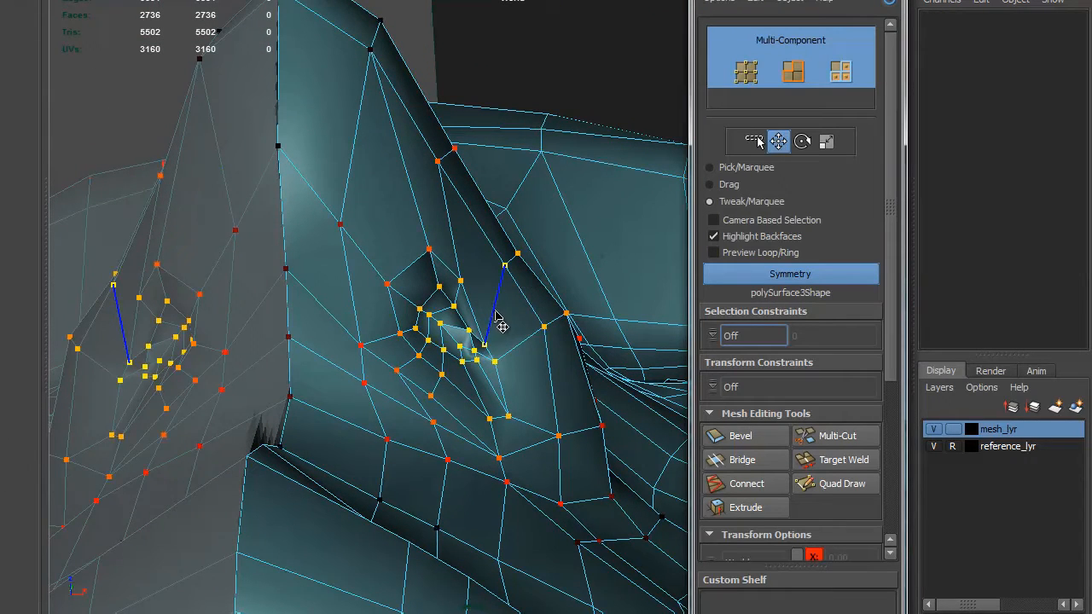
scroll(891, 356, down, 5)
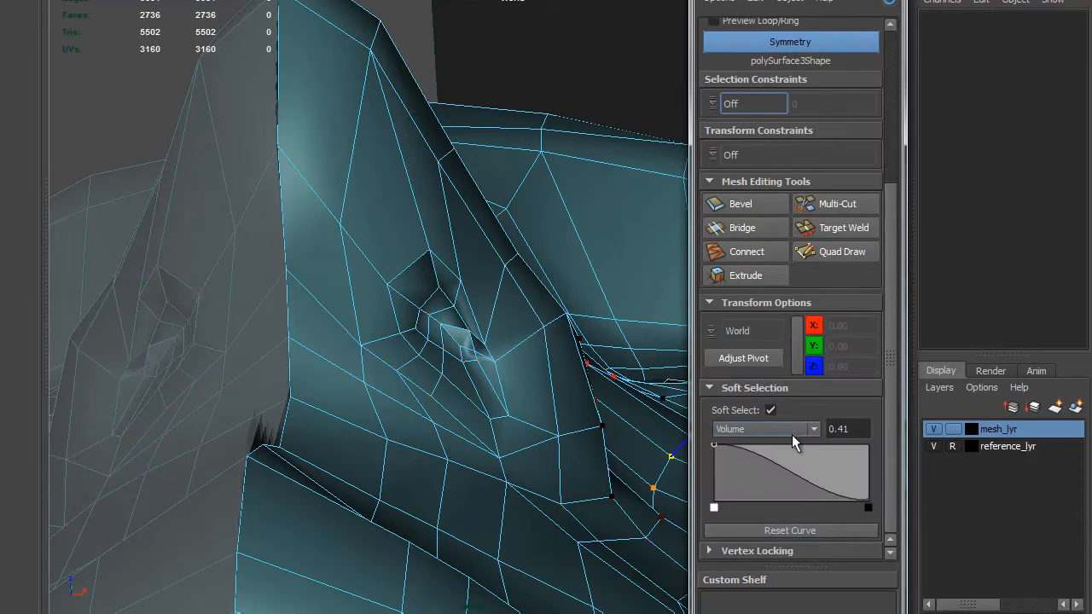
click(770, 411)
alt+drag(490, 228, 459, 231)
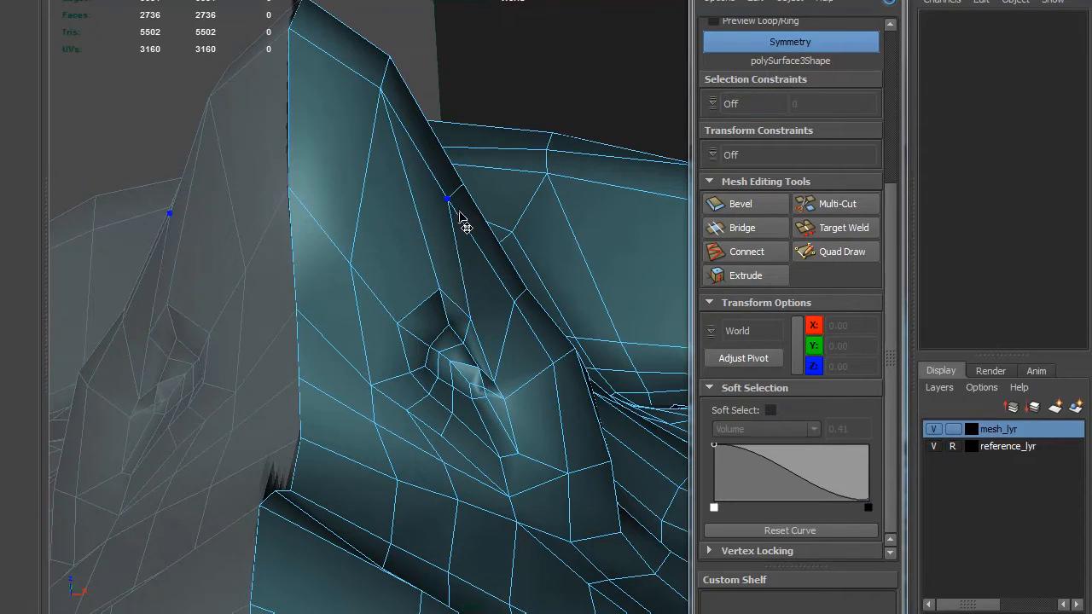
mouse_move(462, 188)
mouse_down()
mouse_move(487, 183)
mouse_move(467, 194)
mouse_up()
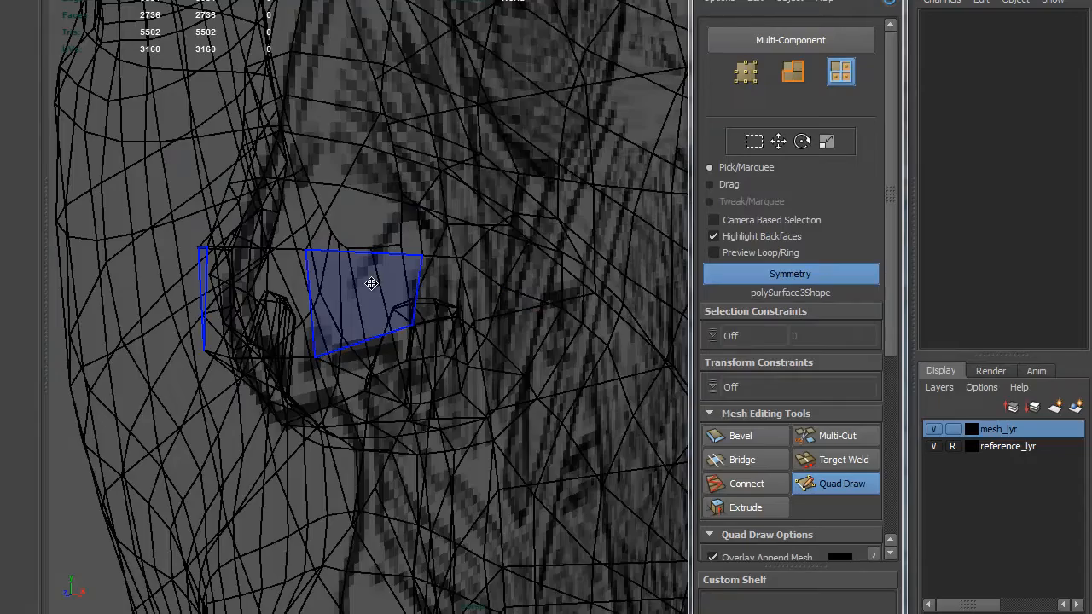
Examine the nostril cavity from below in shaded and wireframe display, selecting its innermost faces to highlight them
key(5)
scroll(401, 322, up, 6)
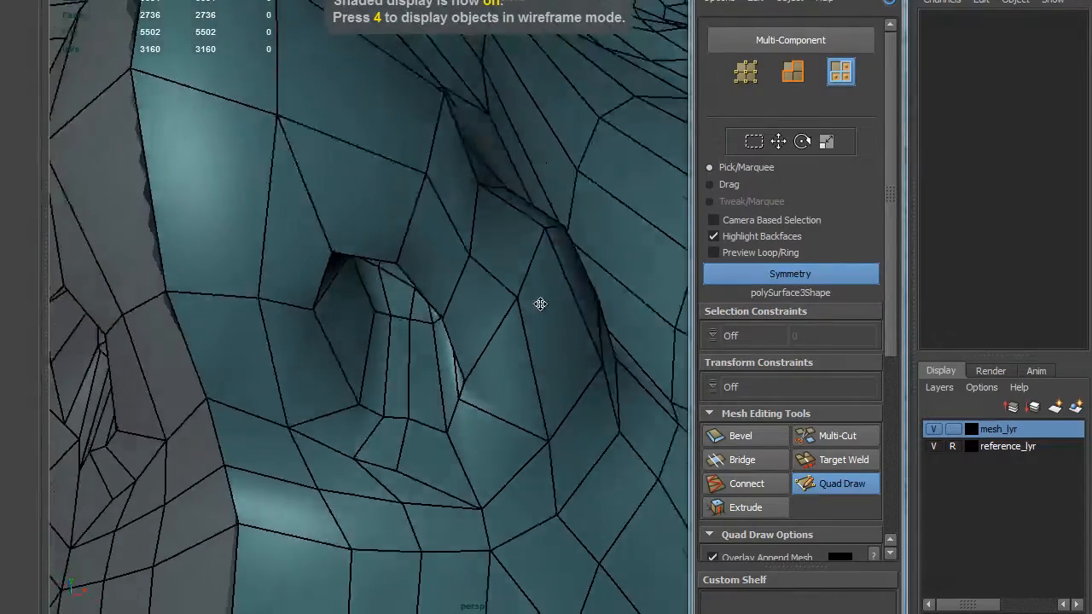
scroll(540, 304, down, 4)
alt+drag(422, 309, 486, 295)
key(4)
key(5)
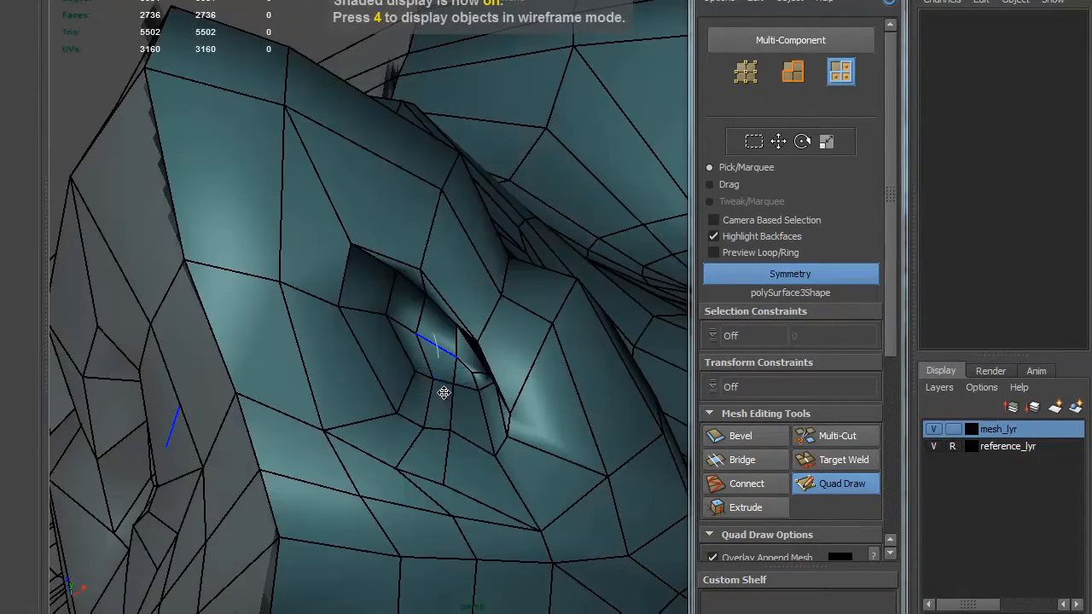
key(q)
click(408, 309)
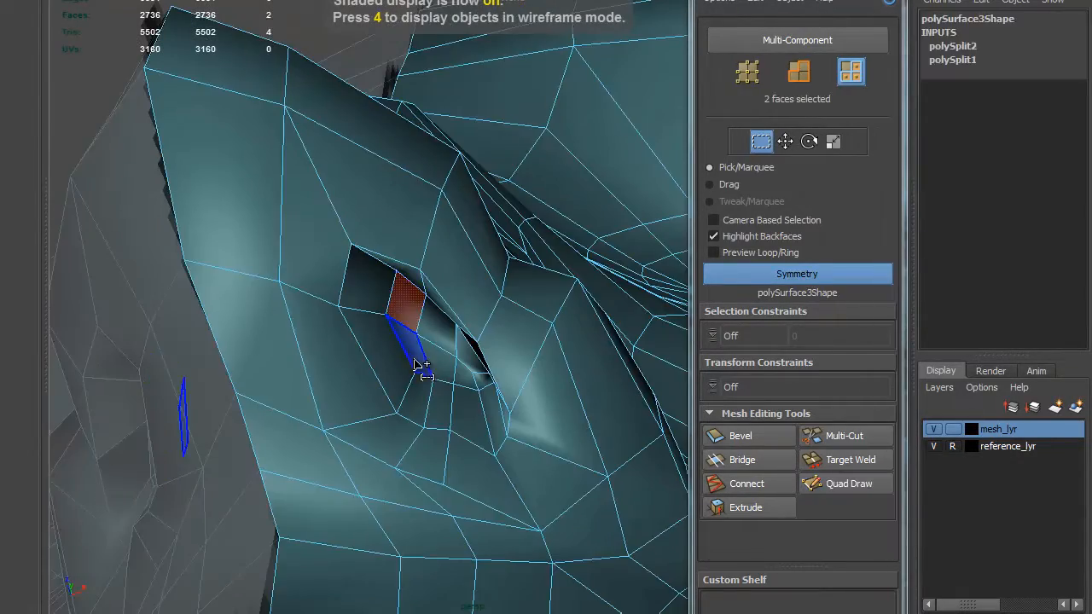
shift+click(440, 365)
shift+click(465, 364)
shift+click(476, 366)
shift+click(480, 377)
alt+drag(522, 331, 467, 401)
key(4)
mouse_move(540, 402)
alt+mouse_down()
mouse_move(495, 401)
mouse_move(564, 408)
mouse_move(474, 382)
alt+mouse_up()
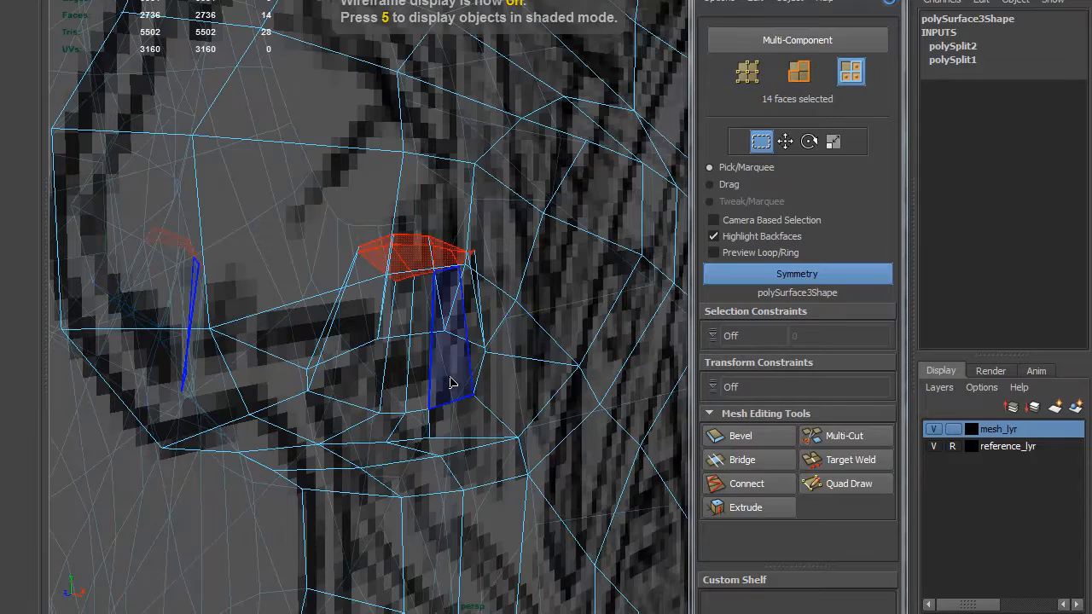
Insert a symmetrical edge loop around the inside of the nostrils with Quad Draw
key(y)
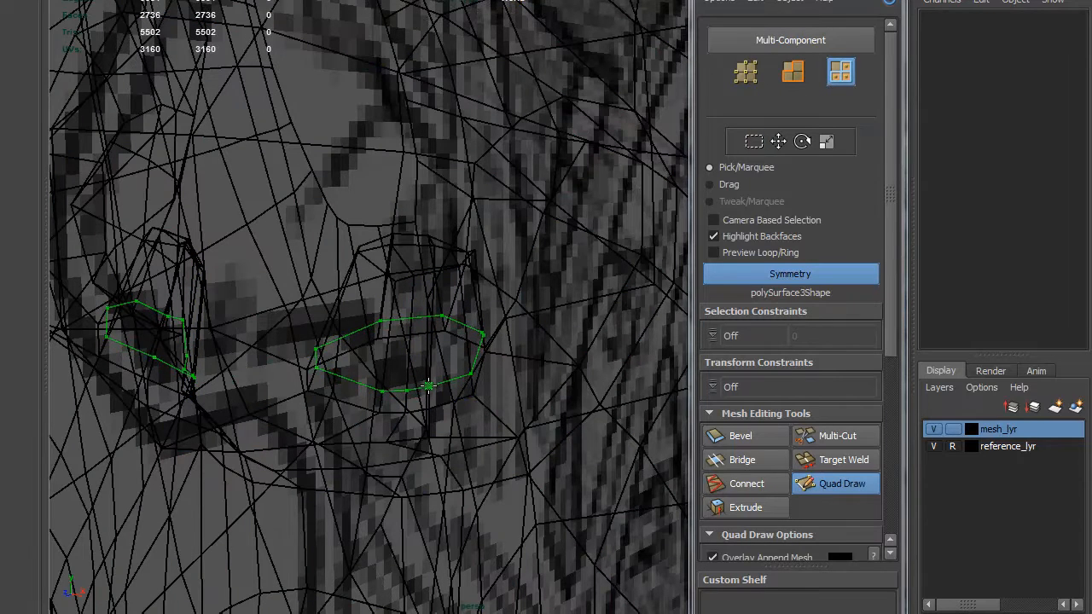
ctrl+click(429, 386)
key(5)
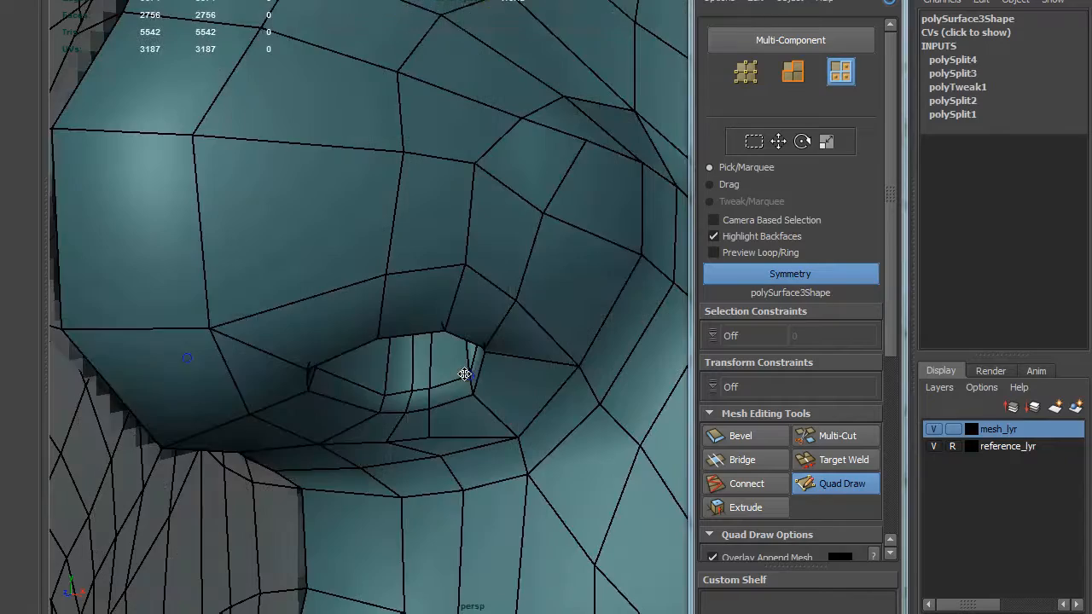
alt+drag(460, 376, 354, 314)
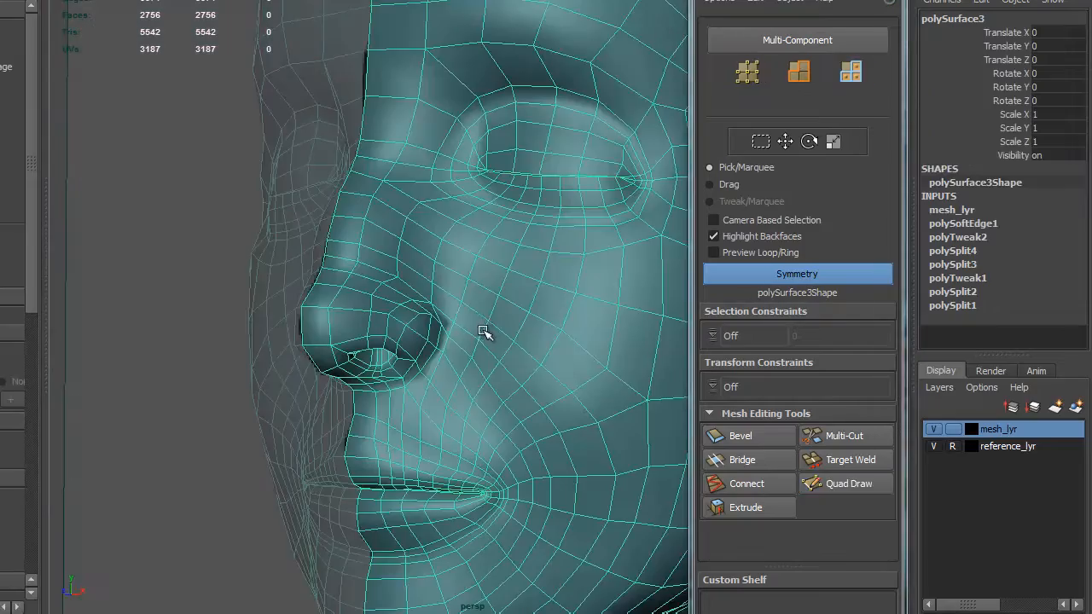
Adjust the vertices along the crease where the nostril wing meets the cheek, checking from the side and below
alt+drag(487, 333, 516, 291)
alt+right_drag(516, 290, 760, 259)
alt+middle_drag(554, 290, 499, 350)
alt+drag(499, 350, 487, 407)
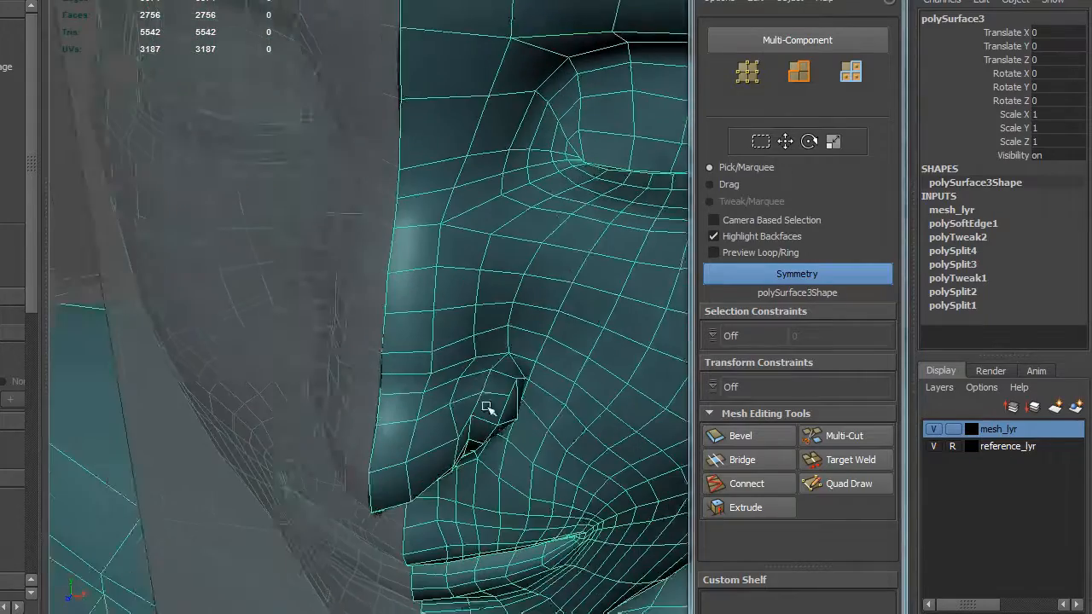
alt+middle_drag(487, 408, 375, 407)
alt+right_drag(375, 407, 610, 421)
right_drag(546, 414, 392, 407)
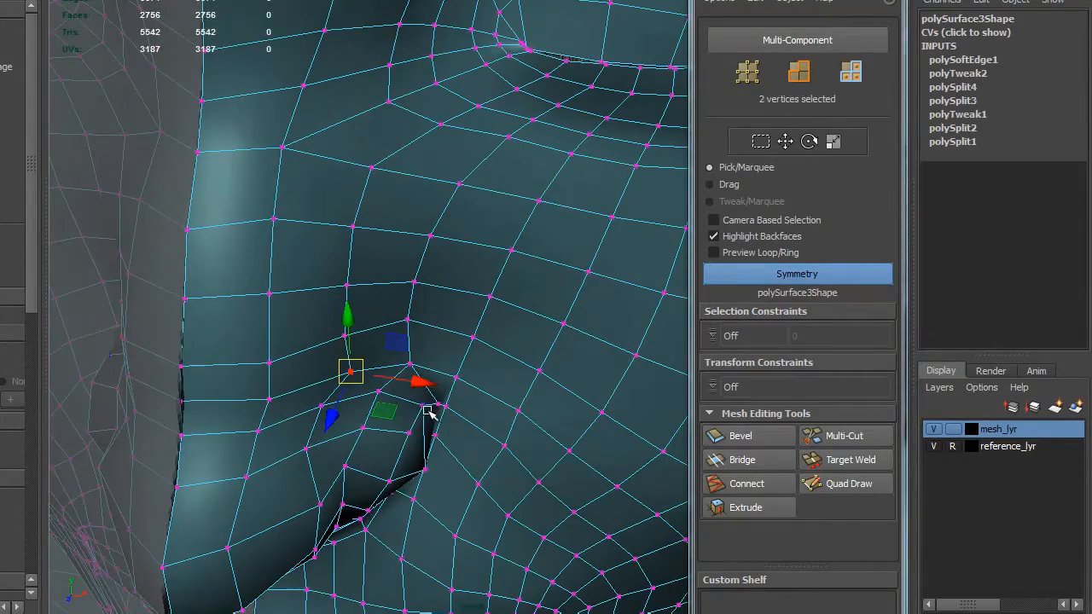
click(423, 405)
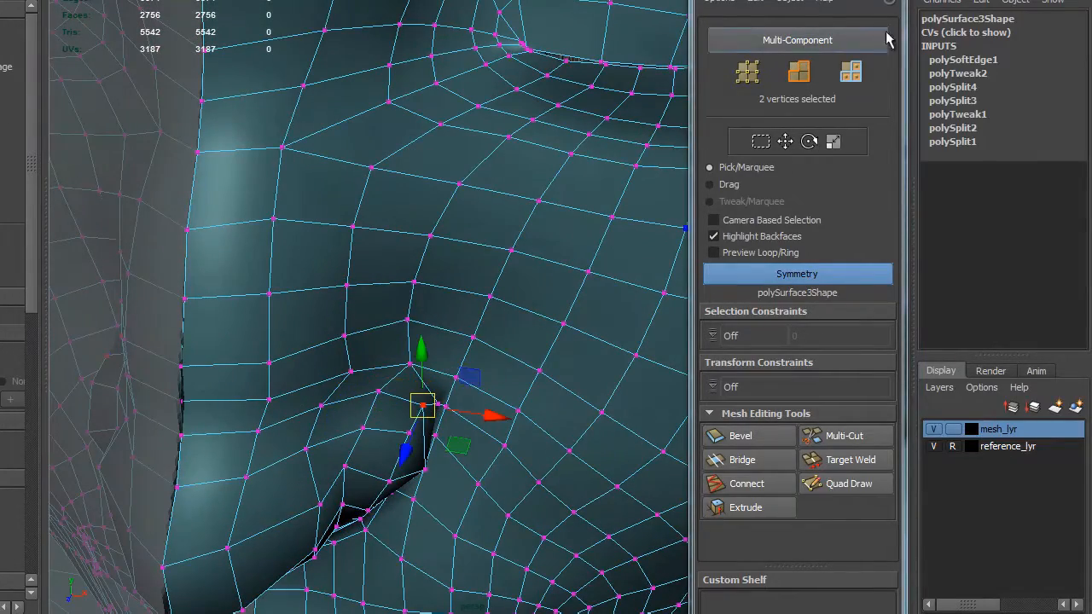
click(888, 2)
drag(424, 403, 247, 311)
click(455, 376)
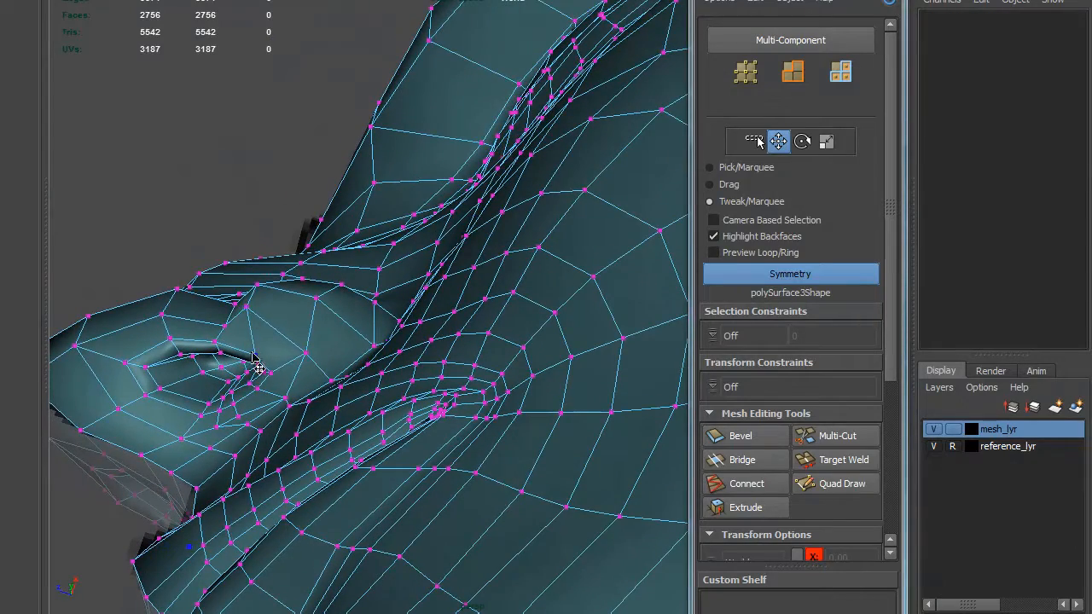
drag(215, 342, 255, 344)
scroll(426, 429, down, 3)
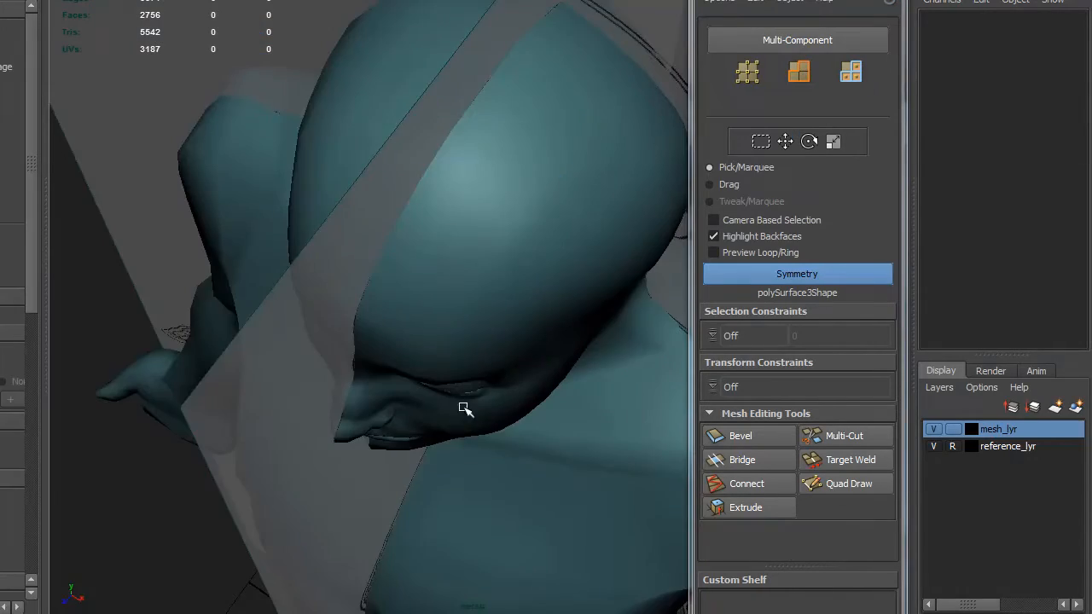
Adjust the soft-selected vertices of the cheek beneath the eye, viewing the head from above
alt+drag(464, 409, 551, 414)
click(494, 439)
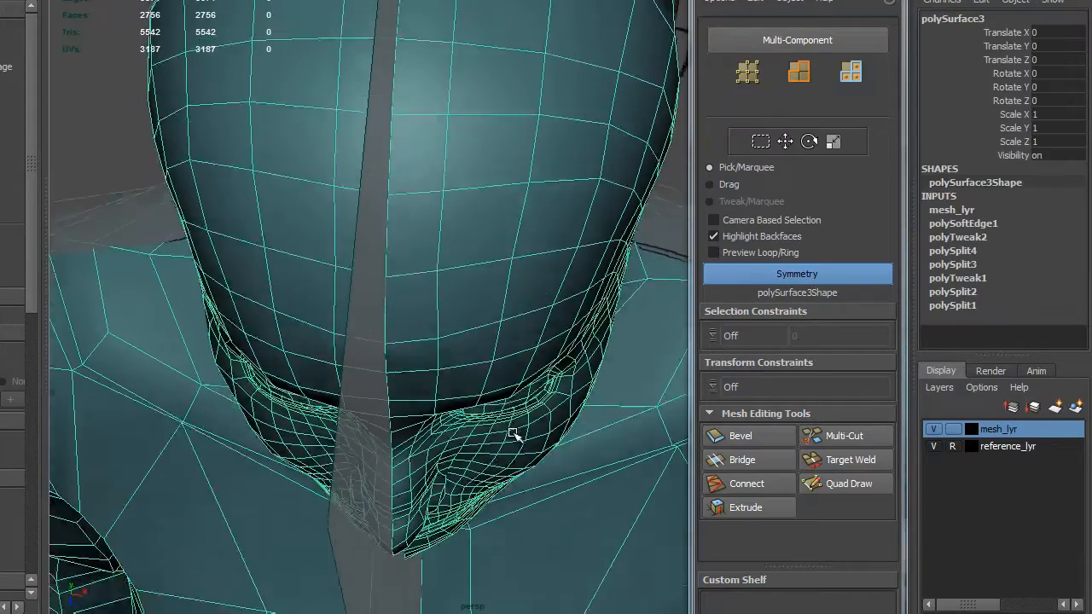
scroll(511, 443, up, 5)
click(418, 419)
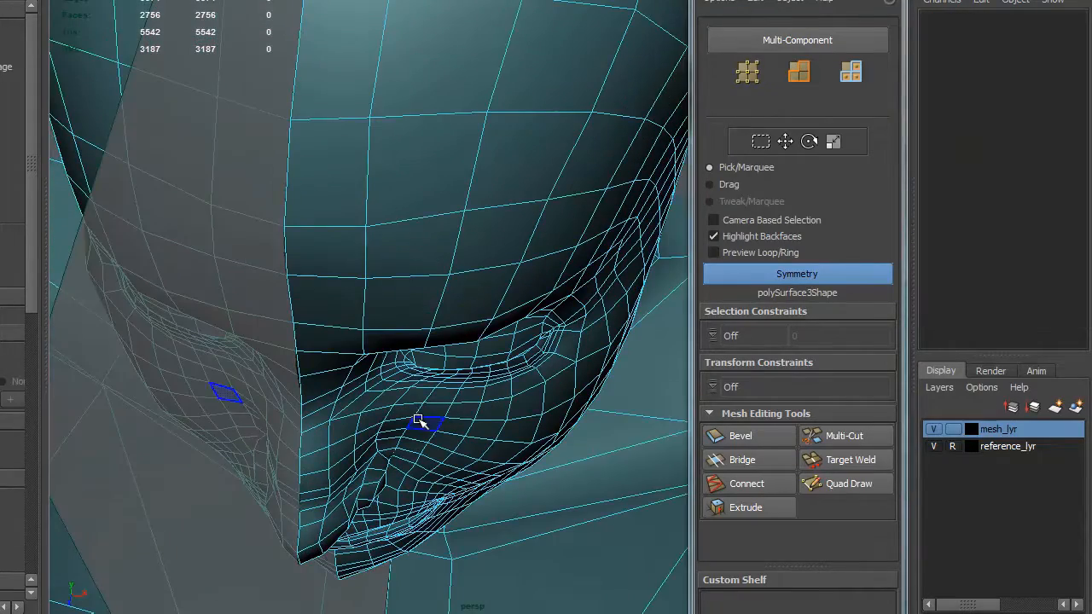
click(420, 414)
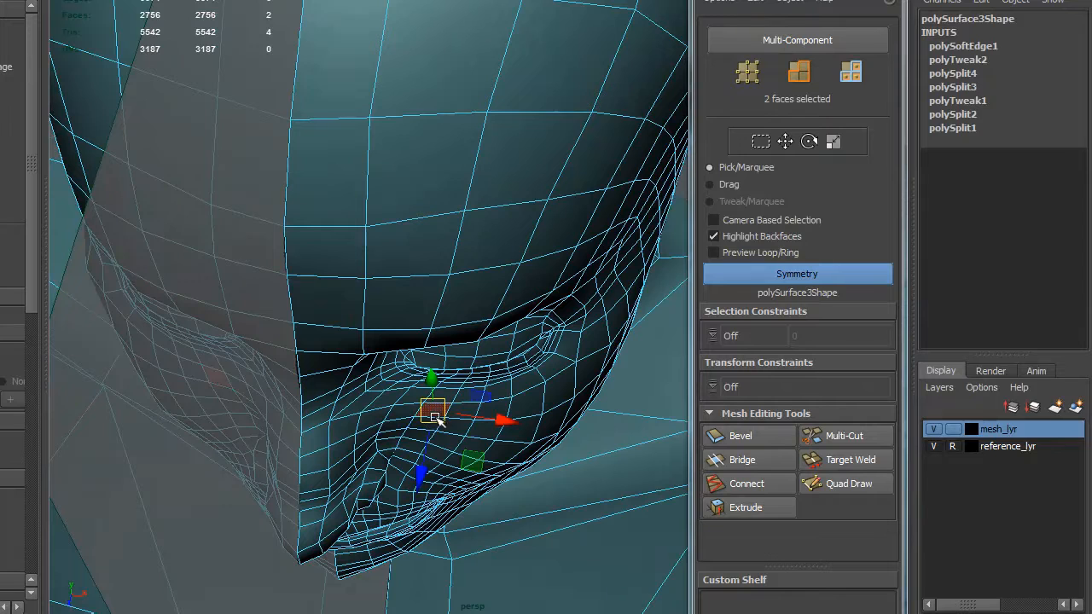
key(F9)
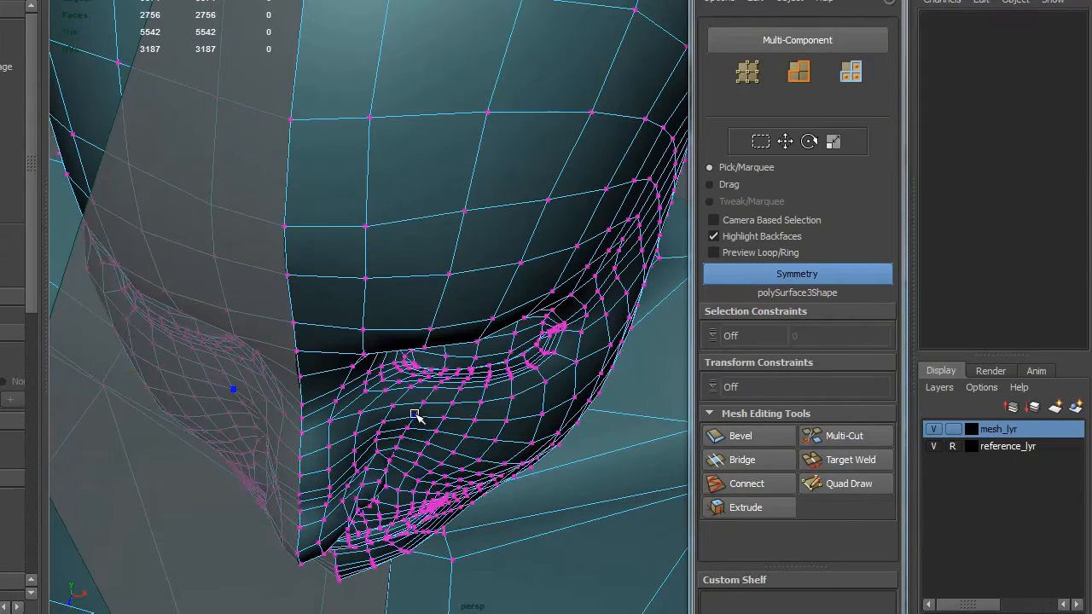
click(415, 415)
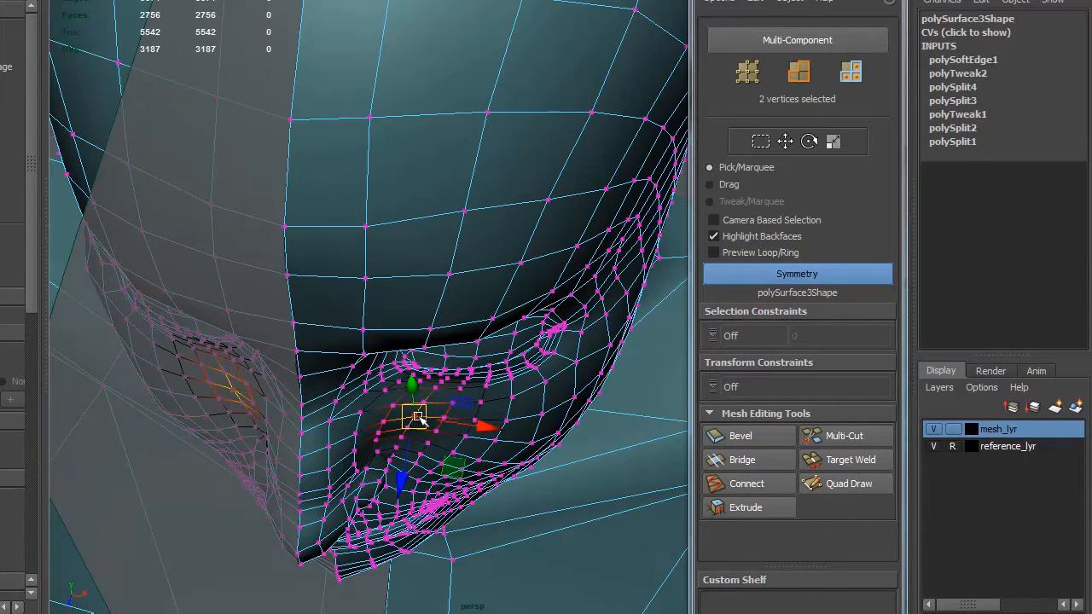
drag(417, 418, 383, 426)
click(387, 428)
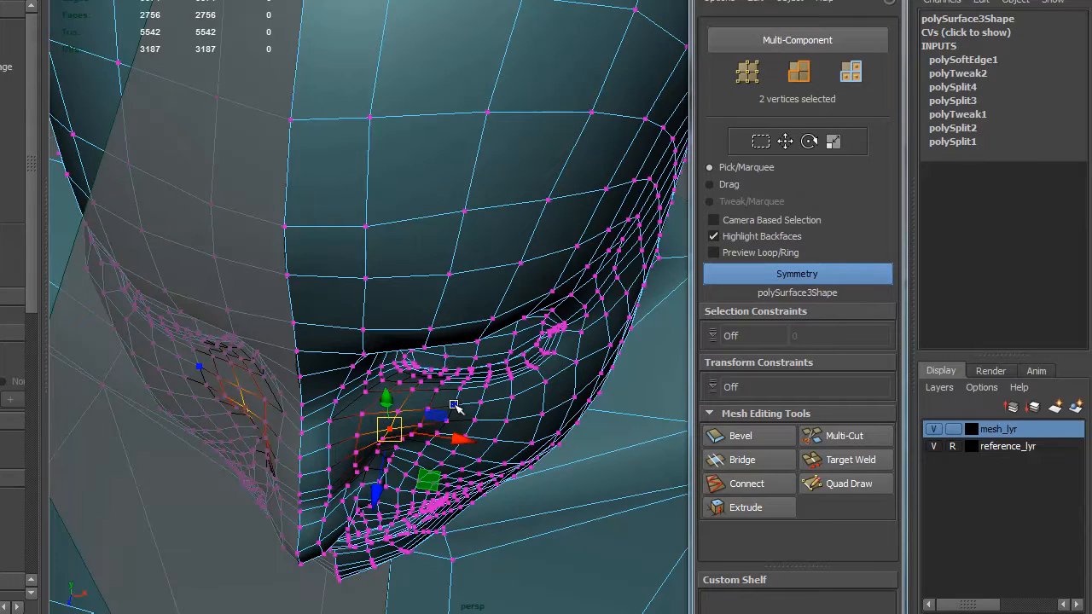
drag(456, 407, 459, 410)
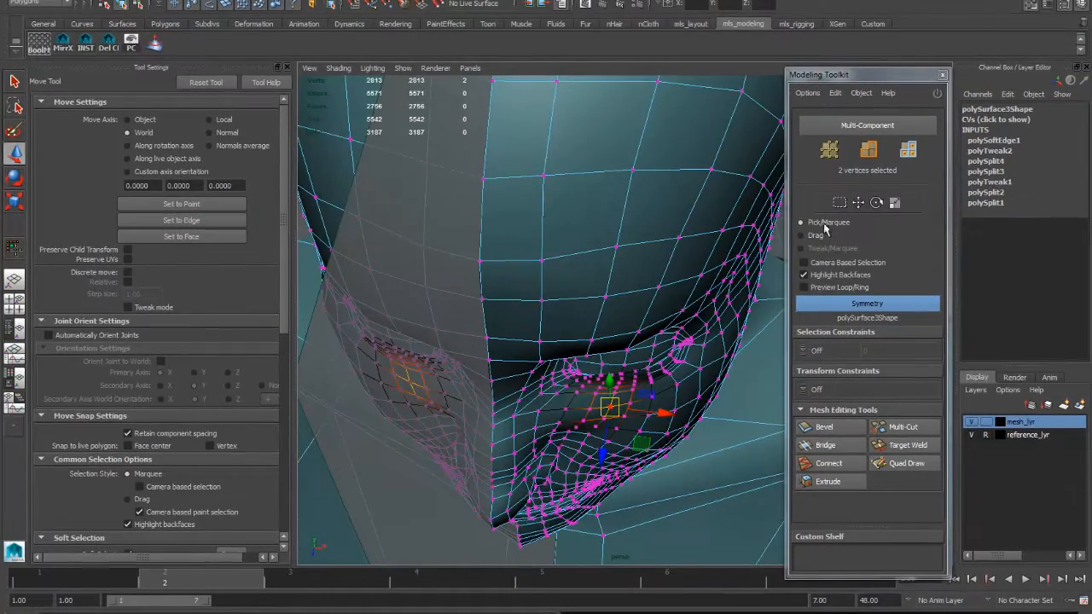
Reshape the cheek towards the cheekbone by tweaking soft-selected vertices with the Modeling Toolkit's move tool
click(853, 203)
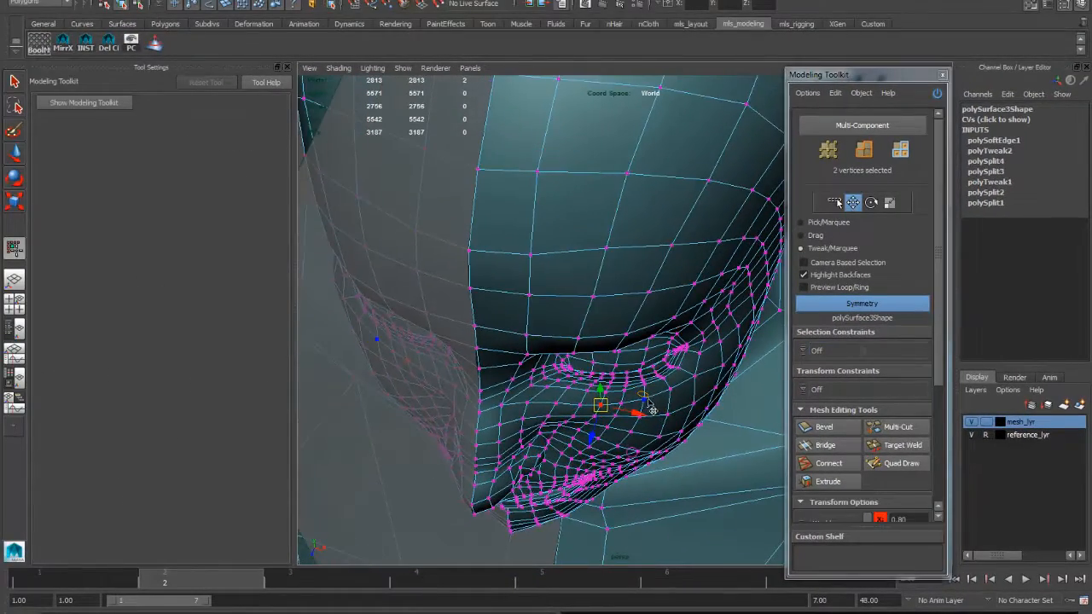
click(623, 414)
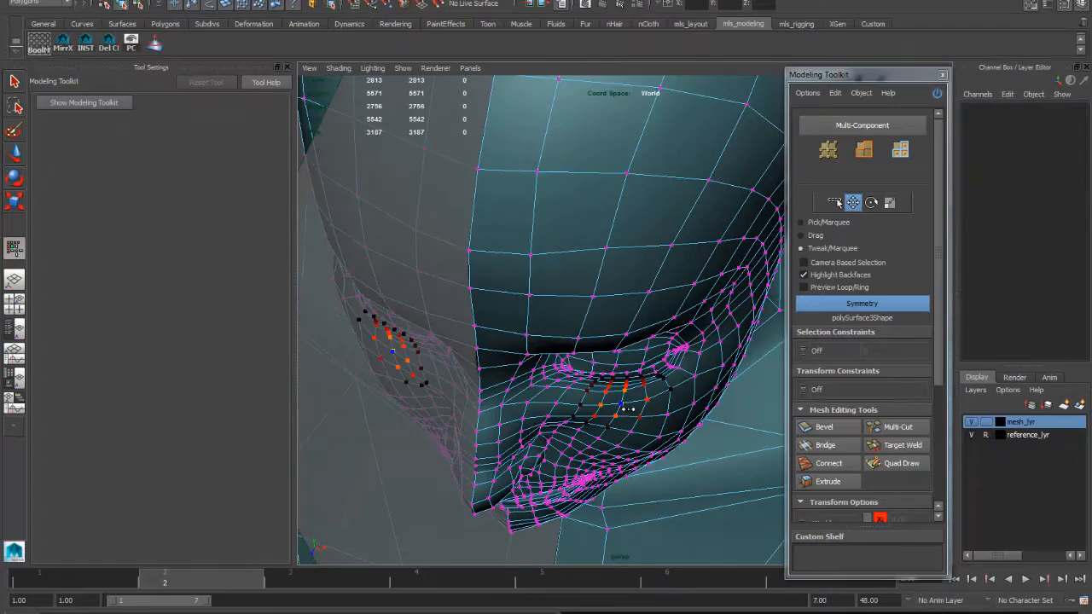
drag(627, 414, 653, 404)
mouse_move(674, 394)
mouse_down()
mouse_move(587, 342)
mouse_move(687, 436)
mouse_move(684, 391)
mouse_up()
click(687, 394)
click(689, 398)
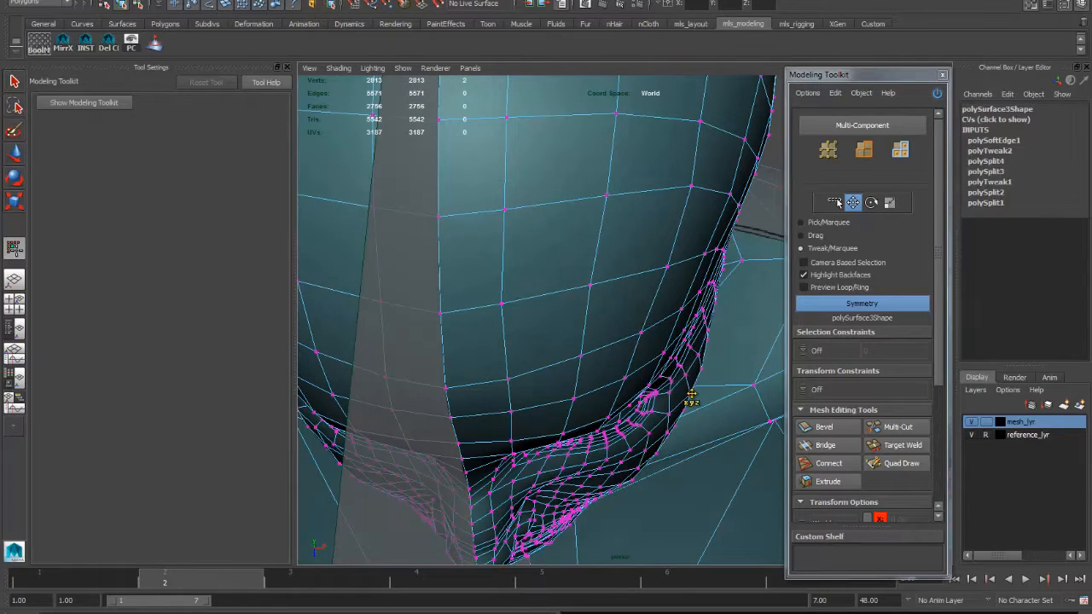
Adjust the soft-selected vertices above the brow from the side of the head
alt+right_drag(689, 395, 628, 376)
mouse_move(629, 375)
alt+mouse_down()
mouse_move(489, 341)
mouse_move(523, 360)
mouse_move(556, 330)
mouse_move(553, 305)
mouse_move(583, 316)
mouse_move(546, 313)
mouse_move(551, 299)
mouse_move(529, 359)
mouse_move(607, 342)
mouse_move(588, 324)
mouse_move(580, 337)
mouse_move(544, 300)
mouse_move(586, 308)
mouse_move(573, 303)
alt+mouse_up()
alt+right_drag(554, 302, 583, 304)
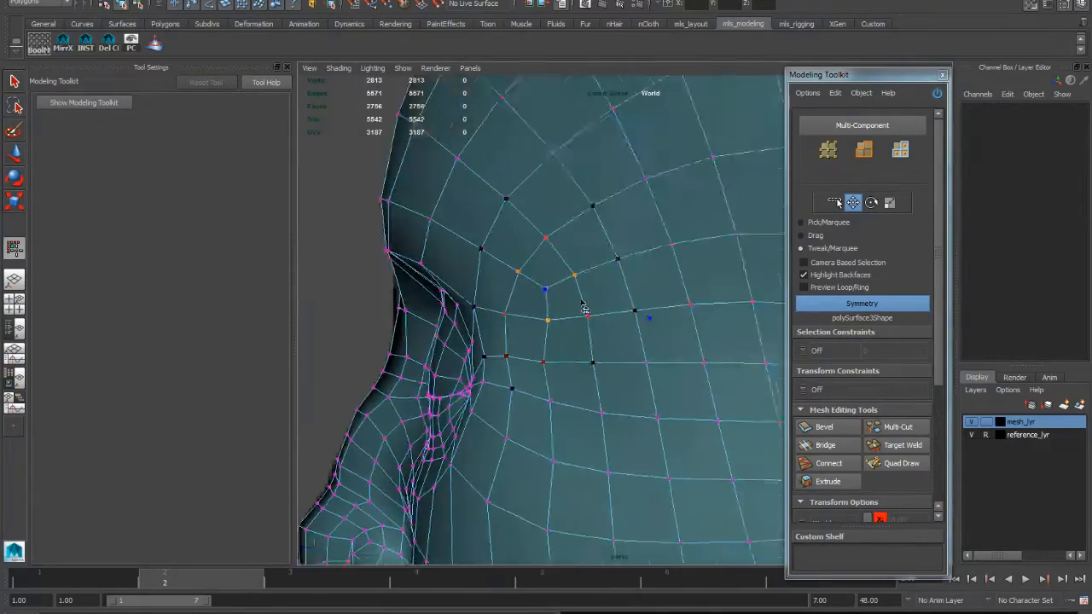
alt+drag(585, 309, 551, 287)
click(550, 271)
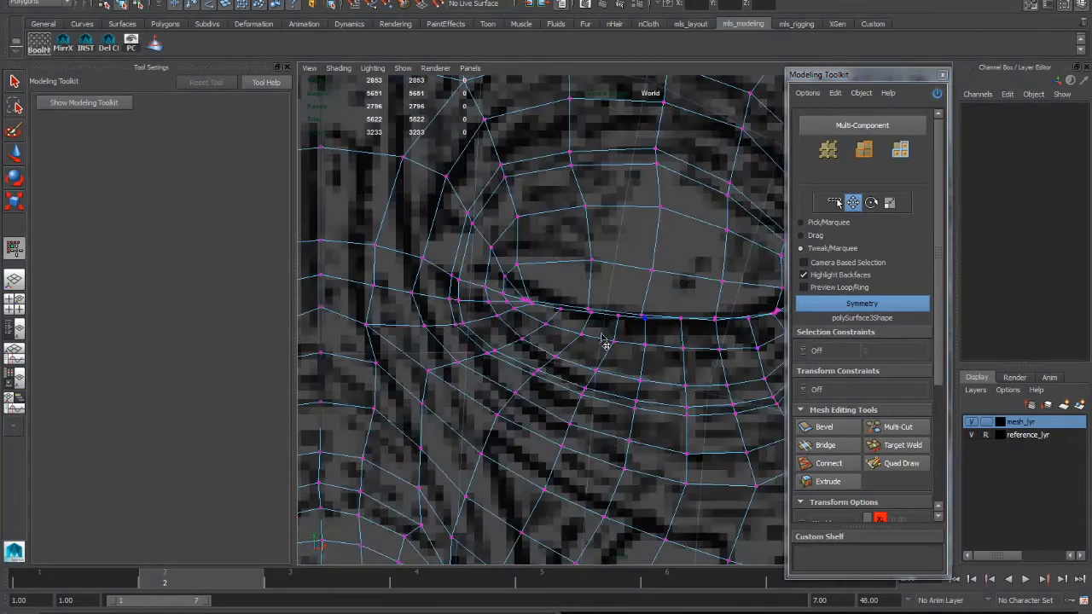
Space out the edge loop vertices below the lower eyelid towards its outer end, following the reference in wireframe
alt+right_drag(603, 341, 524, 387)
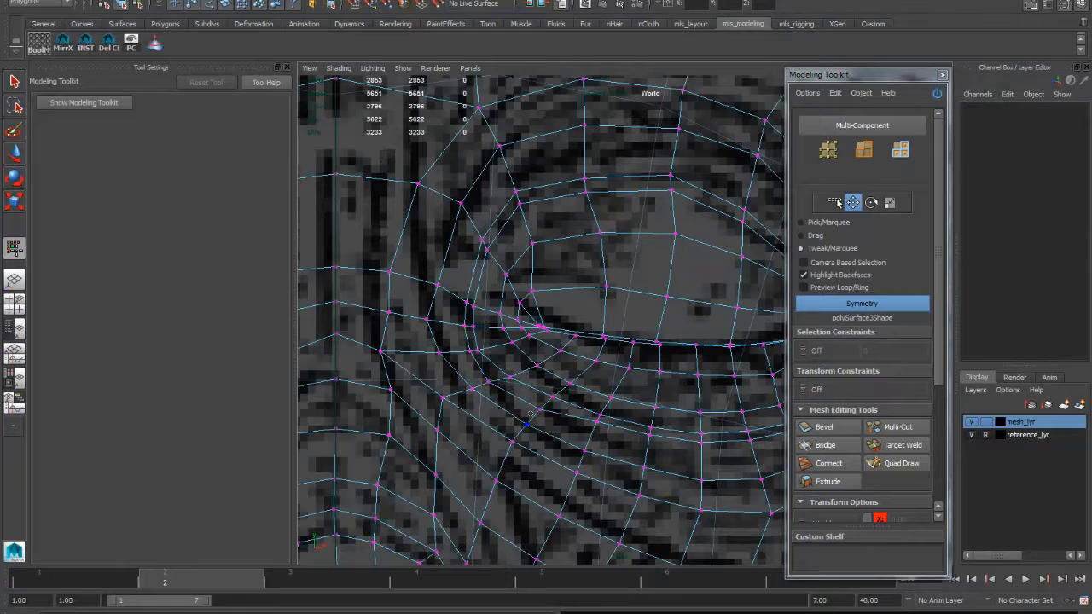
scroll(555, 409, down, 4)
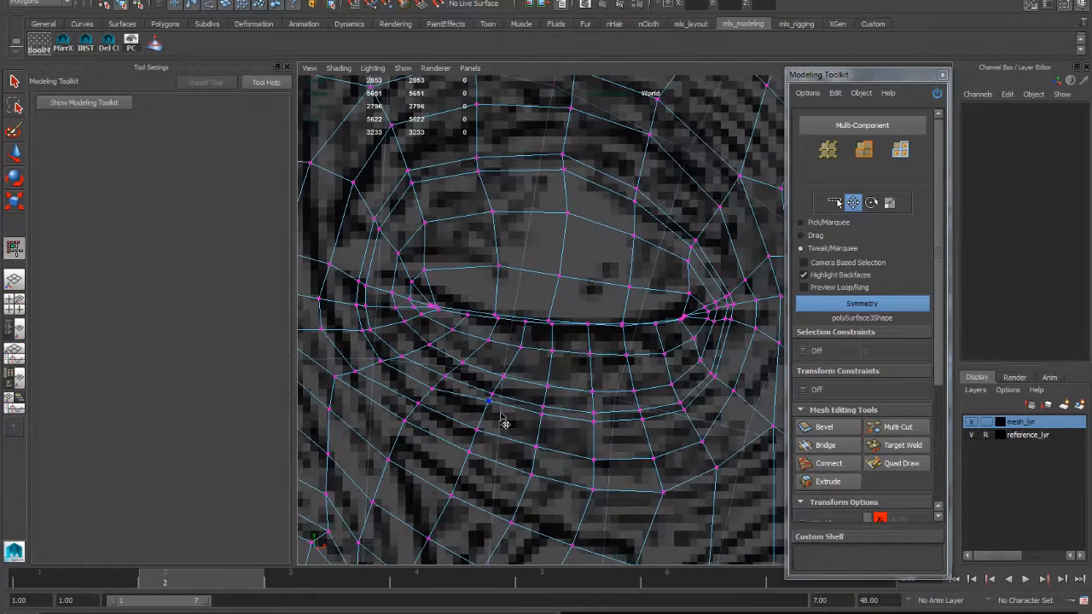
drag(594, 423, 692, 427)
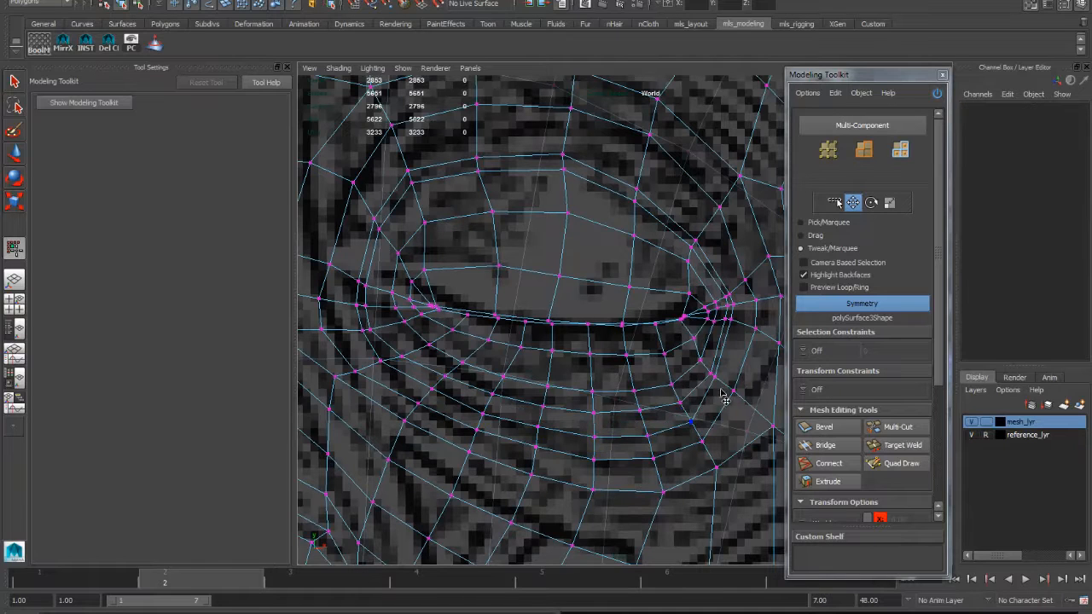
drag(716, 378, 723, 383)
drag(735, 392, 743, 399)
alt+middle_drag(741, 366, 696, 395)
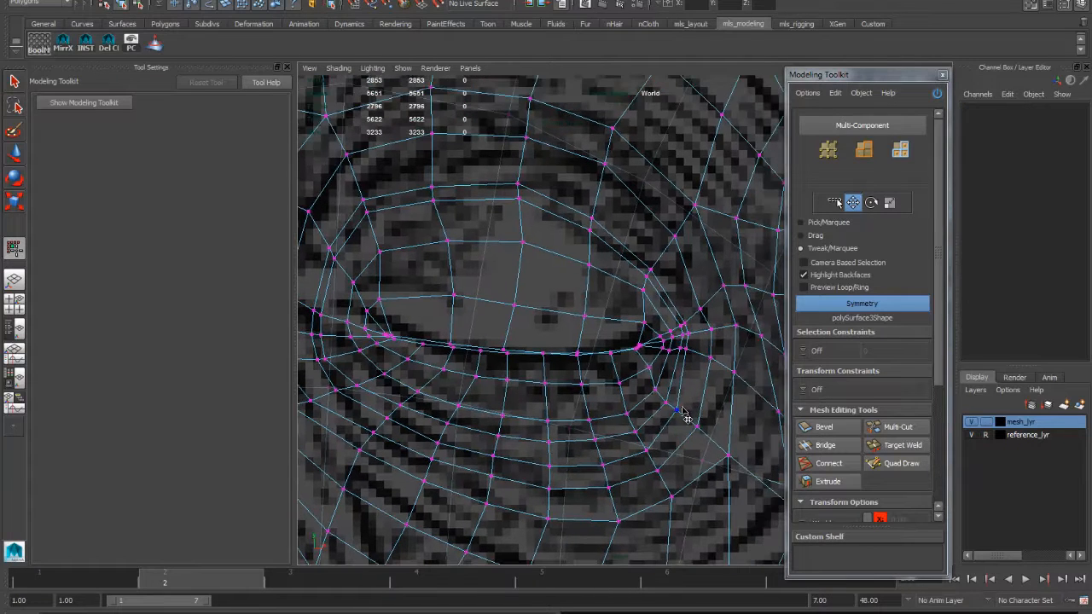
Move the loop vertices around the outer eye corner outwards to even out their spacing
drag(679, 409, 683, 410)
drag(686, 349, 692, 350)
drag(689, 334, 696, 332)
drag(683, 325, 690, 318)
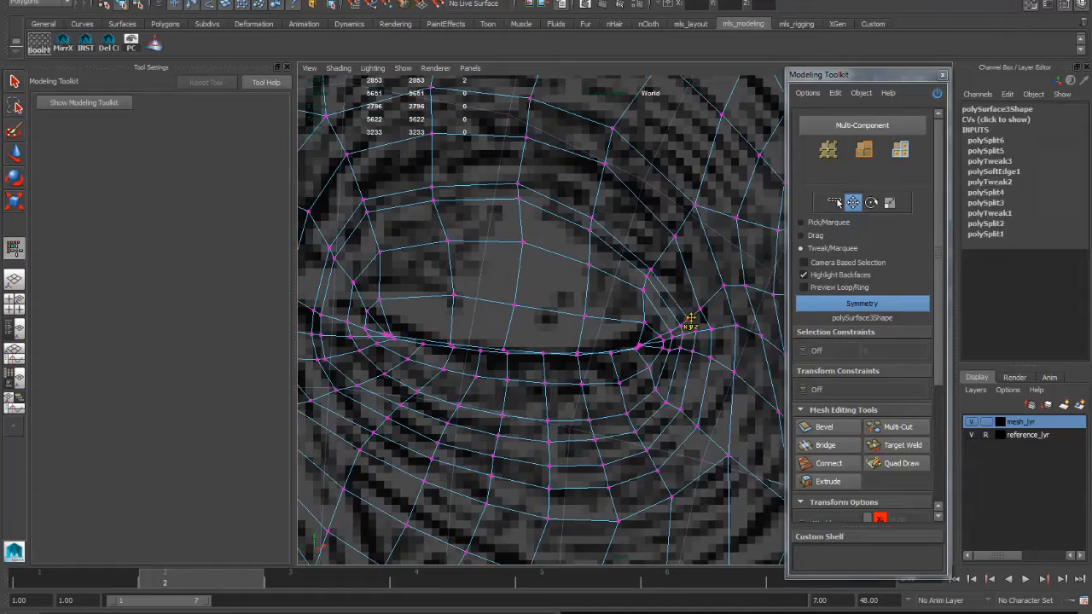
Space out the upper eyelid vertices towards the outer eye corner, following the reference in wireframe
alt+middle_drag(655, 257, 662, 296)
drag(657, 311, 664, 309)
alt+middle_drag(608, 380, 648, 336)
alt+right_drag(648, 336, 619, 334)
alt+middle_drag(619, 334, 647, 358)
alt+right_drag(646, 357, 588, 354)
alt+middle_drag(589, 353, 633, 341)
alt+right_drag(633, 341, 660, 360)
drag(685, 375, 677, 403)
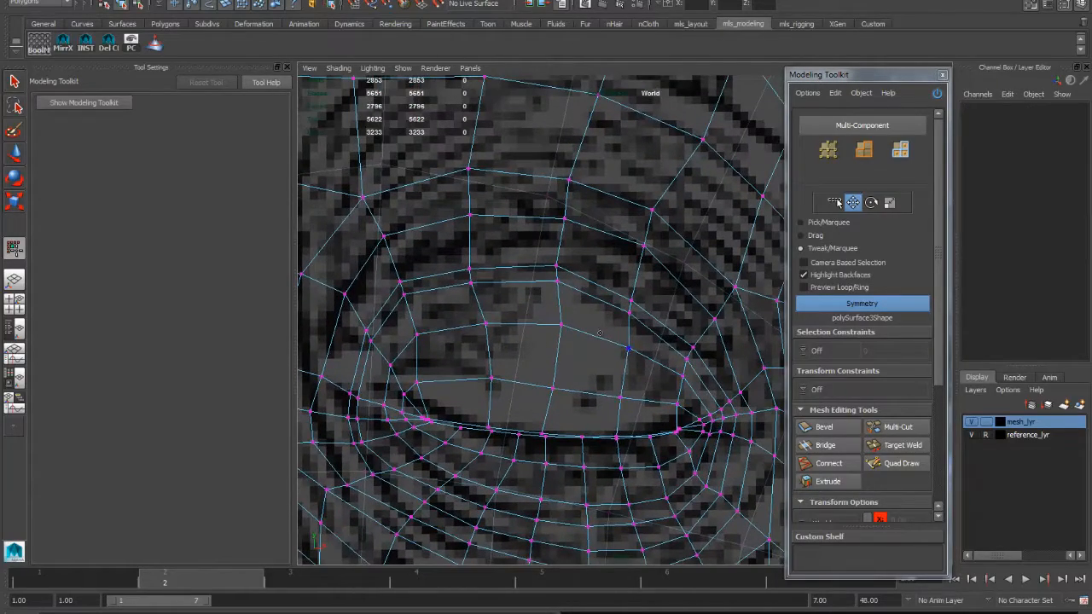
Reposition the upper eyelid vertices towards the inner eye corner and the middle of the lid to even their spacing
drag(409, 367, 384, 369)
alt+middle_drag(453, 382, 468, 348)
scroll(560, 398, up, 3)
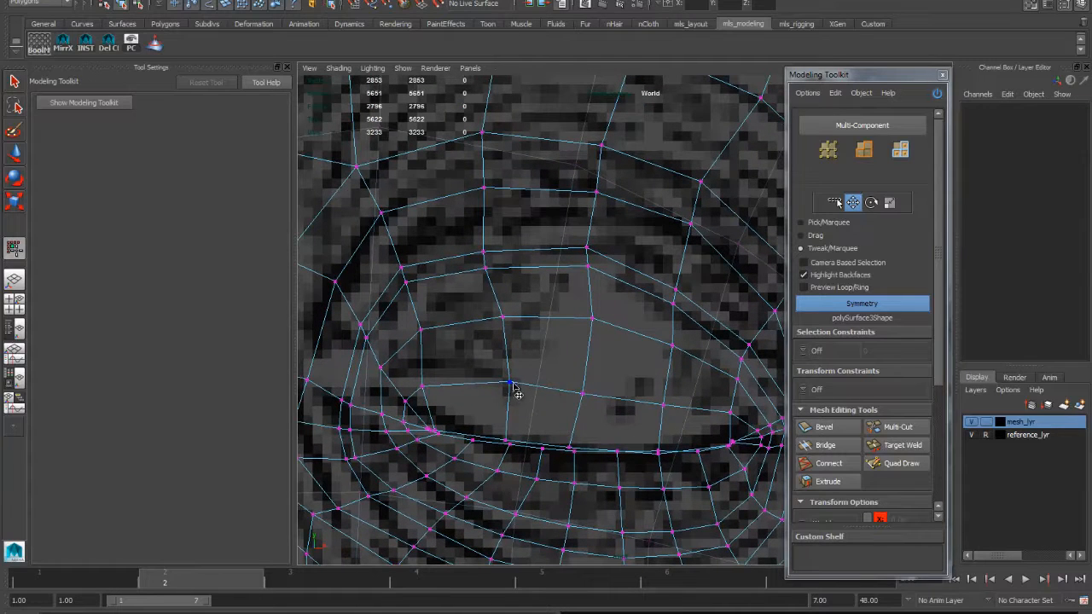
drag(513, 385, 511, 389)
alt+middle_drag(533, 431, 534, 424)
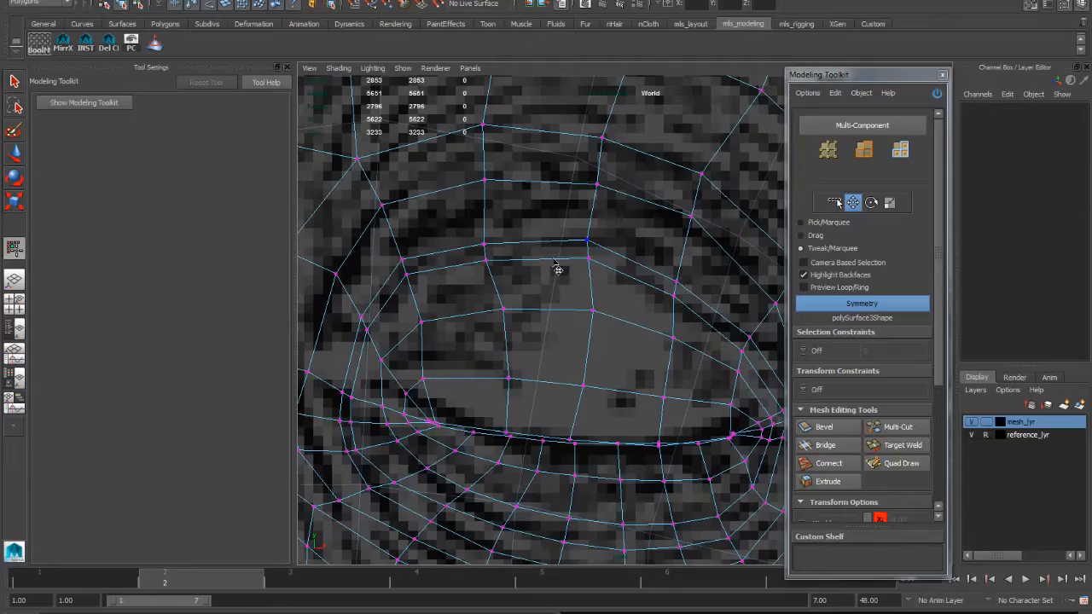
Check the loop spacing around the eyes and nose bridge from farther out in wireframe
alt+right_drag(657, 393, 595, 369)
alt+middle_drag(596, 369, 638, 336)
alt+right_drag(622, 351, 638, 350)
alt+middle_drag(597, 341, 629, 371)
alt+right_drag(605, 354, 632, 342)
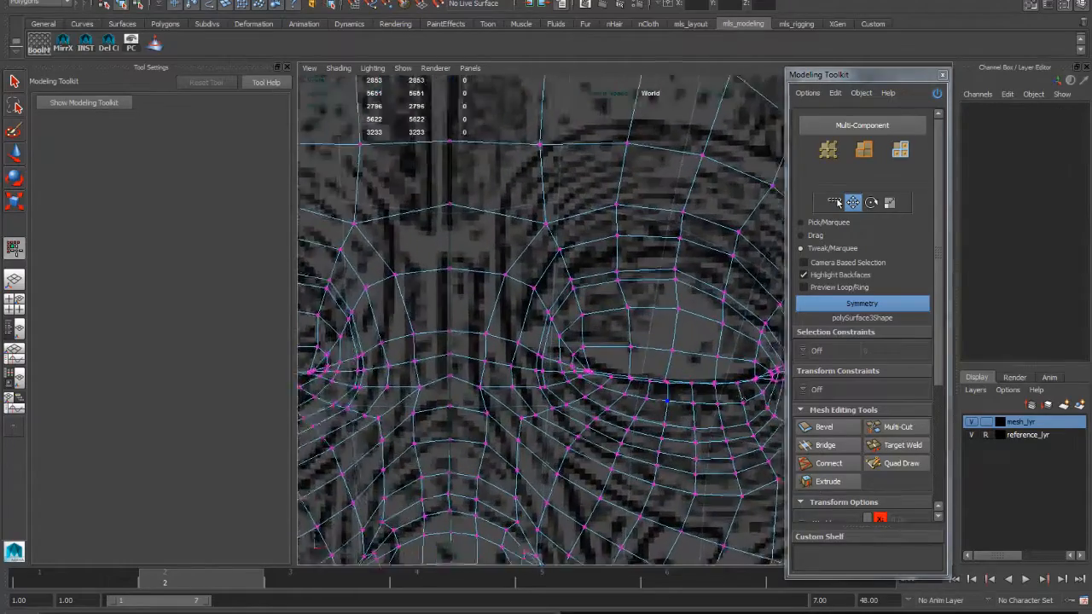
alt+middle_drag(627, 333, 666, 320)
scroll(580, 345, down, 3)
scroll(599, 350, down, 4)
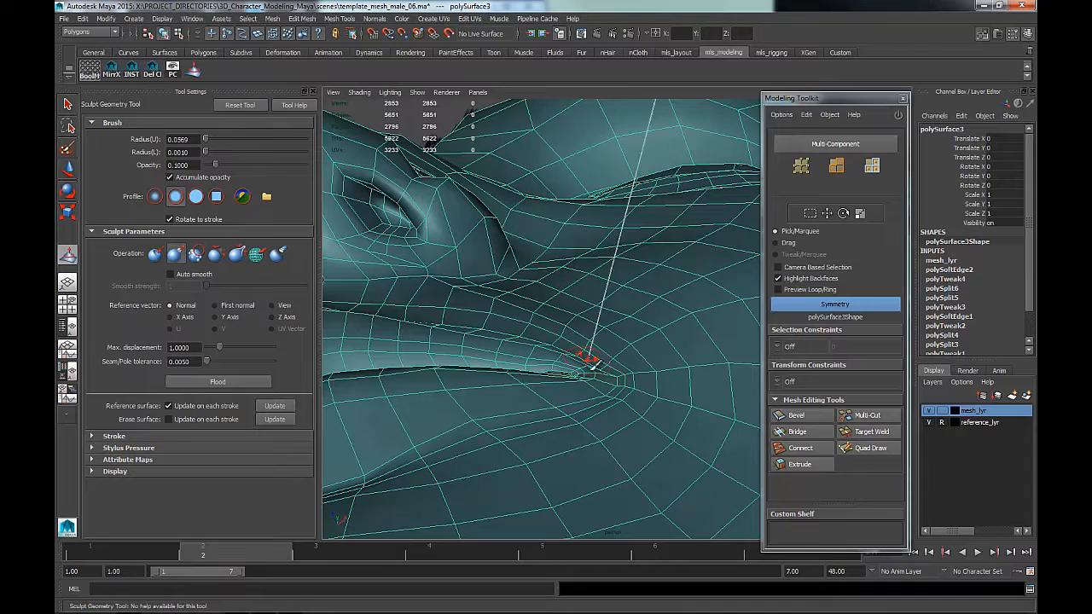
Examine the shading of the mouth corner from several angles with the mesh deselected
alt+drag(620, 363, 620, 318)
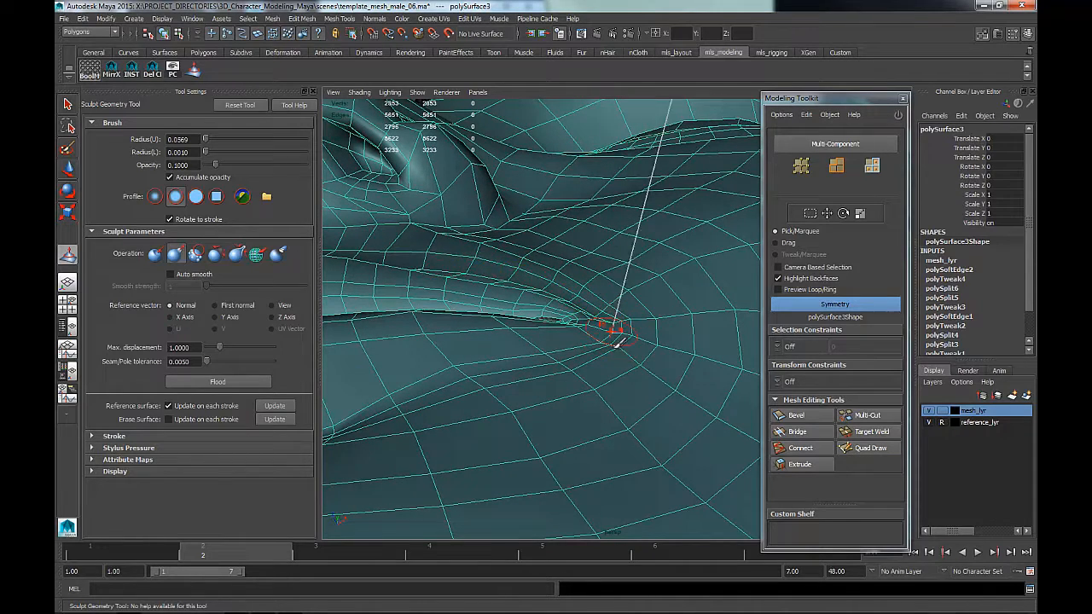
scroll(597, 329, down, 3)
key(ctrl+z)
key(ctrl+z)
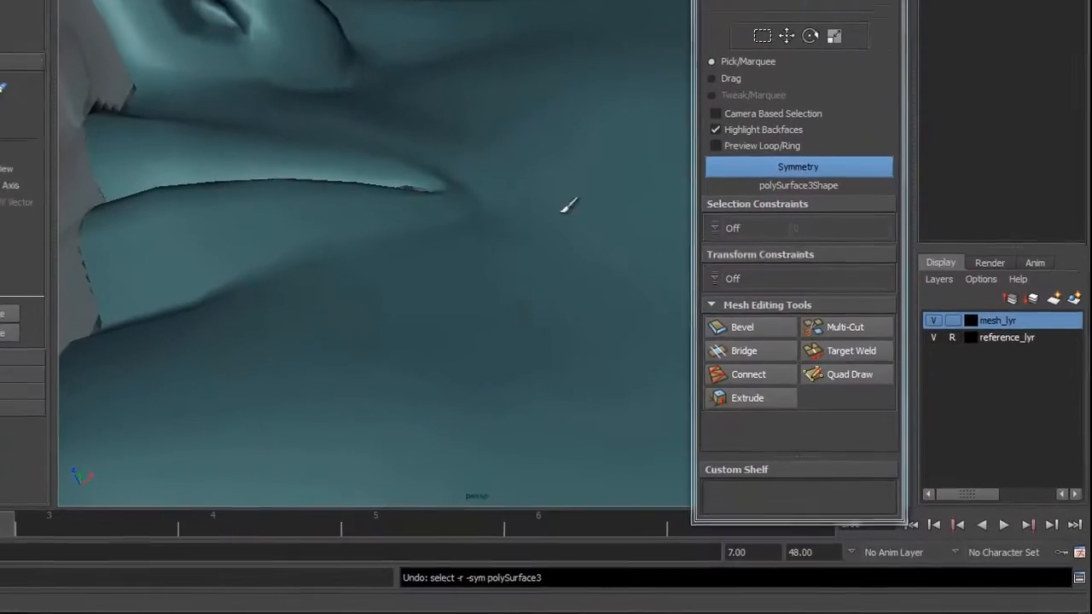
mouse_move(620, 279)
alt+mouse_down()
mouse_move(588, 313)
mouse_move(530, 263)
mouse_move(491, 287)
mouse_move(458, 241)
mouse_move(442, 263)
mouse_move(463, 219)
mouse_move(432, 224)
mouse_move(417, 273)
mouse_move(394, 290)
alt+mouse_up()
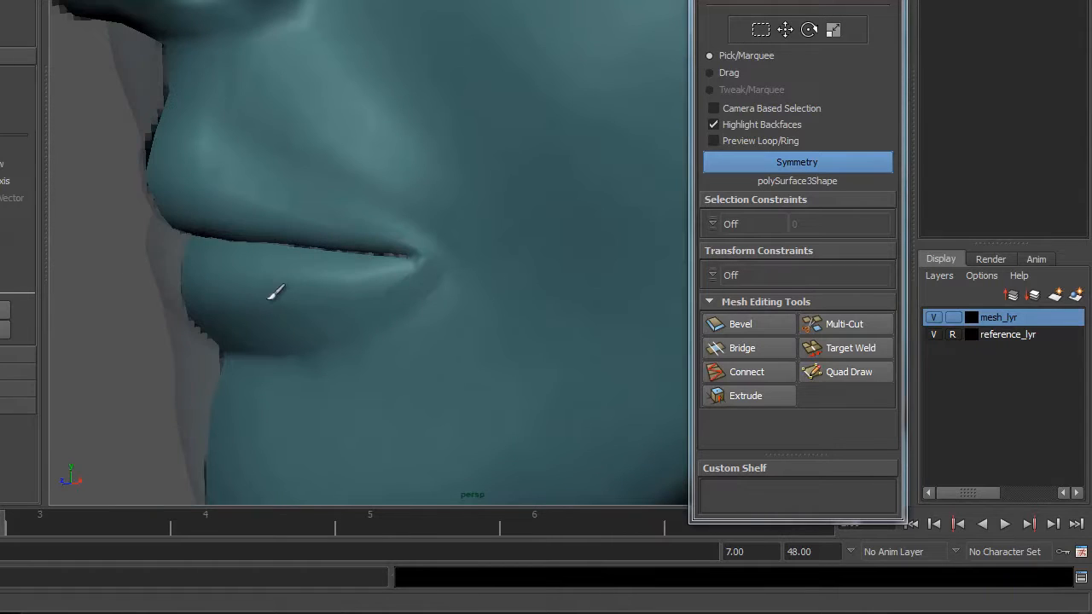
mouse_move(275, 293)
alt+mouse_down()
mouse_move(359, 283)
mouse_move(286, 293)
alt+mouse_up()
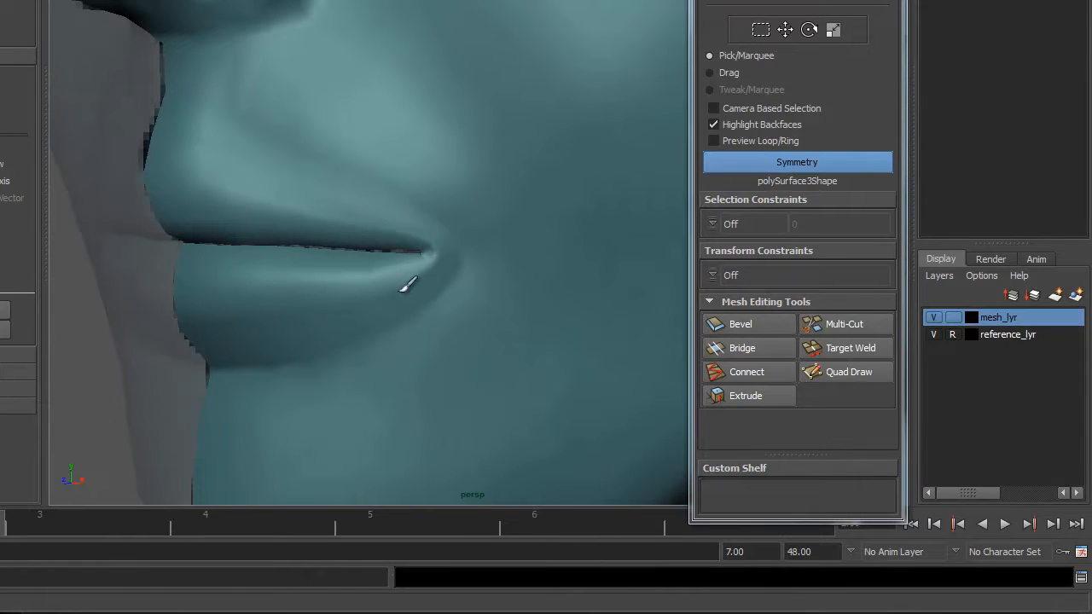
alt+drag(407, 285, 477, 234)
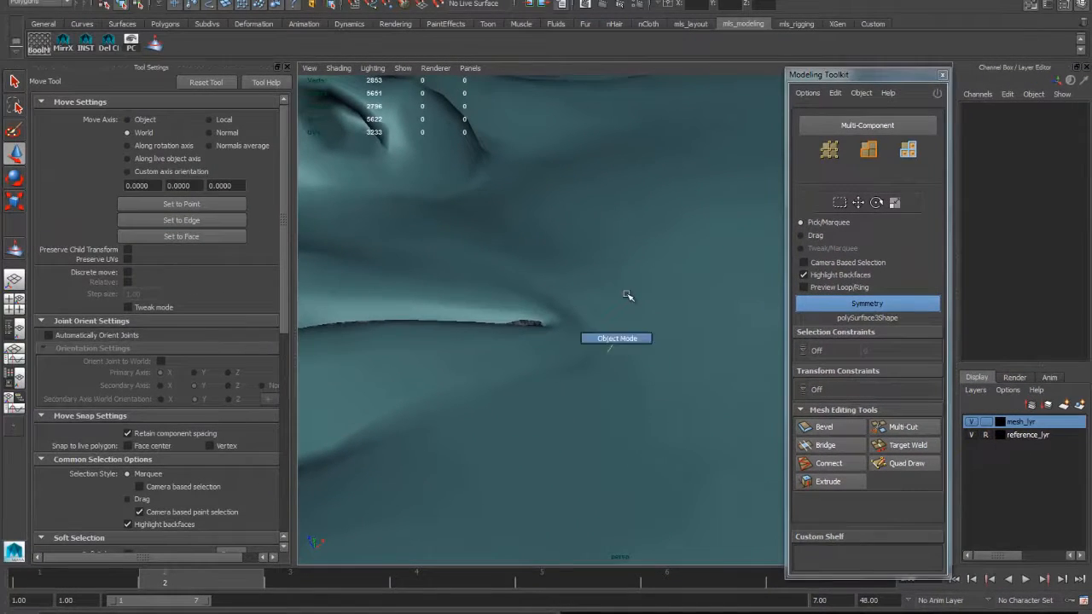
Pull the surface out around the mouth corner with the Sculpt Geometry Tool at 0.1 opacity
click(483, 194)
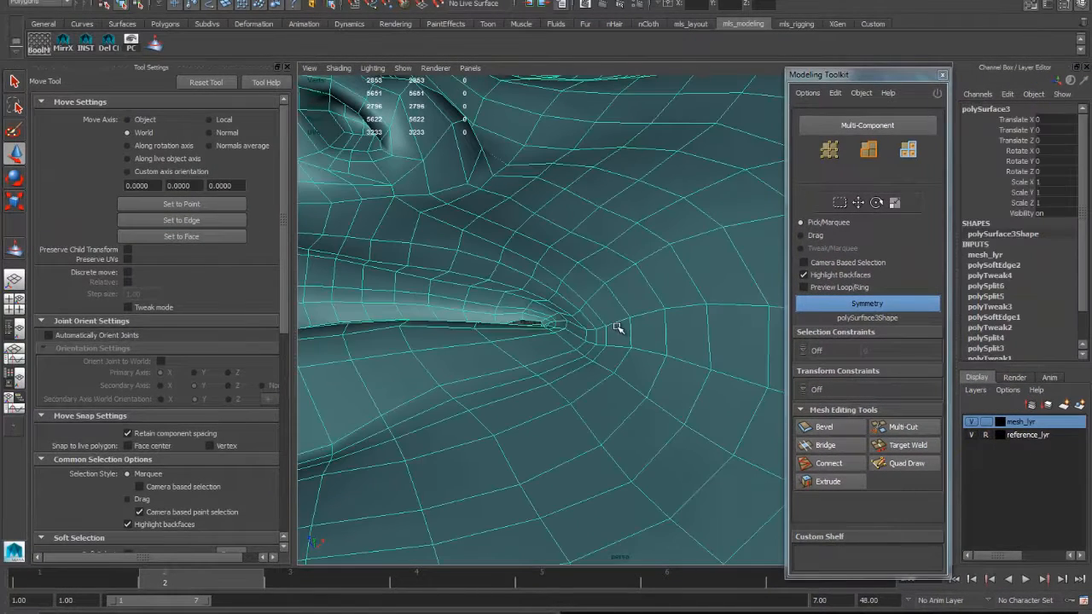
alt+drag(629, 231, 294, 131)
click(163, 48)
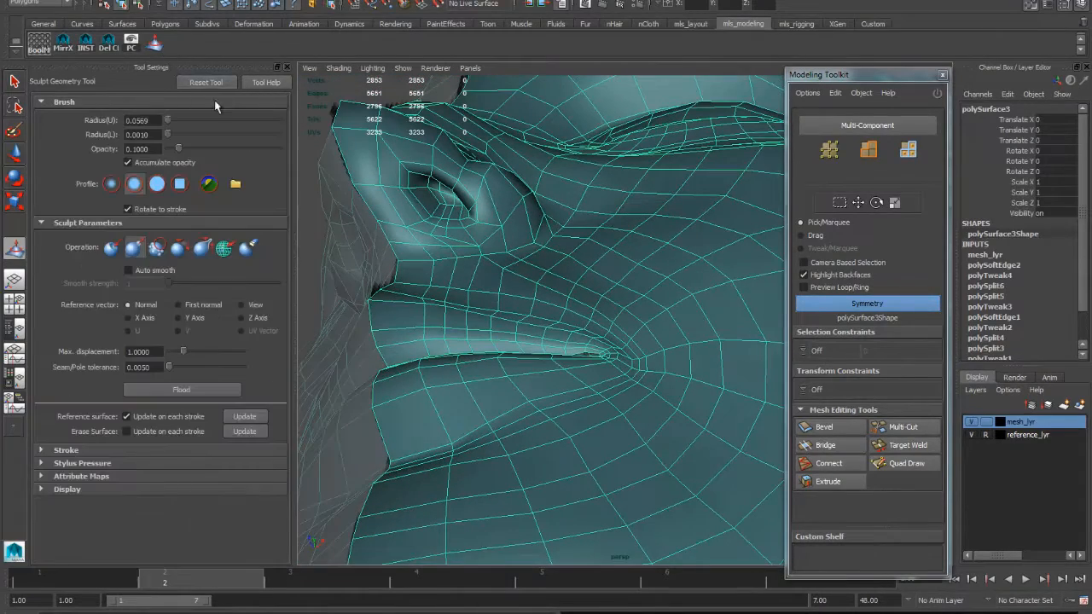
alt+drag(519, 298, 607, 288)
alt+middle_drag(594, 434, 572, 364)
alt+right_drag(572, 364, 641, 360)
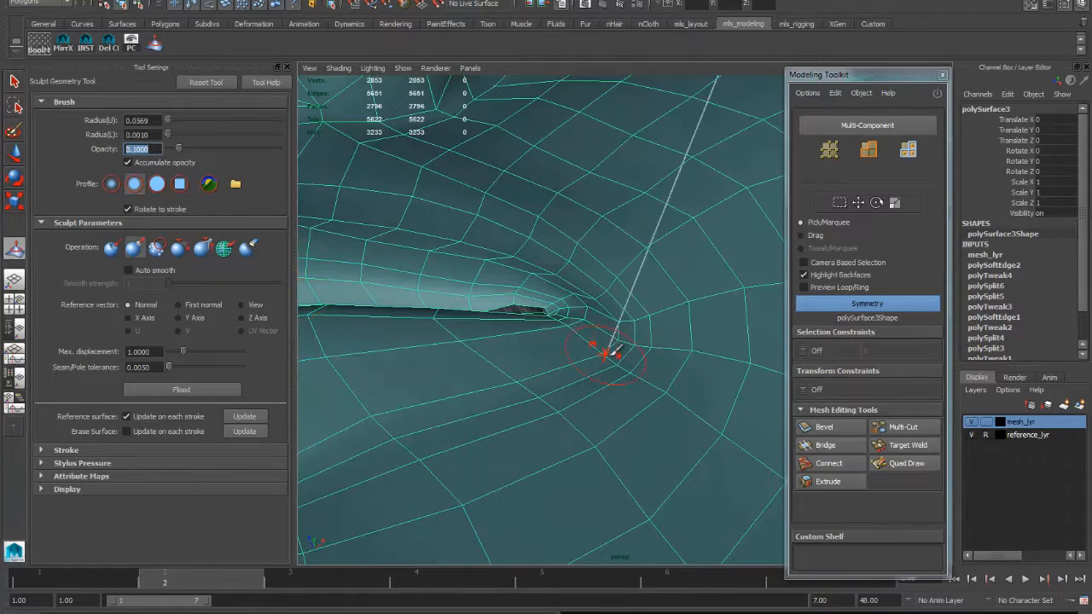
alt+drag(649, 333, 613, 323)
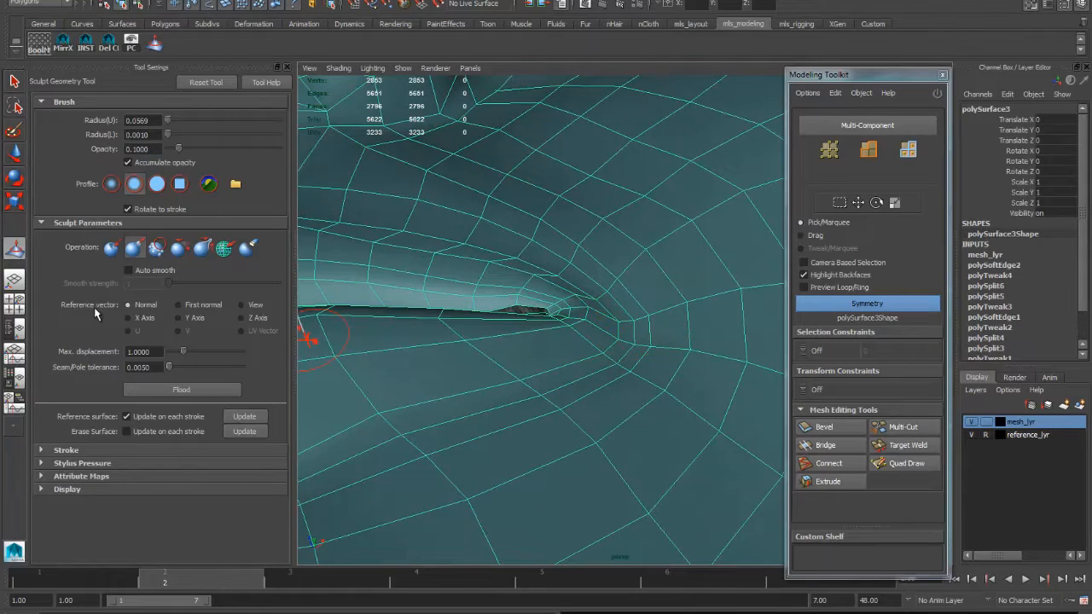
mouse_move(603, 395)
alt+mouse_down()
mouse_move(651, 377)
mouse_move(636, 342)
mouse_move(646, 339)
alt+mouse_up()
Set the sculpt brush radius to 0.0851 and build up the area above the mouth corner and along the upper lip
key(b)
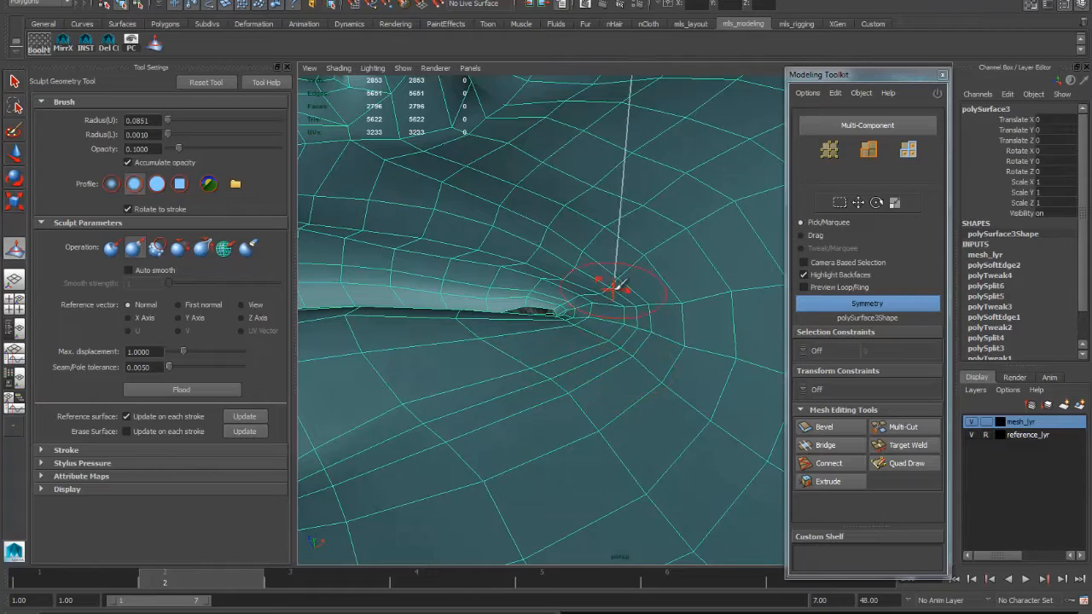
mouse_move(587, 253)
alt+mouse_down()
mouse_move(540, 309)
mouse_move(606, 286)
alt+mouse_up()
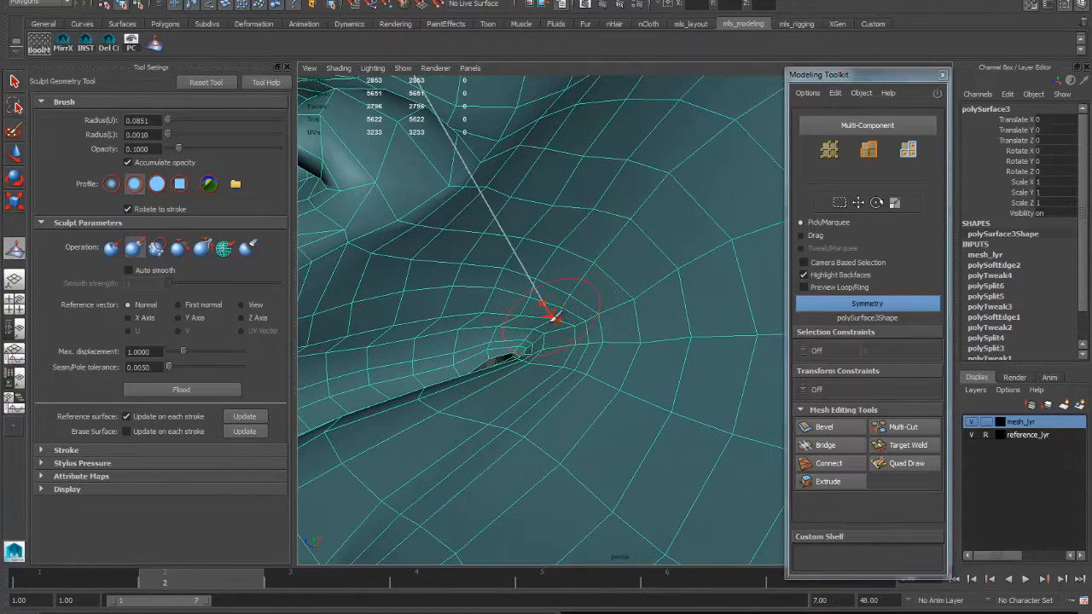
mouse_move(575, 309)
alt+mouse_down()
mouse_move(641, 292)
mouse_move(524, 288)
mouse_move(527, 356)
alt+mouse_up()
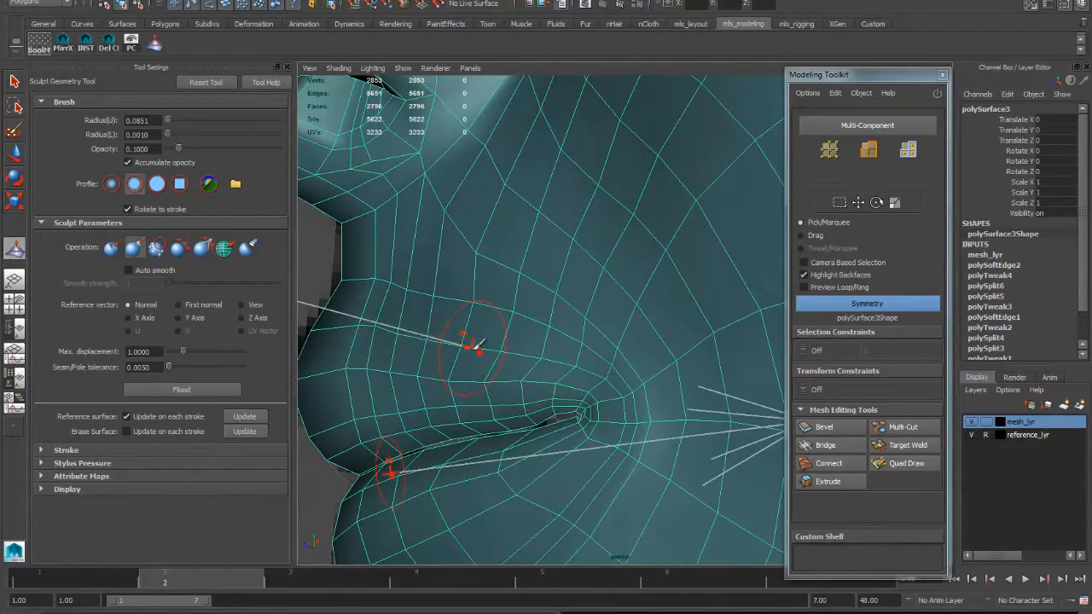
alt+right_drag(589, 341, 412, 324)
mouse_move(412, 324)
alt+mouse_down()
mouse_move(551, 346)
mouse_move(640, 316)
mouse_move(541, 305)
mouse_move(559, 280)
mouse_move(529, 285)
alt+mouse_up()
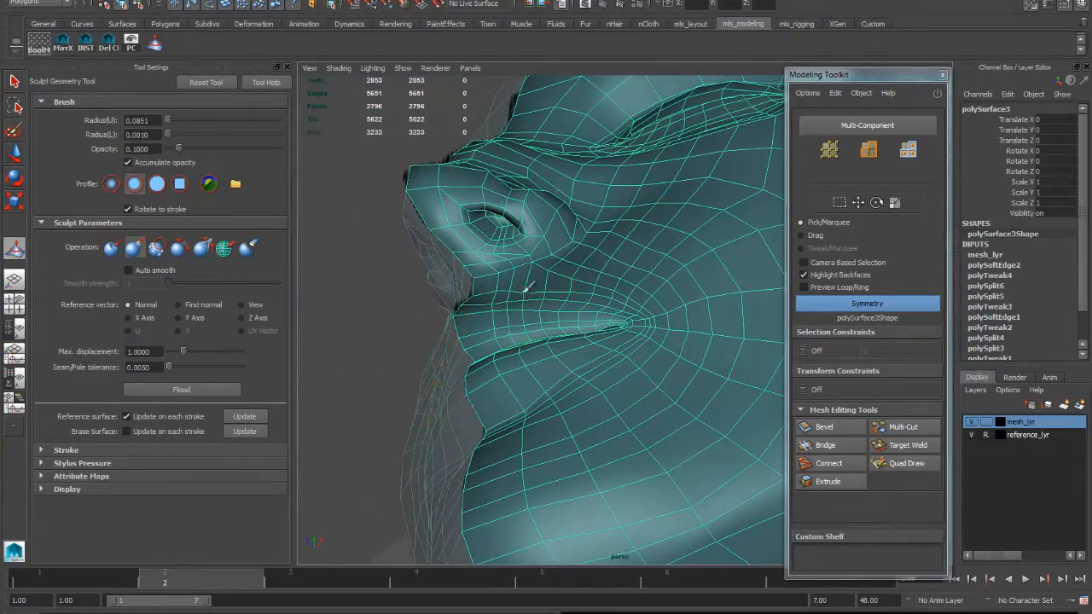
Continue sculpting the mouth corner and the line between the lips from below and from the front
alt+drag(580, 285, 512, 335)
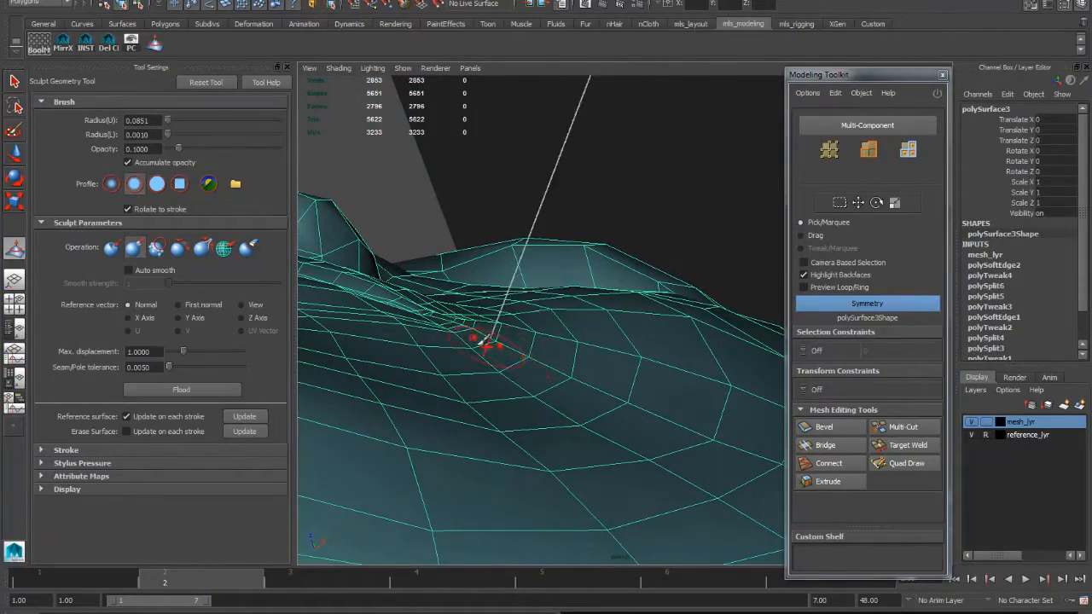
mouse_move(620, 395)
alt+mouse_down()
mouse_move(585, 391)
mouse_move(580, 317)
mouse_move(526, 305)
mouse_move(605, 312)
mouse_move(633, 336)
alt+mouse_up()
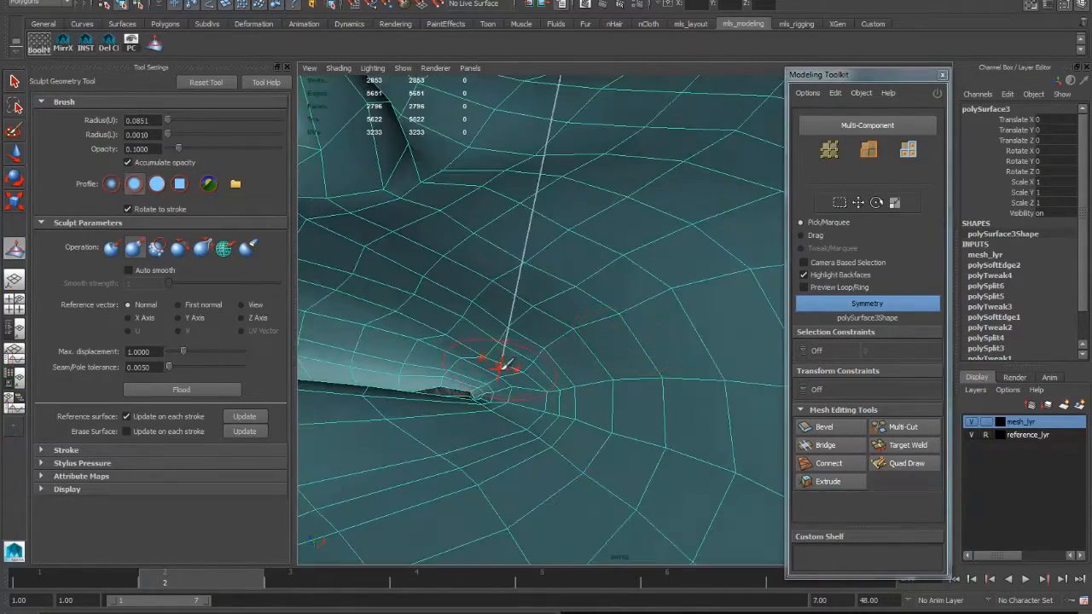
mouse_move(566, 310)
alt+mouse_down()
mouse_move(622, 370)
mouse_move(639, 316)
mouse_move(651, 329)
mouse_move(616, 370)
mouse_move(568, 358)
mouse_move(663, 373)
mouse_move(711, 295)
mouse_move(633, 362)
alt+mouse_up()
alt+drag(702, 356, 424, 322)
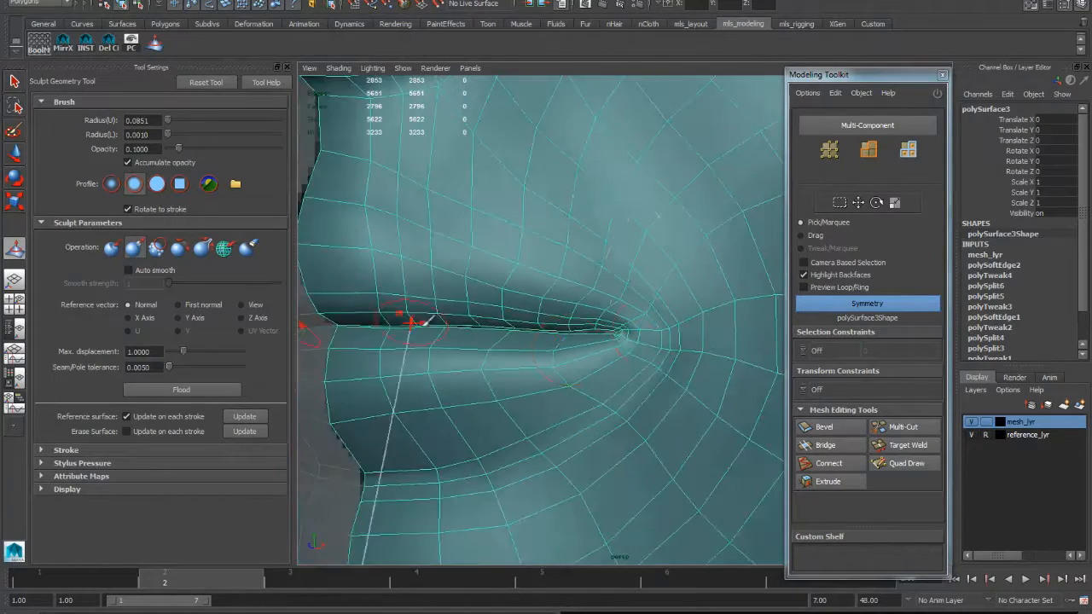
mouse_move(573, 354)
alt+mouse_down()
mouse_move(738, 366)
mouse_move(632, 365)
alt+mouse_up()
Tweak a vertex above the mouth corner in vertex mode with the Modeling Toolkit's move tool
key(q)
right_drag(632, 364, 563, 376)
alt+drag(563, 377, 698, 336)
click(937, 94)
click(853, 203)
click(551, 378)
key(bracketleft)
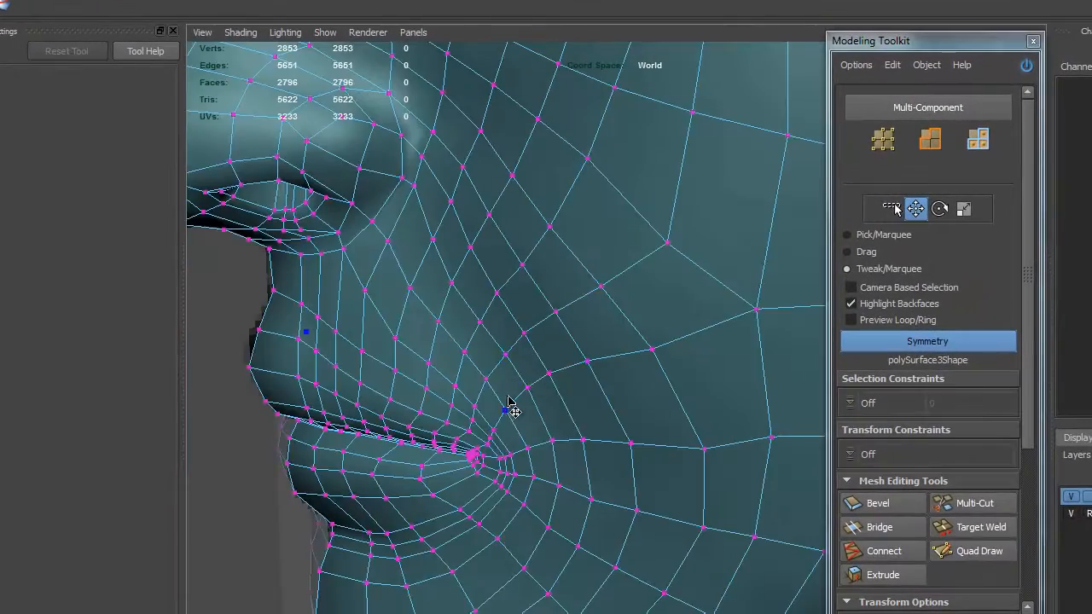
Move the upper lip's inner edge vertices near the mouth corner down to meet the lower lip
alt+drag(527, 384, 615, 413)
alt+right_drag(611, 445, 718, 445)
mouse_move(559, 451)
mouse_down()
mouse_move(553, 462)
mouse_move(565, 451)
mouse_move(552, 455)
mouse_move(554, 433)
mouse_move(550, 448)
mouse_move(571, 444)
mouse_move(551, 441)
mouse_up()
click(552, 442)
key(ctrl+z)
click(578, 441)
drag(466, 415, 463, 425)
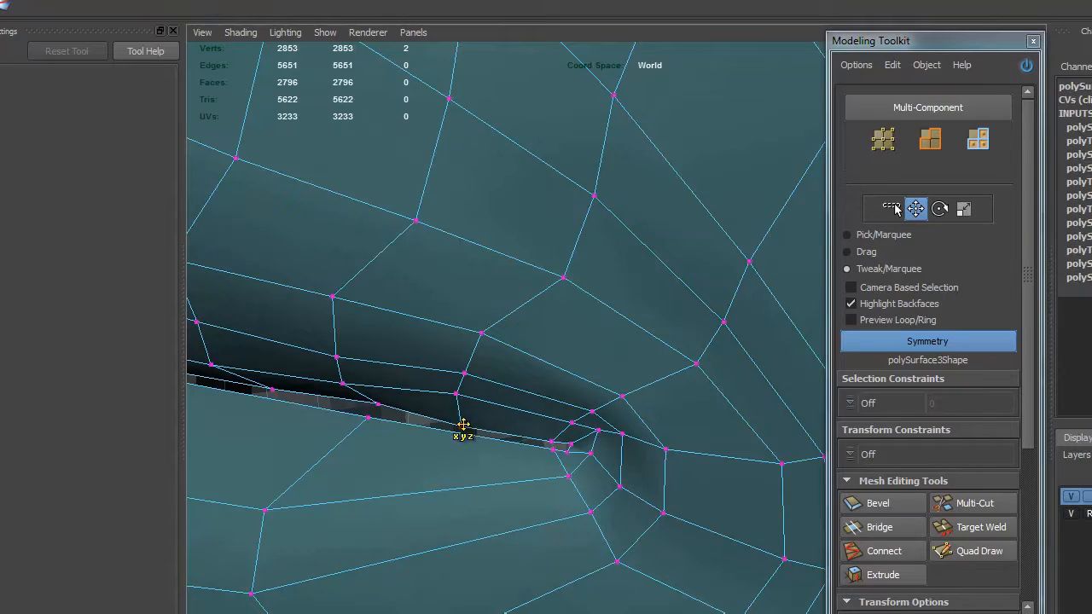
click(369, 417)
drag(378, 404, 371, 412)
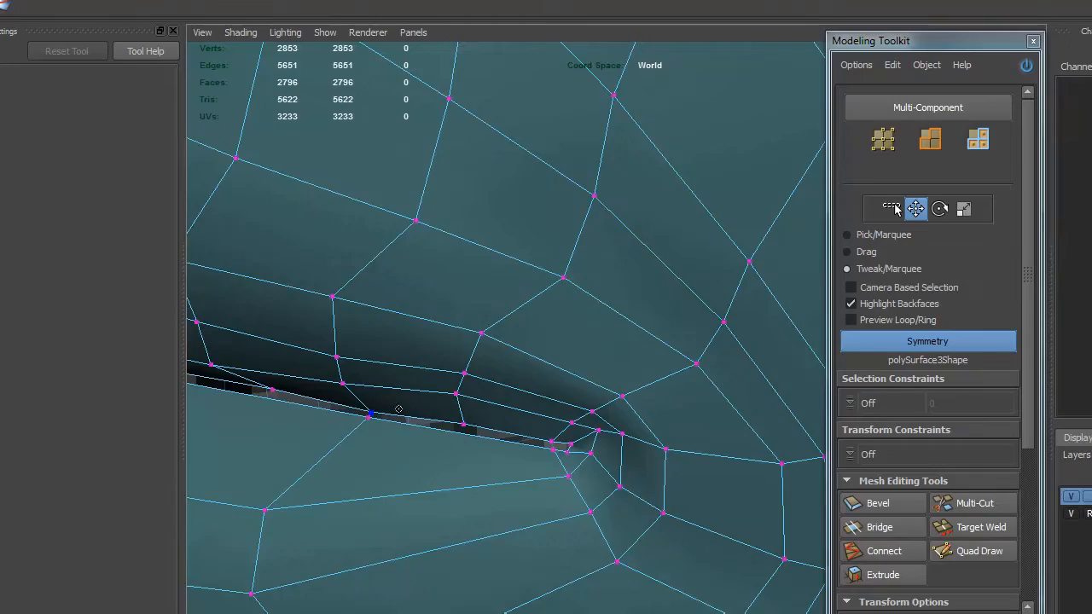
Return to object mode and examine the shaded lips and mouth corner with the mesh deselected
alt+right_drag(648, 408, 555, 417)
alt+drag(555, 418, 639, 395)
alt+right_drag(529, 391, 361, 385)
alt+drag(605, 384, 555, 425)
right_drag(577, 421, 628, 395)
click(682, 362)
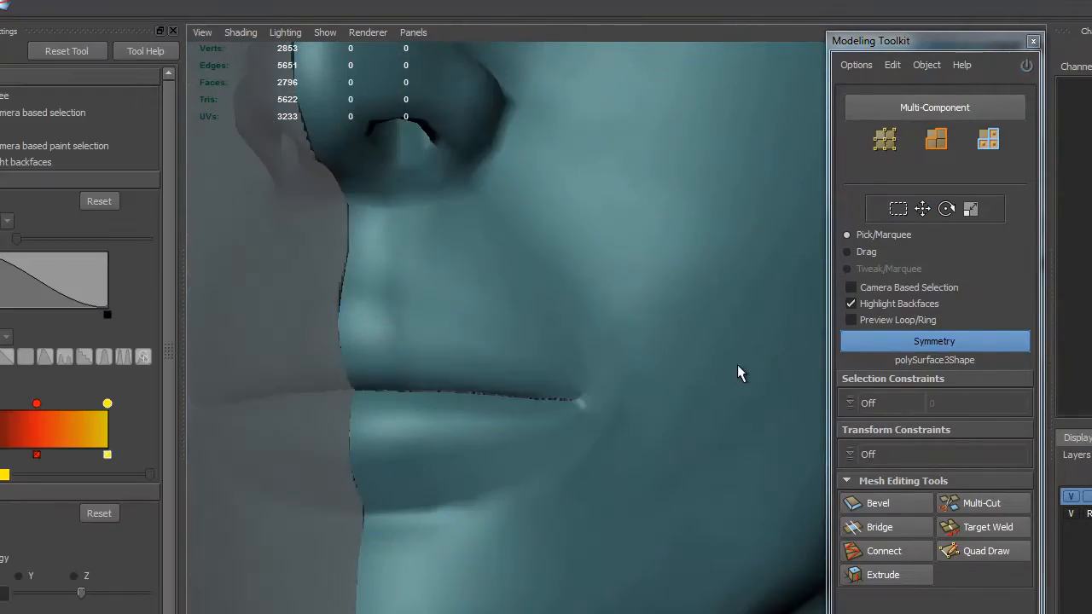
alt+drag(718, 380, 668, 357)
Relax the mesh around the mouth corner using the Sculpt Geometry Tool's Relax operation with a 0.1573 brush radius
click(594, 413)
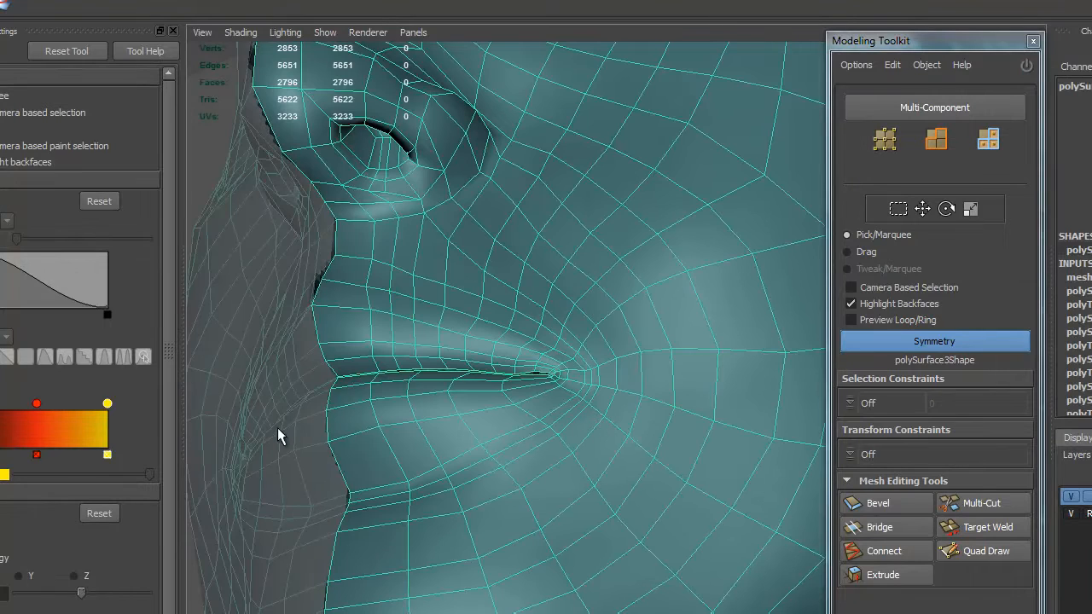
click(2, 4)
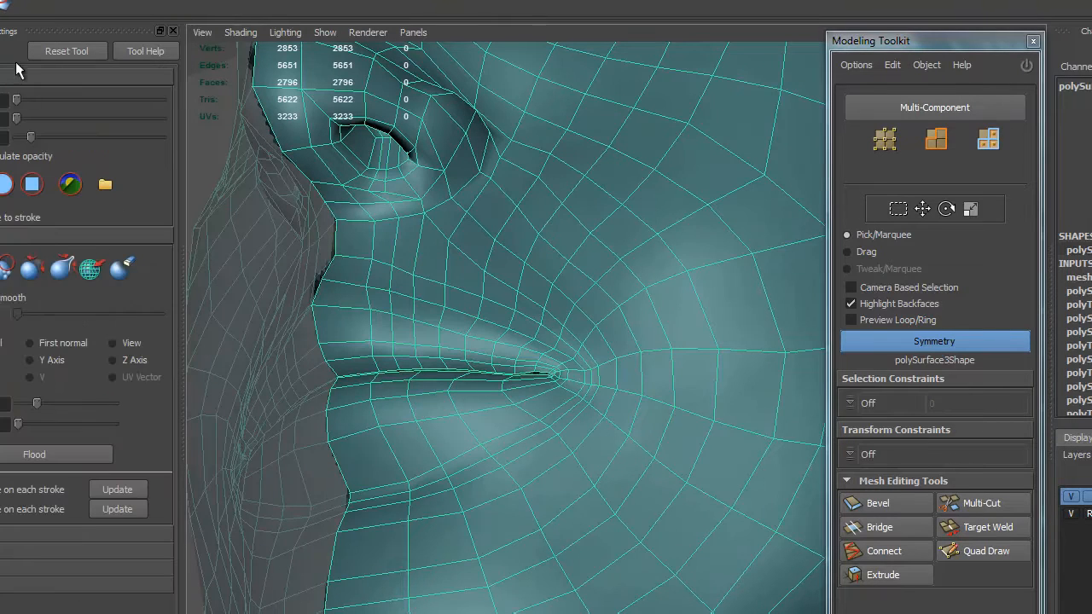
click(28, 271)
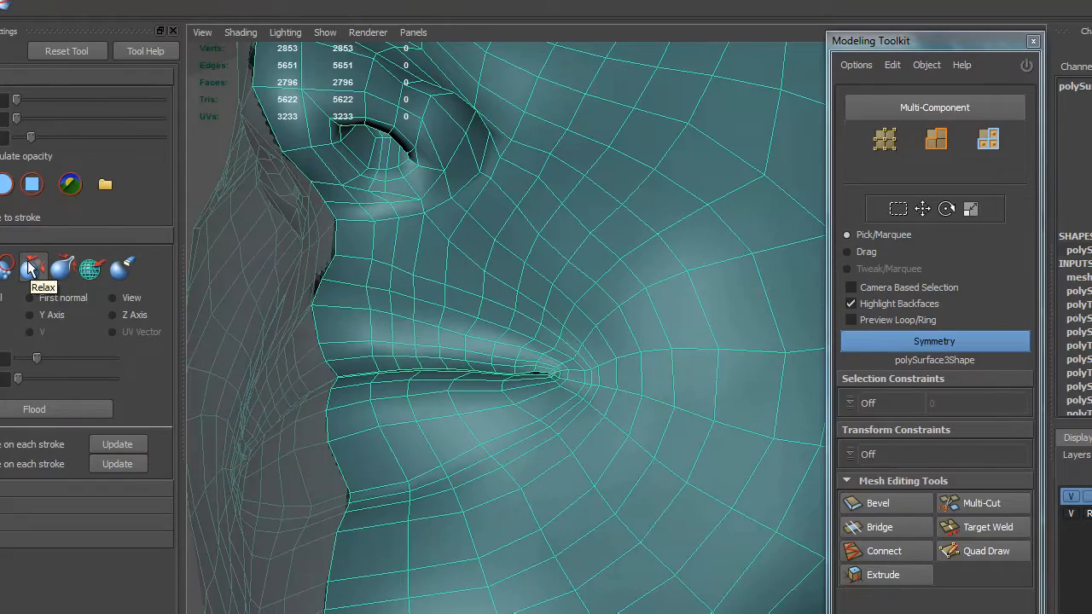
alt+drag(596, 406, 617, 345)
alt+middle_drag(657, 338, 592, 387)
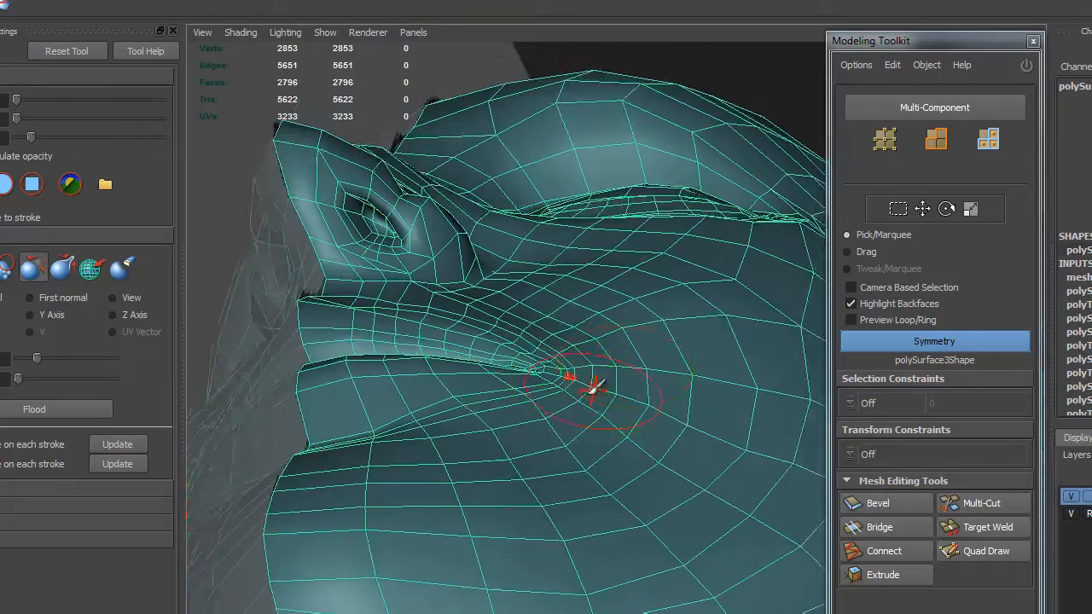
alt+right_drag(592, 388, 499, 402)
alt+drag(500, 402, 563, 392)
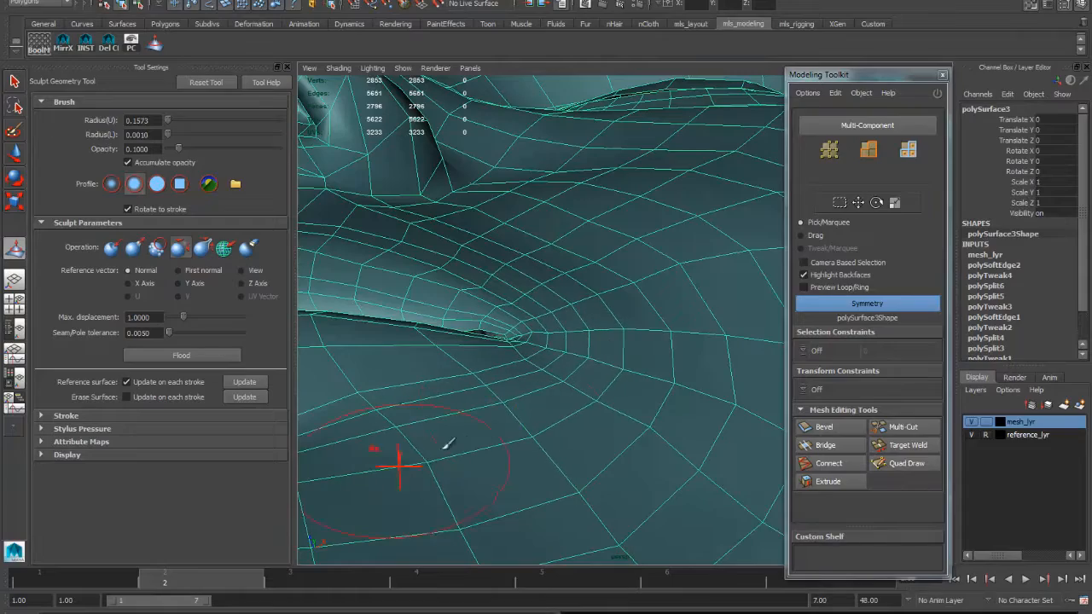
alt+drag(616, 280, 617, 203)
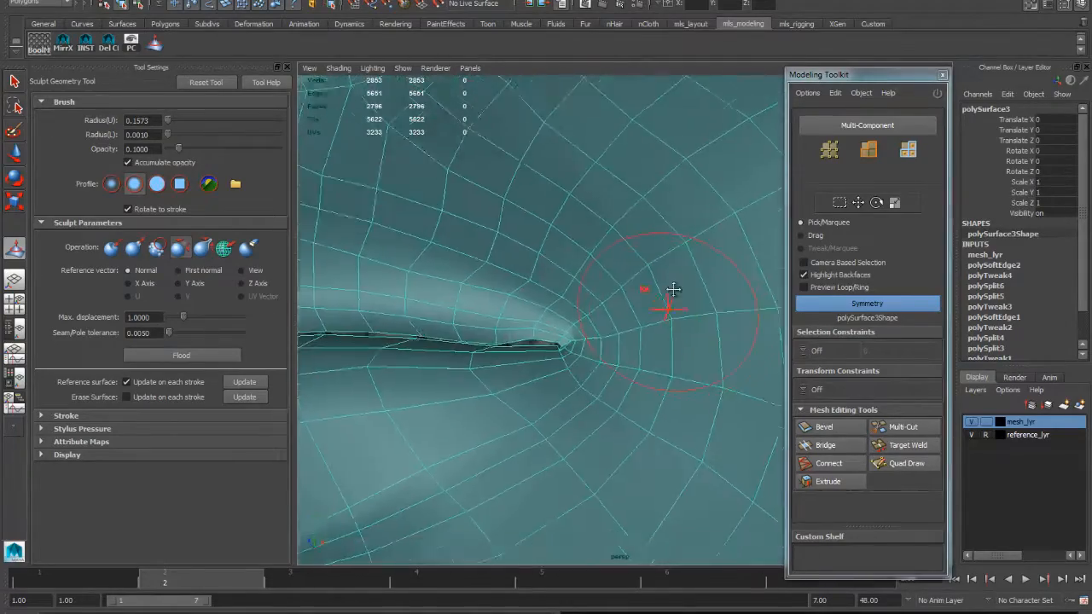
alt+middle_drag(492, 153, 595, 330)
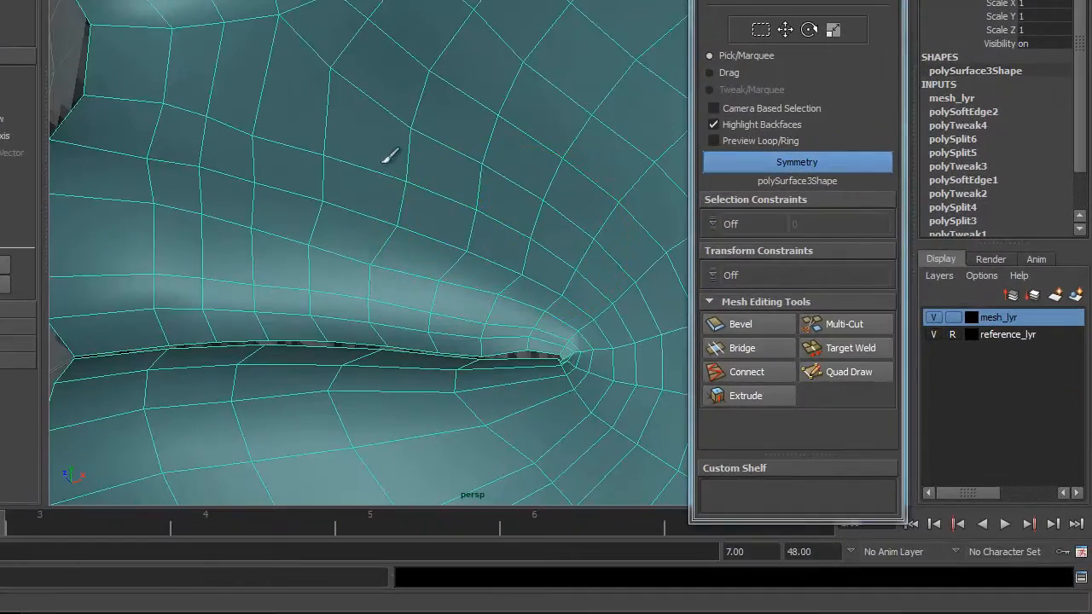
mouse_move(461, 127)
alt+mouse_down()
mouse_move(410, 182)
mouse_move(349, 205)
mouse_move(481, 196)
mouse_move(570, 172)
mouse_move(532, 134)
mouse_move(458, 114)
mouse_move(512, 156)
mouse_move(457, 198)
mouse_move(469, 184)
alt+mouse_up()
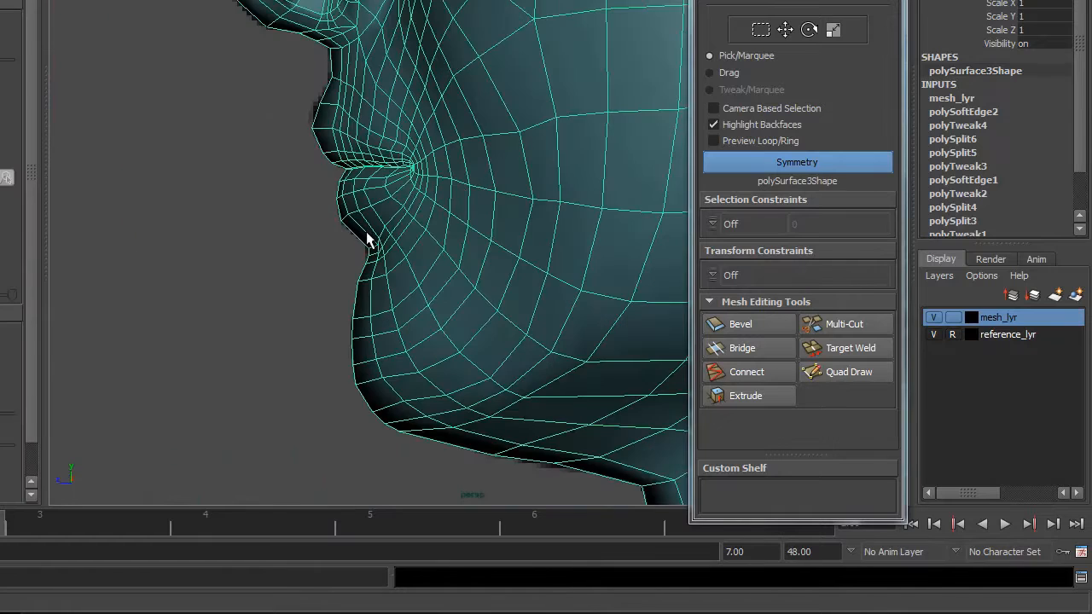
Examine the shaded lips and chin with the mesh deselected, and reselect the head mesh
click(364, 234)
mouse_move(401, 261)
alt+mouse_down()
mouse_move(519, 219)
mouse_move(541, 272)
mouse_move(532, 316)
mouse_move(444, 247)
mouse_move(405, 245)
alt+mouse_up()
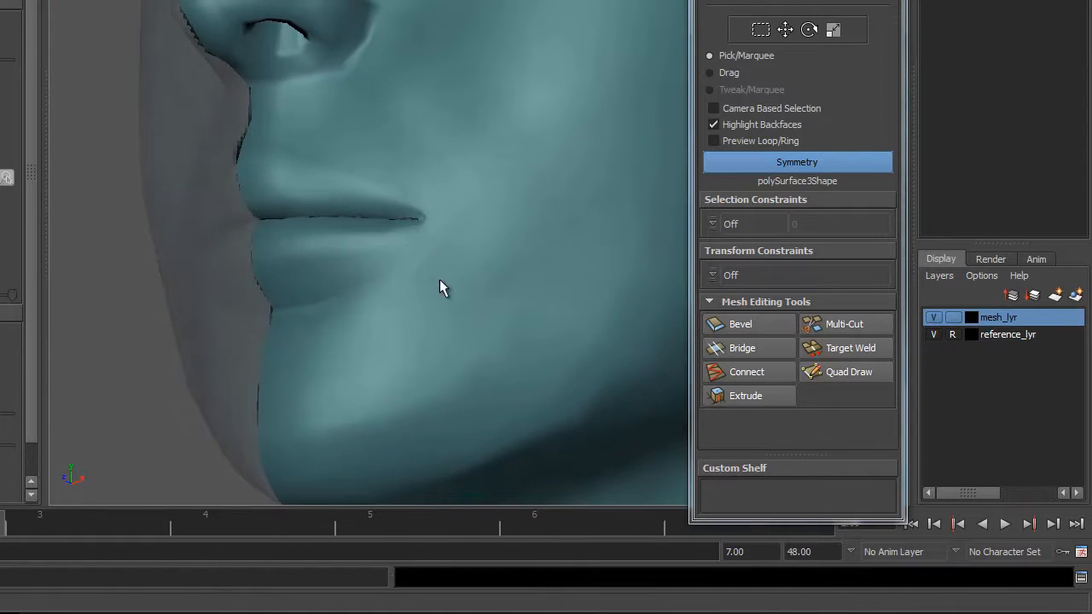
alt+drag(439, 288, 421, 249)
click(231, 336)
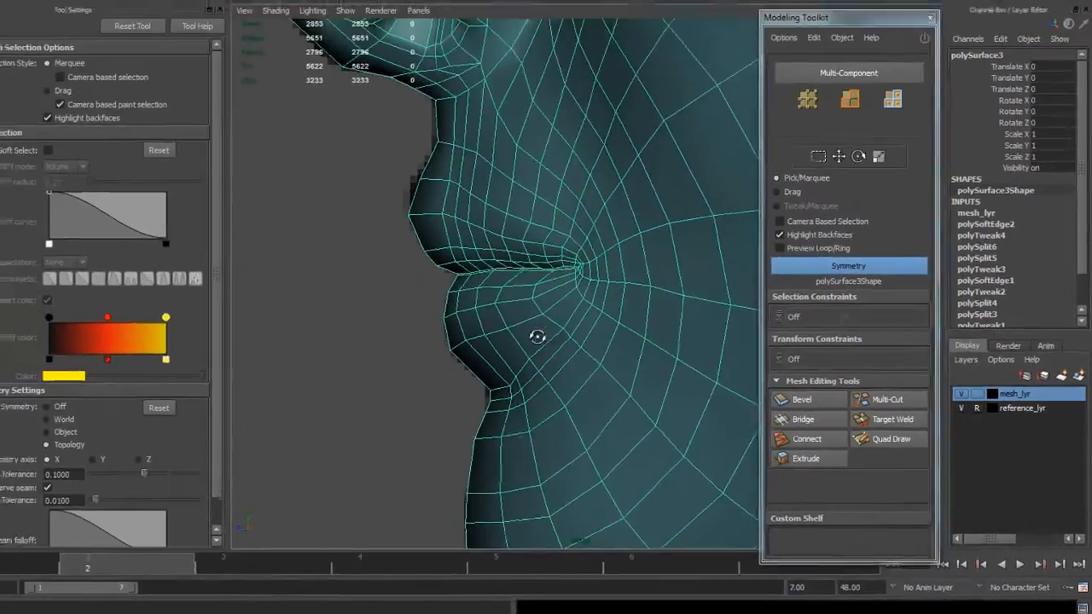
Insert an edge loop around the lips with Quad Draw in the right side view, and return to perspective selection
key(space)
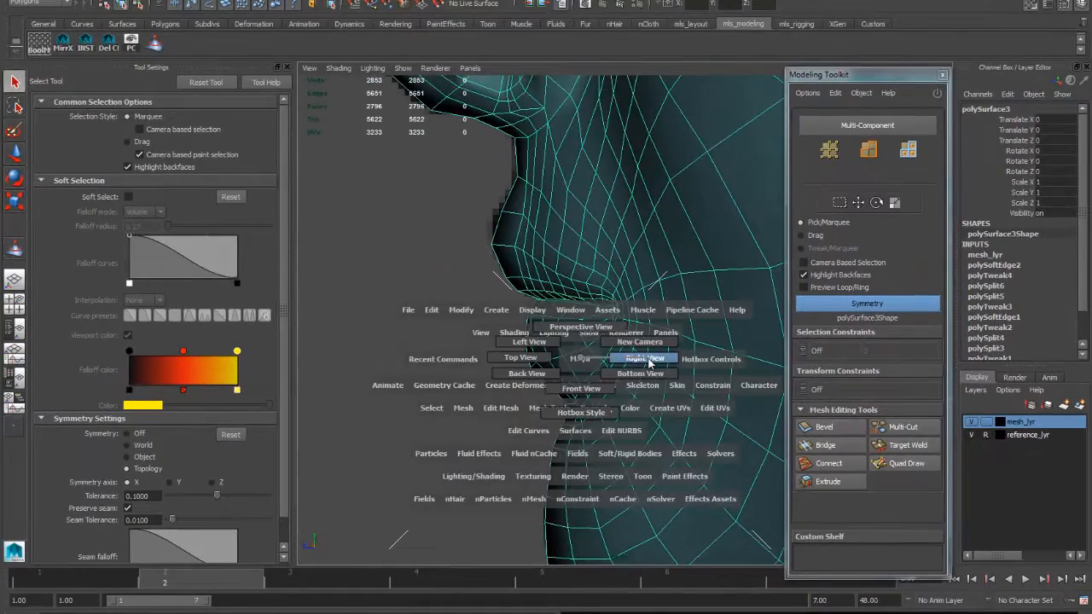
click(537, 336)
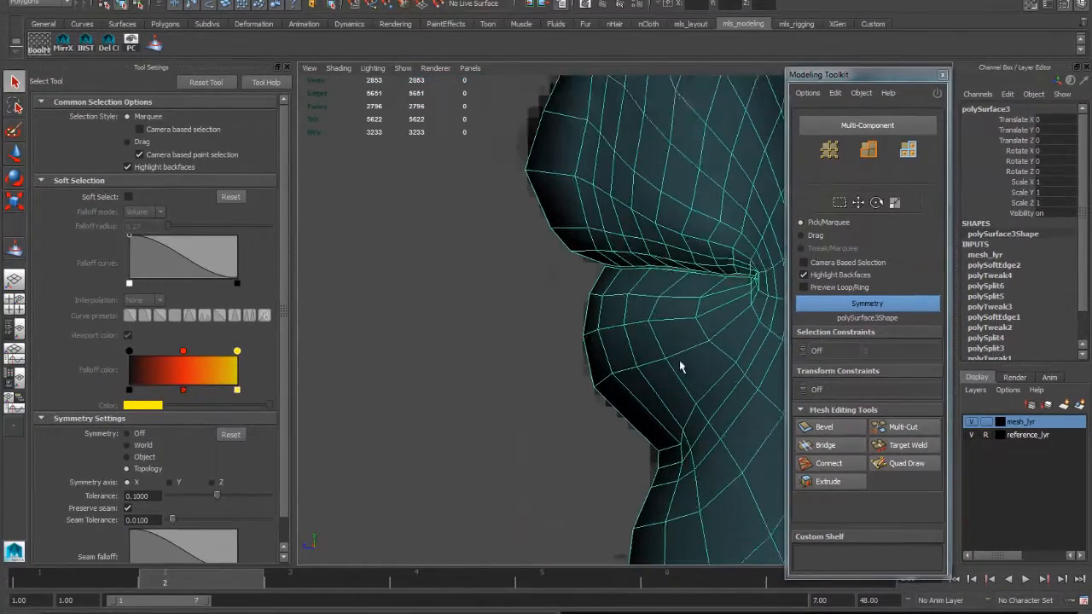
alt+middle_drag(680, 366, 526, 377)
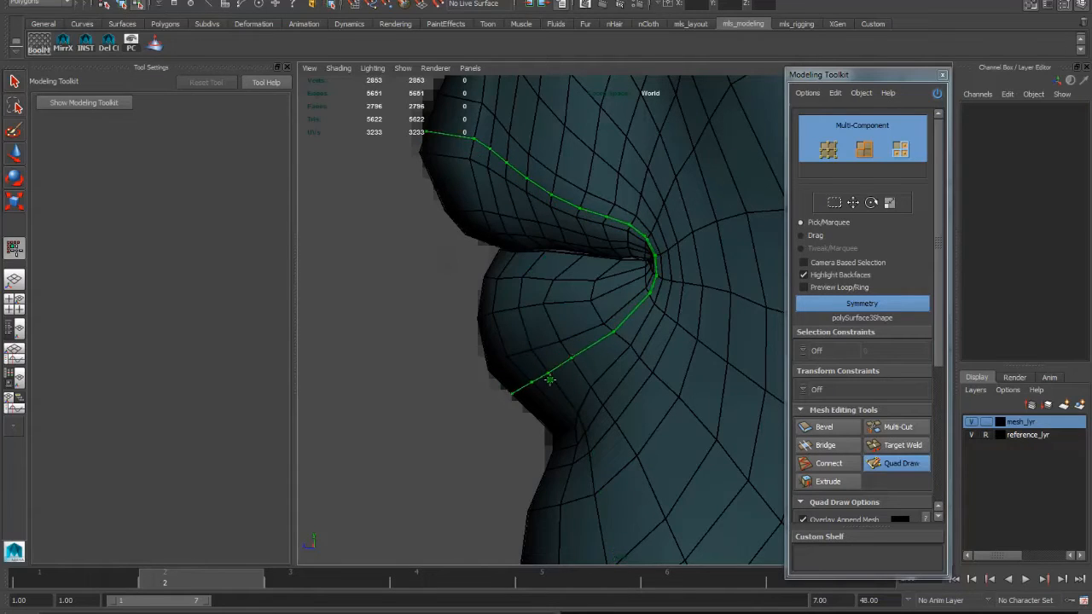
alt+middle_drag(536, 387, 592, 333)
alt+right_drag(592, 334, 629, 319)
mouse_move(629, 319)
alt+middle_down()
mouse_move(602, 377)
mouse_move(572, 376)
alt+middle_up()
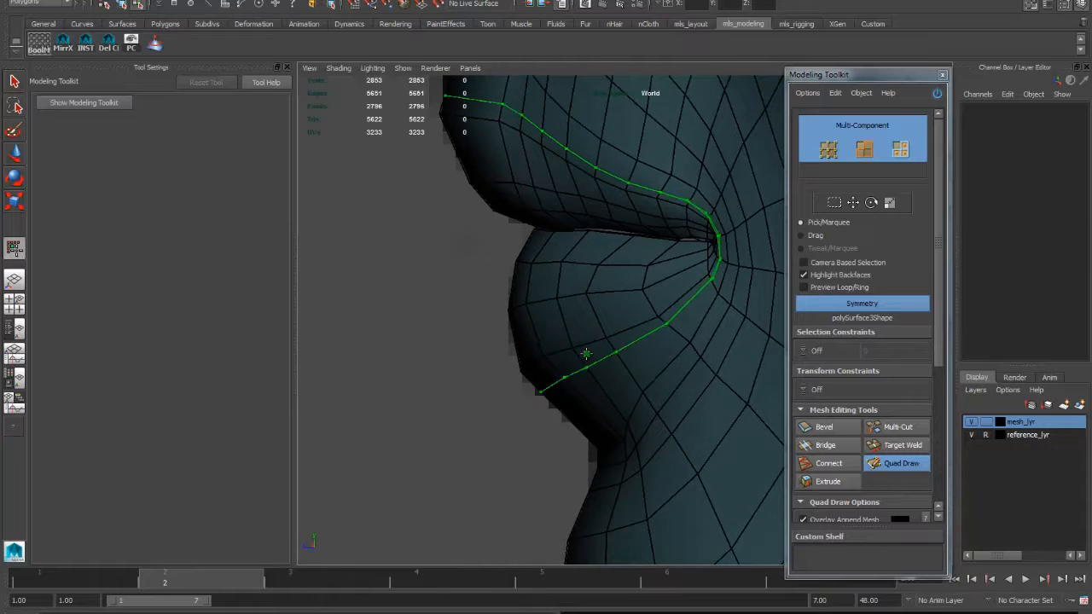
alt+middle_drag(596, 339, 563, 401)
ctrl+click(625, 416)
alt+right_drag(563, 402, 616, 407)
key(space)
click(616, 407)
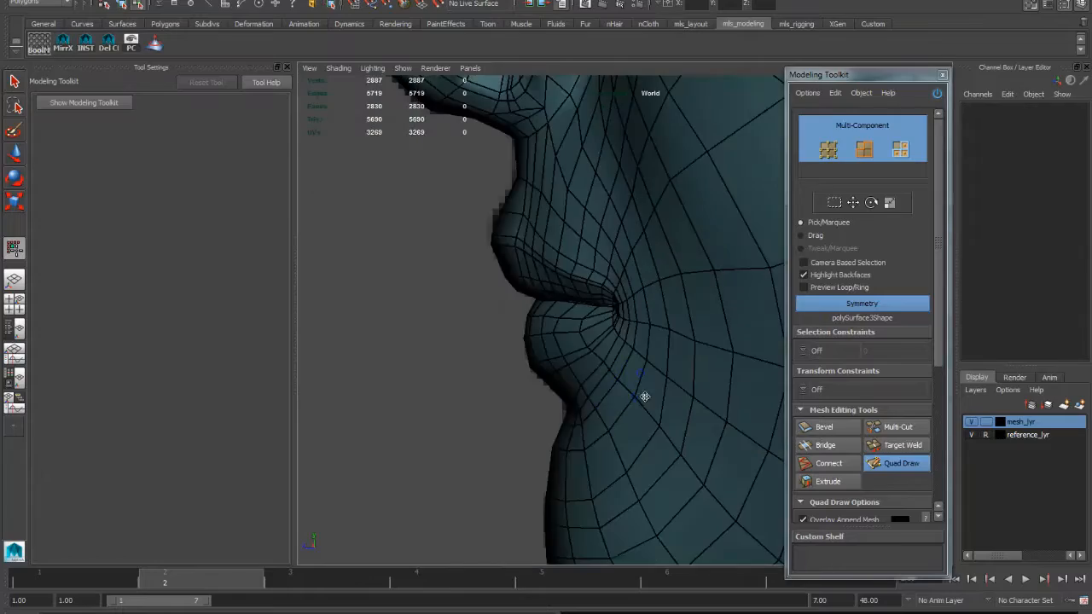
alt+drag(643, 395, 667, 392)
alt+right_drag(667, 392, 684, 388)
alt+middle_drag(684, 388, 675, 411)
key(q)
Examine the shaded lips, mouth corner and chin with the mesh deselected, and reselect the head mesh
mouse_move(646, 376)
alt+mouse_down()
mouse_move(642, 360)
mouse_move(636, 382)
alt+mouse_up()
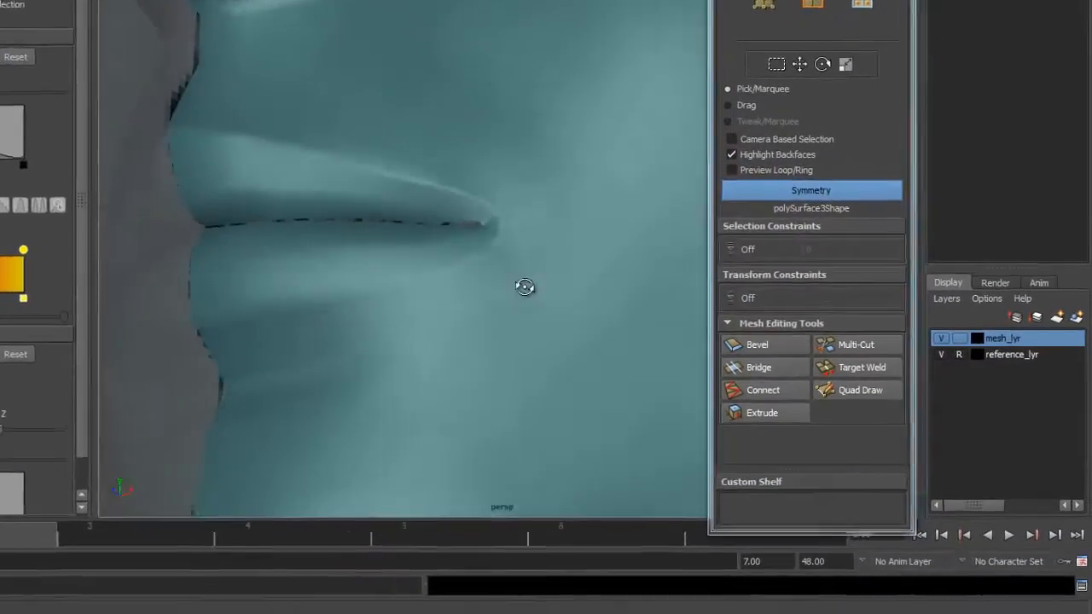
alt+drag(525, 288, 517, 274)
alt+right_drag(516, 273, 531, 248)
alt+drag(531, 247, 431, 261)
alt+drag(301, 181, 400, 163)
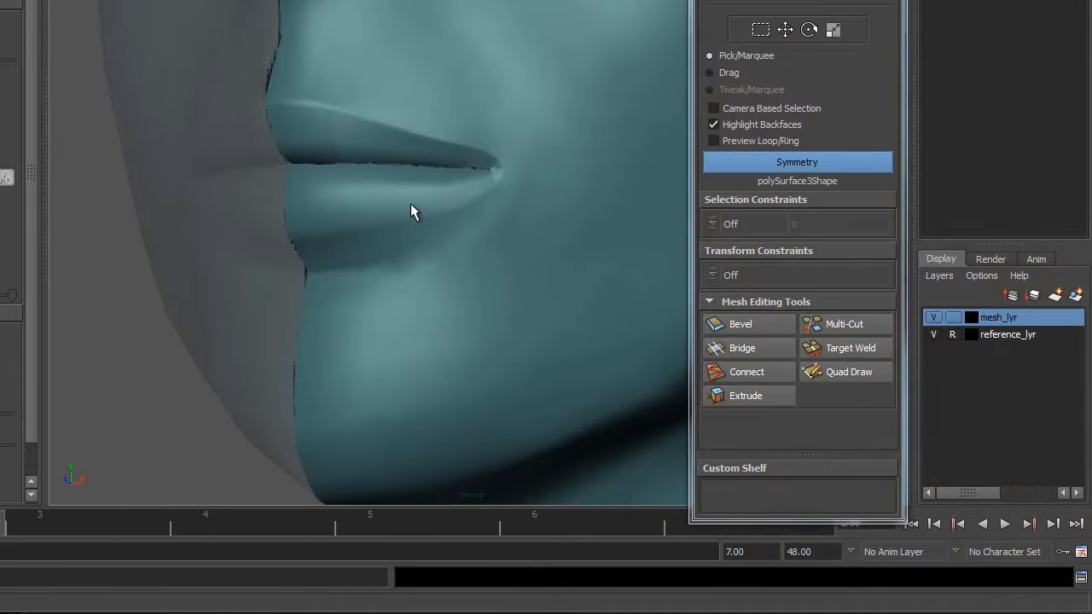
alt+right_drag(410, 203, 299, 162)
alt+drag(299, 162, 494, 192)
alt+right_drag(494, 192, 628, 235)
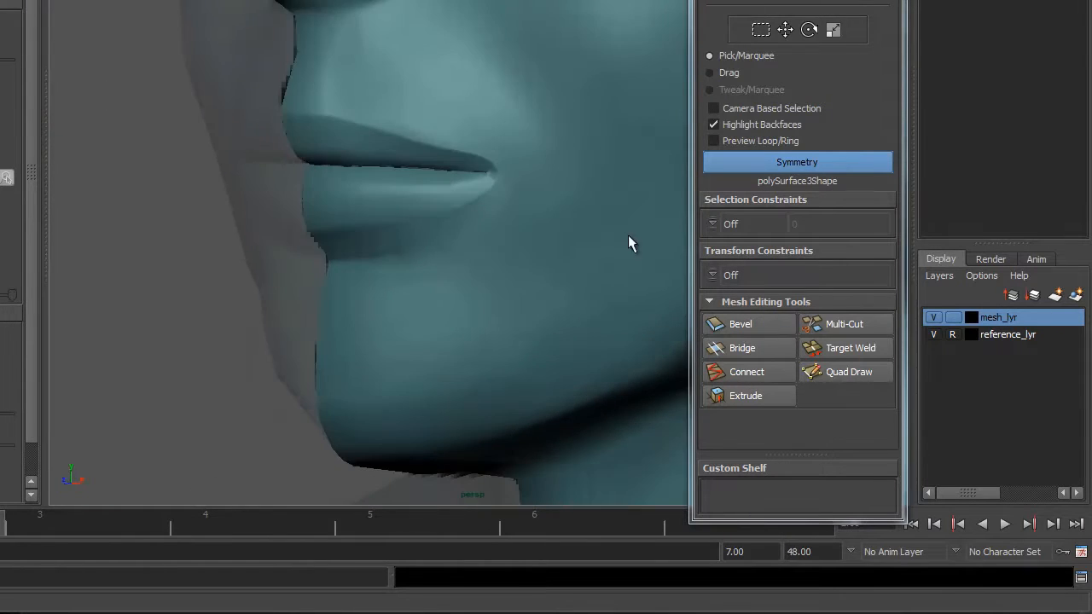
alt+drag(533, 211, 472, 184)
alt+right_drag(473, 183, 477, 226)
alt+drag(477, 226, 407, 162)
click(450, 191)
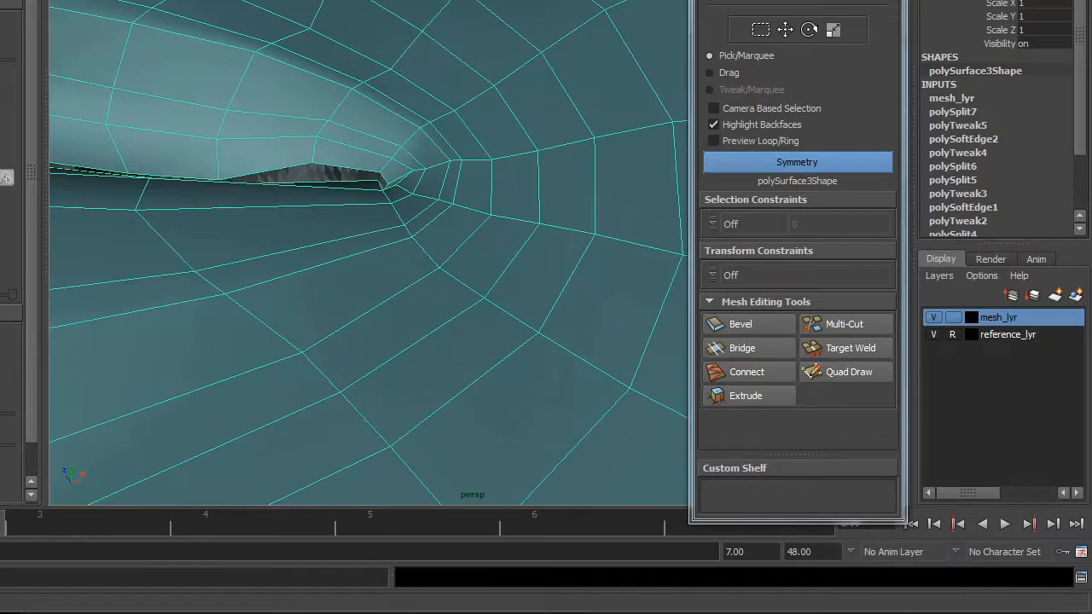
Smooth the tight edge loops at the mouth corner with the Sculpt Geometry Tool, undoing an unwanted stroke
key(y)
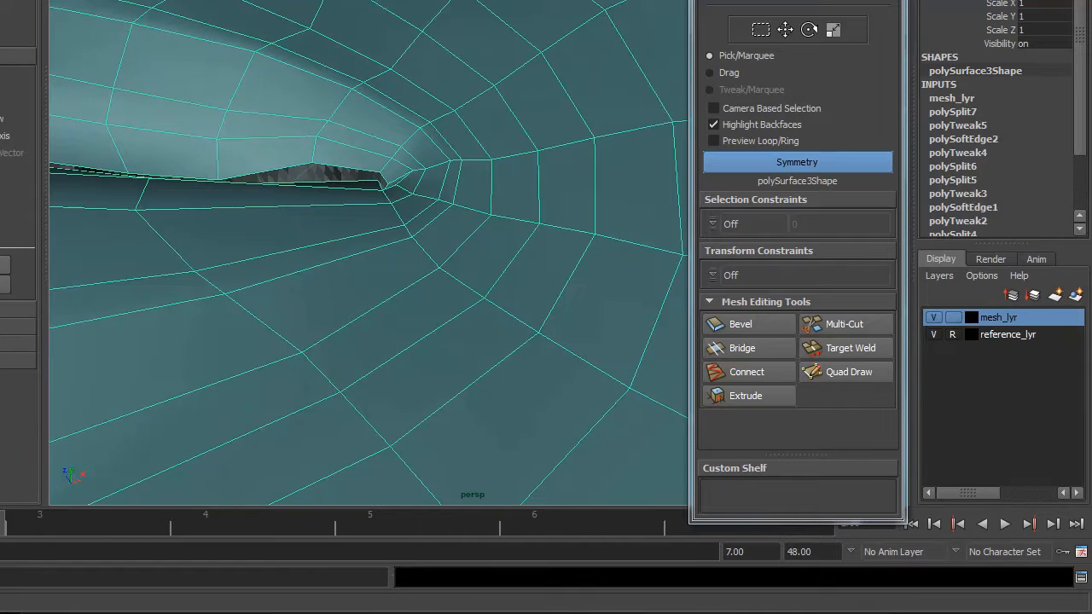
alt+drag(452, 205, 459, 181)
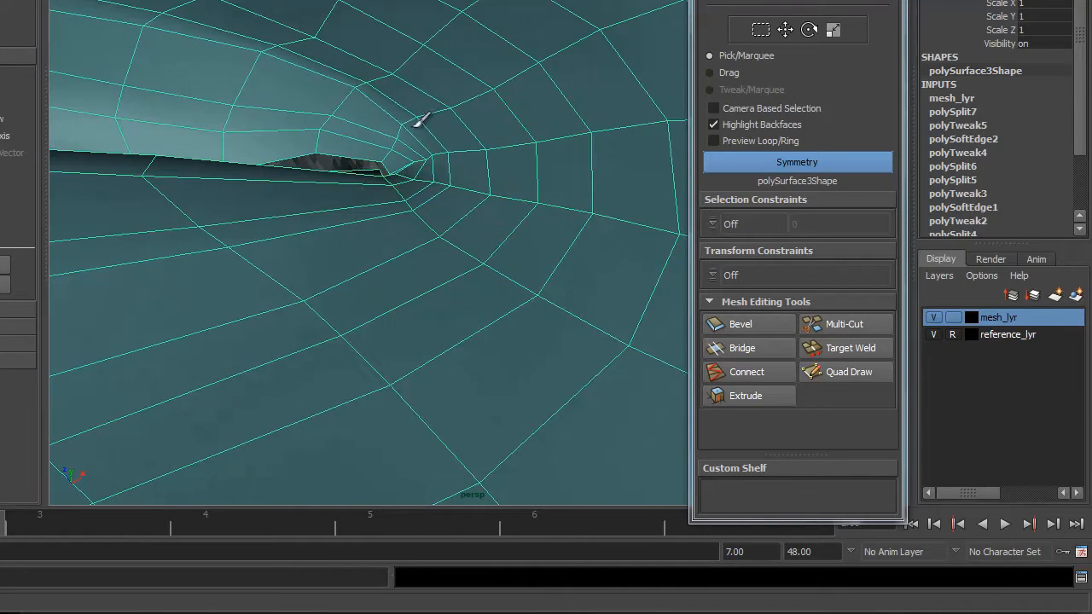
mouse_move(415, 127)
mouse_down()
mouse_move(447, 193)
mouse_move(500, 198)
mouse_move(511, 186)
mouse_move(356, 168)
mouse_up()
key(ctrl+z)
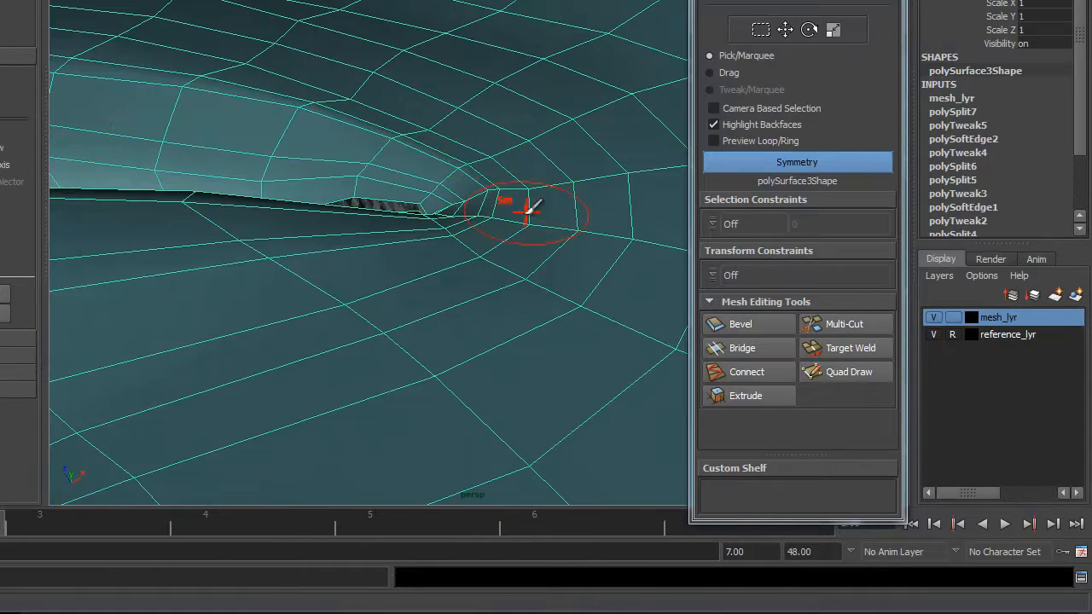
drag(480, 189, 462, 165)
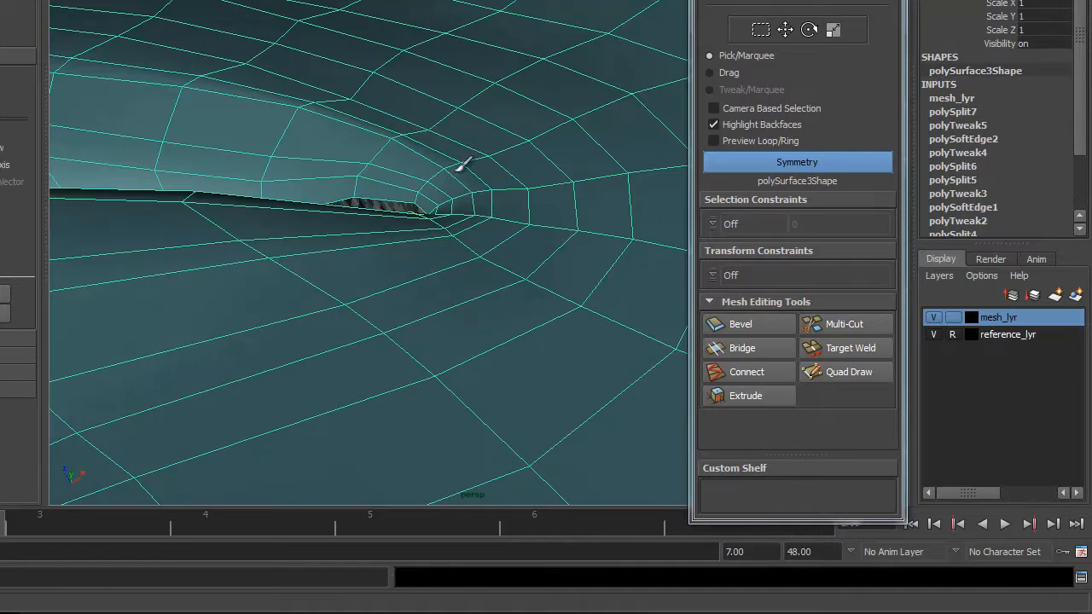
mouse_move(493, 198)
alt+mouse_down()
mouse_move(490, 244)
mouse_move(461, 262)
alt+mouse_up()
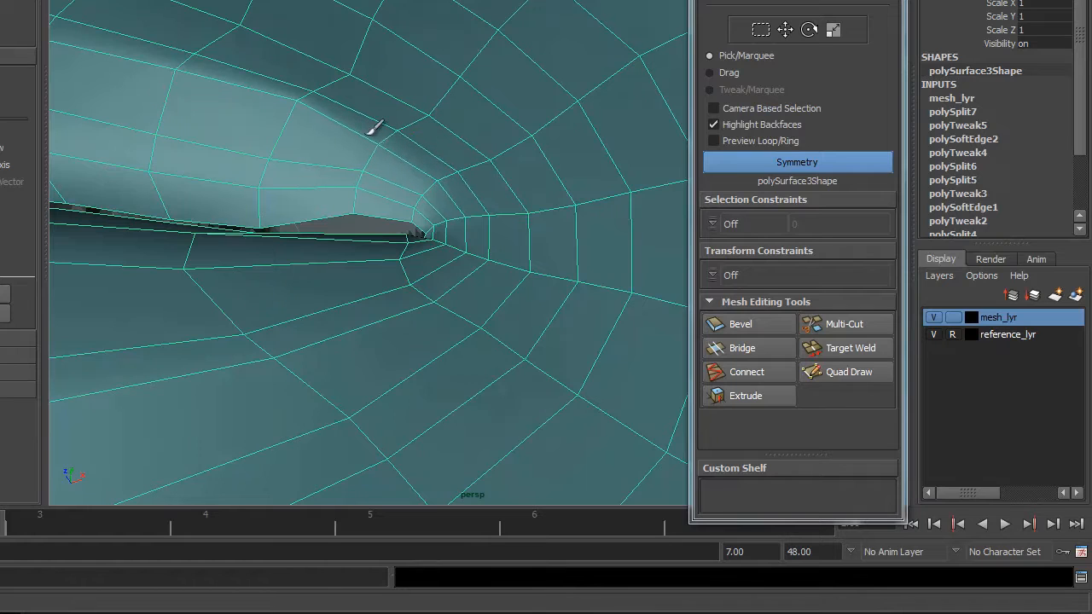
Smooth the upper lip border and the lower lip near the mouth corner with the Sculpt Geometry Tool
mouse_move(272, 353)
mouse_down()
mouse_move(321, 364)
mouse_move(273, 345)
mouse_up()
alt+right_drag(524, 273, 418, 209)
mouse_move(342, 103)
mouse_down()
mouse_move(418, 155)
mouse_move(468, 164)
mouse_move(480, 142)
mouse_move(384, 135)
mouse_up()
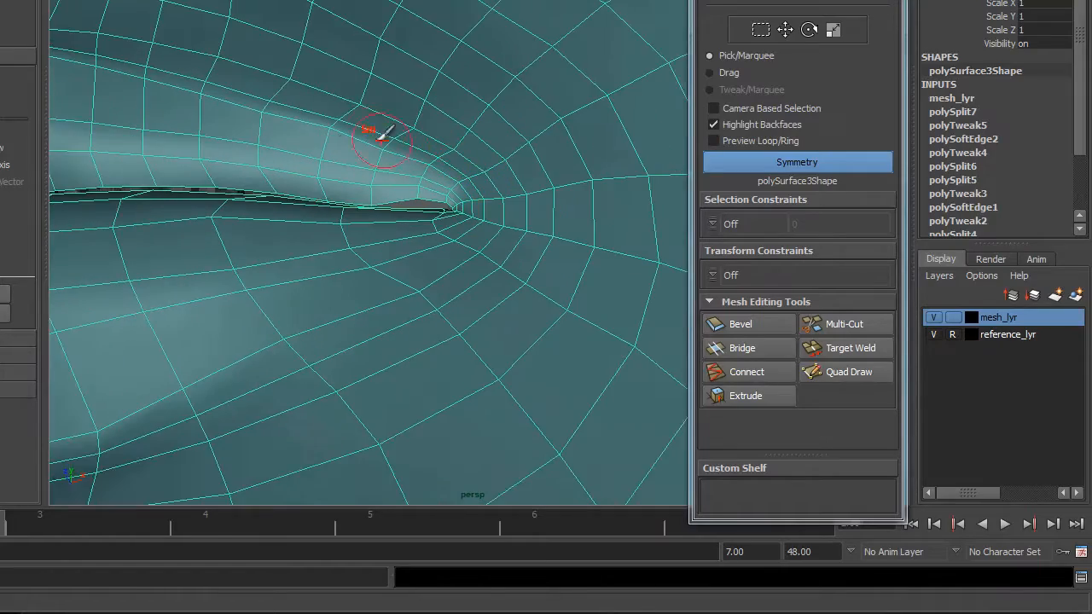
alt+drag(554, 119, 365, 281)
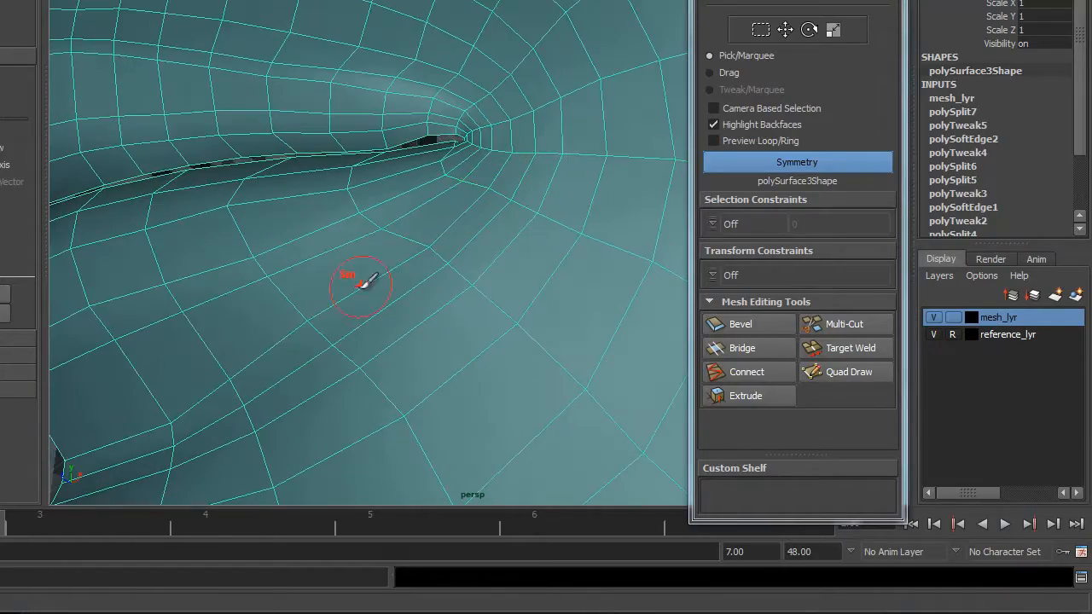
alt+drag(458, 228, 431, 269)
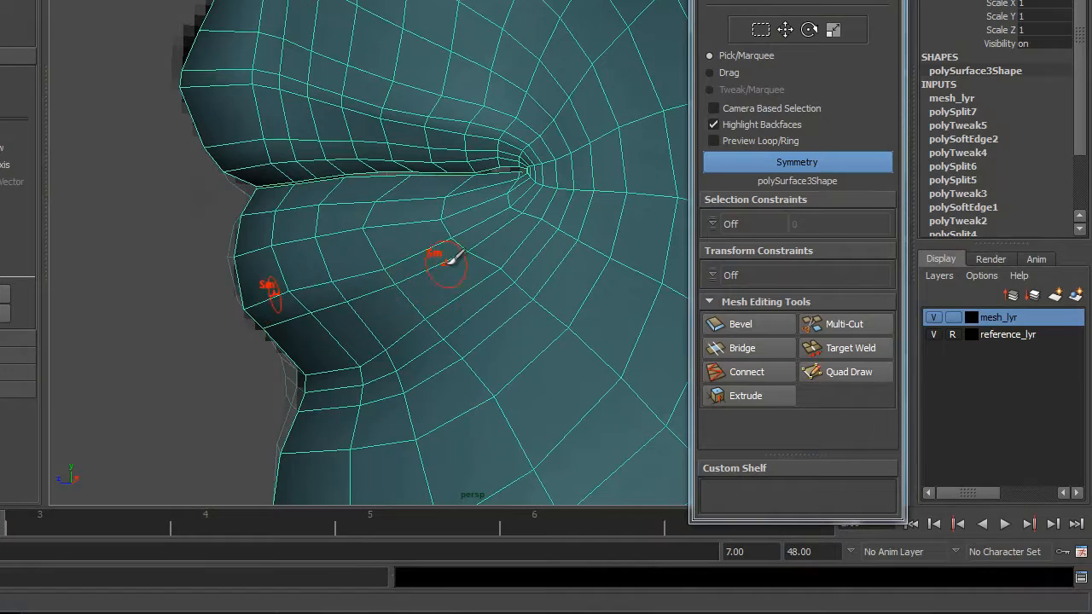
Hide the reference_lyr layer while examining the deselected mesh around the lips, and reselect the head mesh
key(q)
right_drag(427, 287, 533, 188)
mouse_move(488, 280)
alt+mouse_down()
mouse_move(558, 236)
mouse_move(590, 235)
alt+mouse_up()
alt+right_drag(396, 163, 314, 174)
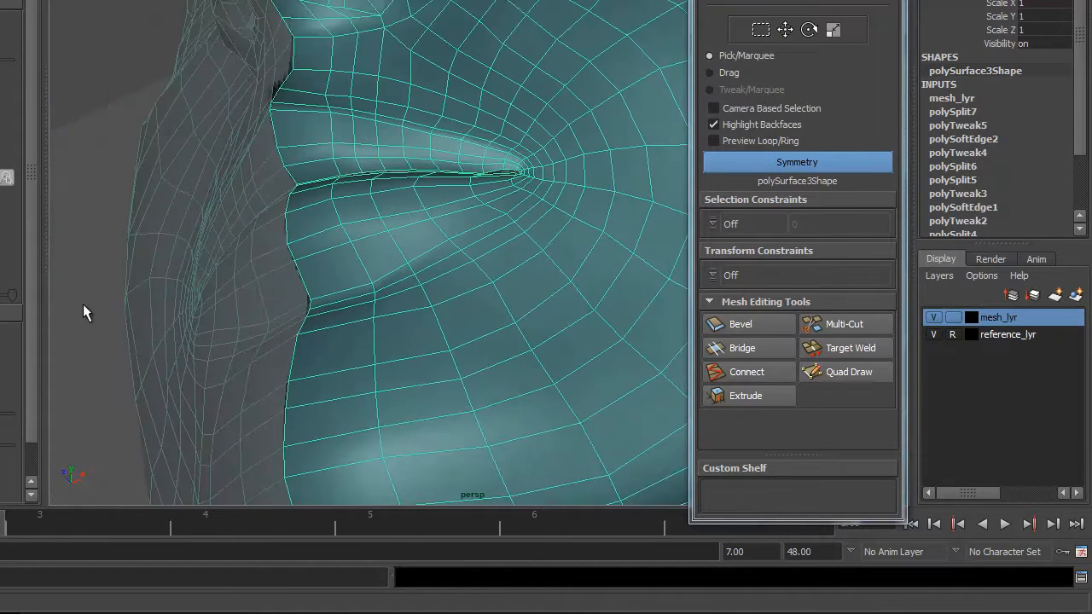
click(83, 304)
alt+drag(418, 296, 422, 162)
click(934, 334)
alt+drag(478, 303, 485, 185)
scroll(658, 182, up, 5)
click(547, 177)
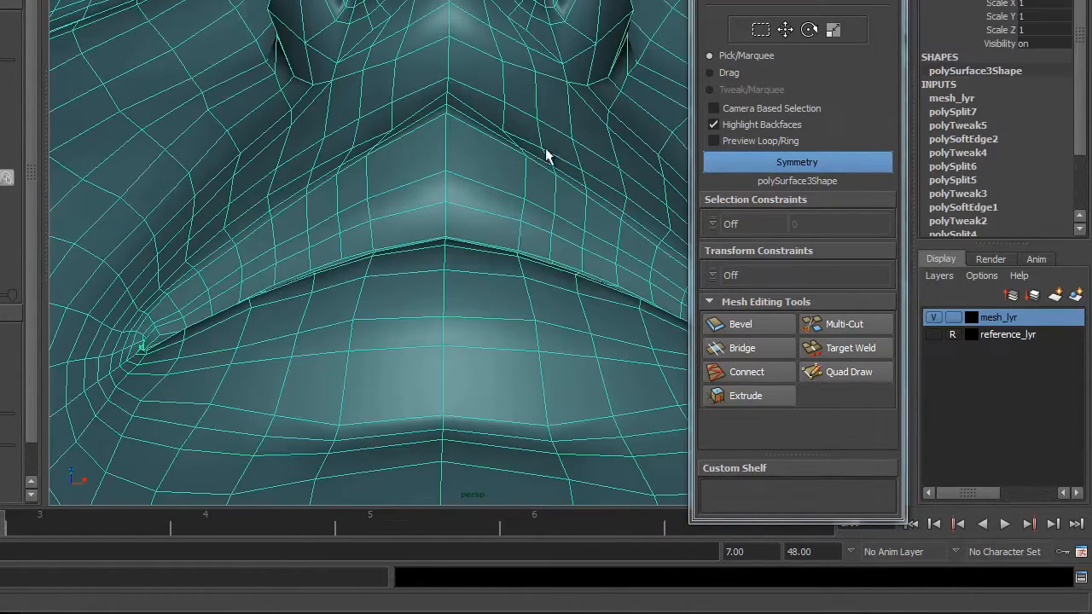
In vertex mode, lower the center vertices of the upper lip border and pull the neighboring vertices inward to form the cupid's bow
alt+drag(545, 152, 500, 195)
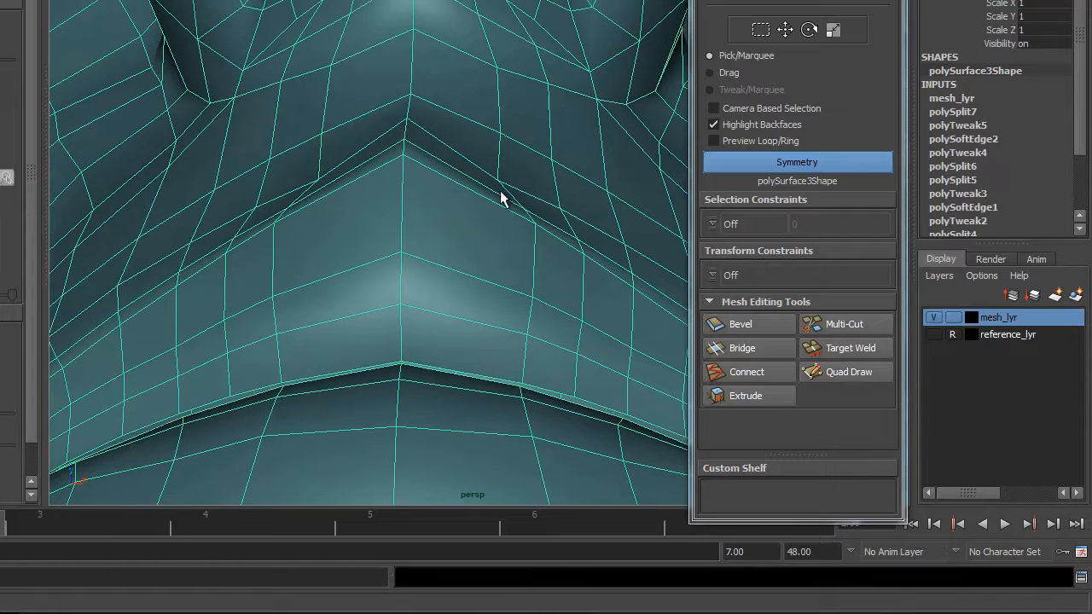
key(w)
key(F9)
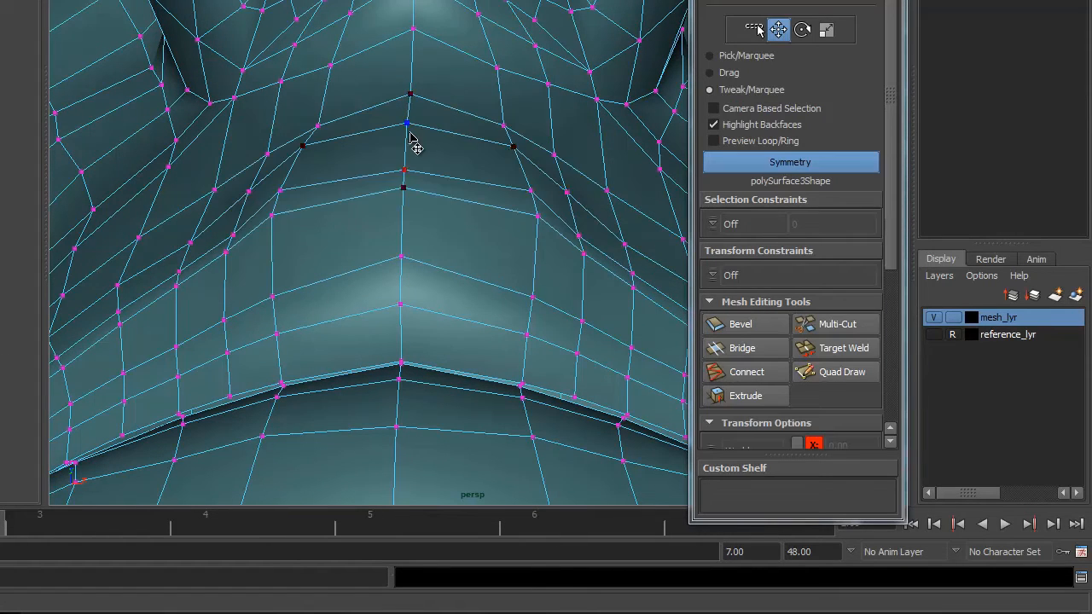
drag(408, 134, 404, 200)
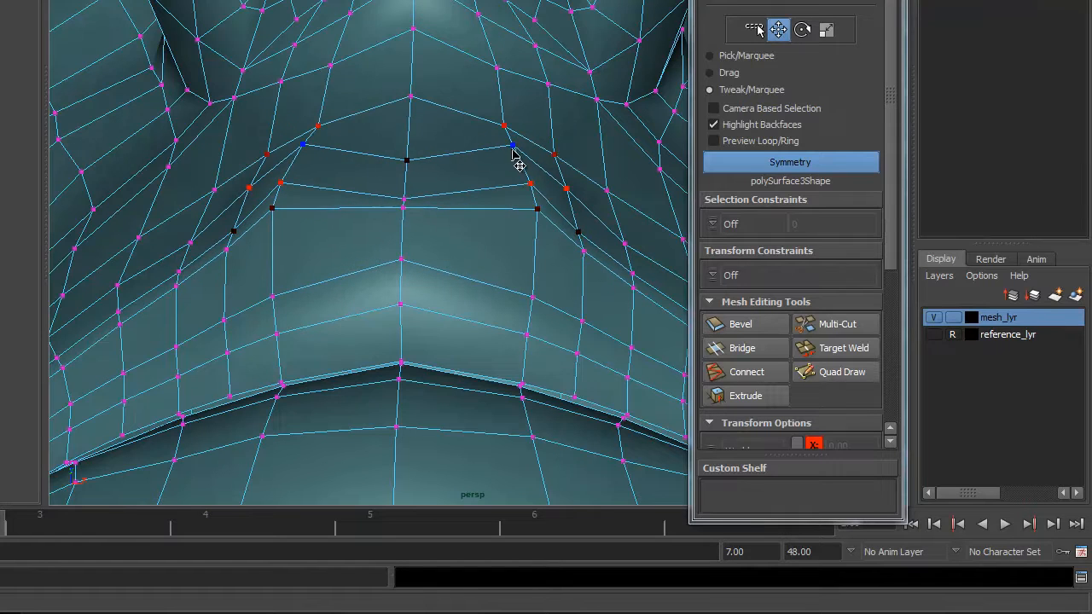
drag(514, 152, 504, 120)
drag(522, 180, 500, 188)
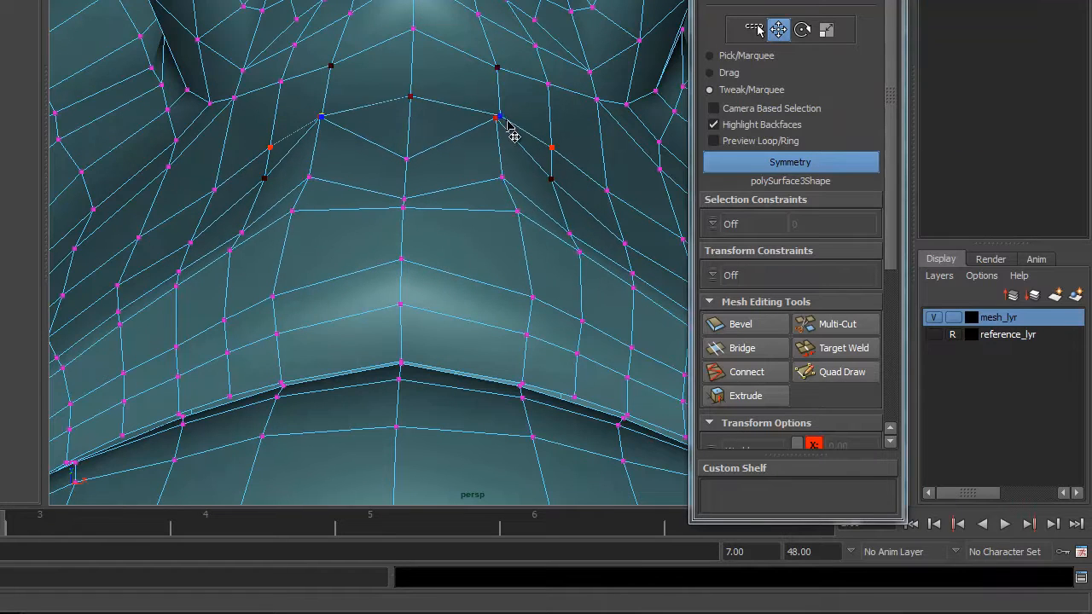
Raise the cupid's bow peaks and the upper lip vertices below them, and adjust the vertices beside the philtrum
drag(500, 117, 488, 99)
drag(517, 213, 516, 198)
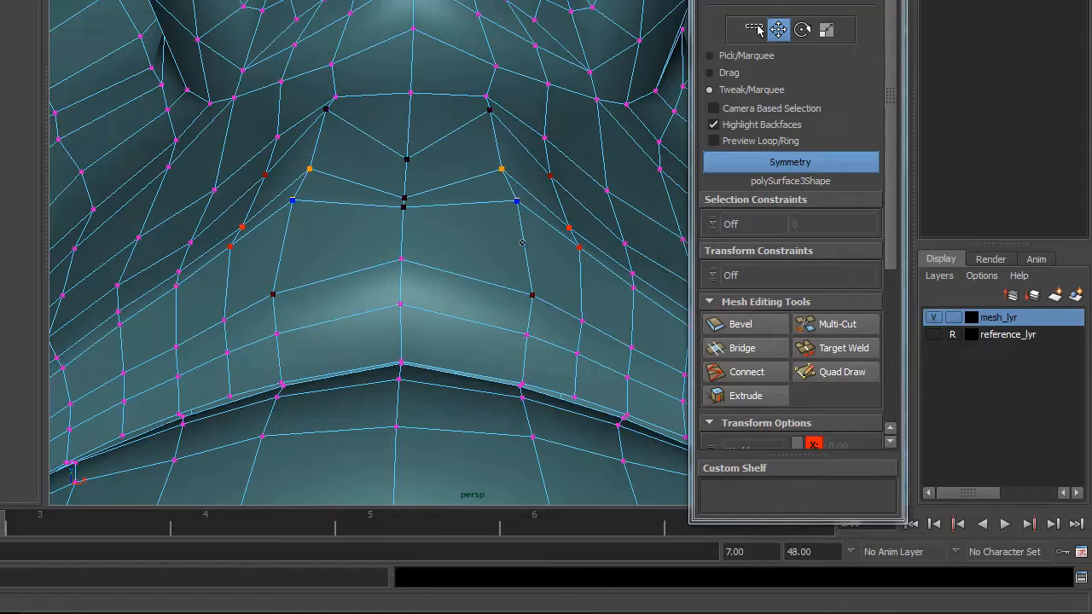
drag(531, 297, 526, 269)
drag(393, 260, 402, 245)
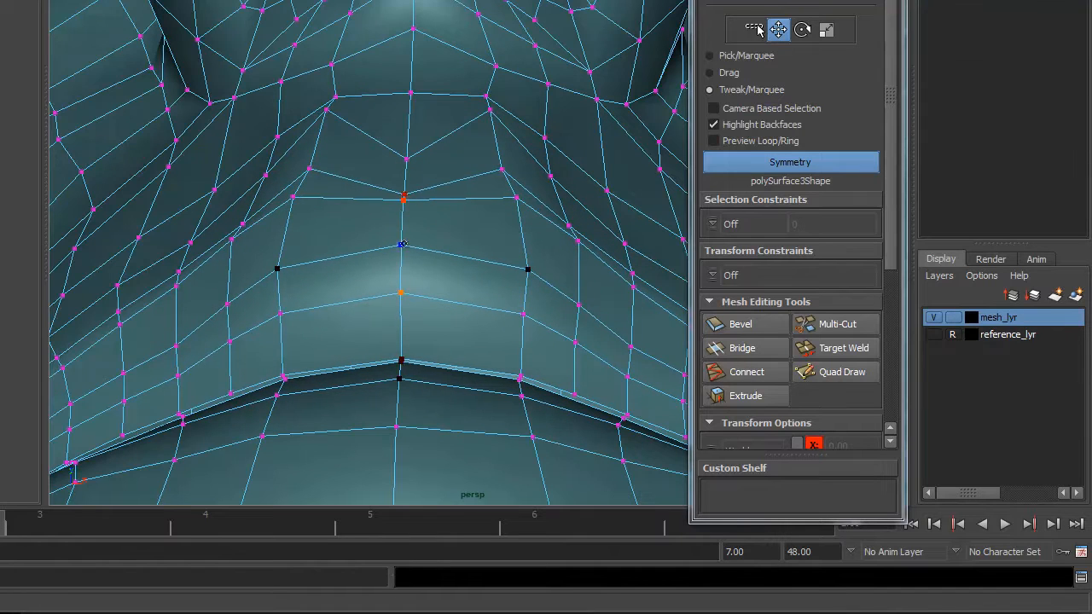
drag(571, 225, 563, 205)
drag(547, 140, 546, 139)
Adjust the philtrum and upper lip border vertices from the side to refine the profile above the lip
alt+drag(571, 207, 452, 253)
alt+right_drag(452, 249, 512, 191)
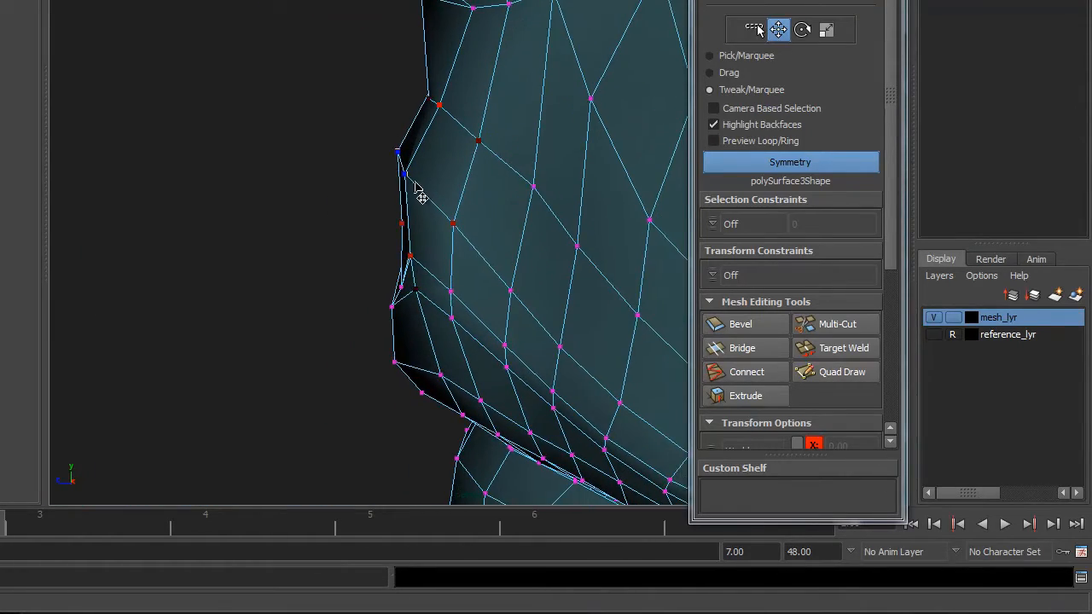
drag(409, 176, 411, 182)
drag(423, 226, 426, 198)
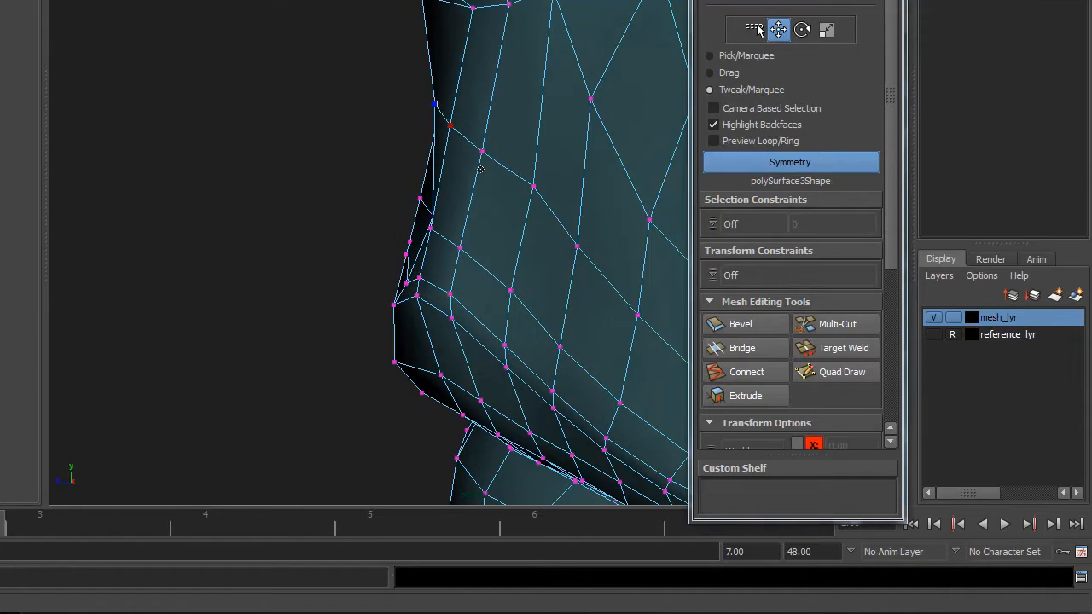
Switch to the side view and show the reference_lyr layer behind the upper lip profile
key(space)
drag(563, 173, 558, 186)
alt+drag(533, 136, 547, 199)
alt+middle_drag(547, 199, 571, 234)
click(932, 335)
alt+middle_drag(465, 99, 566, 244)
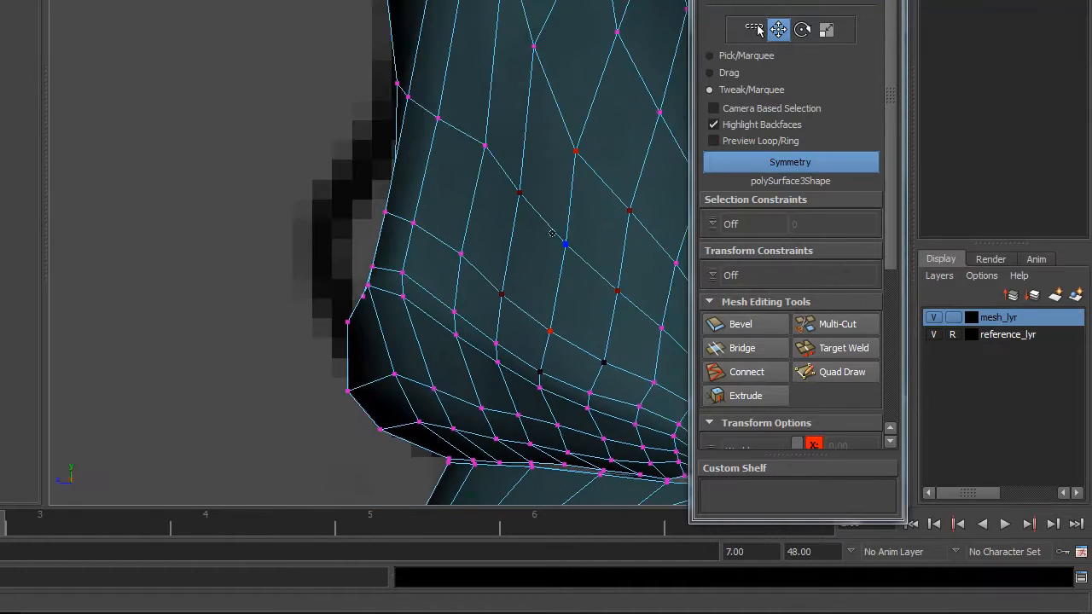
alt+right_drag(435, 229, 501, 238)
alt+middle_drag(317, 325, 361, 281)
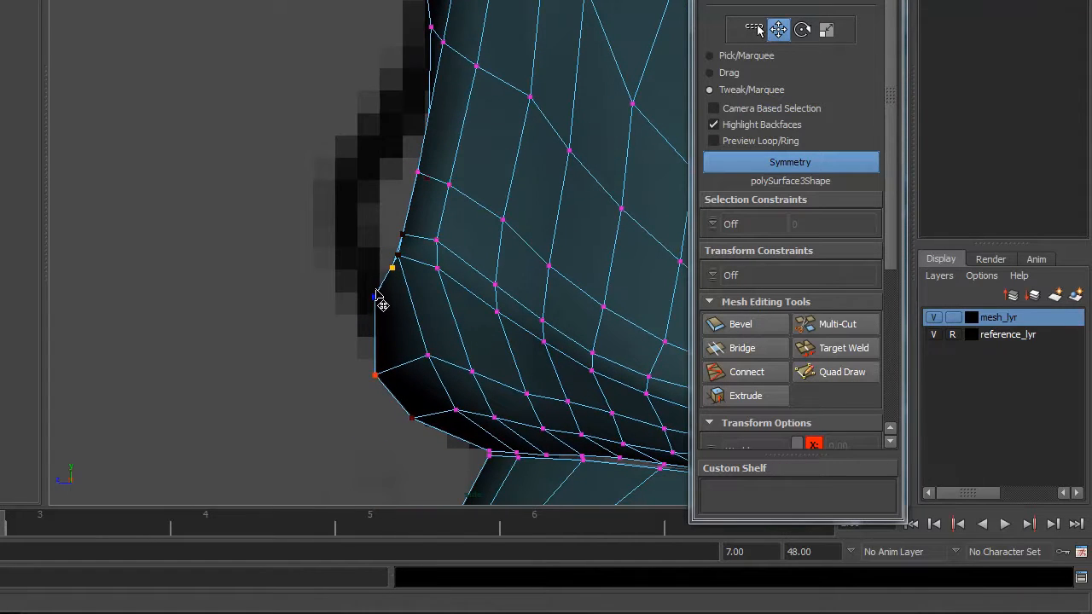
Move the upper lip's profile vertices in wireframe display to follow the lip outline on the reference image
drag(375, 295, 360, 241)
key(4)
drag(424, 176, 359, 151)
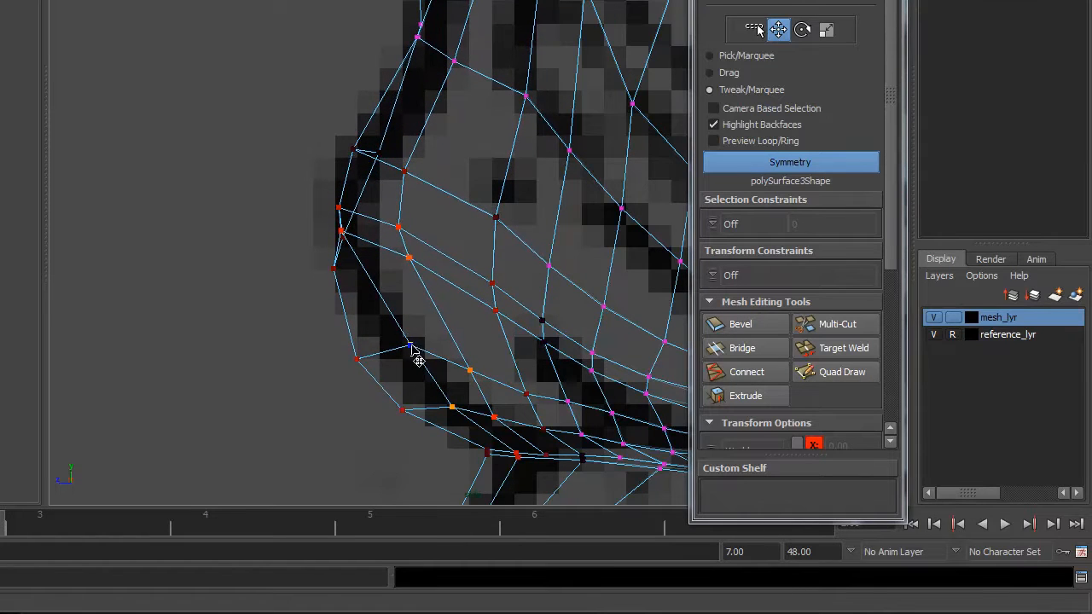
alt+middle_drag(397, 327, 411, 224)
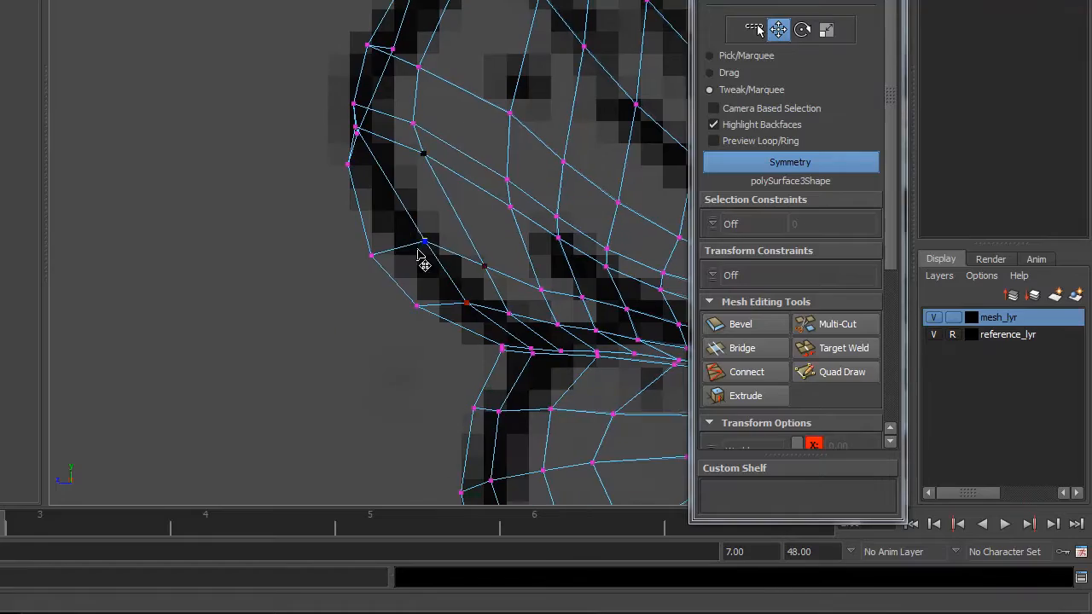
drag(423, 242, 408, 261)
alt+middle_drag(474, 150, 479, 227)
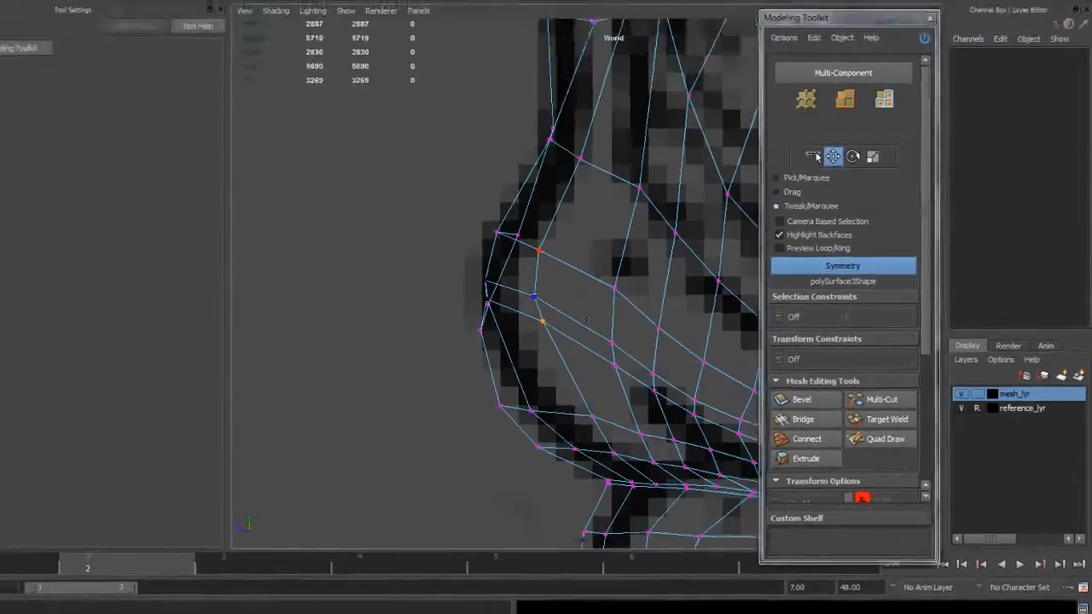
Return to the perspective view with shaded display, facing the upper lip and philtrum
key(space)
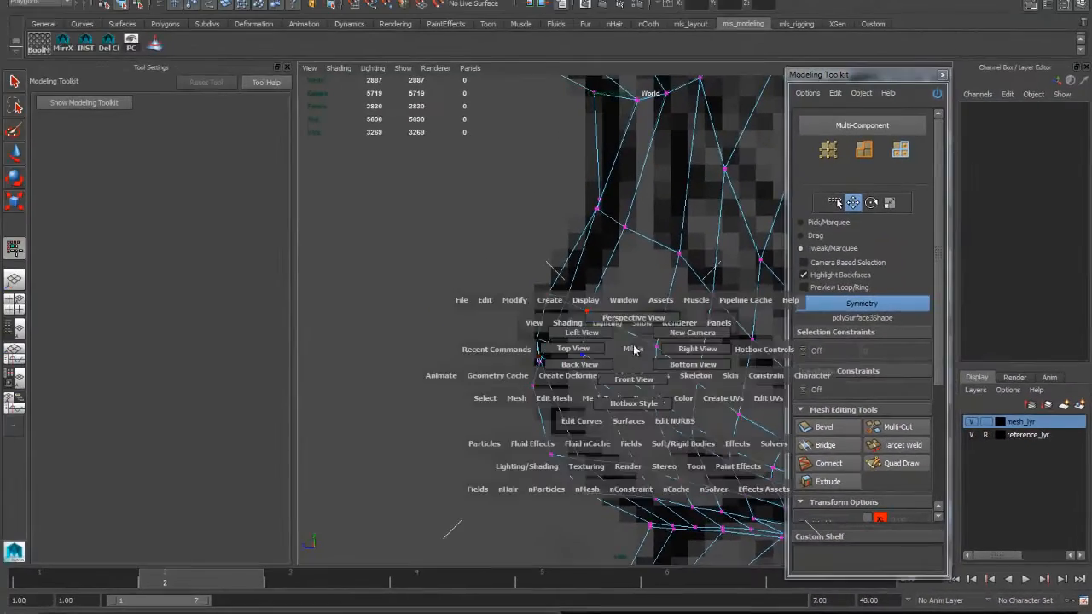
drag(634, 331, 634, 322)
alt+drag(619, 363, 733, 349)
alt+right_drag(734, 349, 634, 343)
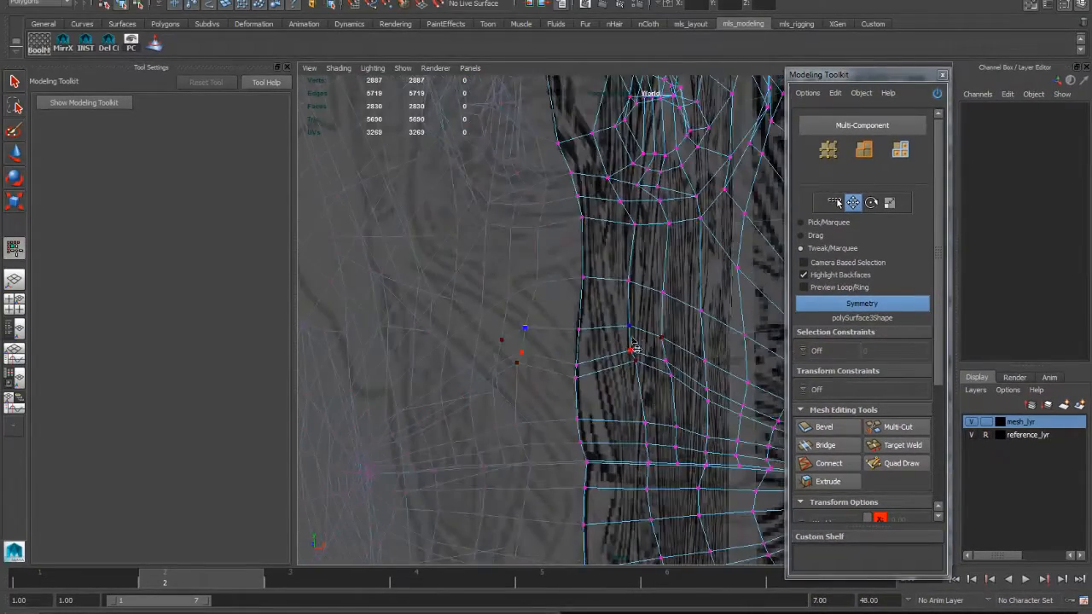
key(5)
alt+drag(661, 336, 652, 316)
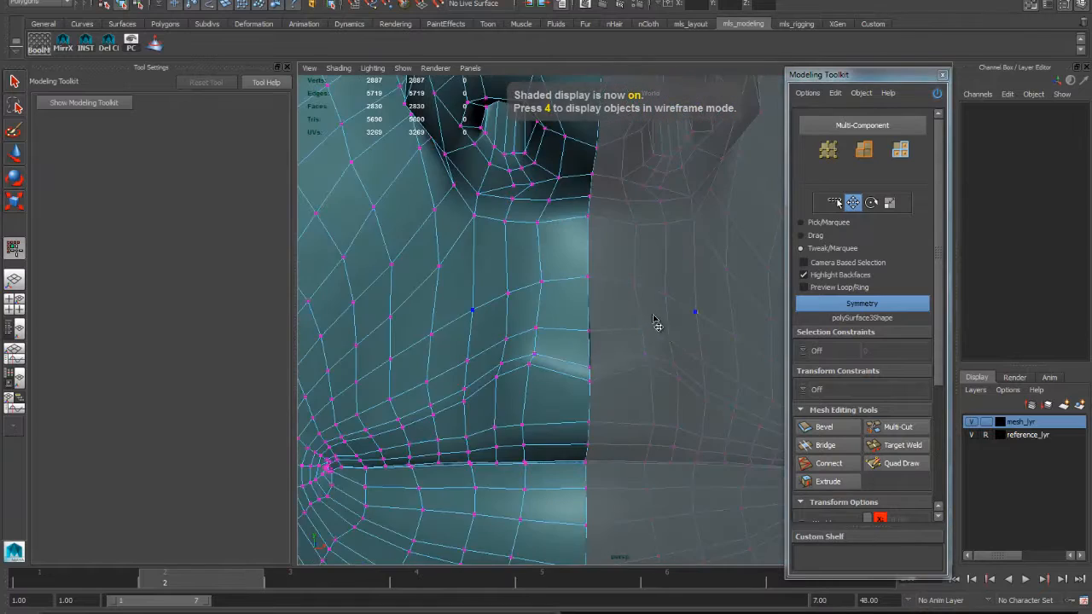
Hide the reference_lyr layer and frame the nose and both halves of the mouth
alt+right_drag(661, 322, 685, 328)
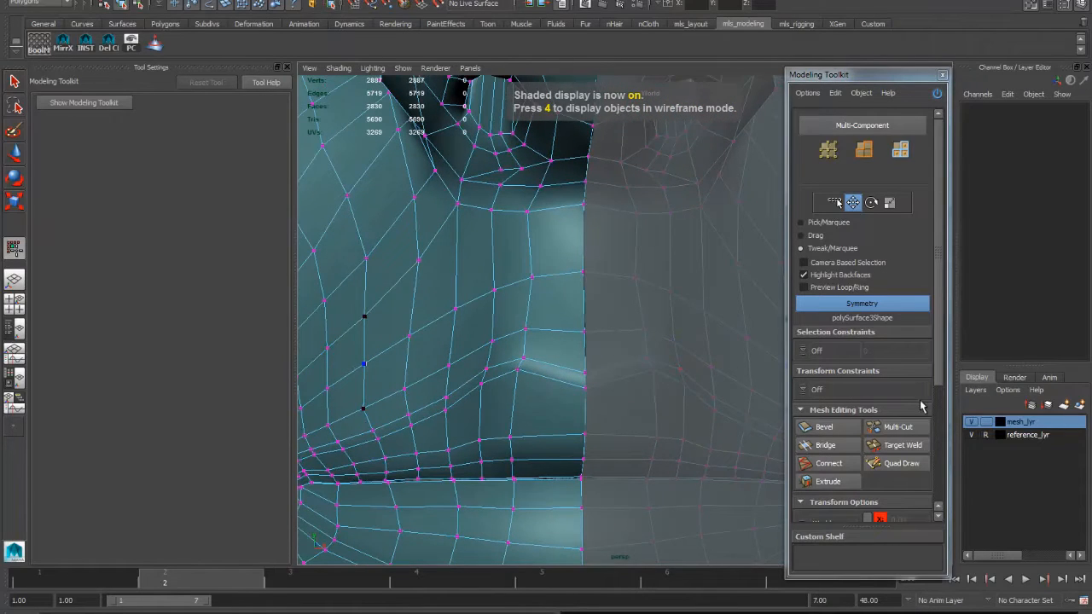
click(971, 436)
alt+right_drag(682, 373, 537, 375)
click(970, 435)
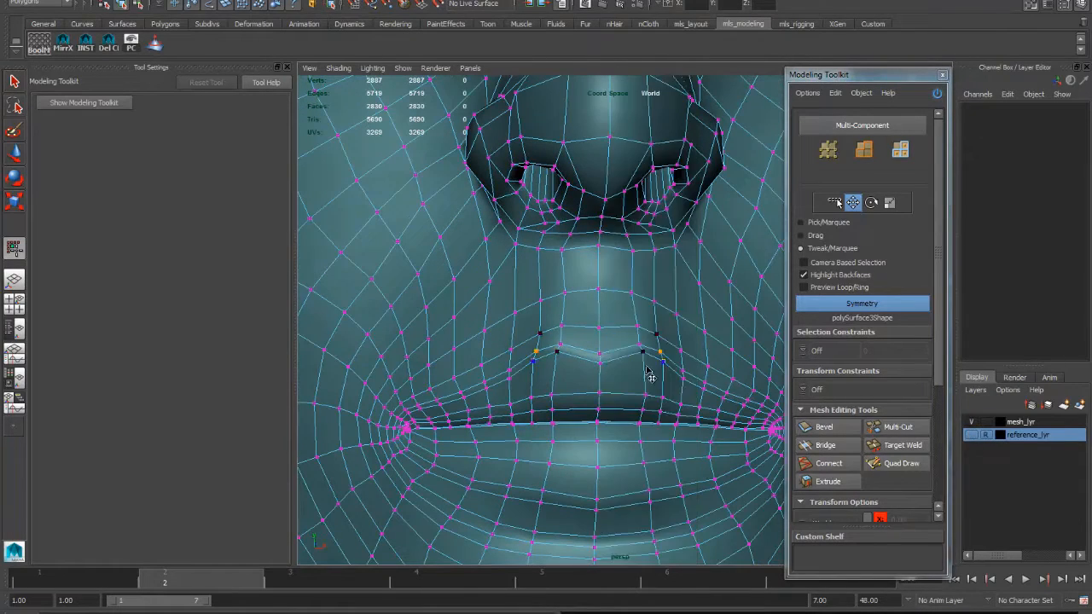
Return the head to object mode and examine the shaded philtrum, cupid's bow and lips
key(q)
click(652, 350)
right_drag(638, 343, 603, 347)
alt+drag(603, 346, 683, 321)
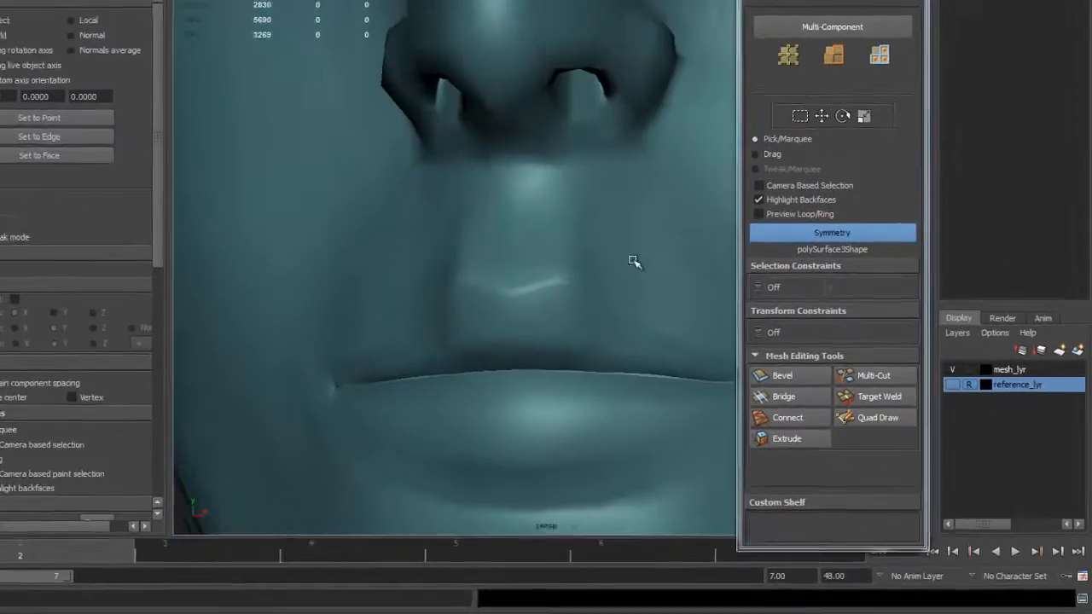
alt+drag(556, 187, 495, 205)
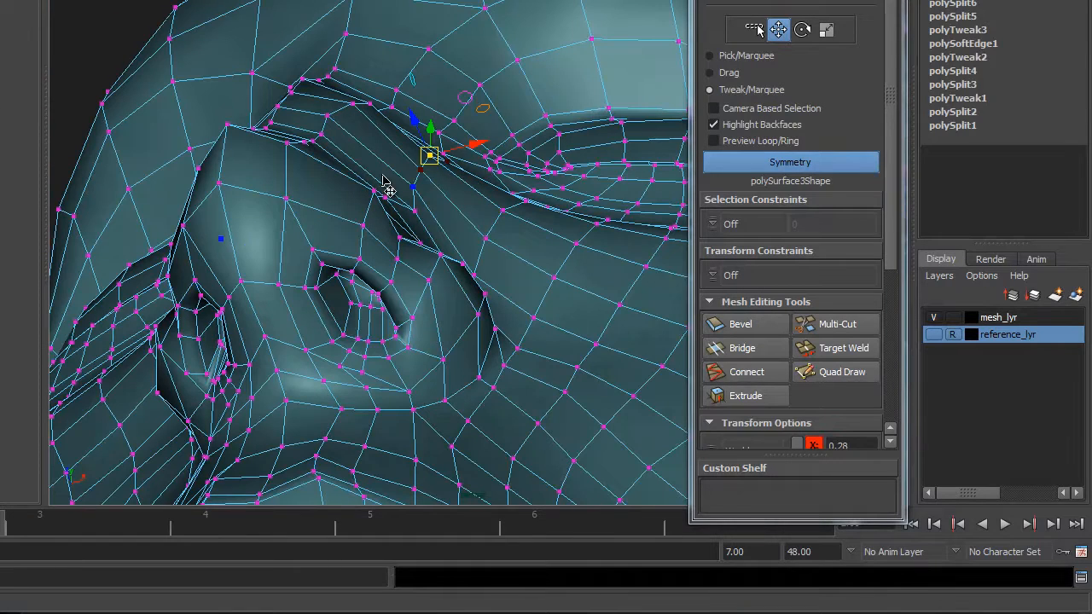
Reposition the symmetrical vertices between the side of the nose and the inner eye corner to smooth the socket's transition
click(496, 204)
click(437, 180)
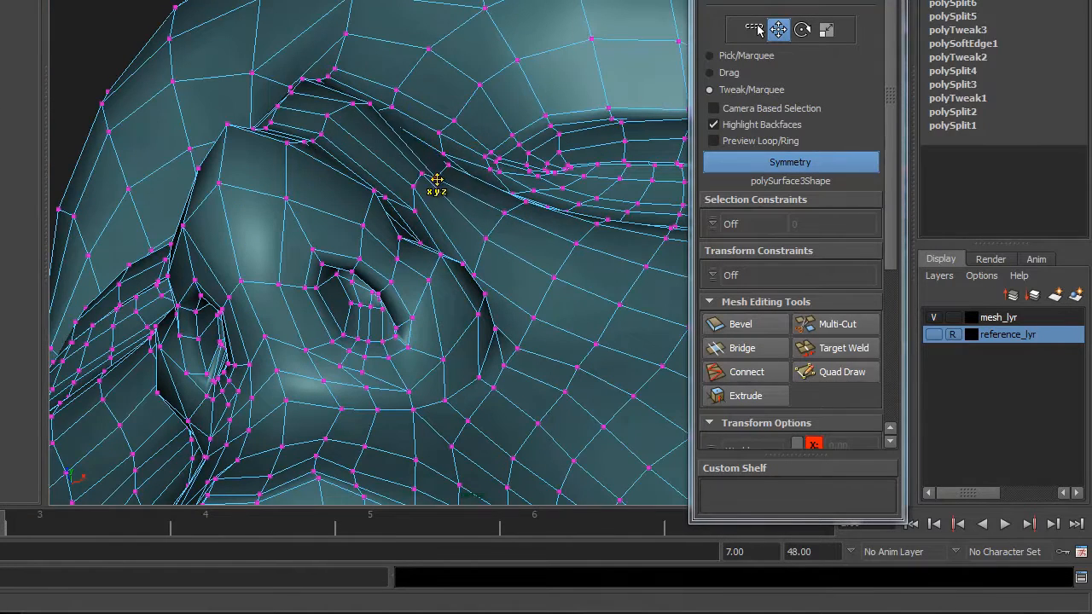
click(435, 163)
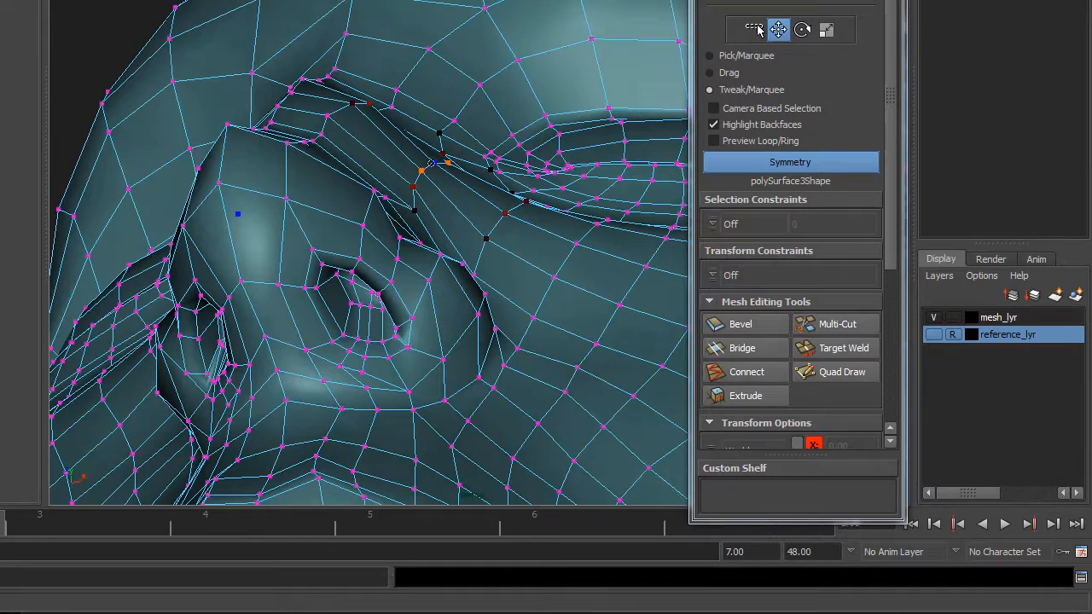
click(438, 179)
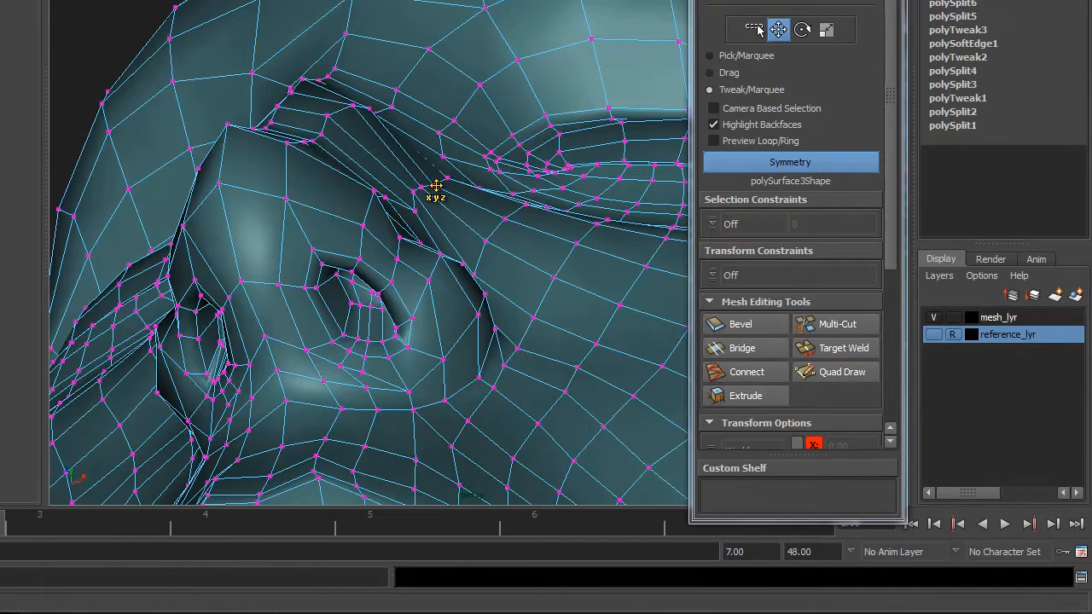
mouse_move(436, 185)
mouse_down()
mouse_move(449, 190)
mouse_move(419, 200)
mouse_move(445, 227)
mouse_move(432, 200)
mouse_up()
drag(418, 244, 424, 215)
alt+drag(415, 128, 444, 146)
drag(447, 207, 455, 206)
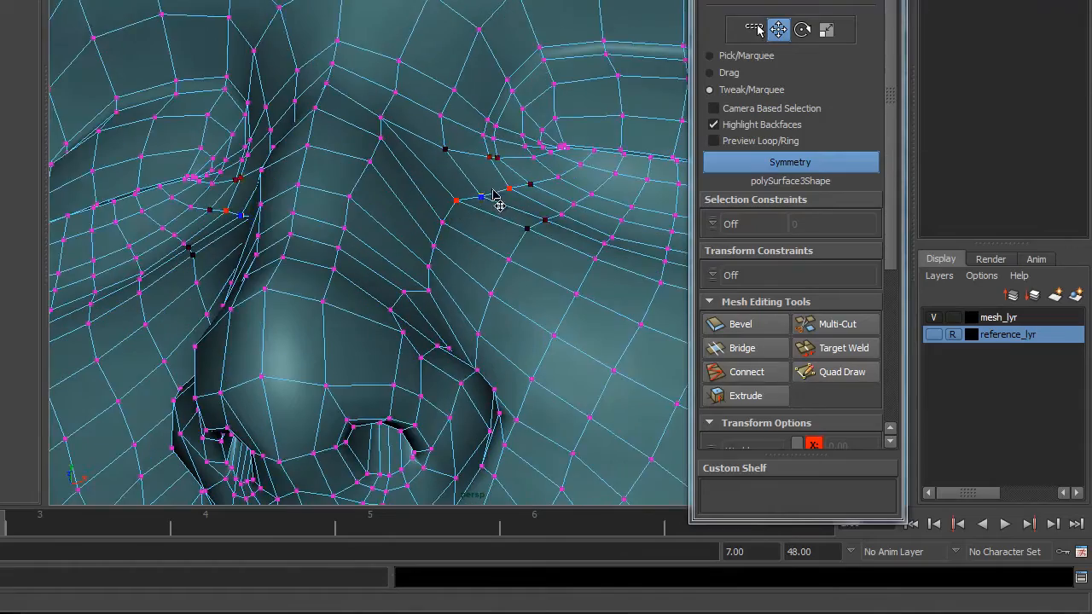
Move the vertices along both sides of the nose bridge to even out the edge flow toward the inner eye corners
alt+drag(454, 157, 403, 136)
drag(380, 122, 443, 123)
drag(411, 104, 408, 116)
drag(405, 111, 414, 112)
drag(406, 85, 419, 85)
mouse_move(413, 110)
mouse_down()
mouse_move(401, 145)
mouse_move(414, 128)
mouse_up()
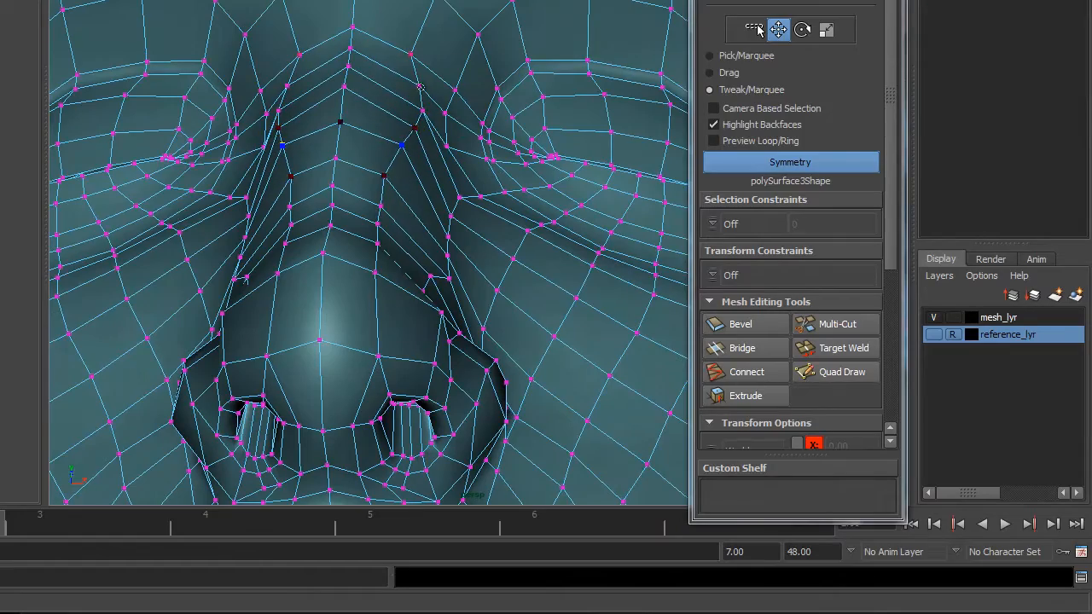
drag(419, 85, 470, 168)
Return the head to object mode and review the reshaped nose bridge and inner eye area
key(b)
alt+right_drag(470, 169, 310, 175)
alt+drag(511, 133, 515, 213)
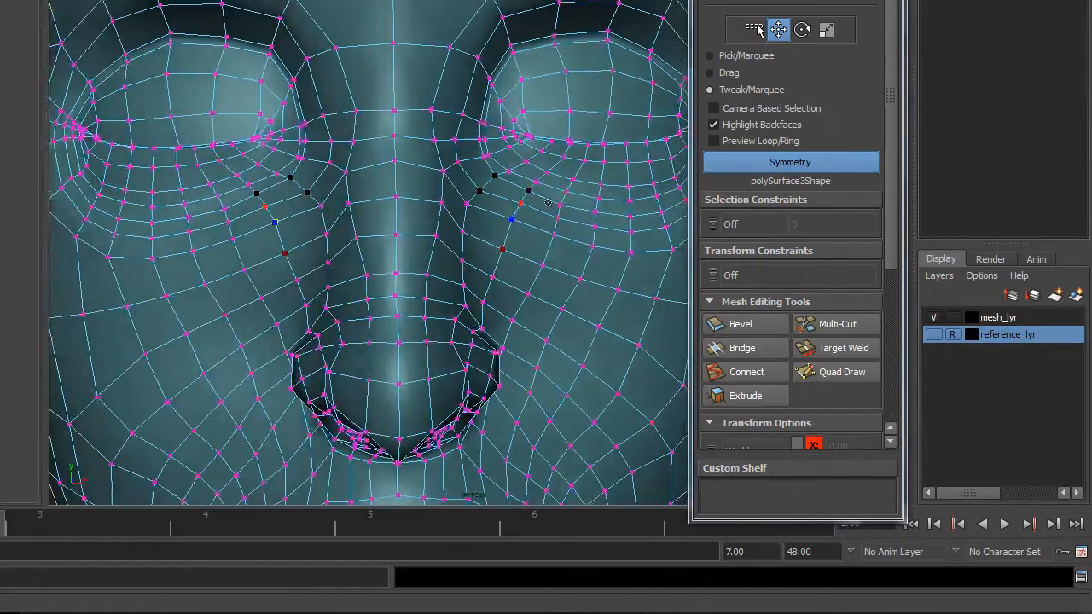
alt+right_drag(514, 214, 458, 146)
alt+middle_drag(459, 146, 435, 92)
right_drag(510, 195, 555, 162)
alt+drag(587, 197, 669, 239)
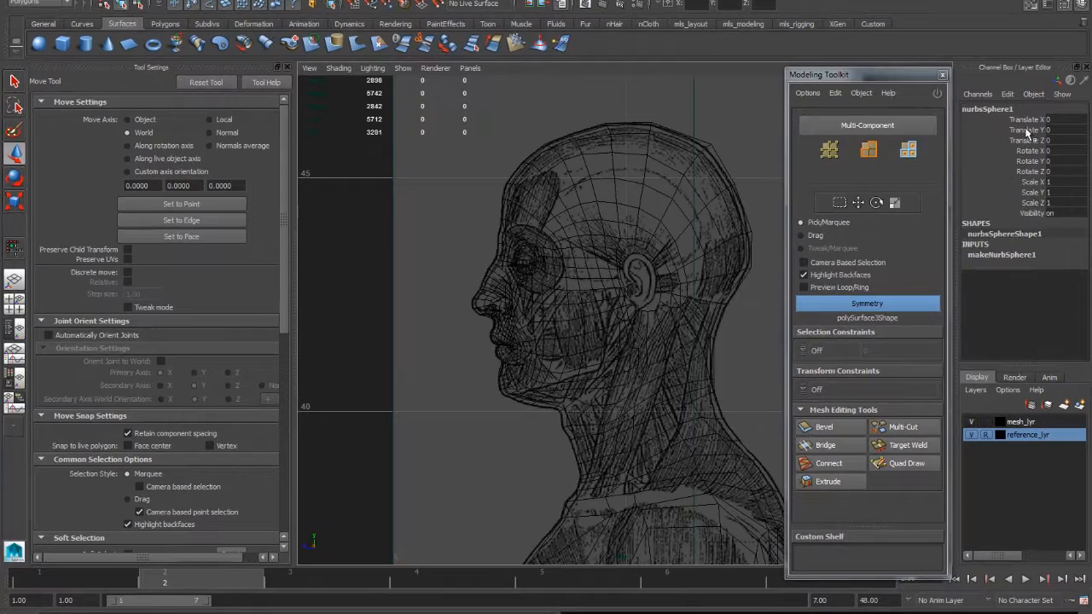
Set the NURBS sphere's Translate Y to 45, and lower it to eye level at about 43.107
drag(1027, 130, 1027, 120)
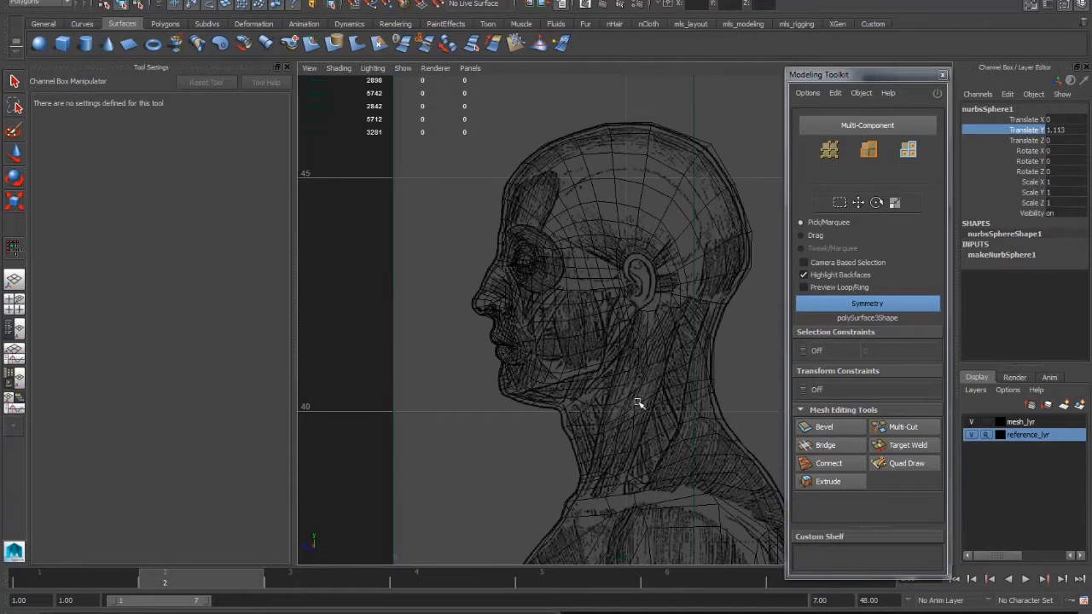
double_click(1058, 129)
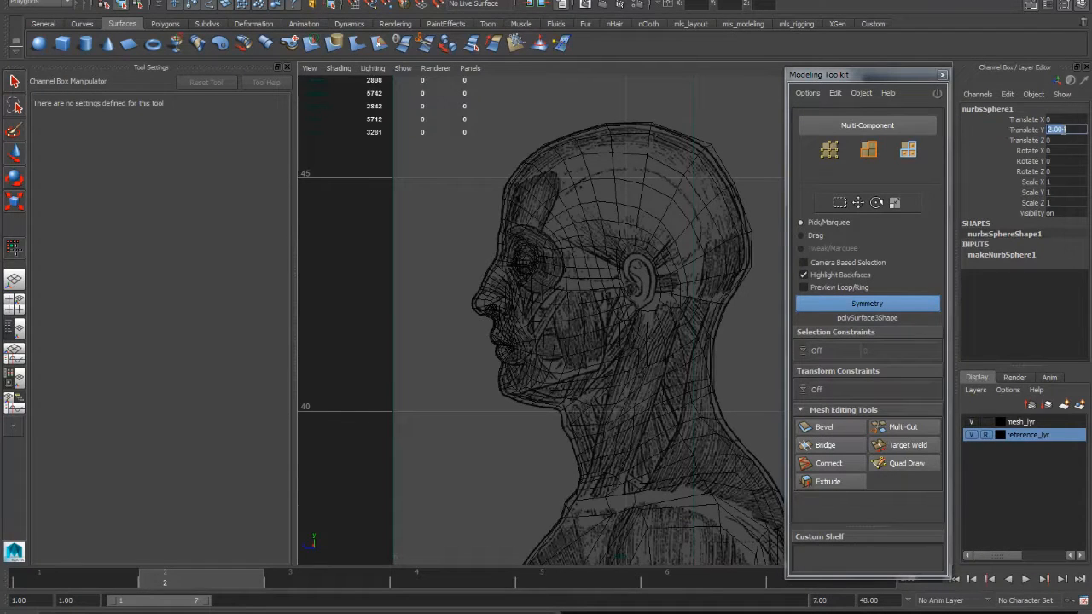
text(45)
key(Return)
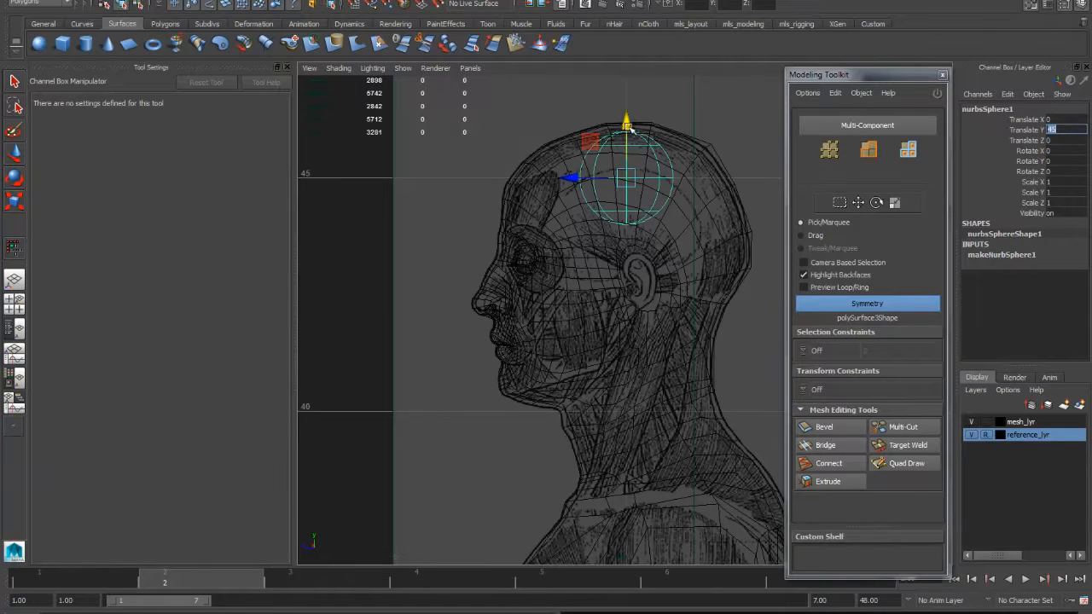
drag(628, 128, 616, 215)
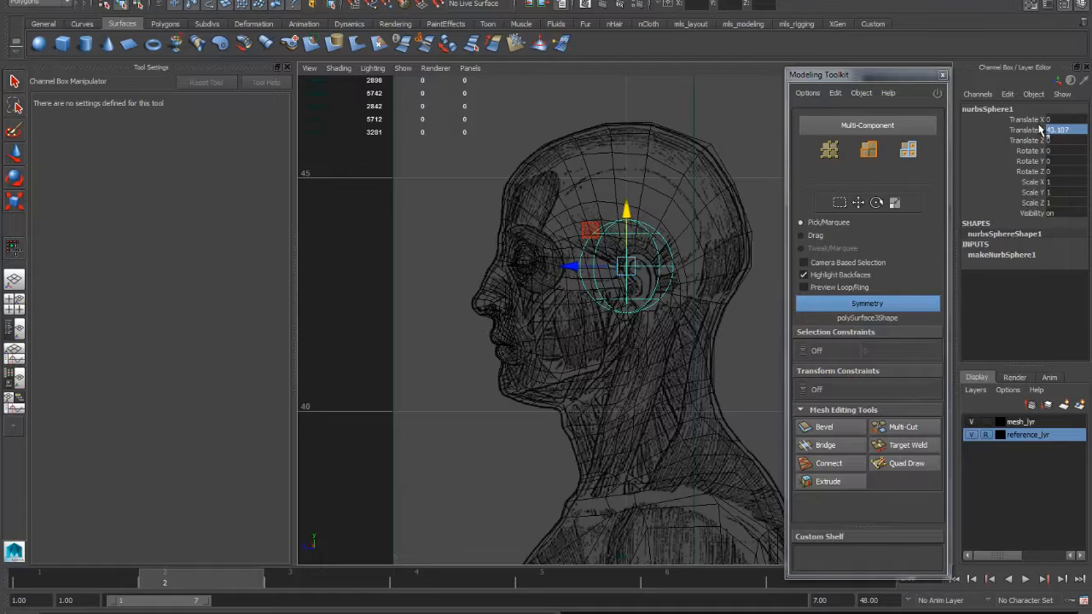
Set the sphere's Rotate X to 90 and move it forward toward the eye socket, to a Translate Z of about 1.37
alt+right_drag(570, 290, 716, 338)
alt+middle_drag(592, 280, 629, 327)
alt+right_drag(629, 327, 738, 363)
alt+middle_drag(636, 344, 635, 383)
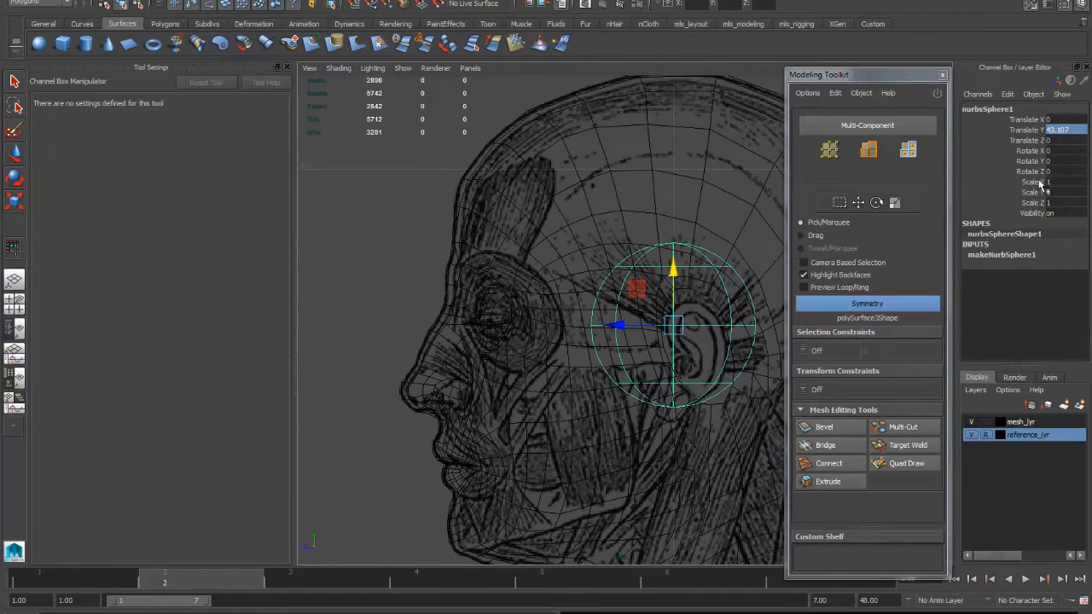
click(1066, 151)
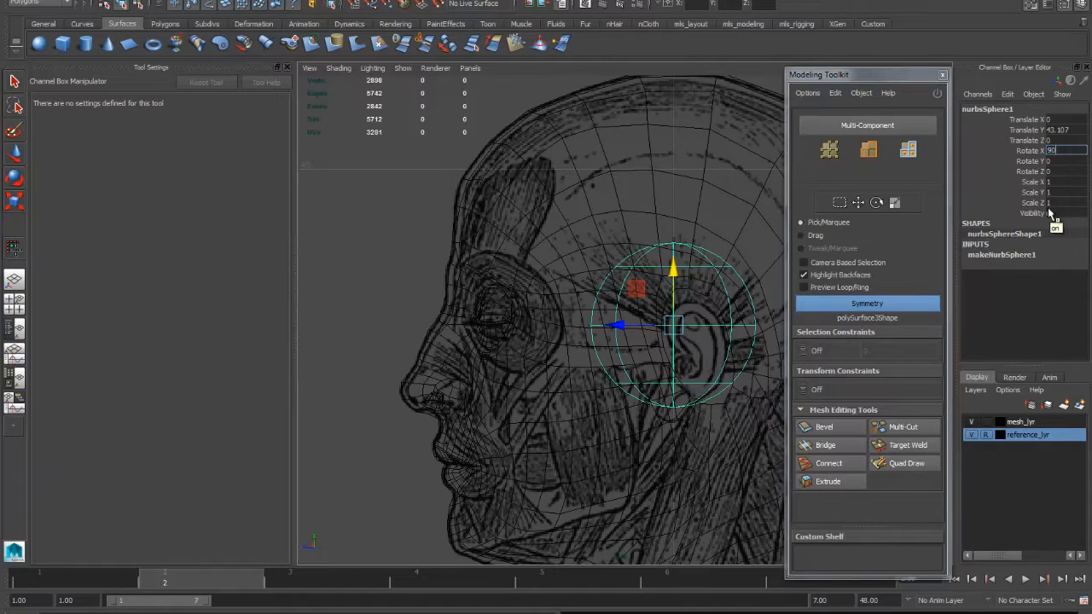
text(90)
key(Return)
middle_drag(633, 353, 502, 353)
scroll(503, 353, up, 3)
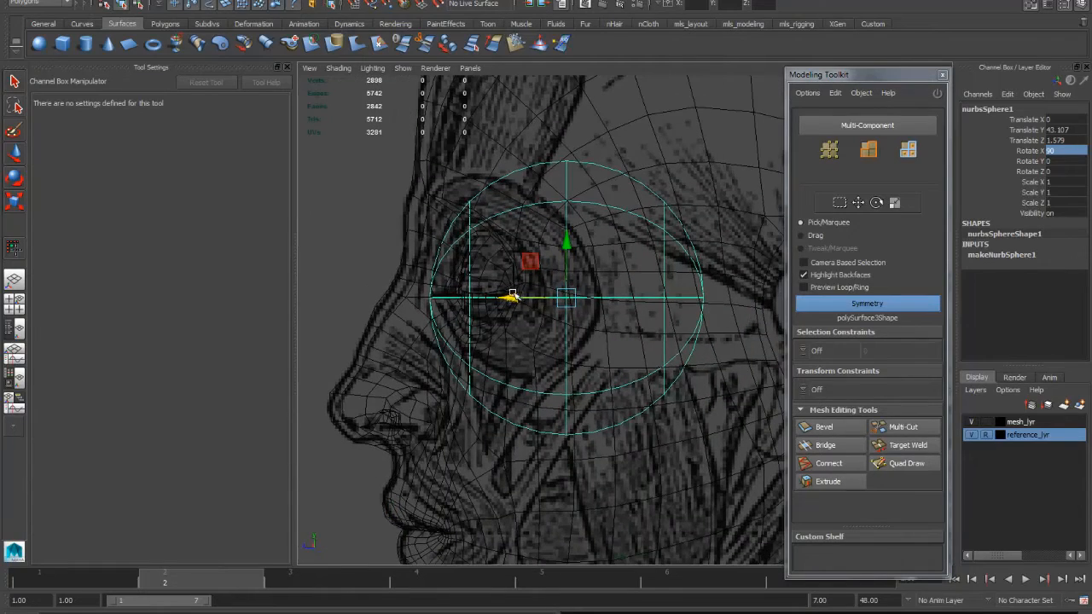
drag(513, 294, 543, 296)
Scale the sphere uniformly to about 0.71 and move it forward and up to the eye on the side reference
alt+middle_drag(553, 298, 554, 330)
alt+right_drag(554, 330, 711, 347)
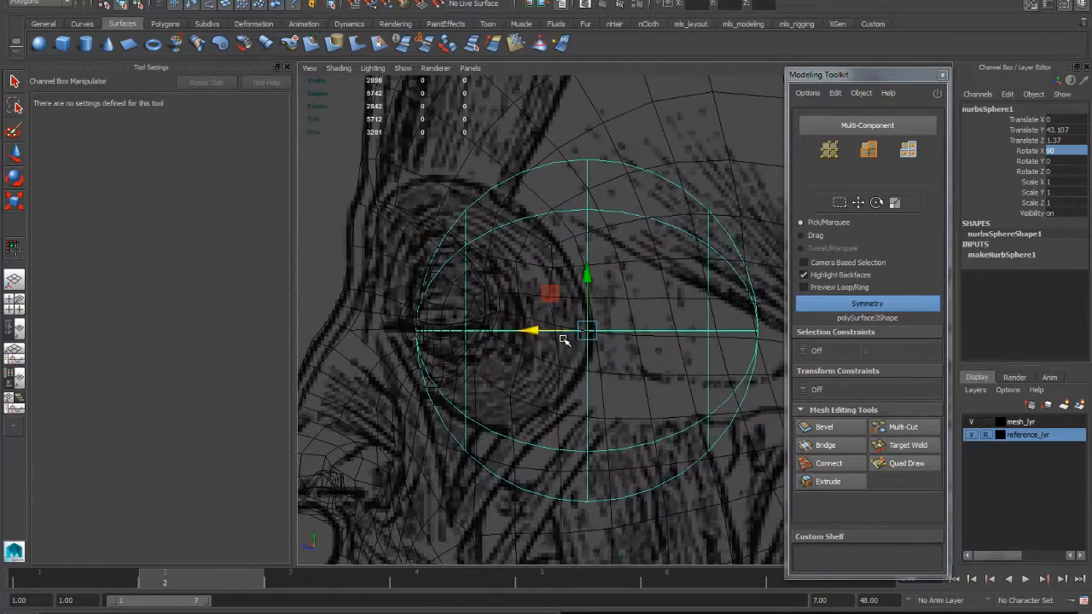
key(r)
drag(588, 333, 539, 341)
key(s)
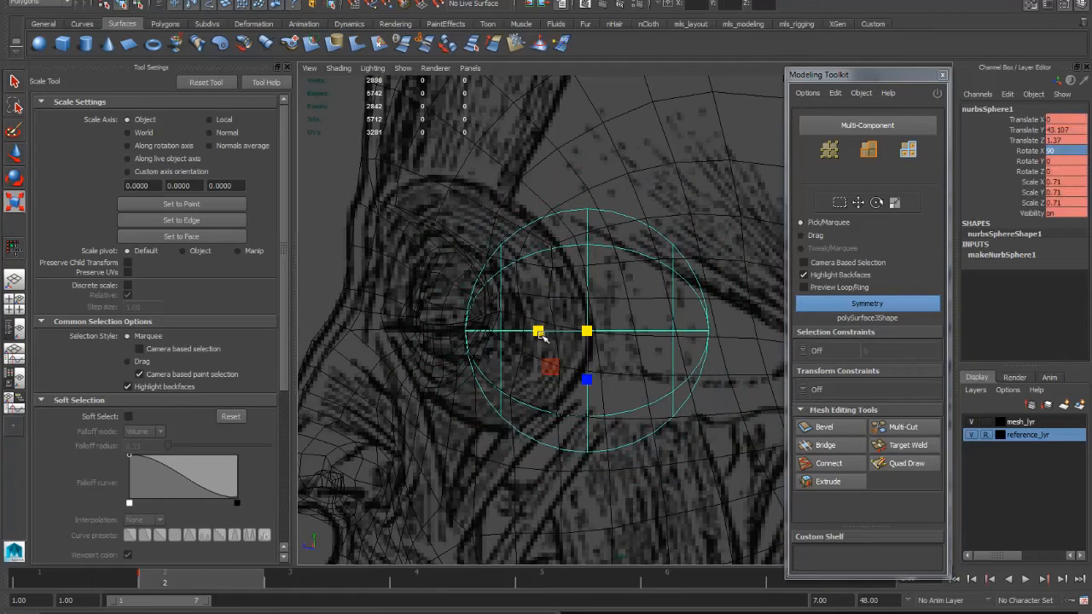
key(ctrl+z)
key(w)
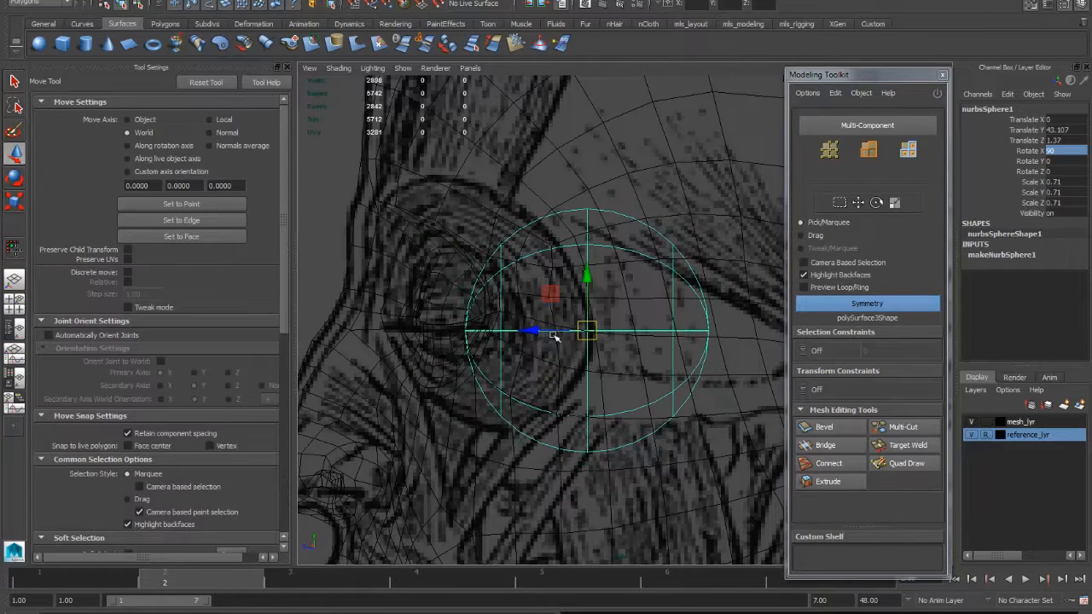
drag(545, 335, 534, 288)
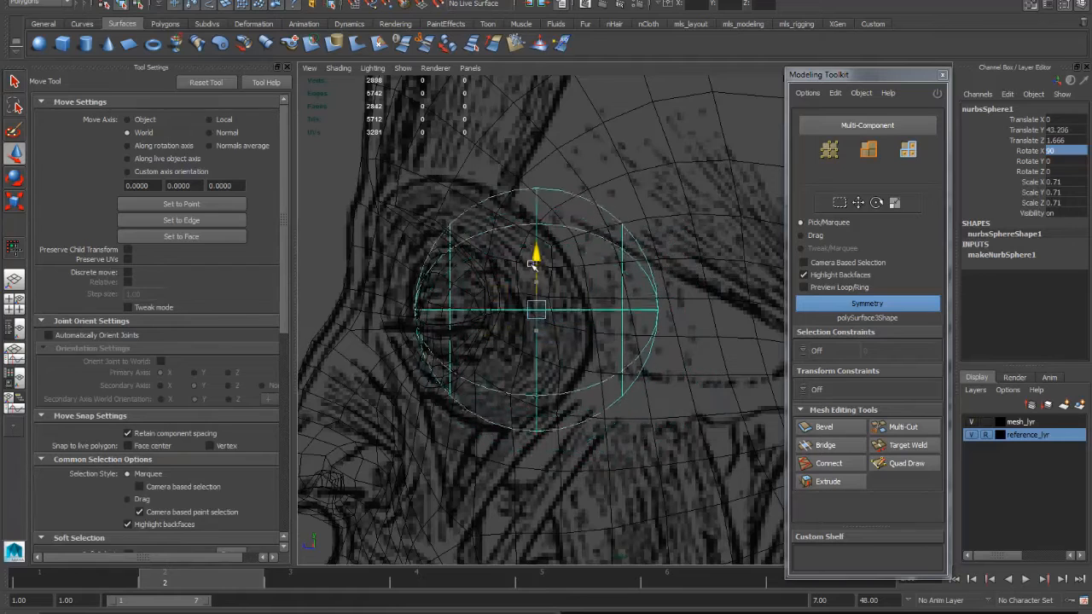
Scale the sphere uniformly to about 0.604 and move it forward to a Translate Z of about 1.791
key(e)
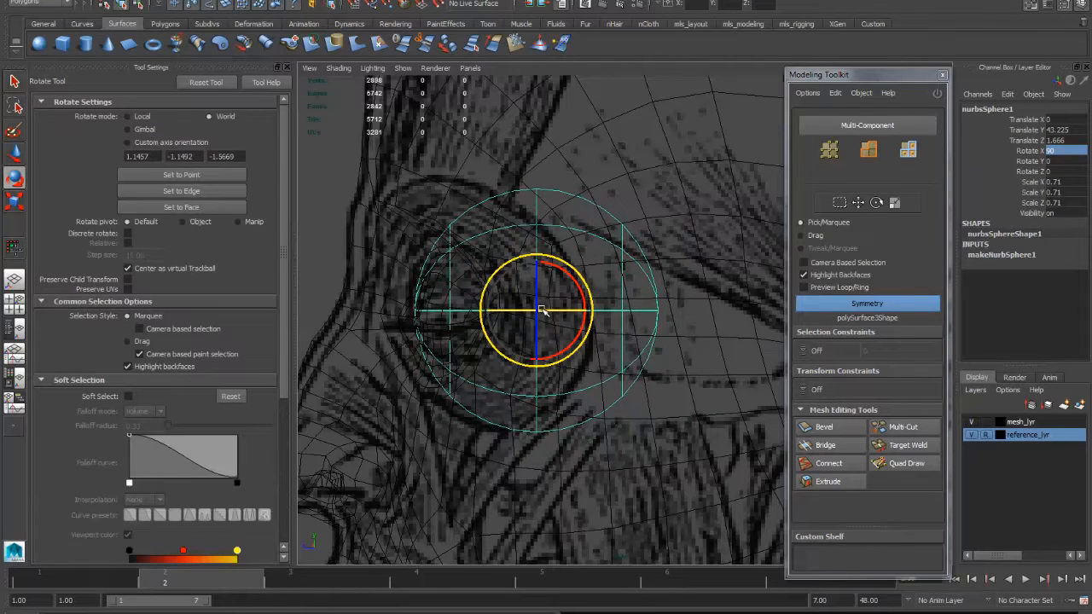
key(r)
drag(543, 307, 452, 310)
key(w)
Switch to the front view and move the sphere sideways onto the reference eye, to a Translate X of about 0.944
key(space)
drag(522, 321, 522, 353)
alt+middle_drag(521, 313, 504, 388)
alt+right_drag(504, 388, 631, 378)
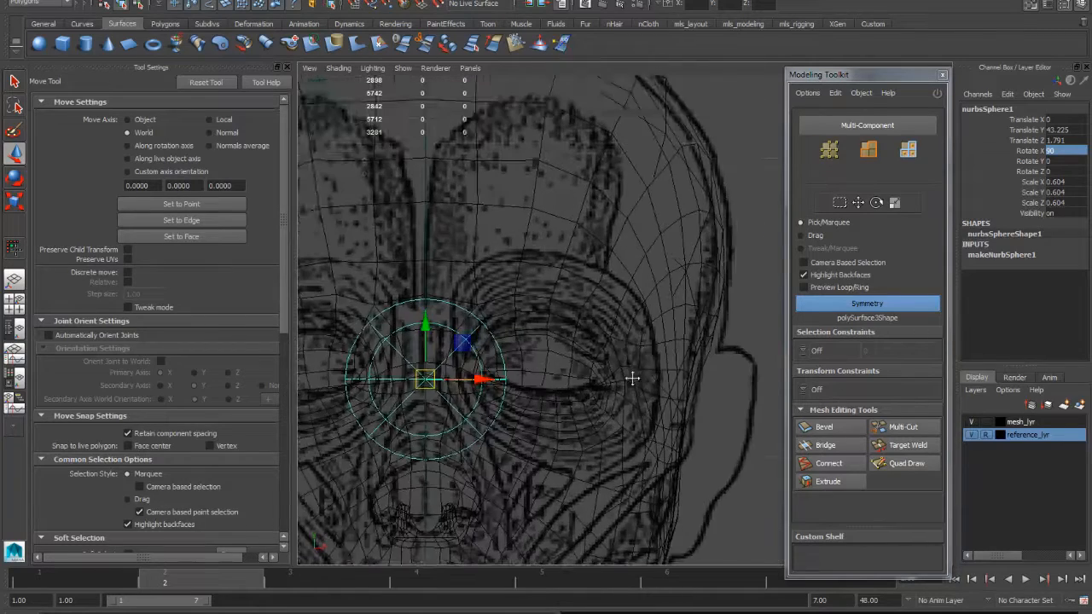
alt+middle_drag(631, 378, 690, 336)
drag(539, 338, 664, 339)
alt+middle_drag(682, 371, 580, 373)
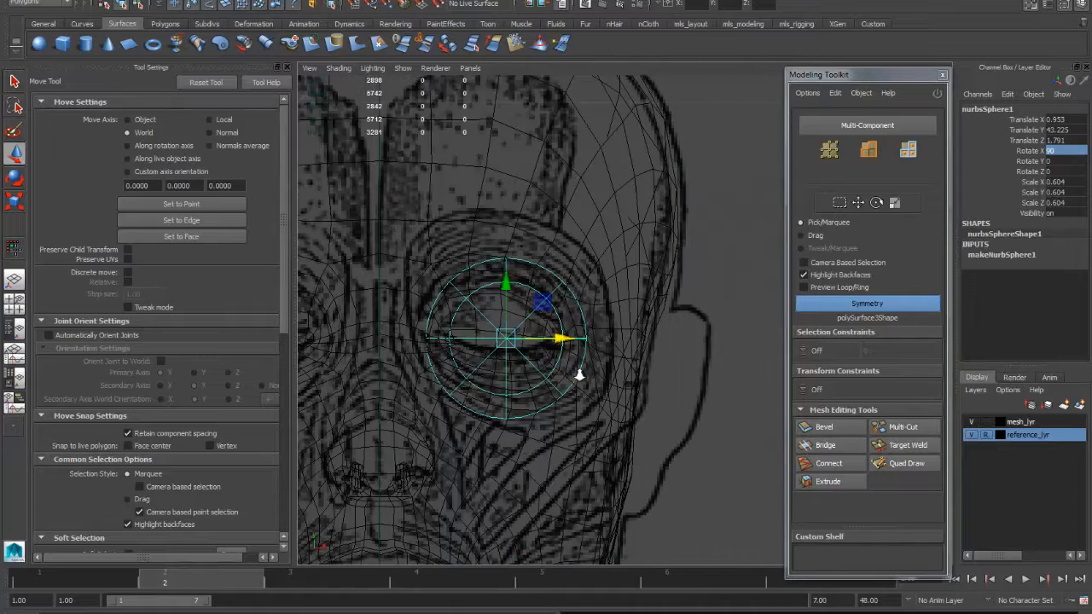
alt+right_drag(580, 373, 648, 358)
alt+middle_drag(609, 350, 648, 341)
drag(603, 336, 601, 337)
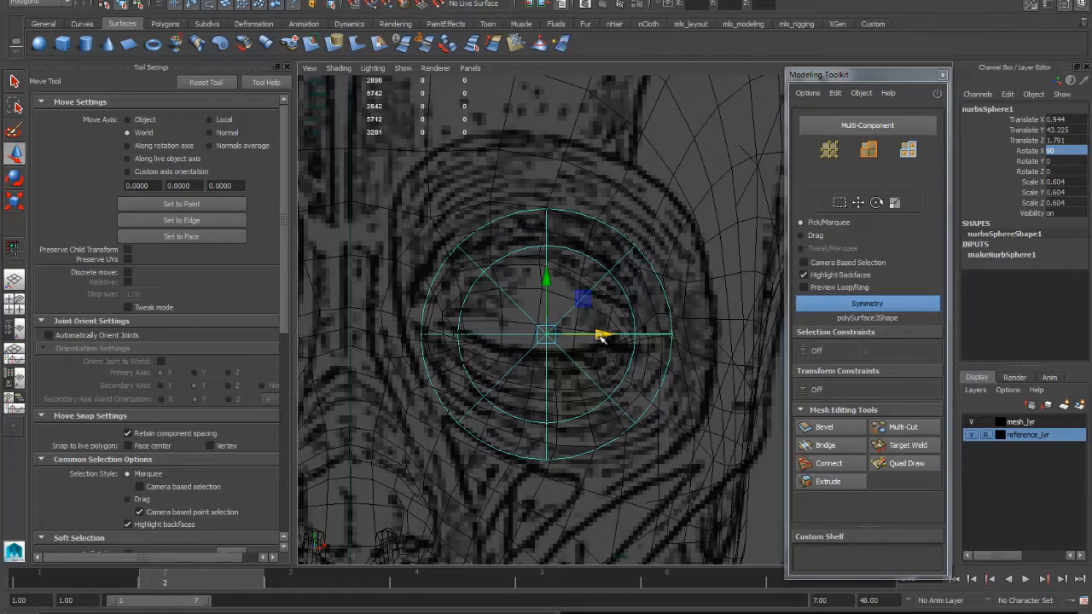
Switch back to the side view, scale the sphere to about 0.536 and move it forward to a Translate Z of about 1.852
key(space)
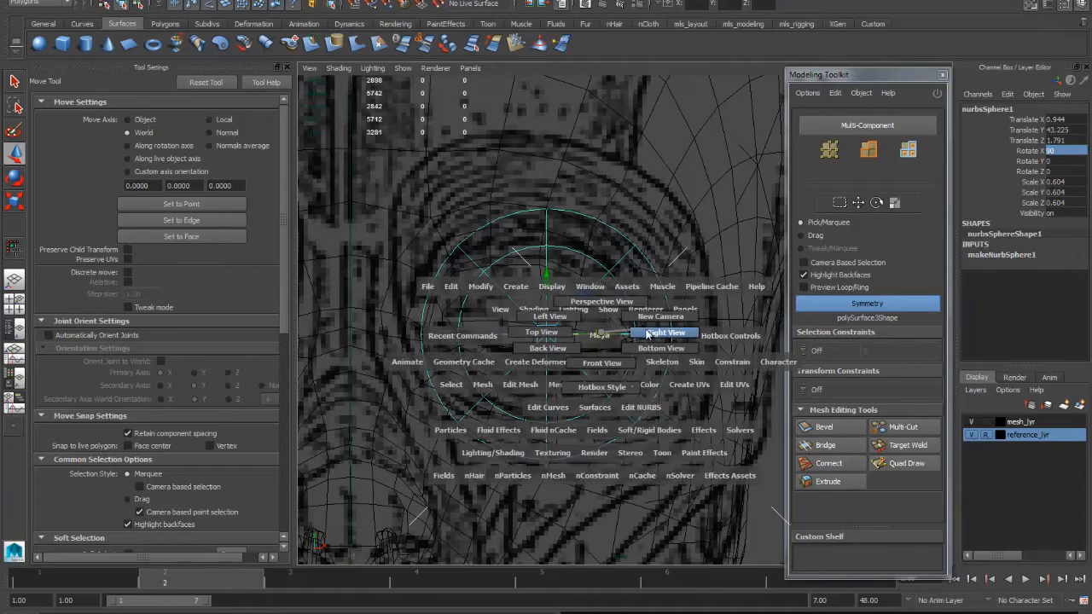
drag(599, 334, 645, 328)
alt+middle_drag(527, 320, 605, 329)
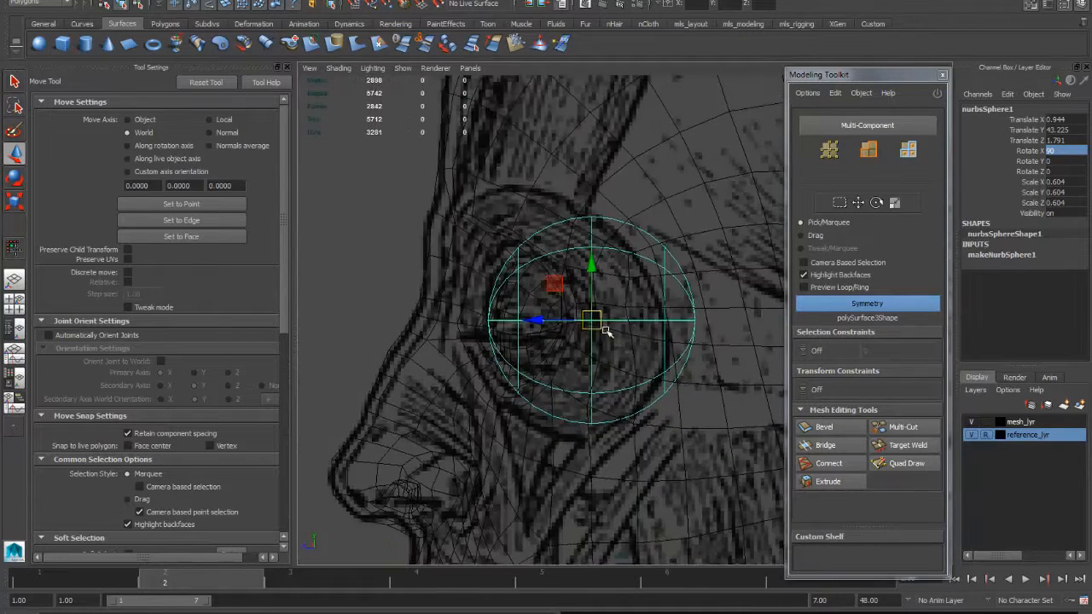
alt+right_drag(605, 329, 656, 349)
alt+middle_drag(596, 343, 615, 335)
key(r)
mouse_move(603, 312)
mouse_down()
mouse_move(541, 313)
mouse_move(582, 311)
mouse_up()
key(w)
key(r)
Fine-tune the eyeball sphere from the side to a uniform scale of 0.531, Translate Y 43.282 and Translate Z 1.867
alt+right_drag(567, 305, 601, 335)
alt+middle_drag(600, 335, 684, 359)
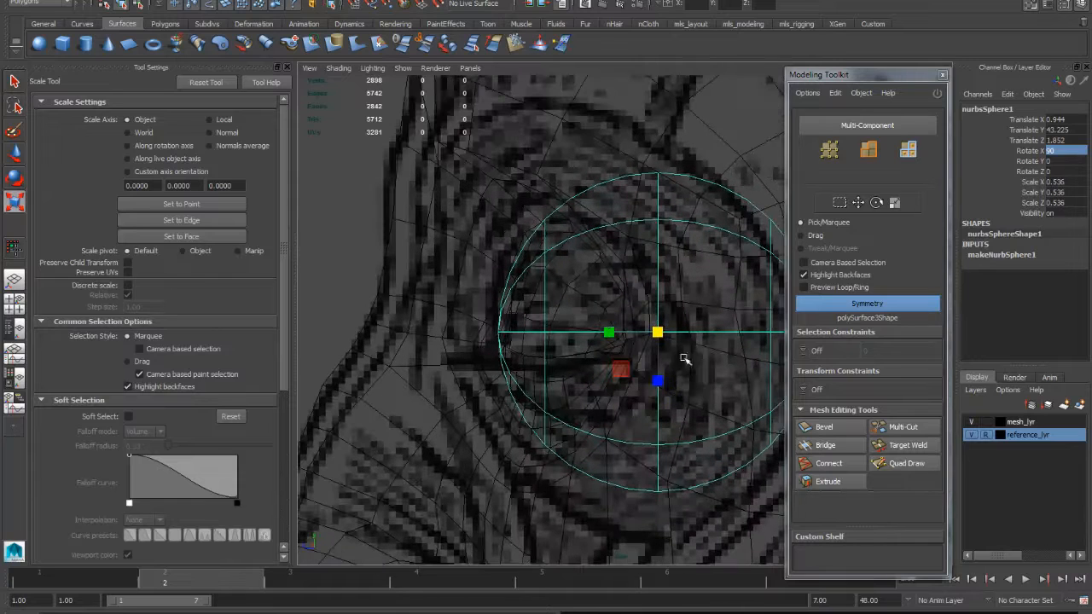
drag(661, 335, 611, 331)
key(ctrl+z)
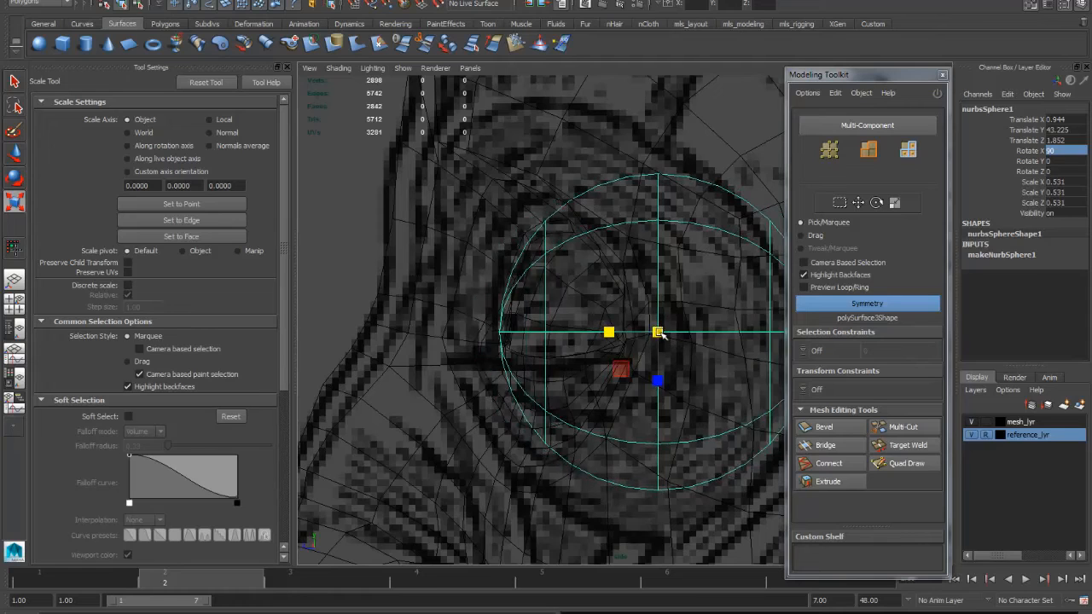
key(w)
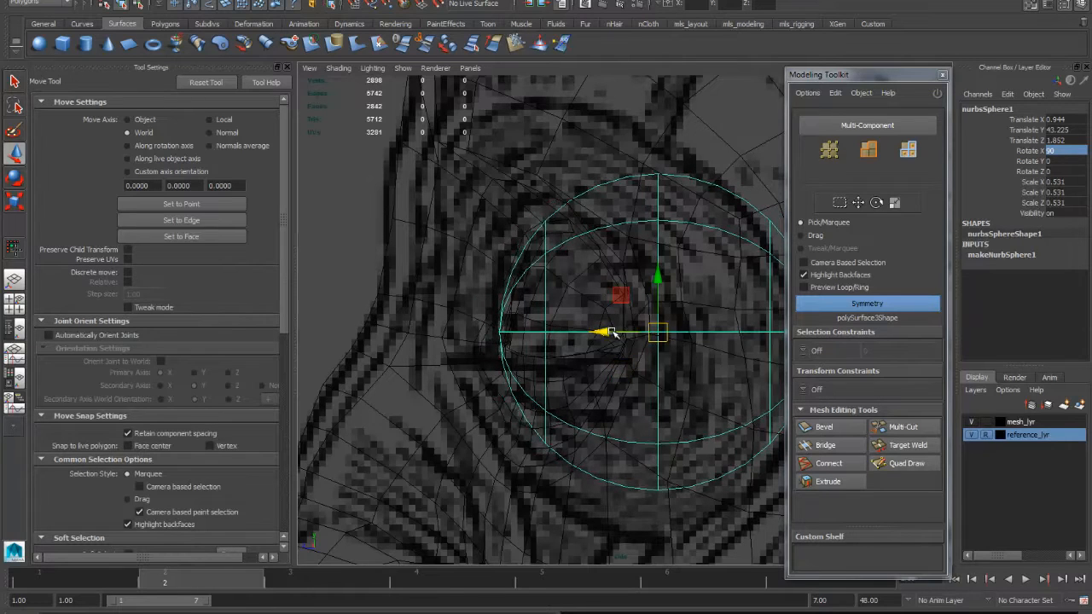
drag(611, 331, 604, 331)
drag(652, 286, 653, 261)
drag(599, 314, 601, 312)
Switch to the front view and check the sphere's size and placement against the eye on the reference image
alt+middle_drag(649, 290, 645, 305)
alt+right_drag(645, 305, 658, 306)
key(space)
drag(627, 325, 638, 350)
alt+middle_drag(613, 331, 643, 319)
alt+right_drag(643, 319, 654, 331)
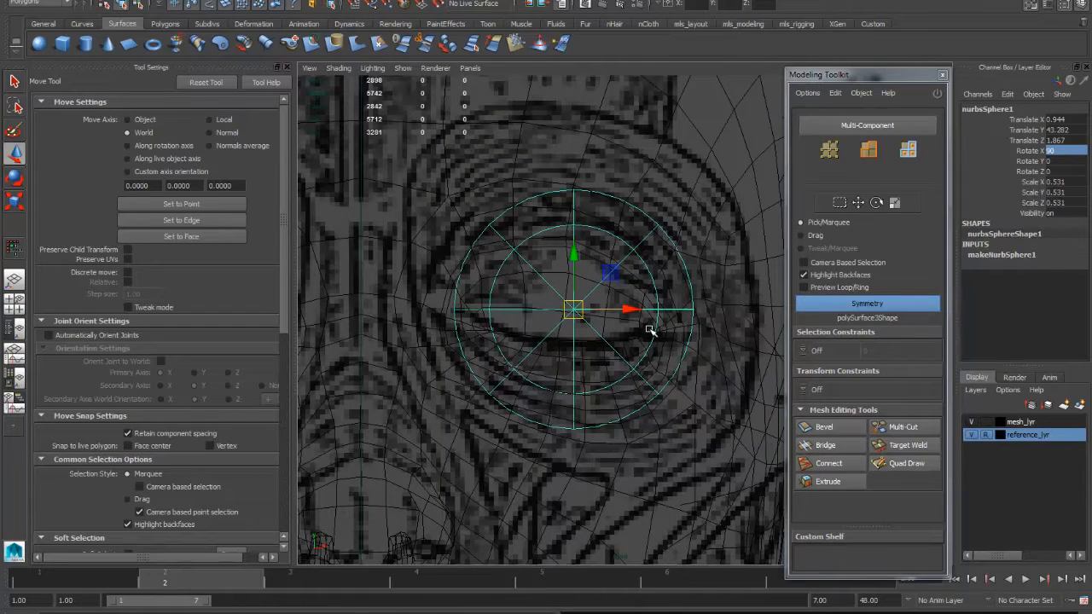
alt+right_drag(657, 326, 550, 328)
alt+middle_drag(550, 329, 549, 316)
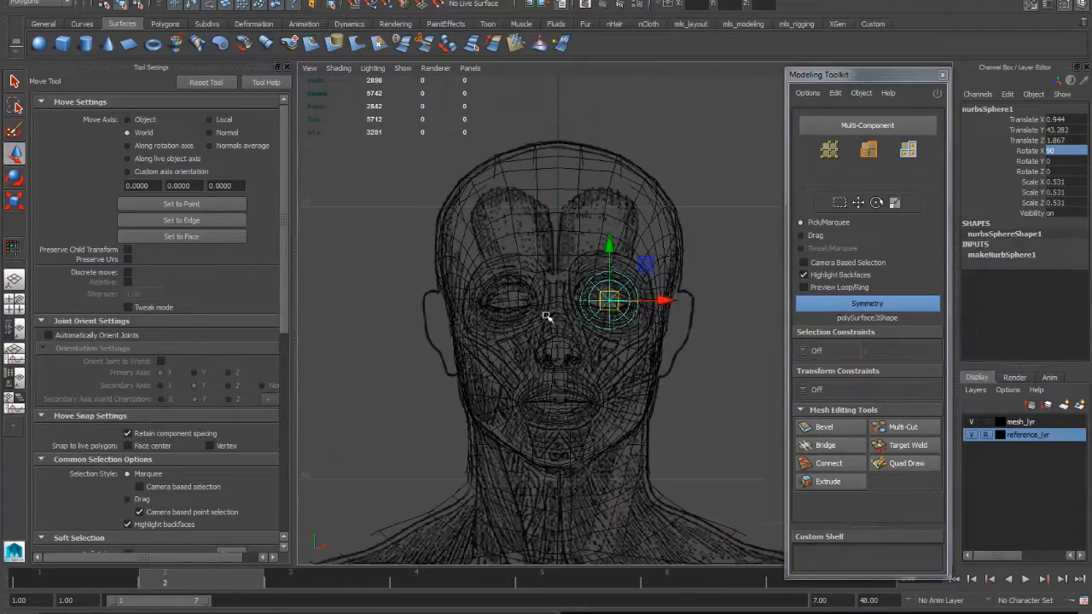
alt+right_drag(549, 316, 731, 341)
mouse_move(611, 337)
alt+middle_down()
mouse_move(631, 403)
mouse_move(615, 348)
alt+middle_up()
alt+right_drag(616, 347, 636, 353)
alt+middle_drag(637, 353, 602, 401)
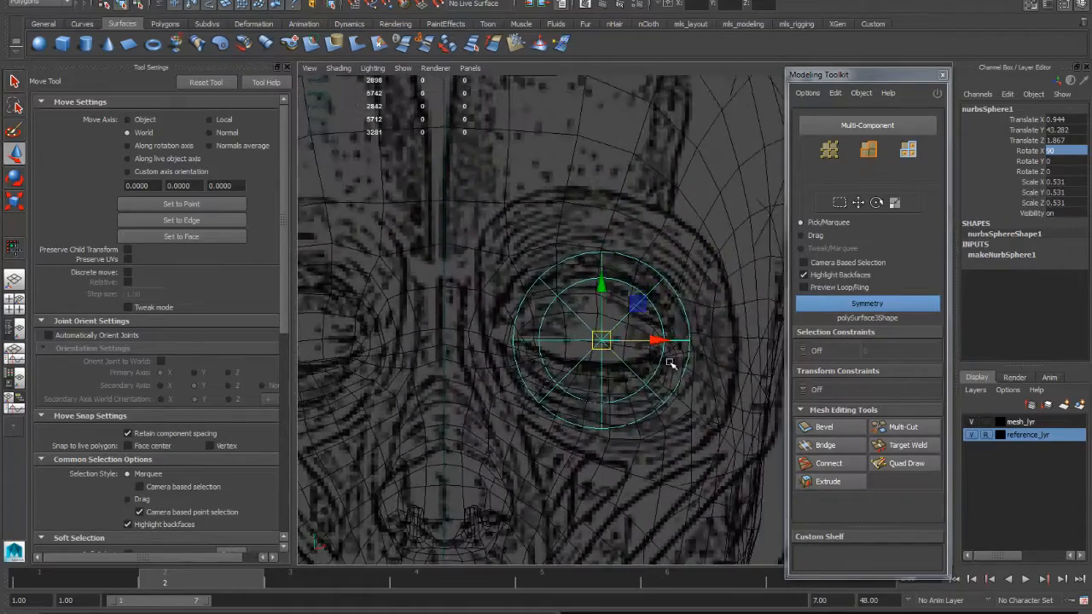
alt+middle_drag(670, 361, 695, 328)
alt+right_drag(695, 328, 716, 319)
alt+middle_drag(709, 312, 643, 368)
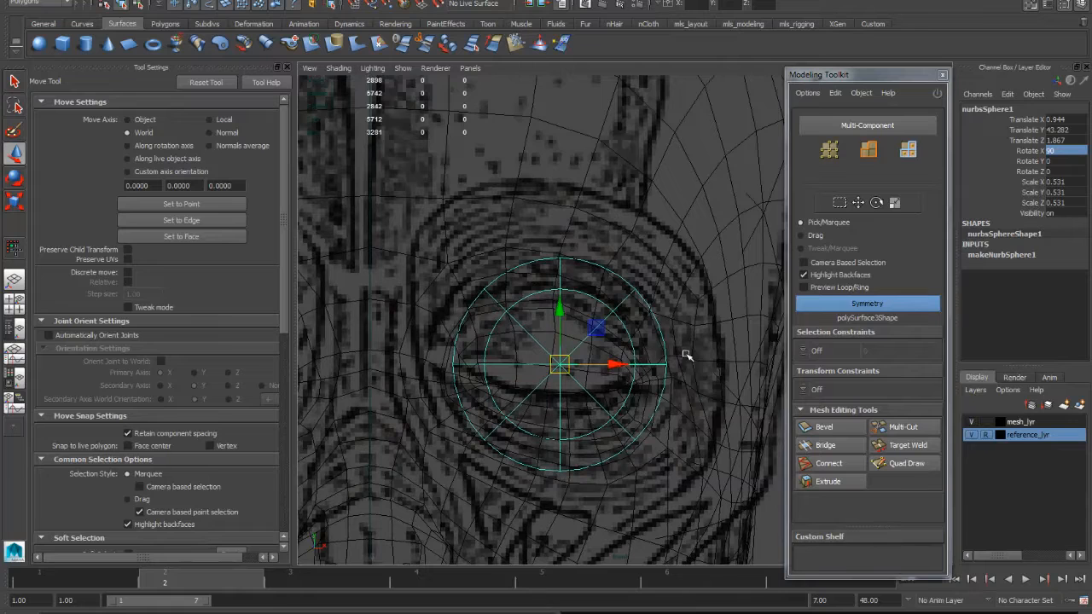
Create a new display layer for the eyeball sphere, name it eye_lyr and give it the black layer colour
click(1076, 406)
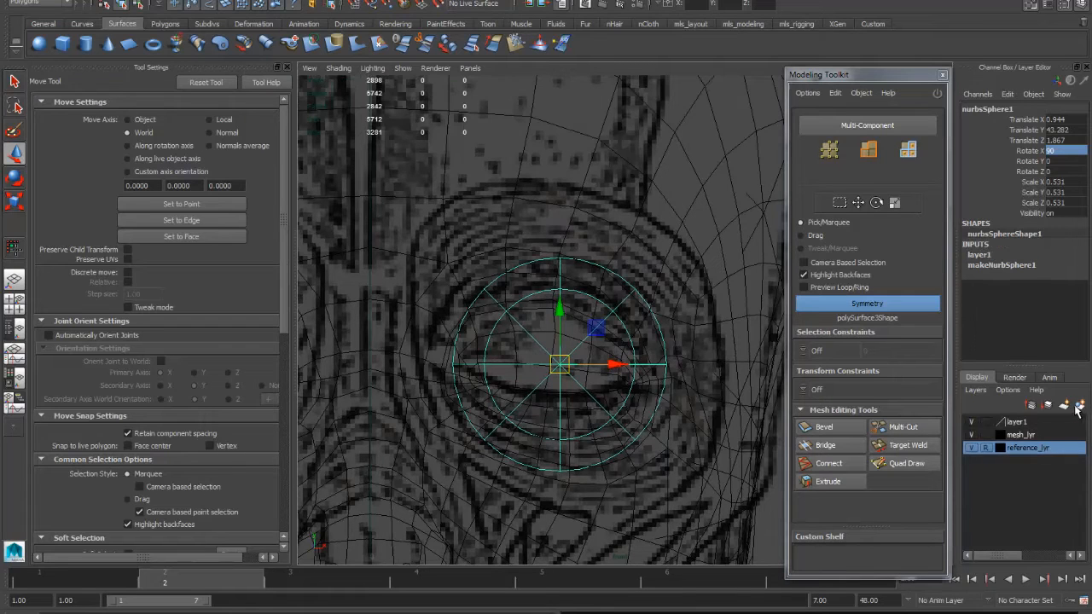
double_click(1015, 422)
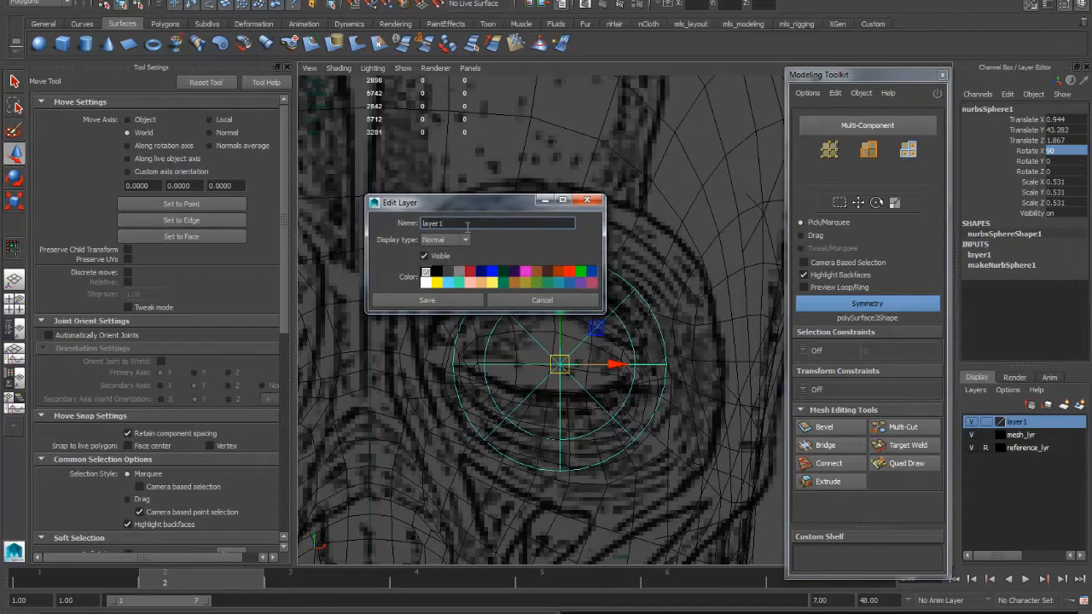
drag(467, 225, 390, 226)
click(435, 272)
click(465, 239)
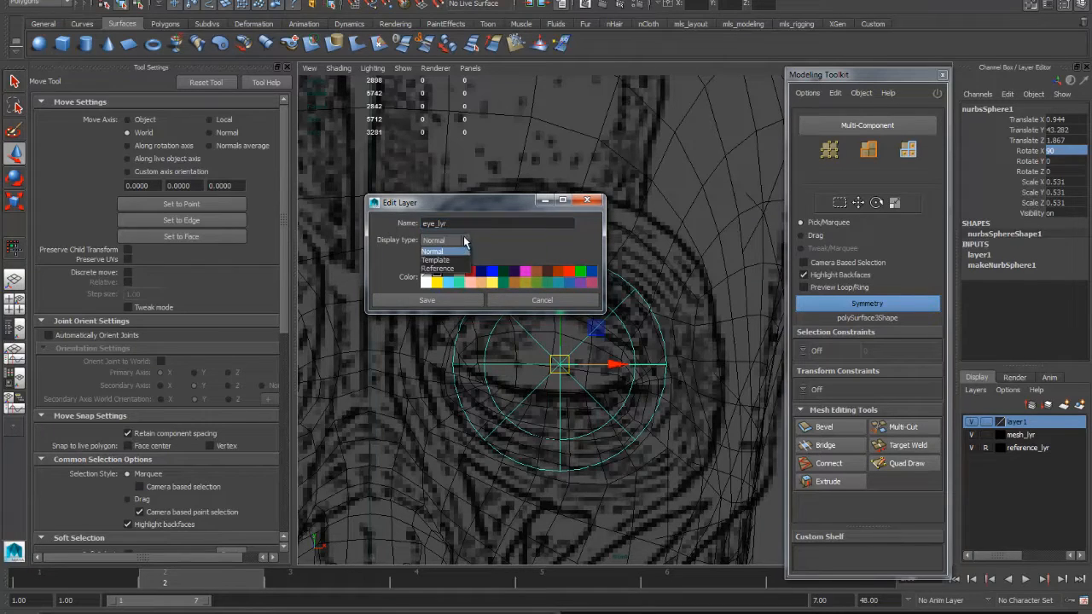
click(466, 241)
click(472, 303)
alt+drag(673, 329, 652, 314)
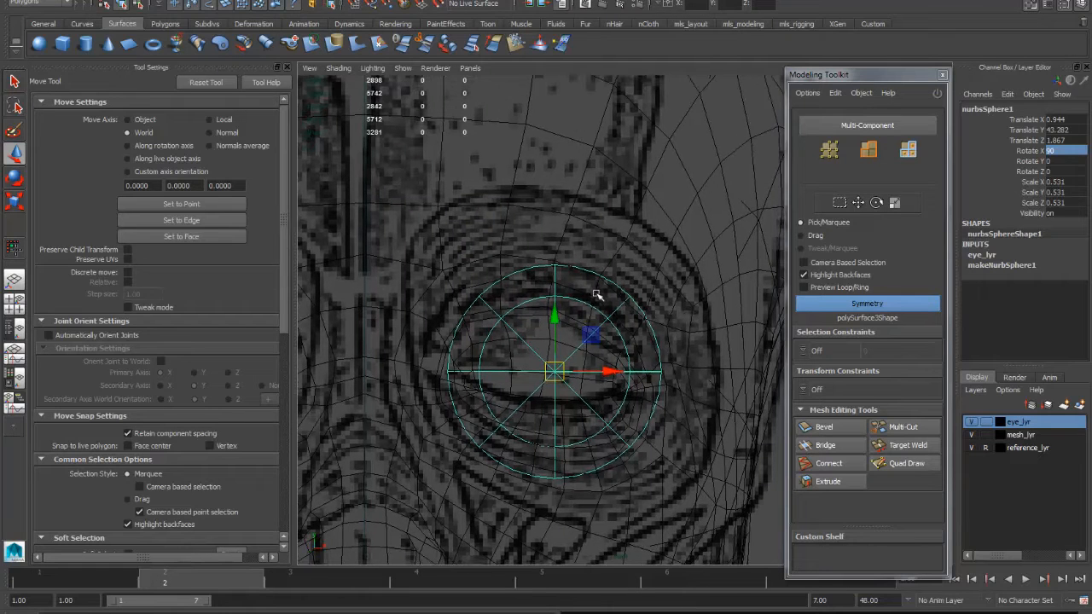
Make the eyeball sphere live and check its fit in the head mesh from the perspective view
click(438, 4)
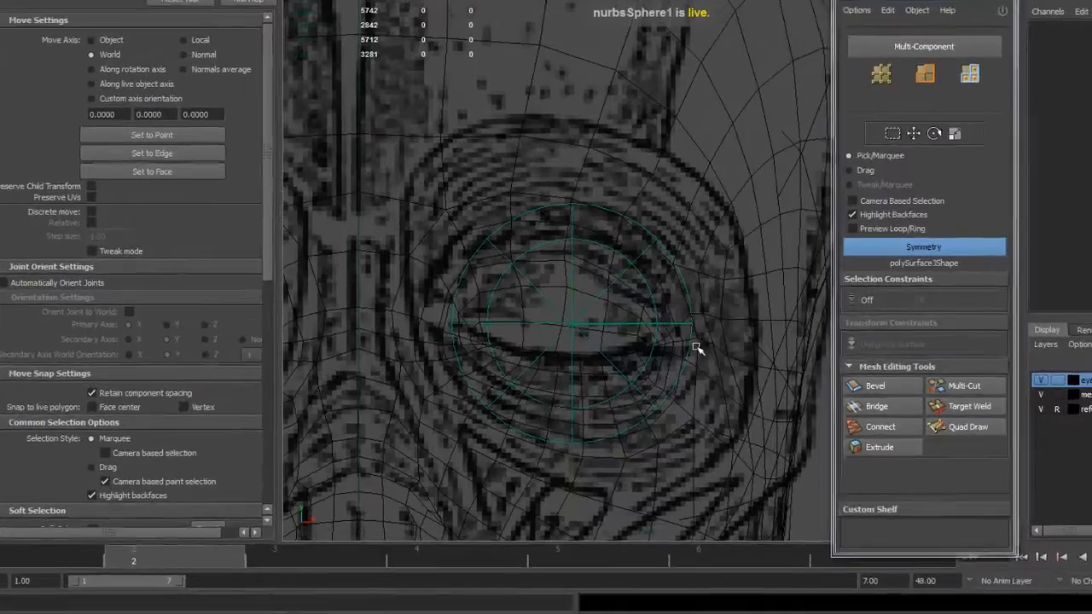
key(space)
mouse_move(666, 395)
mouse_down()
mouse_move(672, 365)
mouse_move(660, 409)
mouse_up()
alt+drag(736, 301, 748, 239)
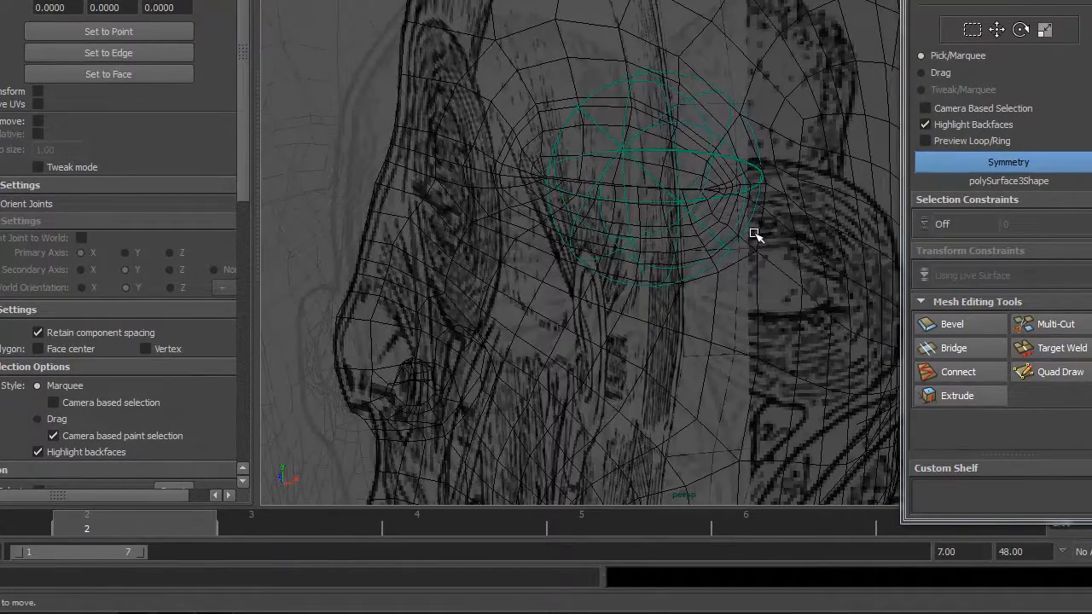
mouse_move(734, 193)
alt+mouse_down()
mouse_move(692, 180)
mouse_move(791, 197)
mouse_move(724, 232)
mouse_move(619, 231)
mouse_move(800, 241)
mouse_move(719, 210)
mouse_move(765, 246)
mouse_move(722, 187)
mouse_move(719, 248)
mouse_move(628, 247)
mouse_move(699, 246)
mouse_move(643, 250)
mouse_move(695, 214)
alt+mouse_up()
key(5)
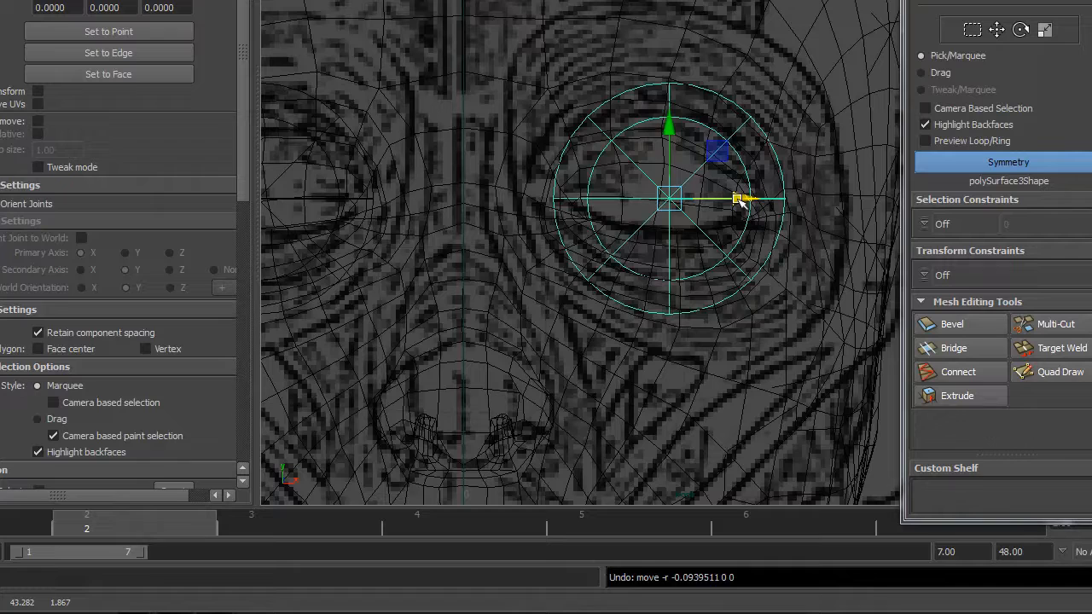
Move the eyeball sphere towards the nose to a Translate X of 0.877 and remove the extra sphere nurbsSphere2
drag(741, 200, 724, 200)
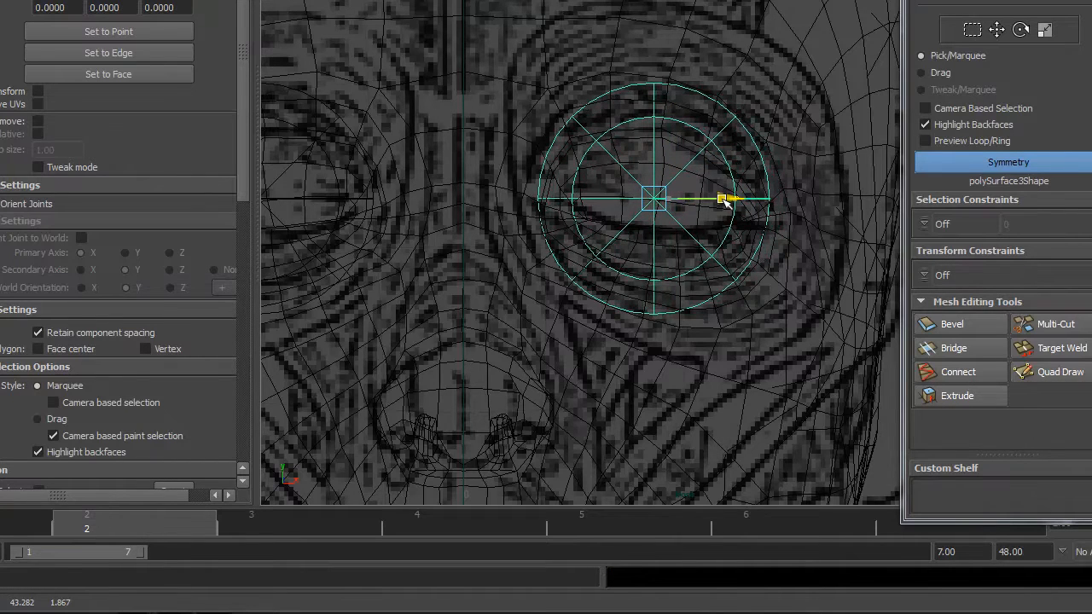
drag(721, 200, 724, 201)
alt+middle_drag(633, 200, 684, 188)
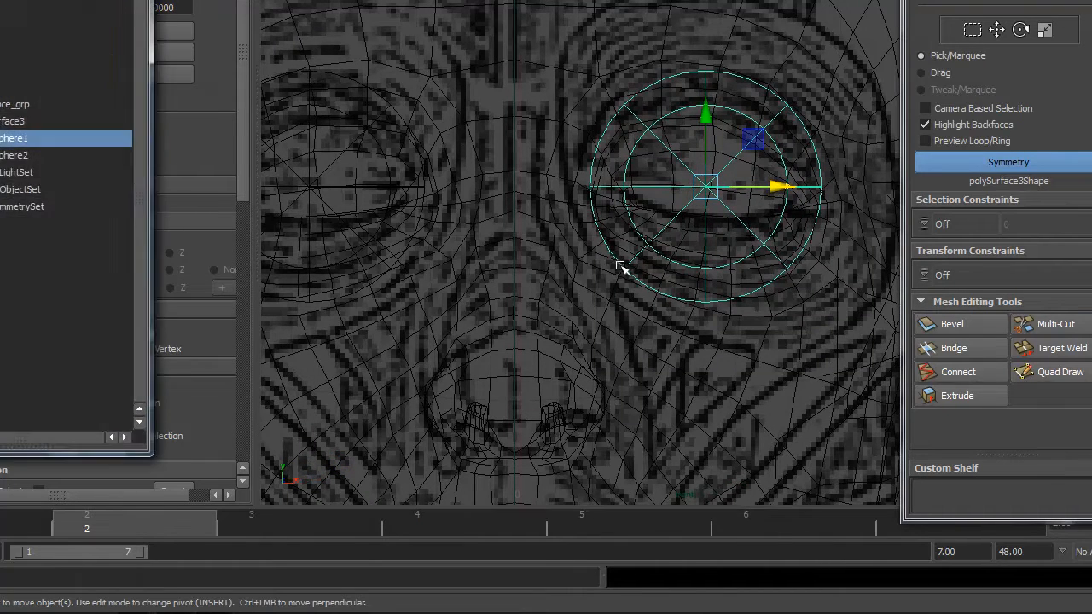
click(19, 157)
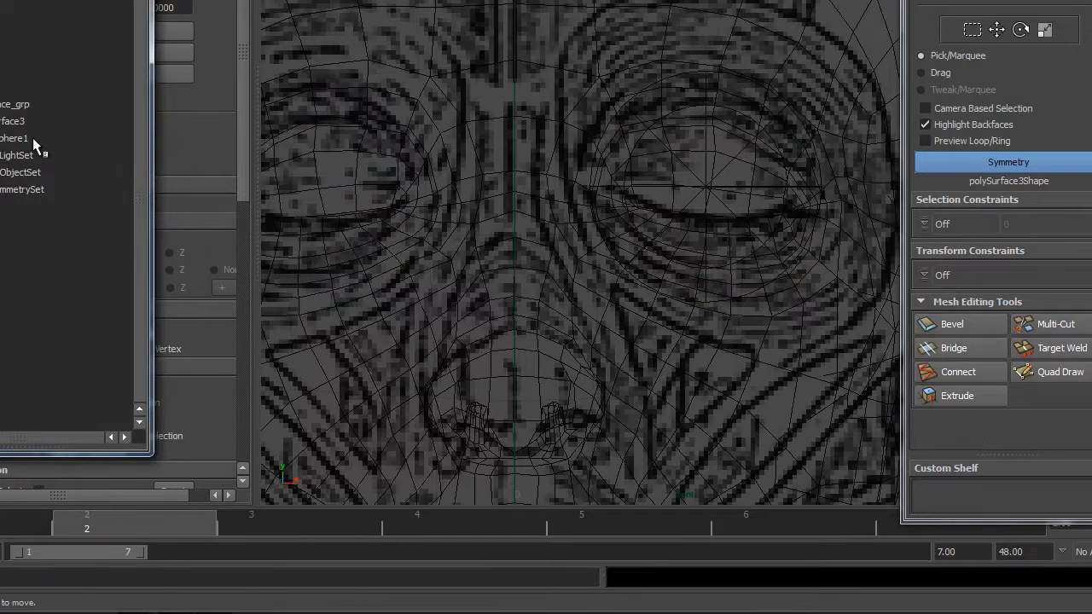
Duplicate the eyeball sphere, set the copy's Translate X to -0.877, compare both eyes with the reference, and delete the copy
click(32, 138)
key(ctrl+d)
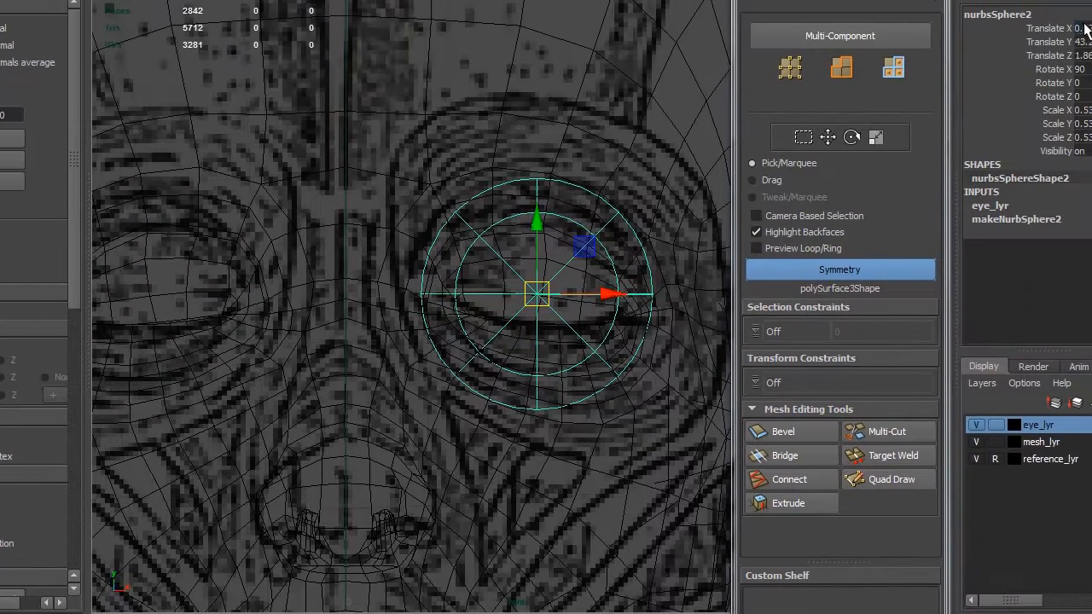
click(1034, 58)
drag(1033, 59, 1034, 63)
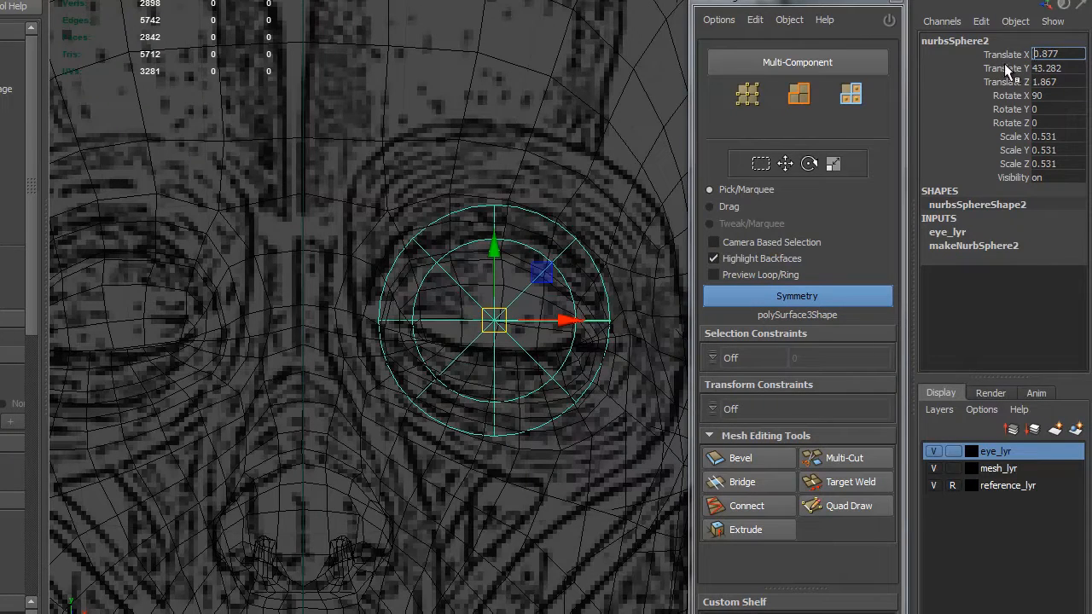
text(-)
key(Return)
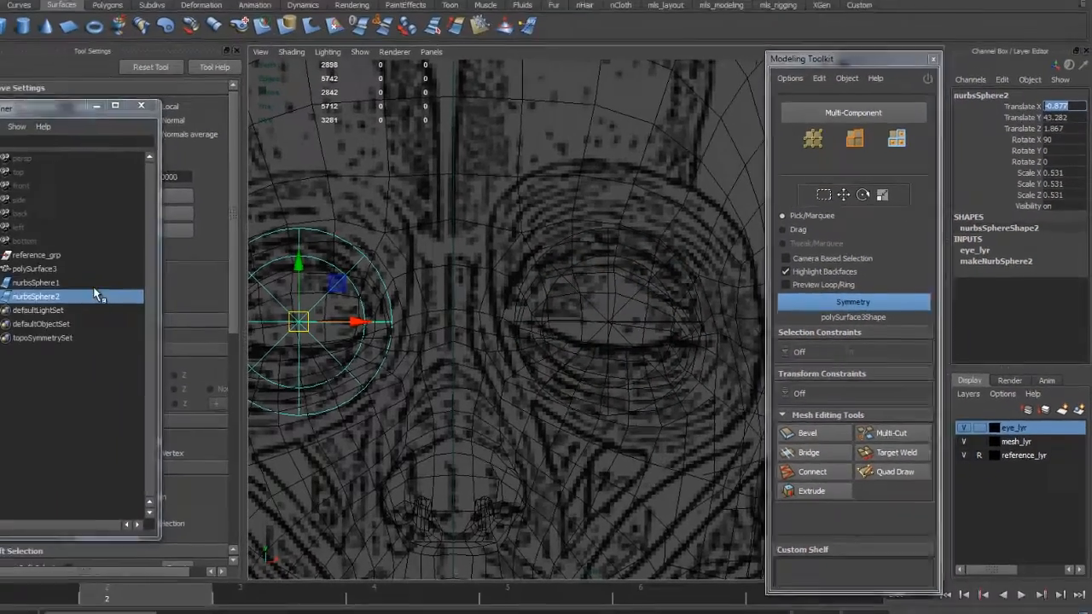
drag(135, 286, 143, 298)
key(f)
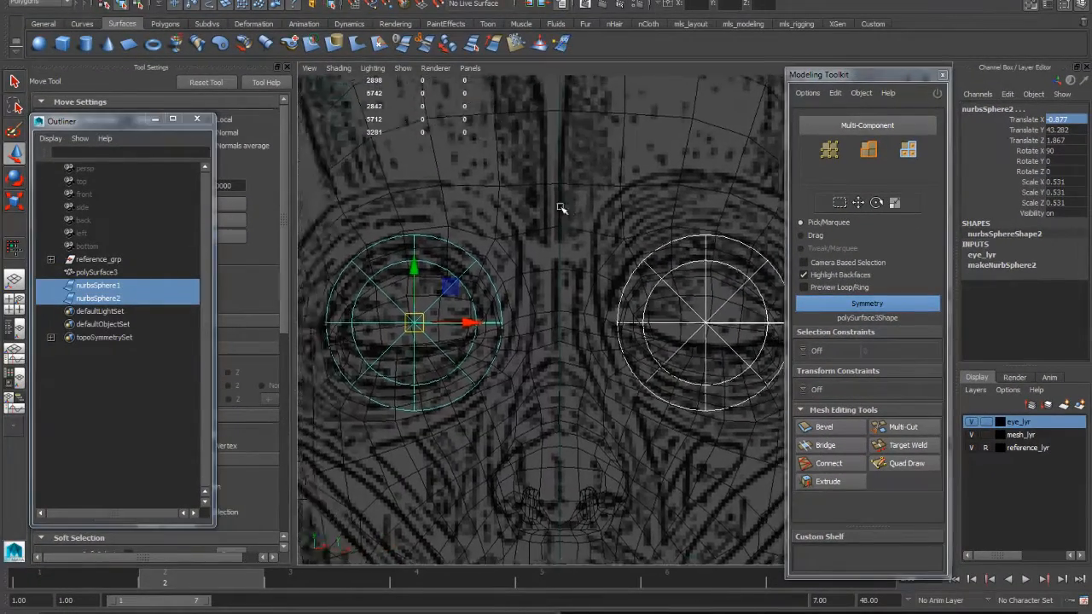
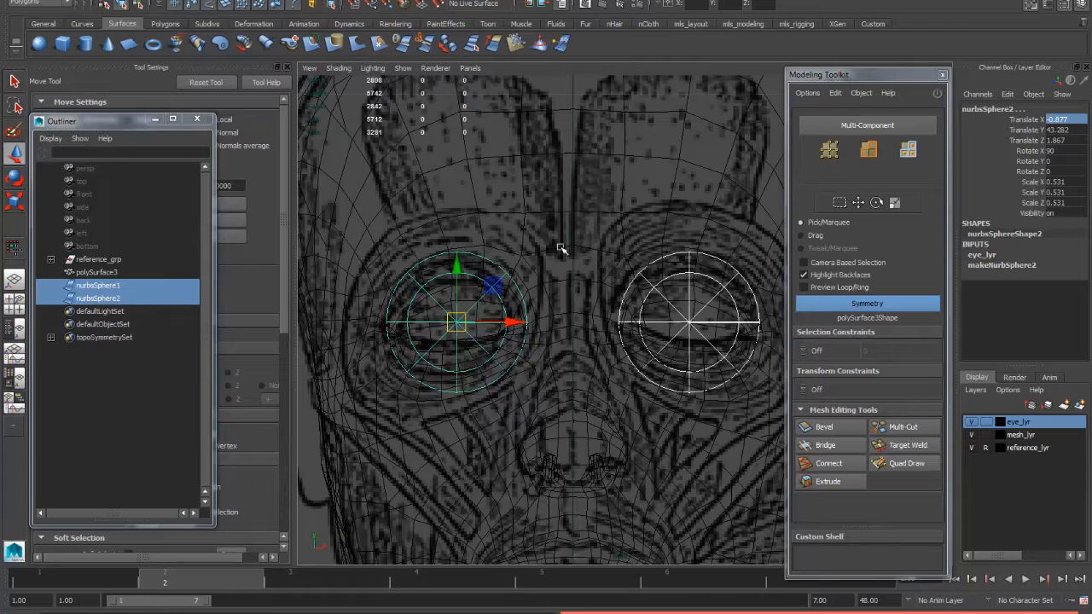
click(147, 298)
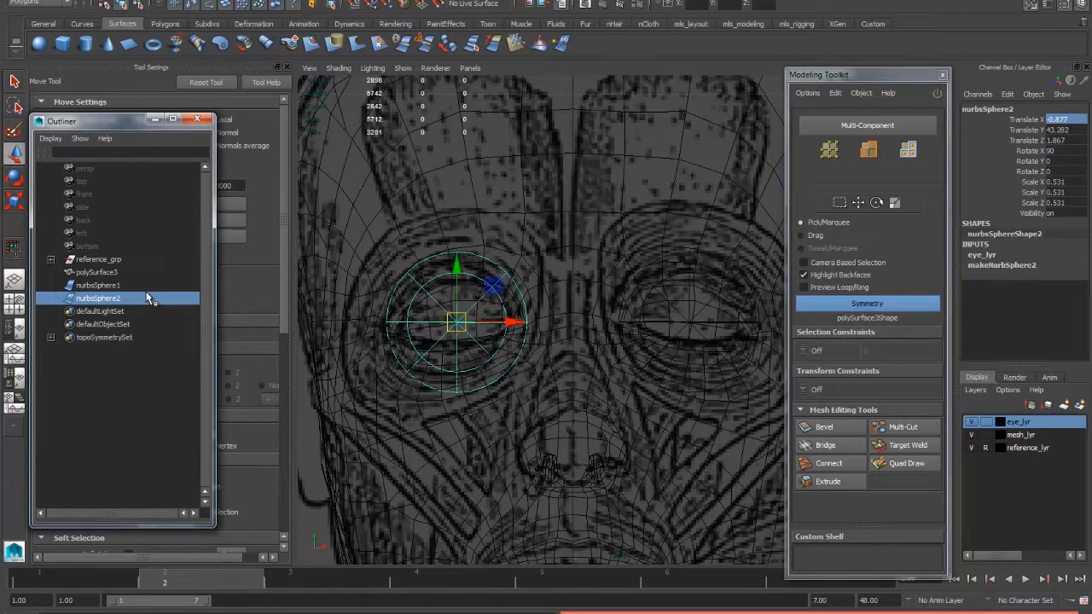
key(Delete)
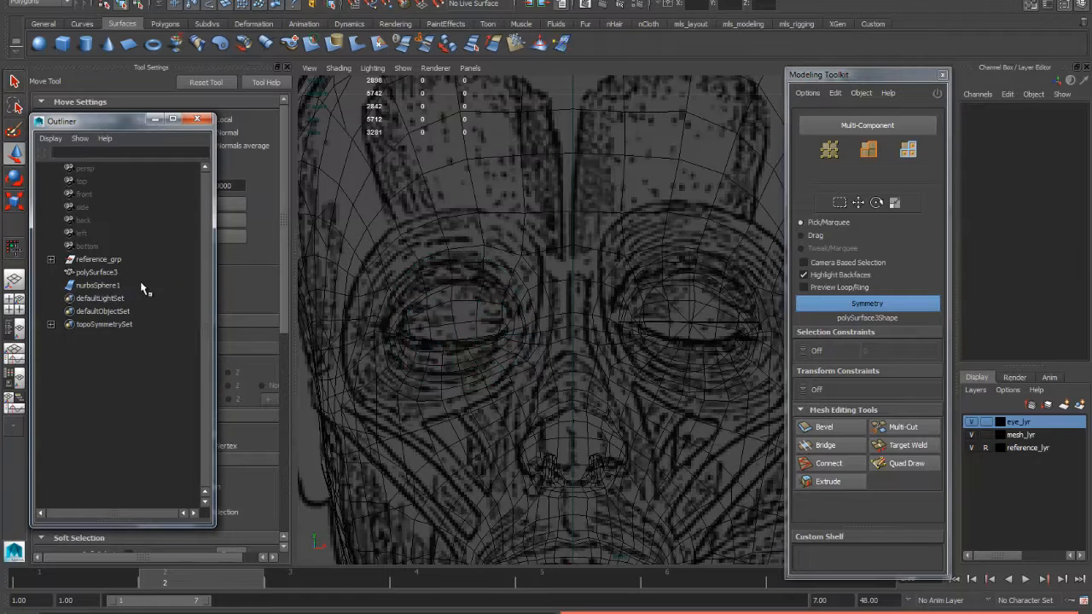
Select the remaining eyeball sphere and frame it in the shaded perspective view to examine how it sits in the socket
click(145, 287)
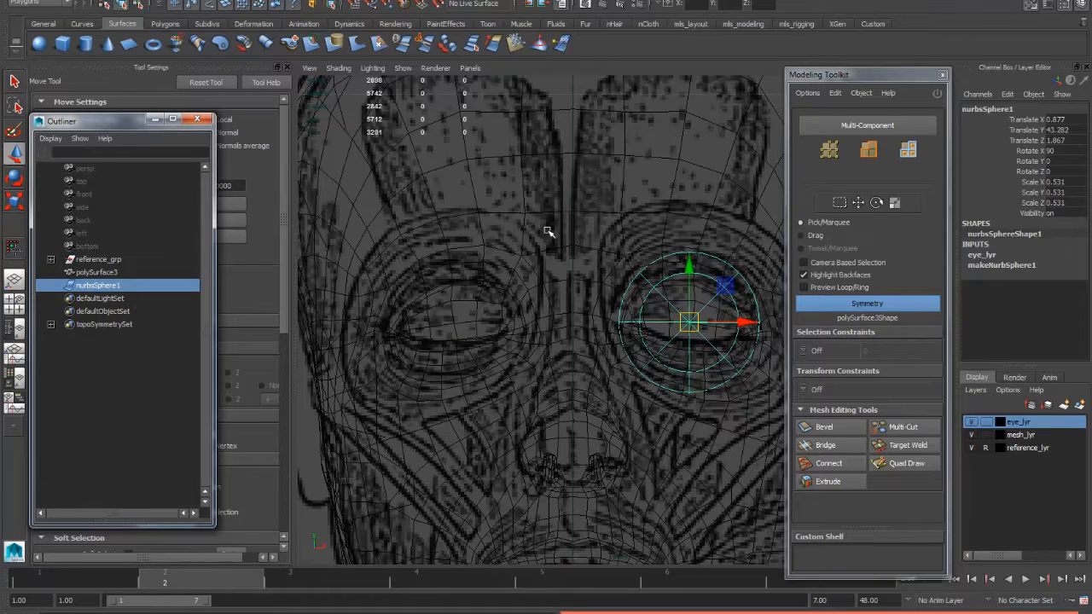
key(space)
drag(661, 324, 635, 305)
key(5)
key(f)
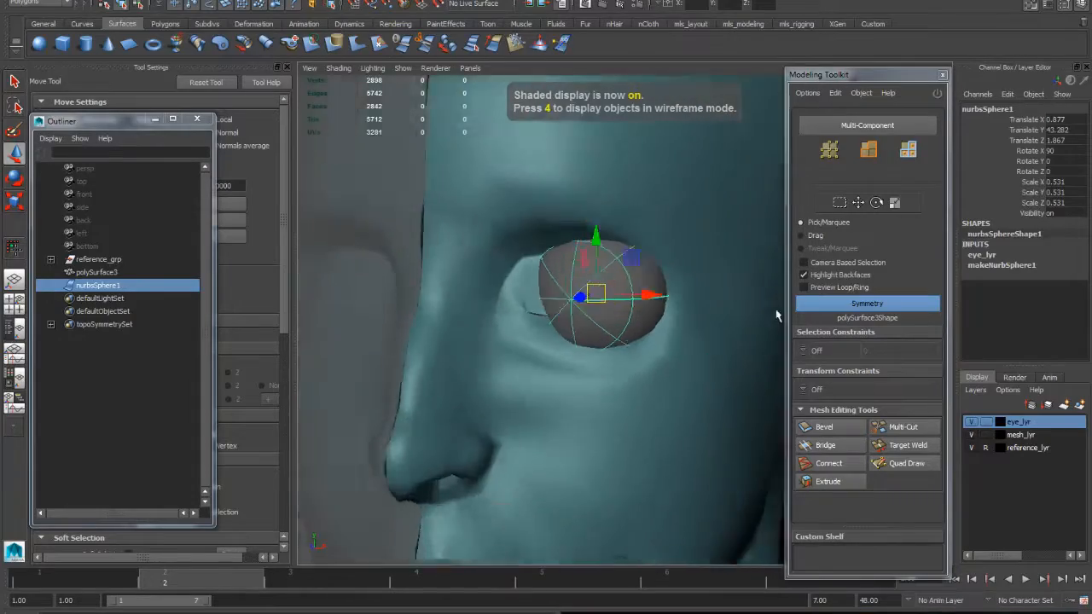
Put the head mesh into symmetrical vertex editing and test the vertices around the upper eyelid and outer brow on both sides
click(695, 303)
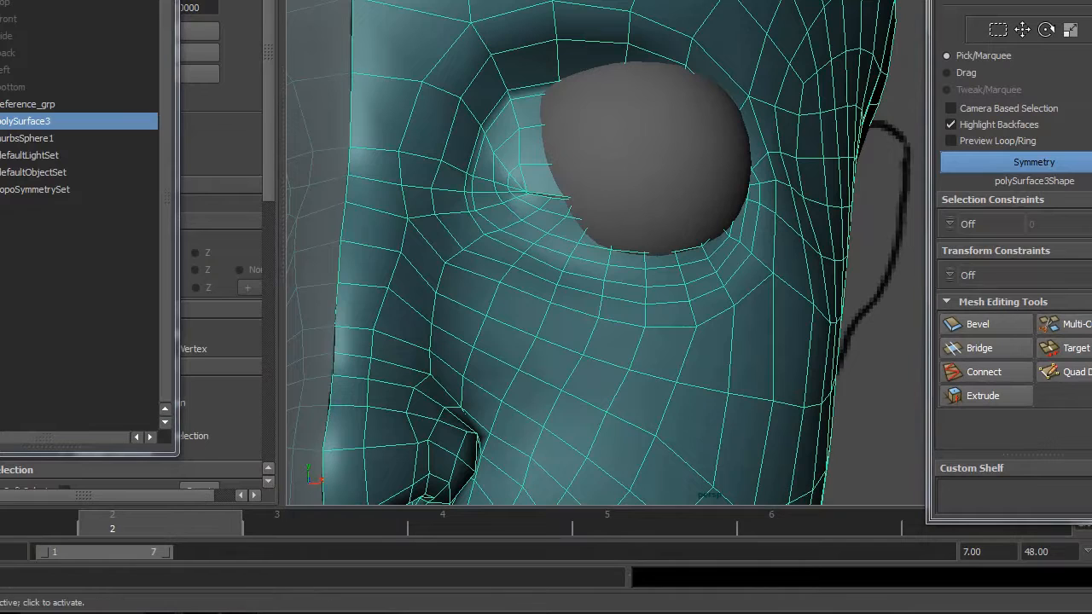
click(948, 3)
alt+drag(744, 136, 663, 128)
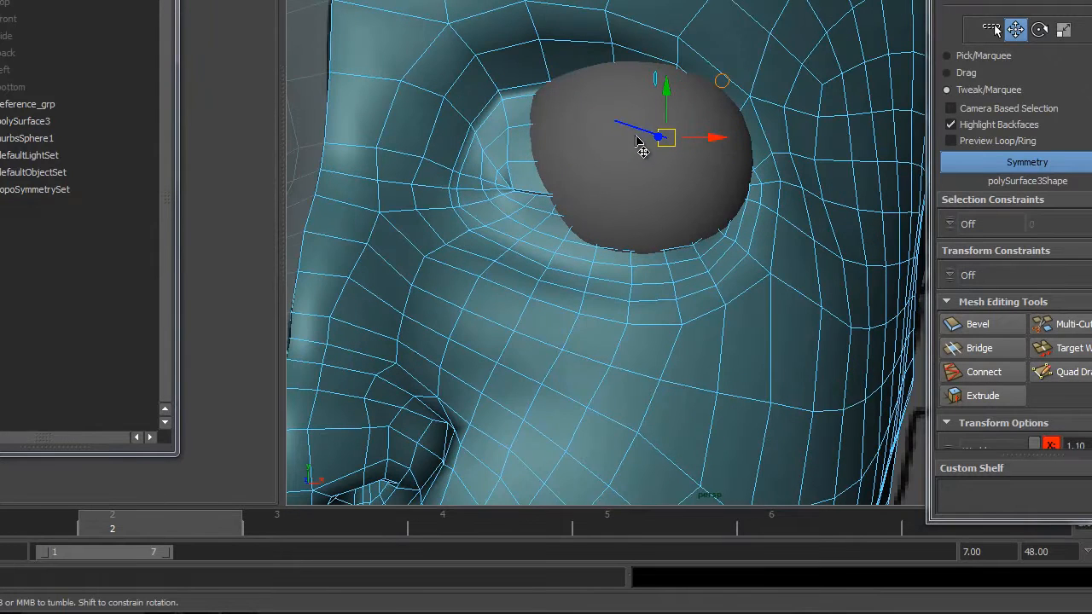
key(F9)
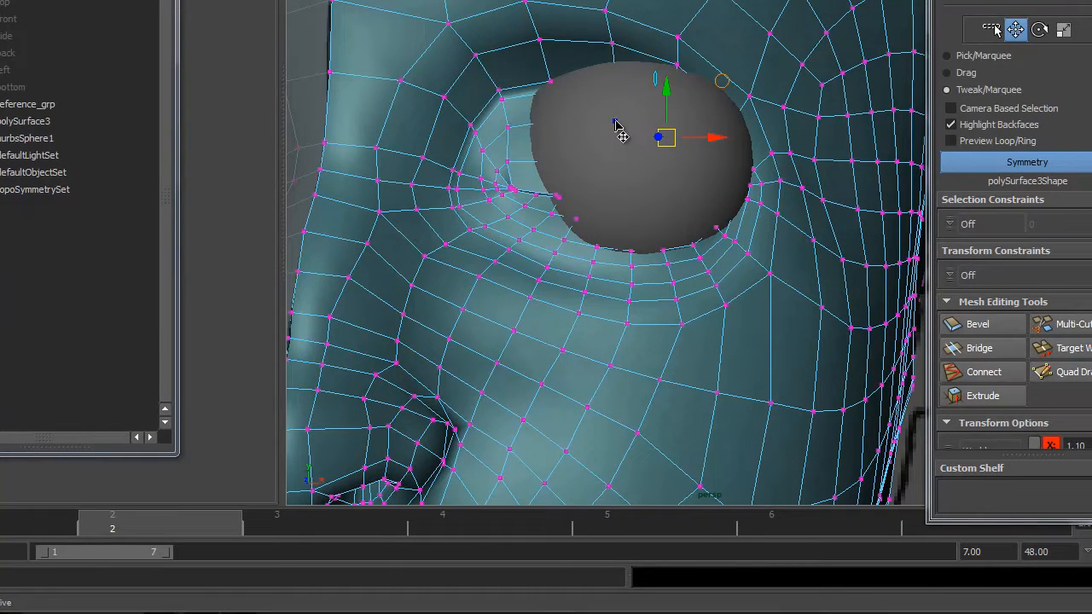
click(610, 140)
click(615, 128)
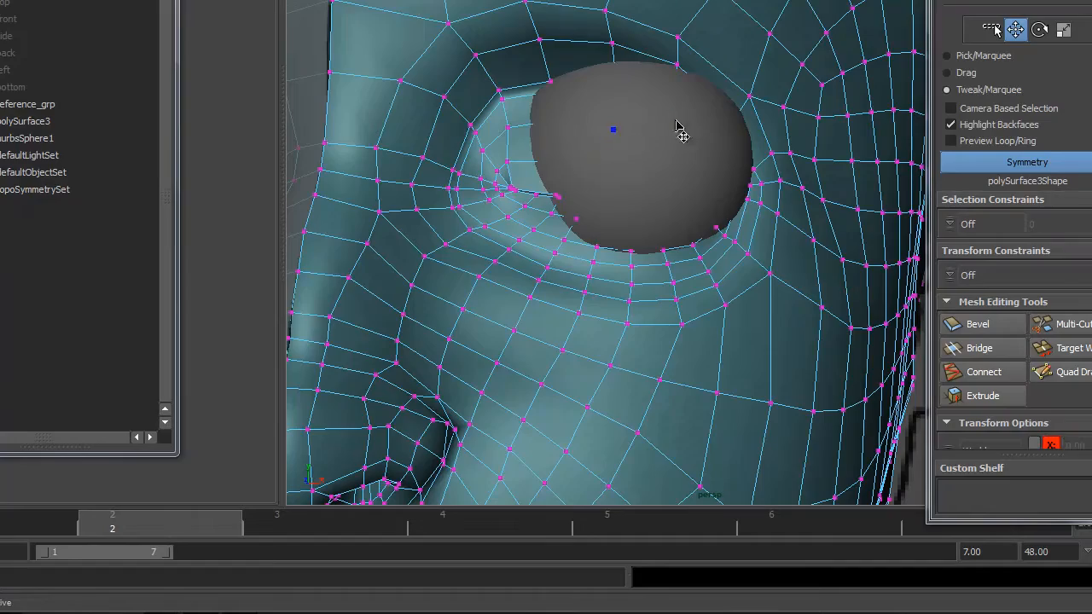
alt+drag(680, 131, 745, 114)
alt+right_drag(745, 114, 673, 132)
alt+middle_drag(674, 133, 748, 116)
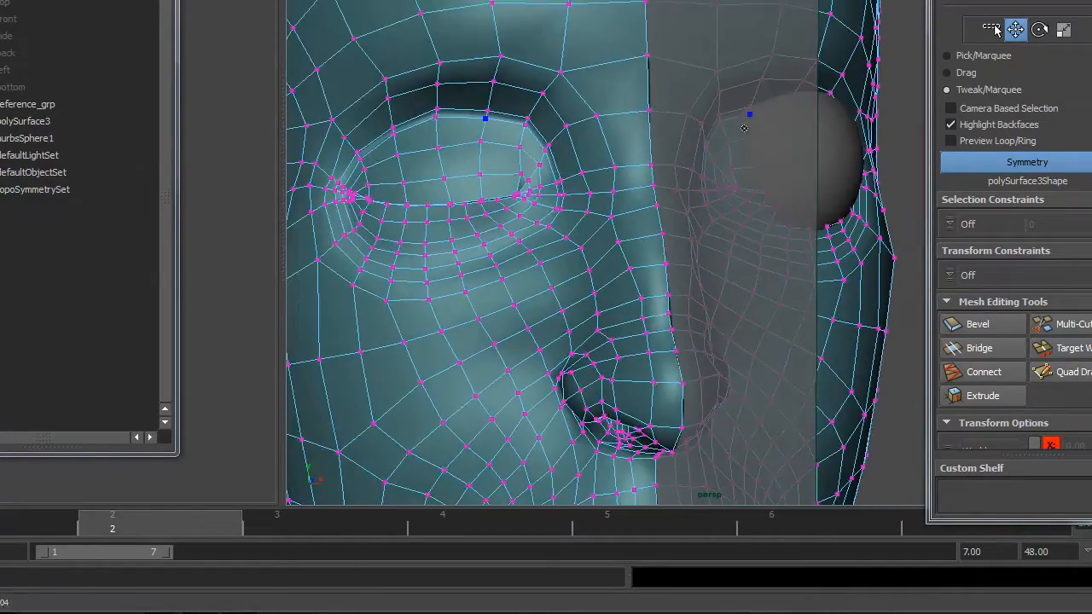
alt+drag(785, 117, 741, 122)
alt+drag(810, 145, 789, 155)
click(789, 154)
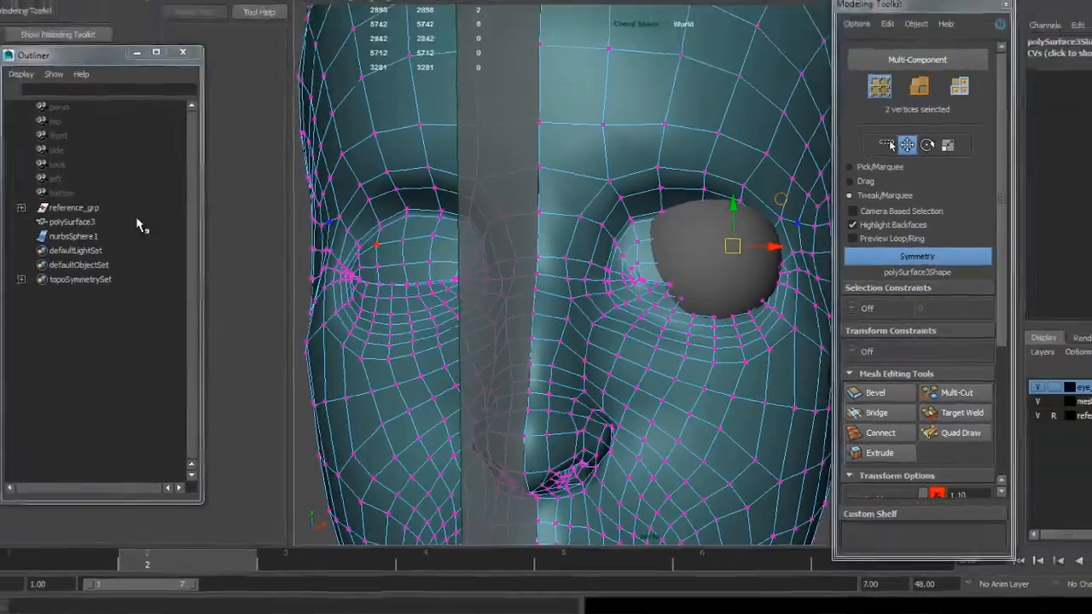
Make the eyeball sphere a live surface and try moving a symmetrical upper-eyelid vertex of the head mesh onto it
click(43, 164)
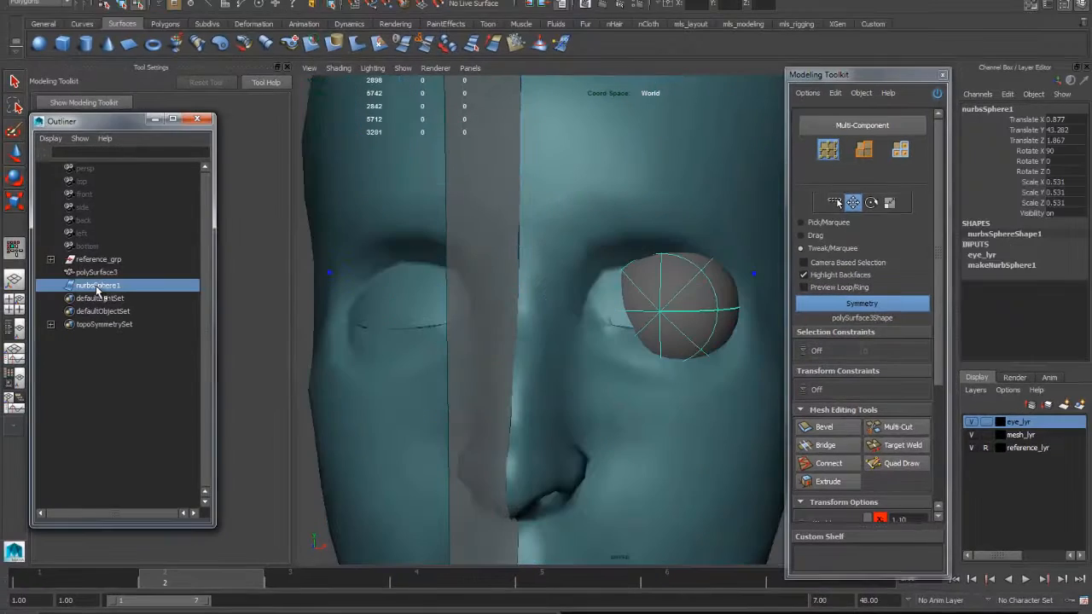
click(437, 5)
scroll(641, 345, up, 3)
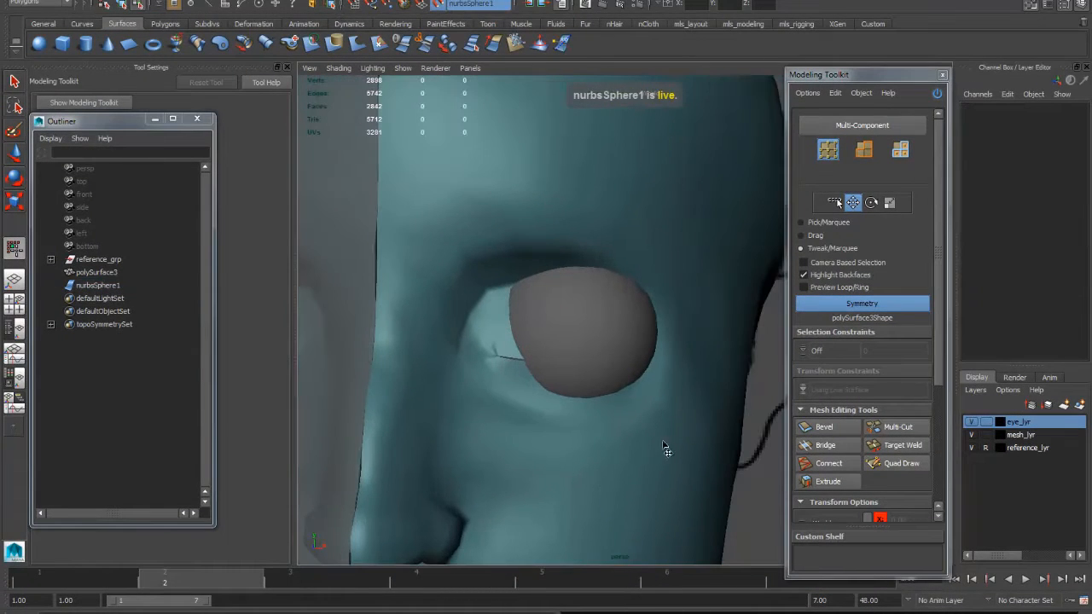
click(684, 426)
alt+drag(575, 327, 694, 301)
click(578, 314)
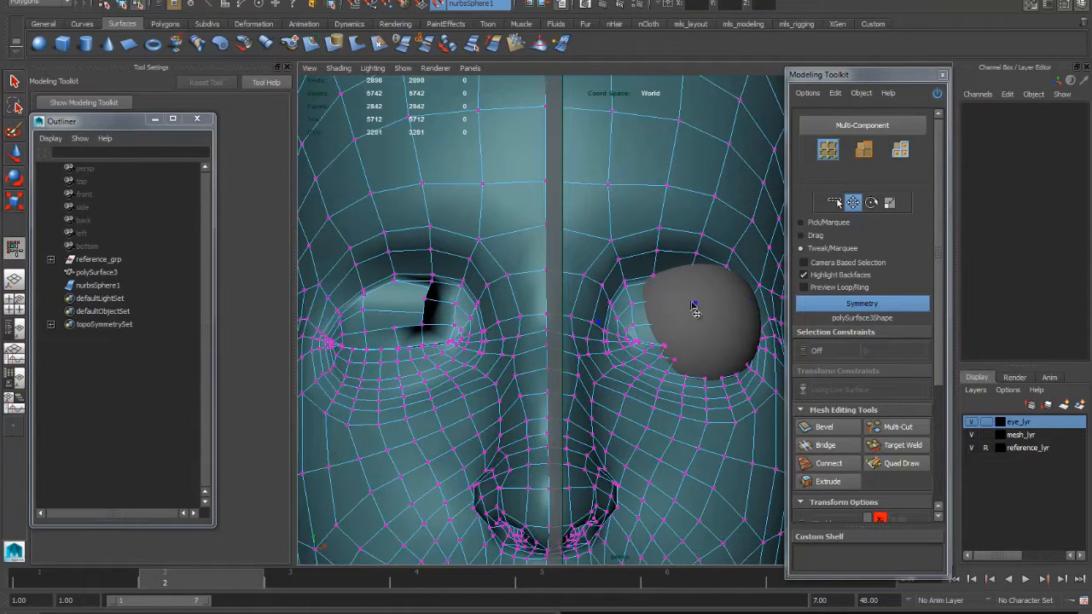
scroll(687, 298, down, 4)
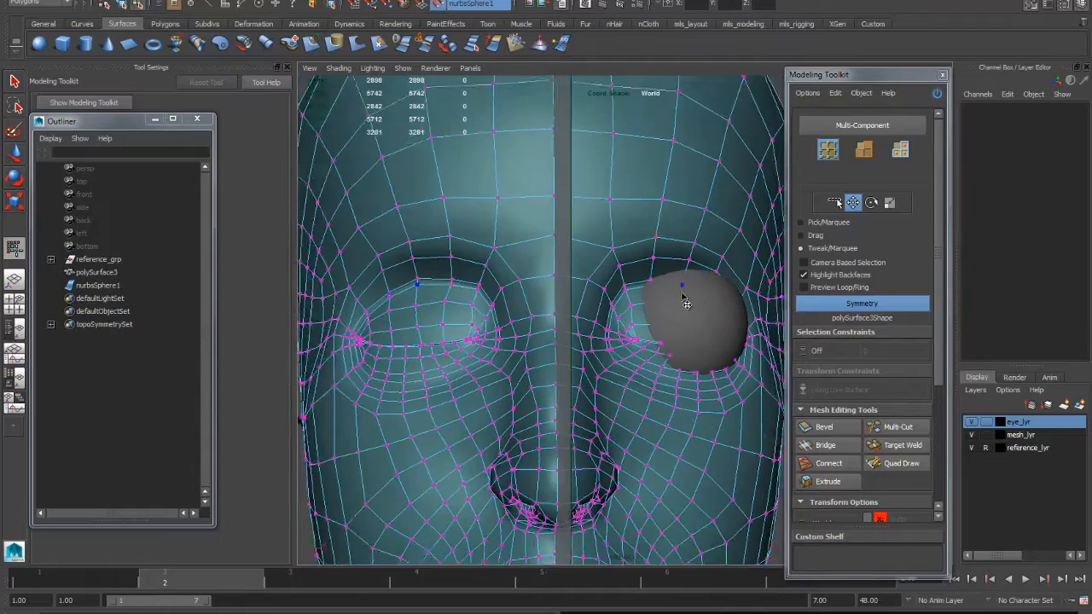
Turn off symmetry for the head mesh and bring the eye next to the sphere into close wireframe view
click(862, 303)
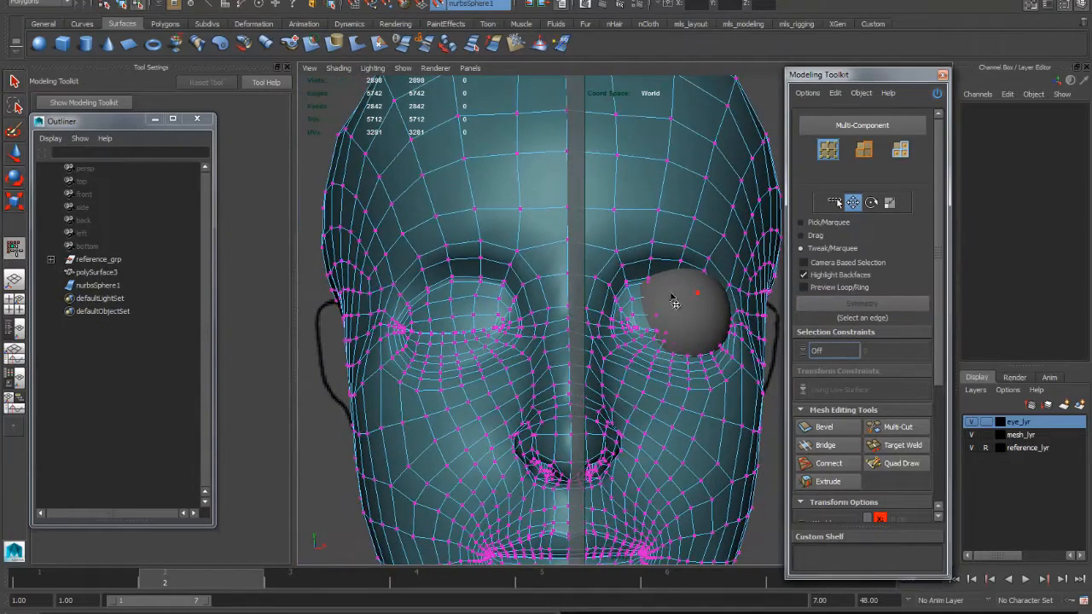
mouse_move(682, 303)
alt+mouse_down()
mouse_move(665, 312)
mouse_move(670, 300)
alt+mouse_up()
alt+drag(616, 353, 551, 349)
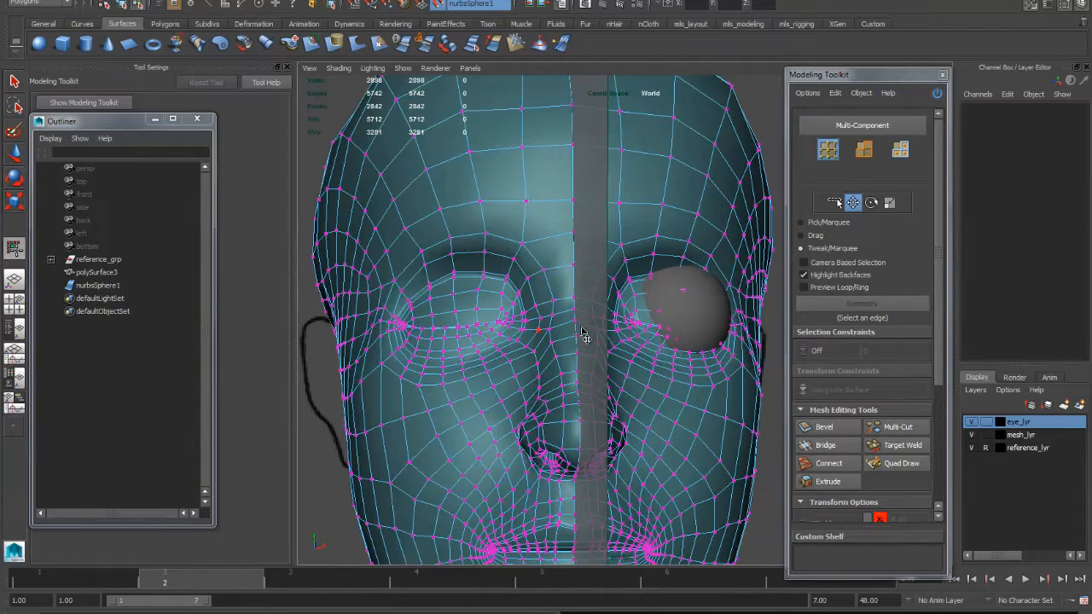
alt+drag(668, 328, 644, 325)
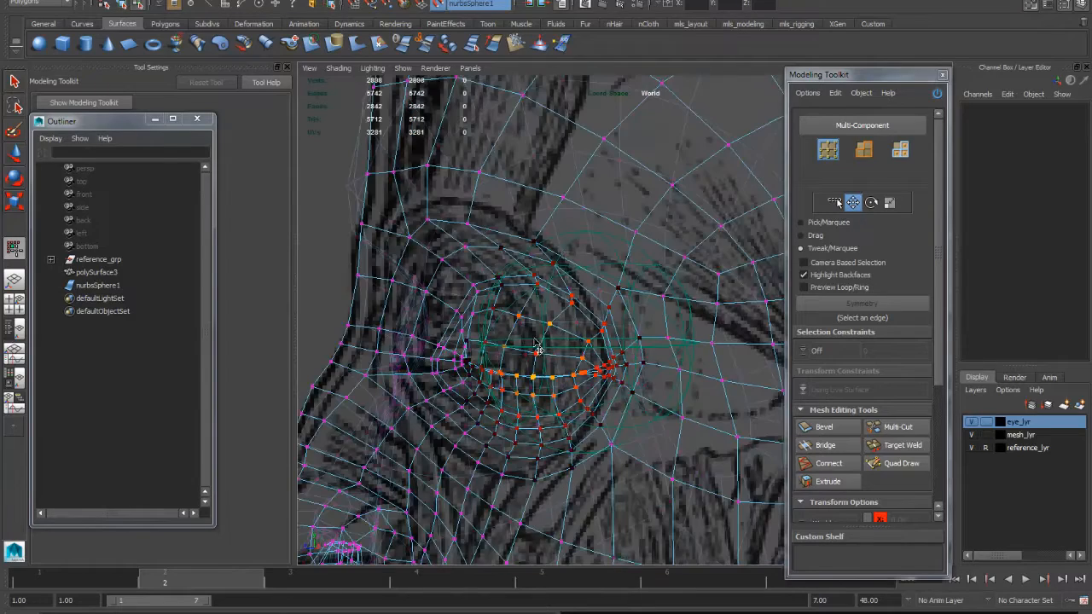
Adjust the inner and middle upper-eyelid vertices of the head mesh against the live eyeball sphere in wireframe
alt+drag(546, 350, 589, 327)
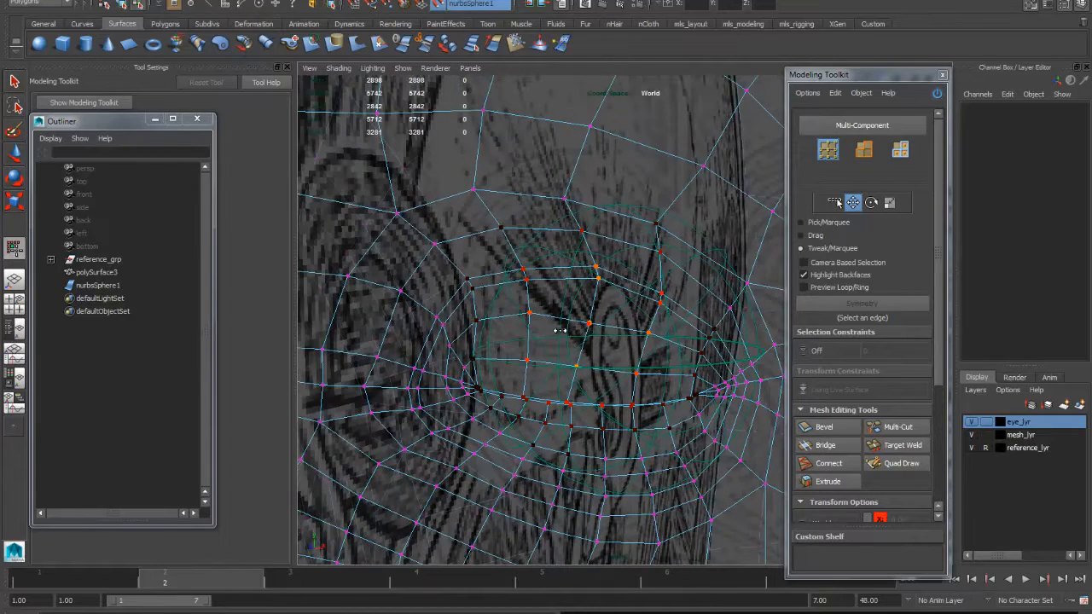
alt+drag(582, 322, 637, 334)
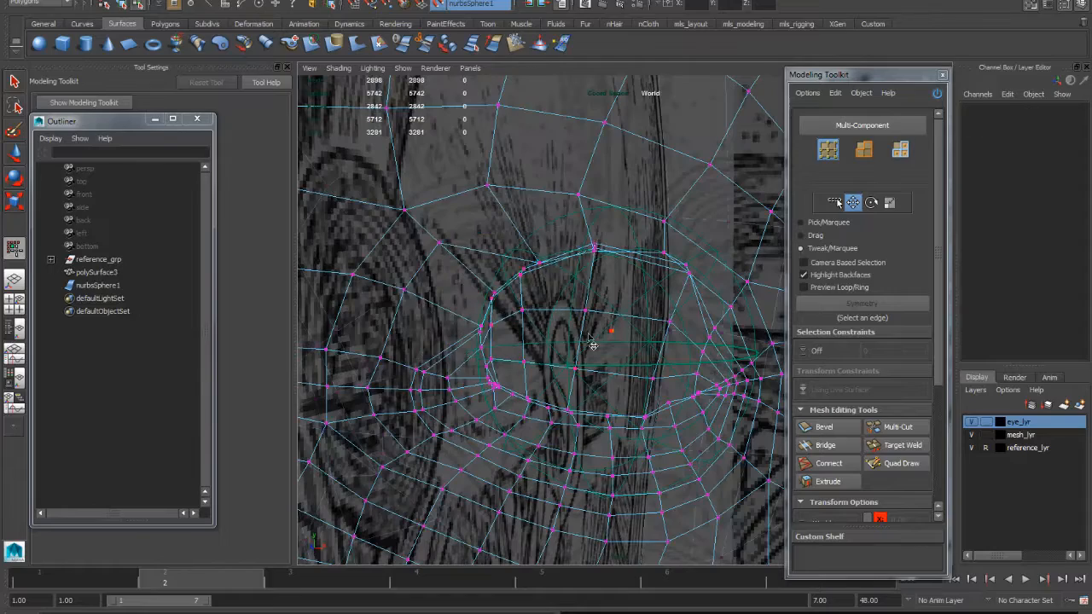
mouse_move(527, 317)
alt+mouse_down()
mouse_move(572, 326)
mouse_move(529, 312)
alt+mouse_up()
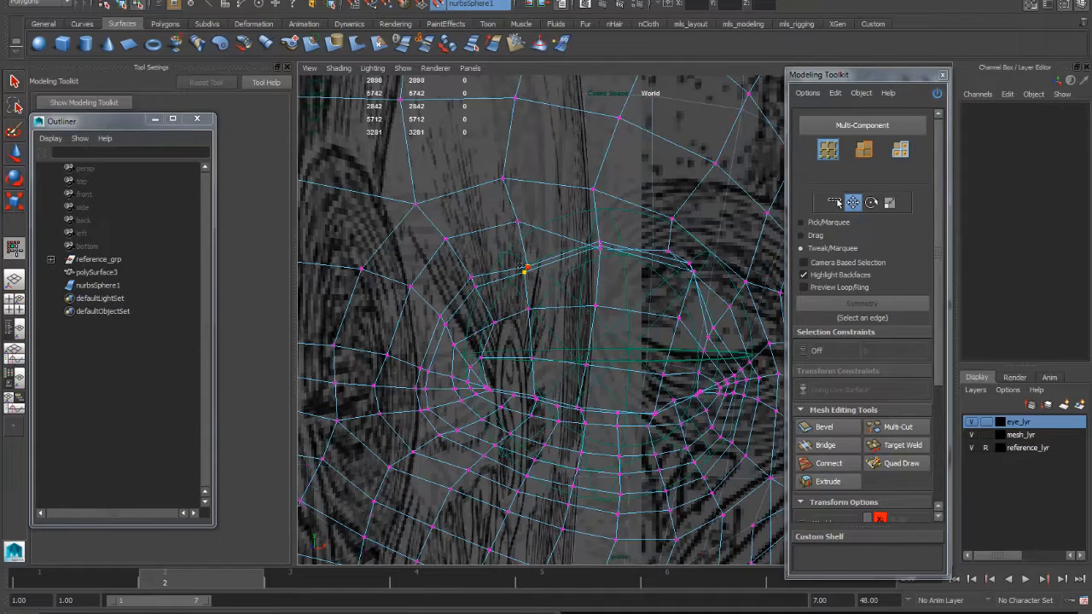
drag(526, 267, 527, 267)
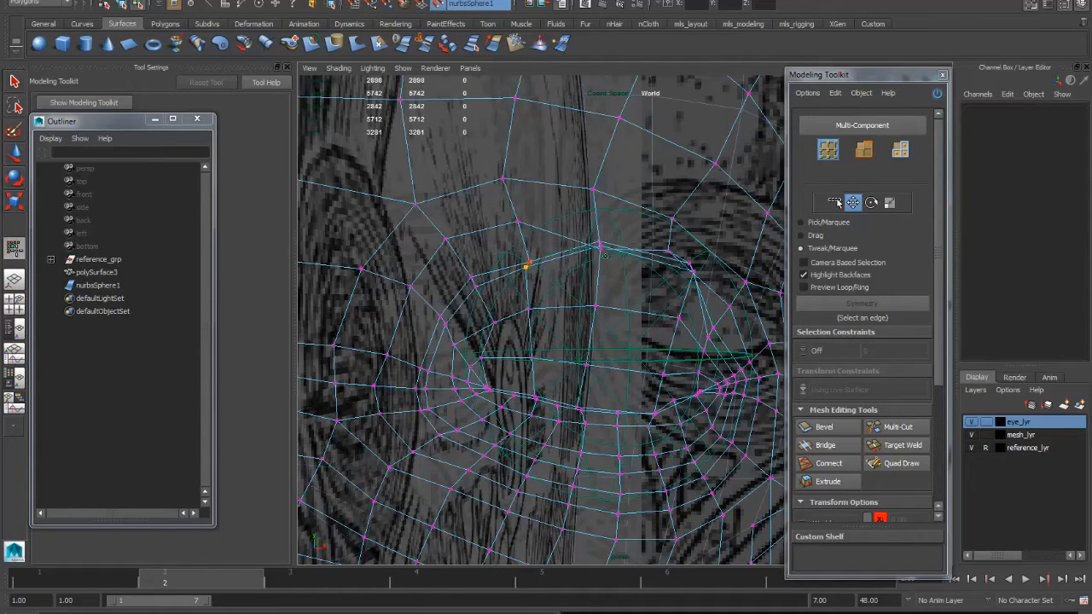
drag(601, 250, 600, 247)
Reposition the middle and outer upper-eyelid vertices over the live eyeball sphere so the lid follows its curvature
mouse_move(627, 283)
alt+mouse_down()
mouse_move(645, 294)
mouse_move(614, 280)
alt+mouse_up()
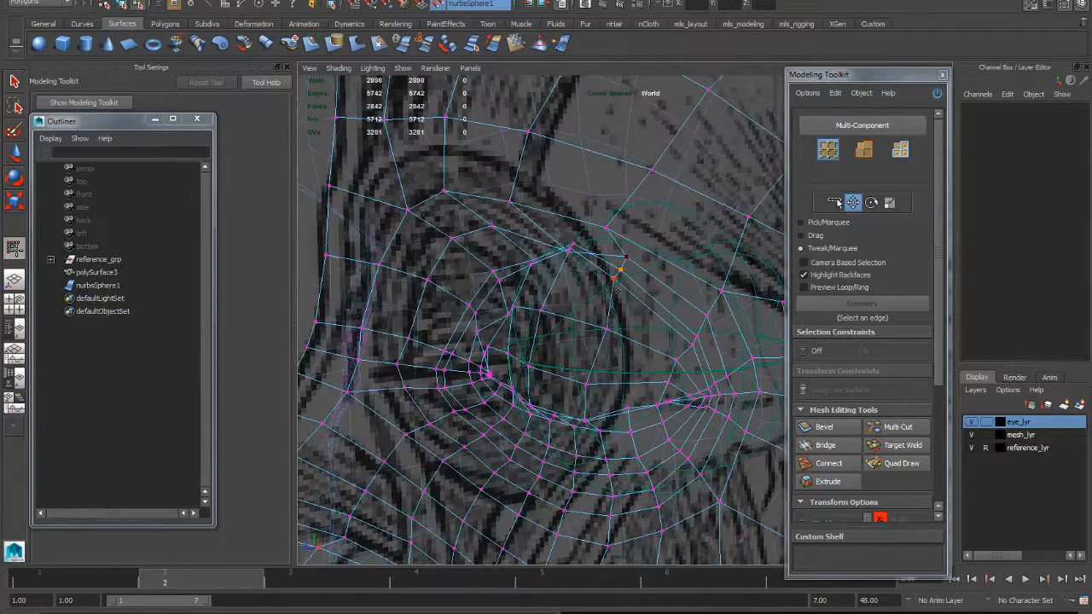
drag(611, 342, 612, 290)
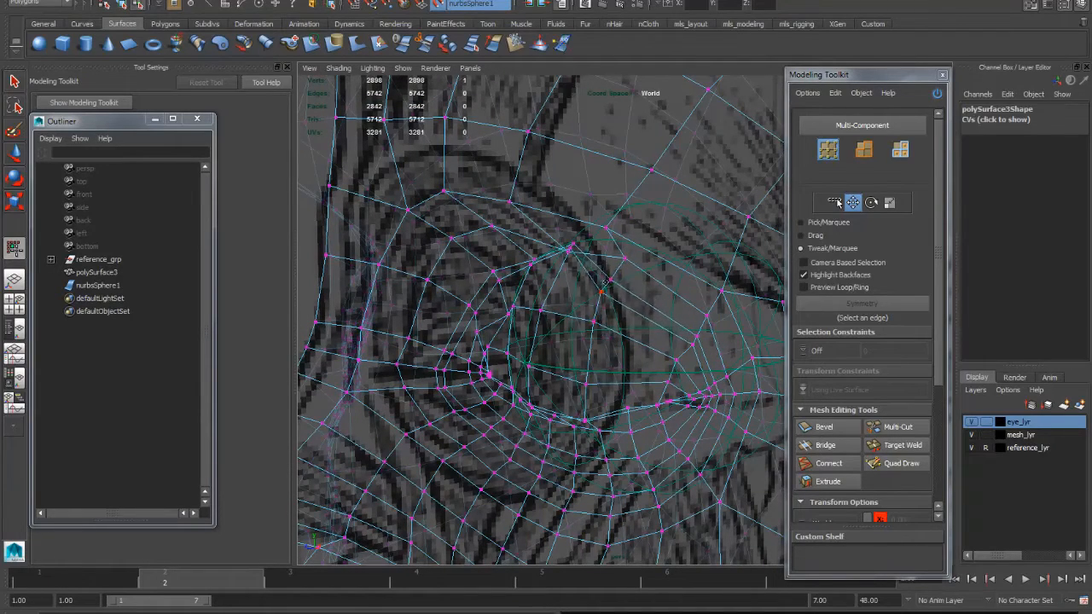
drag(571, 251, 552, 270)
alt+right_drag(555, 271, 670, 288)
alt+middle_drag(580, 266, 622, 323)
alt+drag(585, 324, 577, 303)
drag(559, 339, 607, 318)
Switch to shaded display, temporarily hide eye_lyr to examine the upper eyelid's shape, and restore the layer's visibility around the socket
key(5)
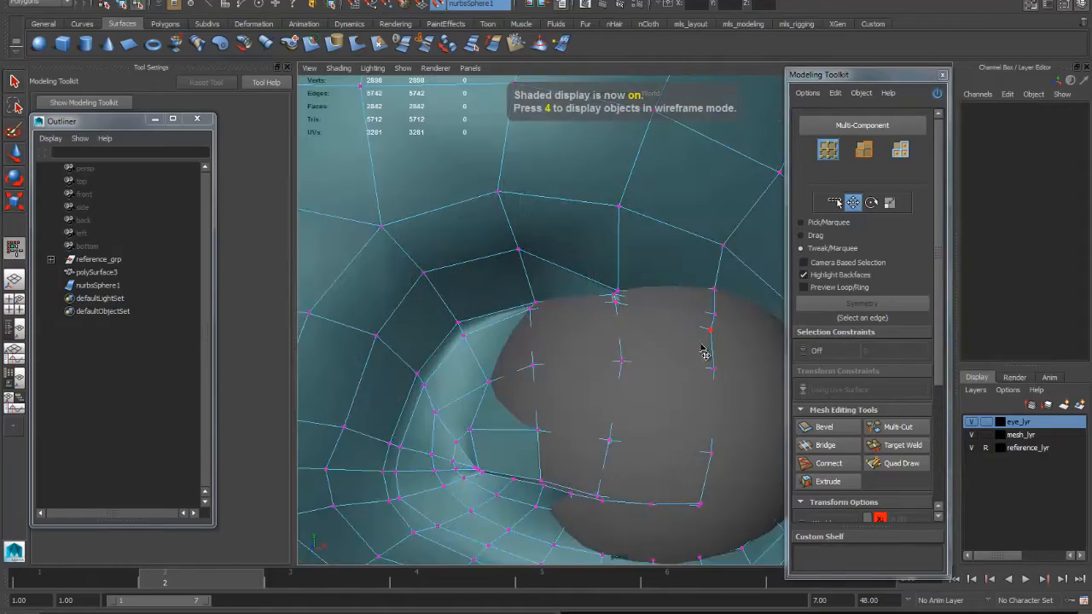
mouse_move(705, 349)
alt+mouse_down()
mouse_move(629, 361)
mouse_move(656, 381)
alt+mouse_up()
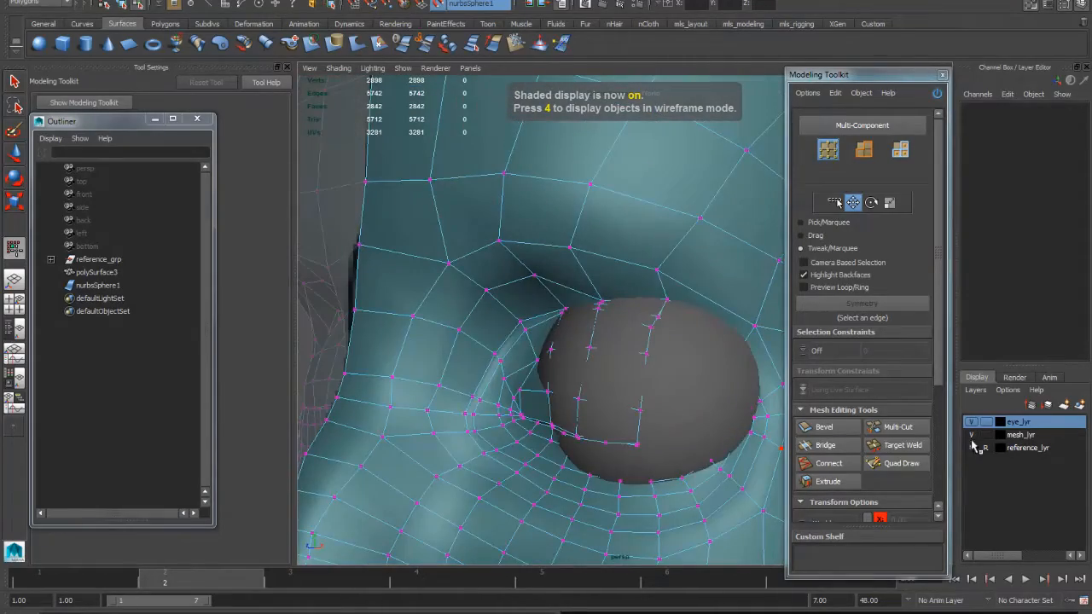
click(971, 421)
alt+drag(729, 398, 661, 269)
scroll(657, 317, down, 3)
scroll(669, 365, down, 4)
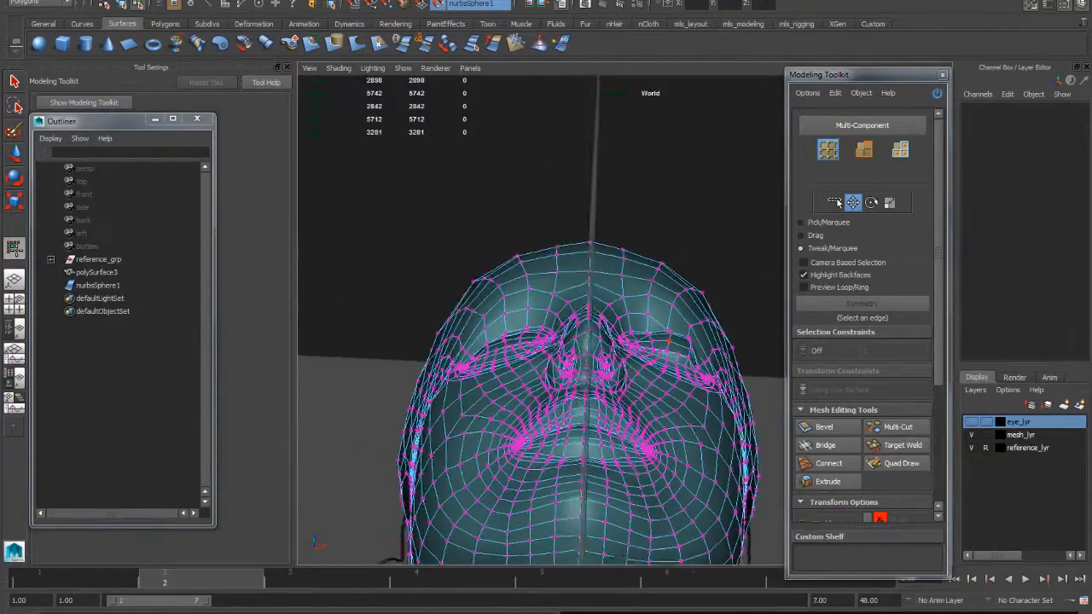
scroll(699, 335, up, 2)
alt+drag(679, 347, 579, 331)
alt+right_drag(580, 331, 656, 329)
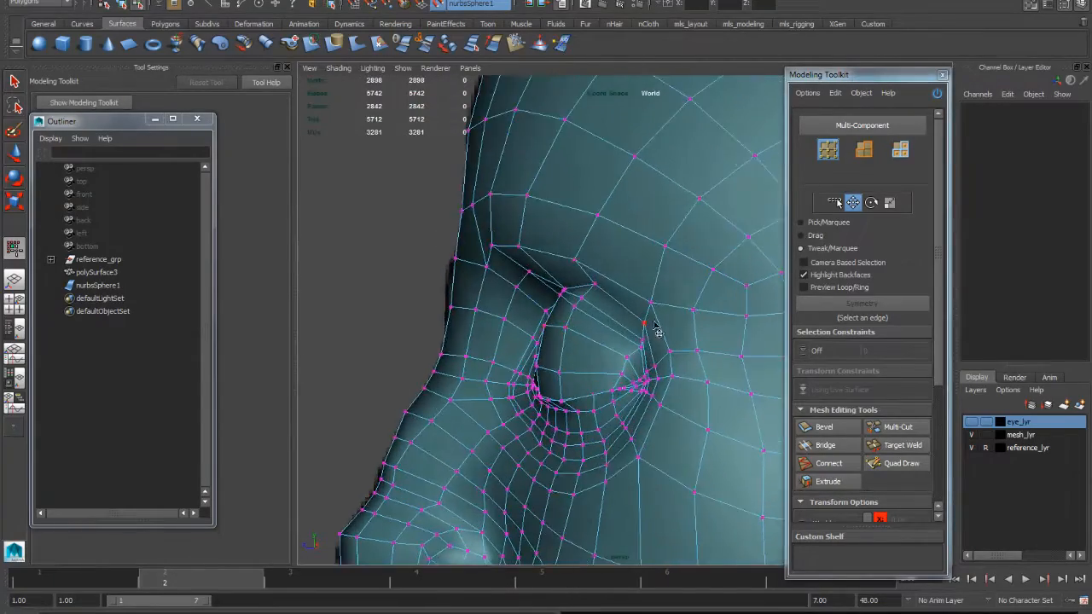
alt+drag(588, 331, 786, 371)
click(970, 423)
alt+right_drag(588, 305, 627, 314)
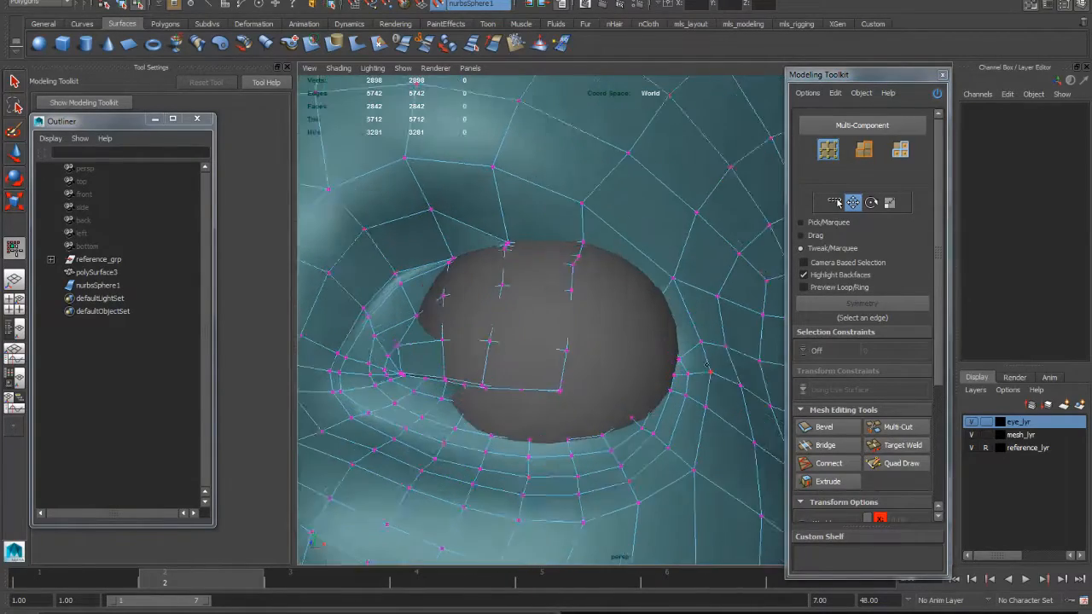
Tweak the eyelid vertices at the outer eye corner inward along the eyeball
mouse_move(597, 311)
alt+mouse_down()
mouse_move(591, 358)
mouse_move(628, 370)
mouse_move(592, 337)
mouse_move(629, 337)
mouse_move(626, 312)
mouse_move(648, 316)
mouse_move(601, 323)
alt+mouse_up()
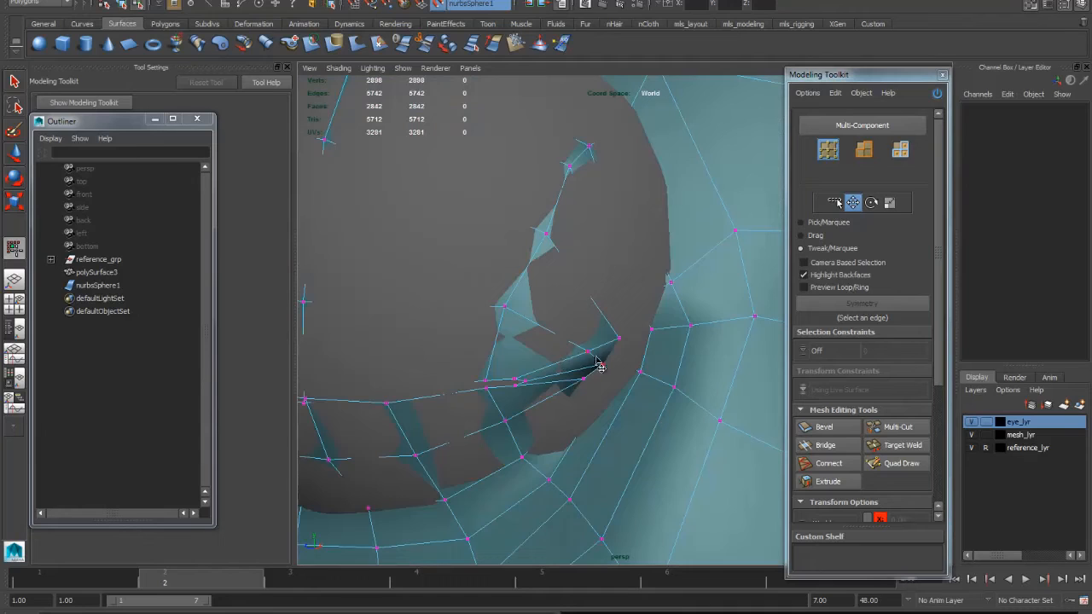
mouse_move(590, 365)
mouse_down()
mouse_move(580, 364)
mouse_move(598, 362)
mouse_move(575, 378)
mouse_up()
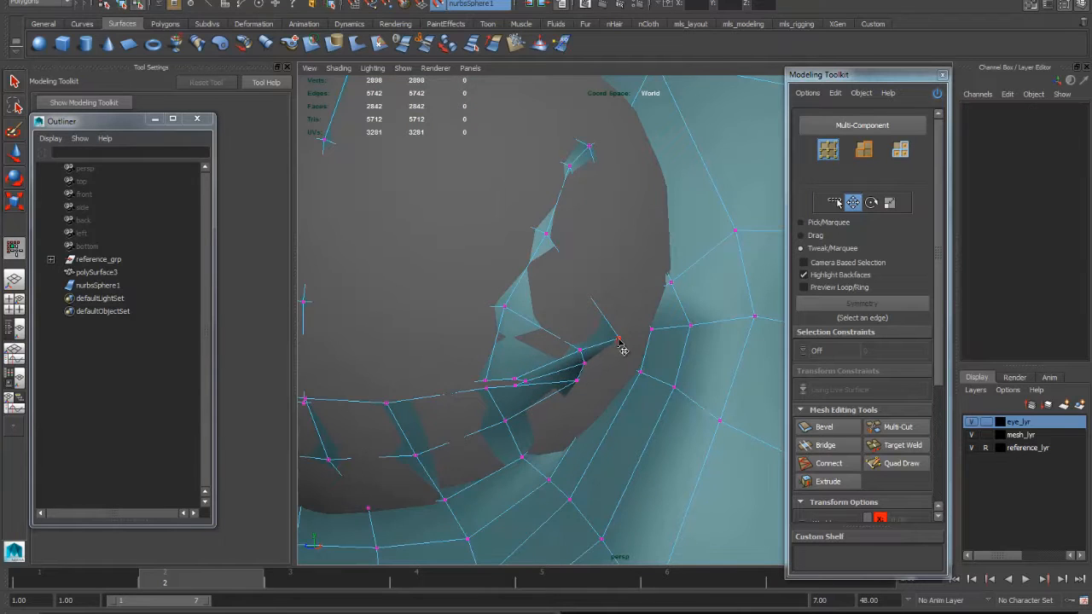
drag(622, 348, 596, 337)
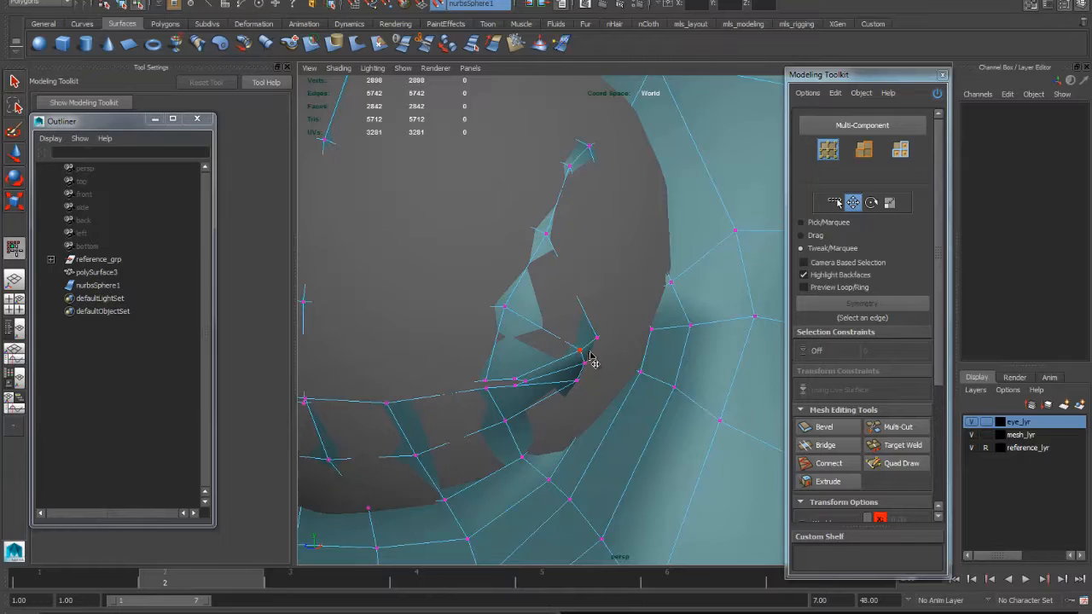
Untangle and space out the vertices at the outer eye corner in wireframe display, and return to shaded display
key(5)
key(4)
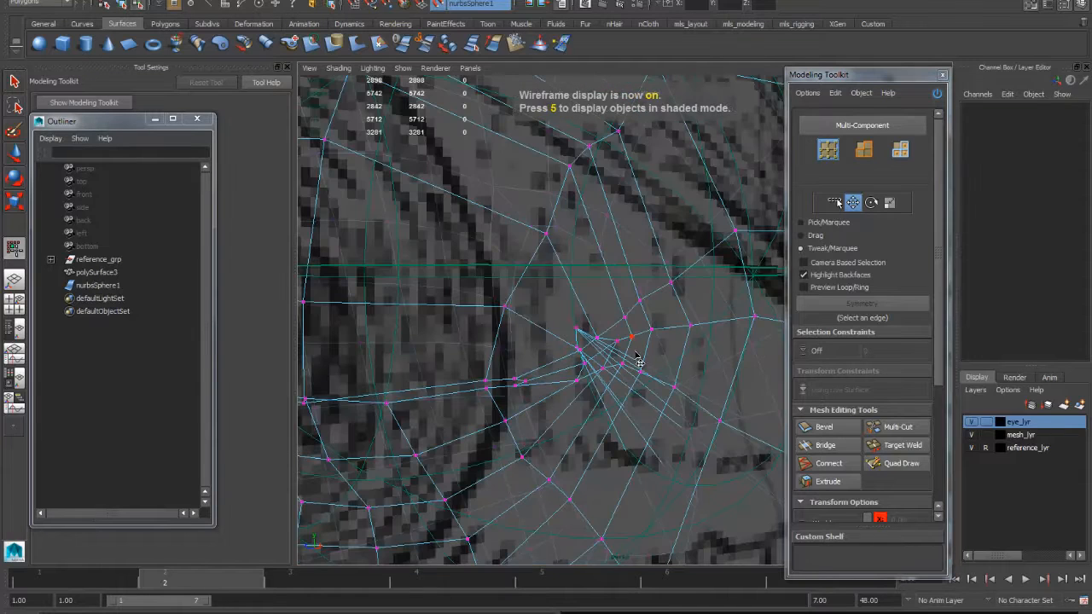
alt+drag(637, 356, 574, 345)
middle_drag(568, 338, 561, 341)
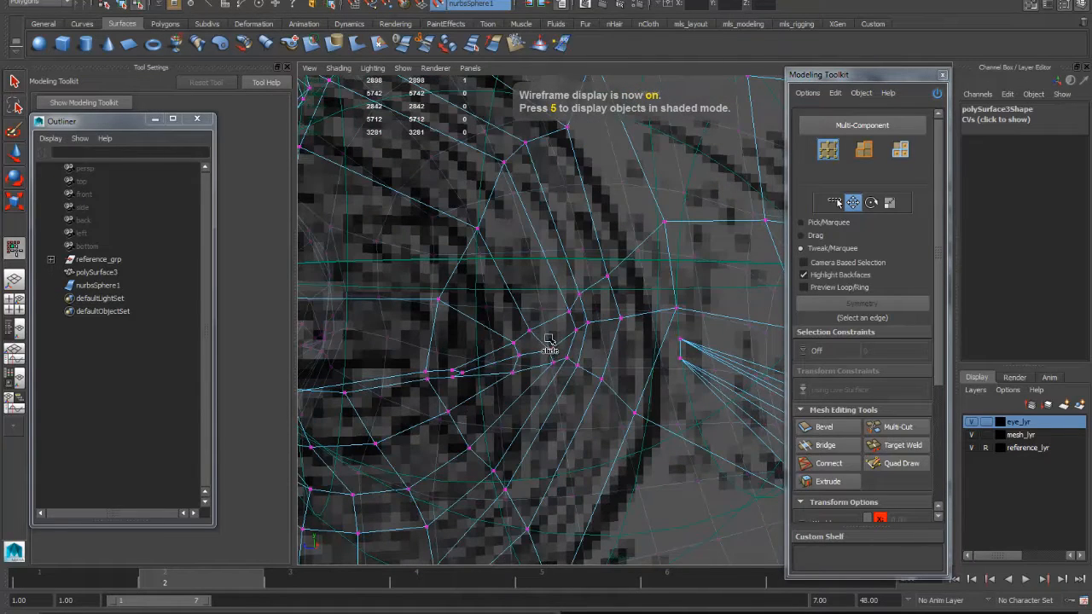
drag(550, 341, 564, 317)
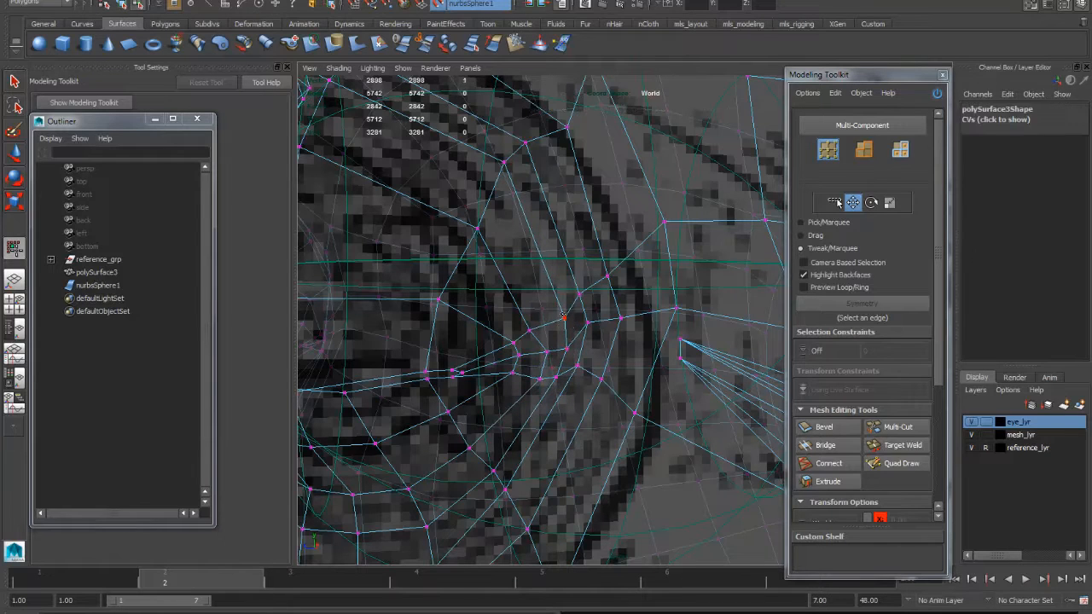
scroll(567, 362, down, 2)
key(5)
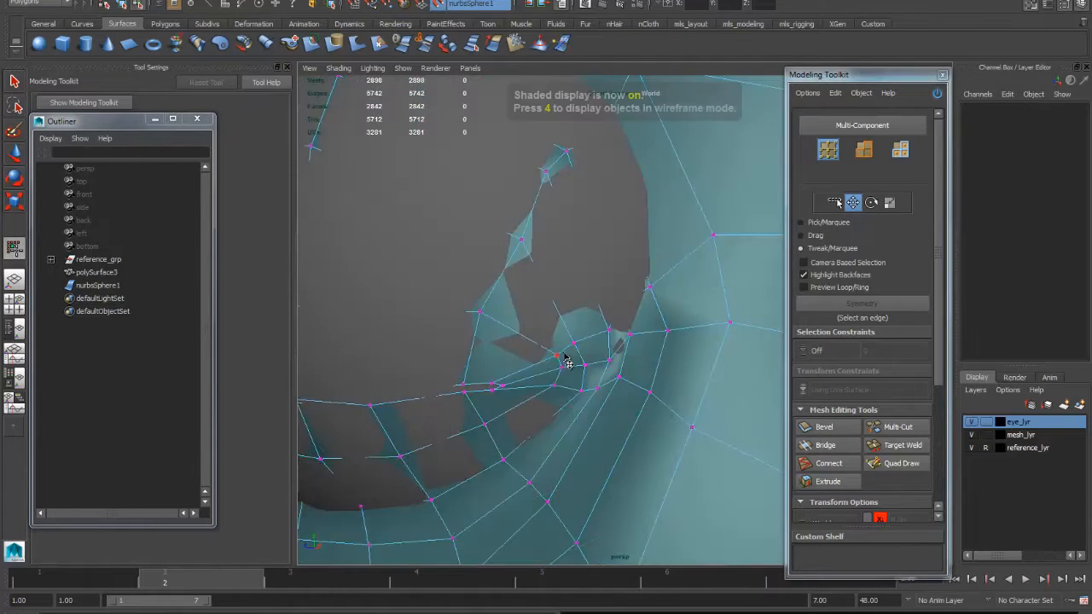
Undo the last tweak at the inner eye corner and nudge the nearby upper-lid vertex toward the eyeball
alt+drag(570, 397, 477, 357)
scroll(612, 367, down, 3)
alt+middle_drag(511, 317, 538, 420)
alt+drag(537, 420, 669, 351)
alt+middle_drag(668, 351, 635, 350)
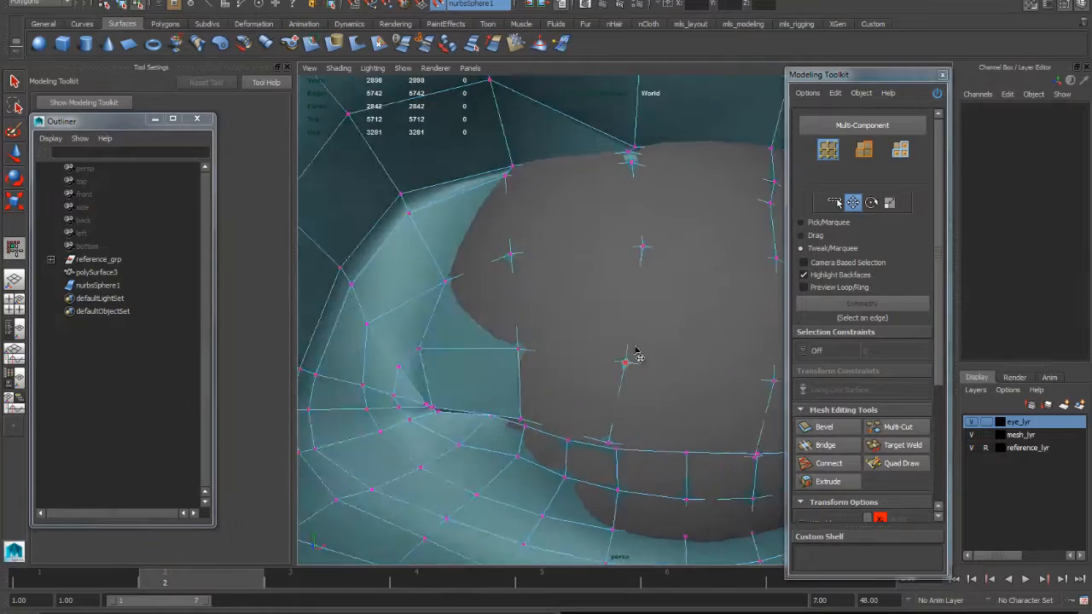
alt+drag(635, 355, 550, 331)
alt+drag(503, 395, 573, 340)
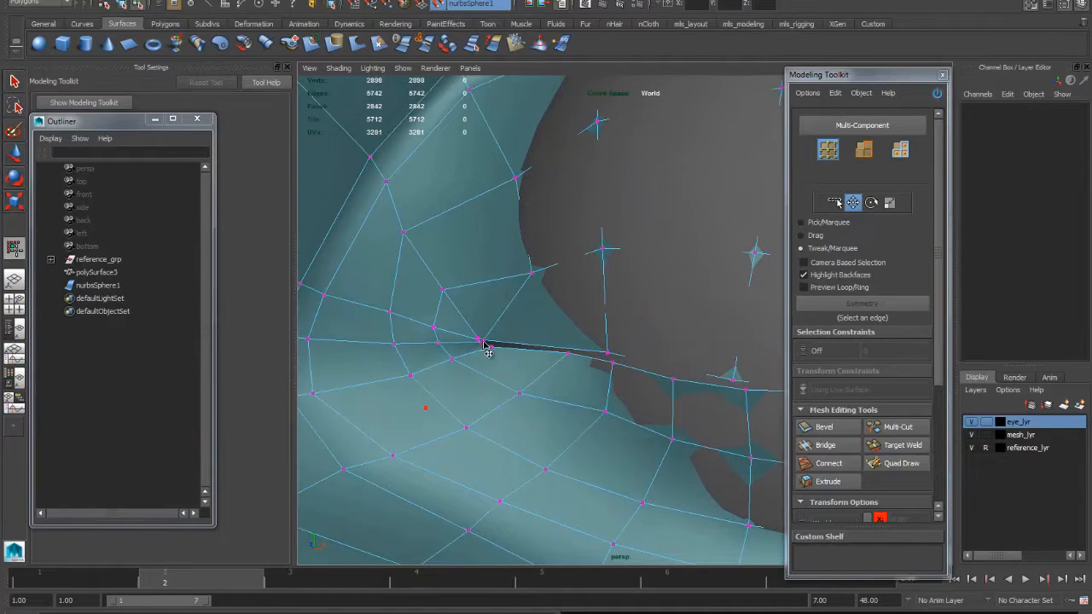
alt+drag(495, 334, 568, 335)
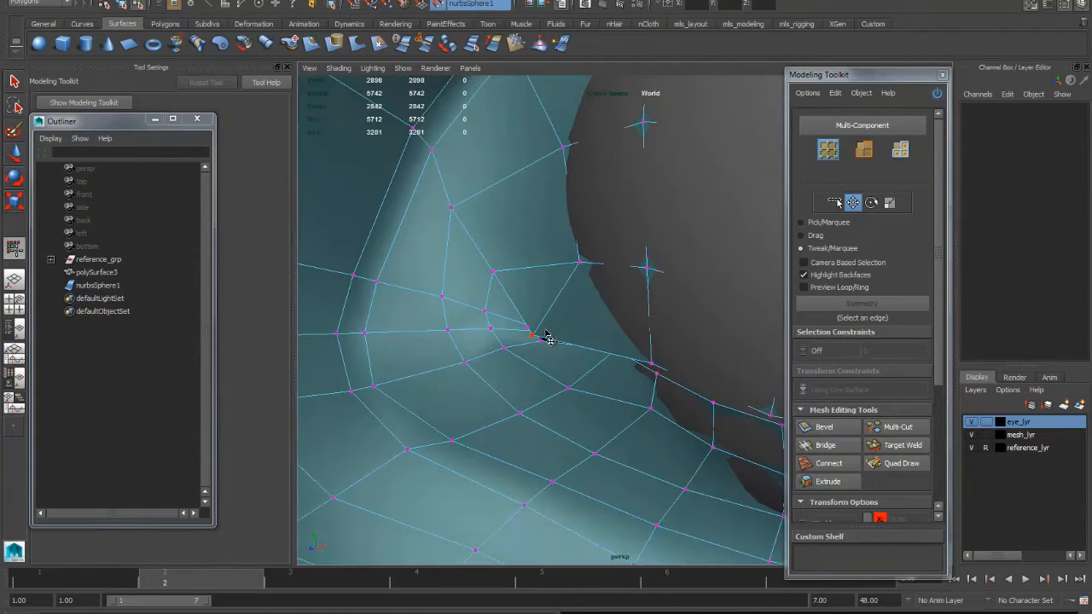
key(ctrl+z)
drag(520, 253, 585, 256)
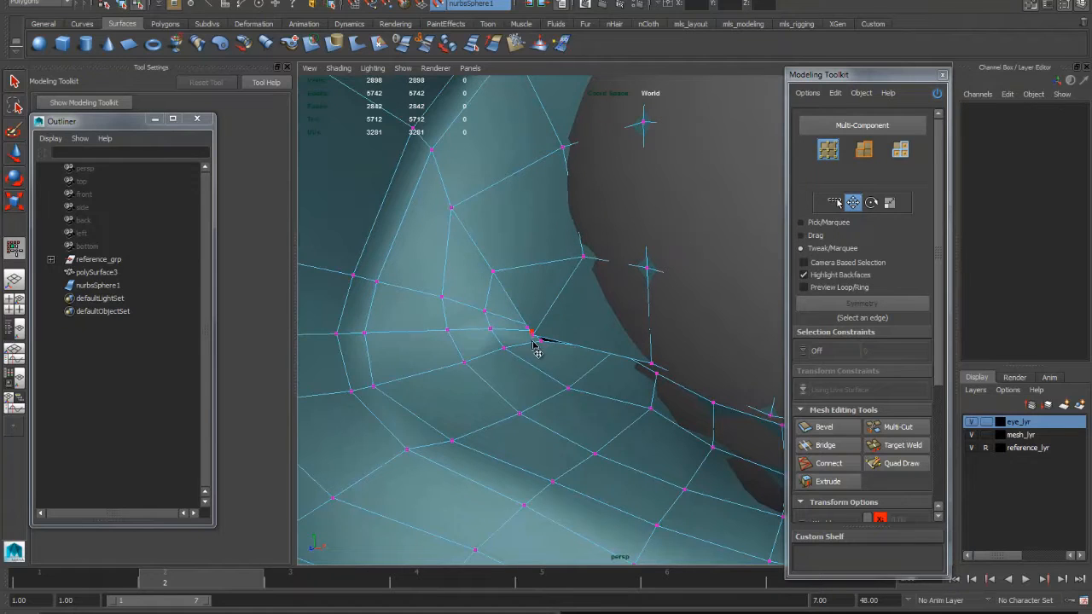
Turn off Highlight Backfaces and tweak the overlapping vertices at the inner eye corner
click(805, 276)
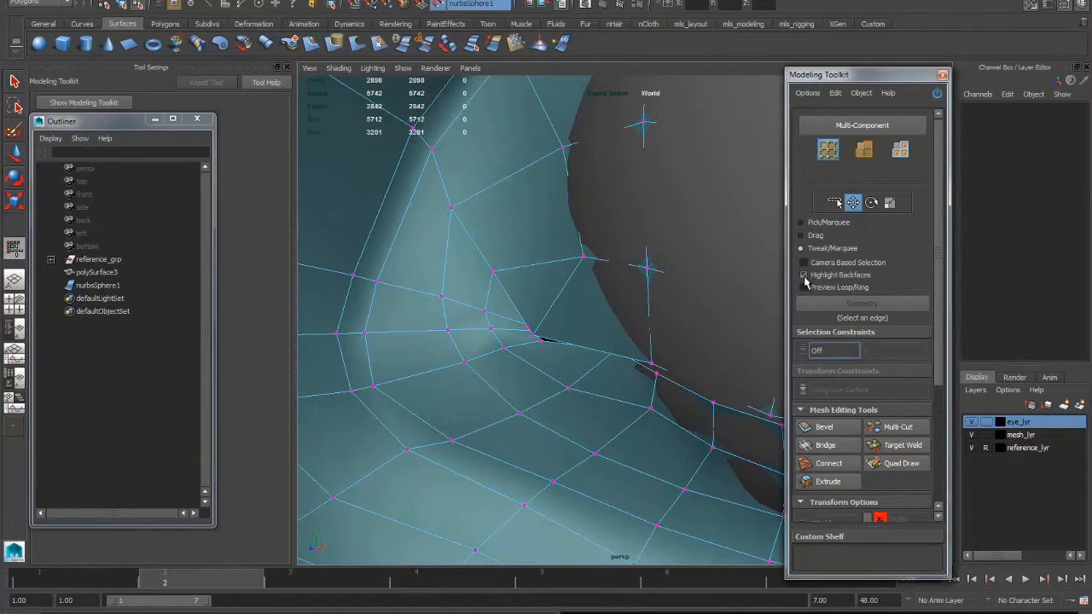
click(537, 341)
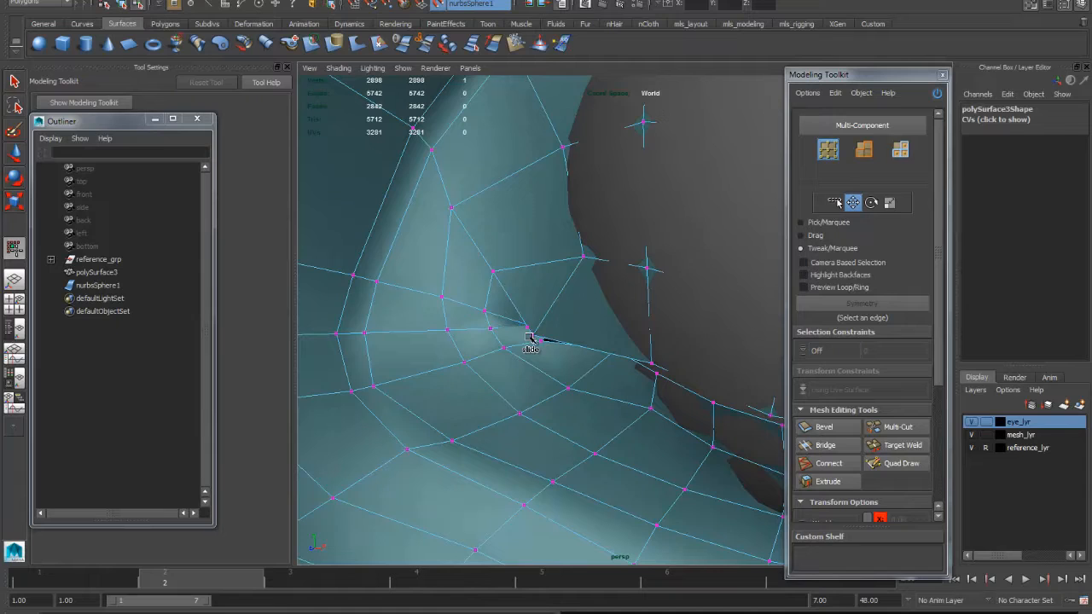
drag(528, 338, 611, 299)
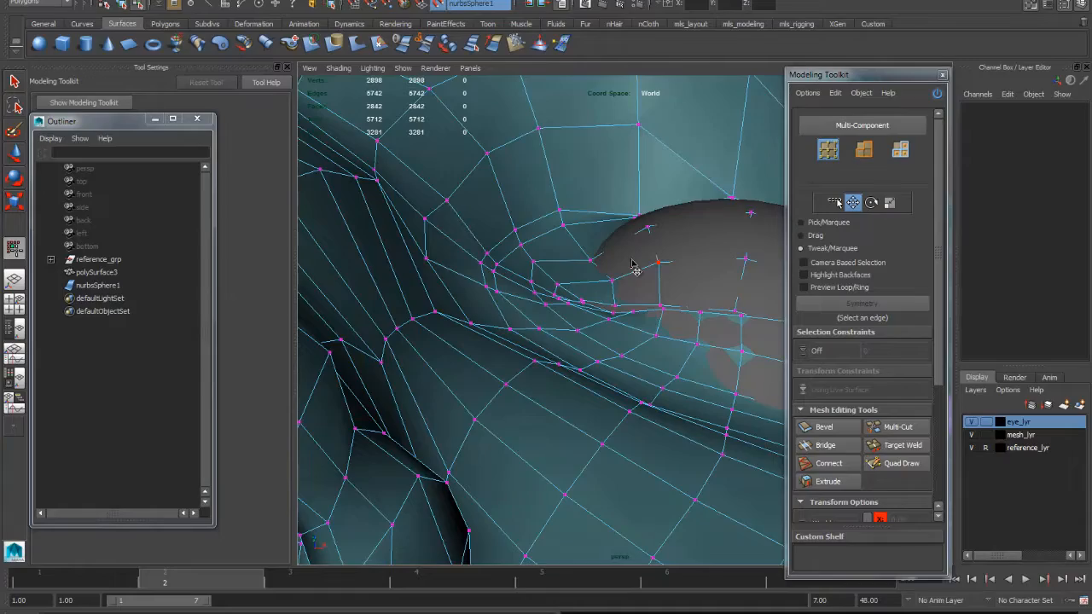
Lower the middle vertices along the upper eyelid's bottom edge to even out the lid line
alt+drag(615, 268, 558, 286)
alt+drag(650, 282, 616, 267)
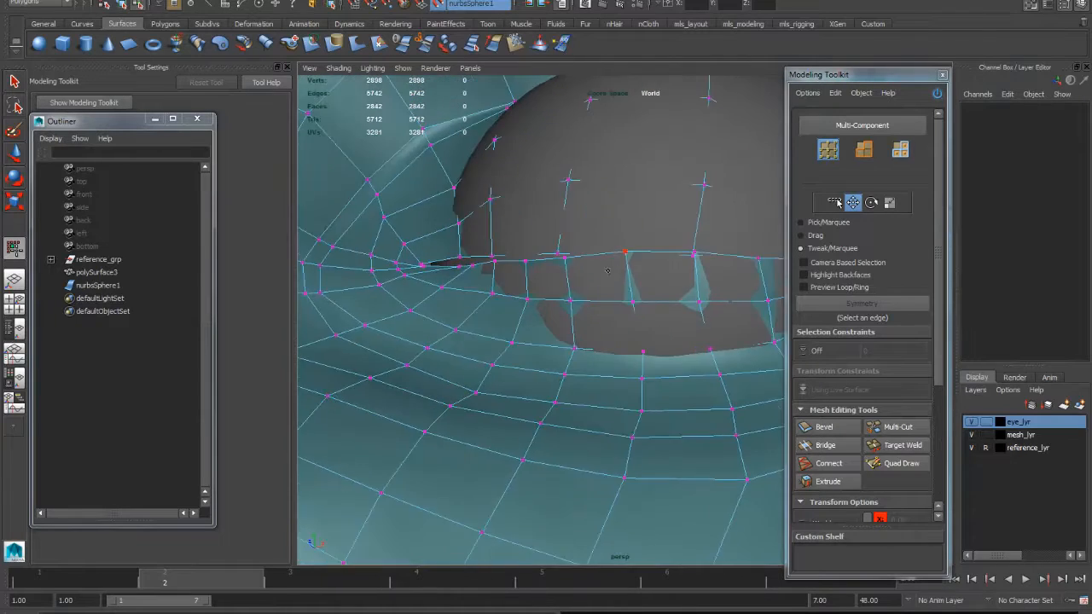
alt+middle_drag(616, 267, 523, 313)
click(522, 313)
drag(589, 304, 590, 313)
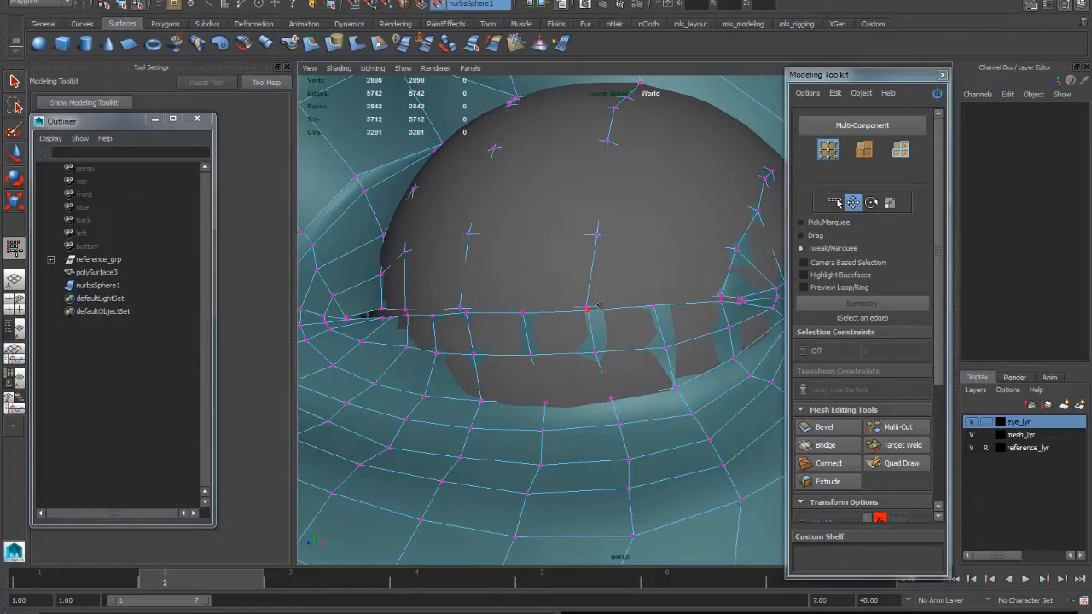
Examine how the upper eyelid's vertices follow the eyeball from the front and the side
alt+drag(713, 302, 617, 313)
alt+middle_drag(618, 313, 534, 330)
alt+drag(534, 329, 559, 251)
alt+middle_drag(560, 250, 577, 285)
alt+drag(577, 285, 589, 290)
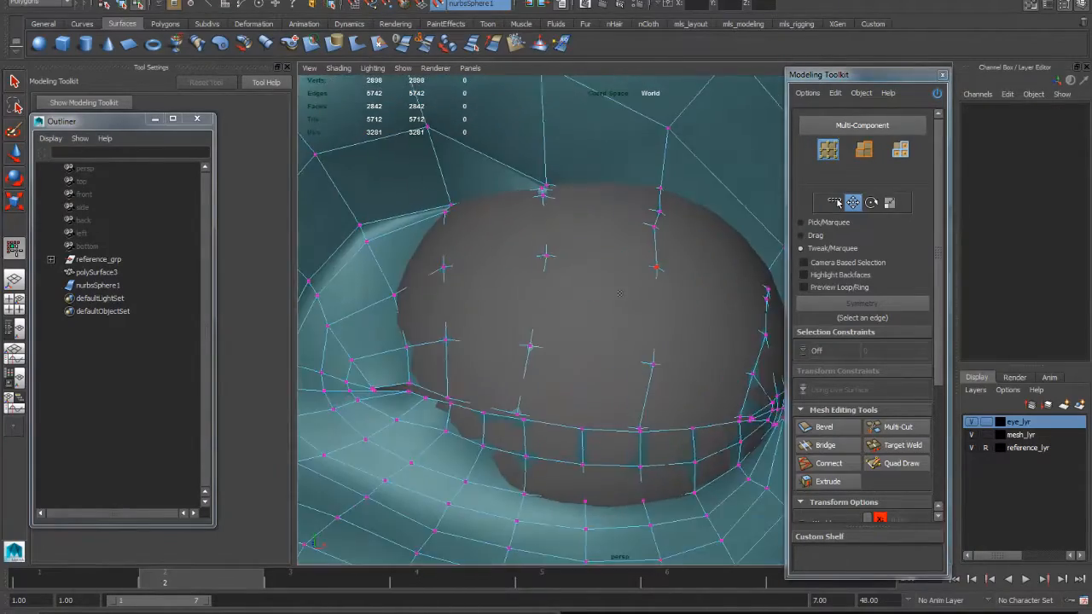
alt+middle_drag(588, 290, 654, 314)
alt+drag(654, 314, 602, 261)
alt+drag(507, 239, 572, 213)
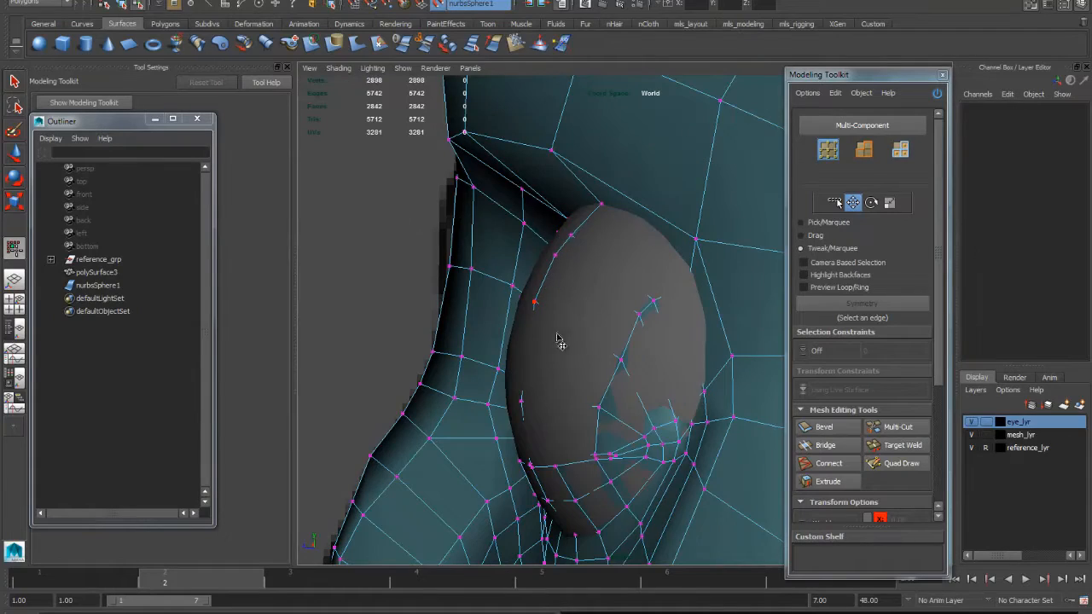
Spread the upper- and lower-lid vertices at the inner eye corner to separate the two lid edges
alt+drag(559, 342, 550, 274)
alt+right_drag(550, 275, 574, 277)
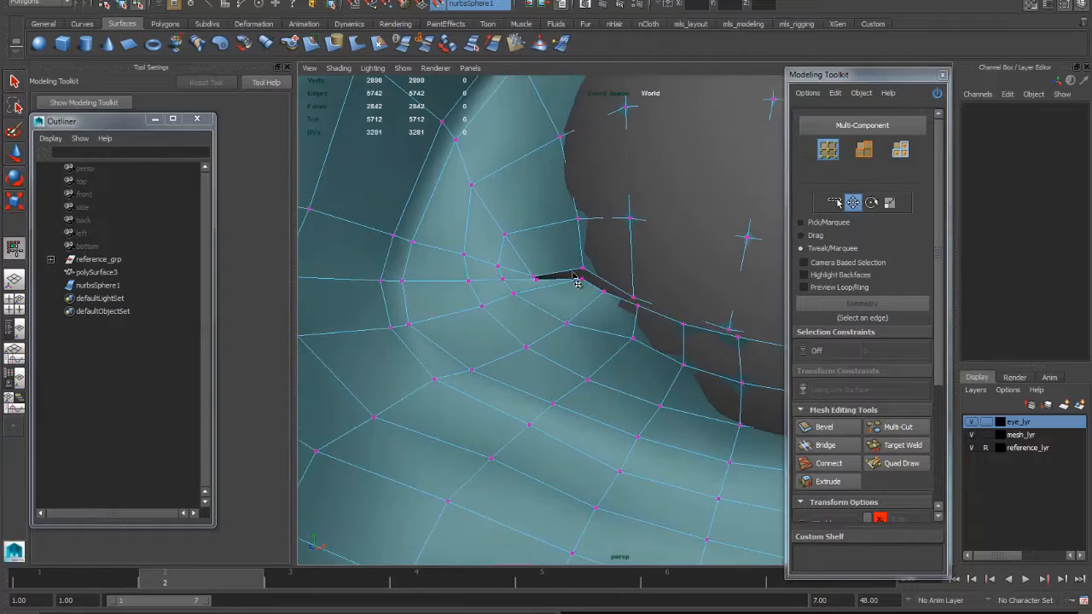
alt+drag(576, 282, 658, 344)
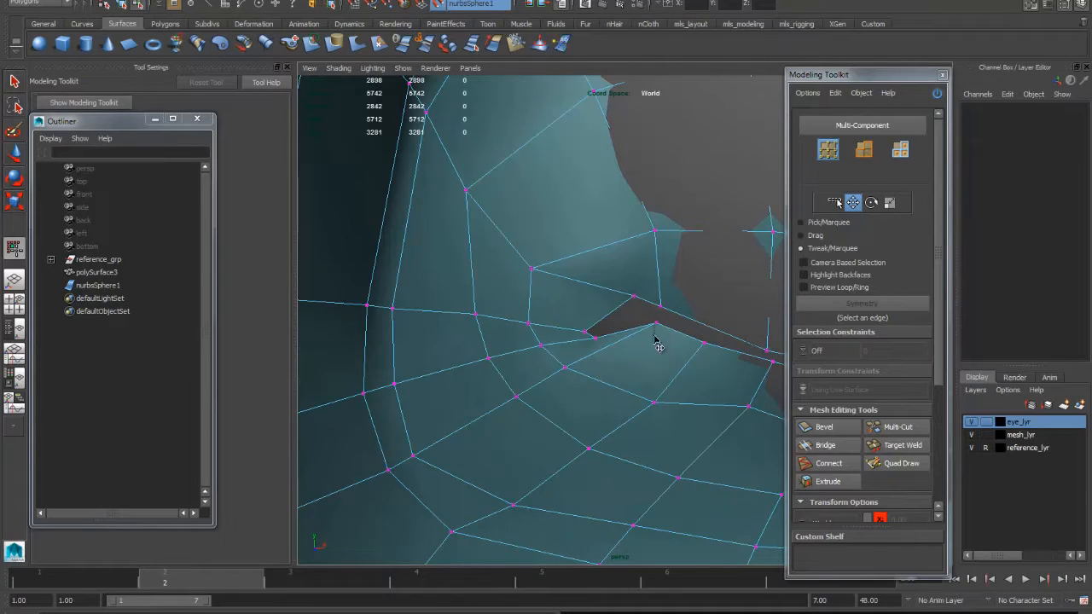
alt+drag(653, 334, 629, 325)
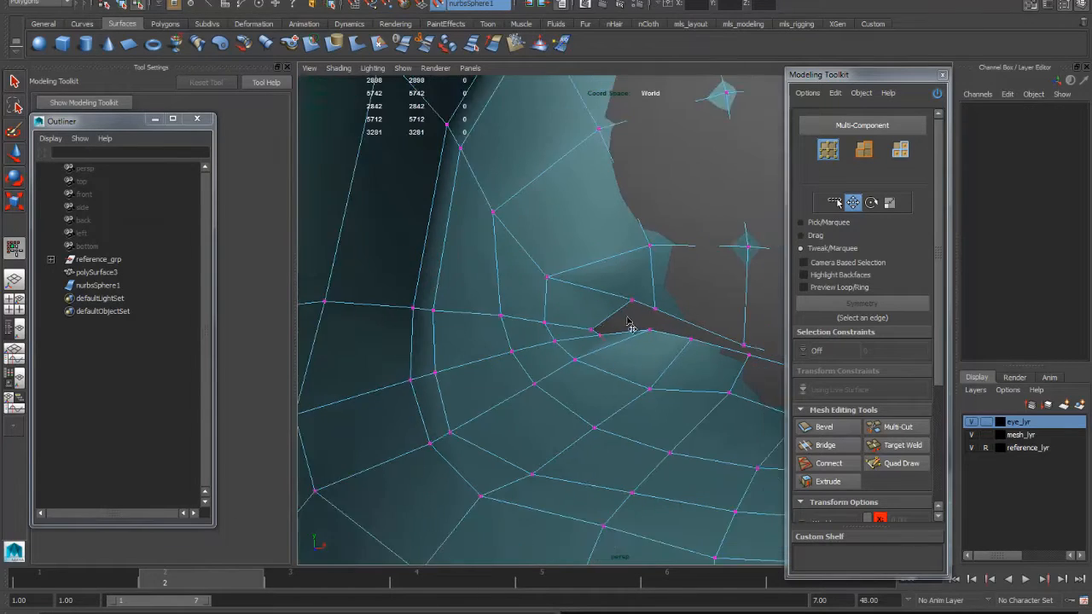
scroll(680, 319, down, 10)
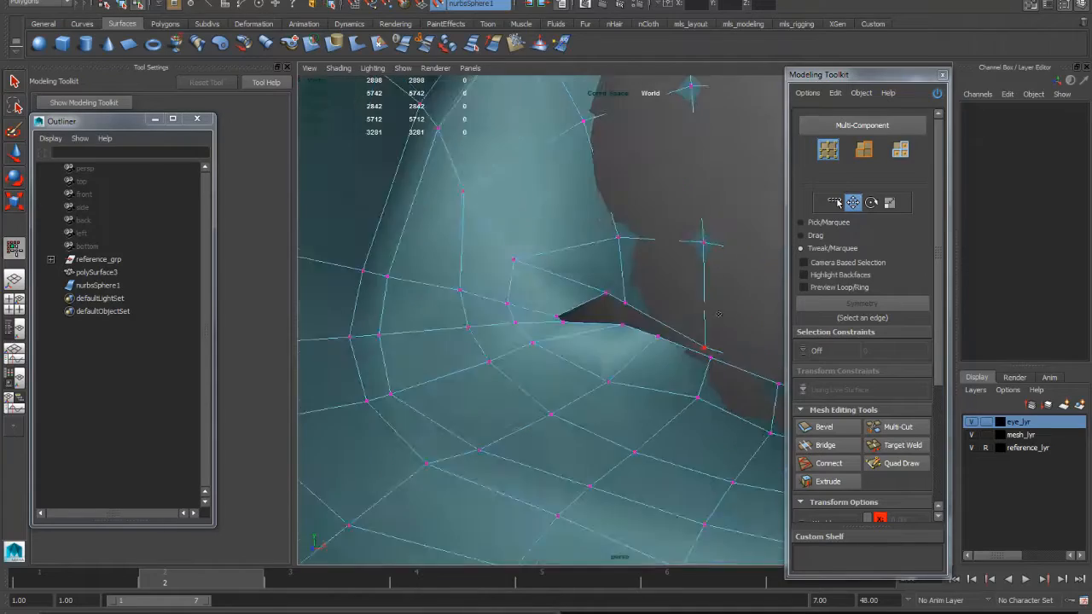
mouse_move(679, 318)
alt+mouse_down()
mouse_move(685, 336)
mouse_move(490, 299)
mouse_move(658, 307)
mouse_move(604, 322)
mouse_move(427, 271)
mouse_move(651, 363)
alt+mouse_up()
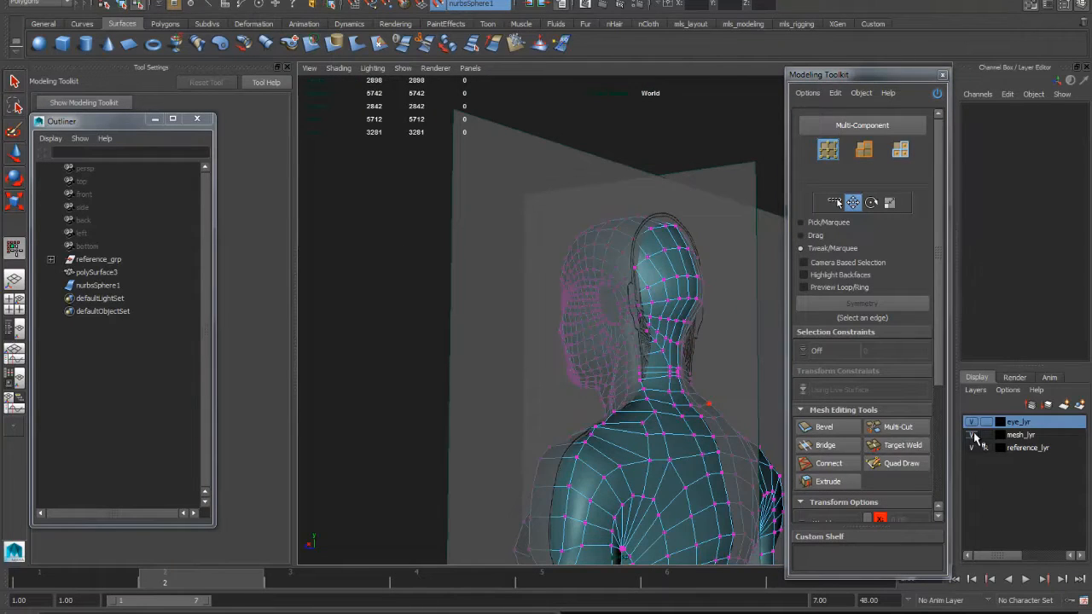
Hide the reference layer and inspect the head mesh from the side and the front
click(971, 447)
alt+drag(707, 437, 583, 260)
alt+drag(586, 373, 687, 368)
alt+middle_drag(614, 249, 609, 353)
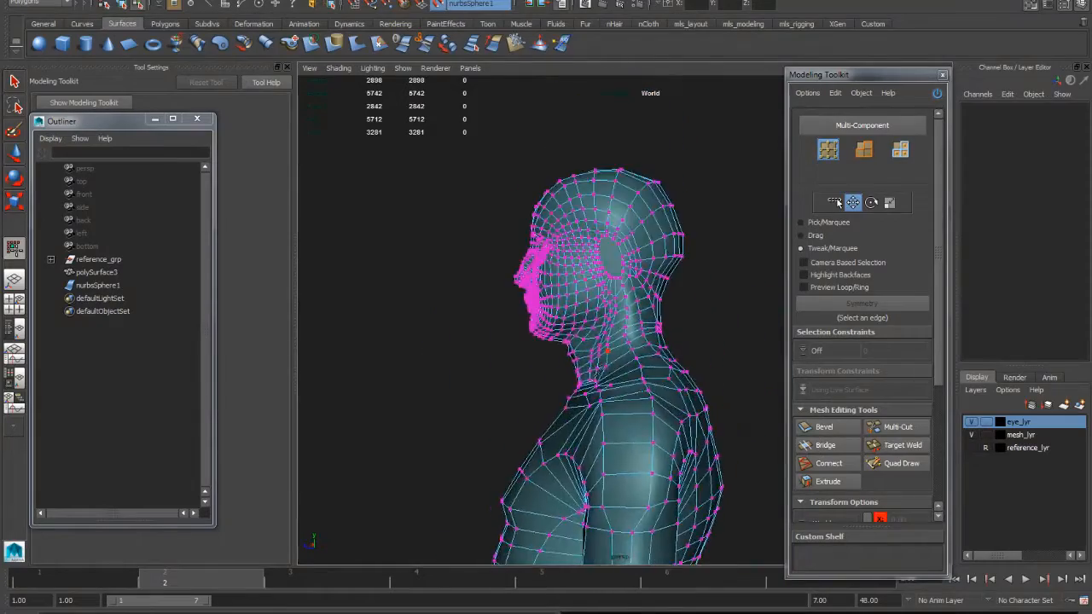
alt+right_drag(609, 353, 649, 353)
alt+drag(648, 354, 608, 353)
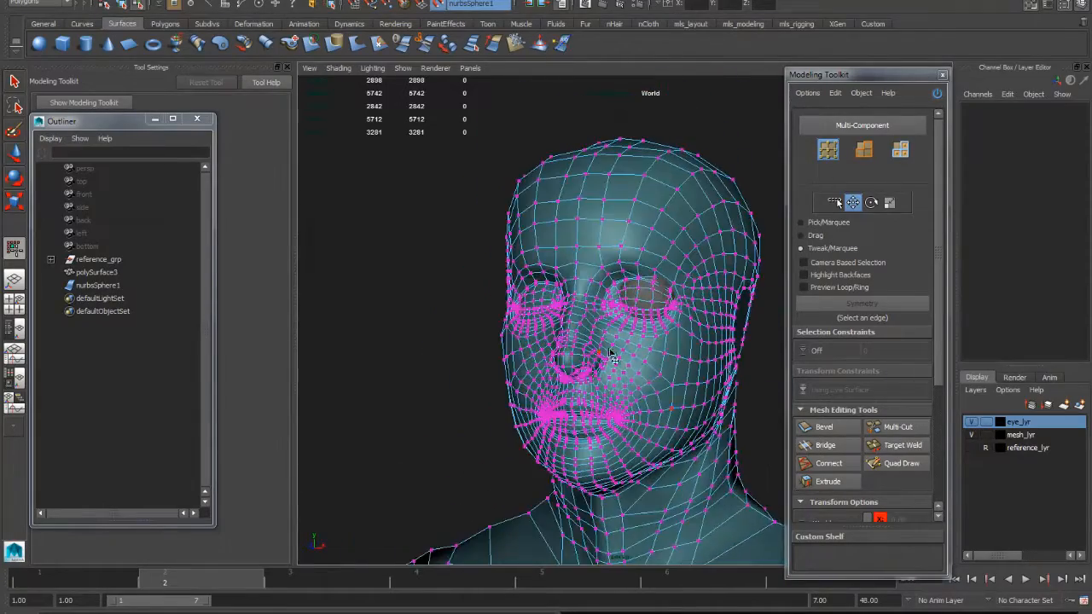
alt+right_drag(607, 354, 657, 353)
alt+drag(689, 363, 679, 358)
alt+right_drag(680, 359, 680, 350)
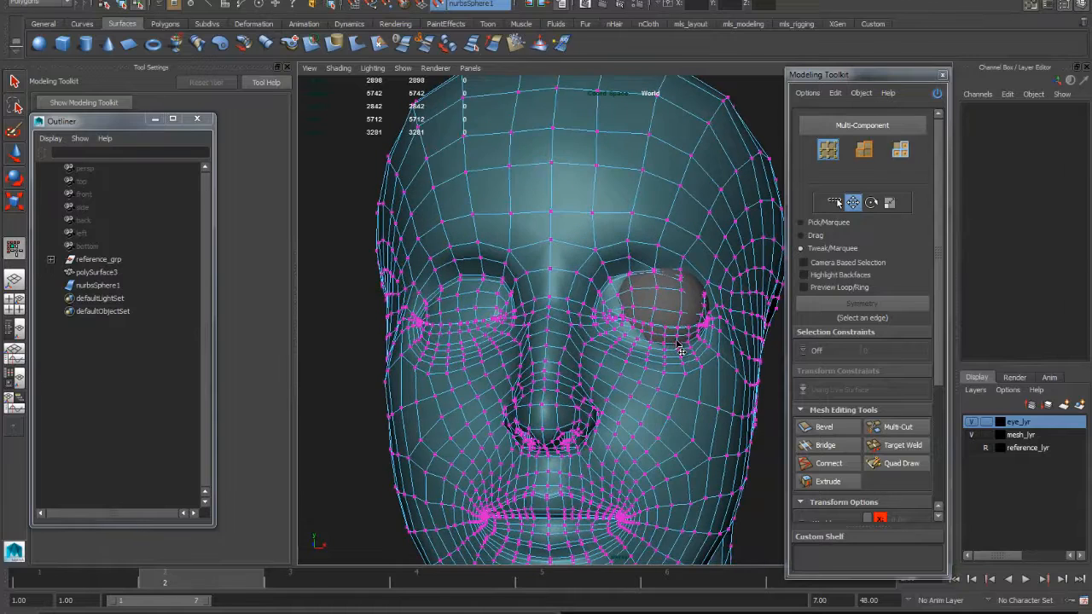
Return to object mode with the Move tool and hide the eye layer to check the closed eyelids
key(F8)
key(w)
alt+drag(670, 331, 661, 366)
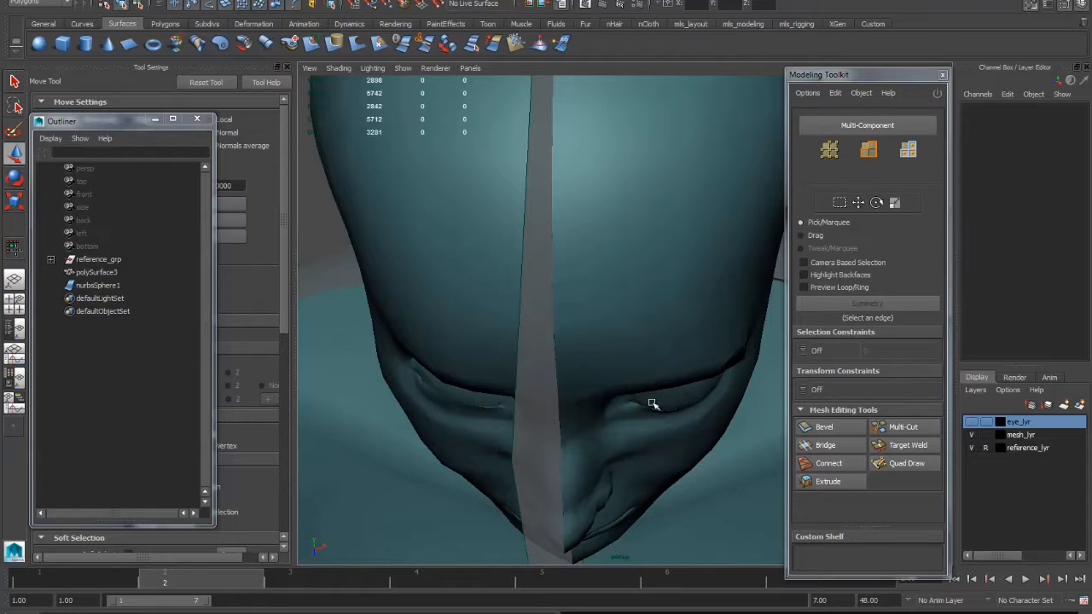
alt+drag(680, 408, 675, 377)
alt+drag(683, 376, 488, 354)
alt+drag(709, 344, 706, 350)
alt+right_drag(707, 351, 672, 358)
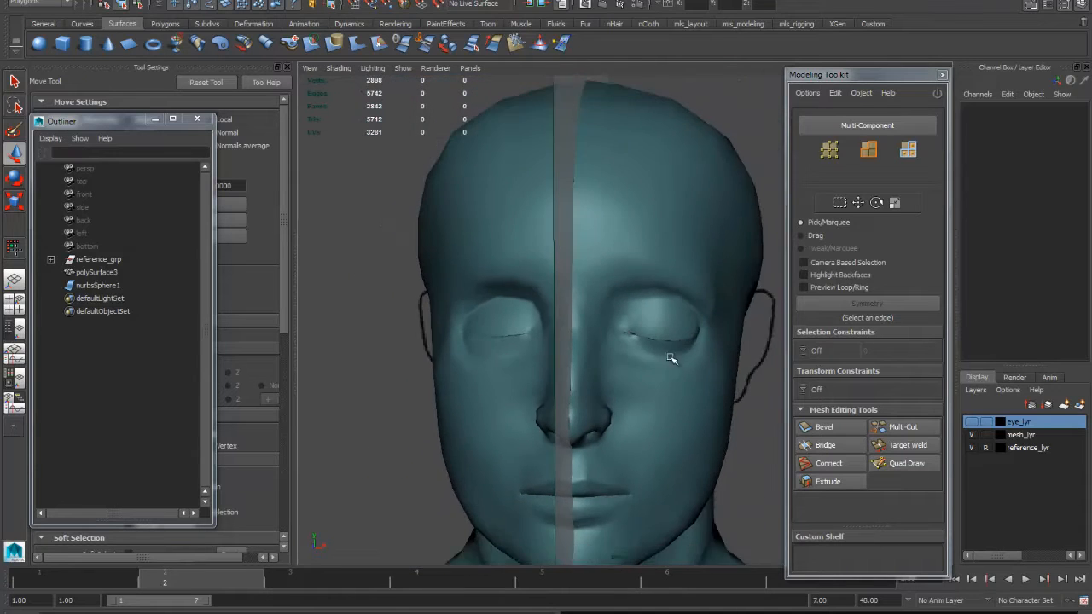
mouse_move(672, 359)
alt+mouse_down()
mouse_move(685, 346)
mouse_move(677, 353)
mouse_move(680, 302)
mouse_move(679, 348)
mouse_move(657, 378)
mouse_move(628, 368)
mouse_move(672, 354)
alt+mouse_up()
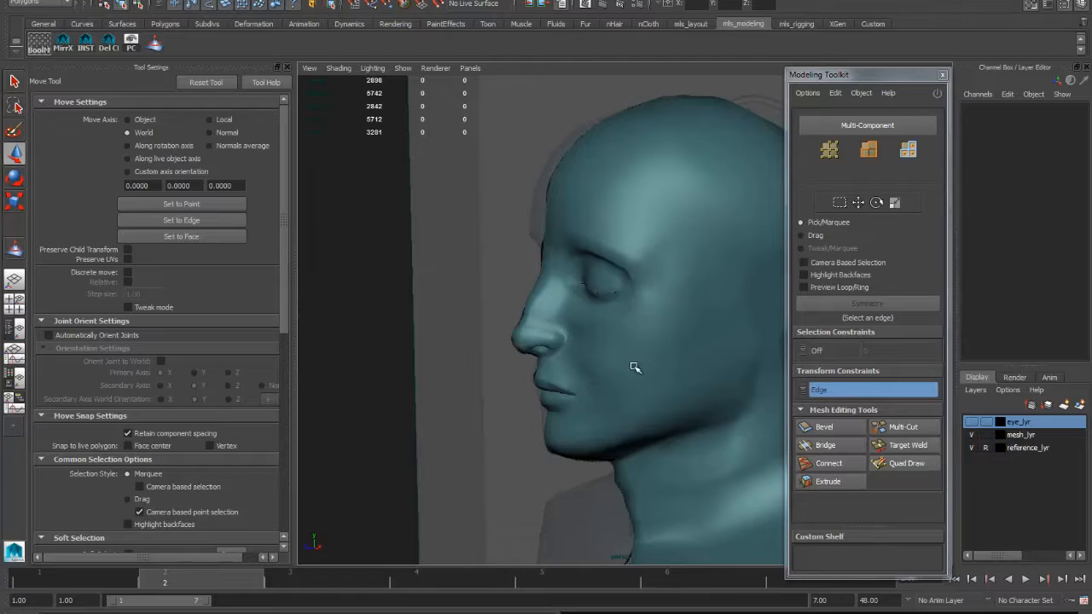
Hide the reference layer and inspect the face's profile and the closed eyelid on the head mesh
alt+drag(635, 367, 768, 456)
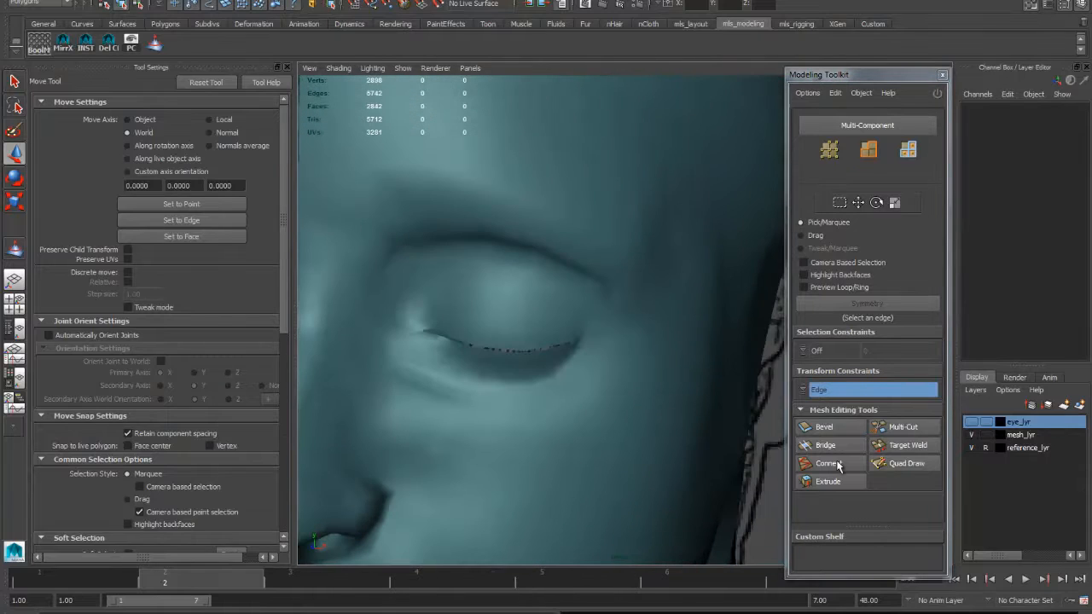
alt+right_drag(668, 454, 521, 380)
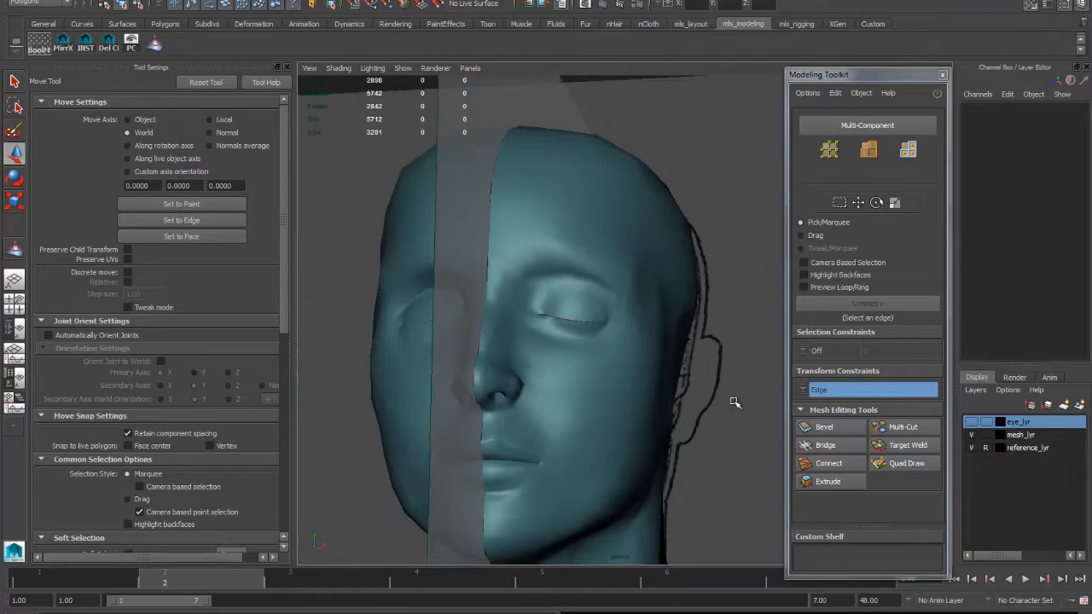
alt+drag(734, 404, 631, 380)
alt+right_drag(631, 380, 680, 401)
alt+drag(679, 401, 493, 447)
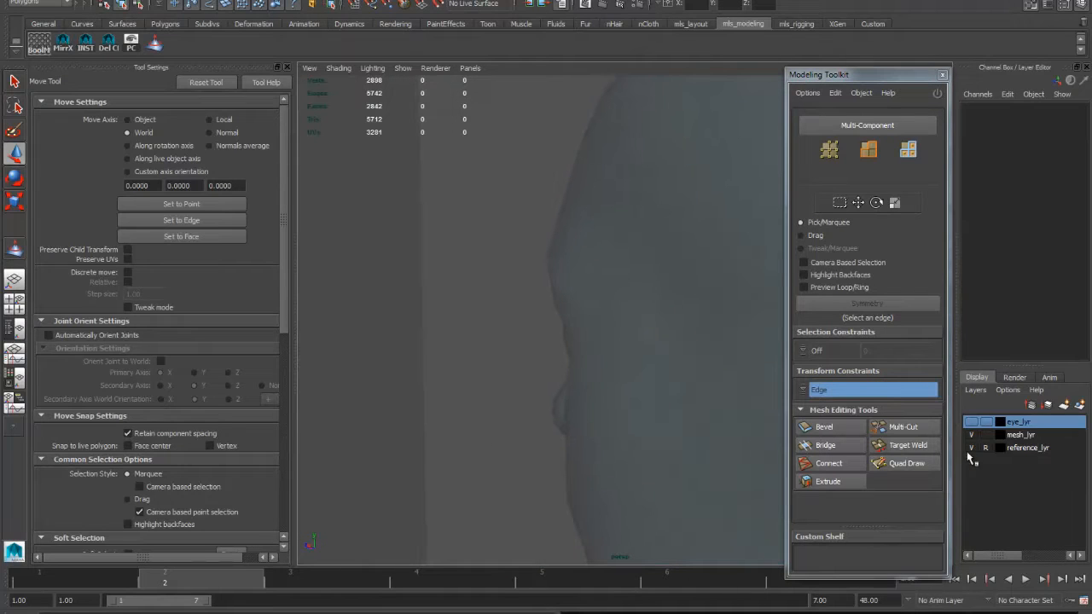
click(981, 450)
click(970, 447)
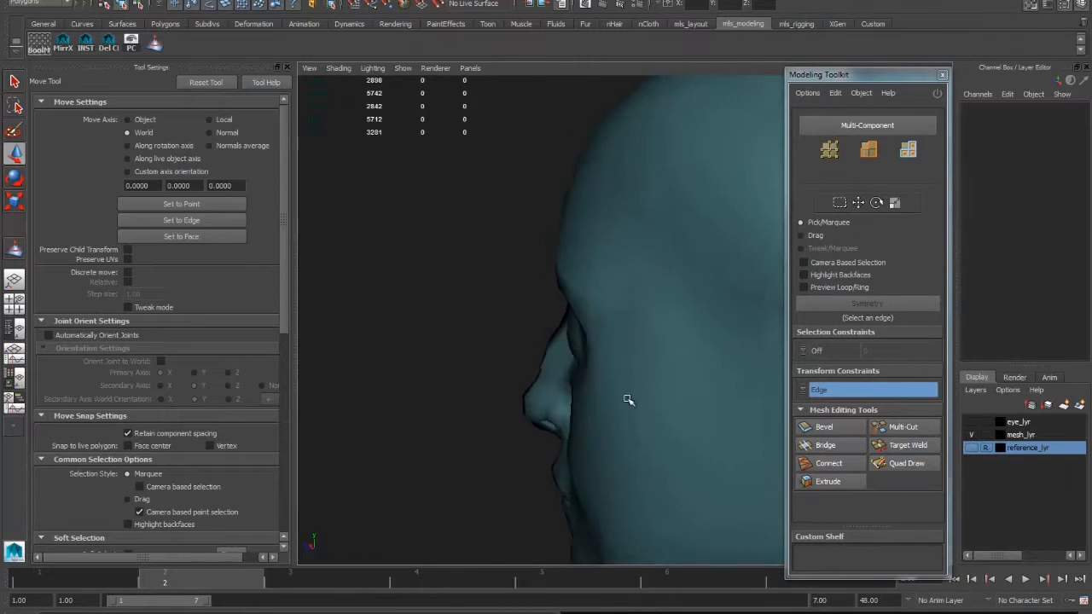
alt+drag(628, 399, 638, 365)
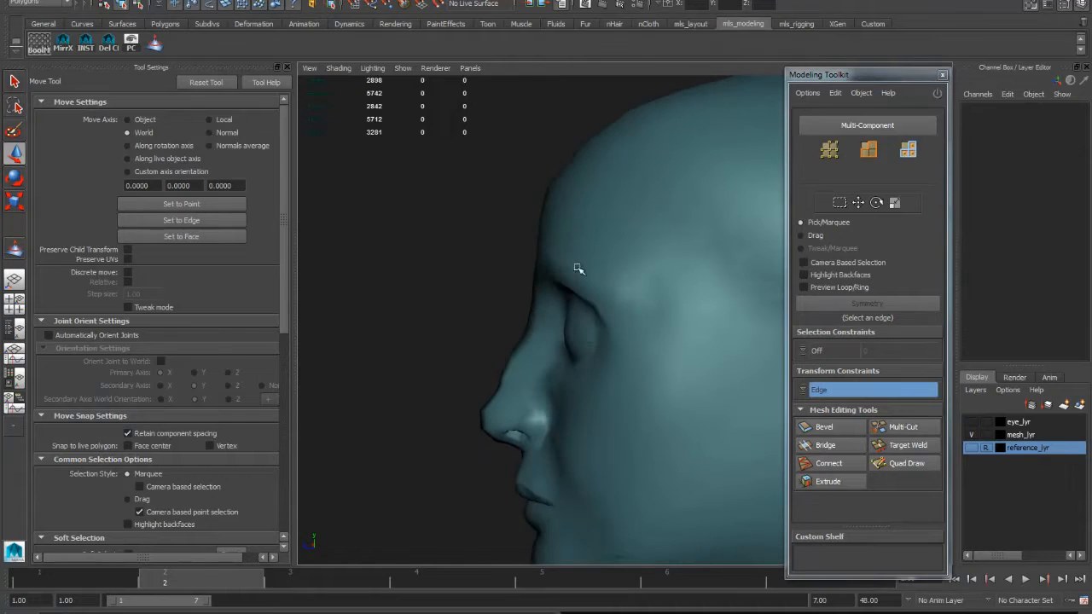
alt+drag(578, 270, 682, 417)
alt+right_drag(682, 417, 743, 421)
alt+drag(743, 422, 563, 381)
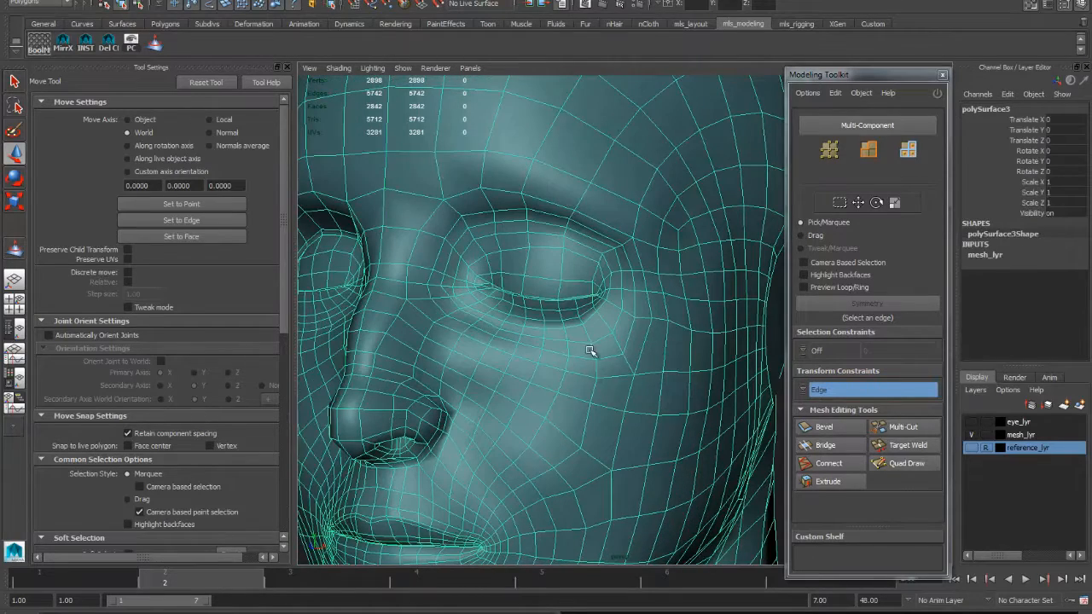
Examine the closed eyelid and the eye corners from the front and the side
alt+drag(627, 384, 570, 332)
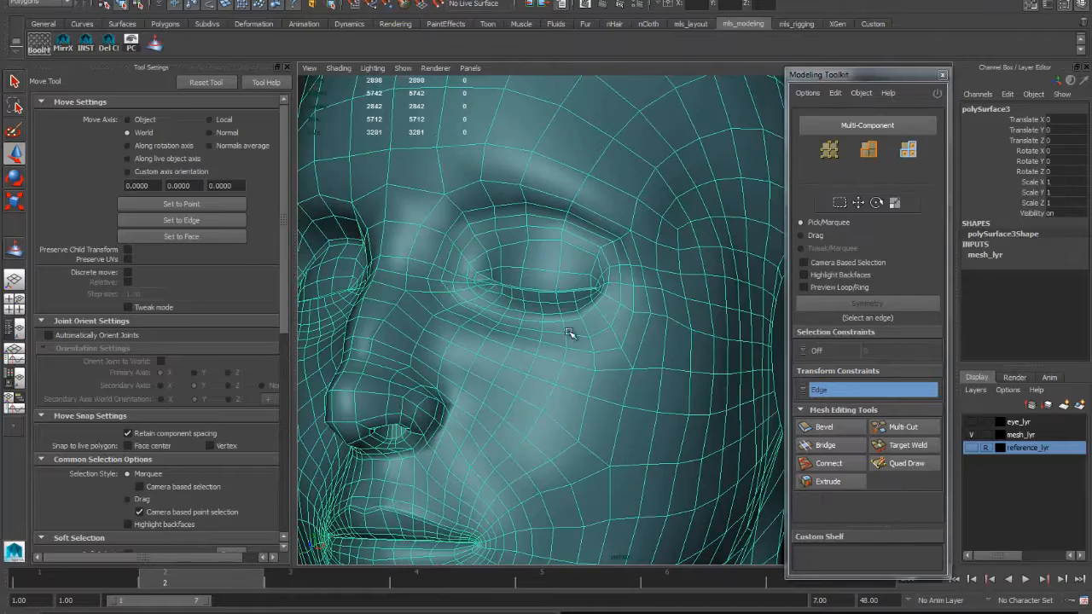
scroll(579, 325, up, 3)
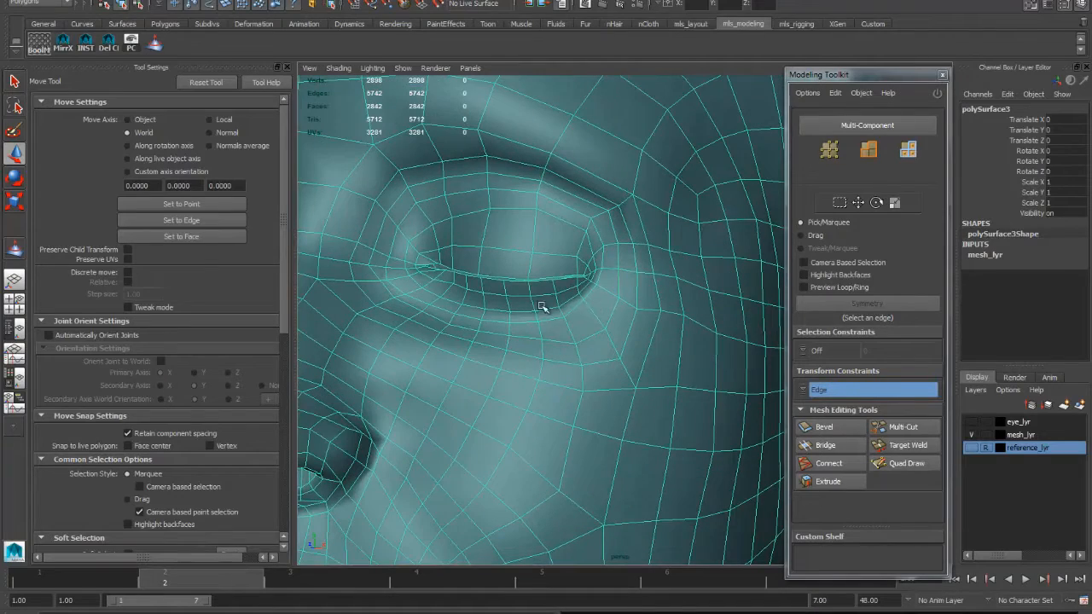
alt+drag(578, 318, 529, 317)
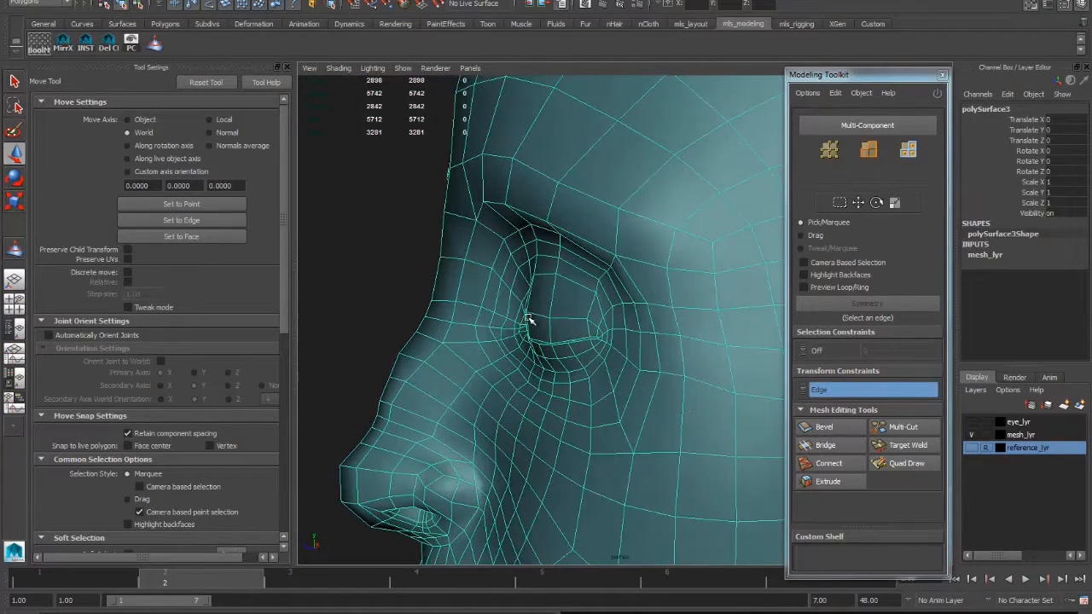
scroll(608, 304, up, 2)
alt+drag(609, 304, 582, 332)
scroll(747, 340, up, 2)
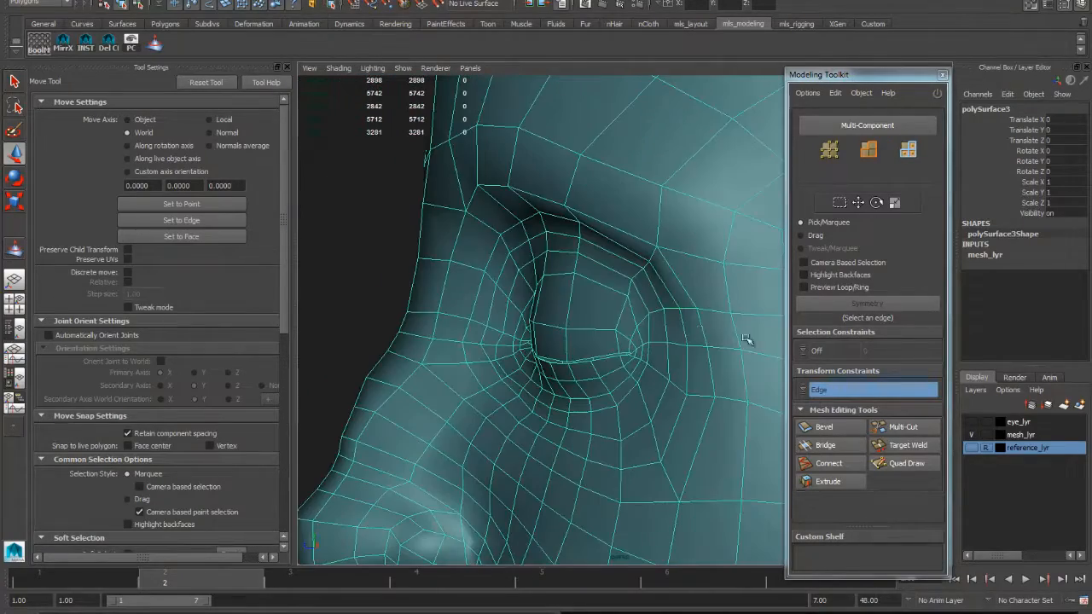
Slide the upper-eyelid vertices along the surface in tweak mode with the Edge transform constraint to round the closed lid
click(802, 389)
click(798, 379)
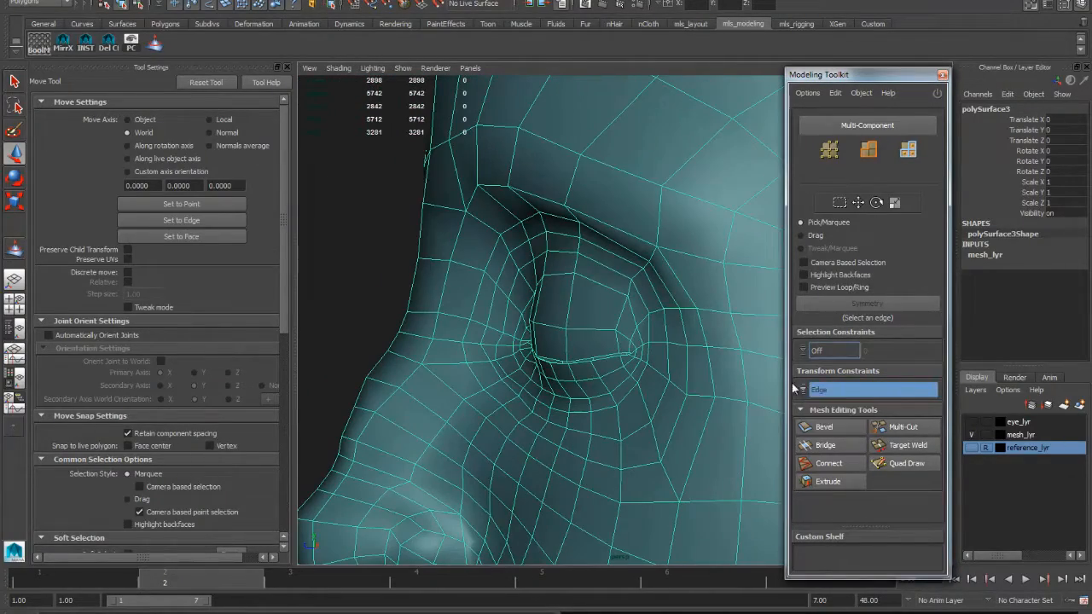
alt+drag(614, 333, 584, 300)
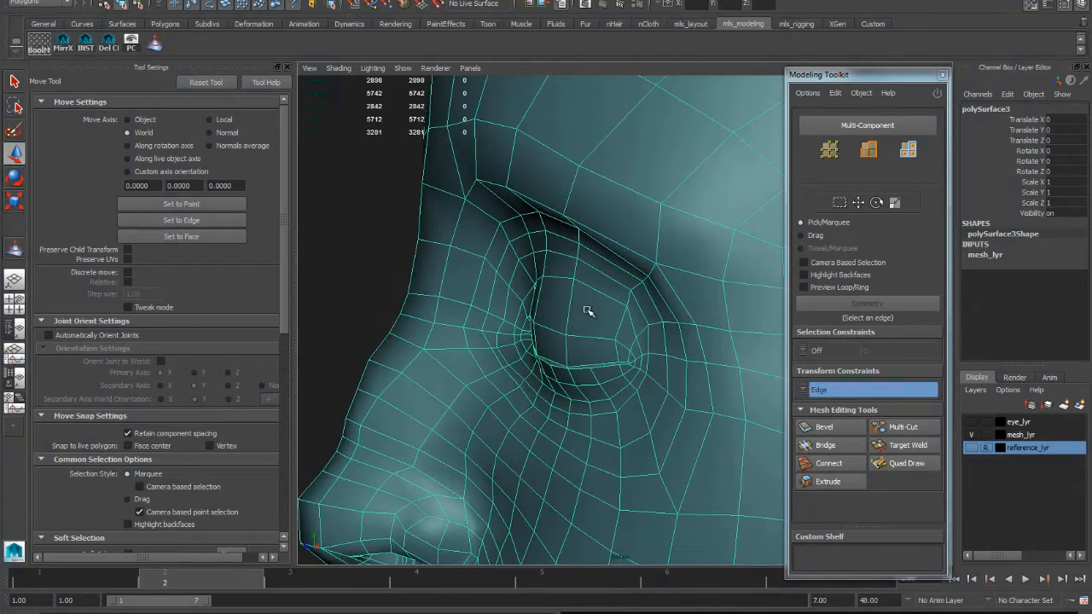
key(F9)
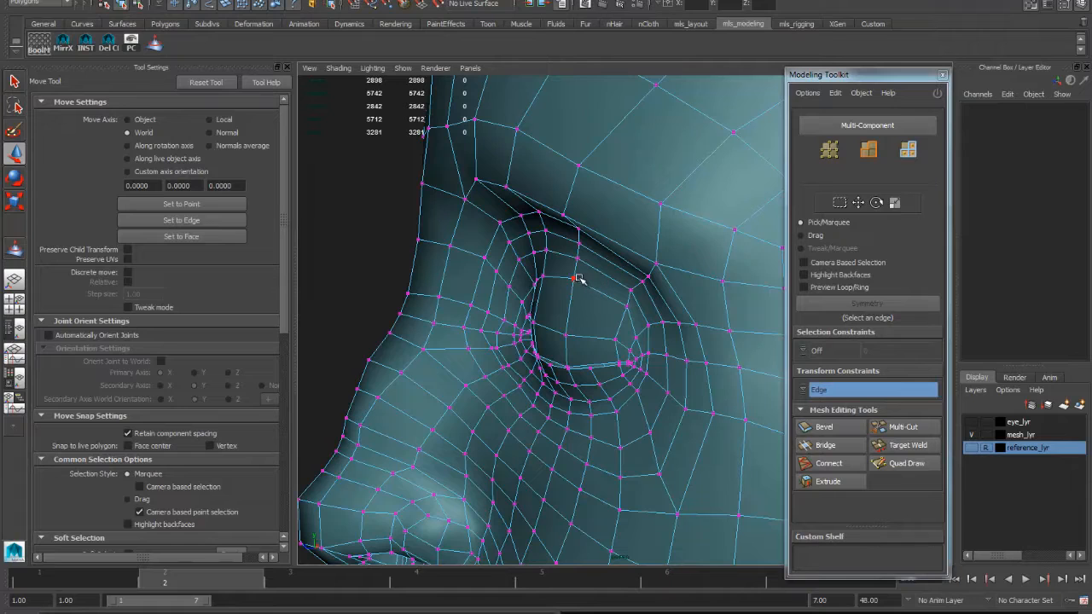
click(937, 95)
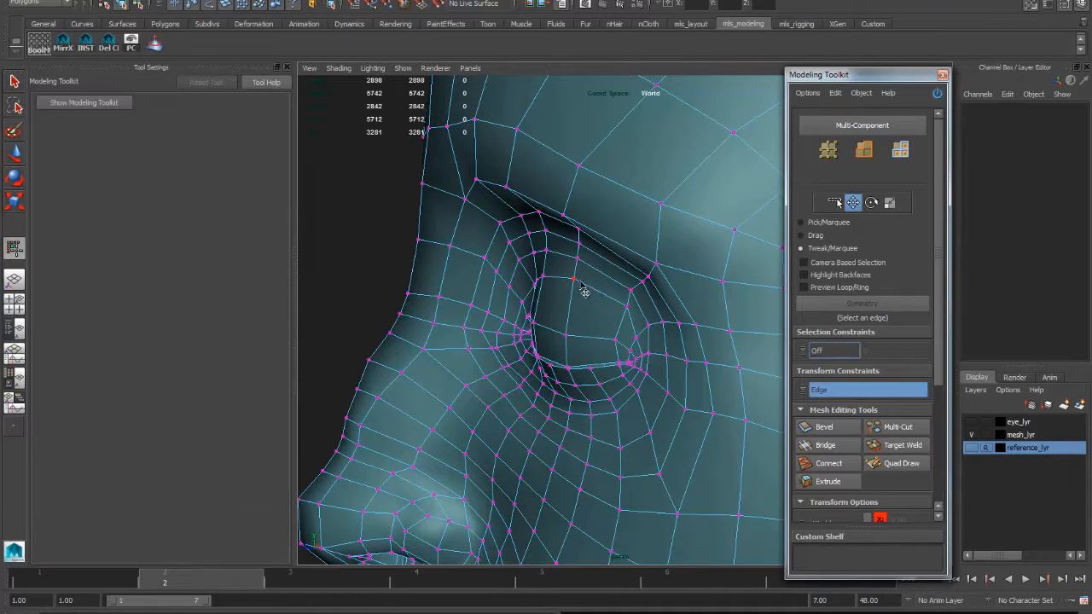
drag(574, 280, 603, 275)
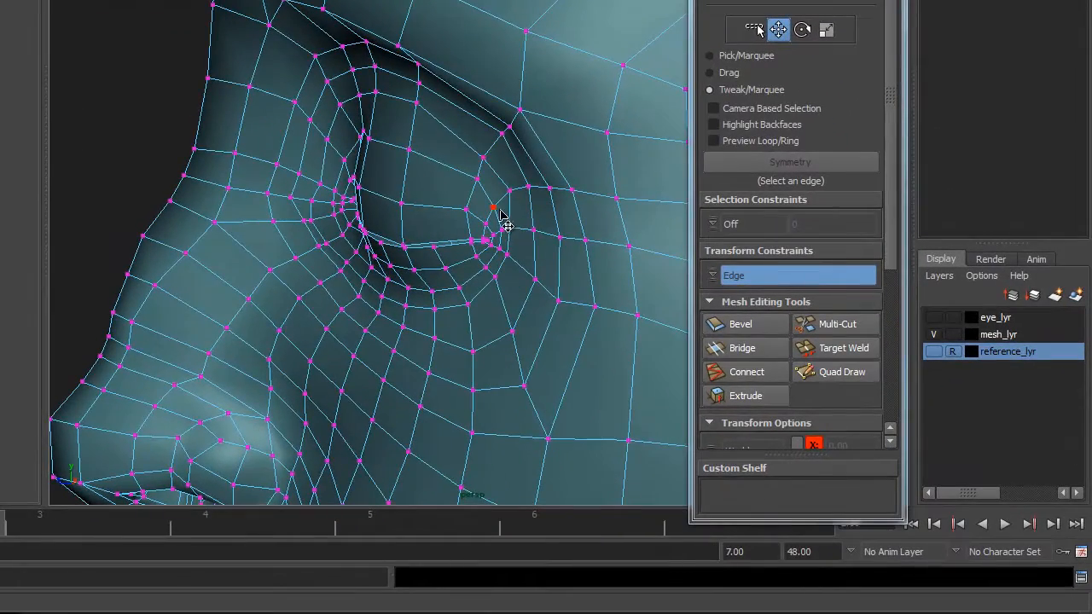
alt+drag(410, 210, 489, 156)
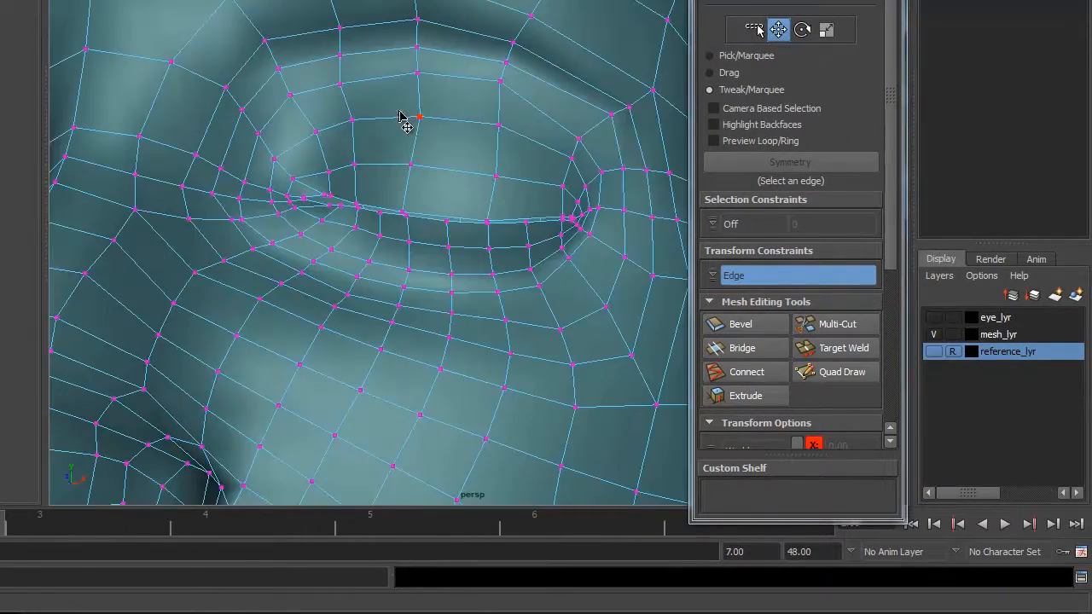
alt+drag(403, 117, 323, 167)
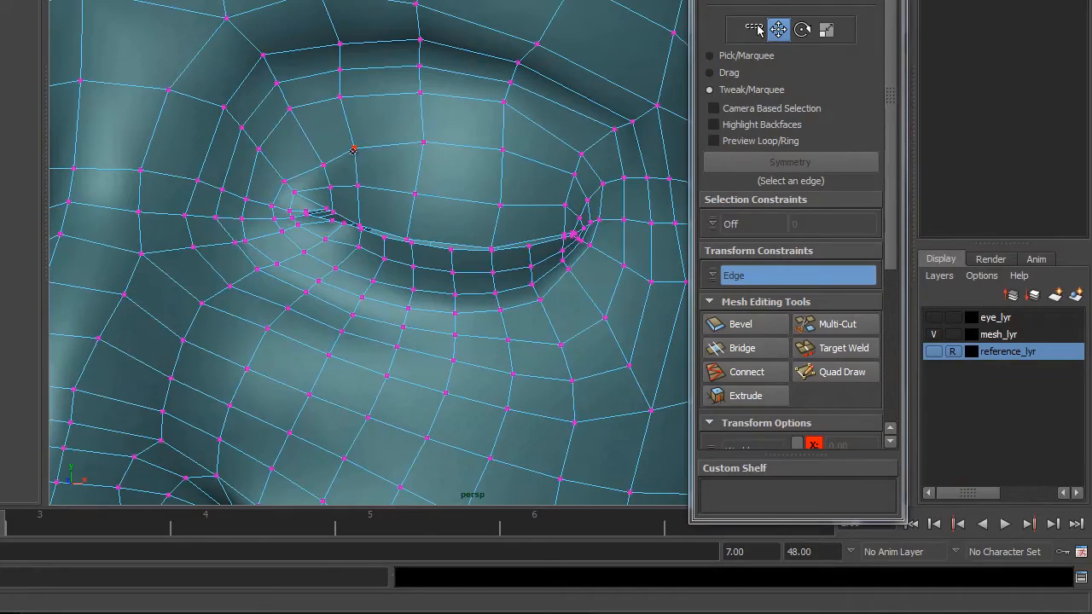
alt+drag(438, 162, 522, 257)
alt+right_drag(522, 256, 439, 219)
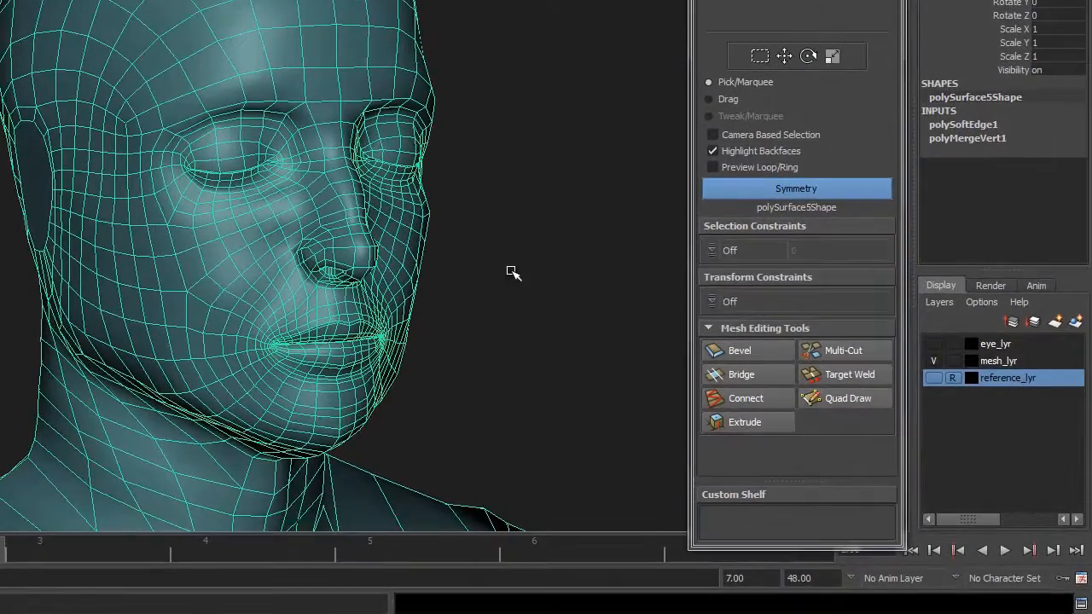
Inspect the whole head mesh in profile, checking the nose, the lips and the mouth corner up close
alt+drag(512, 271, 219, 275)
alt+right_drag(142, 324, 397, 324)
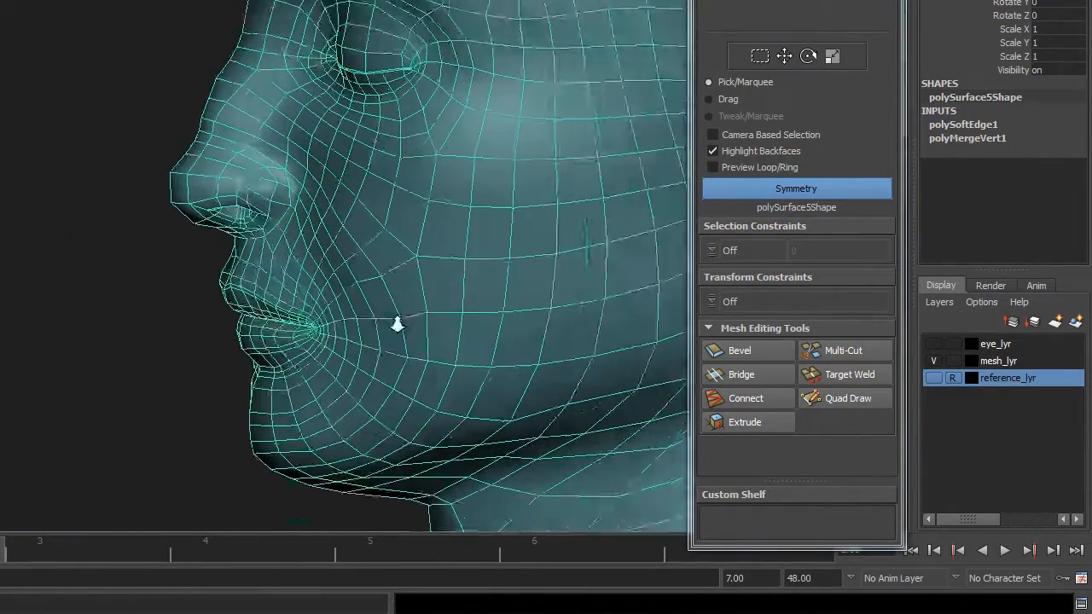
alt+drag(398, 324, 337, 271)
alt+right_drag(284, 307, 418, 286)
alt+middle_drag(303, 258, 372, 160)
alt+drag(253, 246, 364, 273)
alt+middle_drag(364, 273, 362, 259)
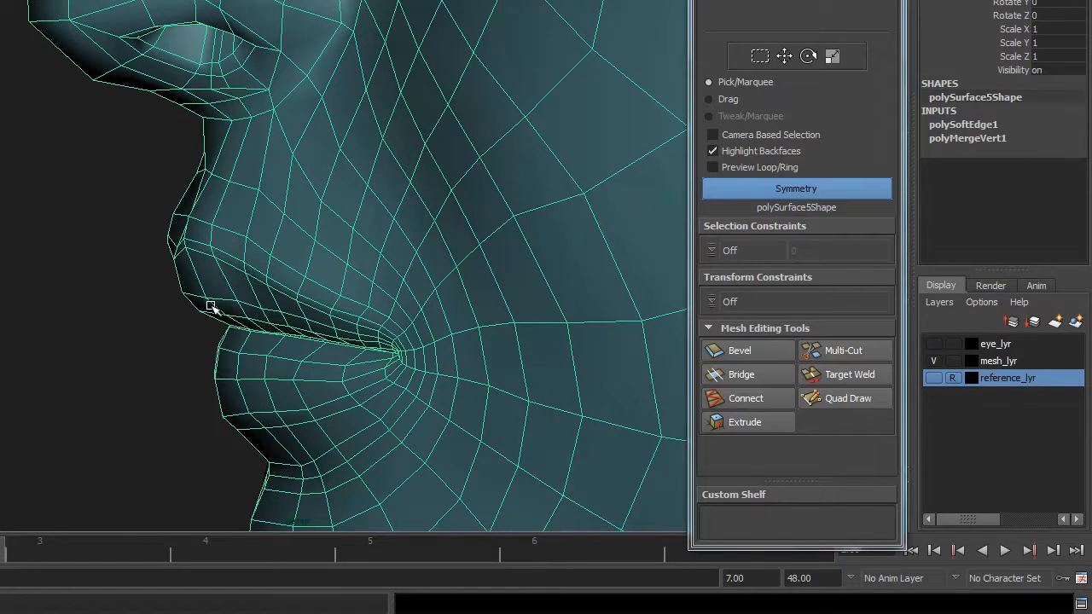
mouse_move(255, 267)
alt+mouse_down()
mouse_move(288, 273)
mouse_move(380, 247)
mouse_move(446, 251)
mouse_move(458, 219)
mouse_move(390, 361)
mouse_move(455, 228)
mouse_move(456, 183)
mouse_move(349, 193)
mouse_move(263, 278)
alt+mouse_up()
scroll(270, 273, up, 3)
alt+right_drag(269, 273, 177, 265)
alt+middle_drag(178, 264, 188, 269)
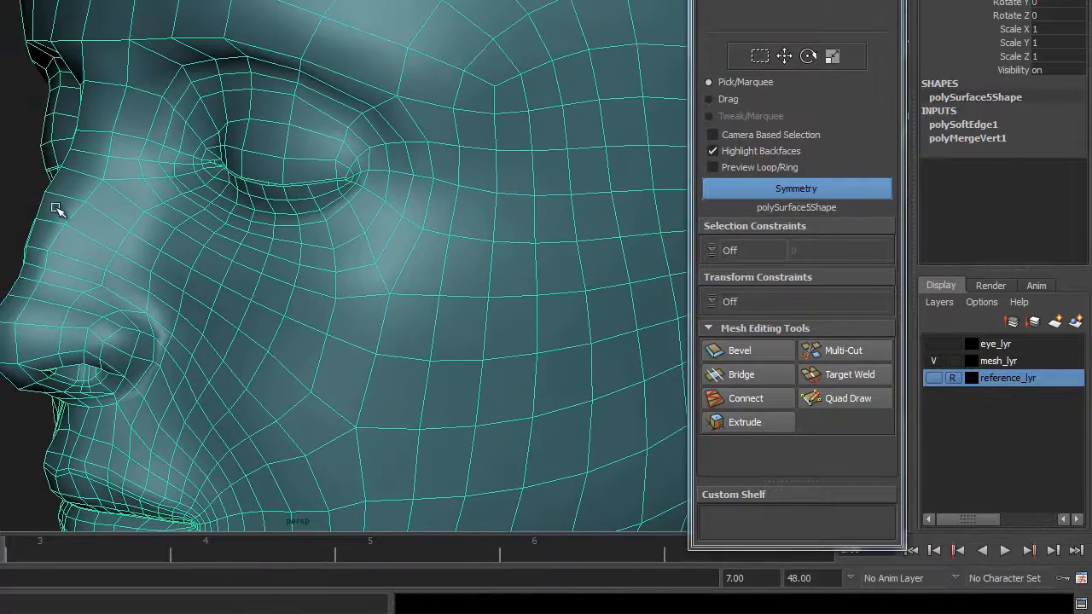
Examine the edge flow across the cheek between the eye, the ear opening and the nose
alt+middle_drag(293, 321, 129, 287)
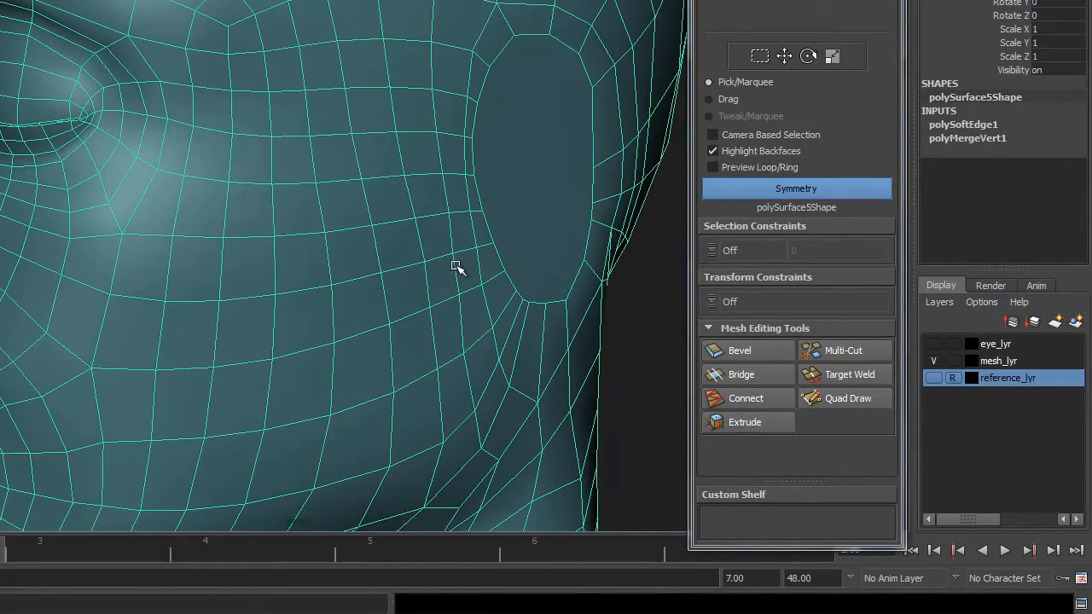
alt+middle_drag(222, 277, 426, 292)
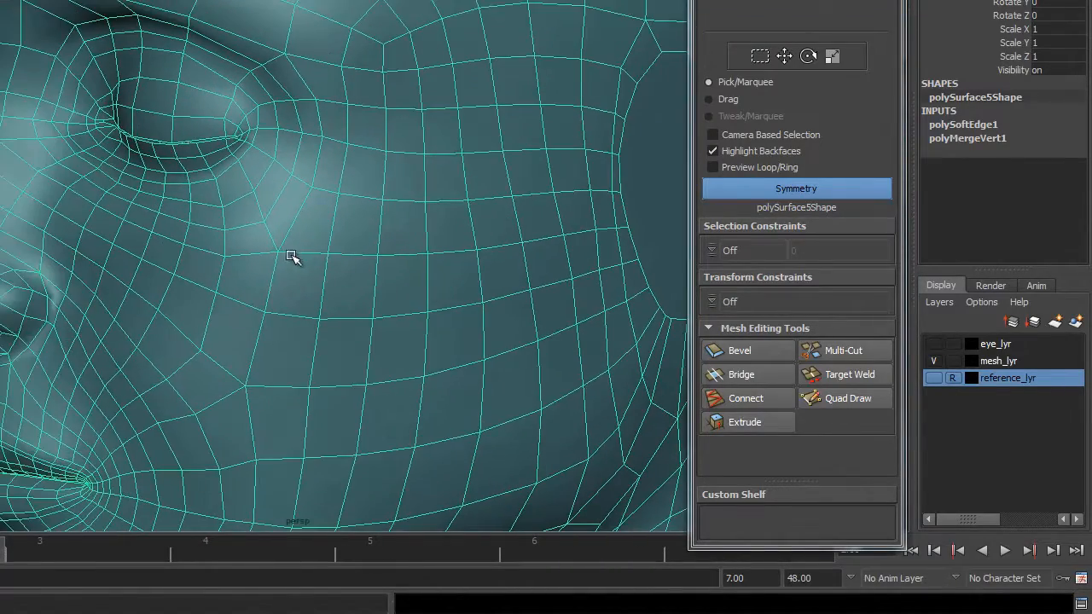
alt+drag(304, 241, 357, 223)
alt+middle_drag(279, 176, 282, 239)
alt+right_drag(282, 238, 307, 210)
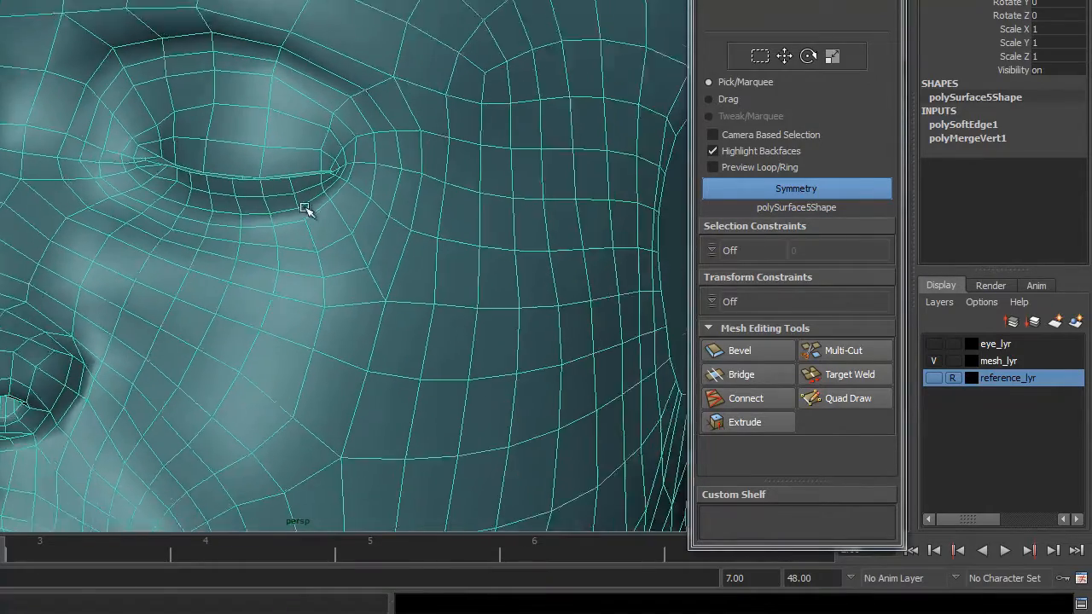
alt+middle_drag(220, 309, 391, 206)
alt+drag(302, 203, 359, 195)
alt+right_drag(359, 195, 411, 239)
alt+middle_drag(411, 239, 346, 198)
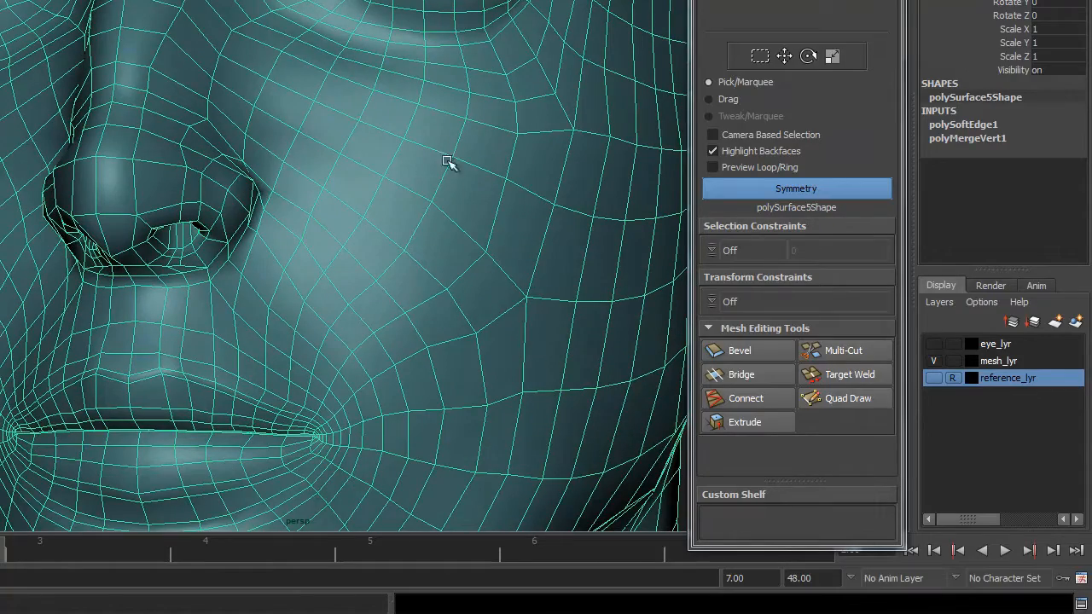
Examine the topology around the nostrils, the upper lip and the mouth from the front
alt+right_drag(479, 226, 169, 194)
alt+middle_drag(302, 281, 344, 210)
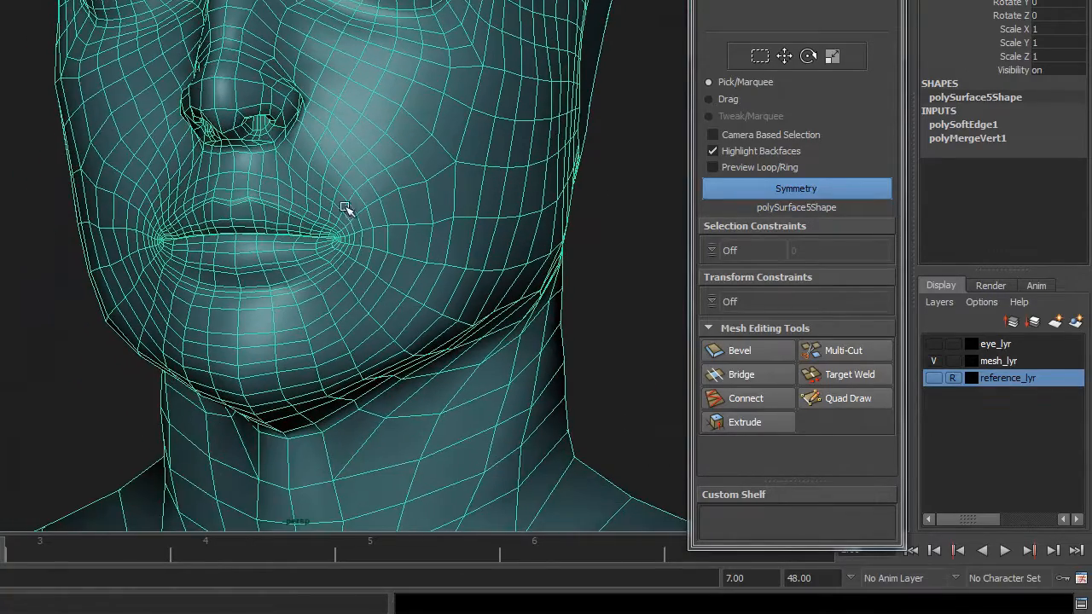
alt+right_drag(189, 186, 724, 226)
alt+middle_drag(269, 150, 341, 284)
alt+drag(221, 205, 188, 194)
alt+right_drag(187, 194, 335, 206)
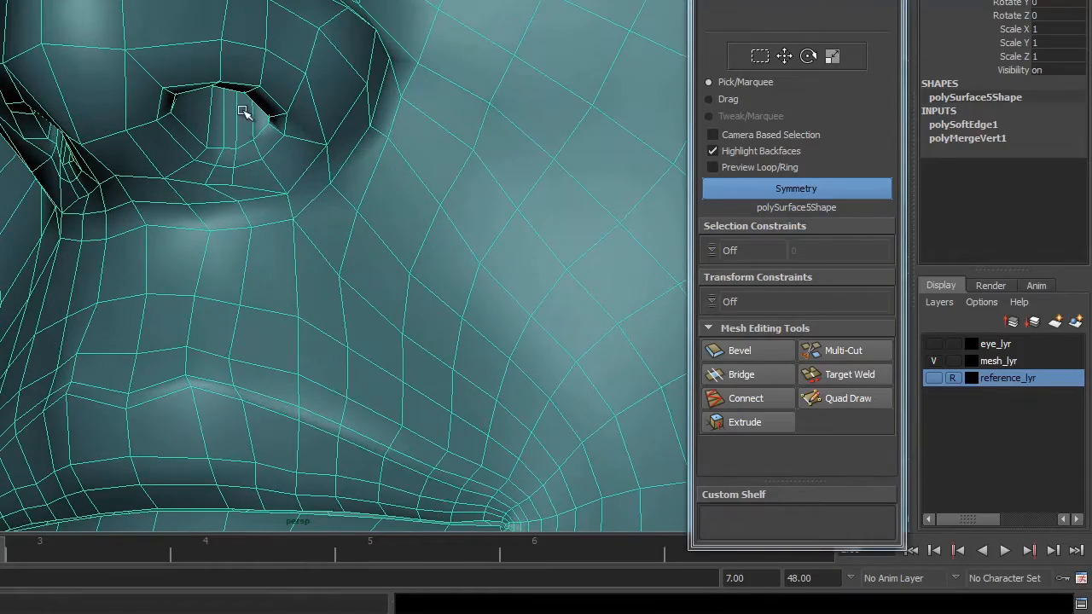
alt+right_drag(450, 164, 119, 204)
alt+drag(358, 218, 235, 223)
alt+middle_drag(223, 213, 327, 245)
alt+drag(326, 247, 104, 208)
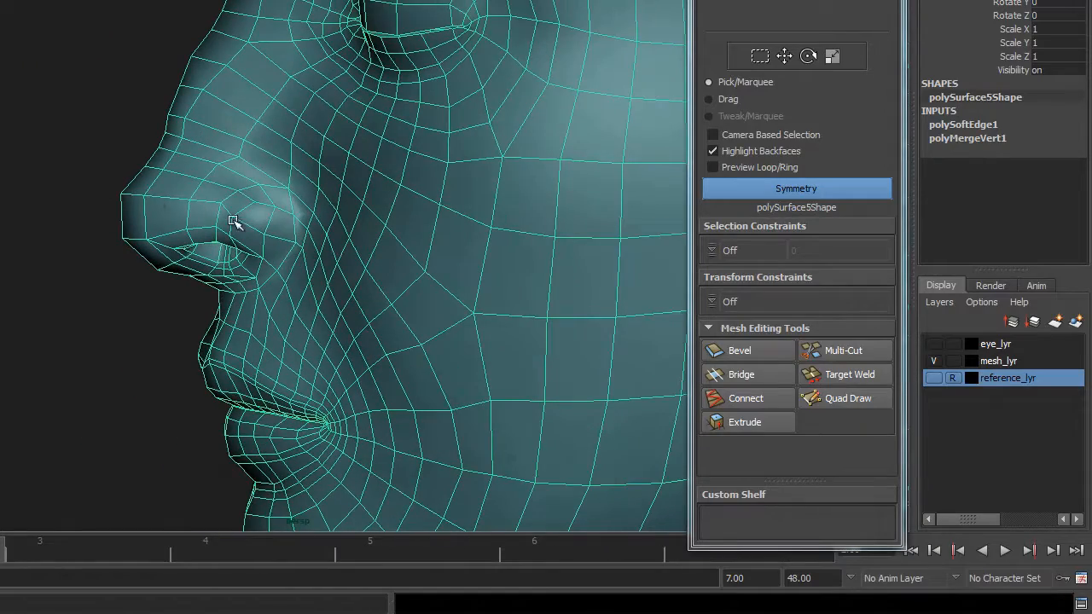
Inspect the cheek, jawline and ear opening of the head mesh from the side
alt+drag(358, 215, 246, 216)
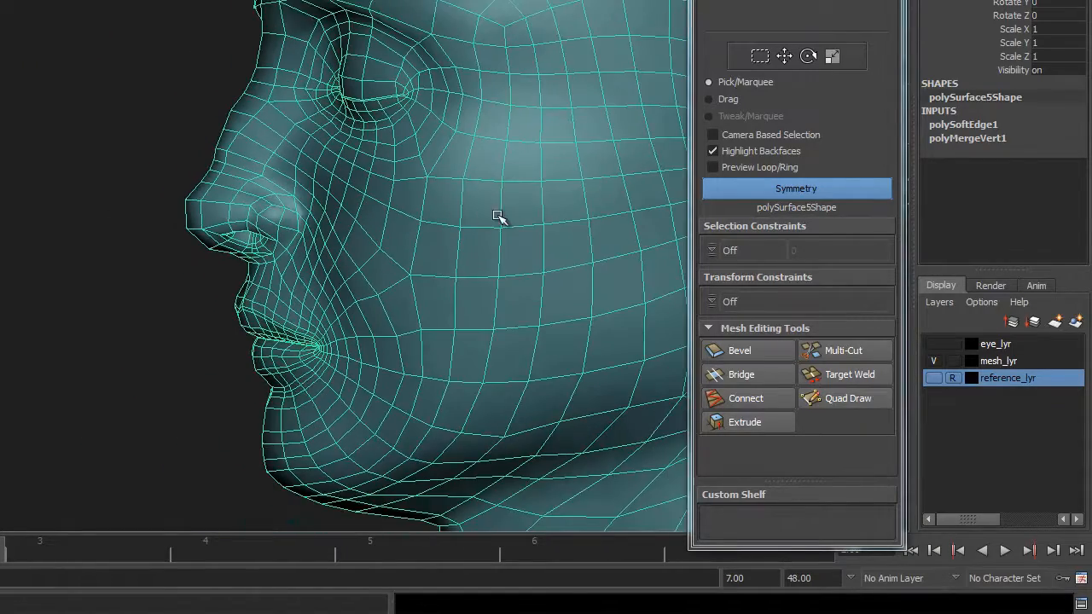
alt+right_drag(497, 215, 326, 255)
alt+drag(326, 256, 315, 212)
alt+drag(415, 218, 394, 245)
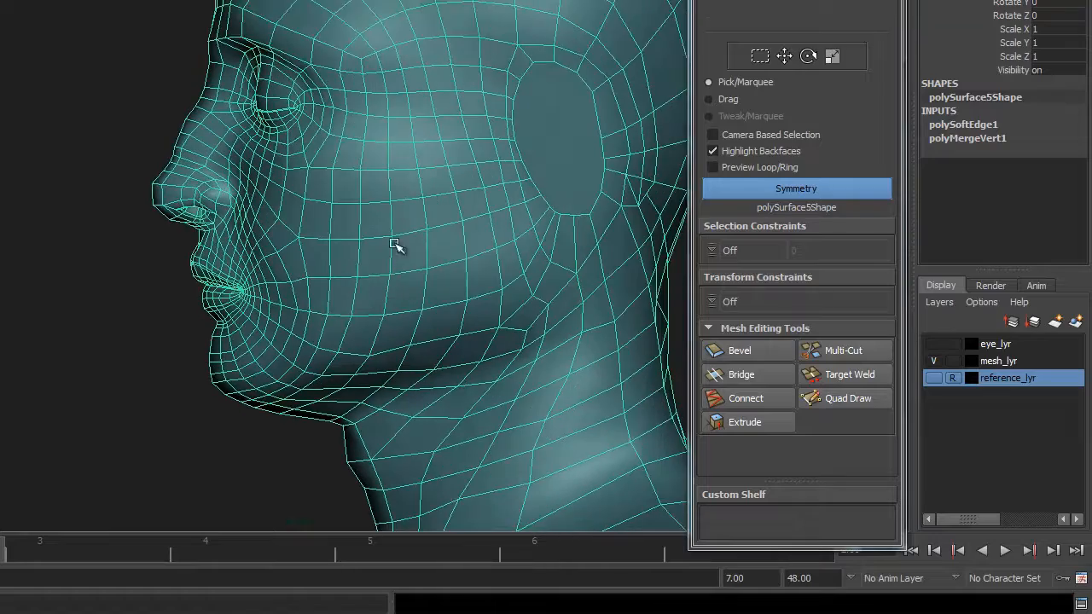
alt+right_drag(394, 245, 336, 183)
alt+middle_drag(336, 182, 296, 259)
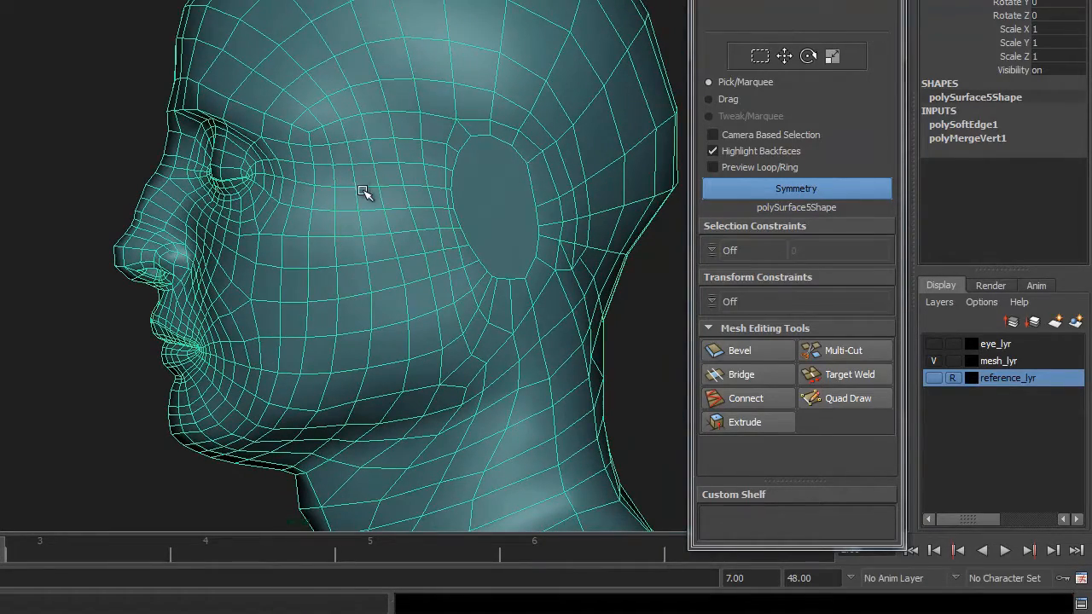
alt+middle_drag(362, 191, 372, 91)
alt+right_drag(372, 90, 463, 234)
alt+drag(463, 234, 533, 208)
alt+right_drag(534, 207, 236, 318)
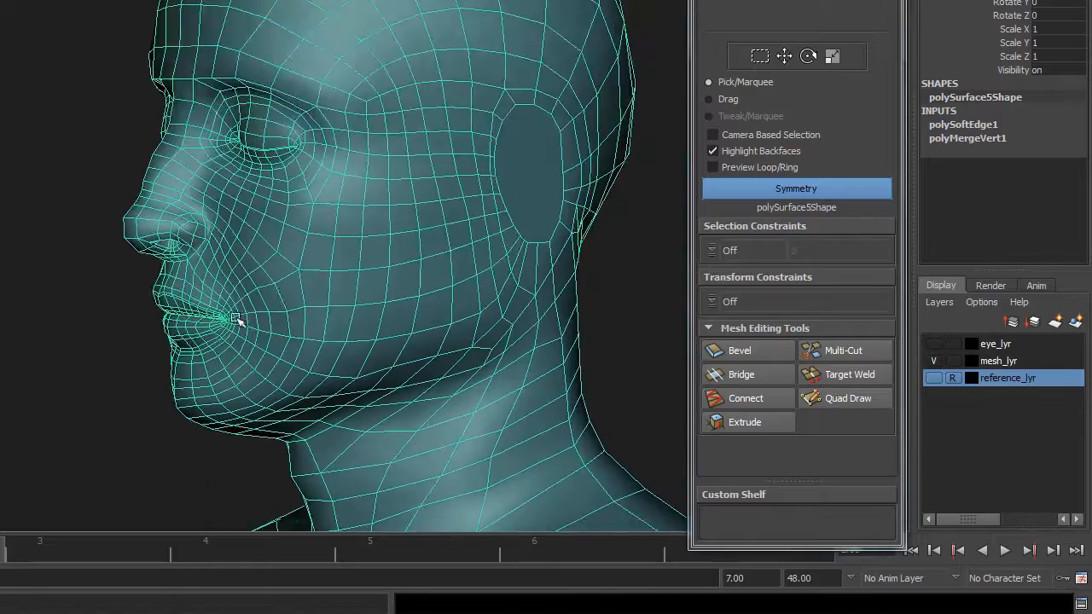
Deselect the head mesh to check its plain shading from the other side, and reselect it to inspect the ear area
alt+drag(235, 319, 516, 314)
alt+middle_drag(499, 317, 518, 214)
alt+drag(519, 214, 560, 223)
alt+middle_drag(561, 222, 537, 290)
click(573, 270)
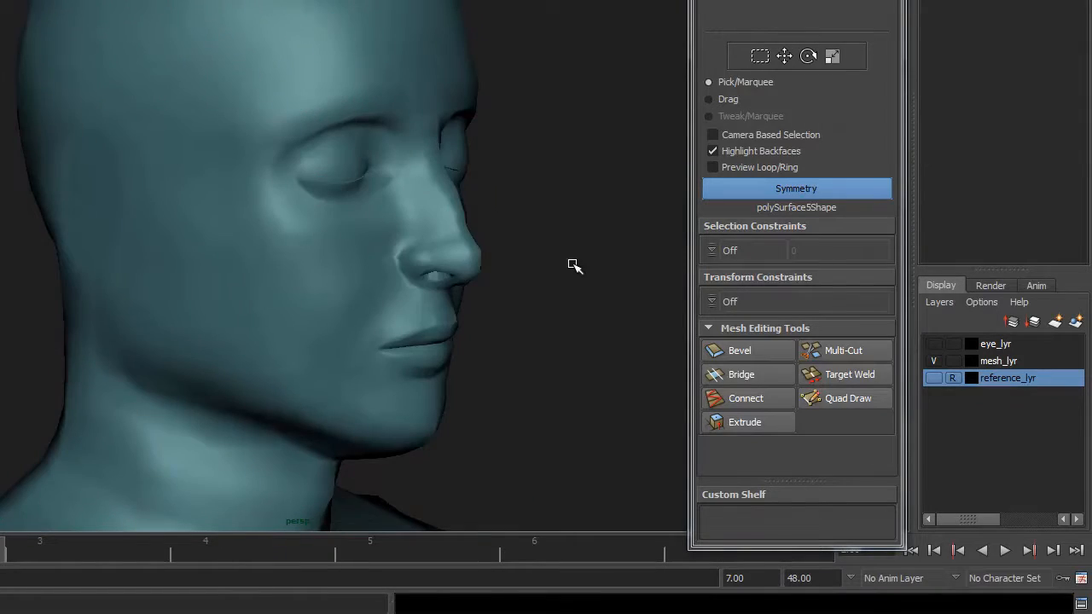
alt+drag(573, 266, 171, 284)
click(240, 288)
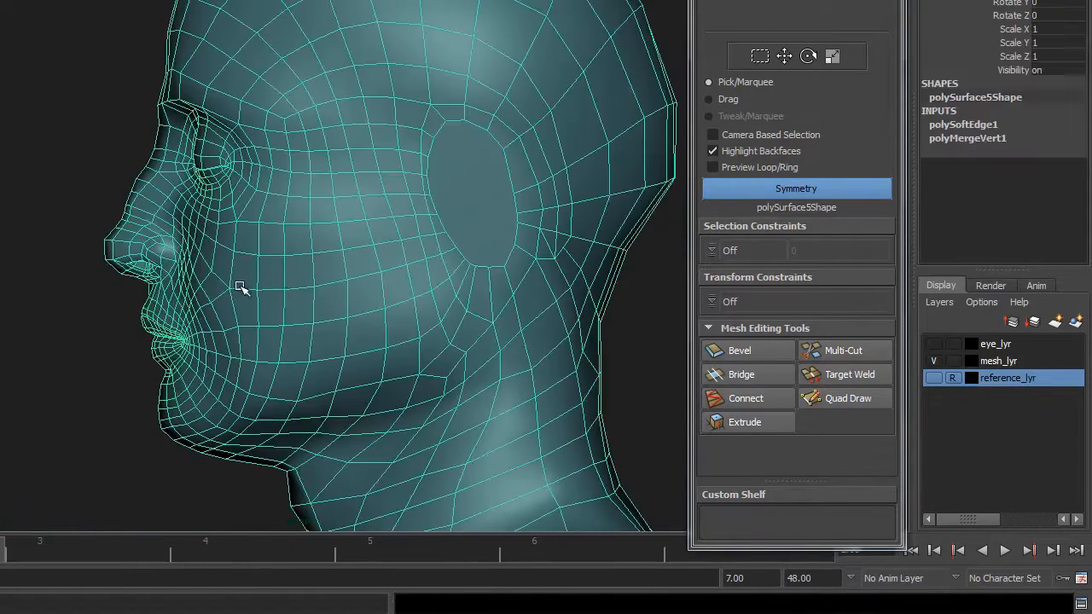
alt+drag(240, 288, 317, 252)
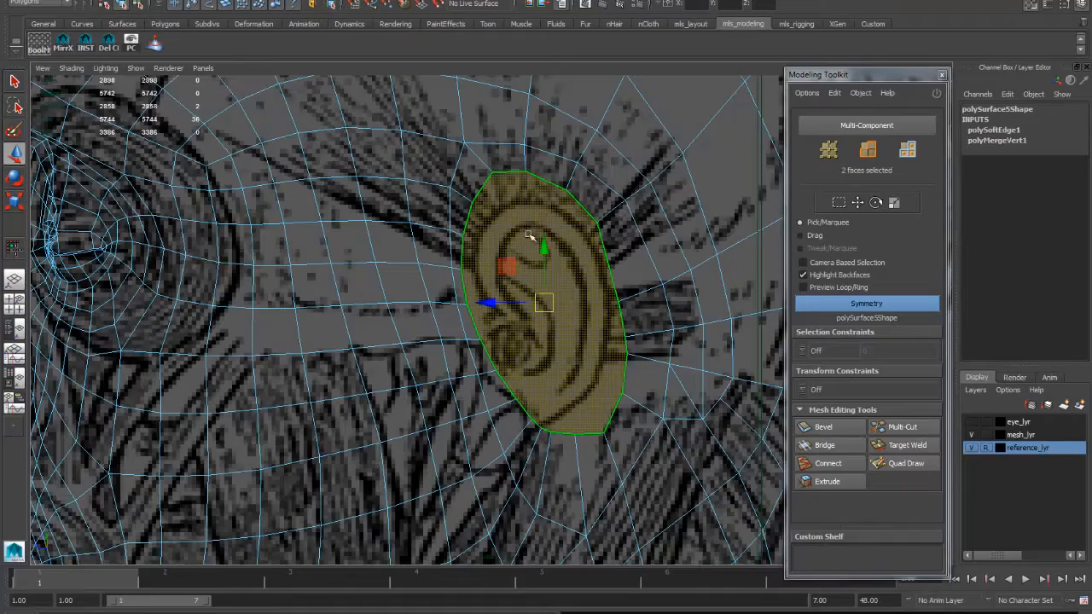
Try to move the selected ear-opening faces upward in the side view
alt+drag(529, 236, 508, 223)
alt+middle_drag(516, 209, 479, 253)
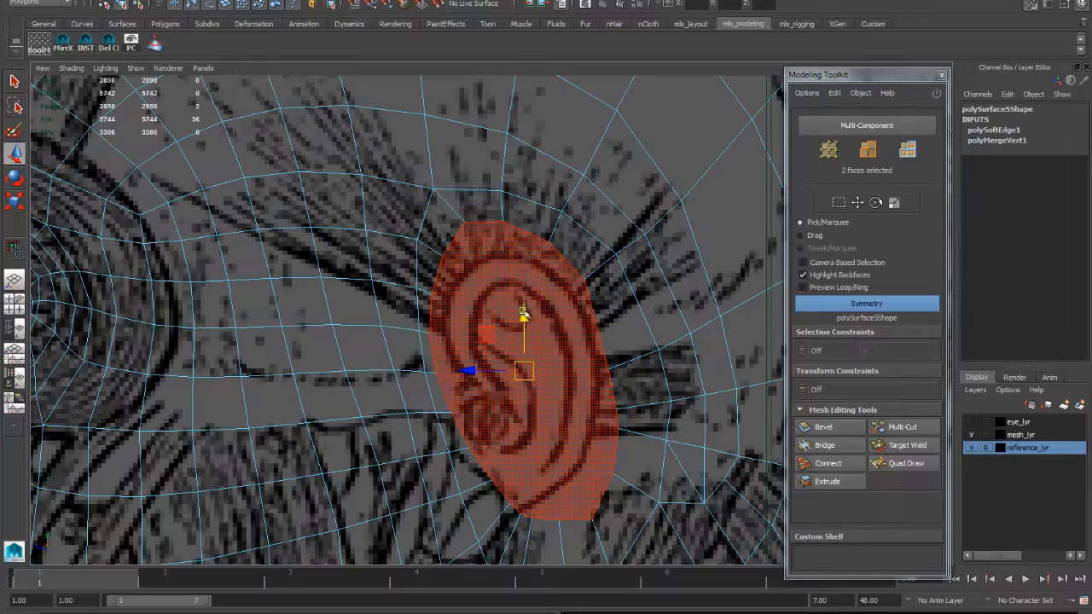
drag(524, 316, 527, 285)
key(ctrl+z)
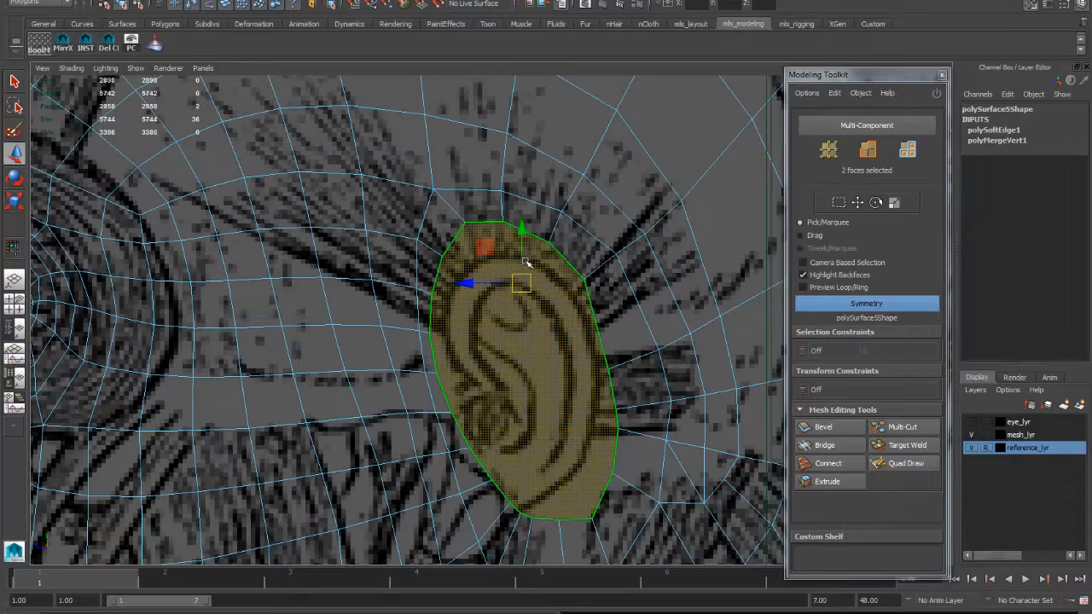
Reposition the vertices along the lower front edge of the ear opening to follow the earlobe in the reference drawing
right_drag(487, 503, 431, 504)
alt+middle_drag(503, 447, 500, 378)
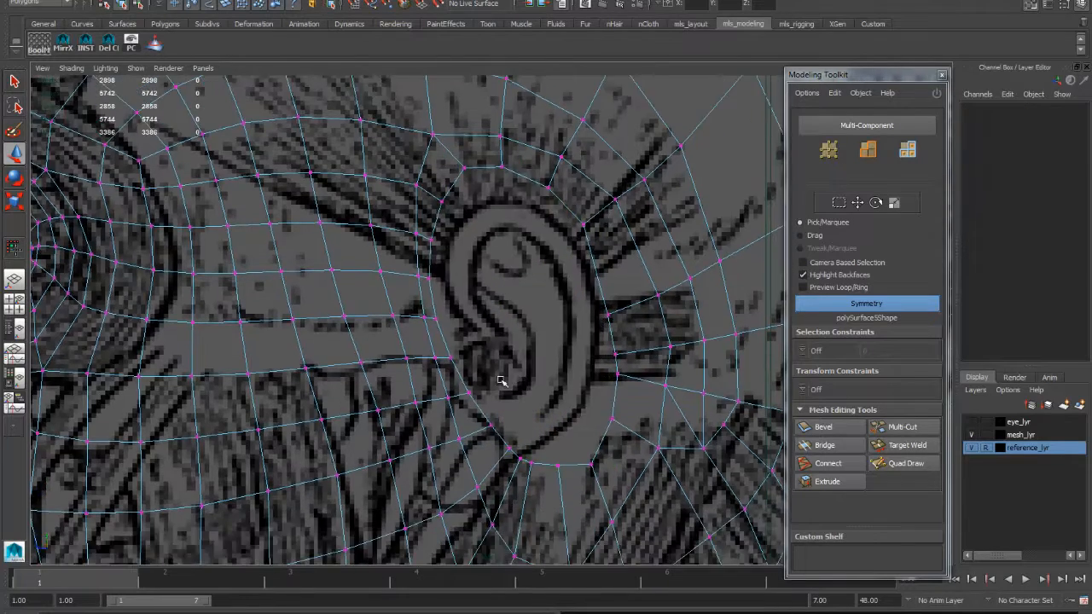
alt+right_drag(500, 378, 548, 414)
alt+middle_drag(549, 414, 530, 386)
alt+right_drag(517, 381, 520, 356)
alt+middle_drag(520, 357, 583, 305)
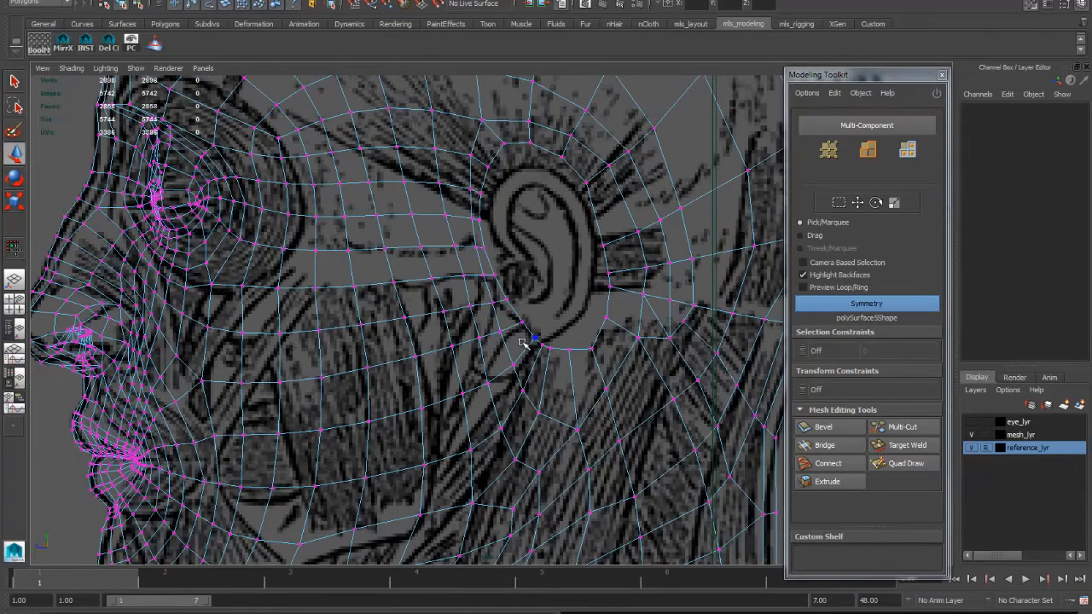
alt+right_drag(500, 322, 653, 373)
alt+middle_drag(654, 373, 648, 395)
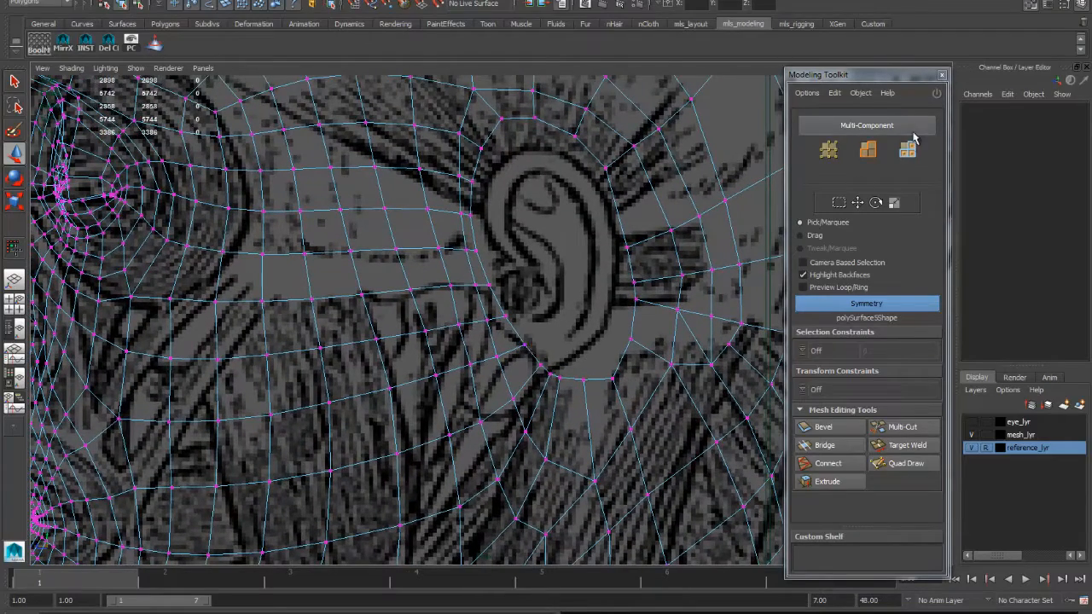
click(852, 202)
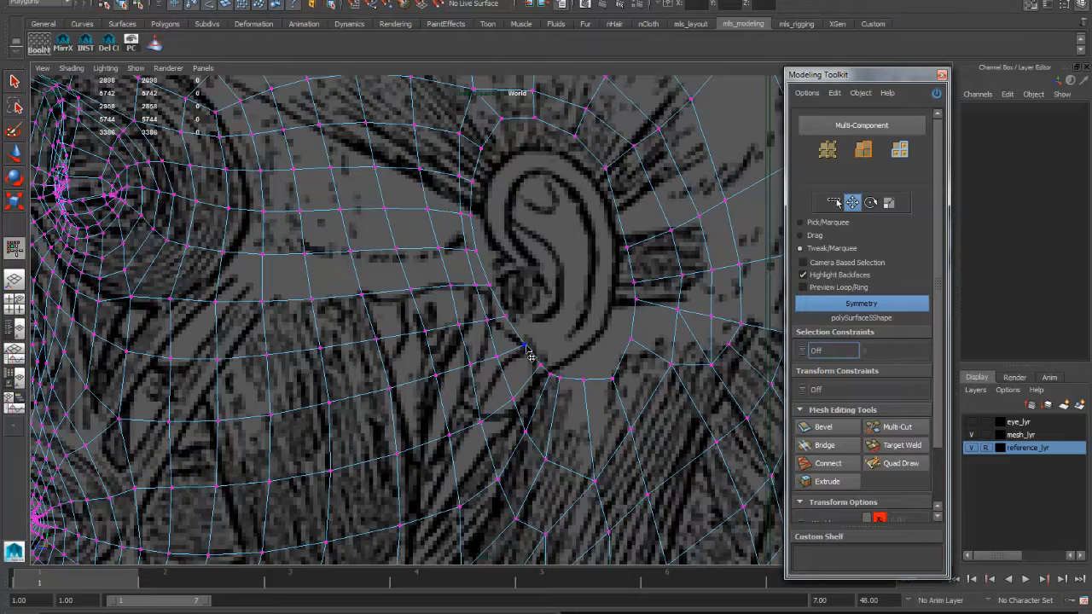
drag(524, 345, 531, 384)
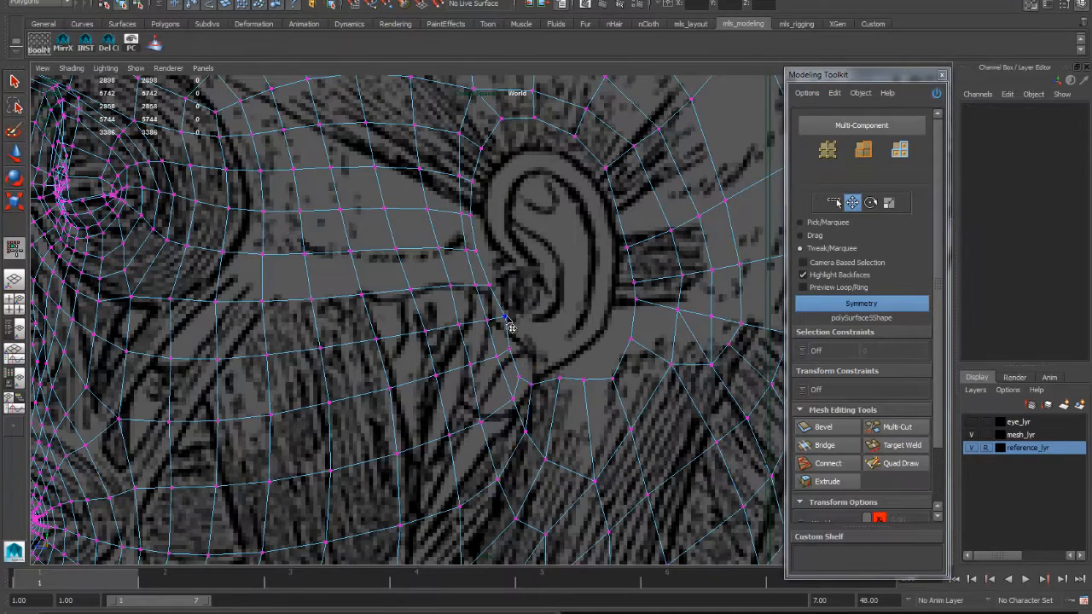
drag(506, 319, 482, 322)
drag(502, 371, 499, 372)
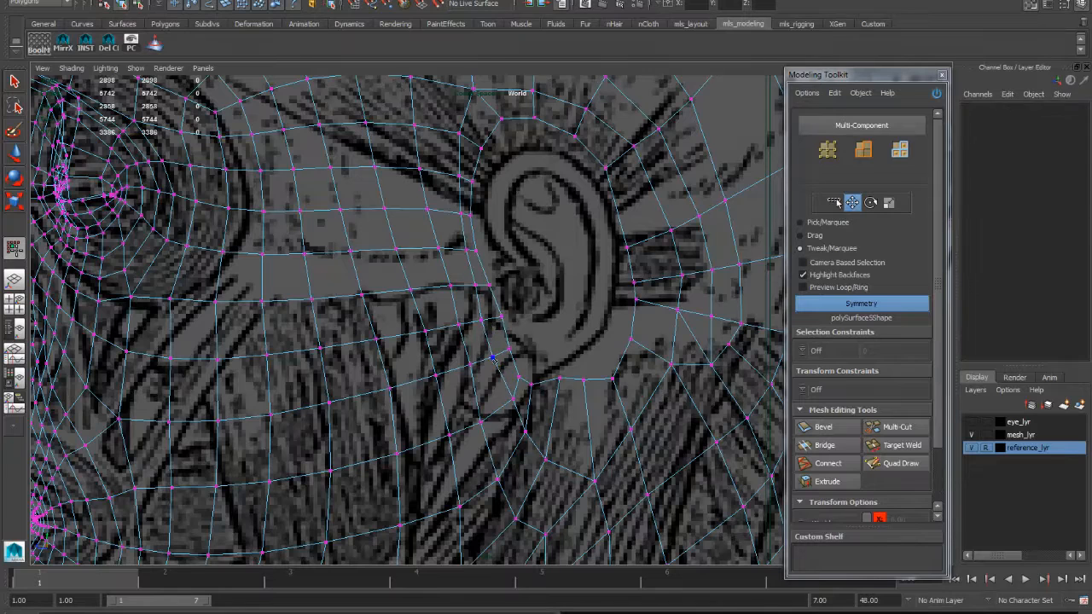
Fit the remaining vertices around the earlobe, the rear edge and the front edge of the ear opening to the reference ear outline
drag(516, 408, 626, 299)
drag(636, 283, 629, 283)
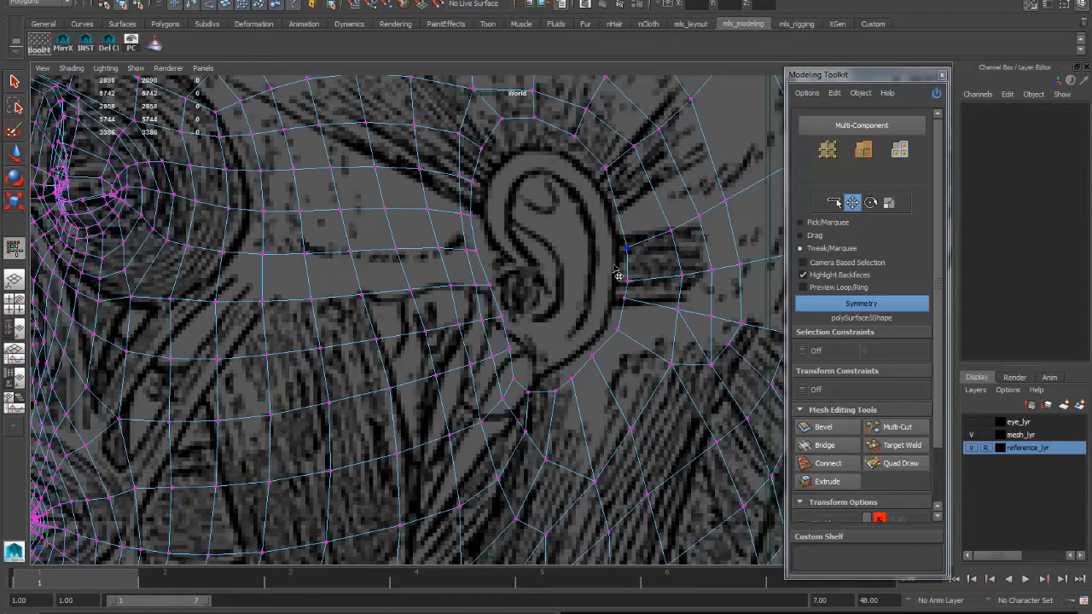
alt+middle_drag(584, 266, 565, 329)
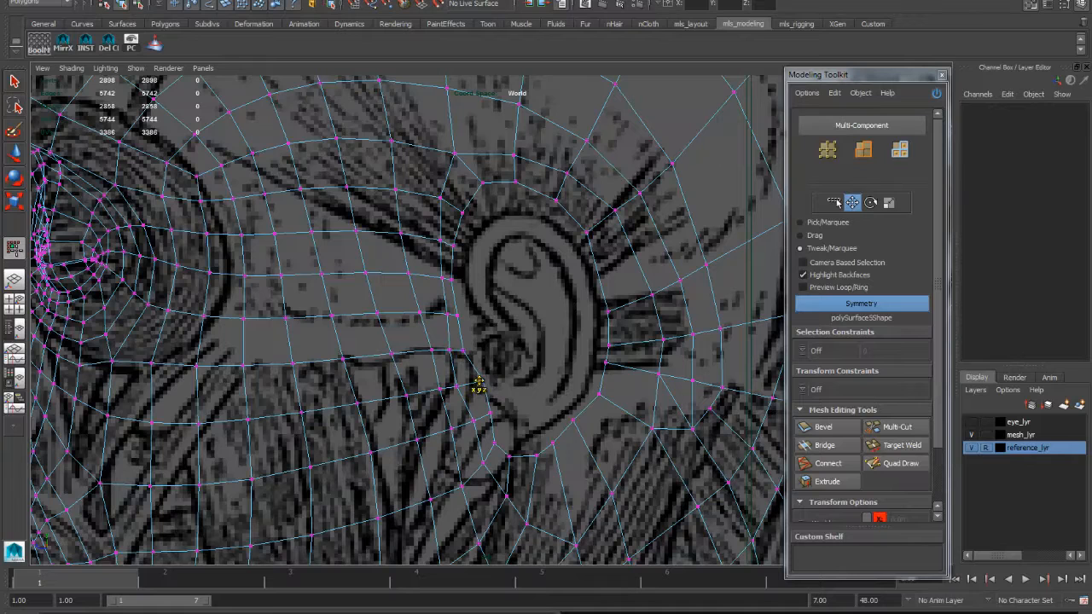
drag(431, 350, 441, 314)
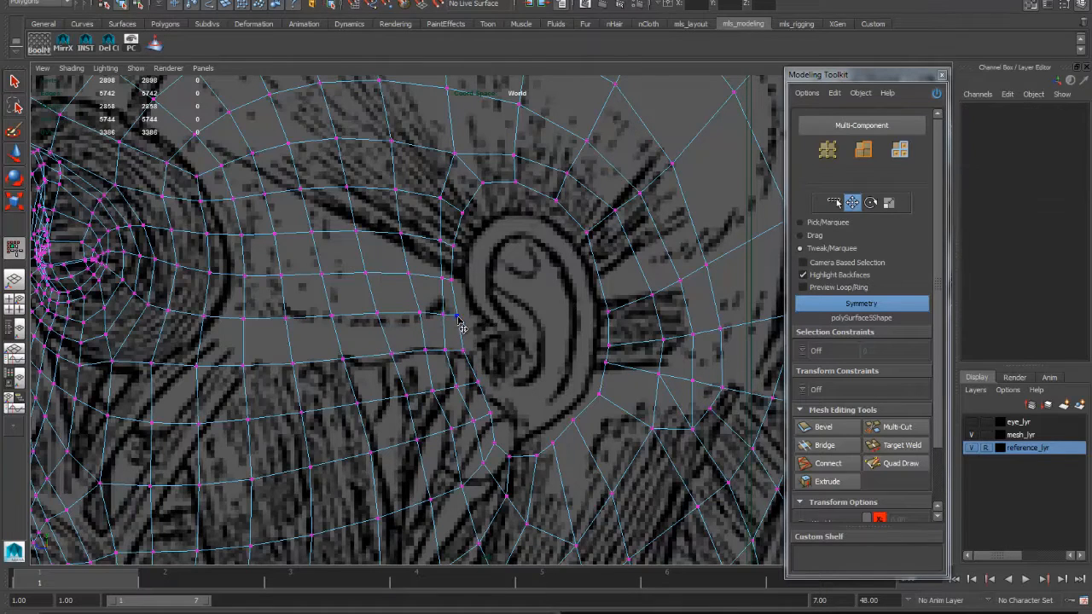
drag(457, 316, 453, 316)
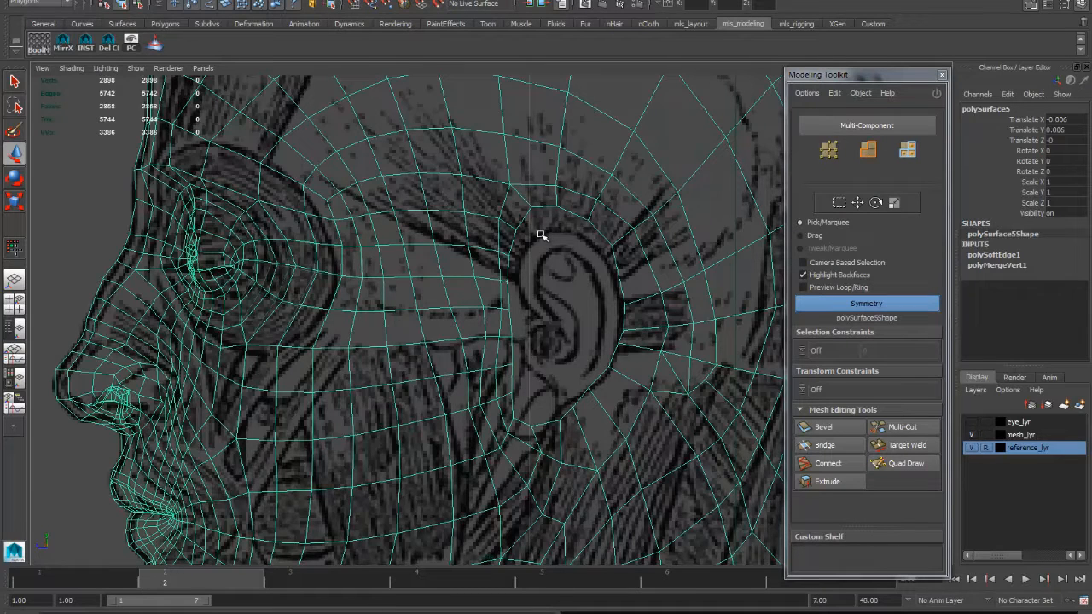
Select the faces filling the ear opening and shift them slightly down and back with soft selection
alt+middle_drag(529, 285, 538, 198)
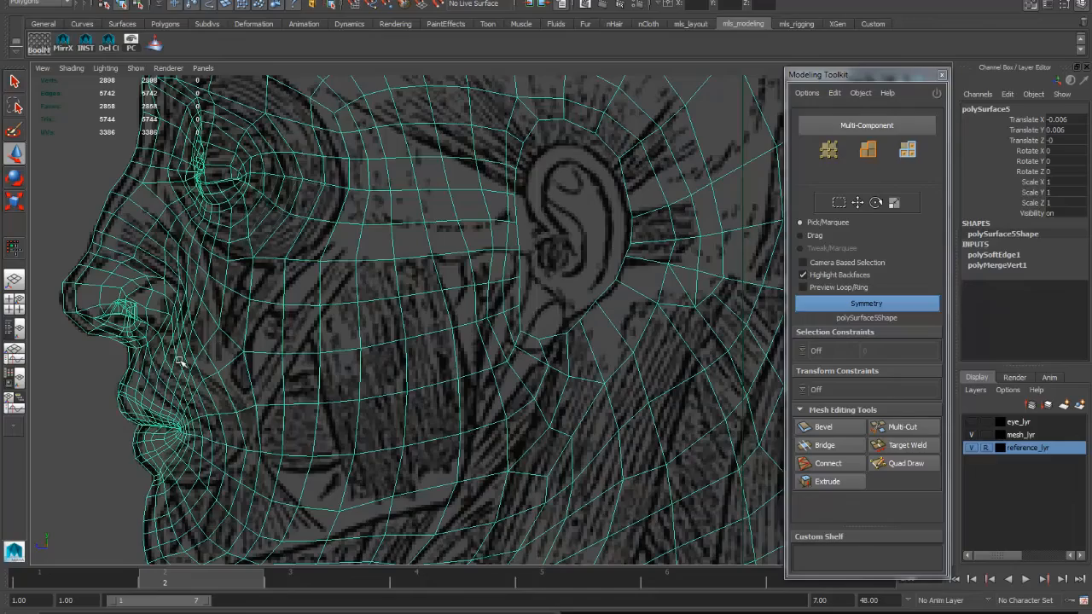
alt+middle_drag(572, 310, 546, 357)
key(F11)
click(554, 307)
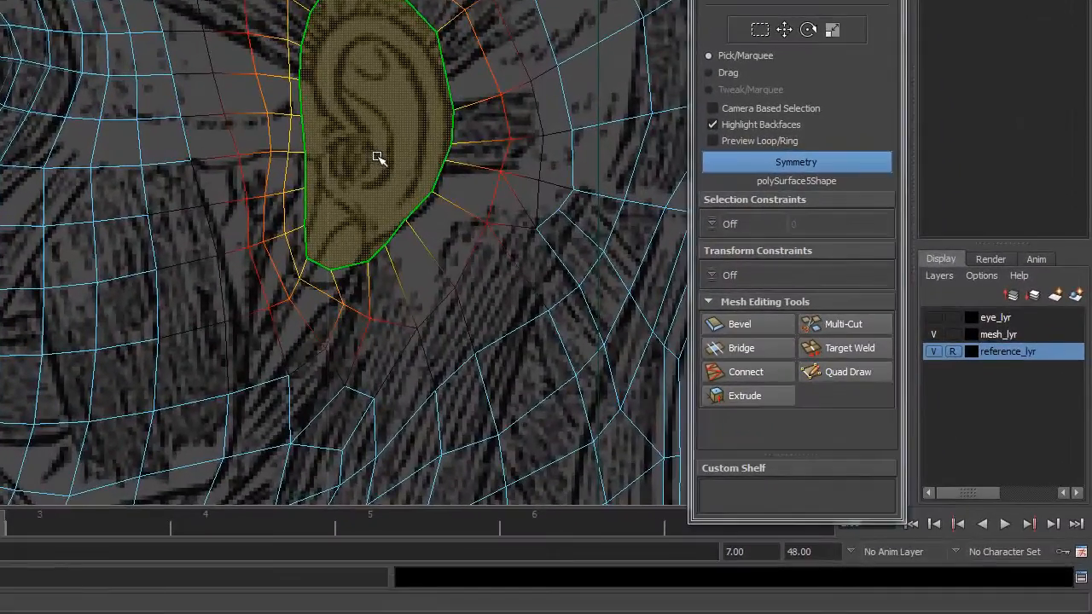
drag(376, 165, 383, 171)
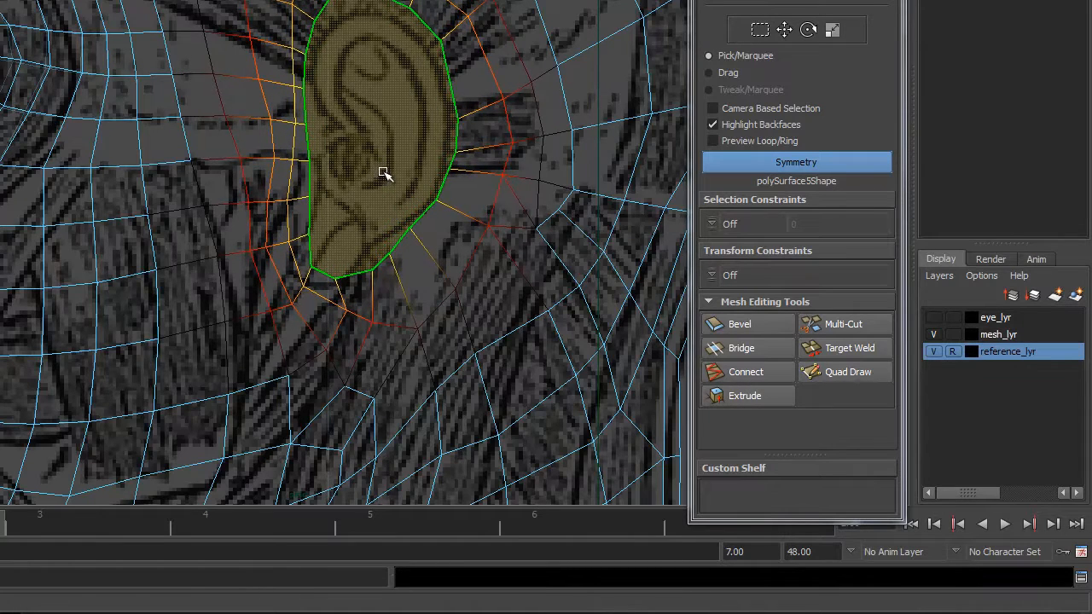
Turn off soft selection and extrude the ear-opening faces with an offset of 0.1
key(b)
alt+middle_drag(383, 138, 360, 134)
scroll(360, 134, up, 1)
alt+middle_drag(461, 179, 435, 235)
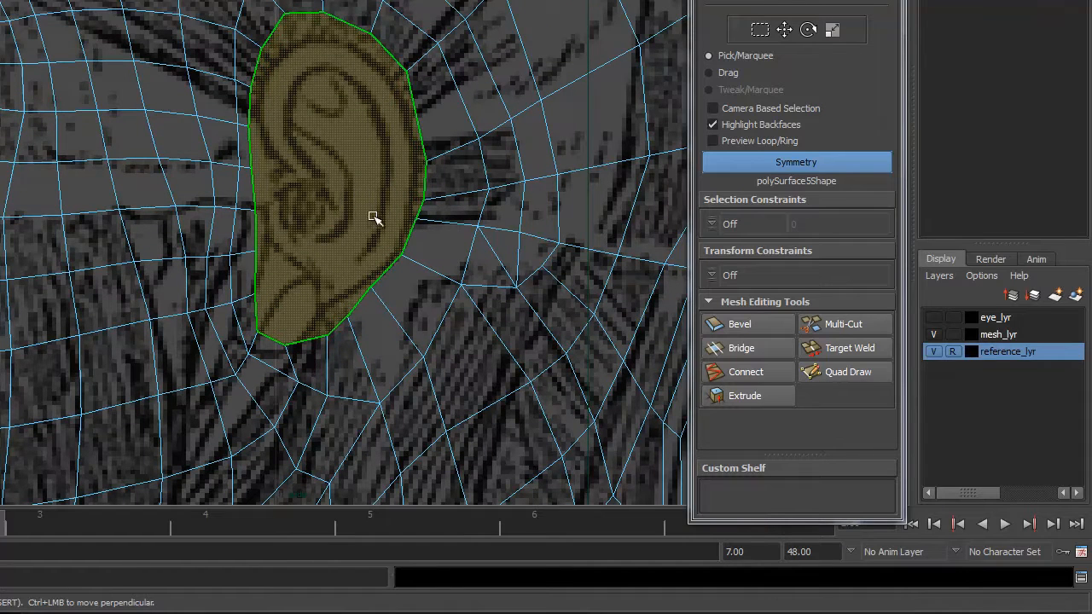
key(w)
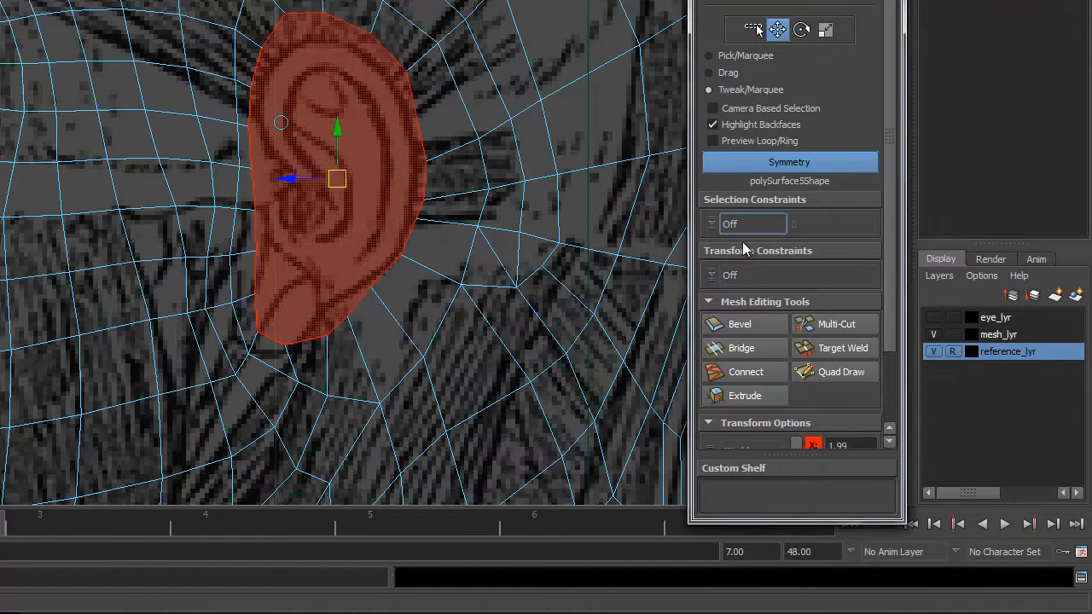
click(741, 395)
drag(892, 339, 879, 417)
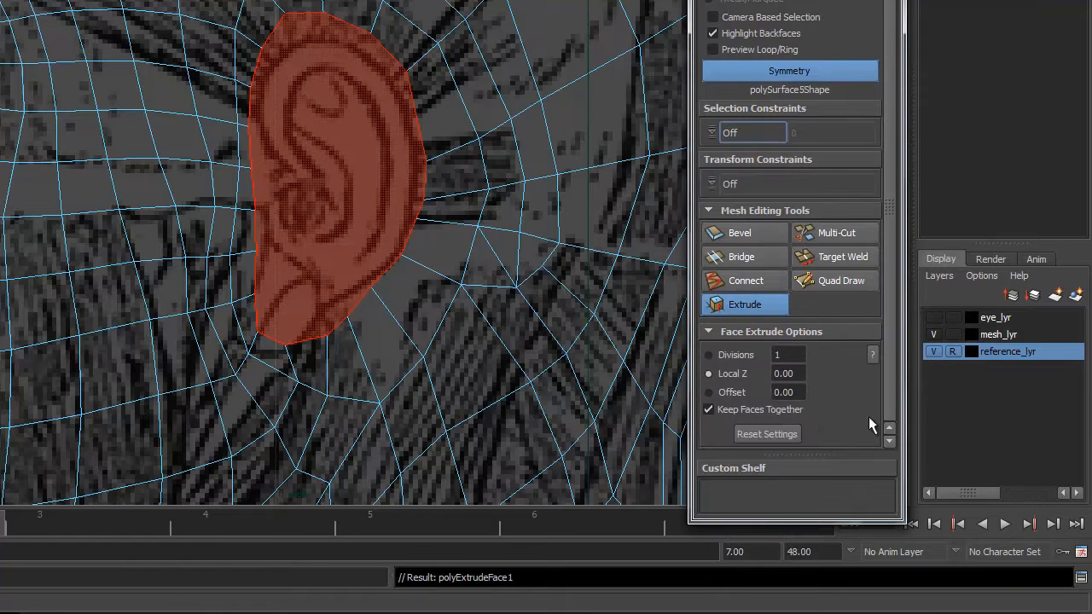
drag(801, 394, 701, 381)
text(0.1)
key(Return)
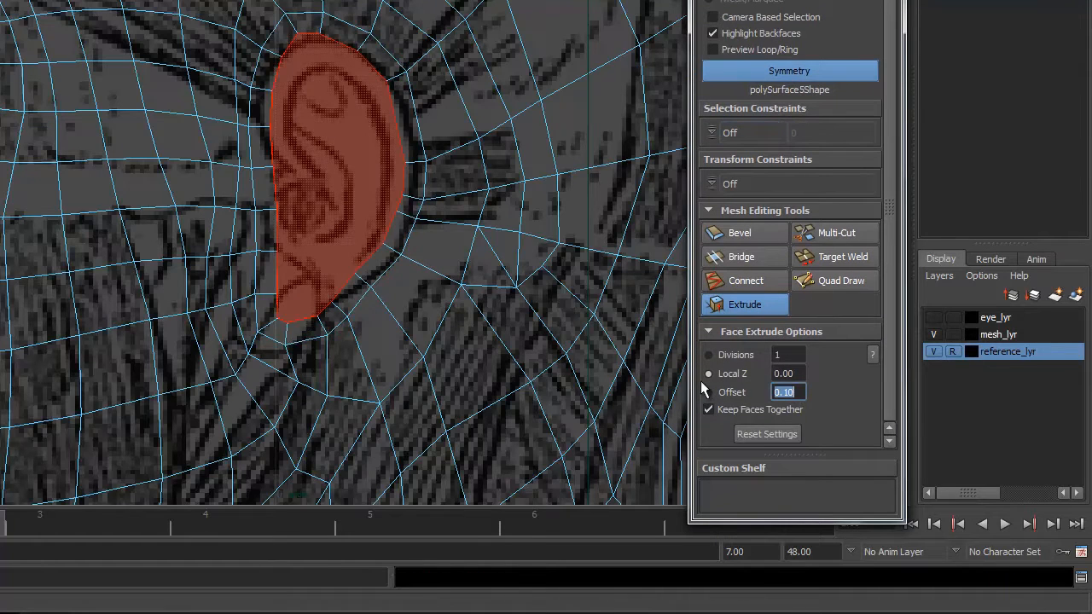
Set the ear face extrusion's offset to 0.15 and grow the face selection to include the surrounding ring
scroll(512, 224, up, 2)
alt+middle_drag(513, 228, 513, 259)
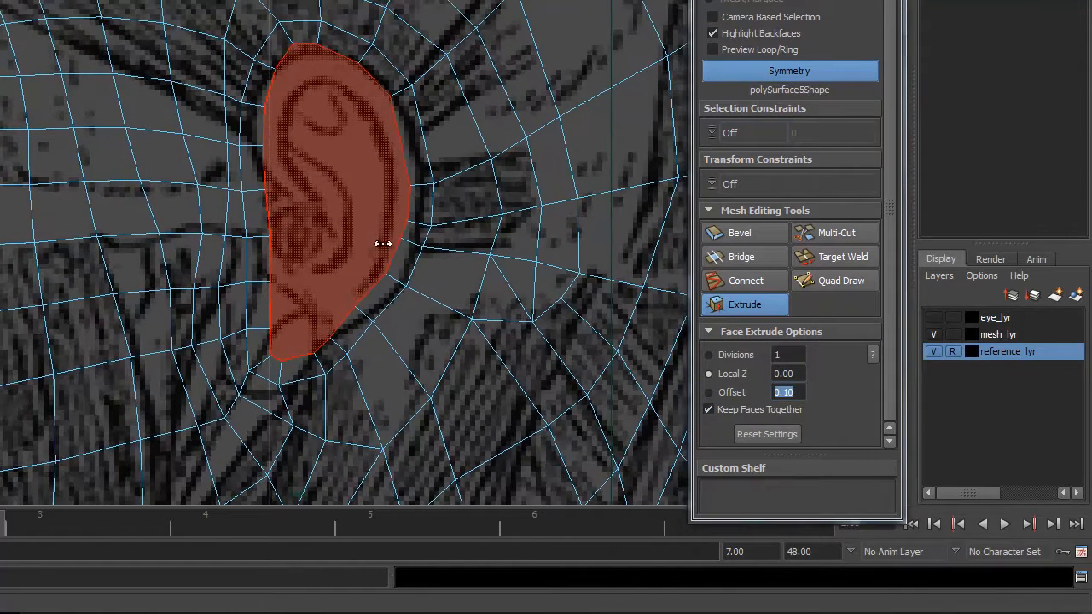
click(802, 392)
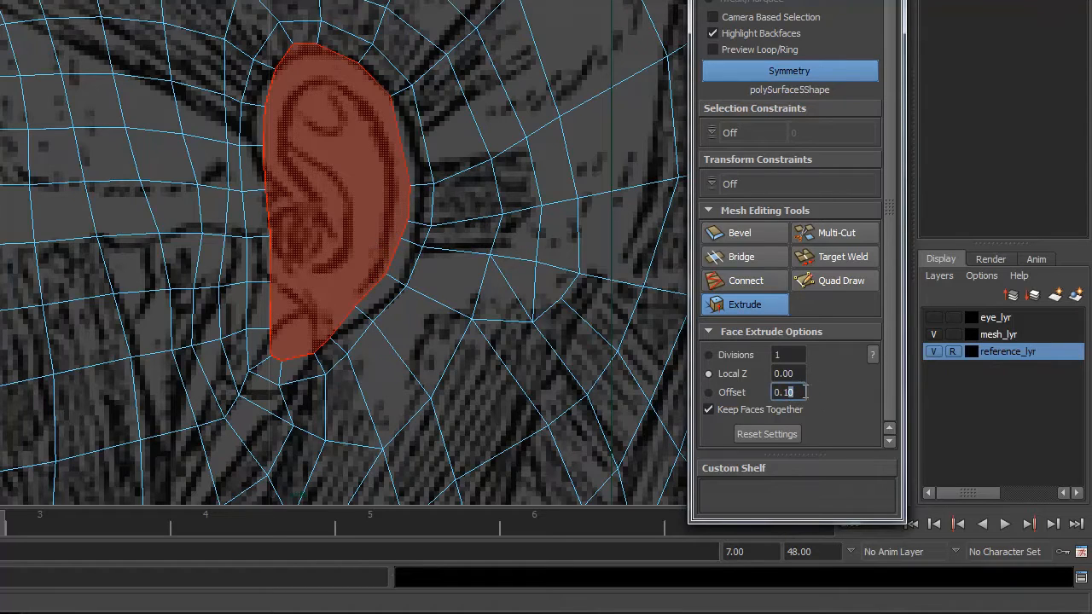
key(BackSpace)
text(5)
key(Return)
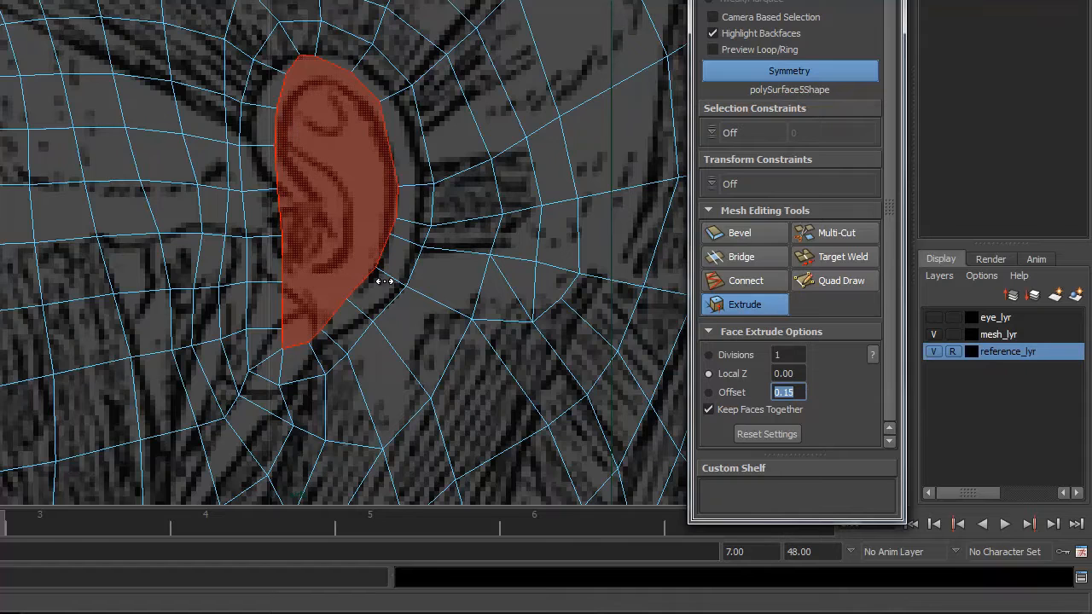
alt+middle_drag(332, 210, 332, 224)
alt+right_drag(332, 225, 378, 248)
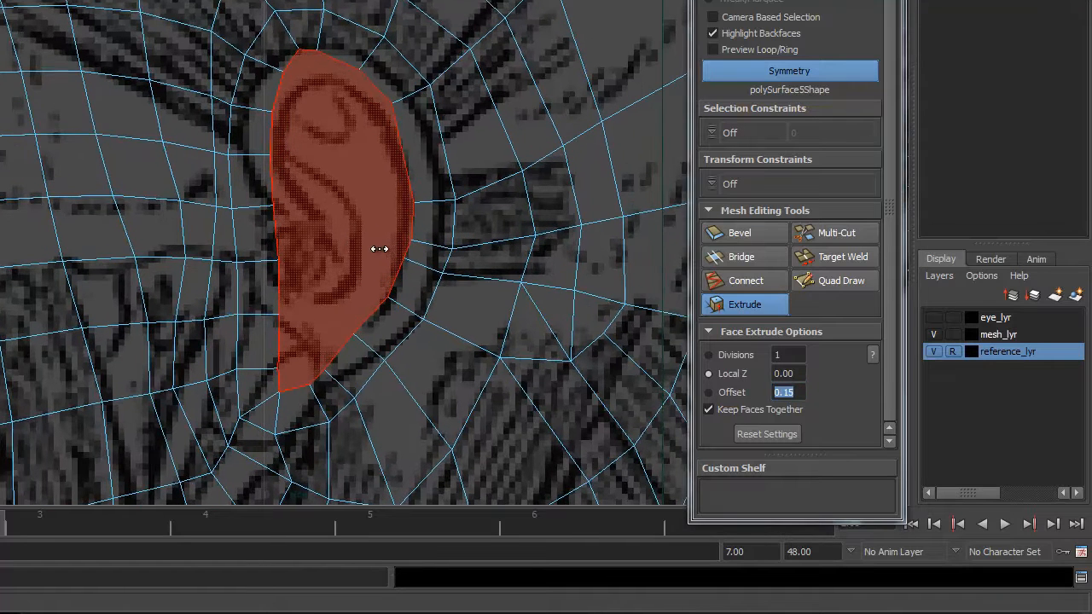
key(shift+period)
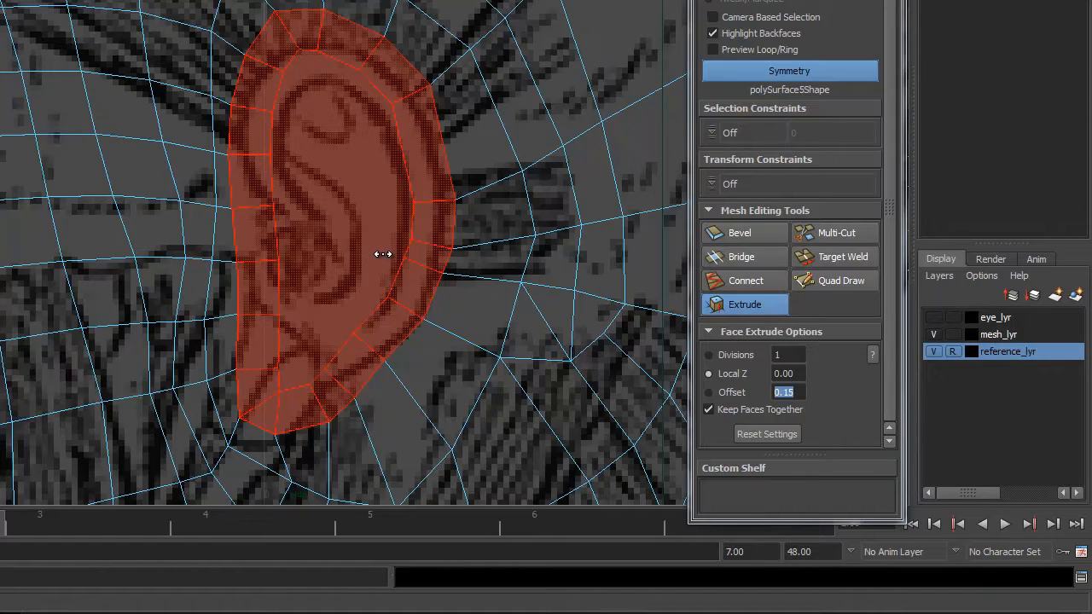
Switch to vertex editing and move the inner ring's vertex at the earlobe corner slightly back and down
alt+right_drag(316, 365, 627, 343)
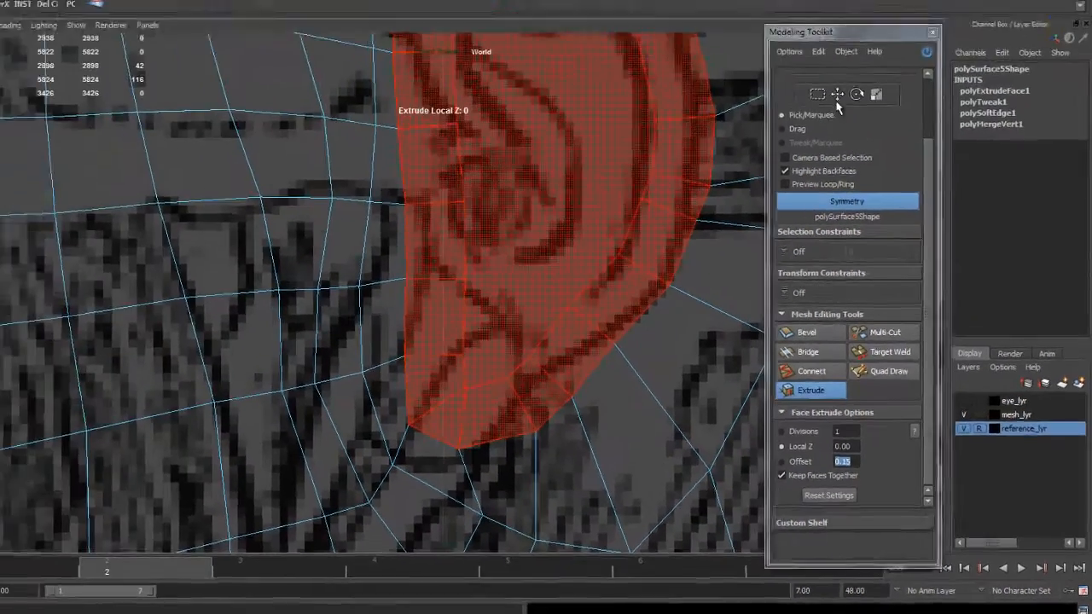
click(852, 137)
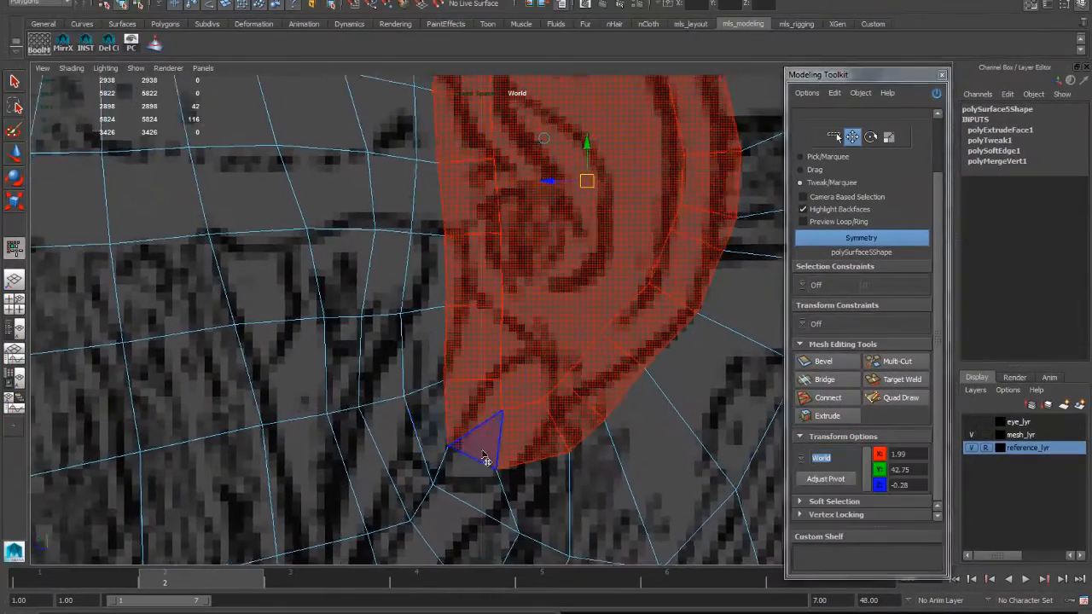
alt+middle_drag(576, 418, 576, 375)
mouse_move(577, 375)
alt+right_down()
mouse_move(592, 388)
mouse_move(611, 458)
alt+right_up()
alt+middle_drag(611, 458, 615, 361)
right_drag(509, 338, 456, 330)
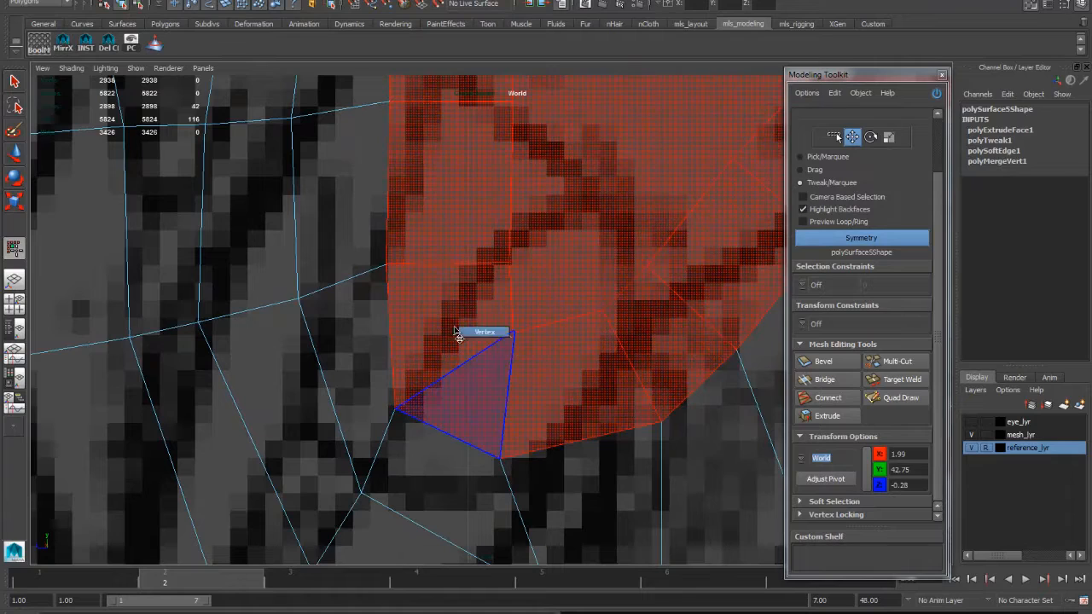
mouse_move(515, 334)
mouse_down()
mouse_move(498, 318)
mouse_move(525, 341)
mouse_up()
Reshape the upper front part of the inner ear ring by moving its vertices along the reference helix
alt+middle_drag(573, 282, 553, 405)
alt+right_drag(553, 404, 500, 336)
alt+middle_drag(526, 336, 535, 373)
alt+right_drag(535, 374, 503, 341)
alt+middle_drag(503, 341, 480, 368)
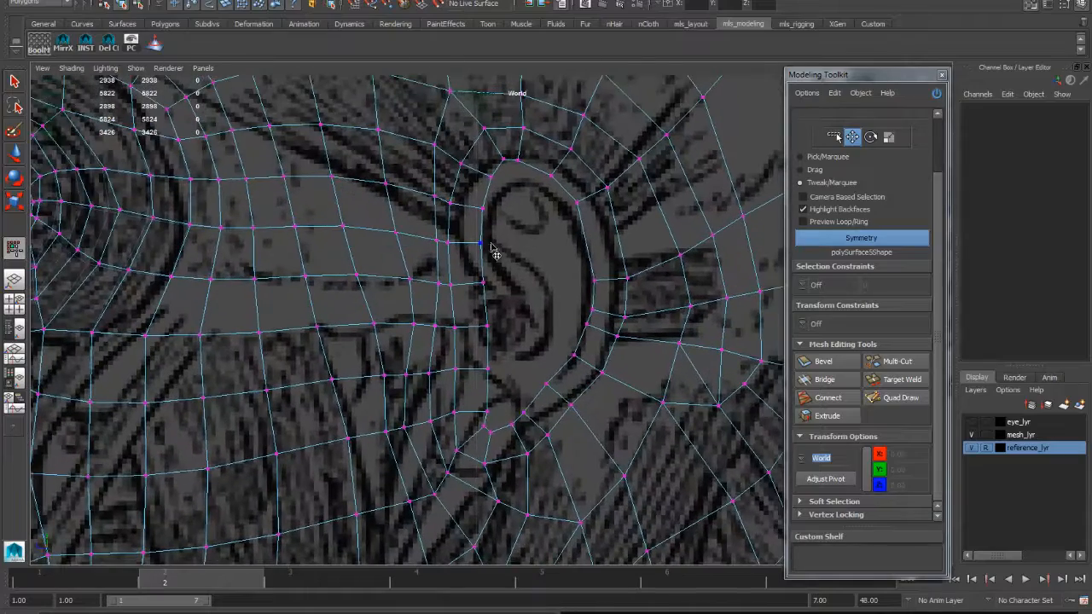
alt+middle_drag(492, 226, 499, 274)
alt+right_drag(499, 274, 527, 256)
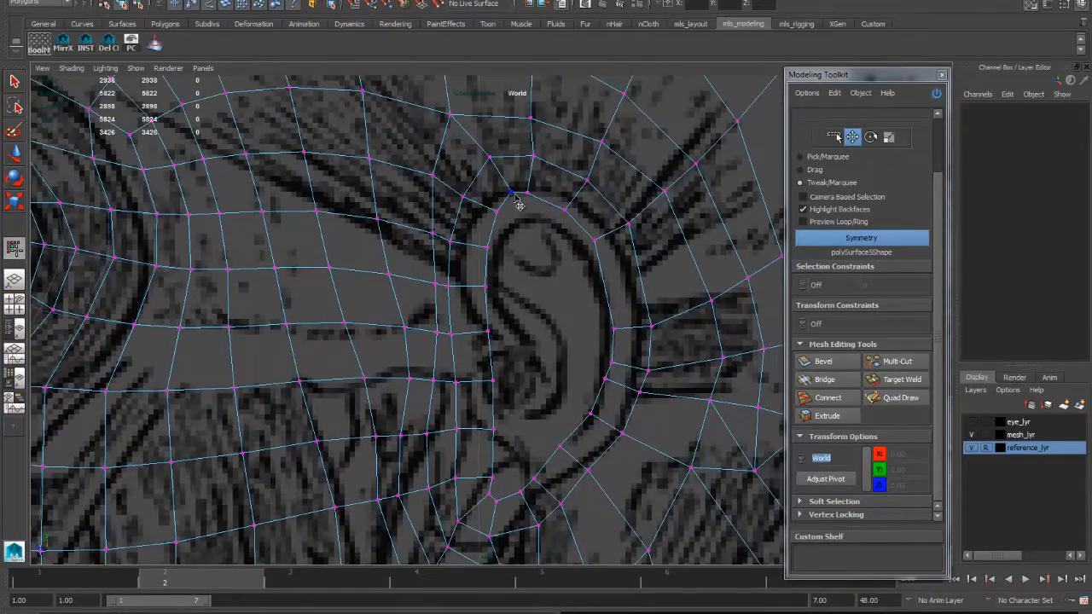
drag(511, 194, 478, 248)
drag(490, 295, 479, 290)
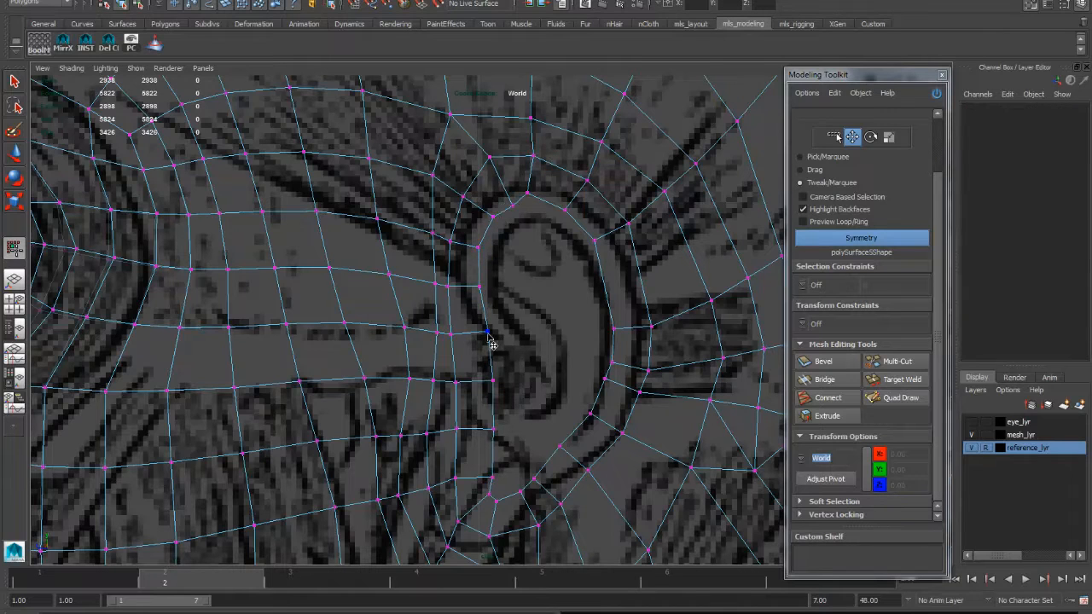
Move the inner ring vertices at the tragus, the earlobe and the lower rear edge to match the reference ear
drag(490, 341, 484, 371)
drag(495, 430, 482, 428)
drag(485, 375, 407, 383)
alt+middle_drag(483, 345, 478, 285)
drag(483, 417, 488, 448)
drag(468, 440, 565, 396)
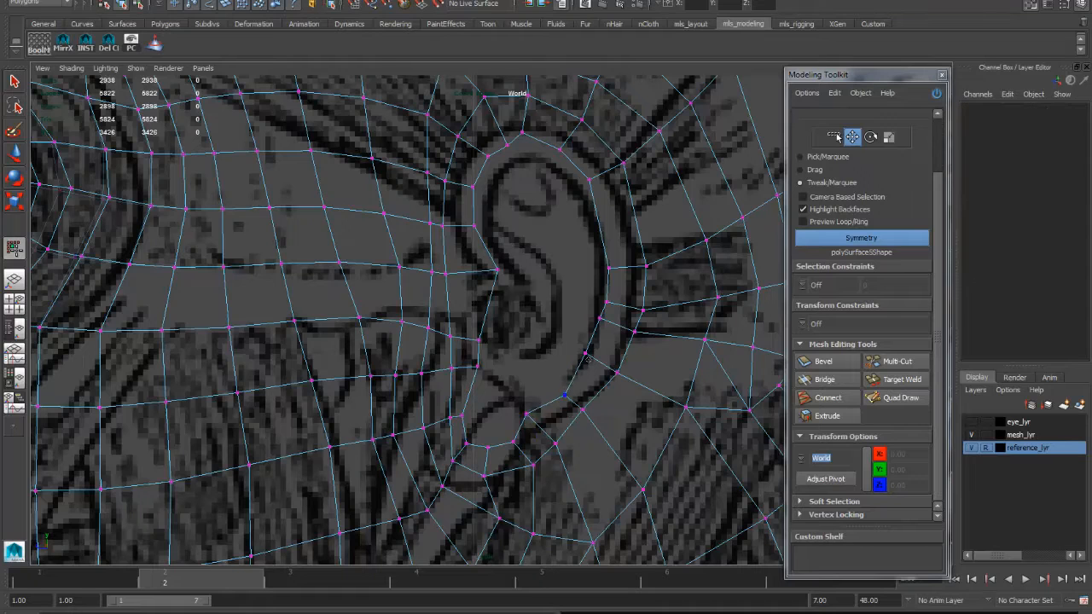
Move the rear and top vertices of the inner ear ring outward to follow the reference ear's outer contour
drag(585, 354, 600, 362)
alt+middle_drag(584, 340, 537, 387)
drag(553, 365, 566, 371)
drag(559, 350, 599, 302)
alt+middle_drag(558, 243, 593, 294)
drag(593, 290, 591, 287)
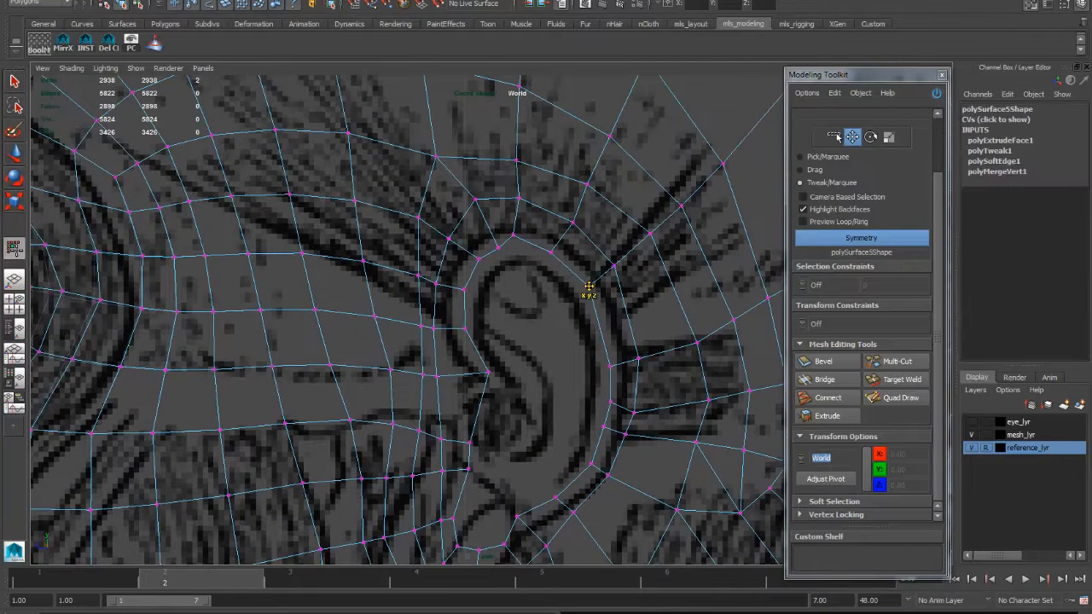
drag(556, 246, 516, 245)
alt+drag(524, 290, 524, 290)
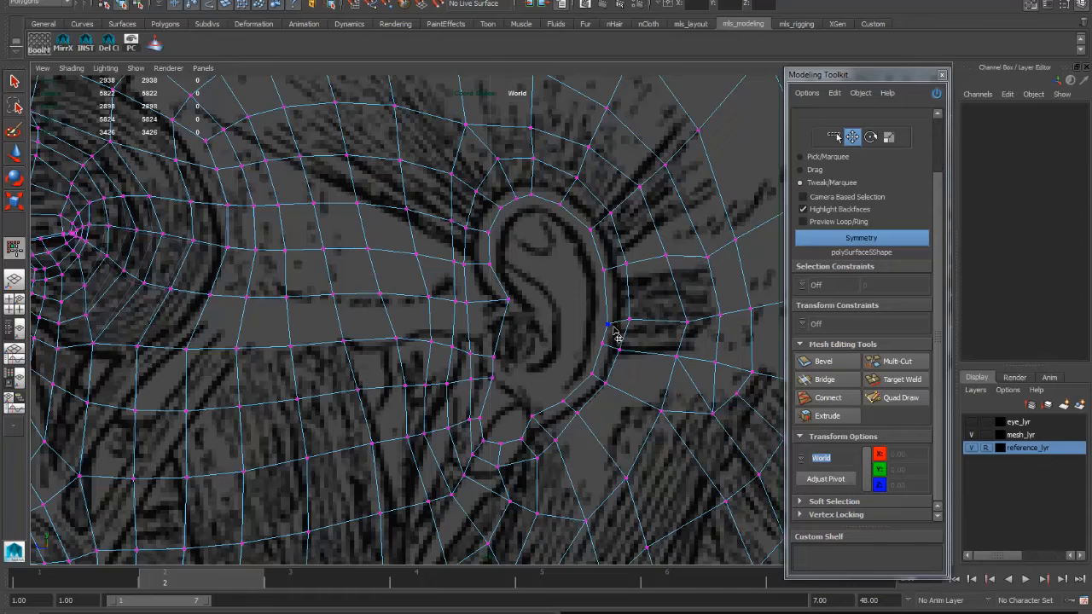
Even out the spacing of the inner ring vertices along the rear edge and just above the earlobe
drag(607, 324, 630, 309)
drag(591, 376, 602, 390)
drag(532, 416, 533, 418)
click(503, 454)
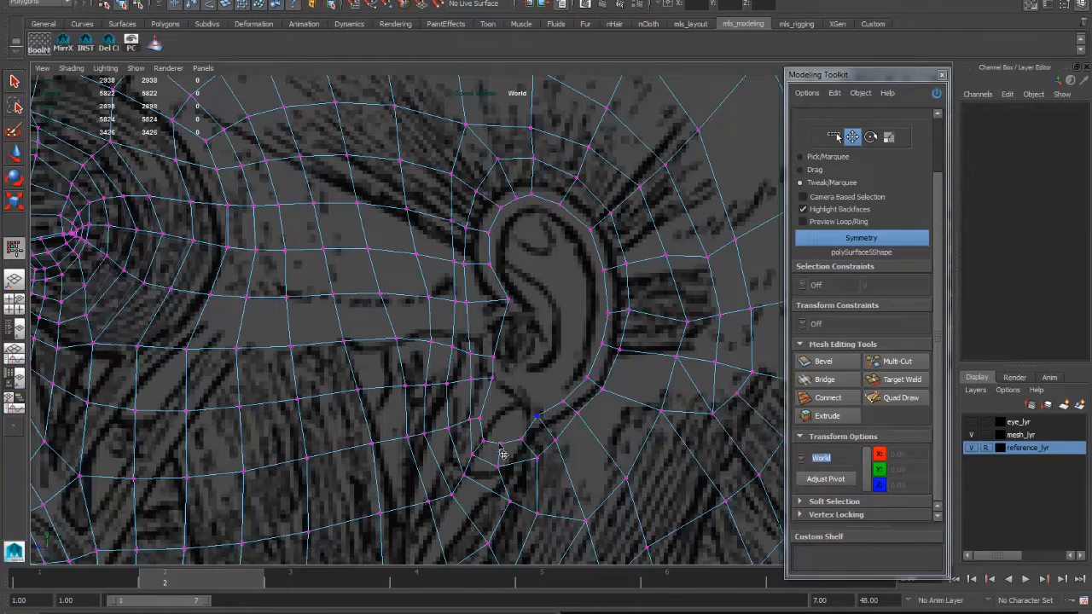
Select the ear-opening faces together with their surrounding ring and extrude them with an offset of 0.05
click(470, 352)
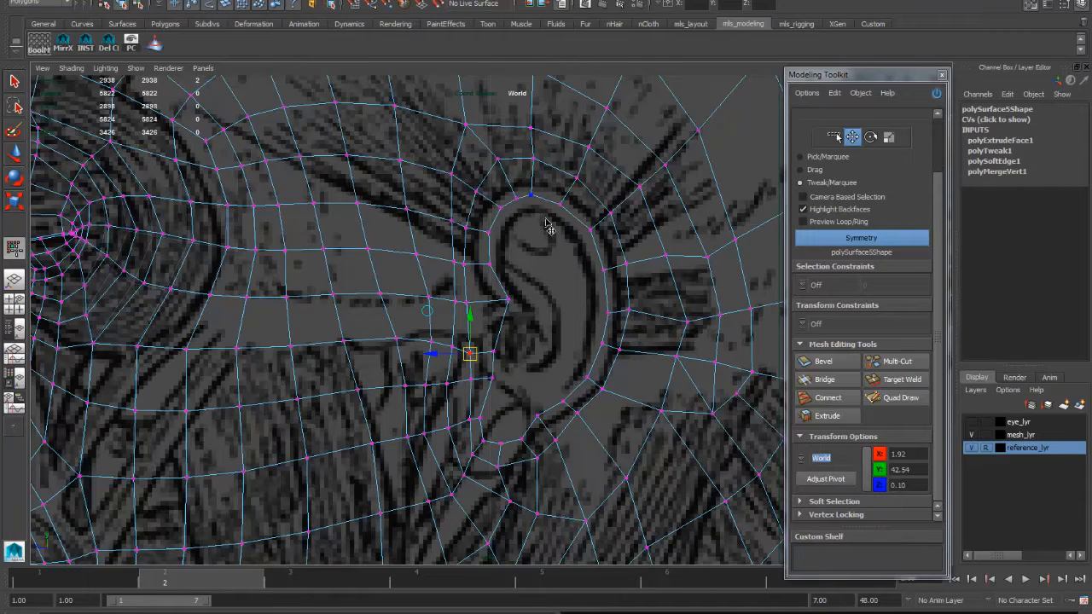
click(542, 179)
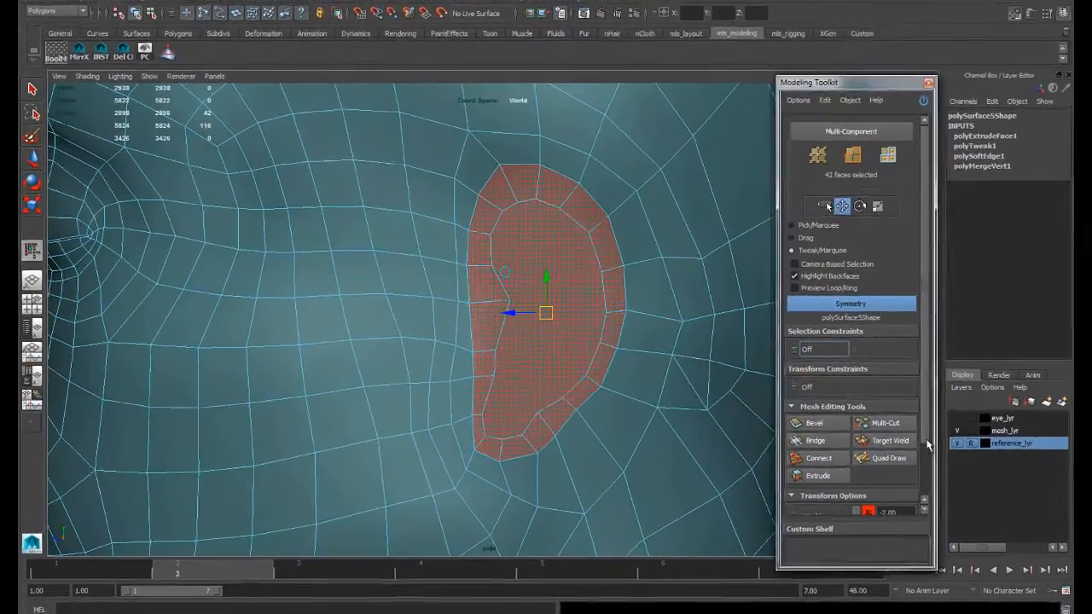
drag(904, 431, 904, 480)
click(842, 415)
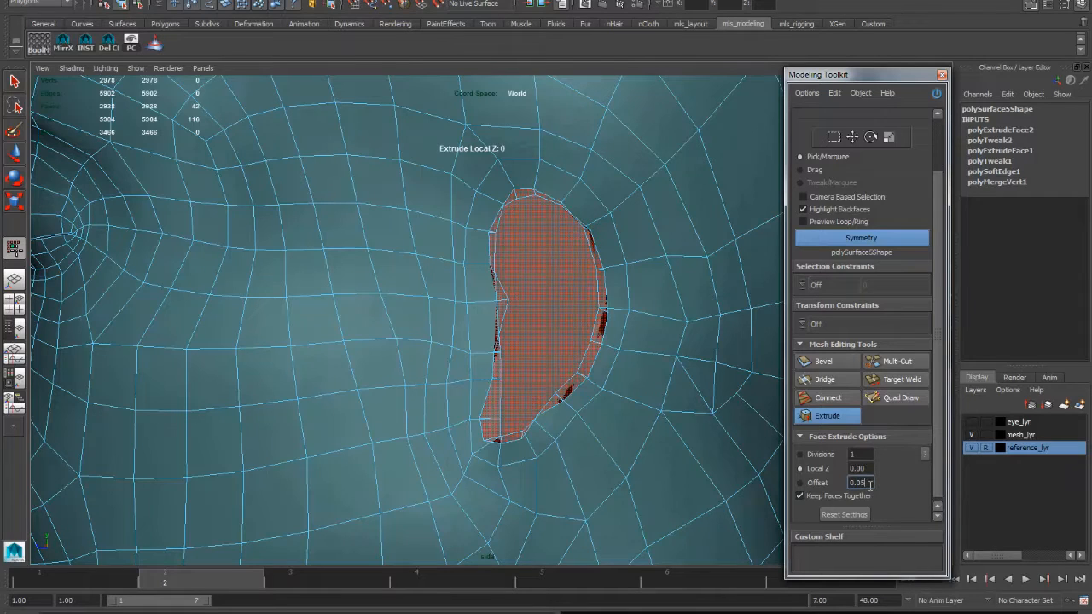
Set the ear face extrusion's offset to 0.03 and extend it outward from the head to a local Z of about 0.31
key(Return)
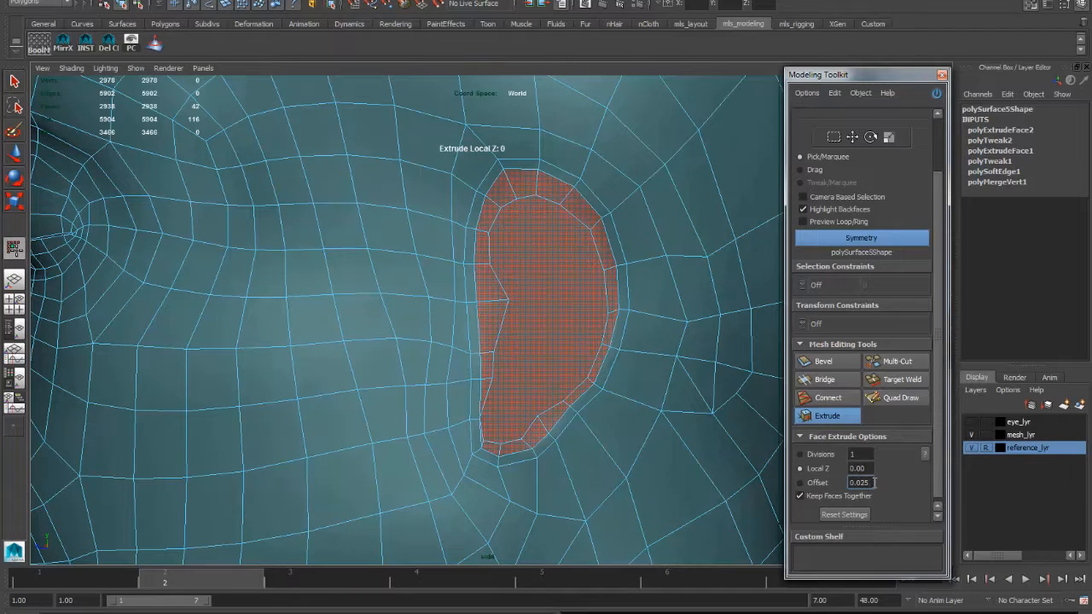
key(Return)
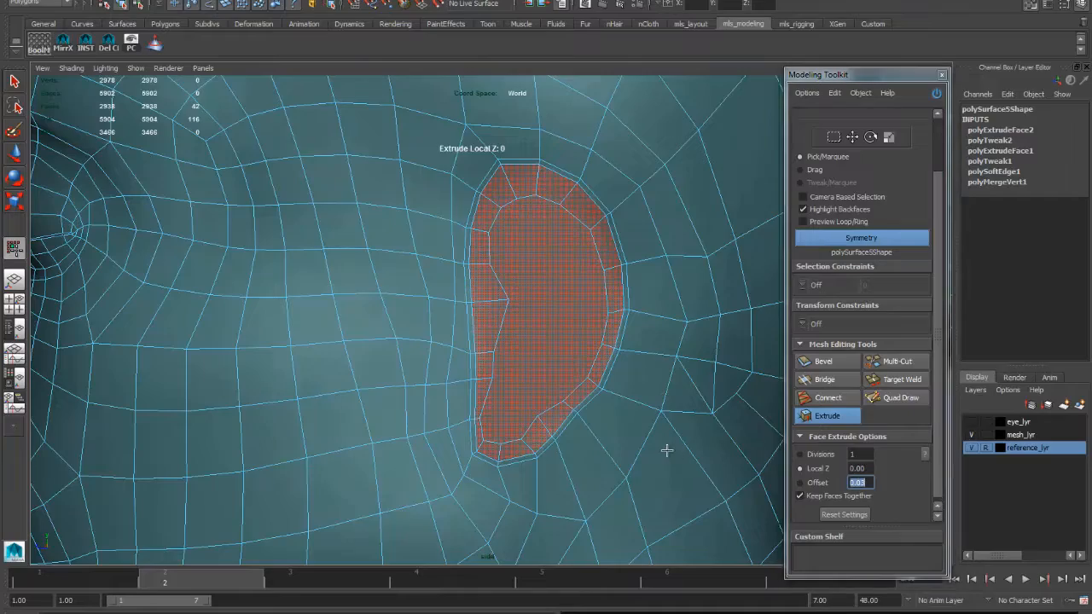
key(space)
click(668, 479)
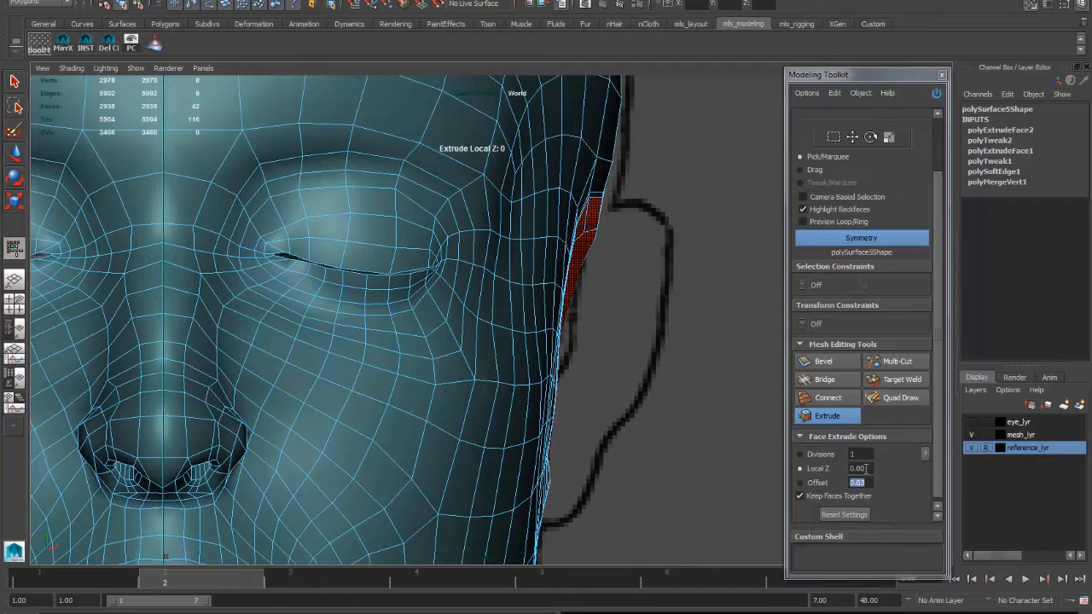
click(866, 468)
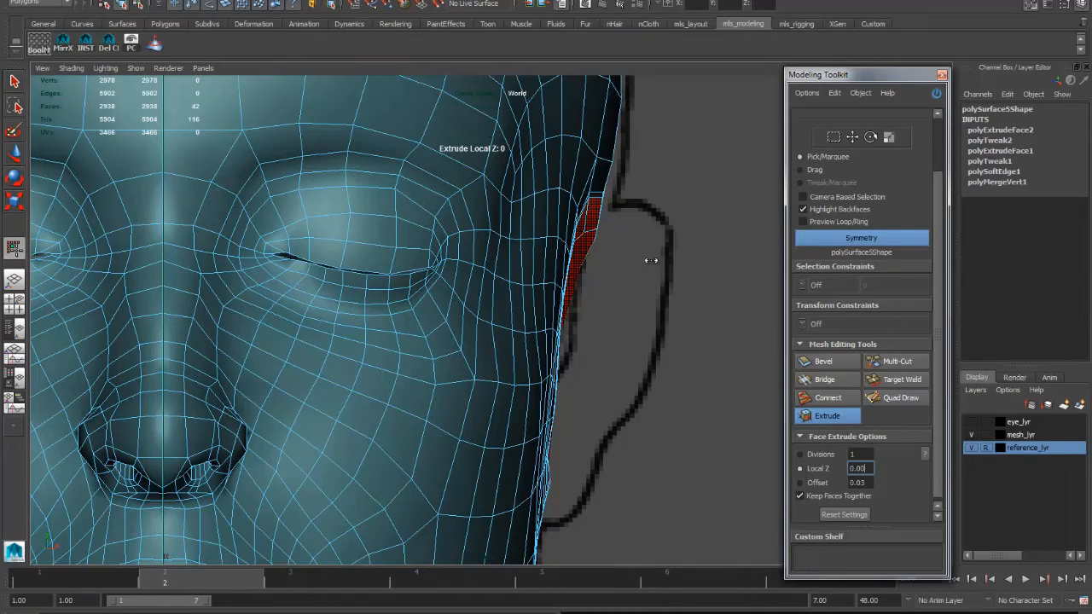
drag(663, 297, 730, 297)
Examine the extruded ear block against the reference ear outline in the front view
alt+right_drag(728, 300, 563, 280)
alt+middle_drag(563, 280, 621, 279)
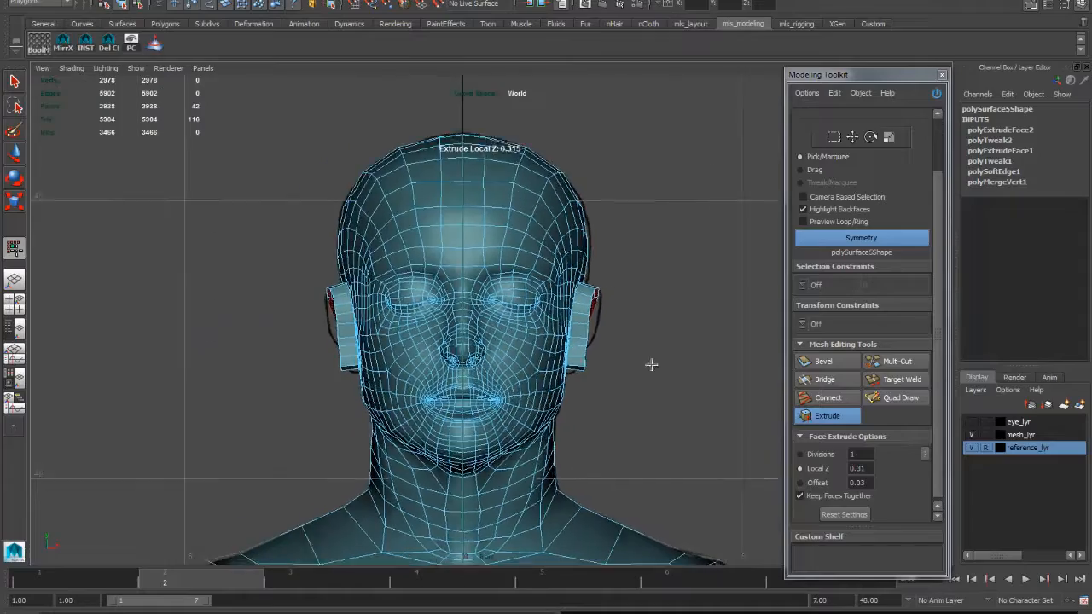
alt+right_drag(651, 365, 739, 398)
alt+middle_drag(738, 397, 670, 397)
alt+right_drag(671, 398, 712, 454)
alt+middle_drag(712, 454, 687, 302)
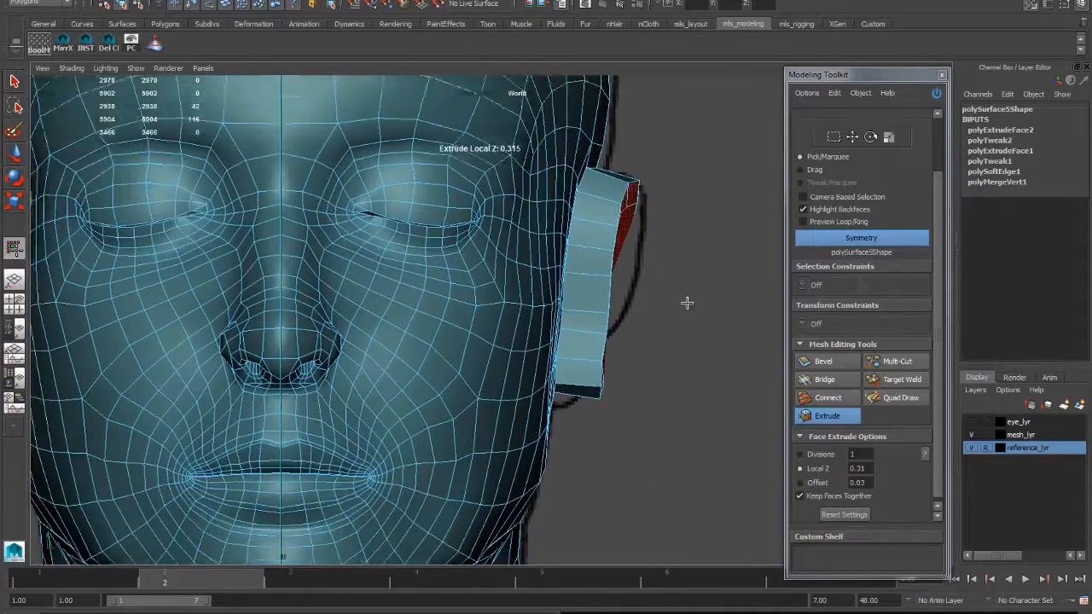
alt+right_drag(686, 302, 723, 393)
alt+middle_drag(723, 393, 610, 381)
alt+right_drag(610, 382, 738, 404)
alt+middle_drag(738, 405, 667, 327)
alt+right_drag(667, 328, 714, 304)
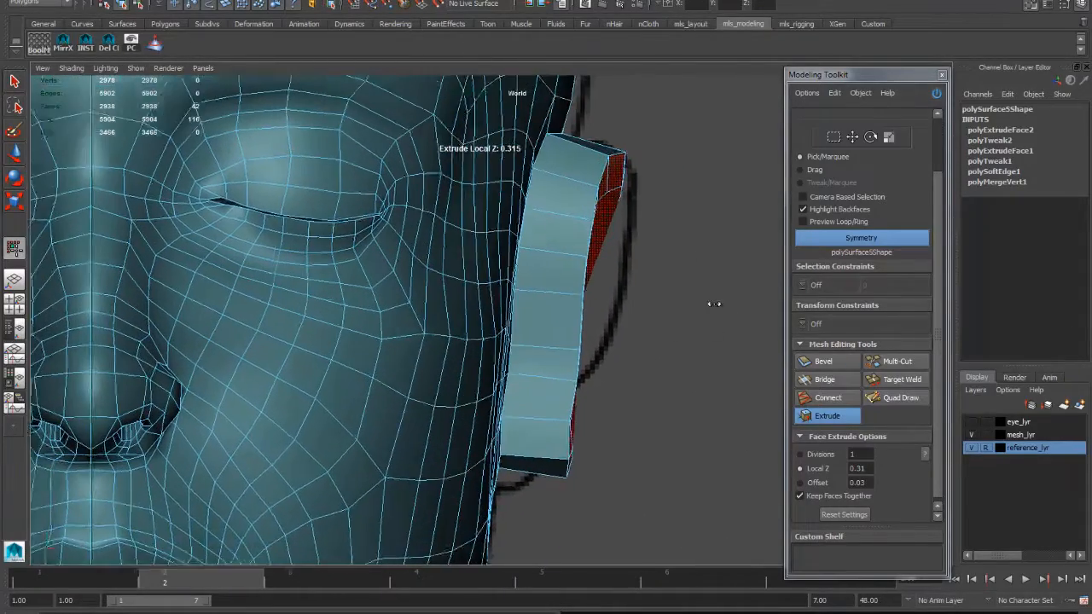
alt+middle_drag(714, 304, 706, 369)
Activate the Move tool and set its transform constraint to Edge
click(853, 138)
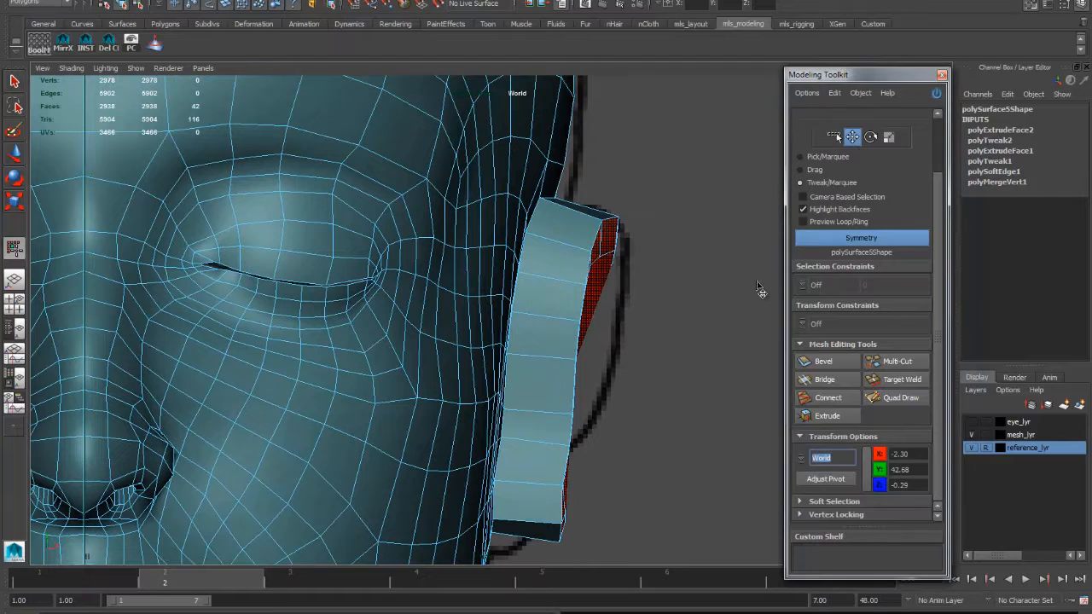
alt+drag(758, 283, 618, 401)
click(591, 477)
click(724, 373)
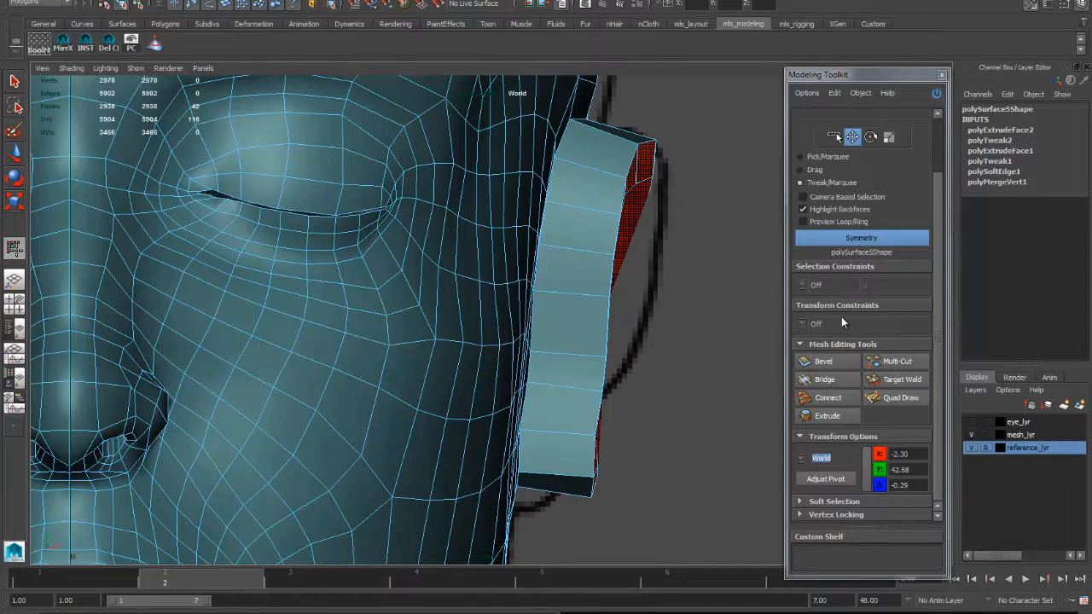
click(819, 323)
click(831, 339)
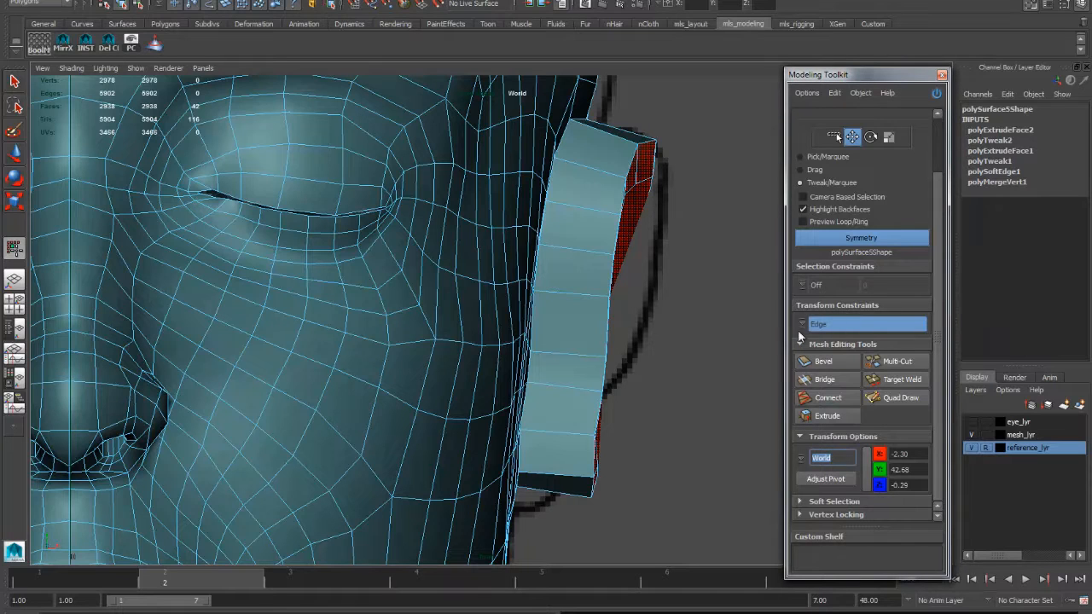
alt+drag(686, 377, 631, 433)
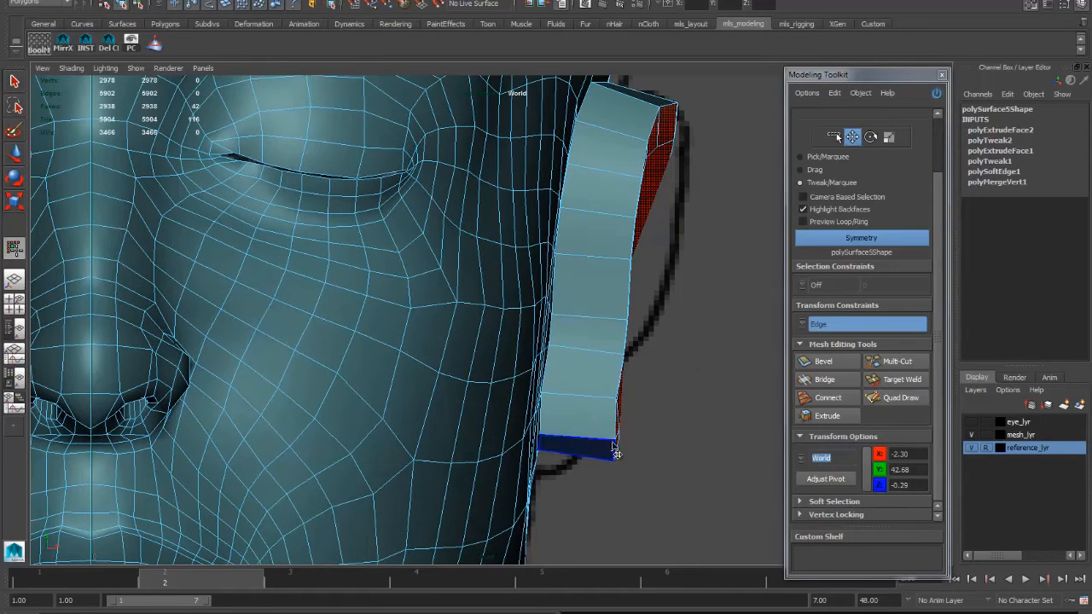
Slide the front edges of the extruded ear's outer rim inward toward the side of the head
key(F9)
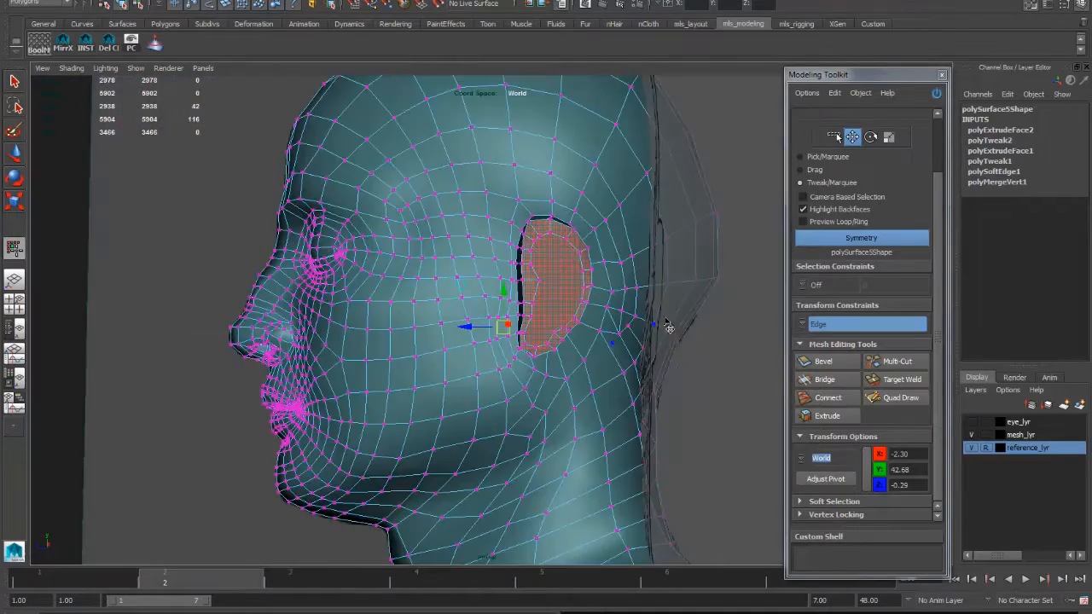
alt+drag(686, 373, 643, 382)
scroll(643, 385, up, 6)
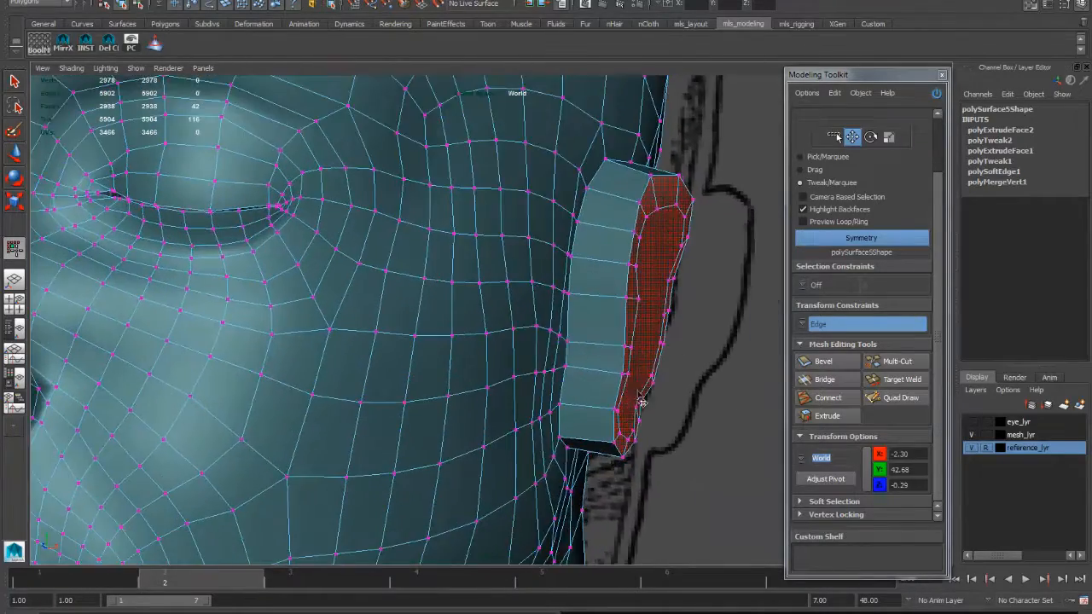
key(F10)
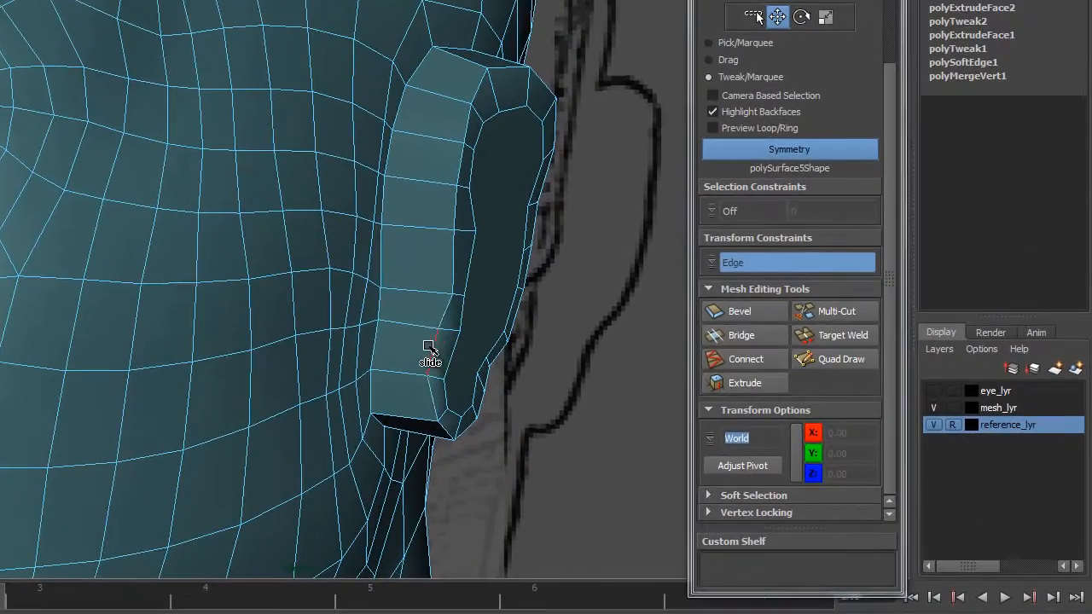
drag(428, 345, 380, 347)
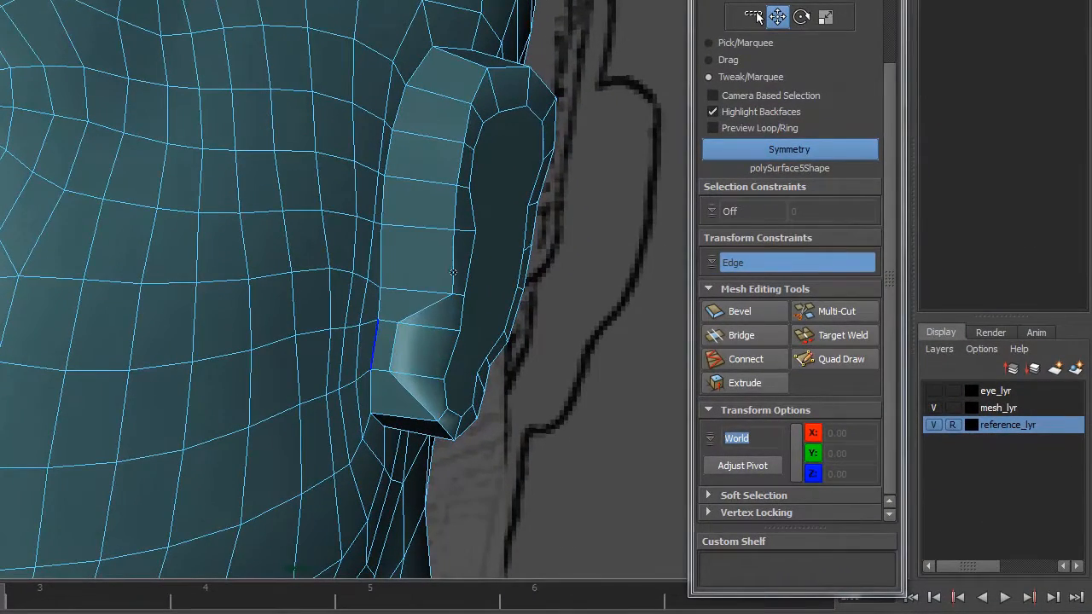
drag(456, 271, 398, 254)
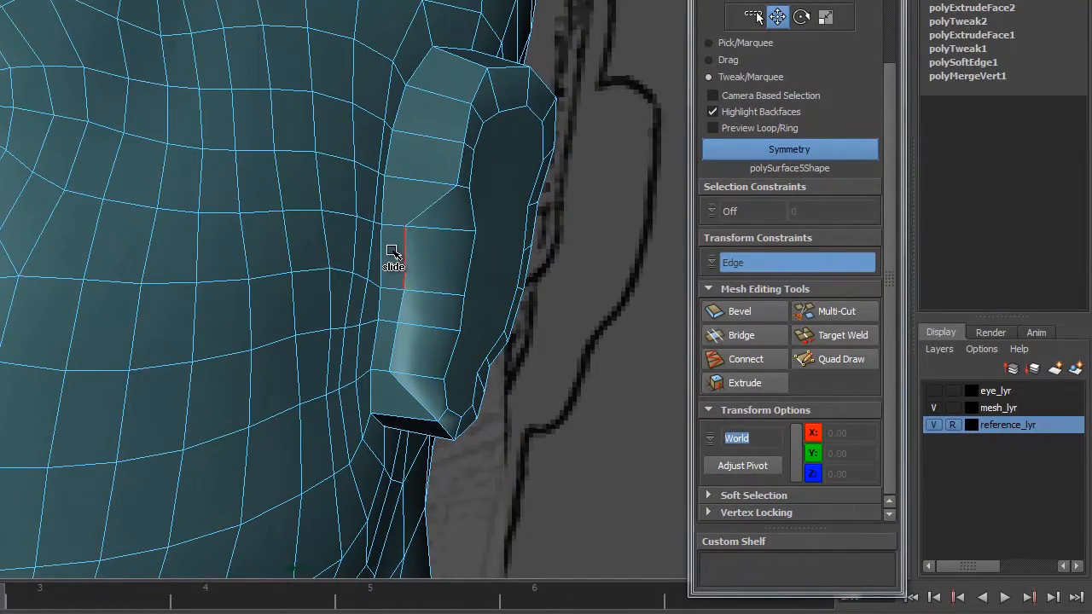
drag(463, 168, 398, 154)
alt+middle_drag(399, 164, 389, 291)
drag(469, 218, 389, 190)
Hide the reference layer and slide the upper rear rim edges of the ear inward toward the head
alt+drag(592, 267, 260, 274)
alt+middle_drag(260, 274, 416, 299)
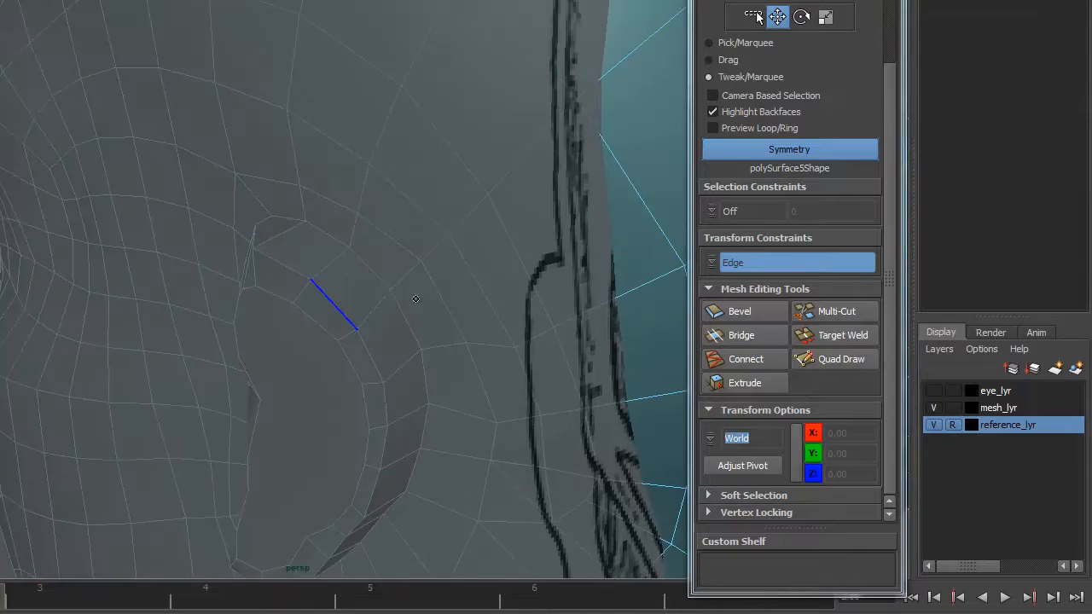
alt+drag(415, 298, 347, 359)
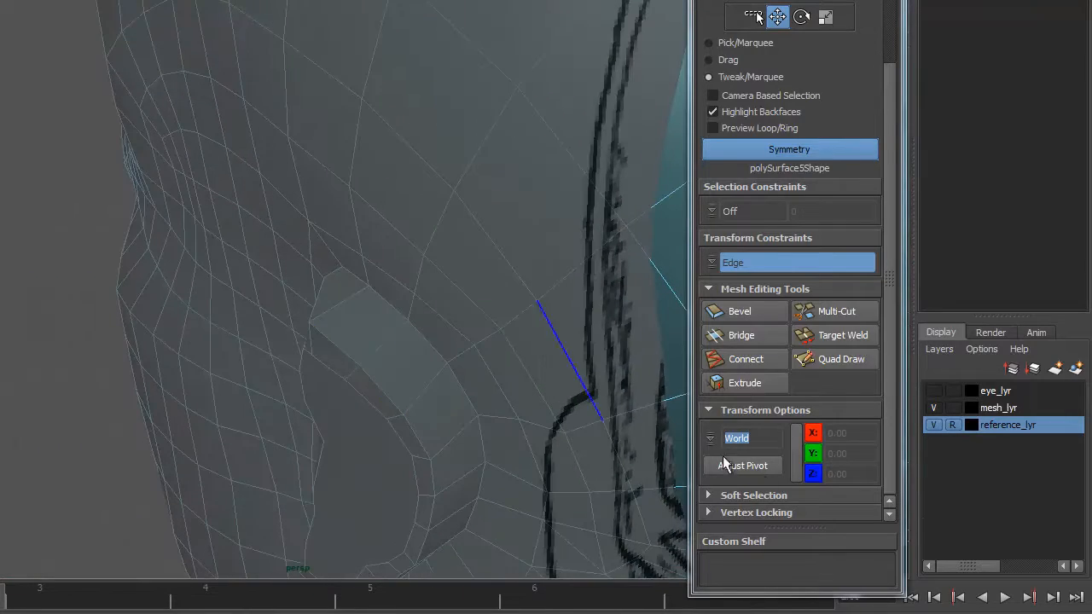
click(937, 426)
alt+drag(459, 337, 396, 322)
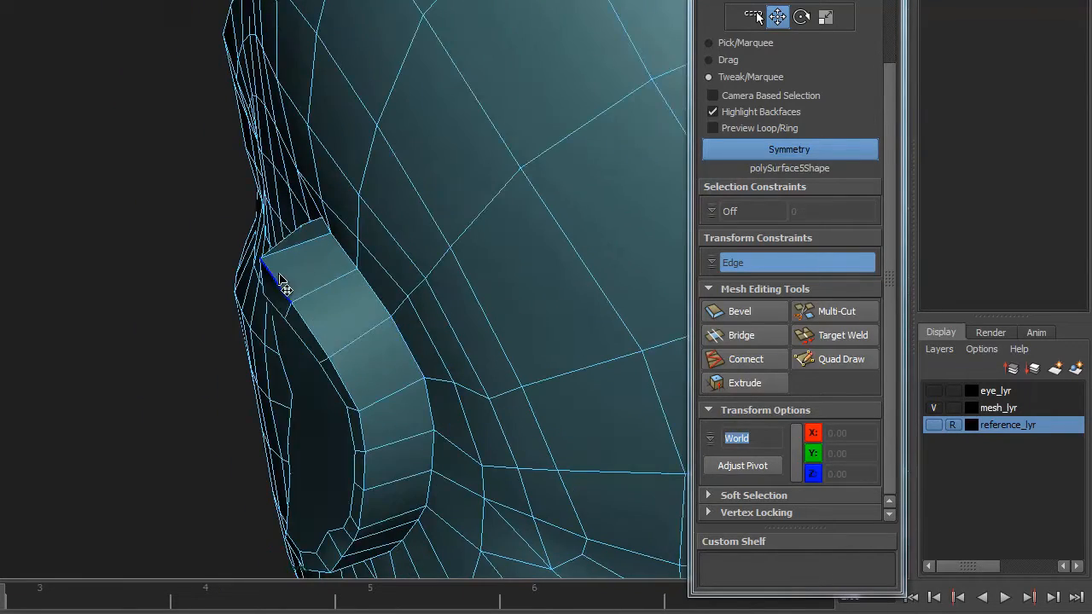
mouse_move(283, 283)
mouse_down()
mouse_move(305, 271)
mouse_move(350, 278)
mouse_up()
drag(349, 393, 367, 364)
Slide the inner ring's front edges and upper front vertices toward the head, pushing the middle edge in deepest
alt+drag(380, 401, 421, 202)
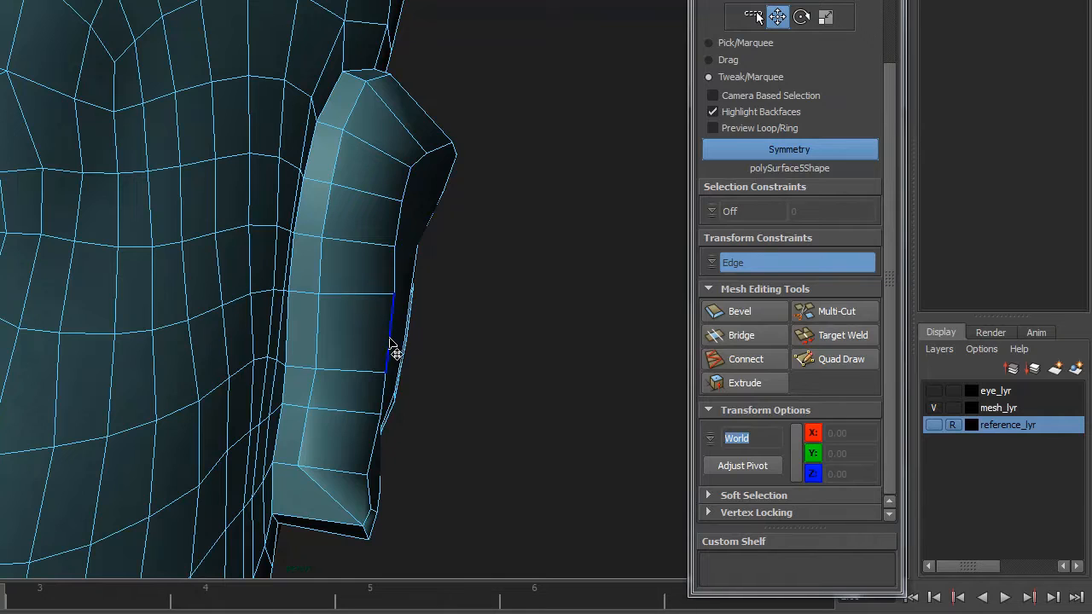
drag(394, 350, 346, 358)
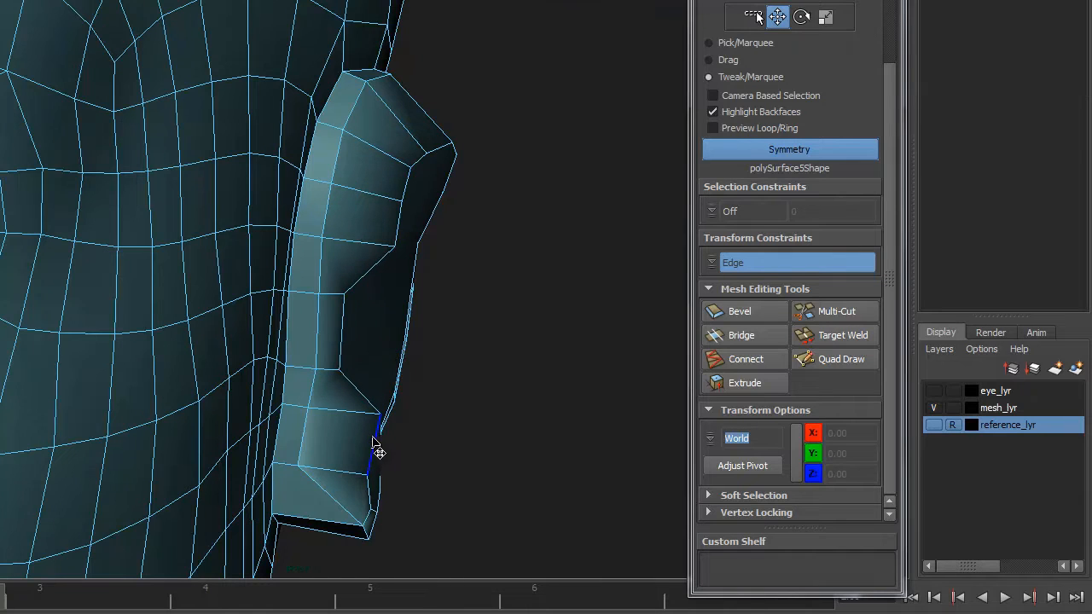
drag(375, 447, 345, 397)
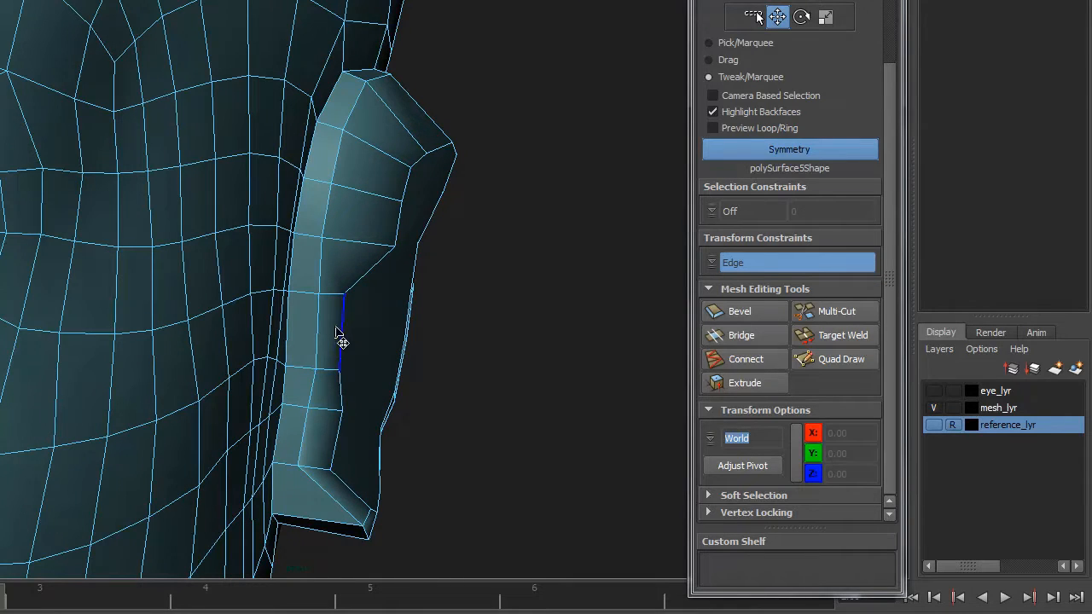
shift+middle_drag(342, 342, 311, 326)
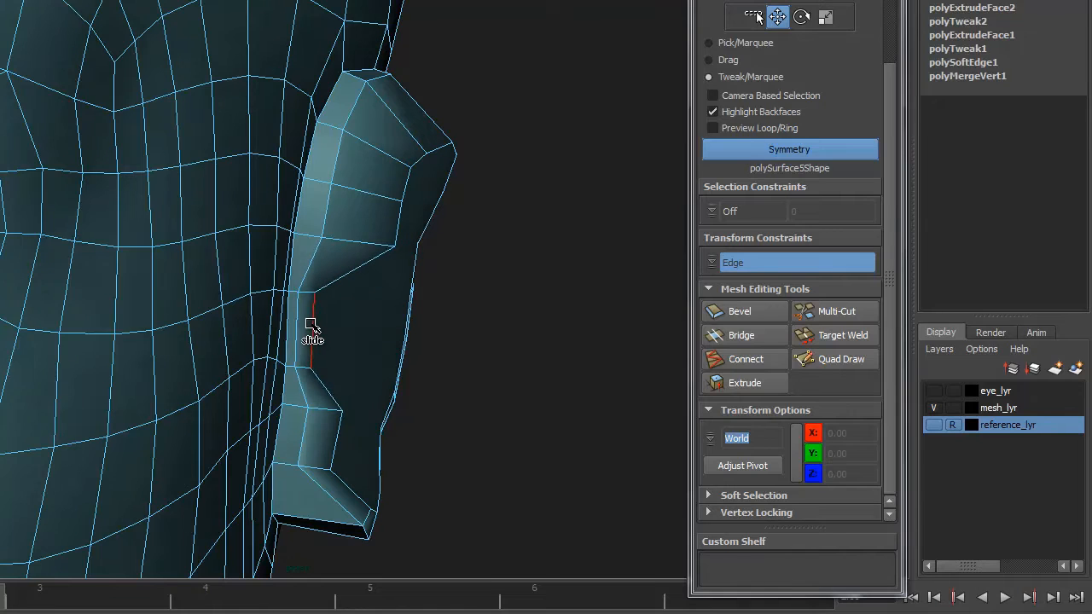
drag(395, 225, 343, 244)
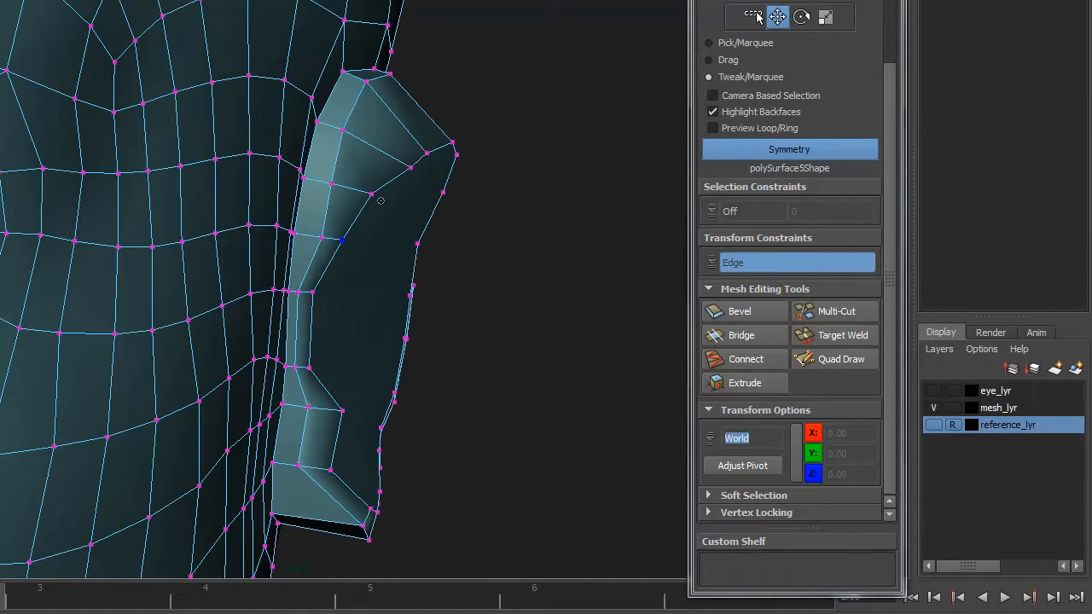
drag(411, 168, 385, 157)
drag(373, 195, 365, 190)
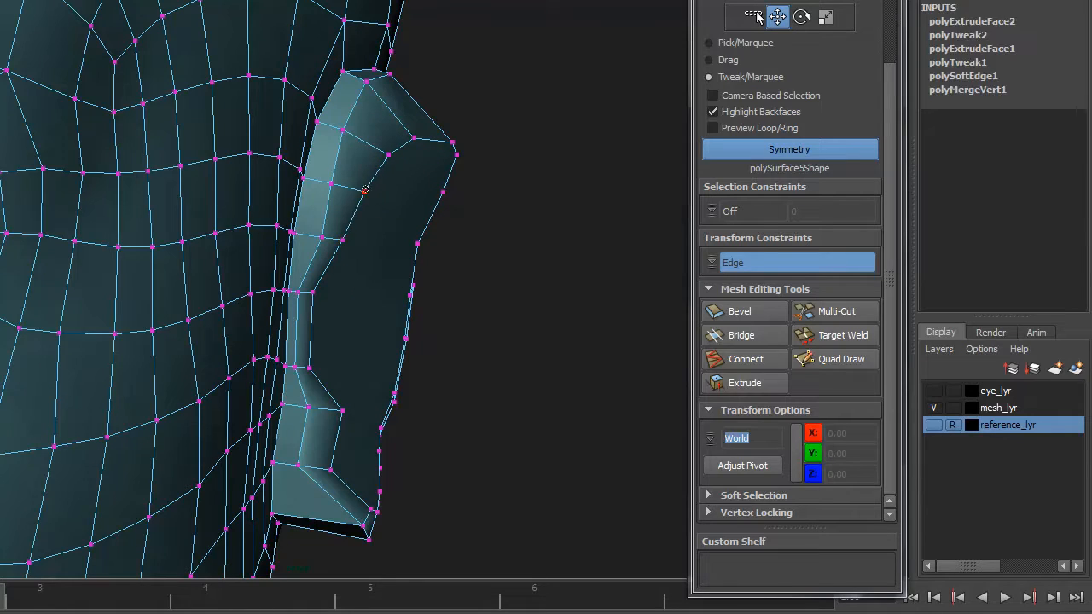
Slide two vertices midway down the ear's rear rim toward the head to continue the rim's curve
alt+drag(385, 234, 286, 85)
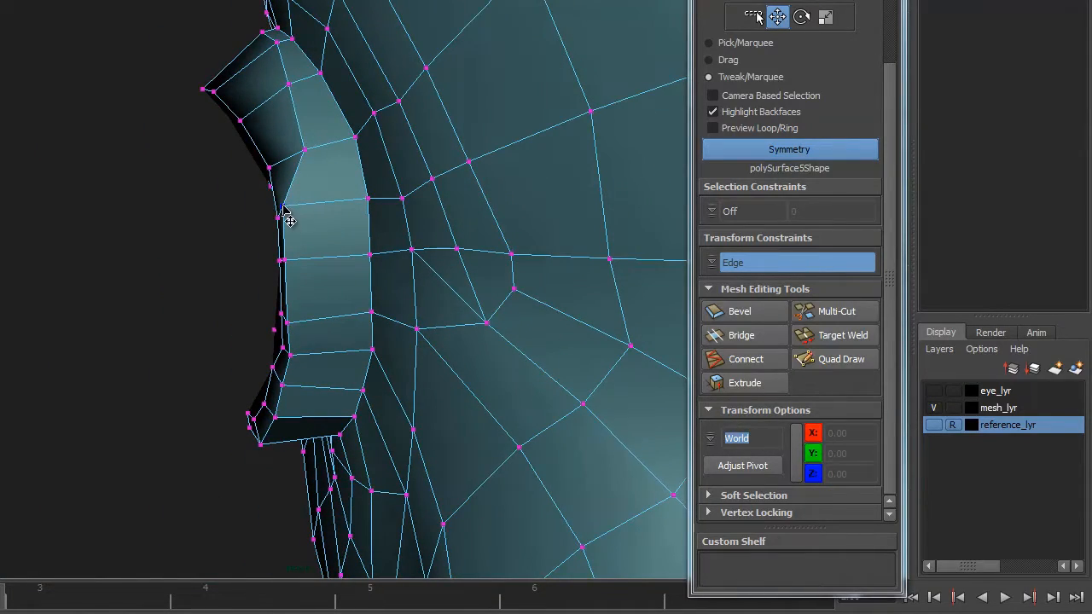
drag(283, 207, 309, 205)
drag(284, 259, 309, 258)
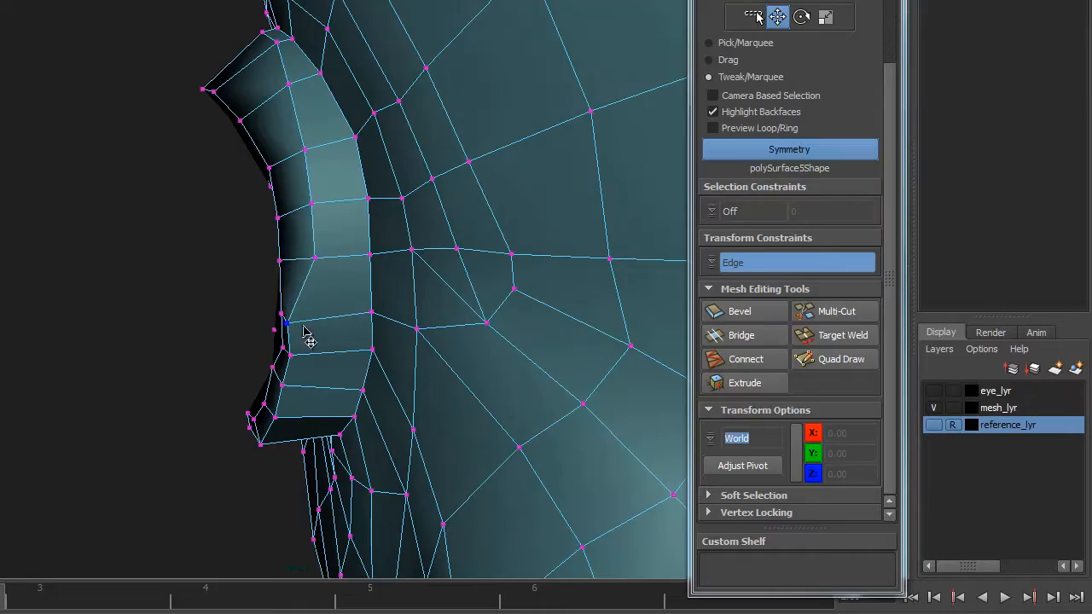
Show the reference layer and the mesh wireframe at the earlobe in front view, and turn the transform constraint off
alt+drag(303, 328, 572, 336)
alt+drag(505, 326, 478, 268)
alt+right_drag(461, 263, 631, 343)
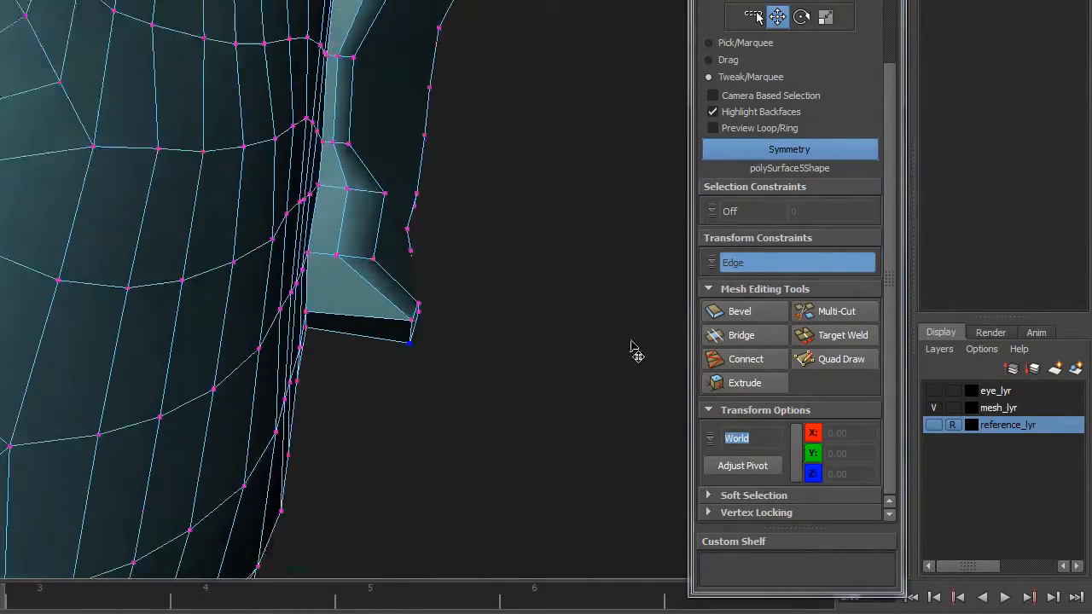
mouse_move(631, 350)
alt+mouse_down()
mouse_move(370, 298)
mouse_move(390, 348)
mouse_move(375, 331)
mouse_move(329, 317)
mouse_move(384, 374)
mouse_move(303, 397)
mouse_move(338, 376)
alt+mouse_up()
key(space)
alt+middle_drag(373, 377, 368, 310)
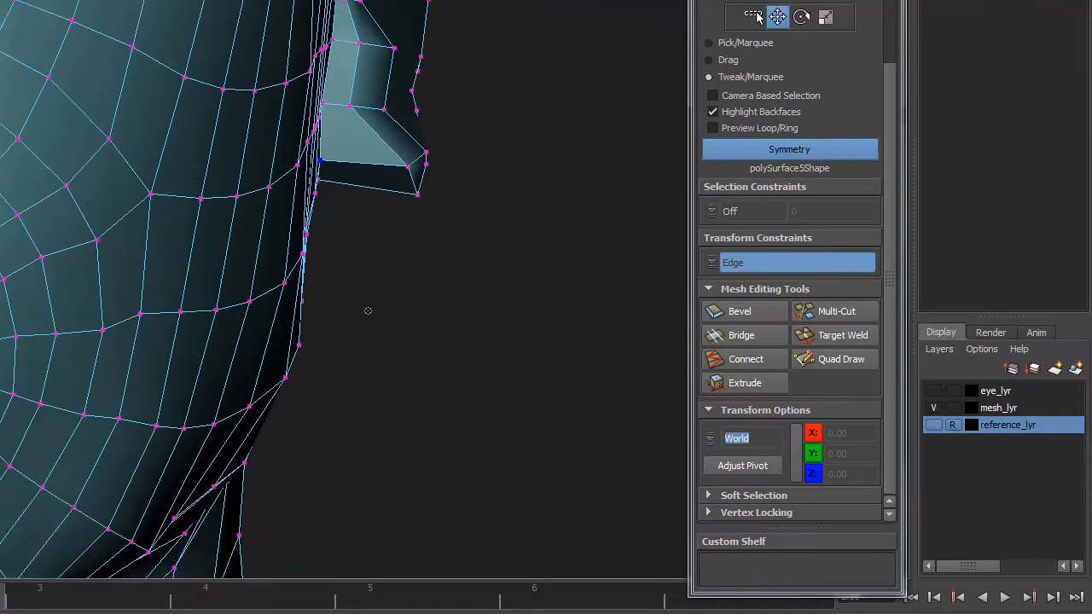
alt+right_drag(368, 309, 693, 408)
click(932, 428)
alt+middle_drag(471, 413, 468, 356)
alt+right_drag(467, 357, 486, 360)
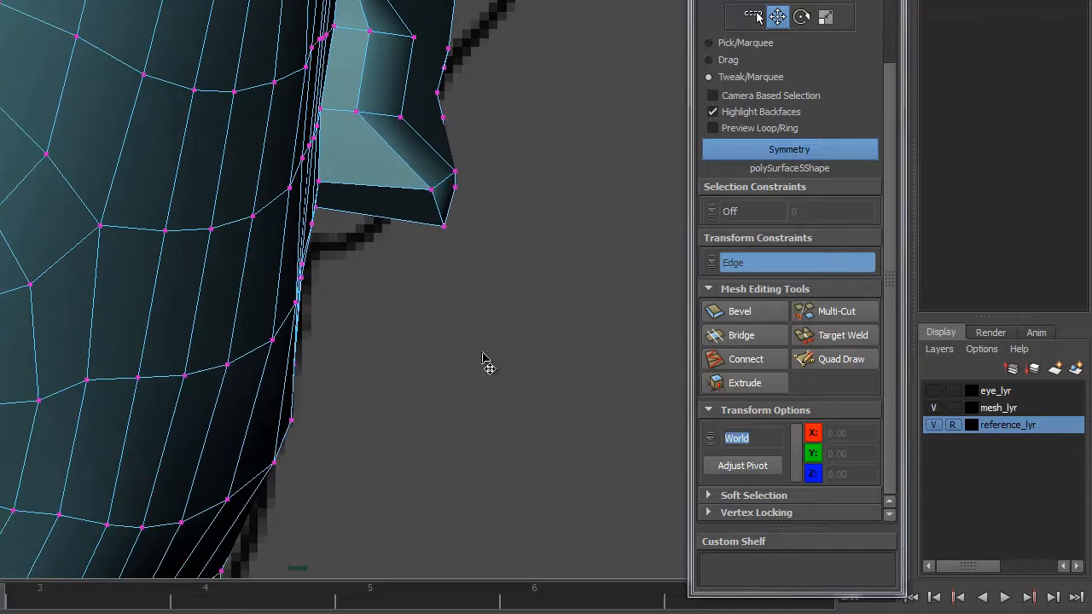
alt+middle_drag(486, 359, 442, 473)
key(4)
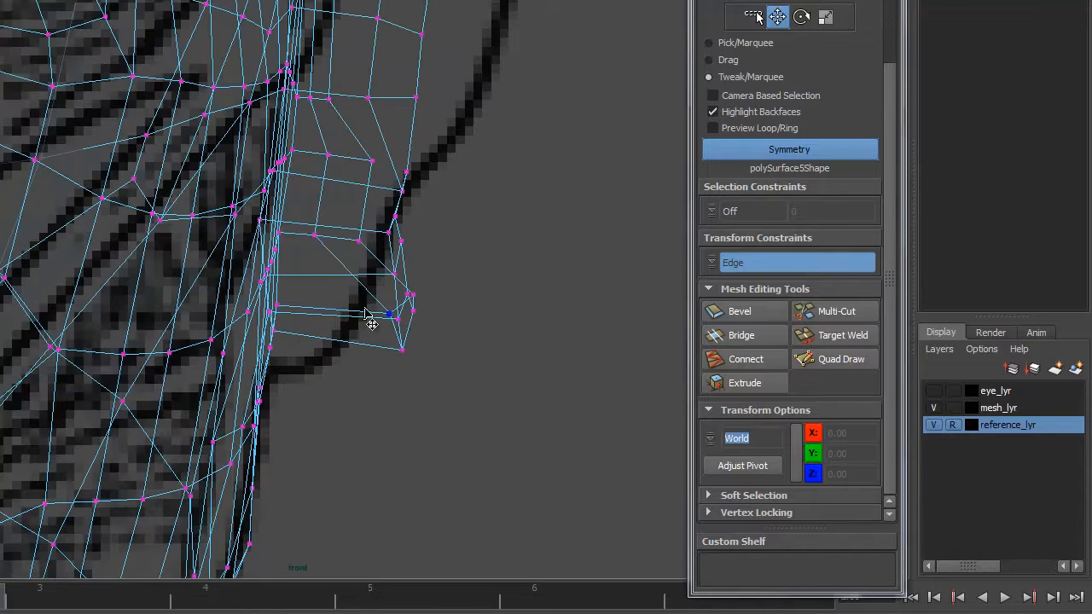
click(725, 262)
click(725, 269)
Move the earlobe vertices in front view to follow the reference earlobe's outline, and restore the shaded display
alt+middle_drag(401, 363, 362, 330)
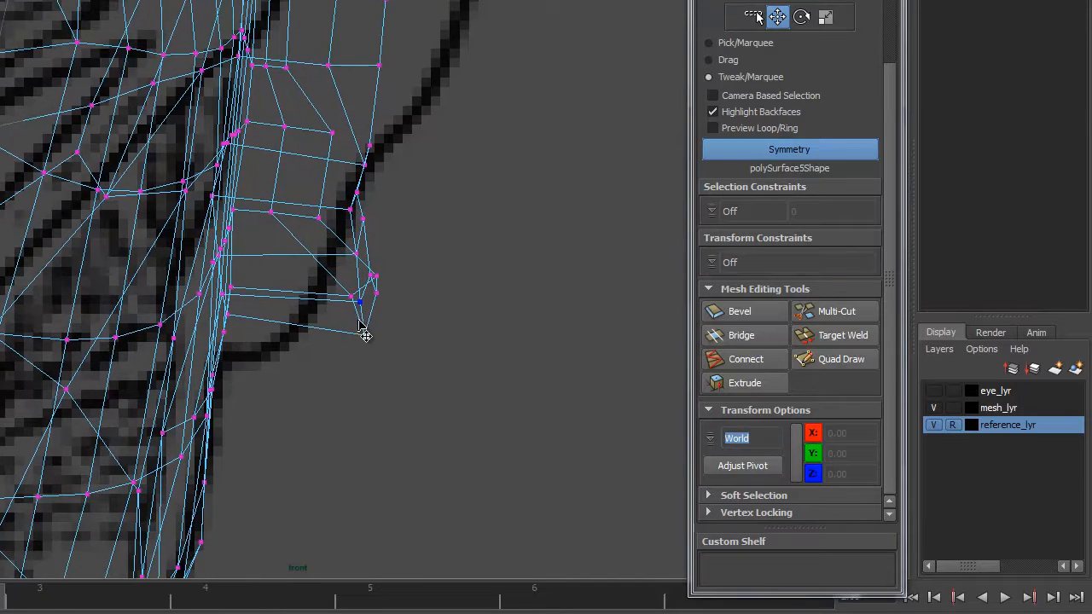
drag(365, 335, 273, 359)
drag(351, 297, 331, 332)
drag(376, 276, 331, 271)
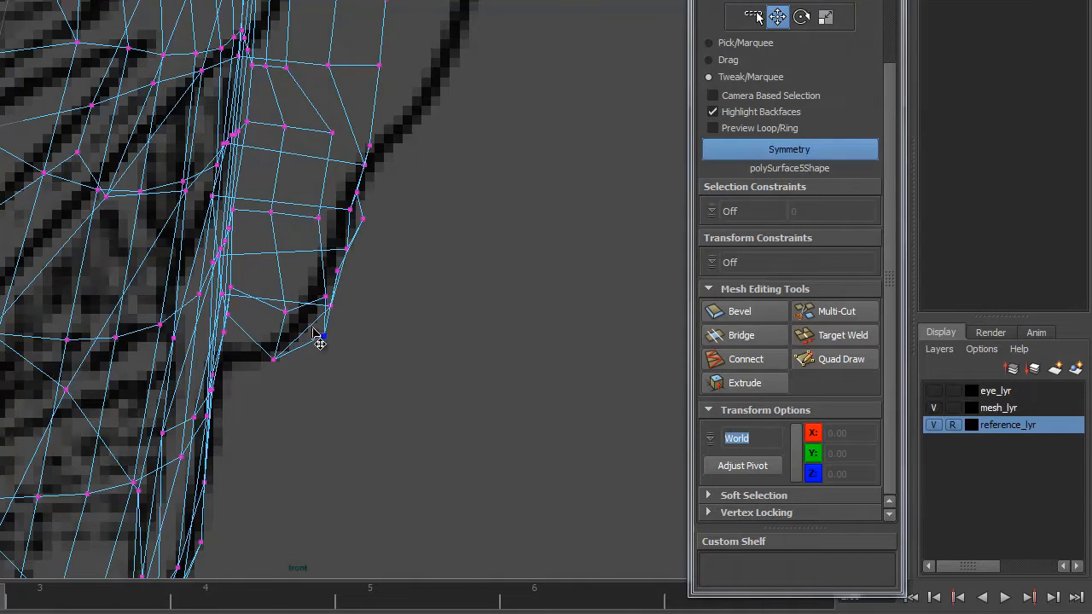
drag(274, 356, 263, 364)
drag(287, 316, 324, 309)
drag(327, 298, 318, 294)
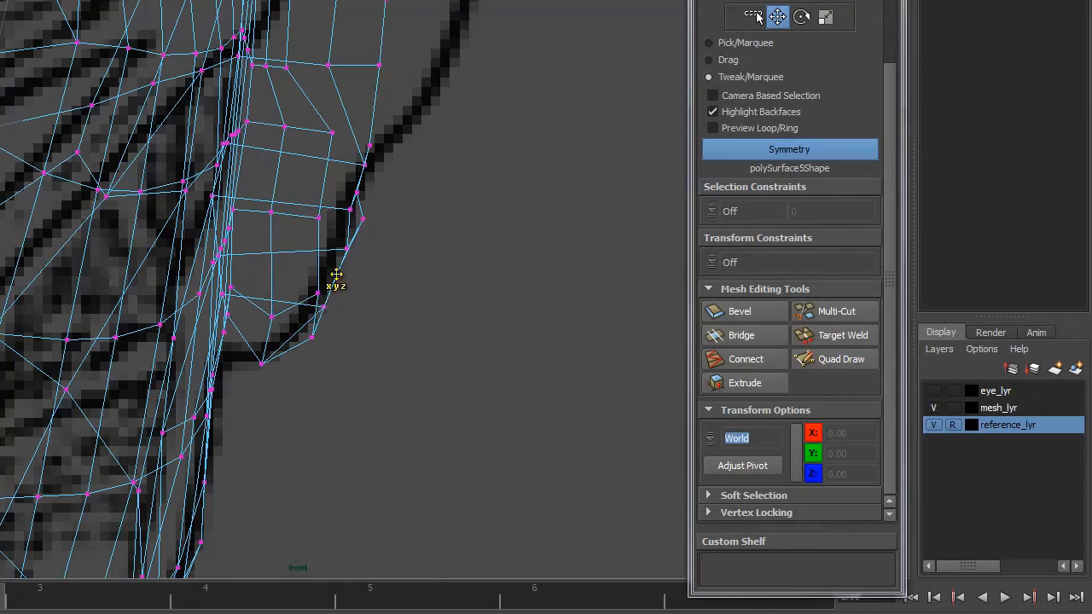
drag(364, 219, 352, 221)
key(5)
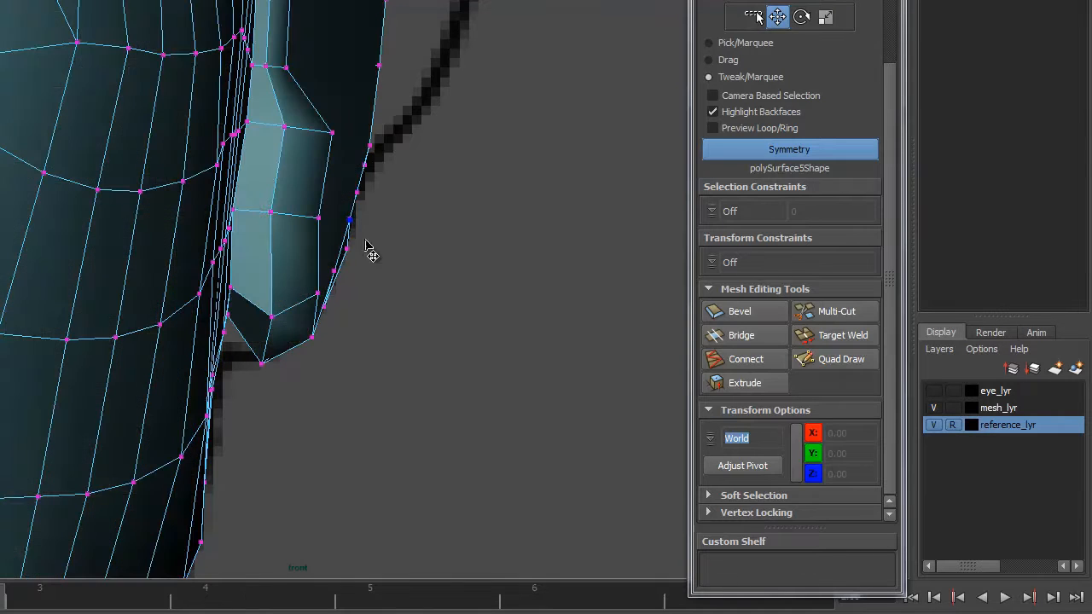
Move the vertices at the ear's upper tip and upper rim outward in front view to follow the reference ear outline
alt+middle_drag(407, 224, 382, 368)
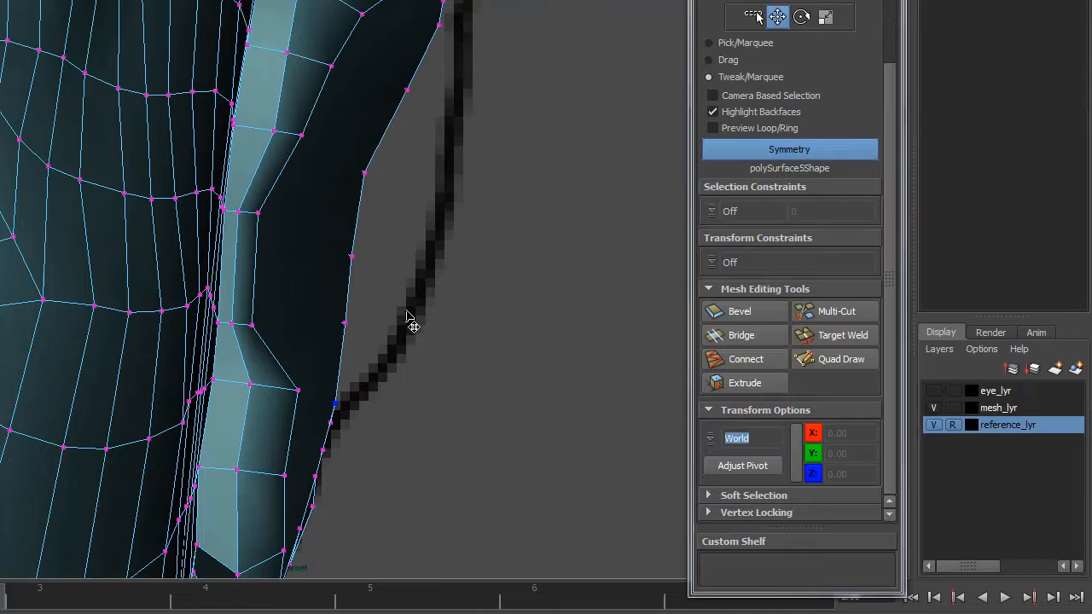
click(468, 232)
alt+middle_drag(484, 127, 436, 287)
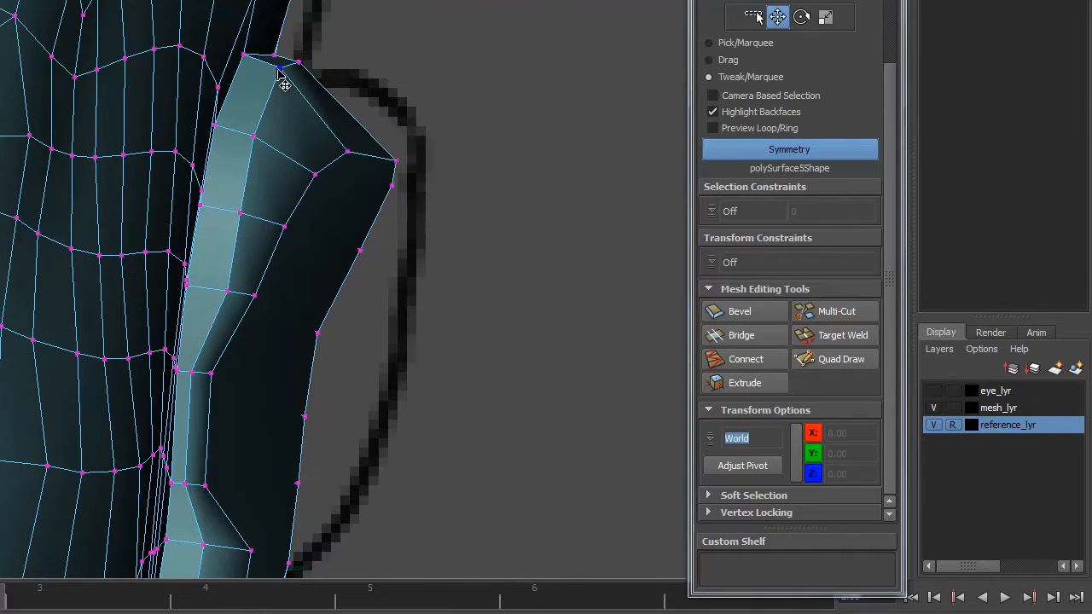
drag(396, 160, 422, 159)
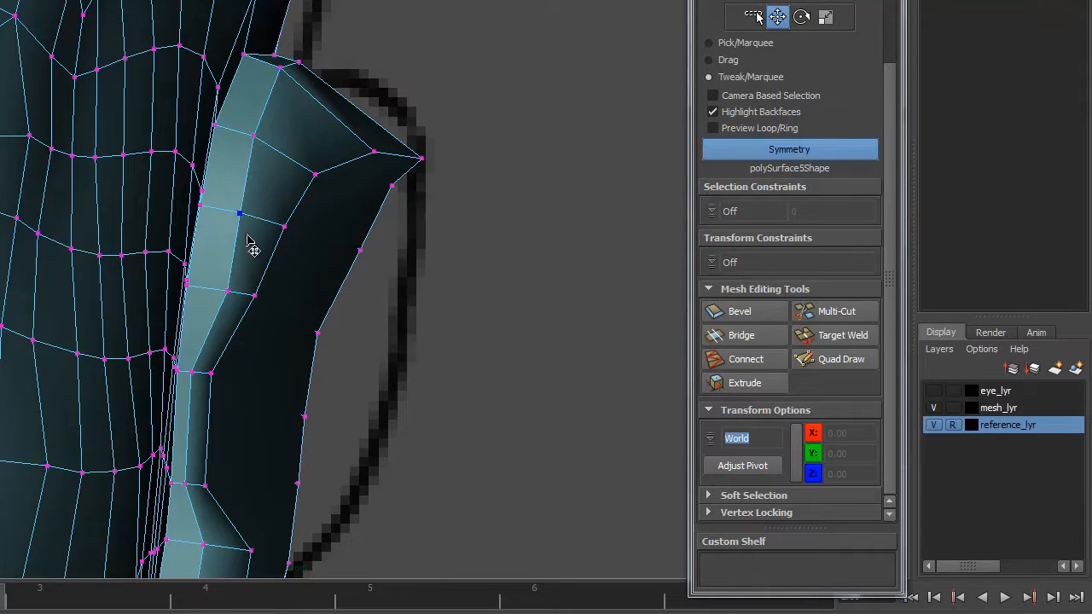
drag(299, 62, 367, 125)
drag(254, 135, 296, 151)
drag(378, 125, 357, 88)
drag(415, 139, 397, 89)
drag(241, 210, 269, 214)
drag(374, 154, 367, 115)
drag(422, 161, 417, 147)
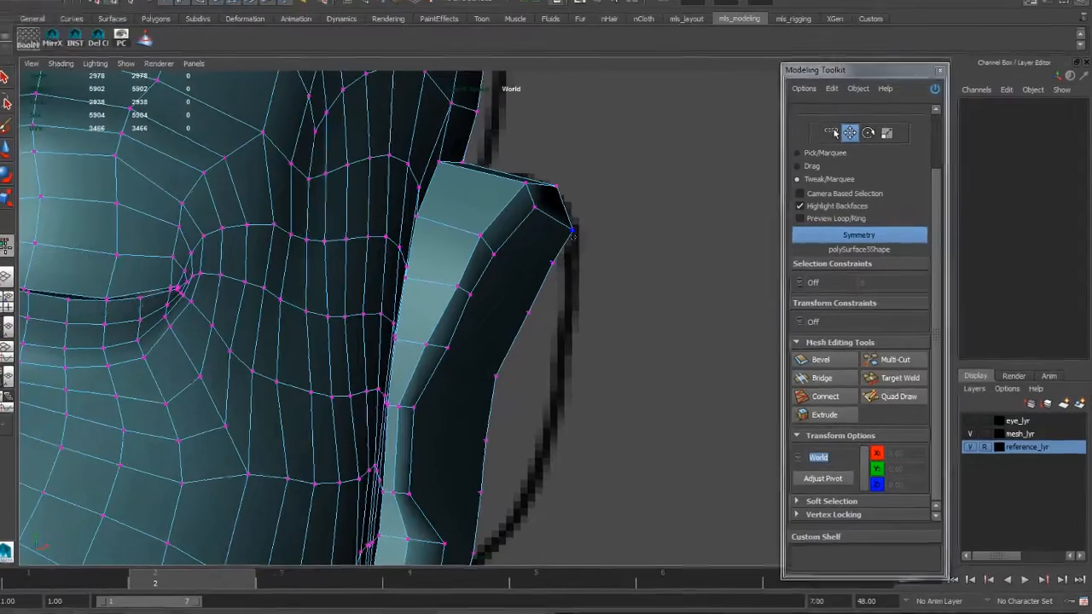
Hide the reference layer in perspective view and pull the upper vertex on the ear's back outward, away from the head
alt+middle_drag(561, 328, 586, 272)
key(space)
drag(585, 272, 585, 244)
alt+drag(609, 313, 542, 351)
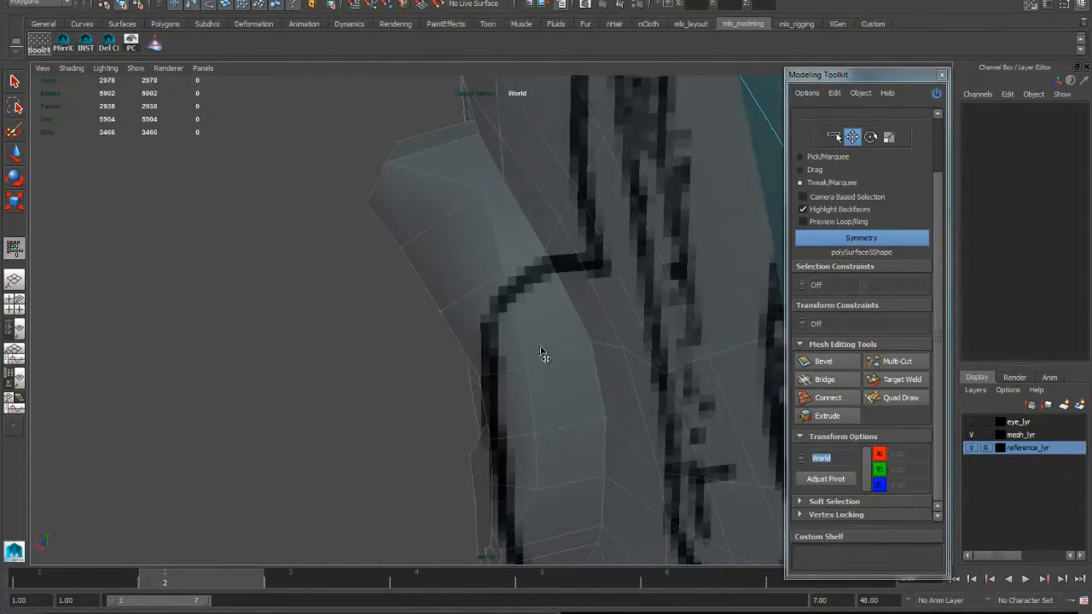
click(968, 451)
alt+drag(595, 390, 634, 381)
drag(596, 212, 521, 255)
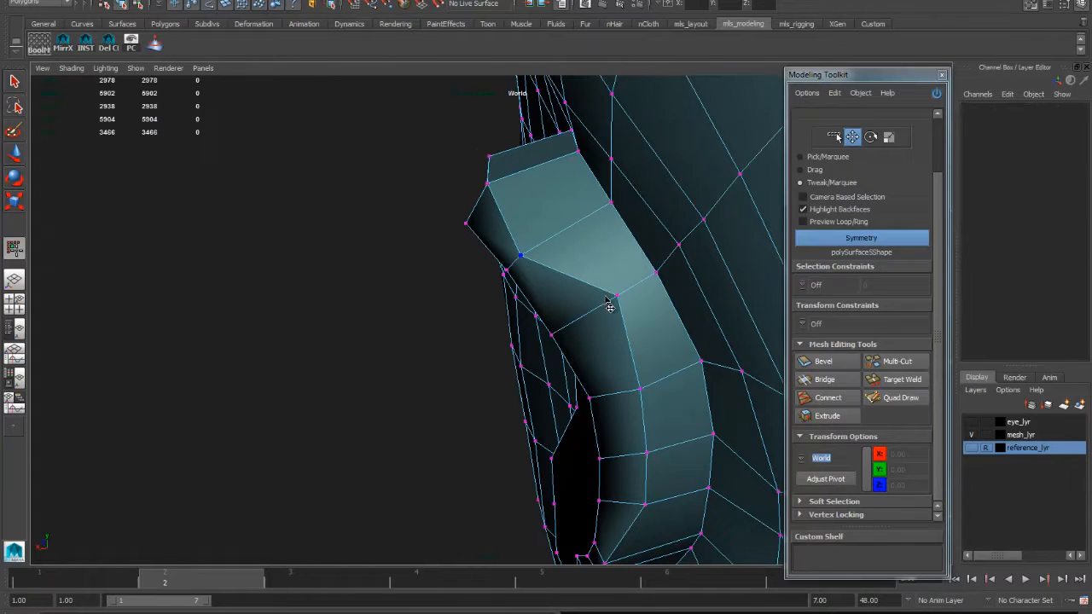
Set the transform constraint to Edge and slide the vertices down the ear's back toward the outer rim to narrow the border strip
click(816, 329)
click(832, 344)
alt+drag(622, 305, 620, 329)
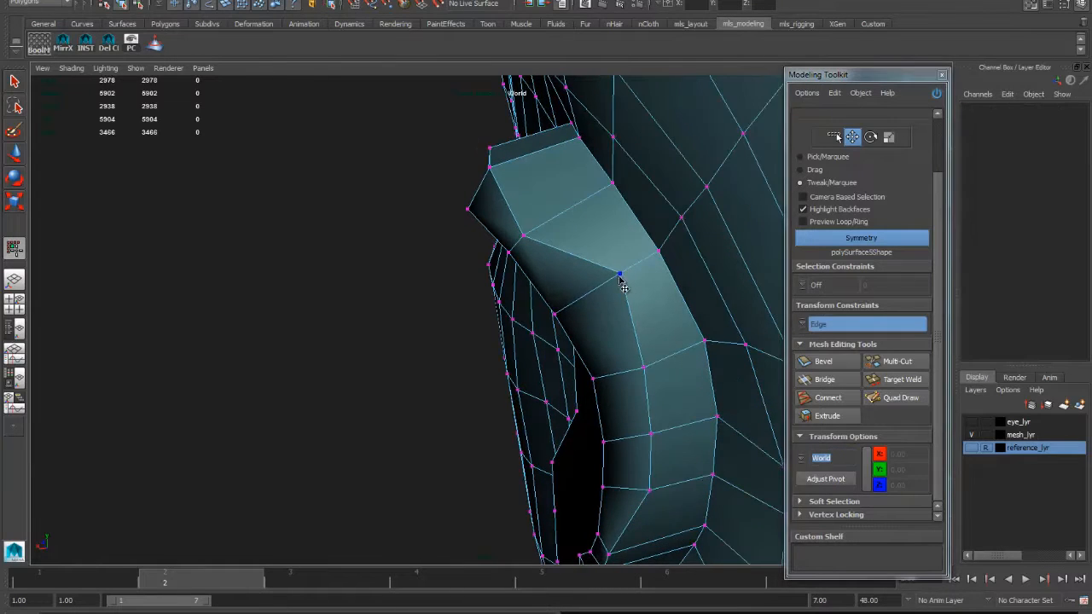
drag(620, 278, 597, 292)
mouse_move(597, 296)
alt+mouse_down()
mouse_move(620, 303)
mouse_move(601, 305)
alt+mouse_up()
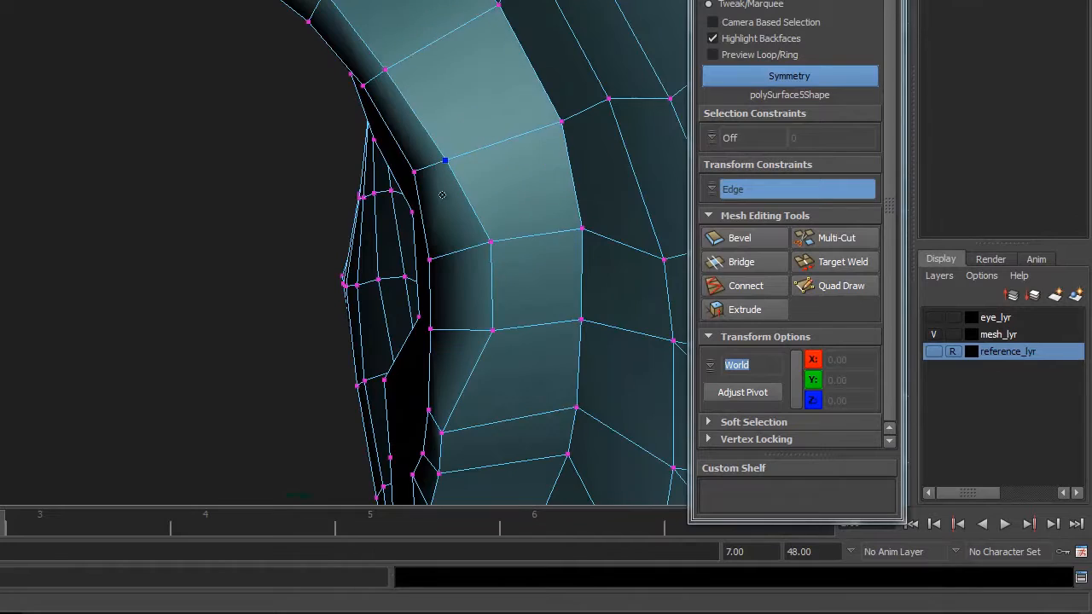
alt+drag(441, 195, 398, 191)
drag(448, 264, 338, 240)
alt+drag(358, 247, 439, 199)
drag(410, 341, 442, 297)
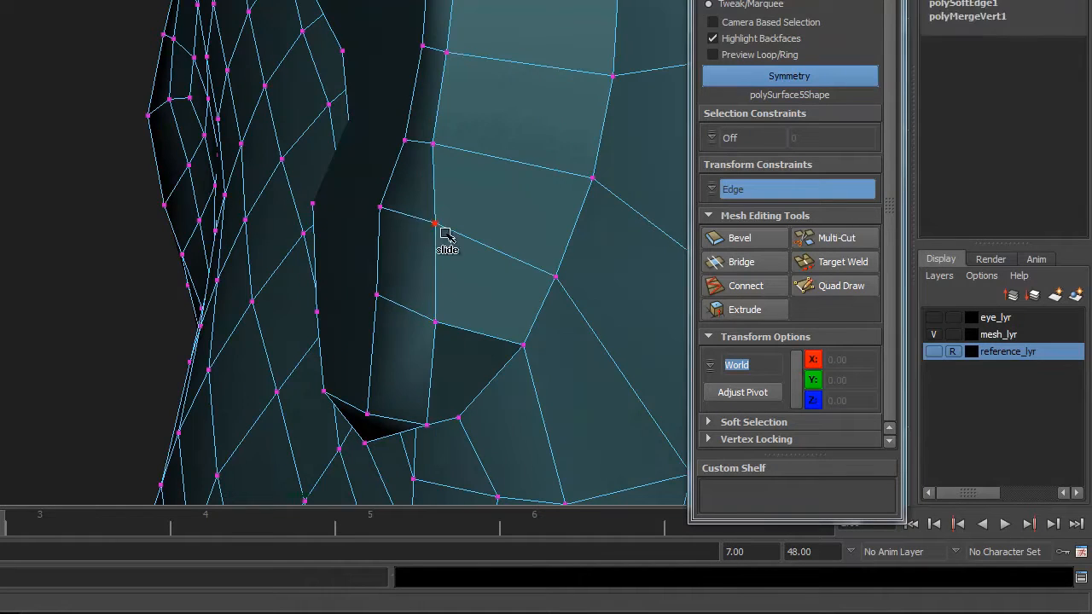
alt+drag(444, 236, 388, 168)
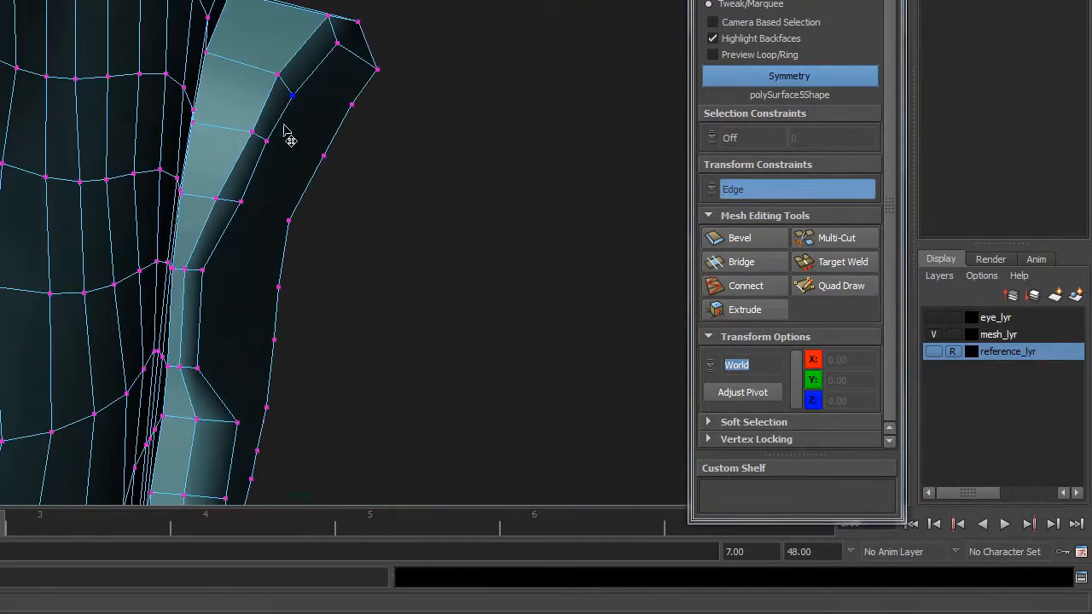
key(F11)
double_click(305, 89)
shift+double_click(287, 97)
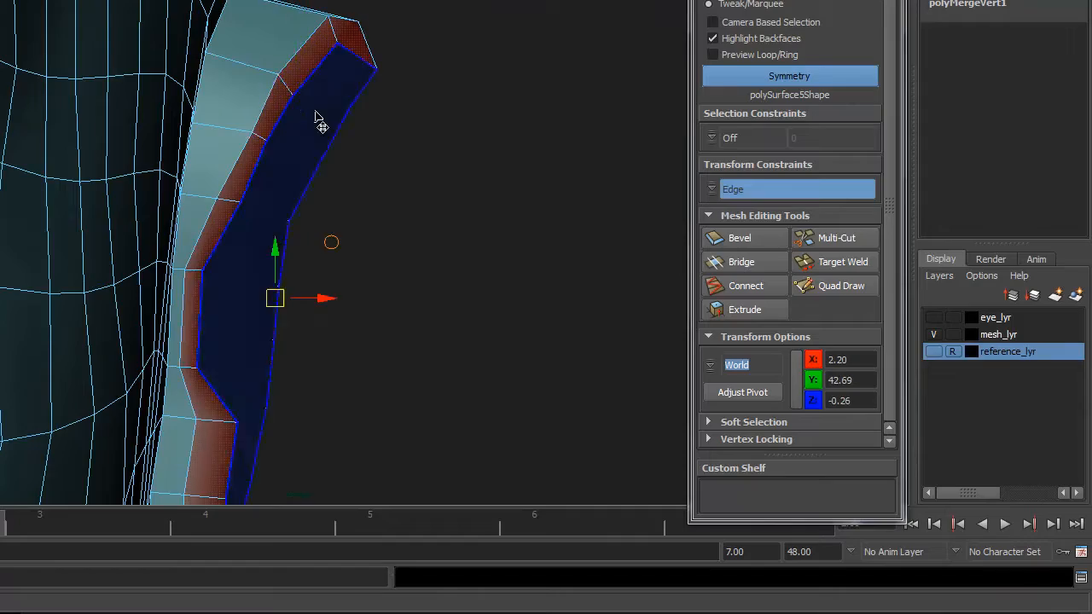
alt+drag(468, 139, 372, 198)
scroll(372, 198, down, 2)
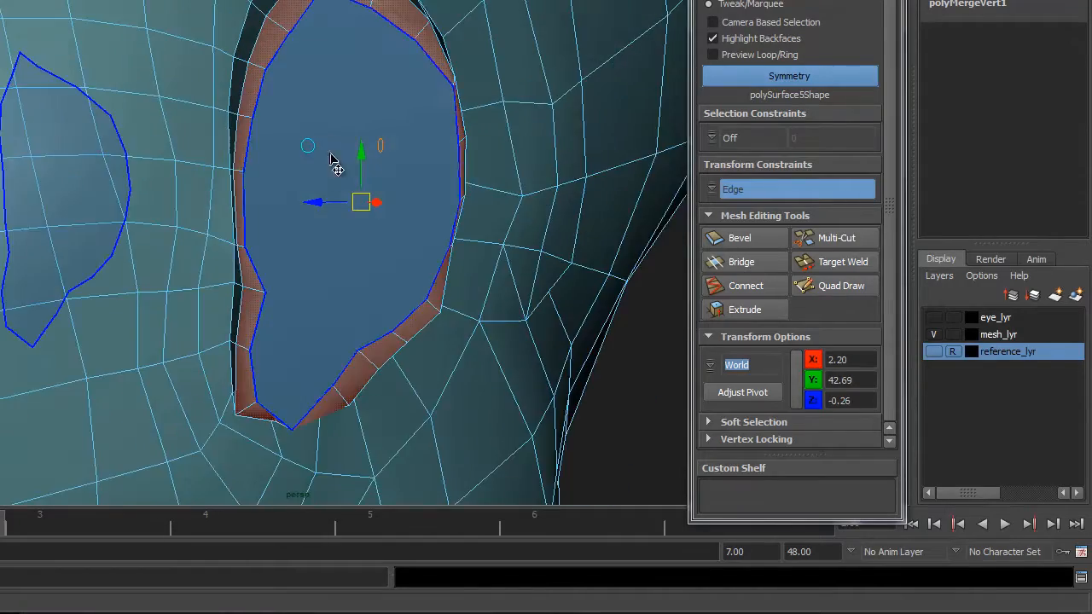
alt+drag(331, 159, 319, 26)
alt+drag(389, 240, 455, 238)
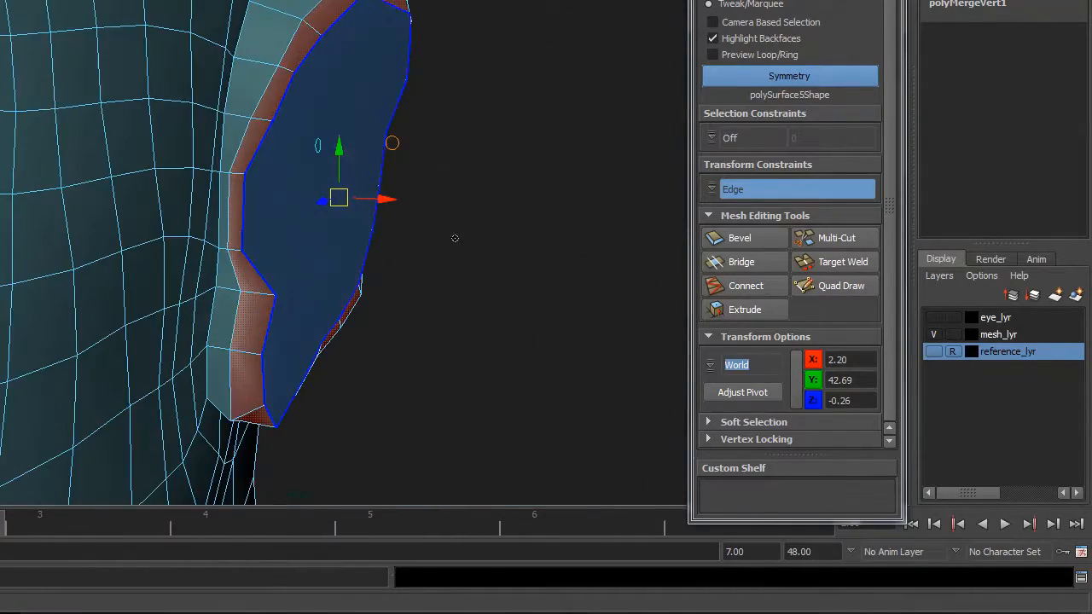
key(y)
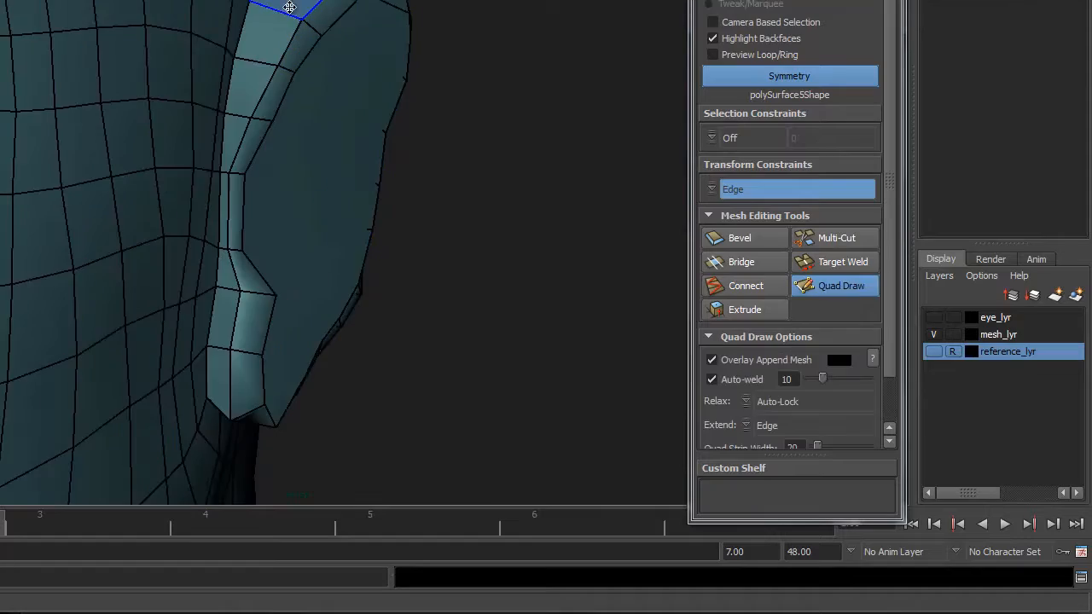
ctrl+click(282, 10)
alt+drag(298, 141, 295, 206)
key(ctrl+z)
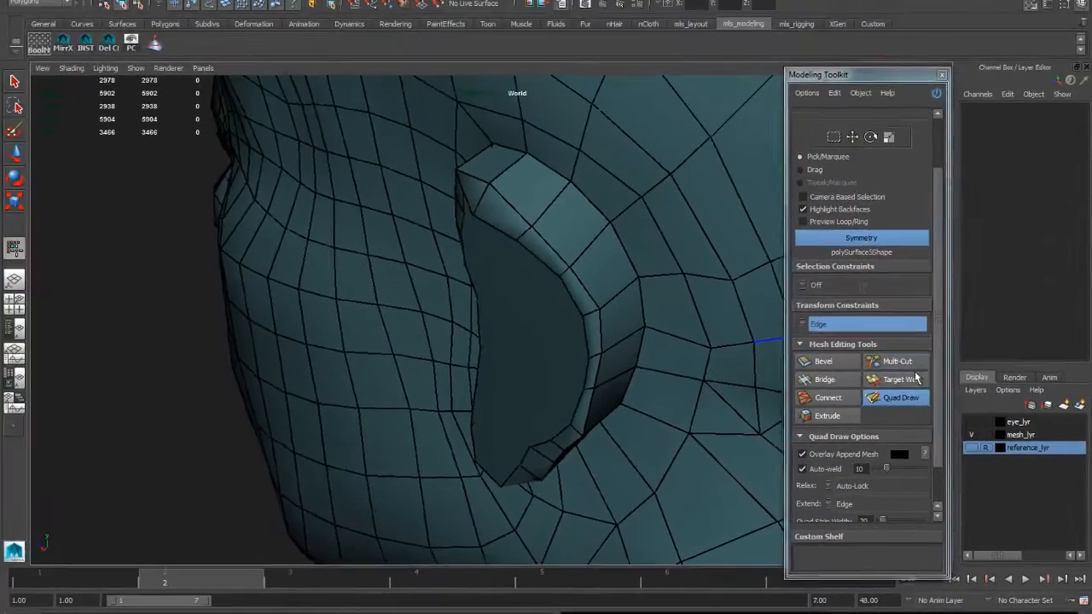
Insert an edge loop around the ear's side wall with Multi-Cut, and return to moving vertices
click(840, 239)
alt+drag(568, 383, 452, 268)
ctrl+click(470, 205)
key(w)
right_drag(518, 217, 459, 212)
alt+middle_drag(482, 162, 488, 253)
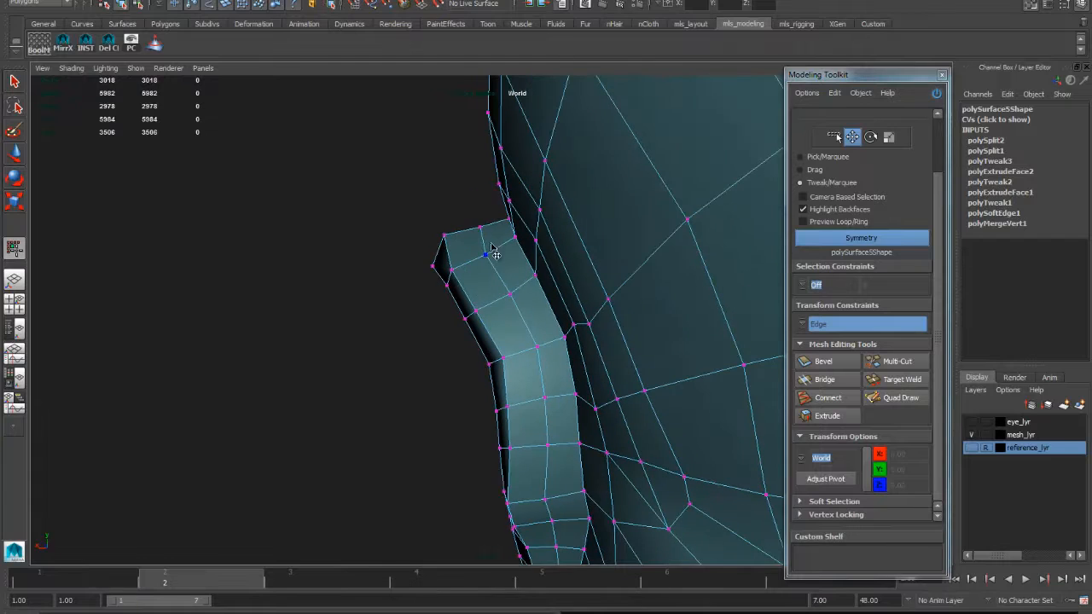
Turn the transform constraint off and move the new loop's upper vertices toward the head to shape the ear's back
drag(482, 230, 483, 233)
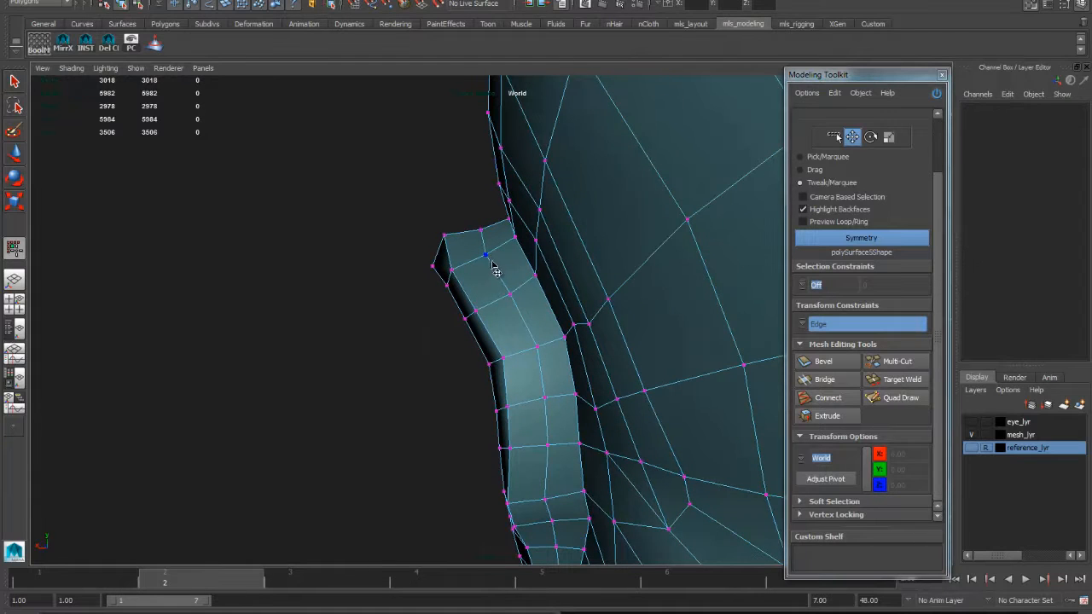
click(805, 325)
click(822, 335)
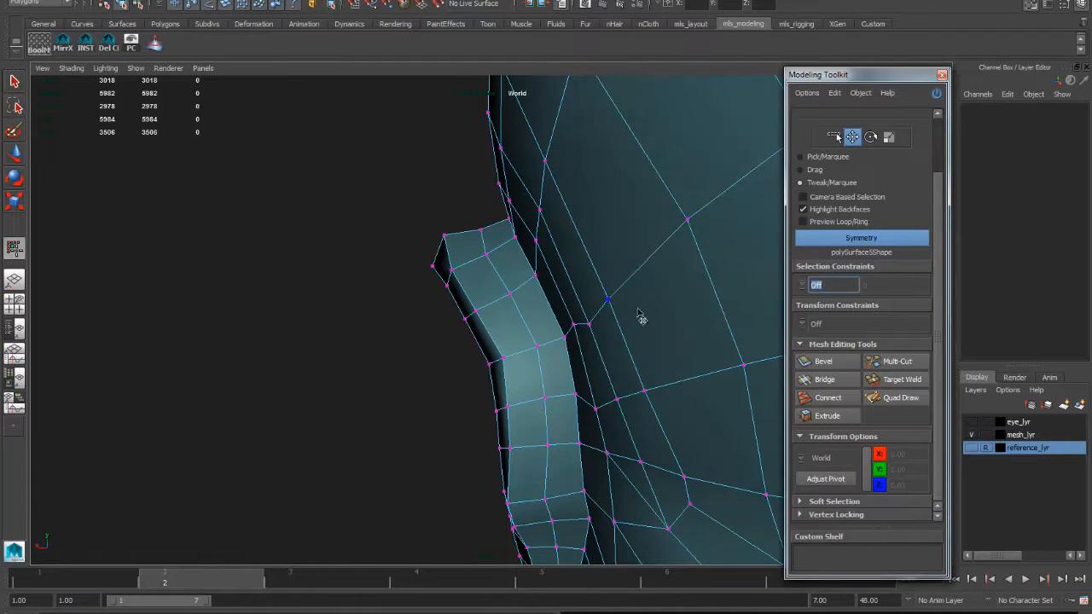
alt+middle_drag(640, 316, 635, 349)
alt+right_drag(635, 350, 668, 323)
drag(516, 271, 551, 291)
mouse_move(510, 235)
mouse_down()
mouse_move(531, 269)
mouse_move(532, 249)
mouse_move(636, 301)
mouse_move(524, 228)
mouse_move(488, 237)
mouse_move(521, 233)
mouse_up()
alt+drag(483, 273, 589, 232)
click(534, 265)
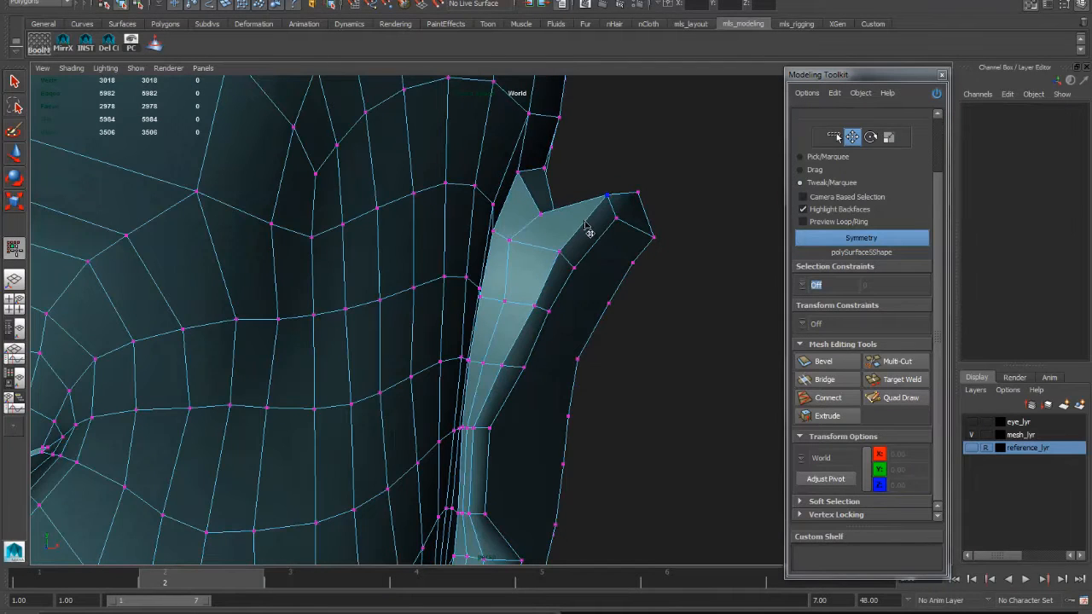
alt+drag(661, 271, 592, 307)
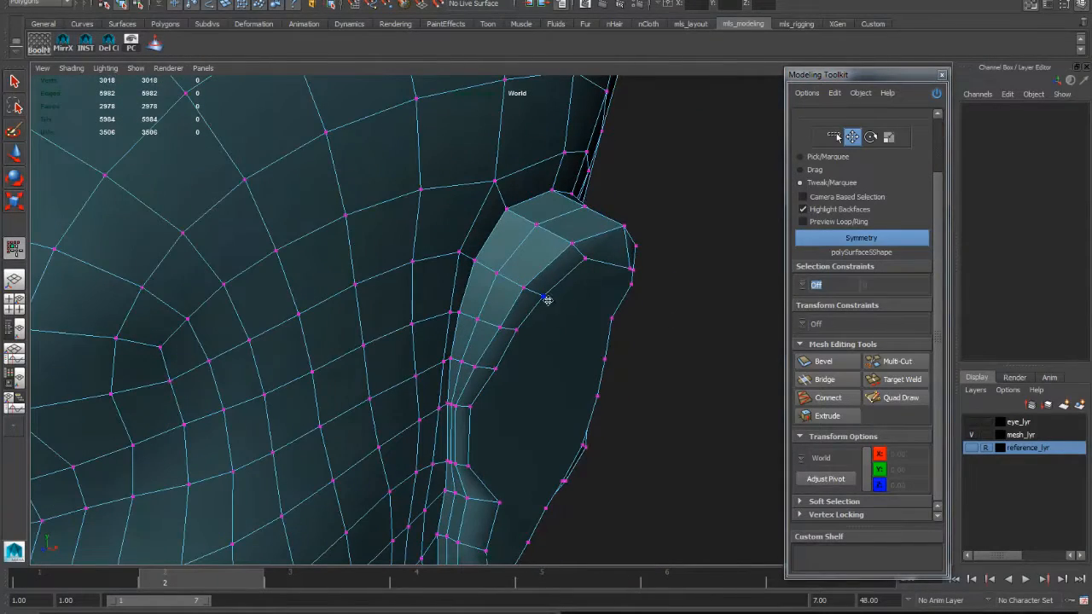
Insert another edge loop around the ear between the side wall's middle loop and the outer rim with Multi-Cut
key(y)
key(ctrl+shift+x)
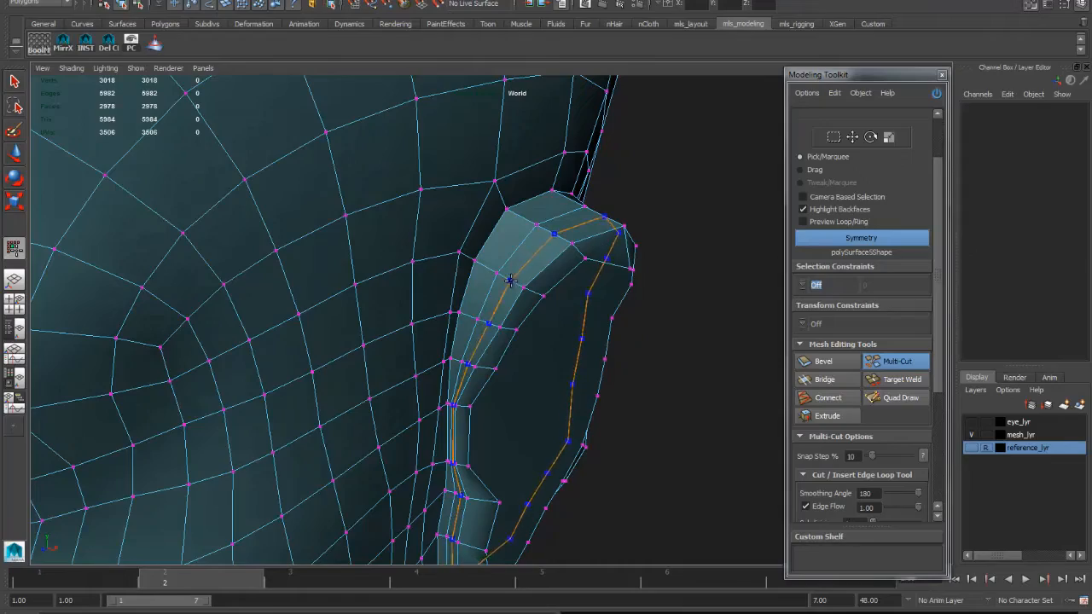
ctrl+click(509, 280)
alt+drag(510, 281, 433, 272)
key(w)
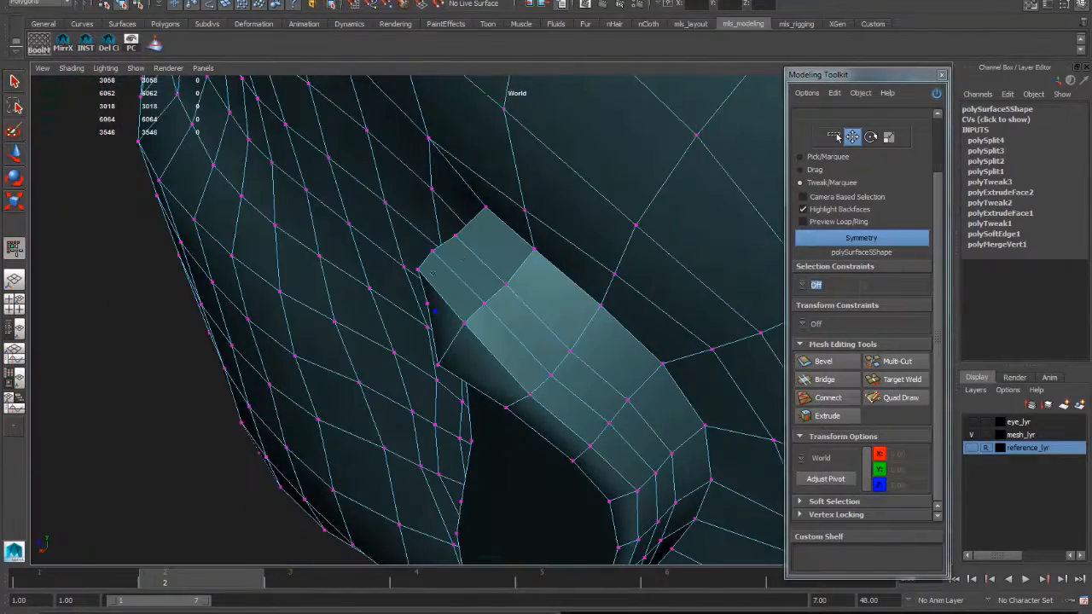
Push the inner loop's vertices at the top of the ear toward the head to form a crease behind the ear
drag(497, 257, 498, 259)
alt+drag(543, 324, 465, 278)
drag(433, 244, 481, 297)
alt+drag(504, 317, 477, 303)
drag(405, 277, 404, 305)
mouse_move(406, 305)
alt+mouse_down()
mouse_move(492, 283)
mouse_move(389, 292)
mouse_move(424, 307)
alt+mouse_up()
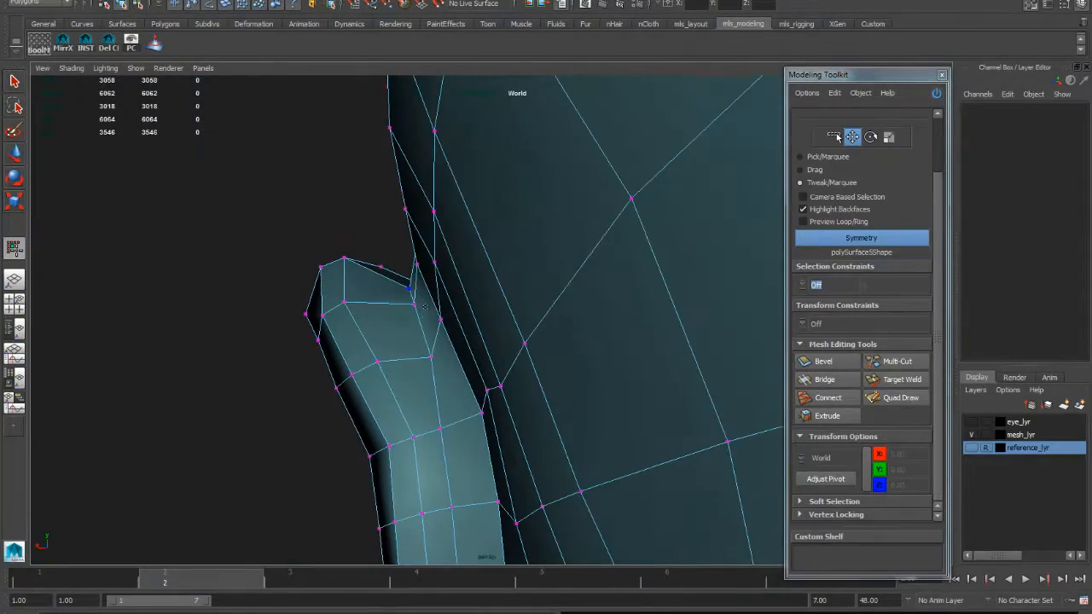
alt+drag(443, 372, 490, 283)
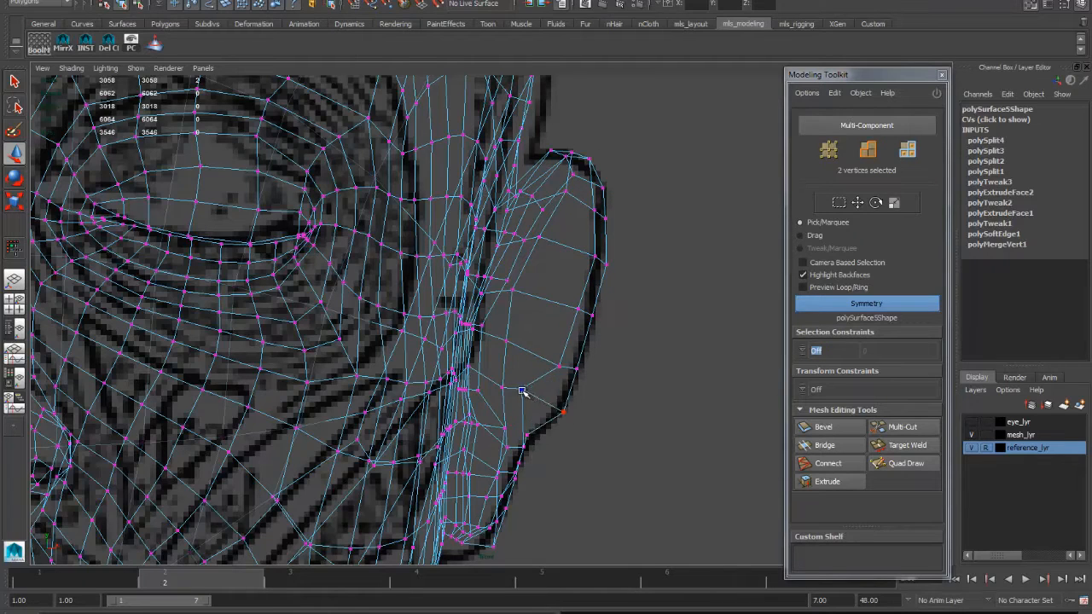
Adjust the rim vertices just above the earlobe in front view to follow the reference outline, checking both wireframe and shaded display
alt+middle_drag(552, 409, 575, 344)
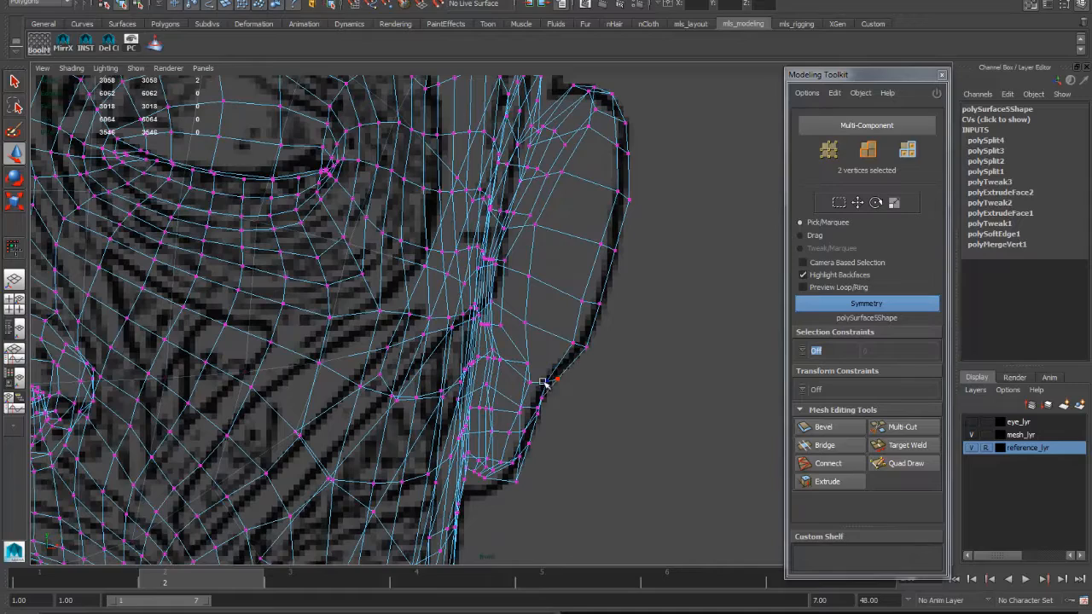
alt+right_drag(550, 381, 595, 401)
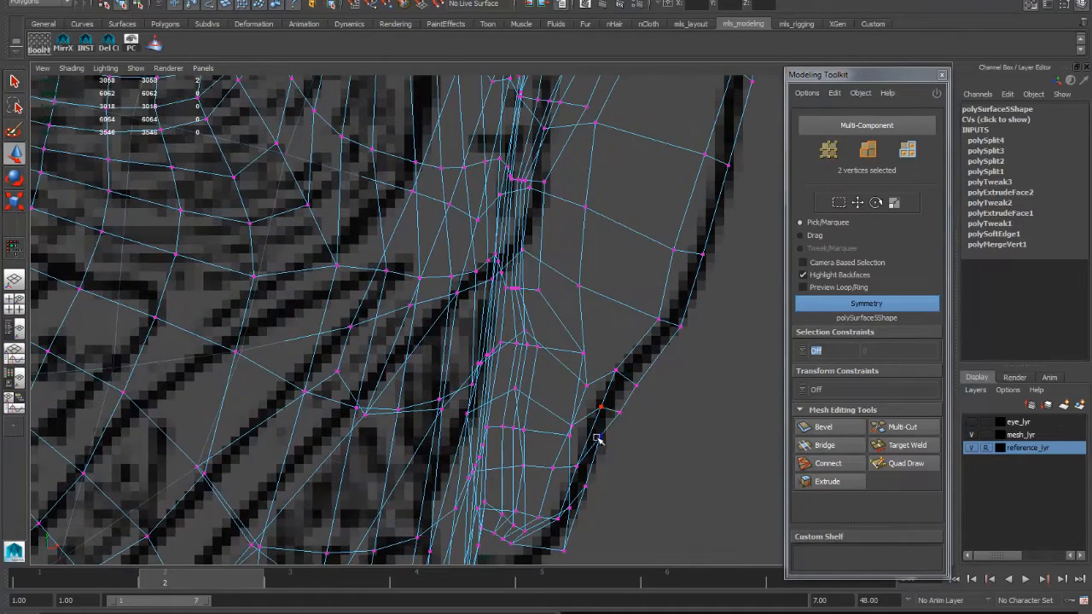
key(5)
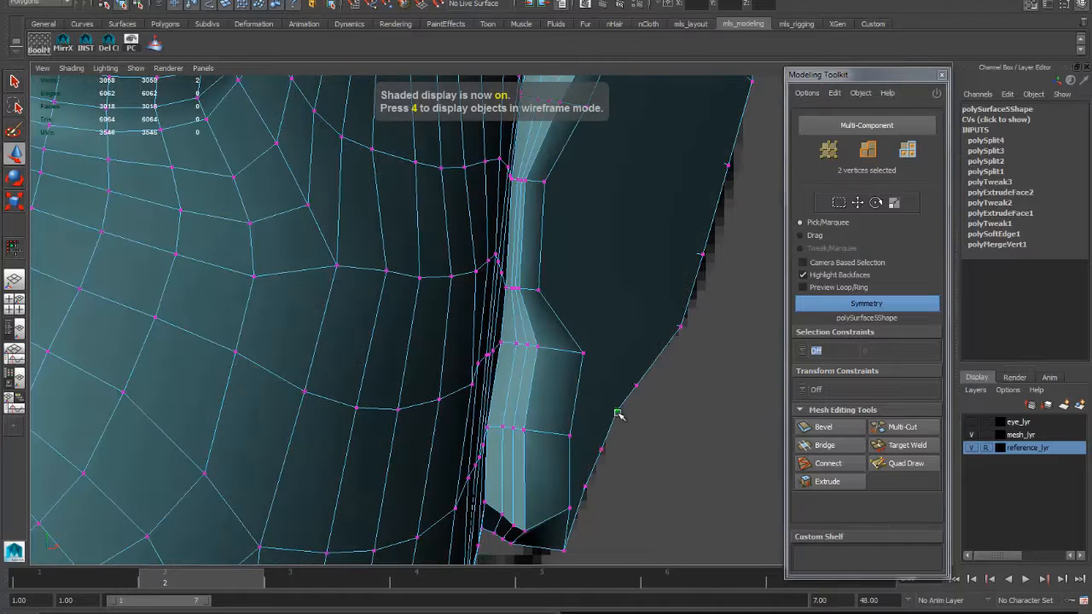
key(4)
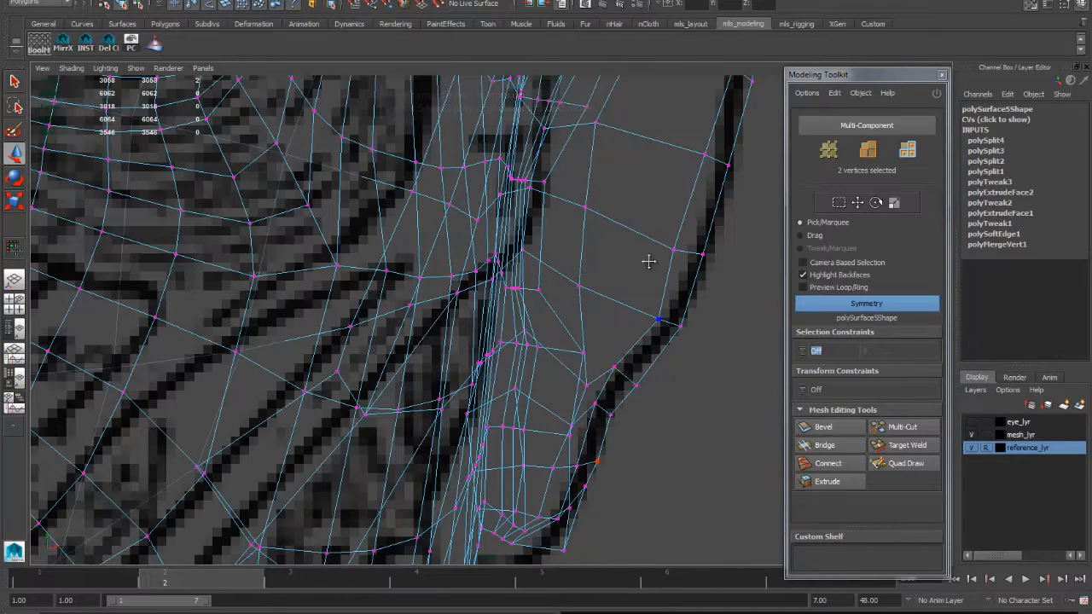
alt+middle_drag(649, 262, 618, 395)
alt+right_drag(641, 337, 617, 329)
Restore the shaded perspective view with the reference layer hidden, and adjust the loop vertices at the ear's upper back
key(space)
drag(604, 377, 607, 346)
alt+drag(607, 388, 516, 403)
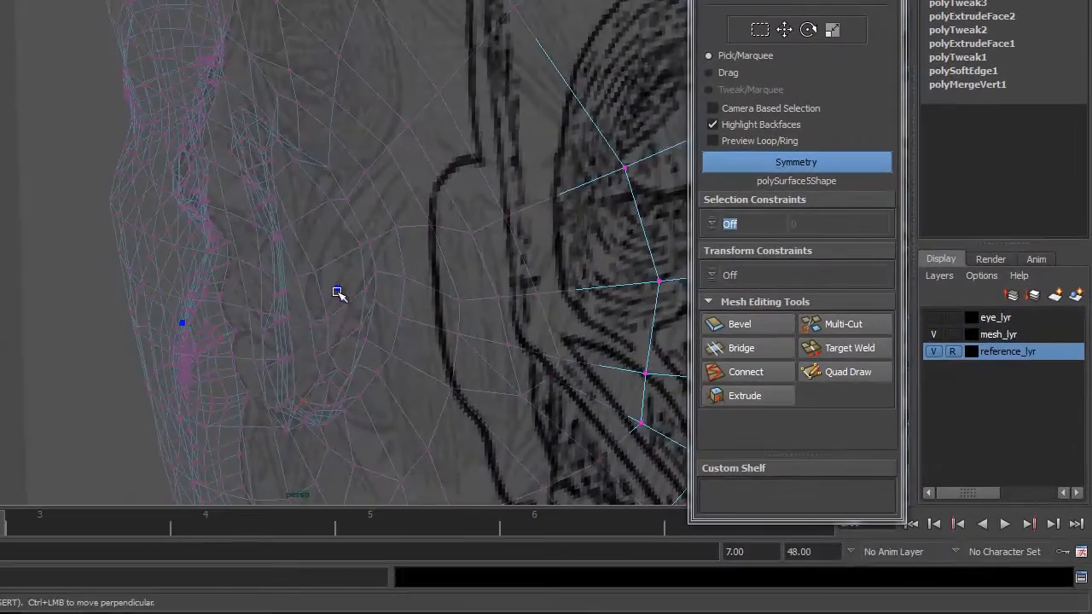
key(5)
click(934, 352)
alt+drag(568, 356, 416, 147)
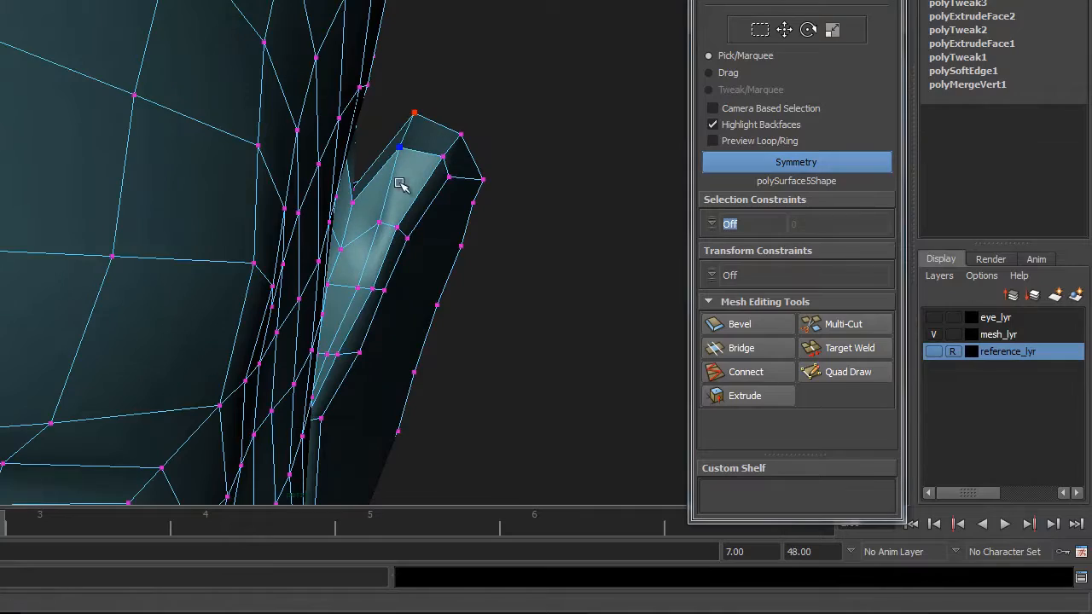
alt+drag(350, 284, 273, 211)
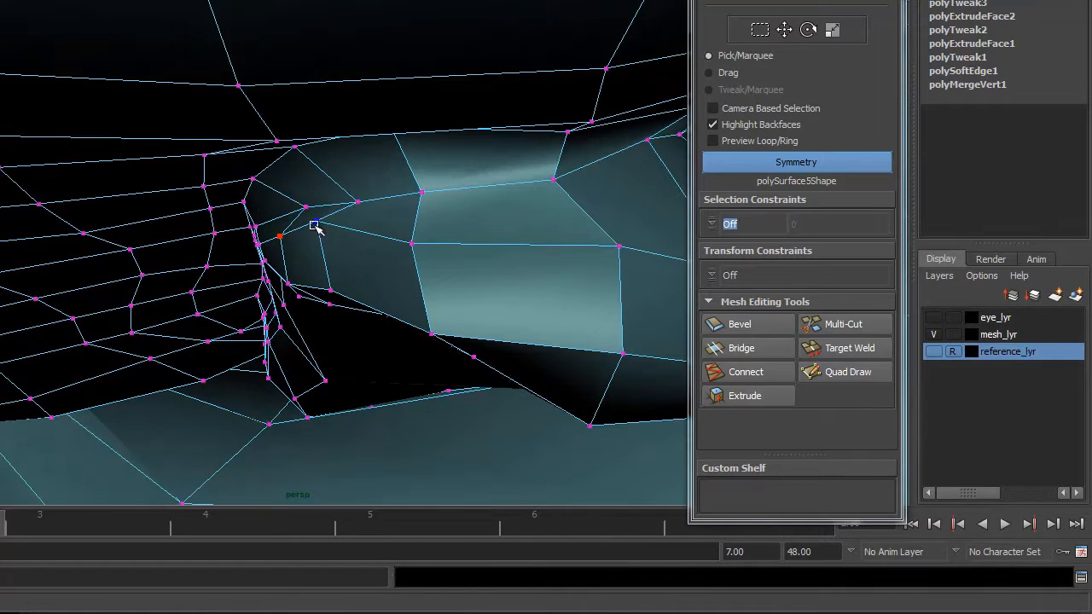
Reposition the loop vertices on the back of the ear's upper end to even out the faces there
alt+drag(421, 244, 318, 240)
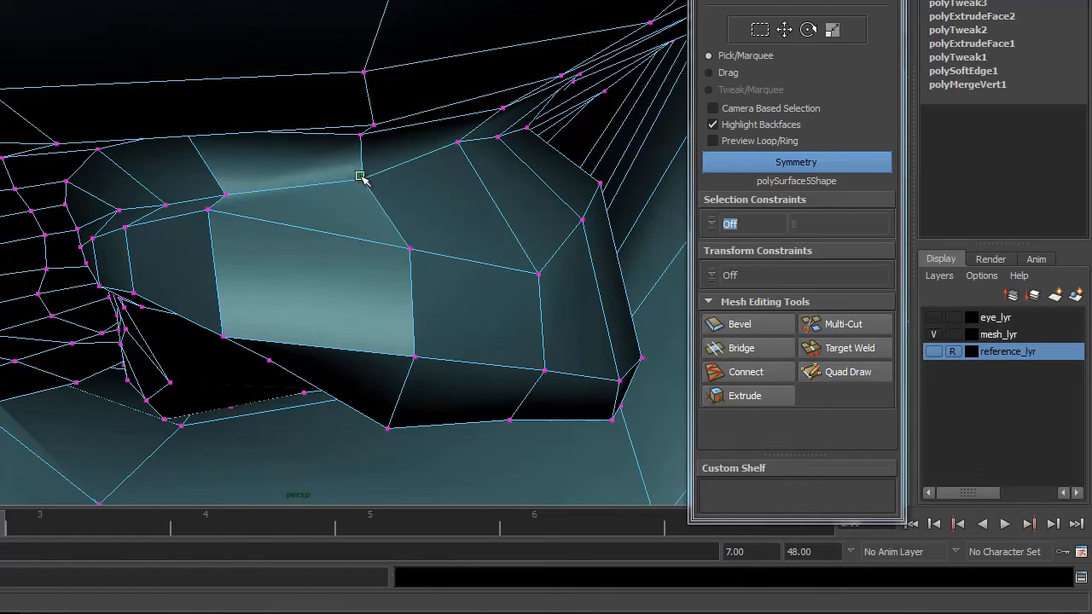
alt+drag(419, 206, 288, 185)
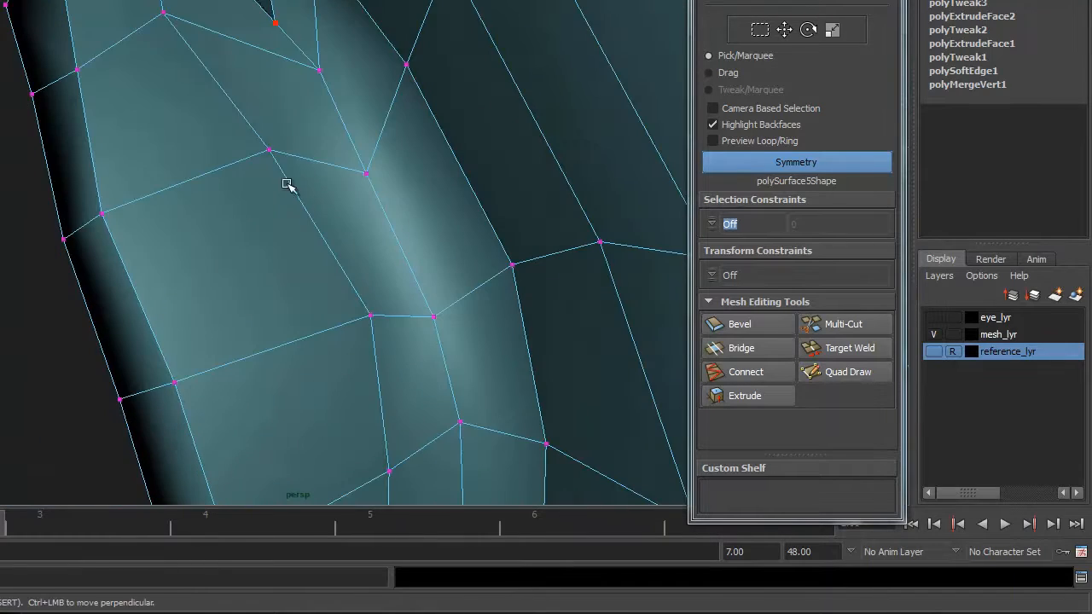
alt+middle_drag(293, 92, 339, 248)
alt+drag(260, 171, 218, 106)
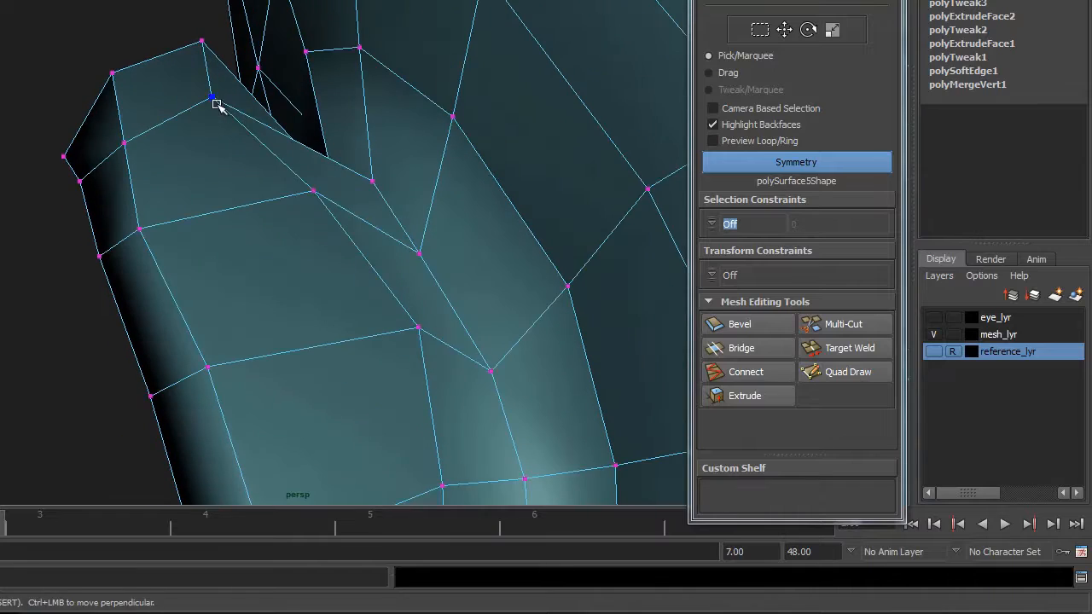
alt+drag(183, 70, 244, 115)
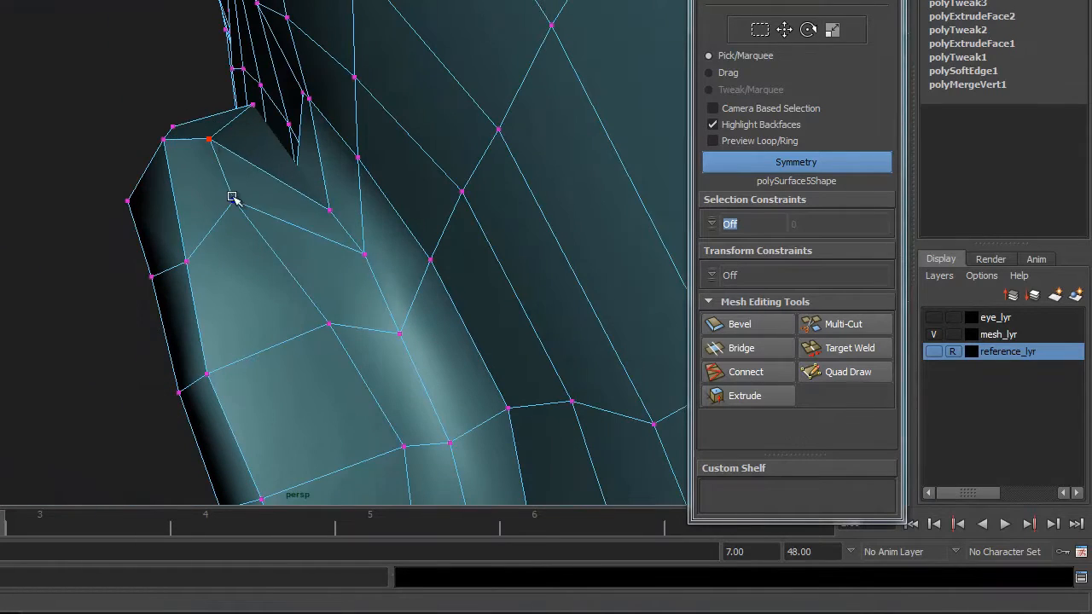
drag(232, 197, 223, 242)
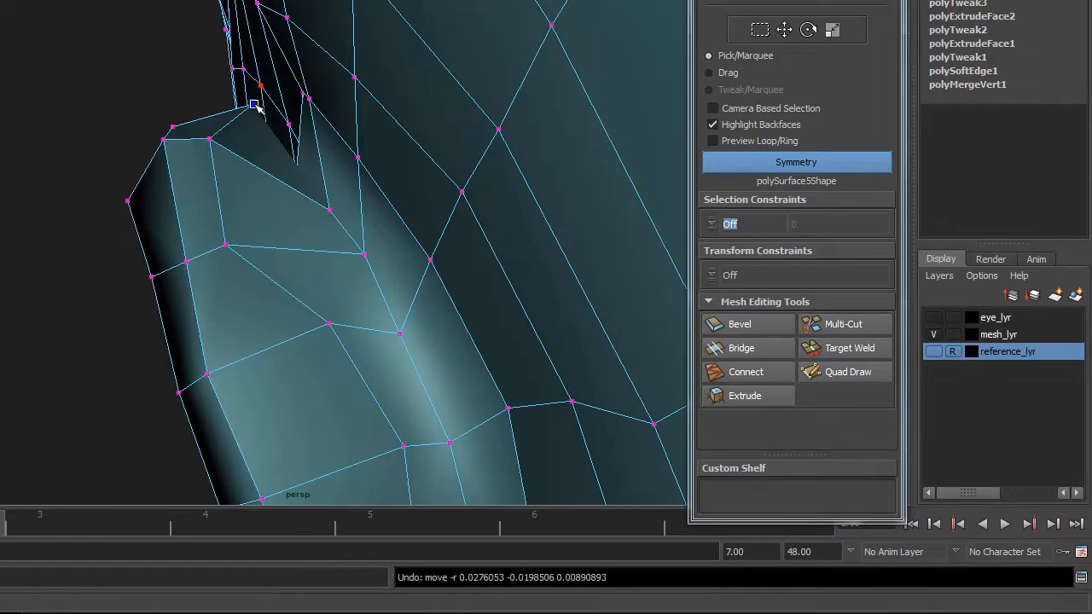
Examine the ear's shape on the head from behind, the side and the front, down to the earlobe
alt+drag(254, 104, 510, 178)
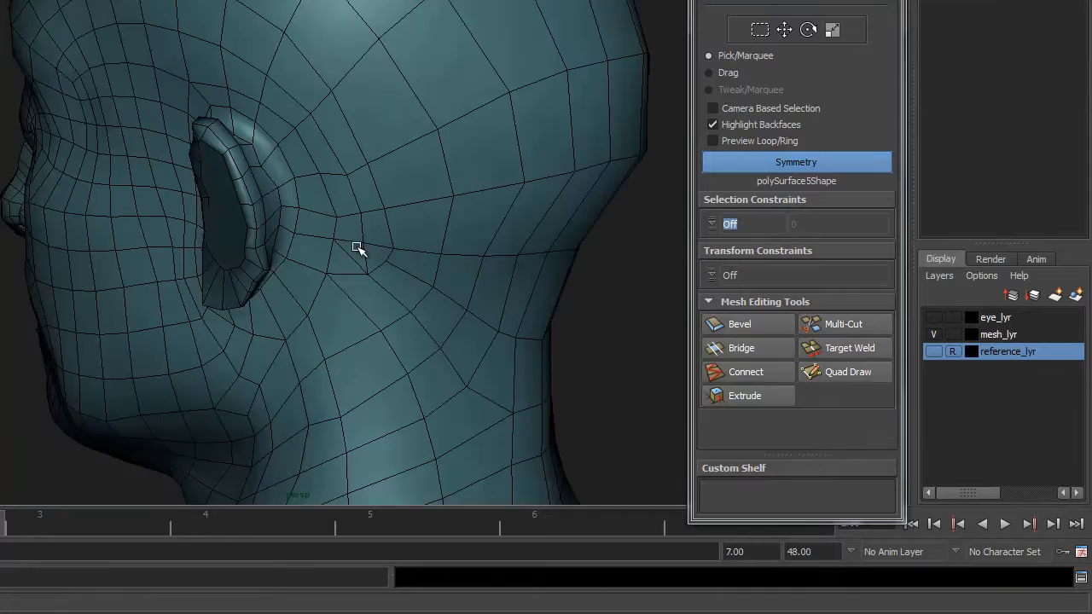
alt+drag(443, 243, 471, 216)
alt+drag(526, 262, 695, 284)
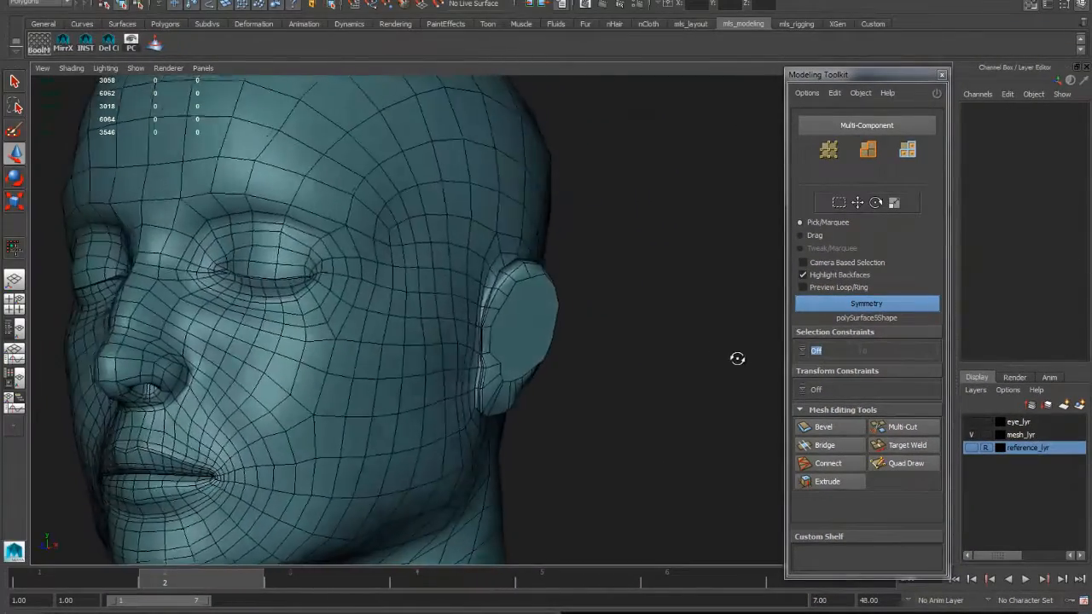
alt+drag(761, 361, 798, 365)
alt+right_drag(594, 373, 685, 403)
alt+drag(685, 403, 631, 338)
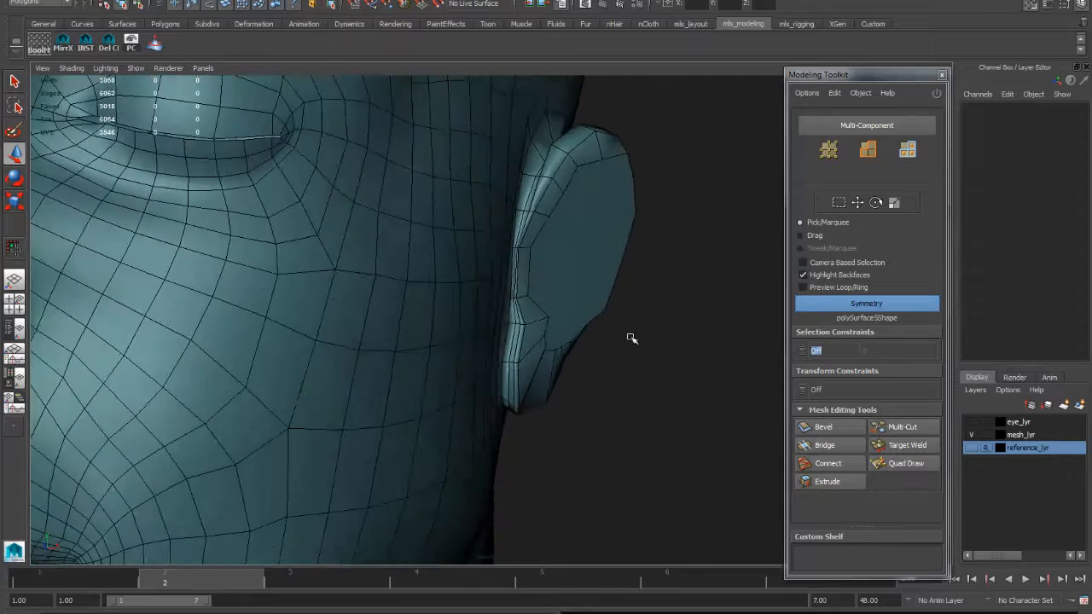
alt+middle_drag(631, 339, 563, 298)
alt+right_drag(563, 299, 585, 376)
alt+drag(495, 365, 508, 355)
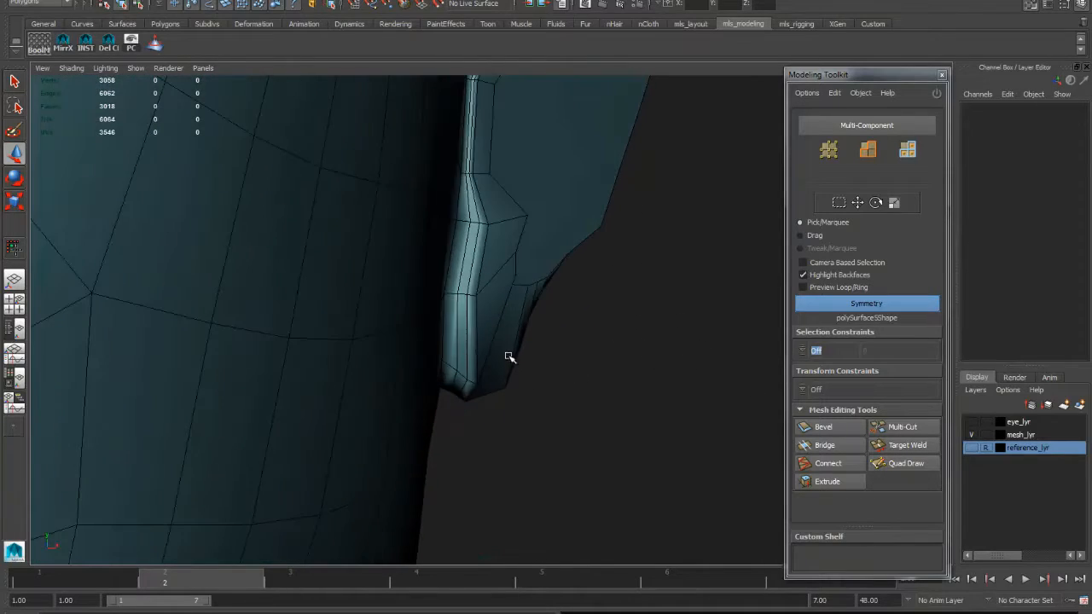
Tweak the vertices at the earlobe's lower tip and along the rim just above it to smooth the outline
right_drag(502, 343, 465, 336)
alt+drag(500, 347, 487, 350)
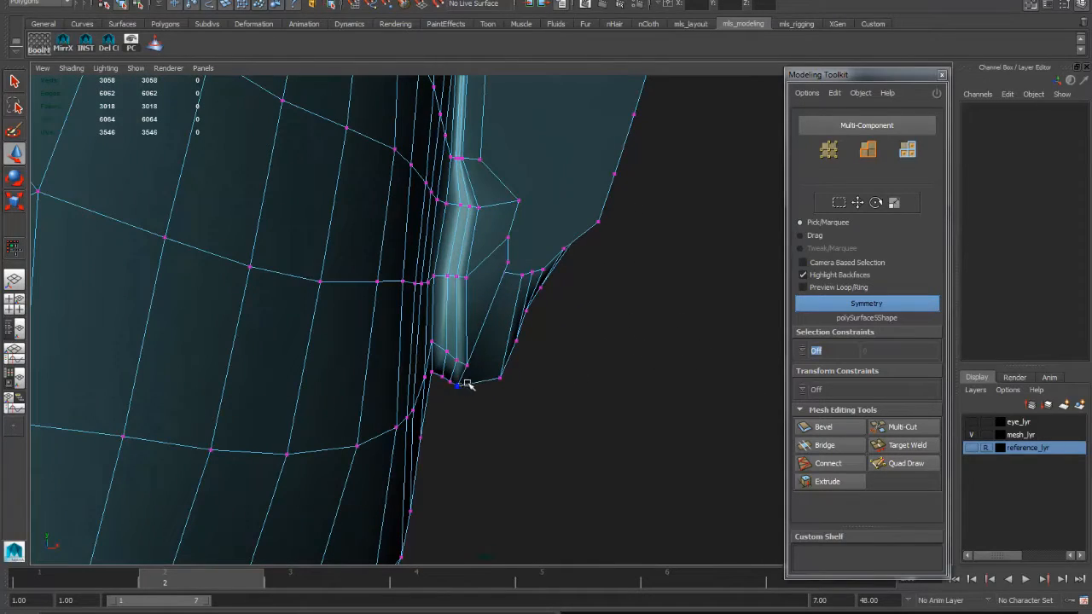
click(936, 94)
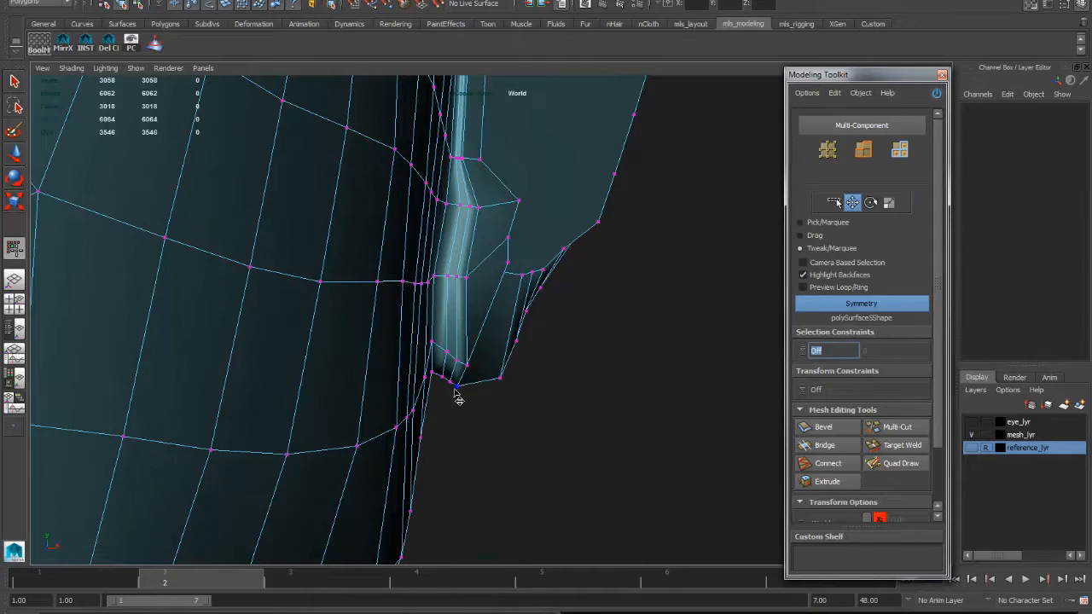
drag(458, 399, 486, 395)
alt+drag(529, 326, 475, 421)
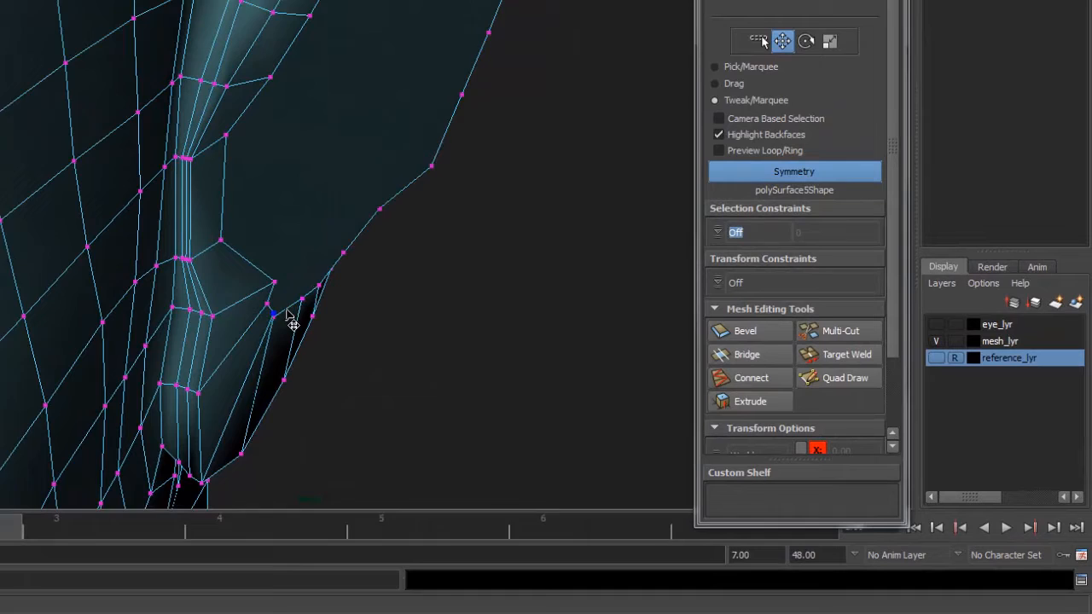
drag(276, 315, 285, 323)
drag(280, 317, 257, 288)
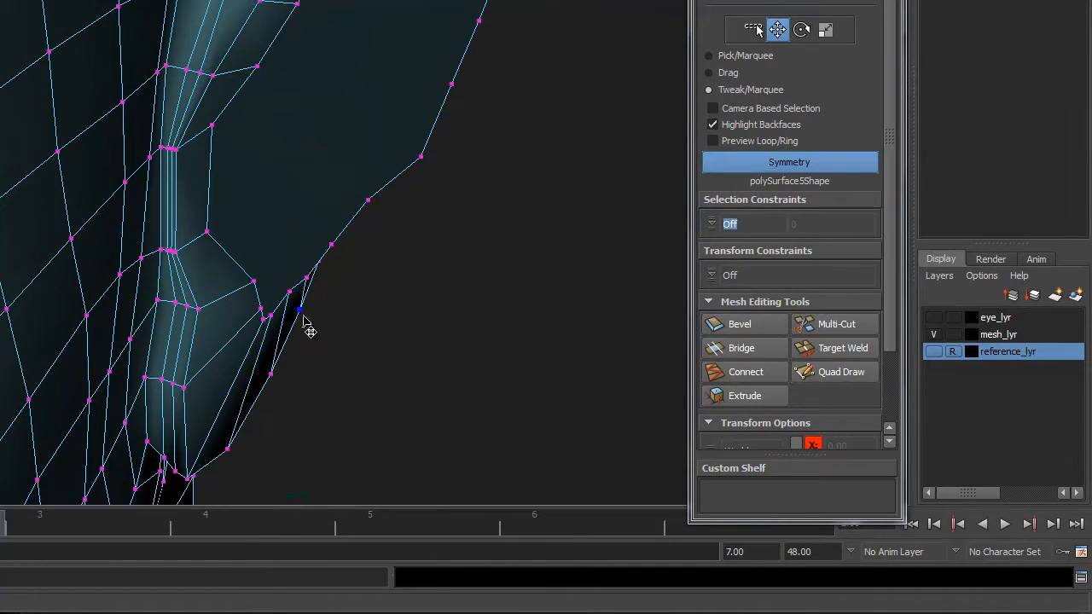
alt+drag(304, 323, 286, 344)
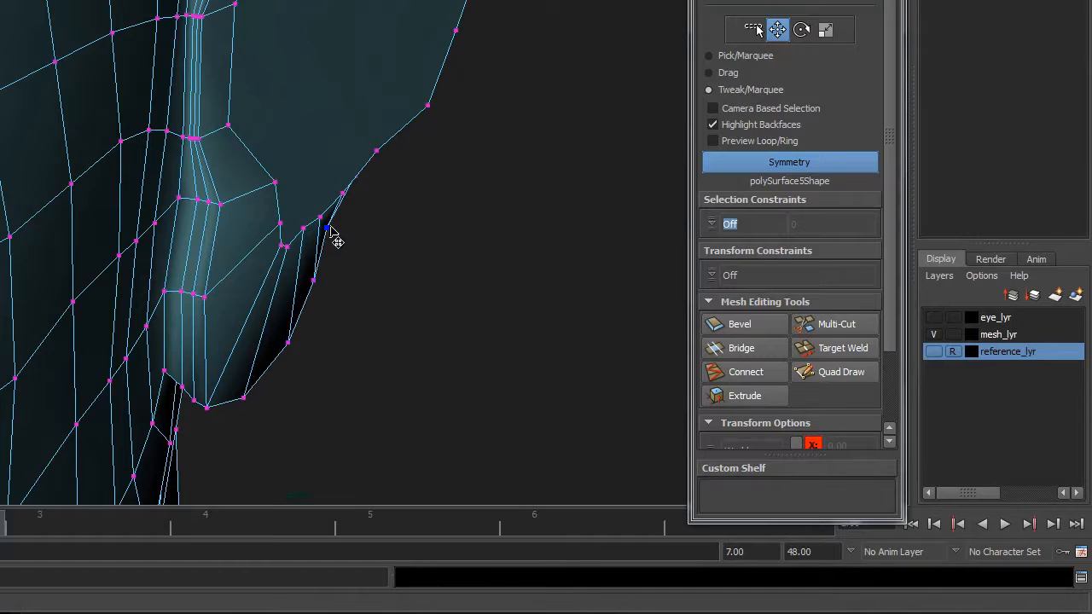
drag(331, 228, 340, 236)
Adjust the rim and side wall vertices at the ear's lower back, where it curves into the lobe
alt+drag(406, 221, 399, 204)
drag(350, 157, 247, 273)
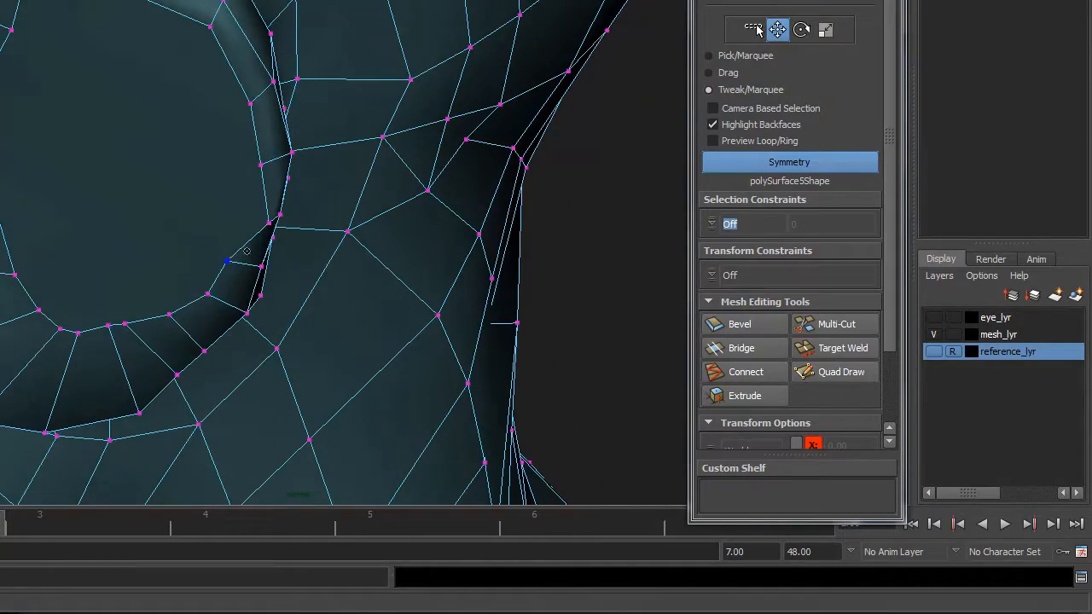
drag(269, 225, 254, 224)
drag(262, 269, 186, 267)
alt+drag(212, 230, 222, 252)
drag(200, 228, 203, 224)
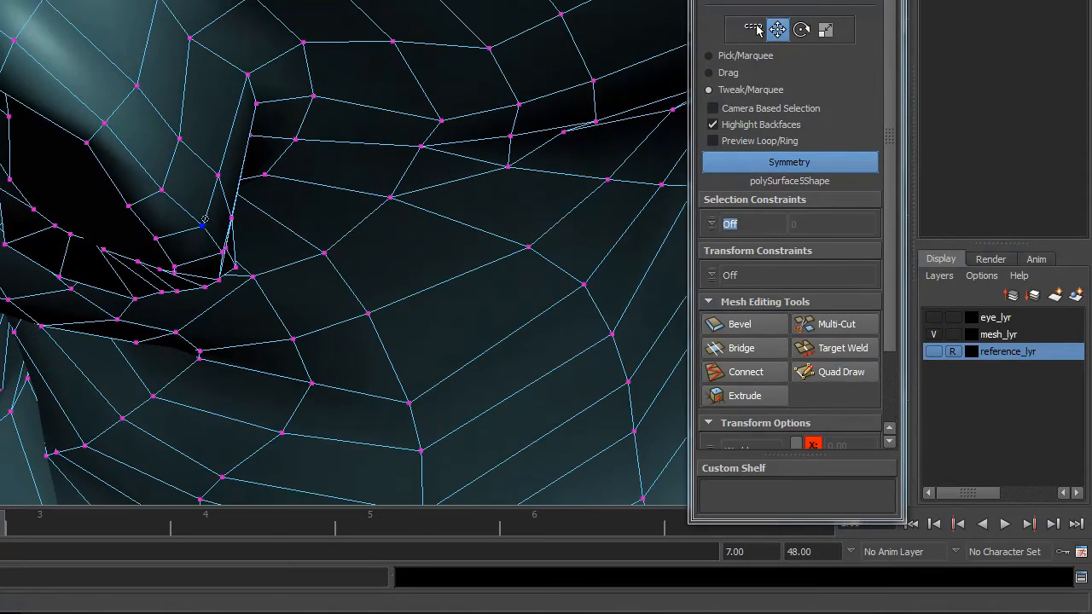
Shift the middle loop vertices down the back of the ear to even out their spacing
alt+drag(180, 135, 205, 12)
alt+drag(241, 102, 233, 164)
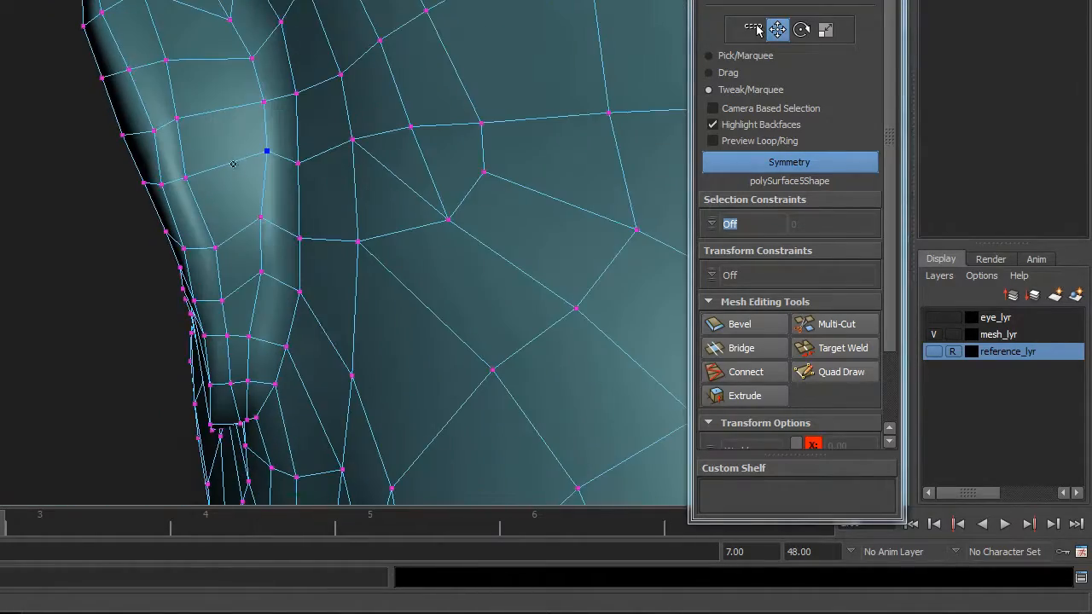
drag(261, 271, 257, 290)
drag(261, 218, 262, 241)
alt+right_drag(445, 218, 128, 177)
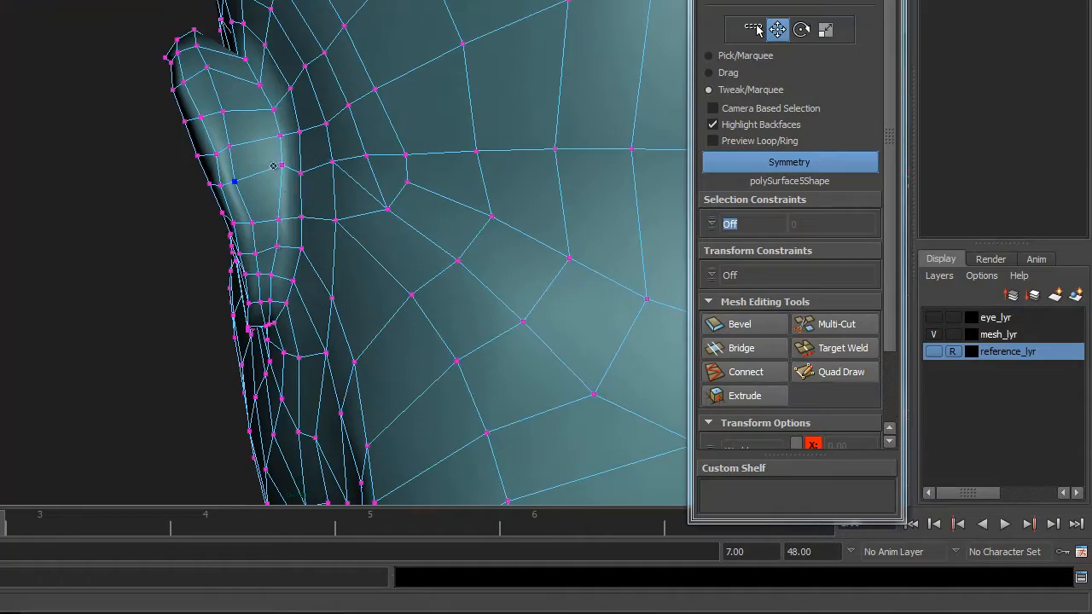
drag(282, 166, 309, 168)
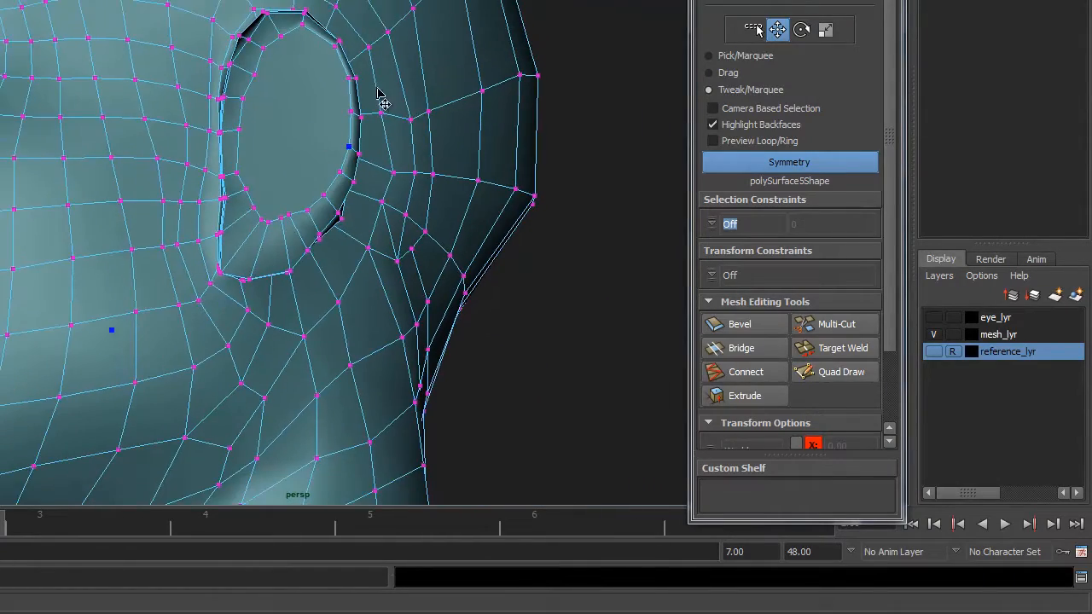
Set the transform constraint to Edge and slide the vertices in front of the ear to even out the edge flow
key(F8)
alt+drag(381, 100, 465, 227)
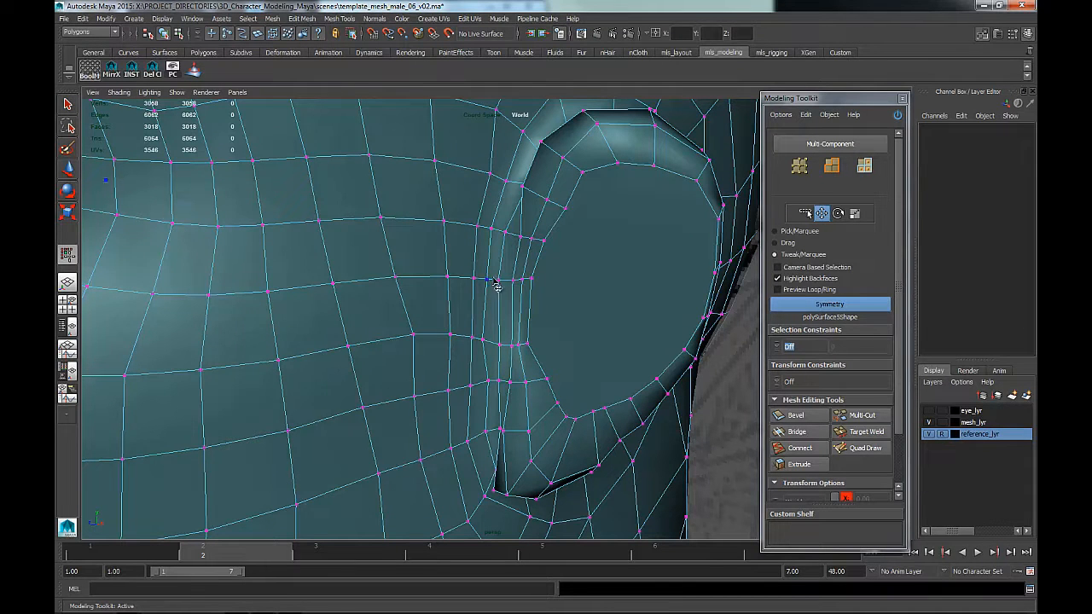
alt+right_drag(496, 286, 599, 307)
click(784, 387)
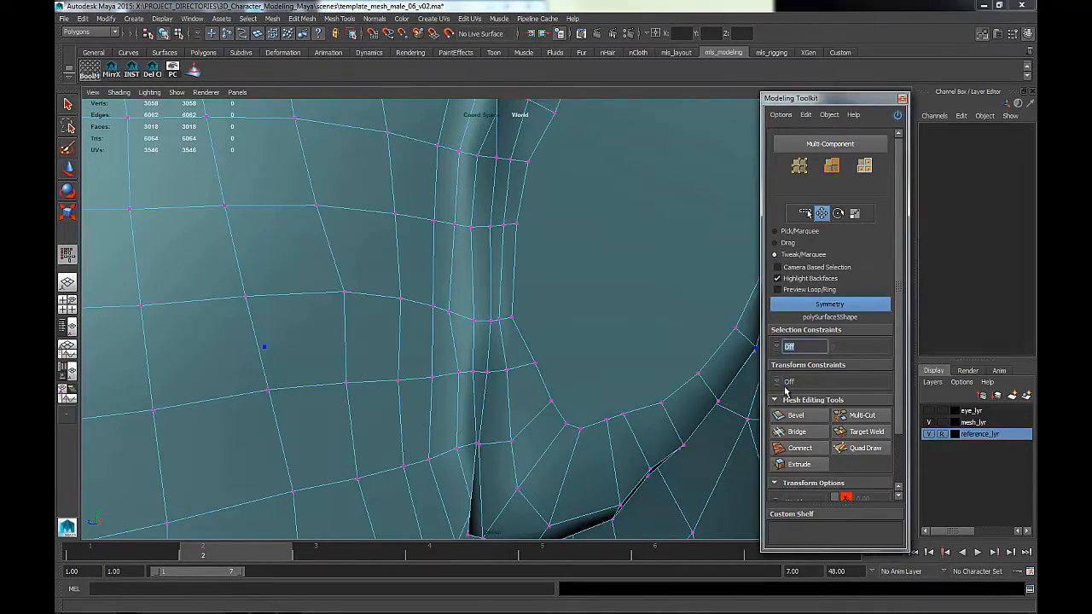
click(797, 393)
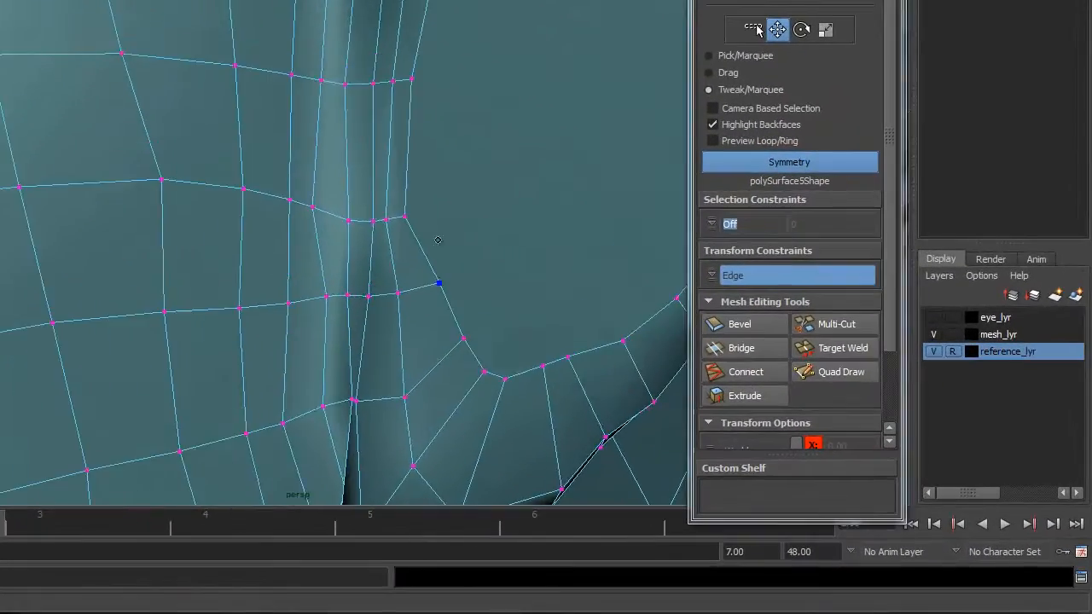
alt+drag(376, 278, 369, 207)
alt+drag(367, 79, 294, 64)
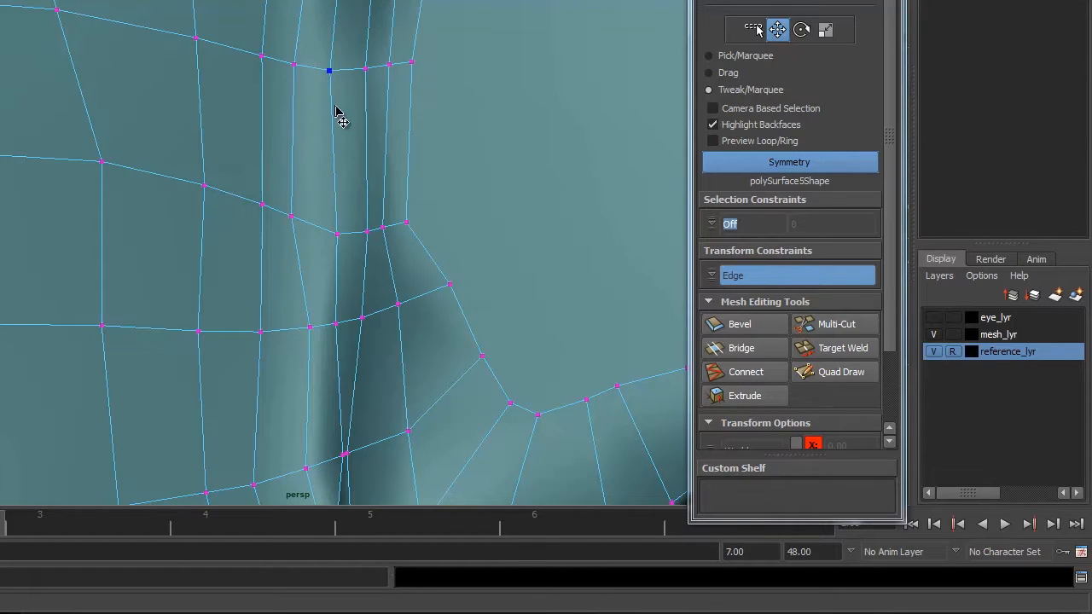
drag(338, 242, 355, 236)
drag(310, 333, 293, 328)
drag(216, 185, 209, 182)
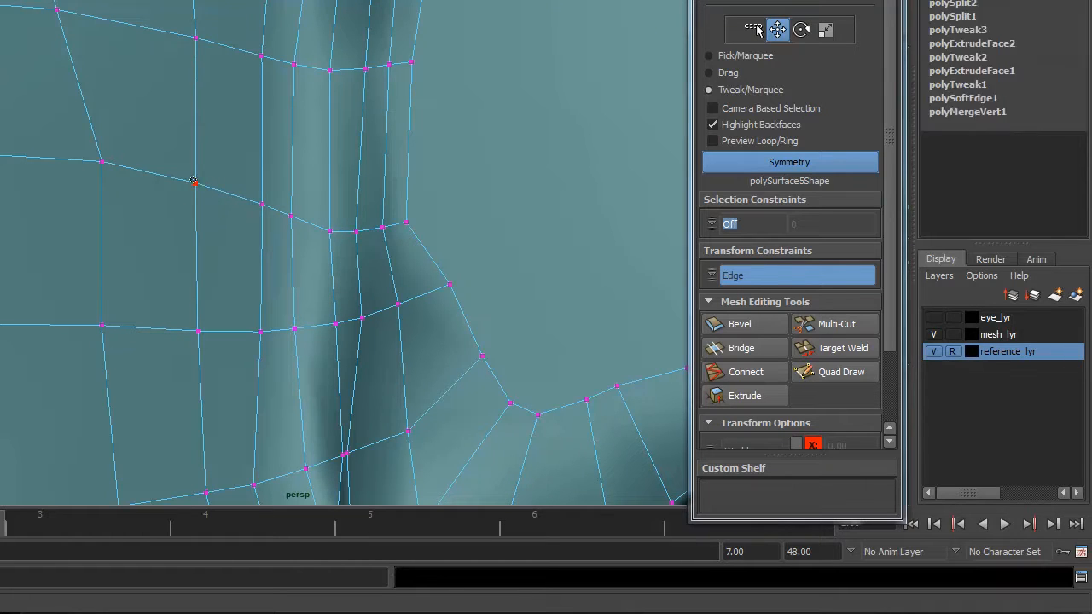
drag(111, 162, 79, 160)
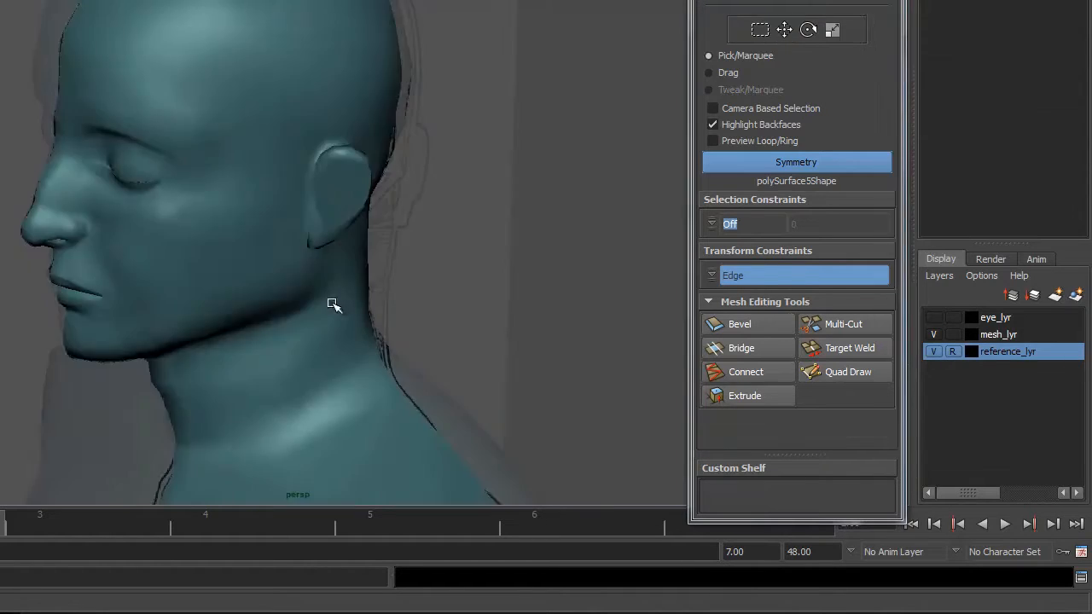
Hide the reference layer and examine the shaded ear from the front and from behind
alt+drag(338, 246, 443, 327)
click(933, 352)
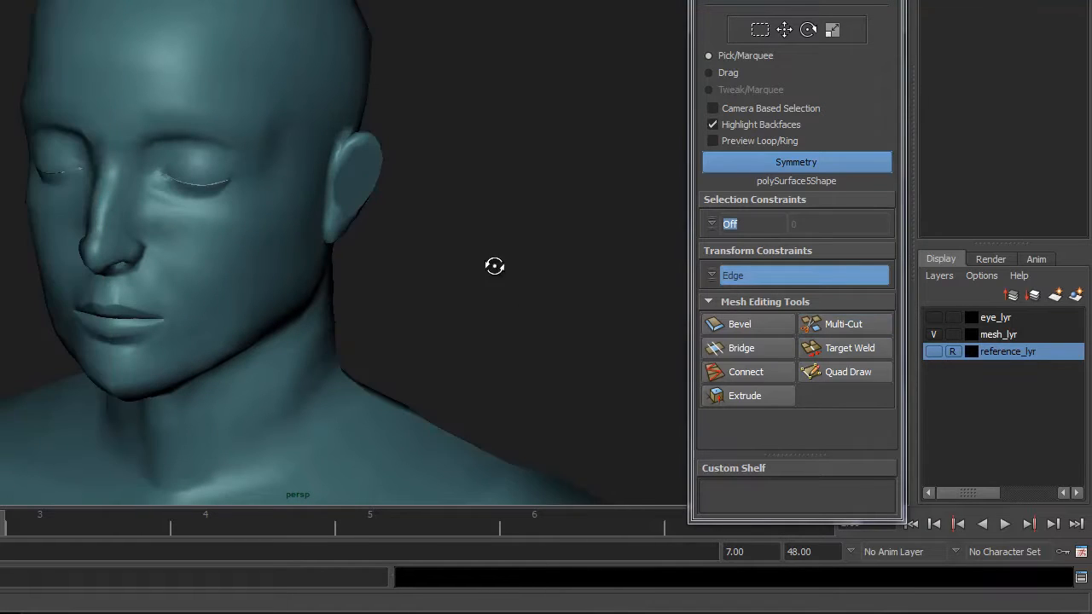
alt+drag(495, 266, 236, 262)
scroll(588, 216, up, 4)
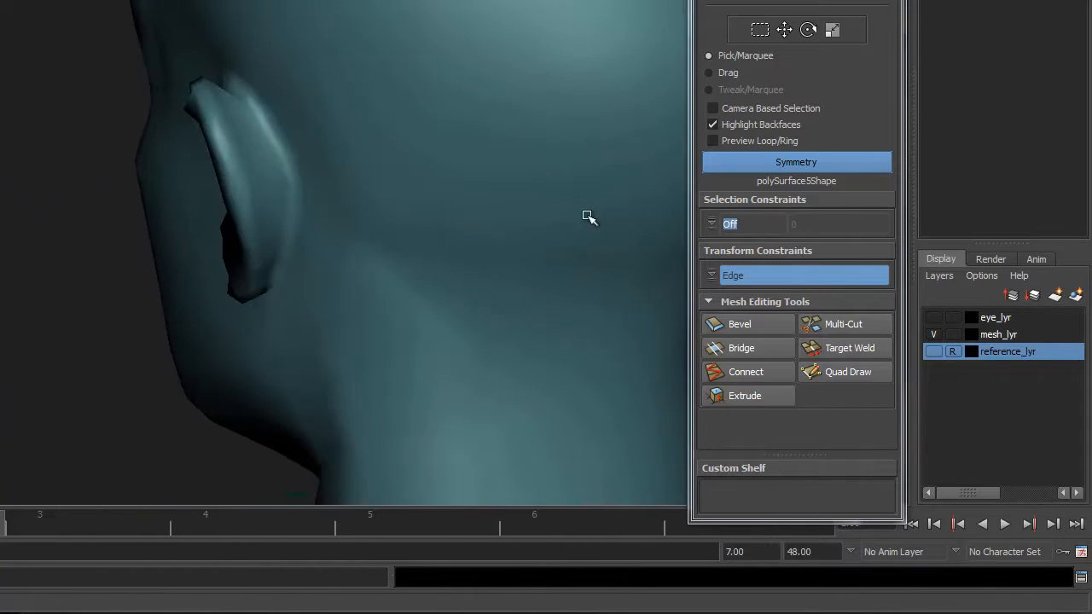
alt+drag(354, 239, 305, 173)
Select the head mesh and tweak the rim vertices at the top of the ear with the Edge constraint
click(294, 162)
scroll(295, 163, up, 3)
mouse_move(285, 128)
alt+mouse_down()
mouse_move(304, 146)
mouse_move(284, 108)
alt+mouse_up()
alt+right_drag(233, 61, 370, 207)
alt+middle_drag(234, 31, 275, 84)
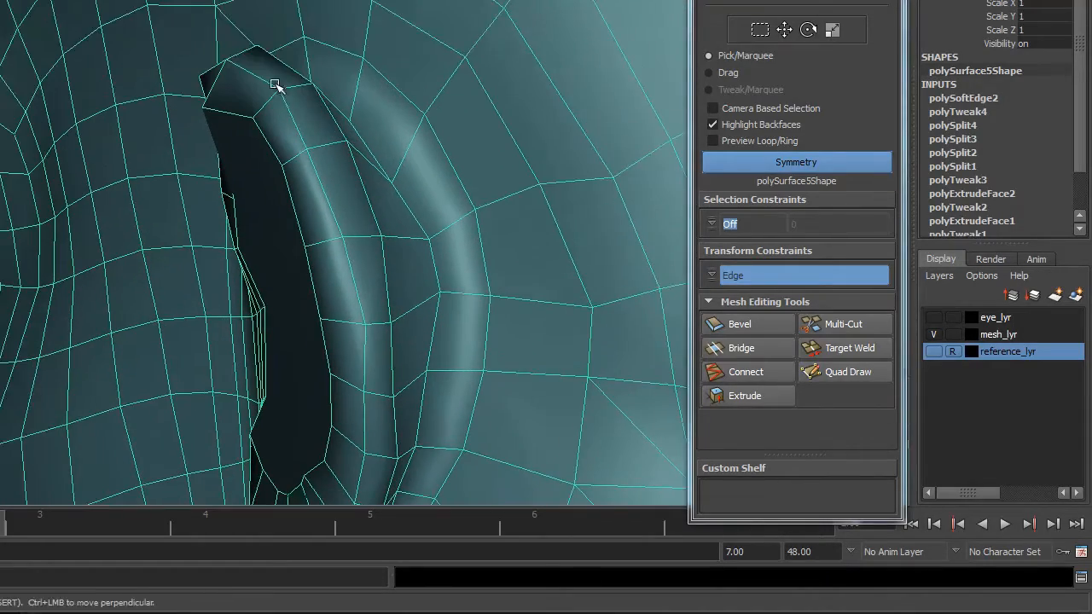
right_drag(226, 40, 228, 41)
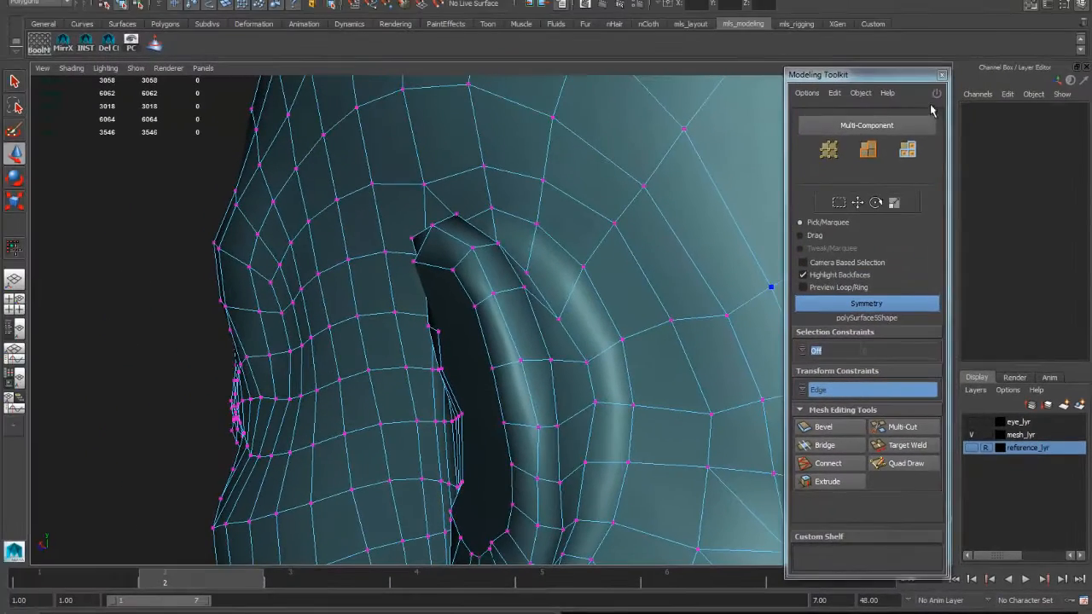
click(937, 93)
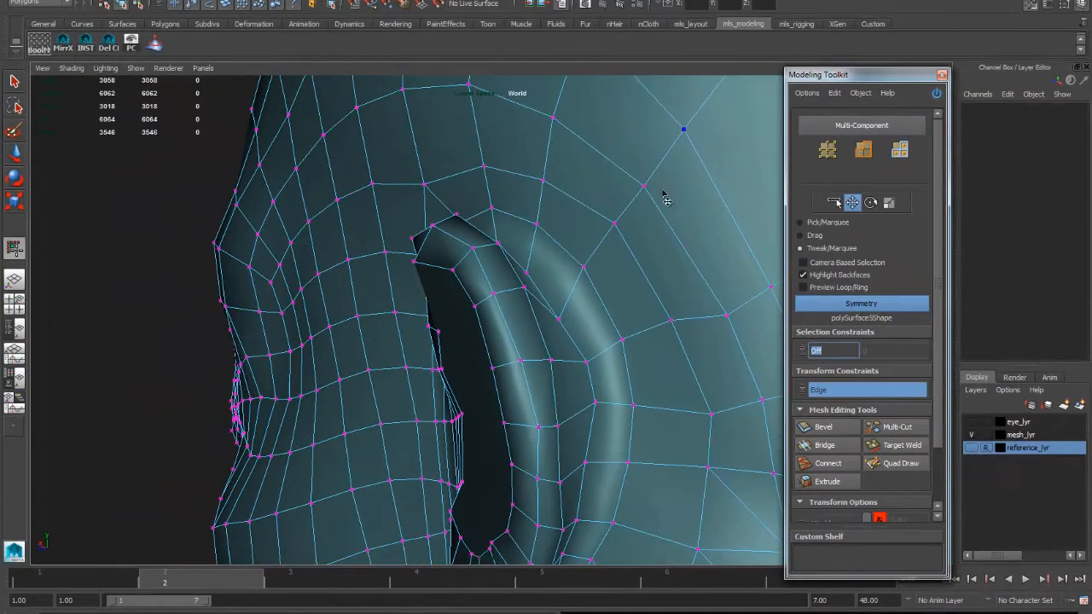
drag(474, 249, 432, 230)
Turn off the transform constraint and freely reposition the vertices along the ear's upper back and rim
click(817, 395)
click(817, 401)
drag(494, 296, 497, 295)
alt+drag(520, 358, 593, 306)
drag(590, 368, 588, 369)
drag(590, 295, 587, 296)
key(space)
mouse_move(580, 335)
mouse_down()
mouse_move(617, 344)
mouse_move(597, 338)
mouse_up()
Show the reference layer and compare the ear's side outline with the drawing in wireframe and shaded display
alt+middle_drag(597, 339, 674, 256)
alt+middle_drag(609, 410, 614, 296)
alt+right_drag(614, 295, 622, 374)
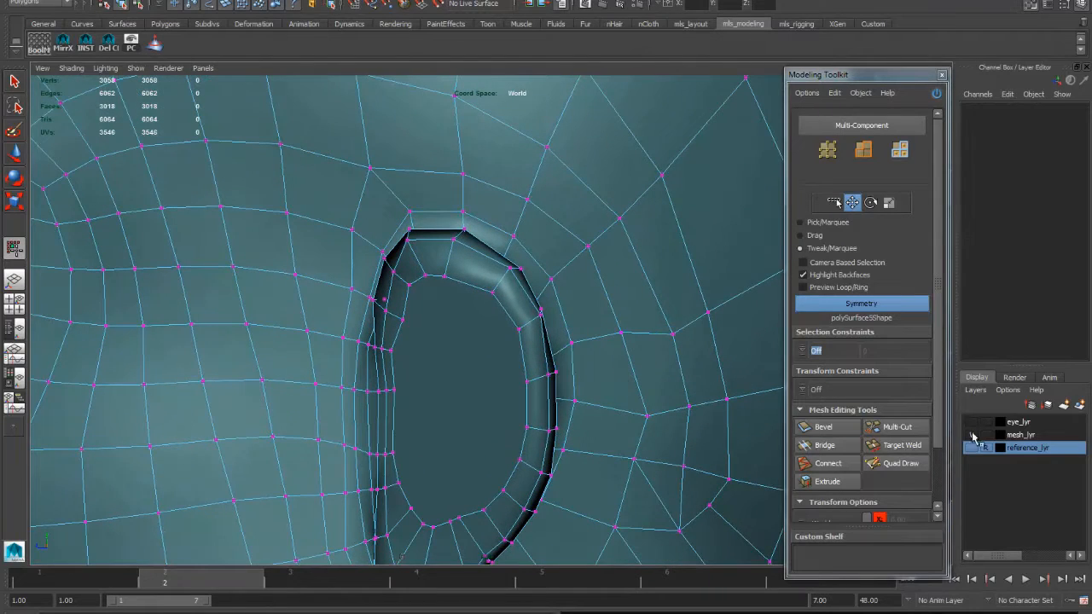
key(4)
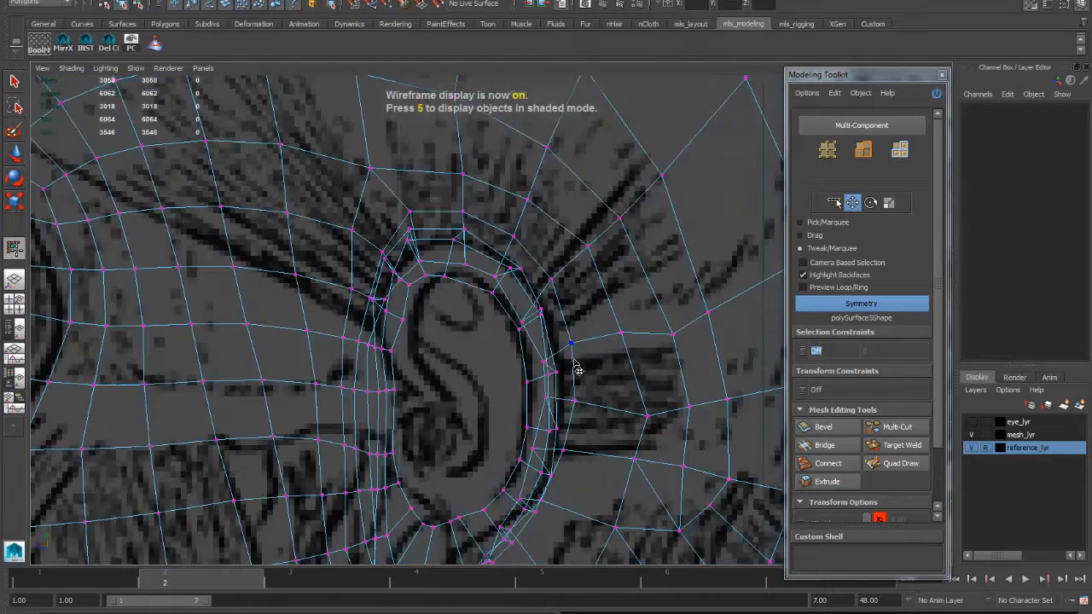
key(5)
key(4)
key(5)
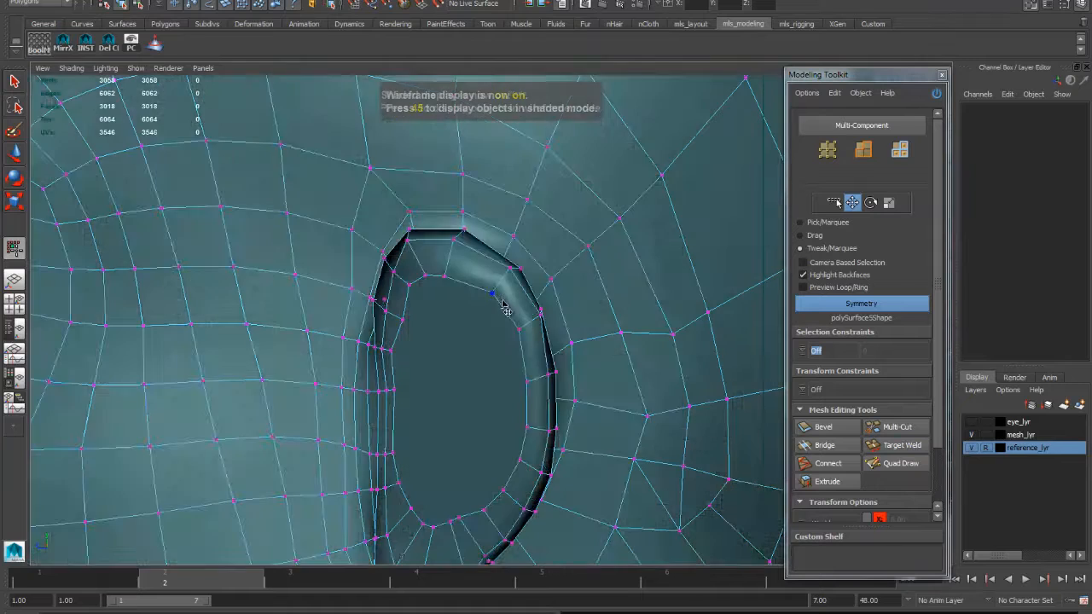
key(4)
Reposition the vertices along the ear's inner rim to follow the reference drawing, pulling the front loop out into the tragus point
mouse_move(493, 292)
mouse_down()
mouse_move(450, 280)
mouse_move(470, 245)
mouse_move(415, 239)
mouse_move(413, 212)
mouse_up()
drag(424, 275, 413, 350)
key(5)
key(4)
mouse_move(404, 387)
mouse_down()
mouse_move(420, 377)
mouse_move(401, 388)
mouse_up()
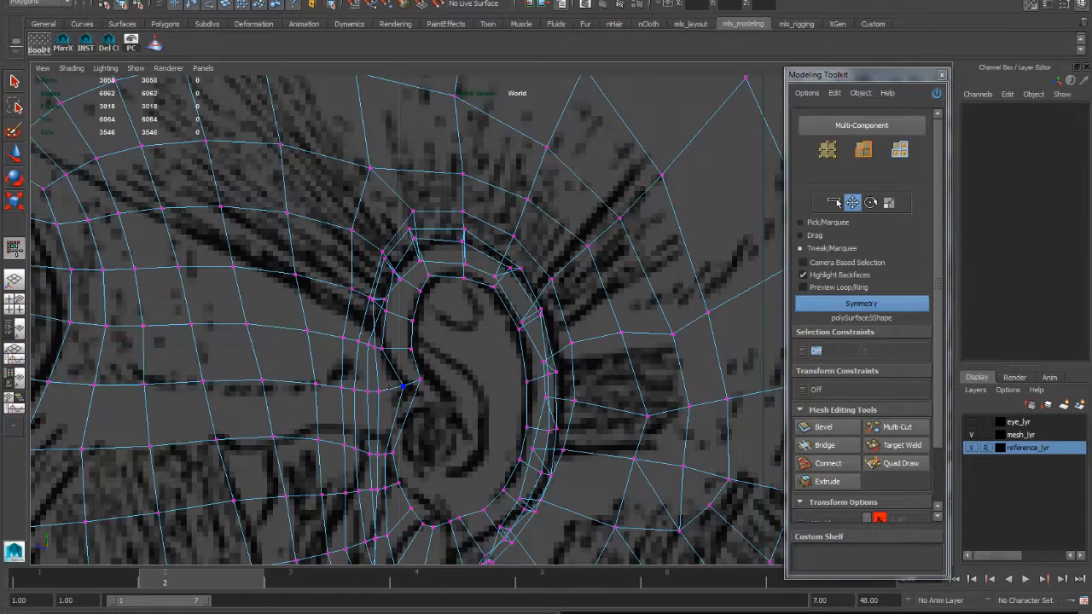
drag(382, 350, 391, 351)
drag(386, 312, 390, 314)
drag(416, 379, 430, 374)
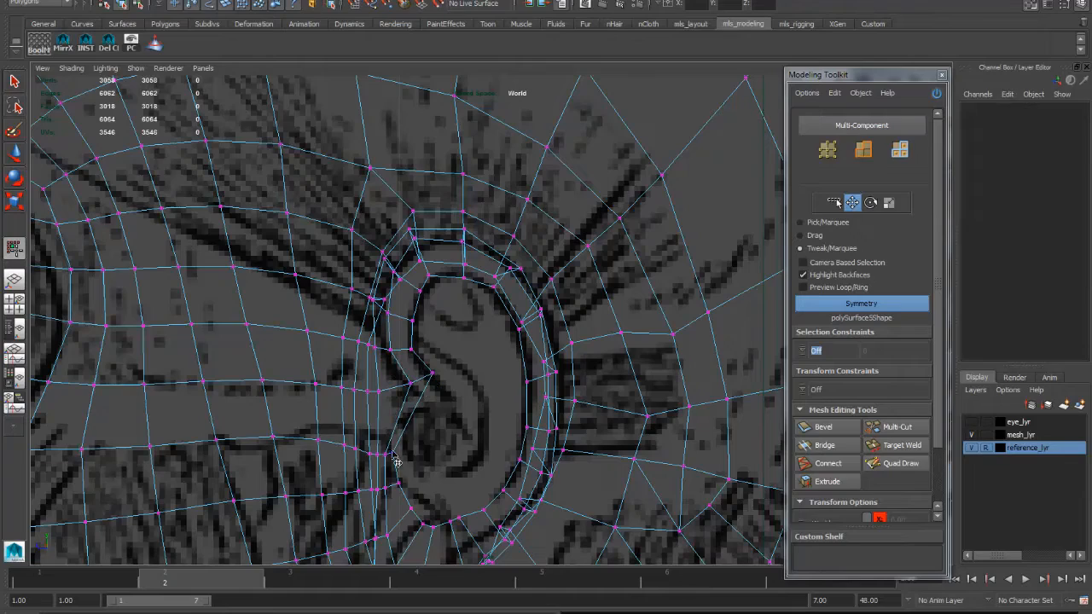
drag(395, 455, 394, 455)
scroll(444, 392, up, 5)
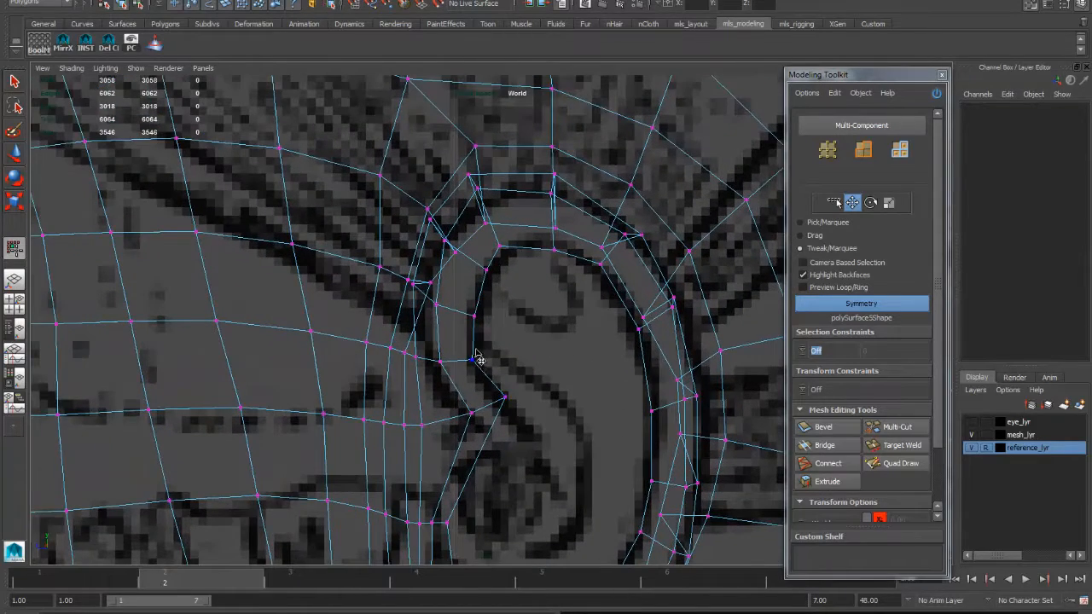
Set the transform constraint to Edge Slide and tweak the vertices along the front of the ear's inner rim
key(5)
drag(419, 360, 425, 363)
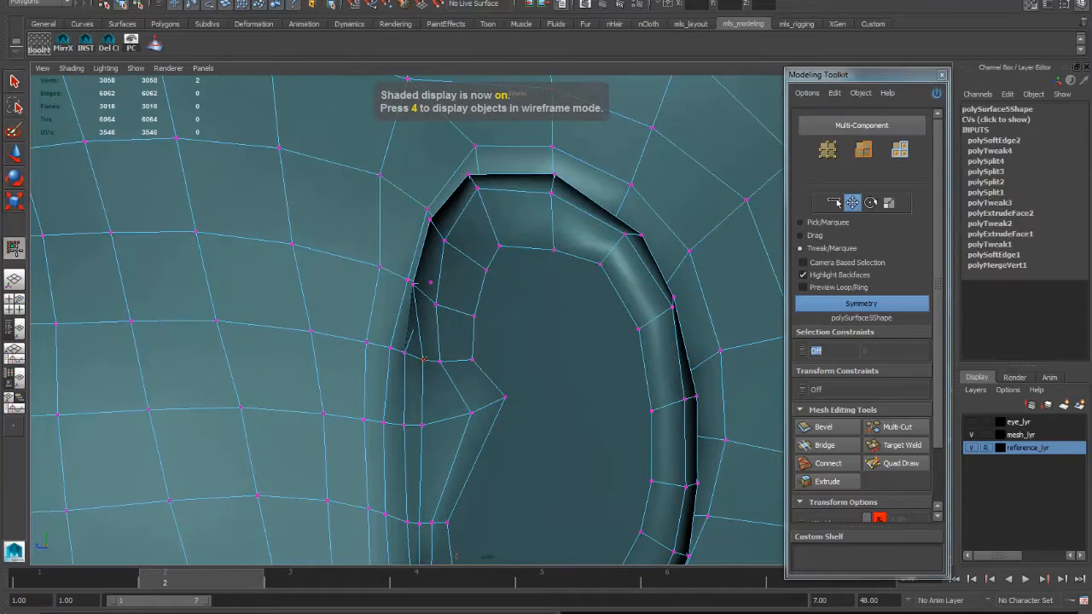
click(805, 392)
click(819, 405)
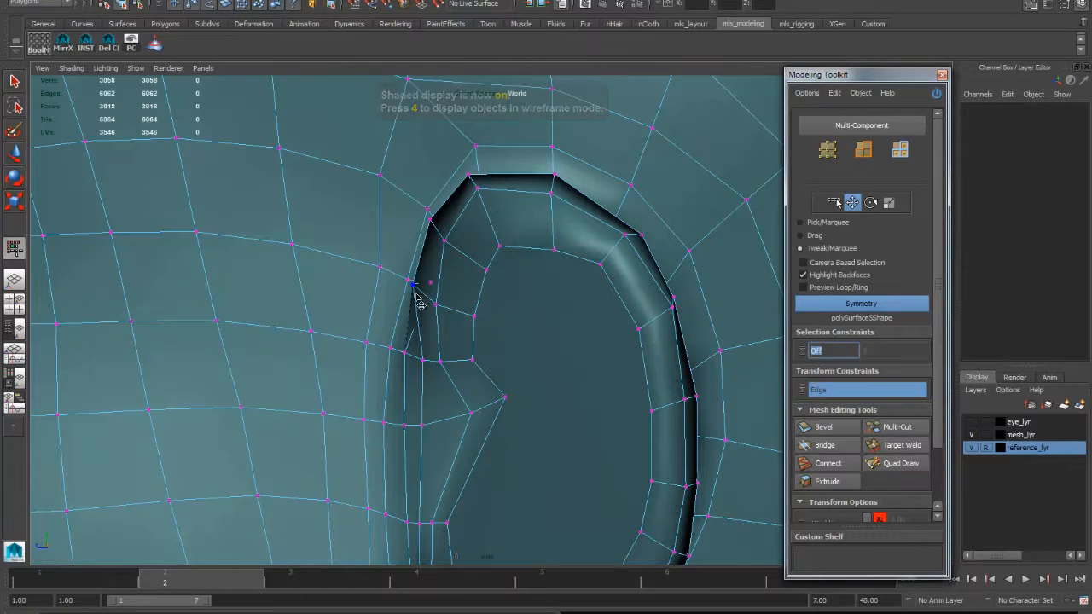
click(411, 285)
key(ctrl+z)
drag(416, 288, 480, 332)
key(ctrl+z)
click(476, 329)
drag(482, 274, 487, 285)
Turn off the transform constraint and freely reposition the vertices around the ear lobe and the lower inner rim
alt+drag(506, 326, 529, 341)
alt+right_drag(529, 341, 566, 359)
alt+drag(565, 358, 577, 298)
alt+drag(577, 298, 418, 487)
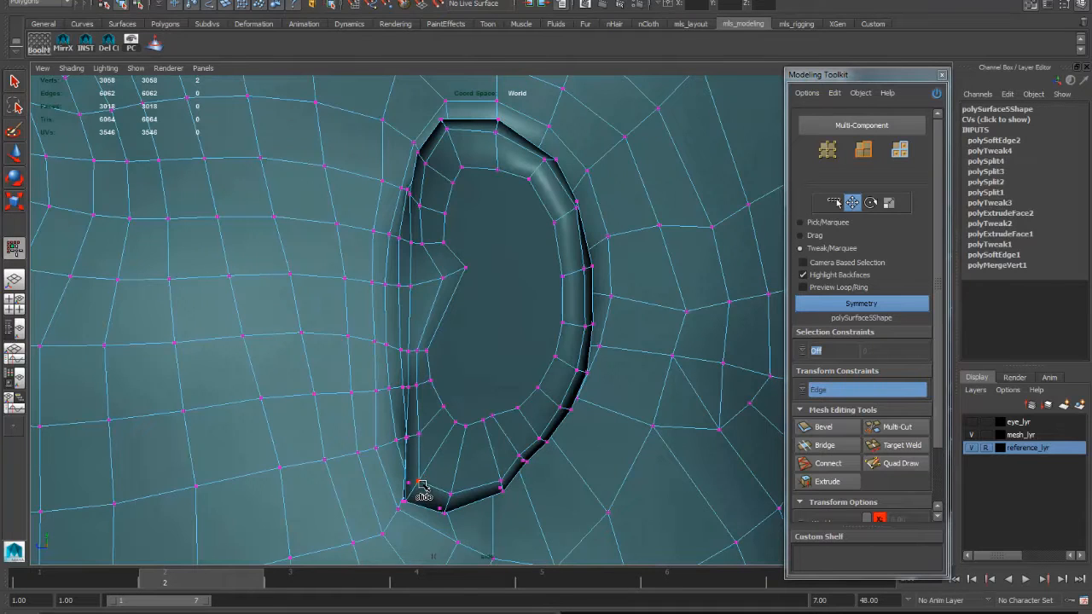
click(517, 450)
click(801, 391)
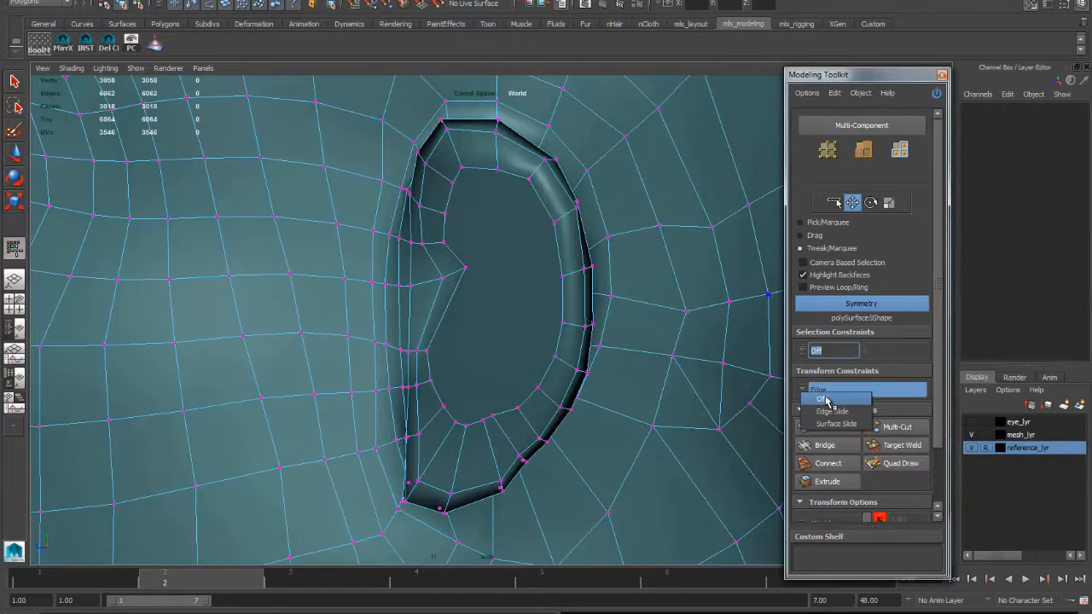
click(824, 398)
drag(417, 483, 452, 495)
alt+middle_drag(467, 403, 449, 420)
key(5)
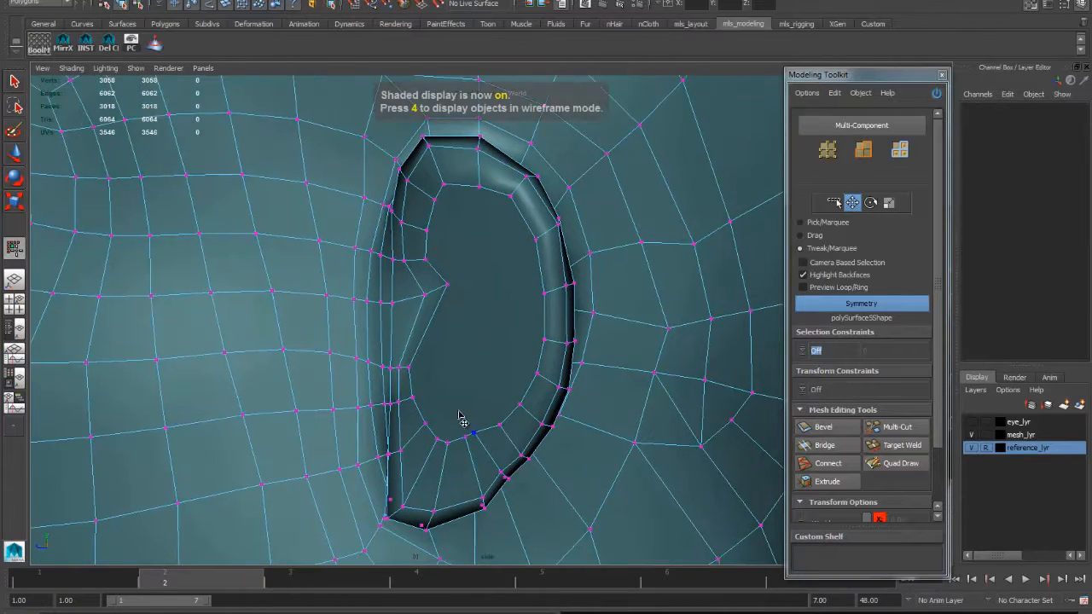
key(4)
mouse_move(496, 360)
alt+middle_down()
mouse_move(481, 393)
mouse_move(460, 405)
alt+middle_up()
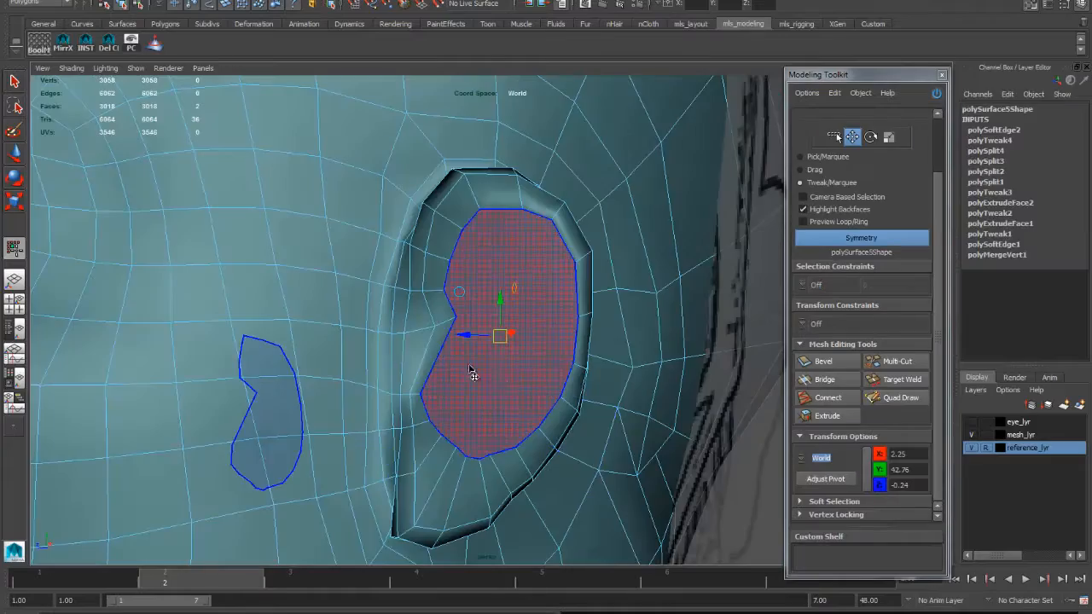
Extrude the selected inner ear faces on both sides with an offset of 0.02, keeping faces together
alt+drag(505, 392, 539, 380)
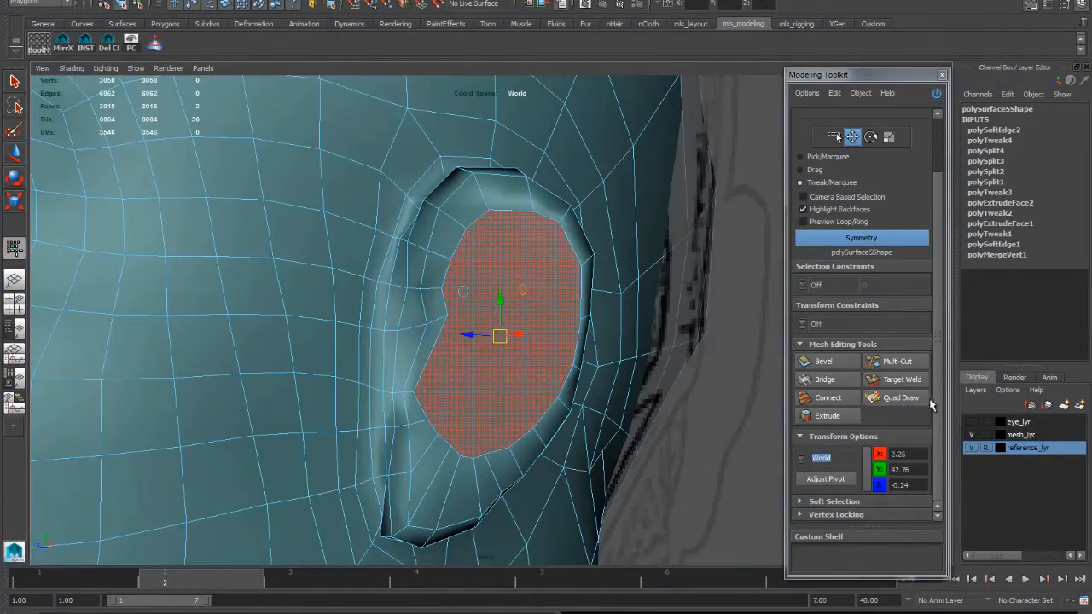
click(909, 433)
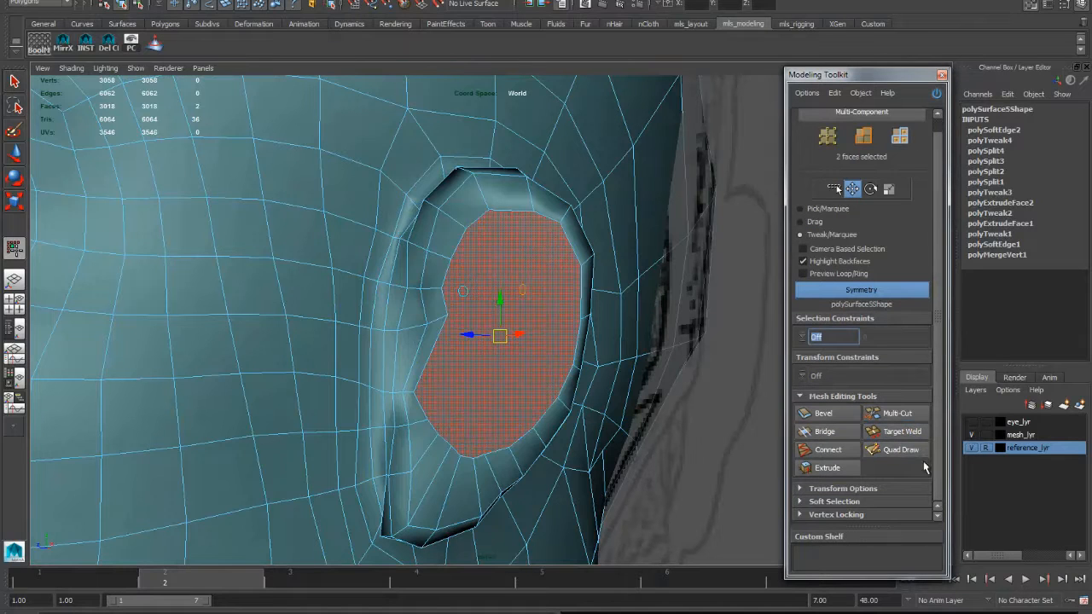
click(827, 468)
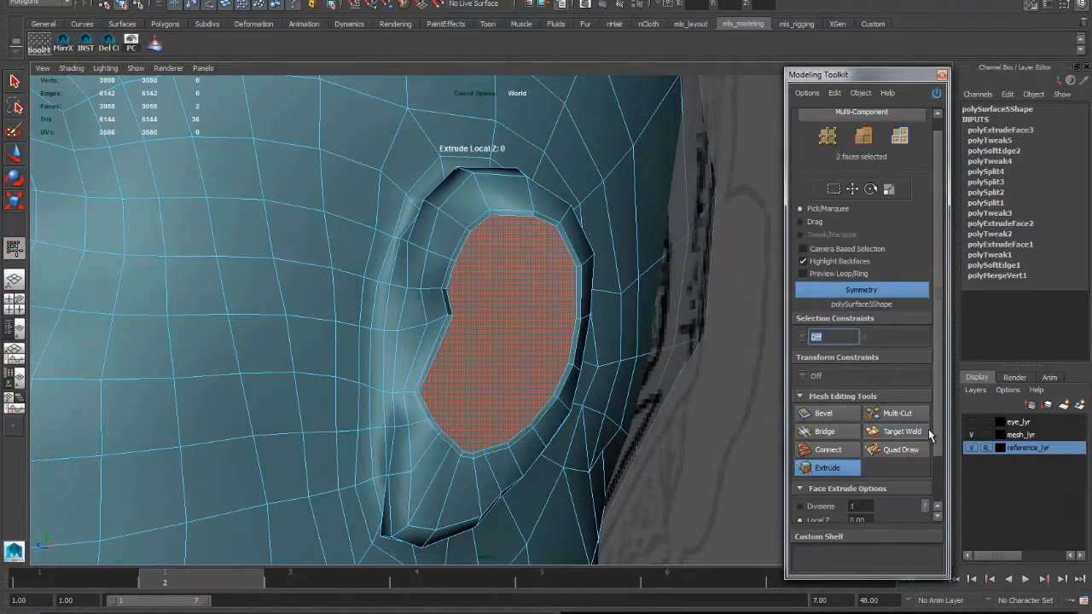
scroll(925, 460, down, 2)
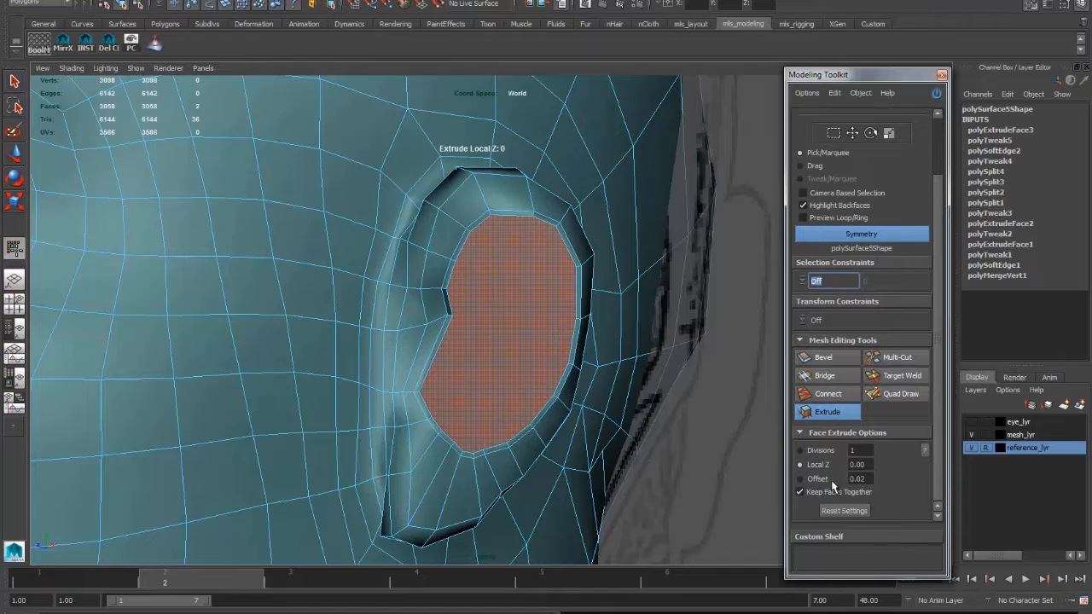
Show the transform values and push the extruded inner ear faces into the head along X to 2.17
alt+drag(689, 443, 617, 427)
click(888, 134)
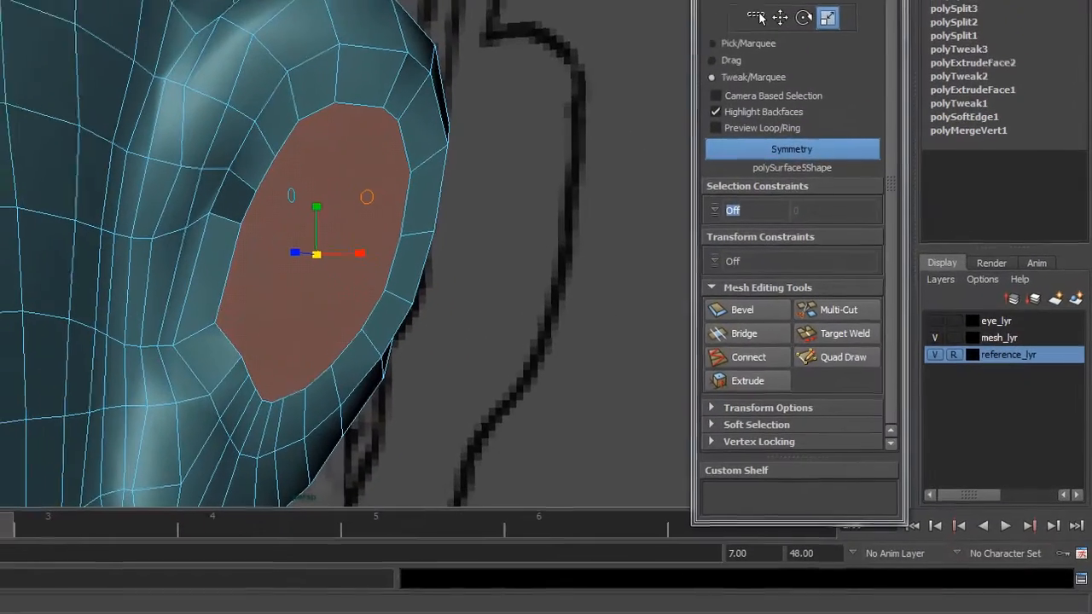
key(w)
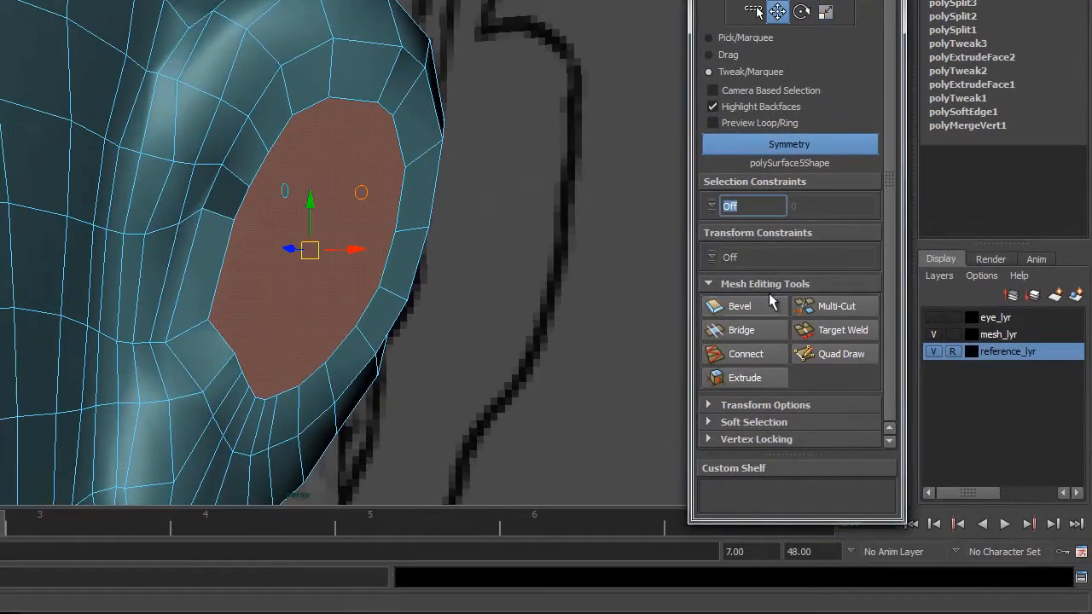
click(776, 406)
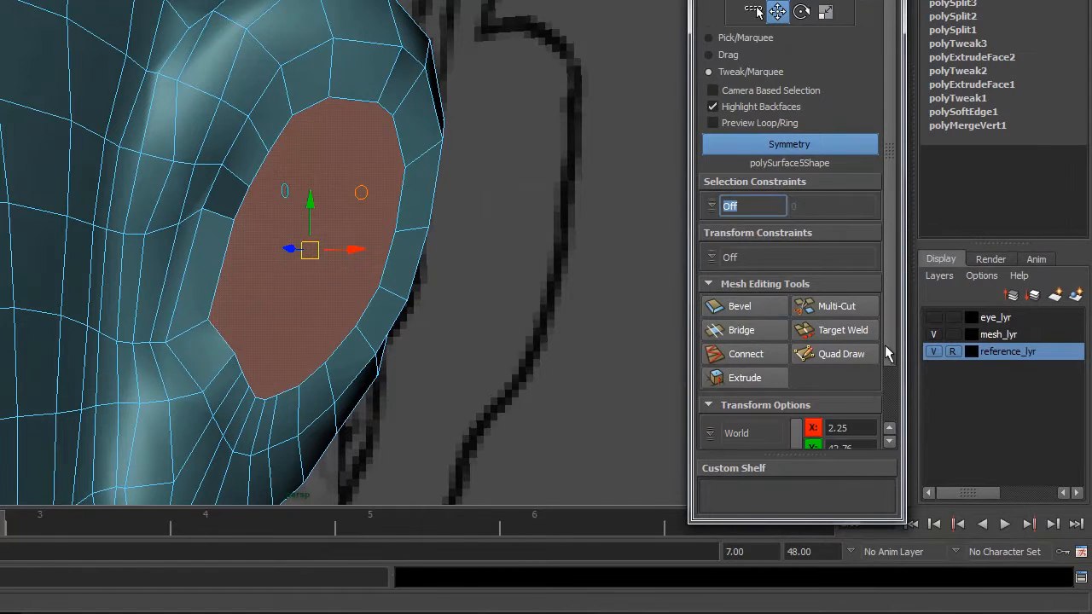
scroll(885, 345, down, 2)
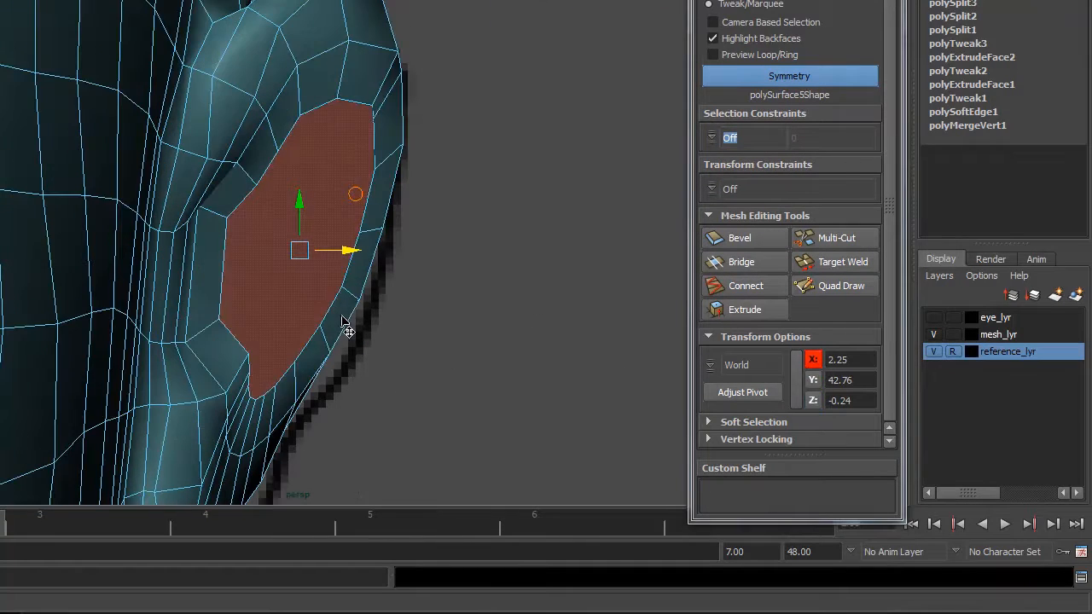
alt+drag(349, 324, 242, 298)
middle_drag(242, 299, 256, 299)
alt+drag(321, 290, 344, 310)
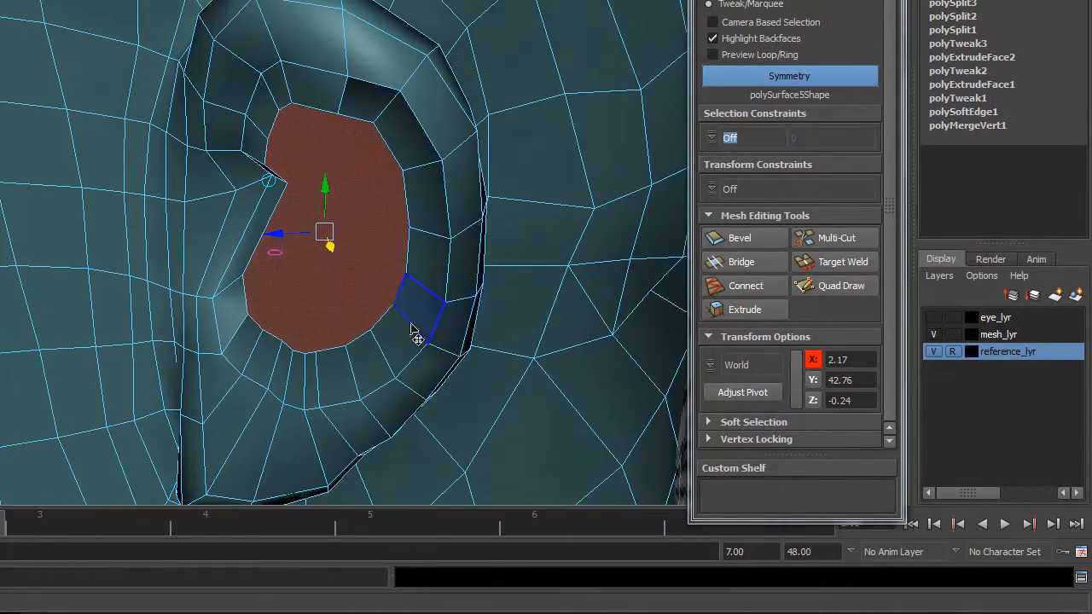
Scale the recessed inner ear faces down uniformly to widen the surrounding ring of faces
alt+drag(414, 334, 593, 334)
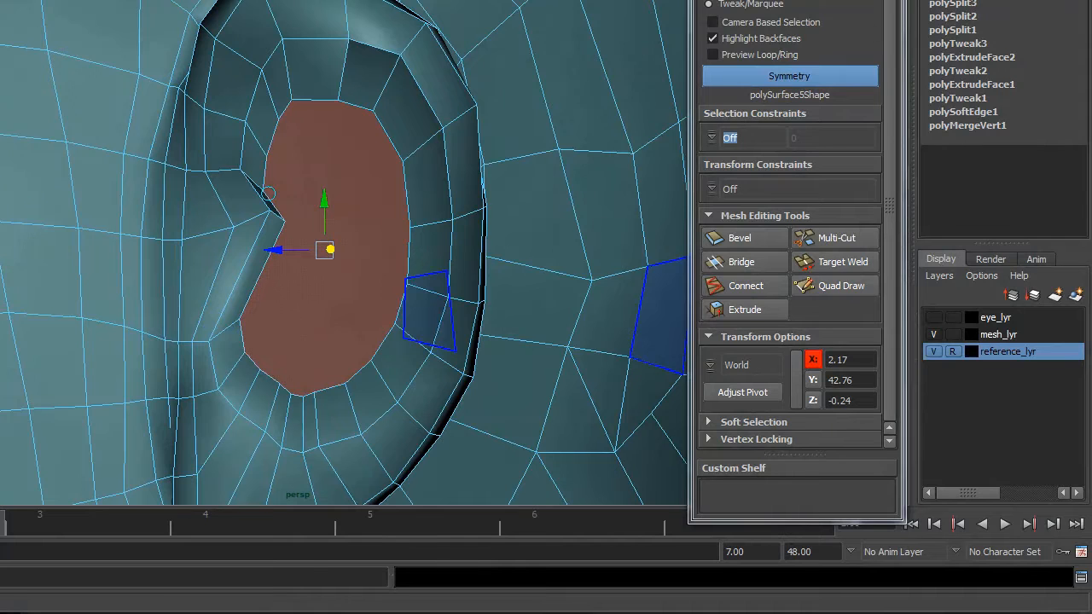
key(r)
middle_drag(324, 335, 304, 316)
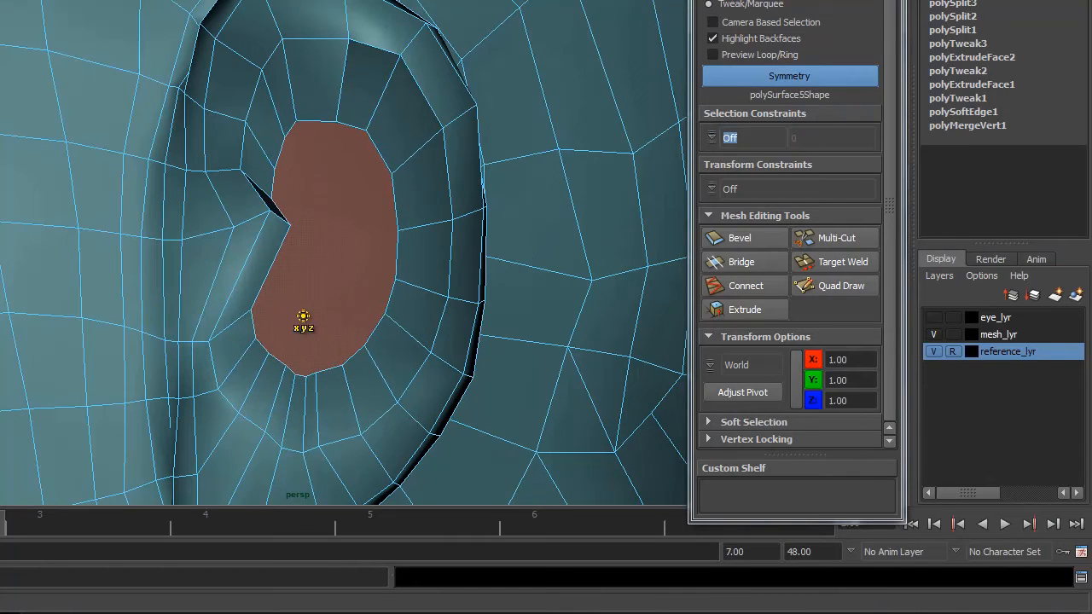
Reposition the tragus vertices and the upper and back vertices of the new inner loop to follow the drawing's inner ear lines
alt+drag(304, 316, 370, 290)
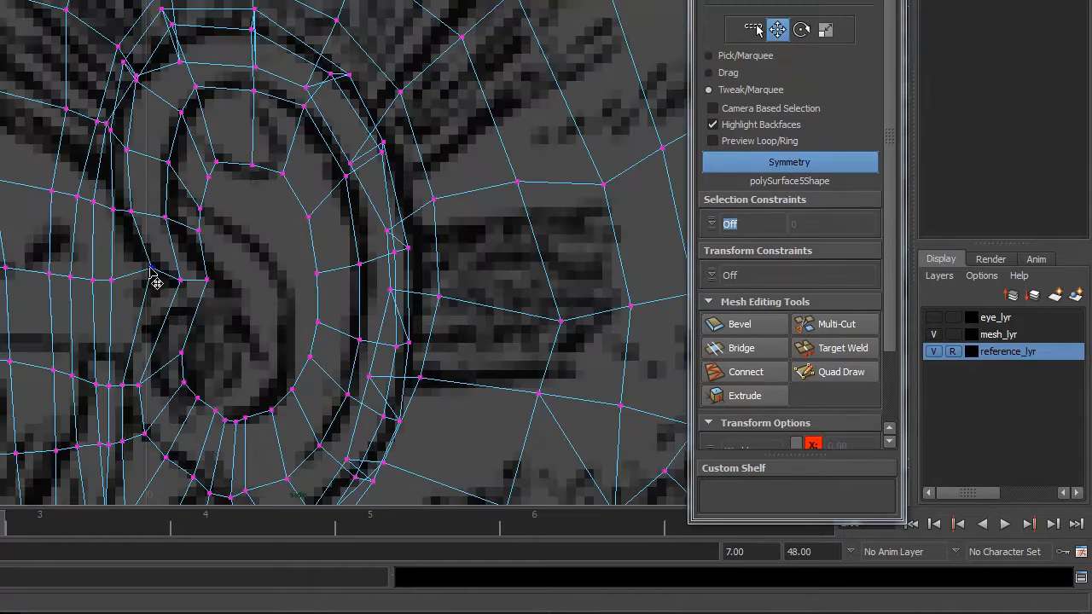
click(145, 276)
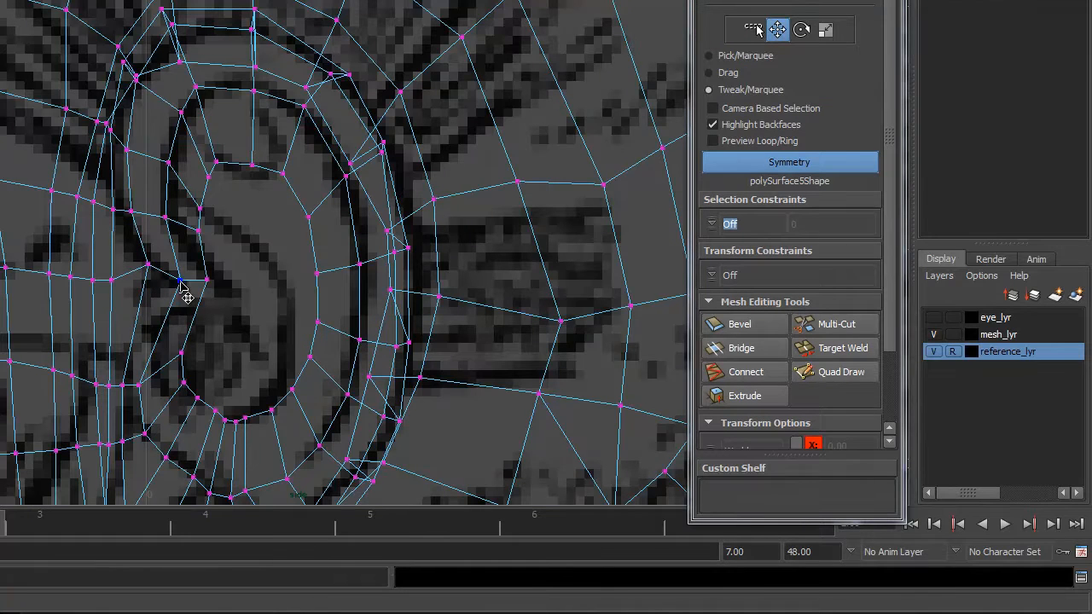
drag(203, 279, 209, 170)
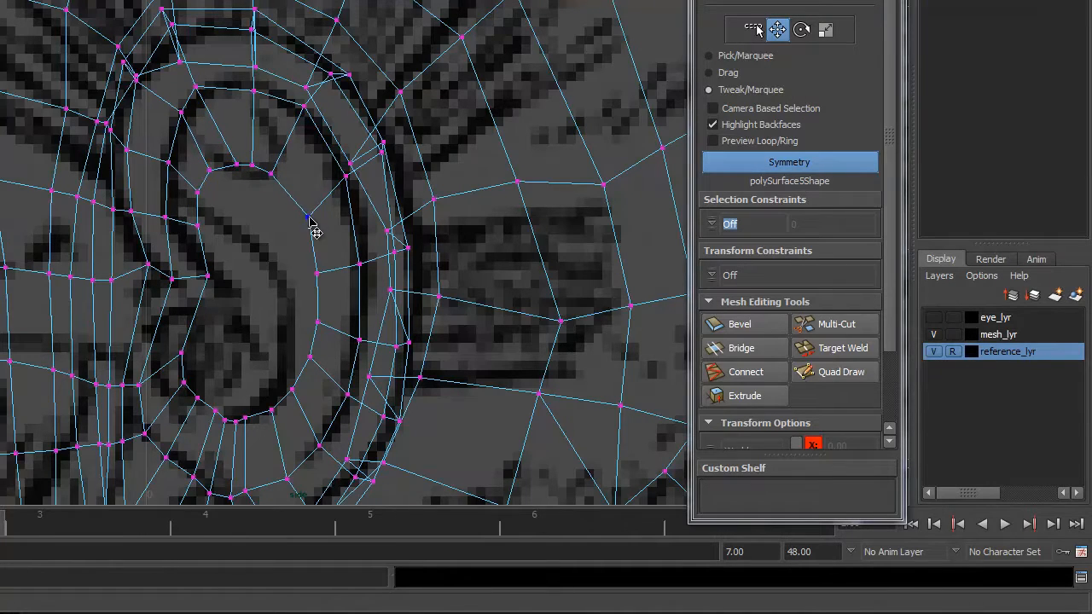
drag(311, 220, 304, 220)
drag(321, 273, 335, 272)
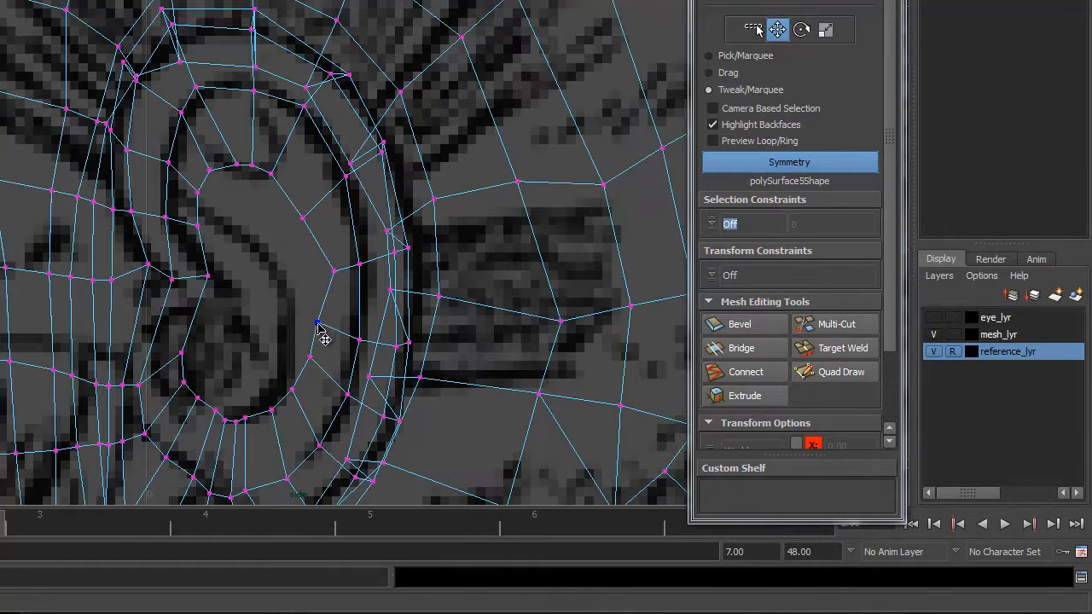
drag(317, 324, 325, 327)
drag(335, 273, 320, 277)
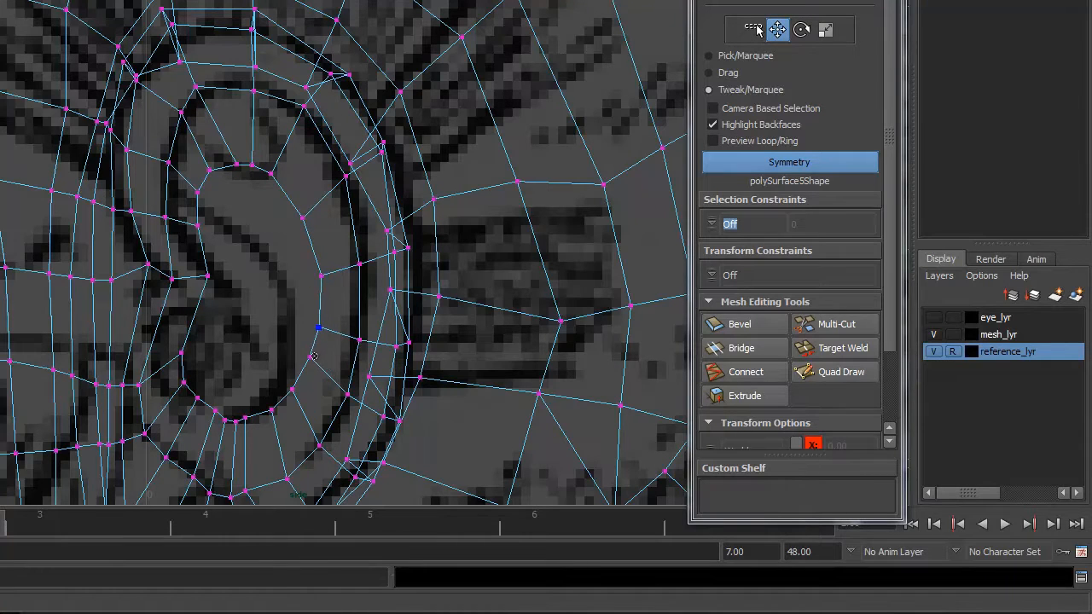
drag(312, 356, 320, 367)
Round out the lower part of the inner loops by evenly spacing their vertices above the ear lobe
alt+middle_drag(298, 390, 268, 289)
drag(262, 287, 222, 340)
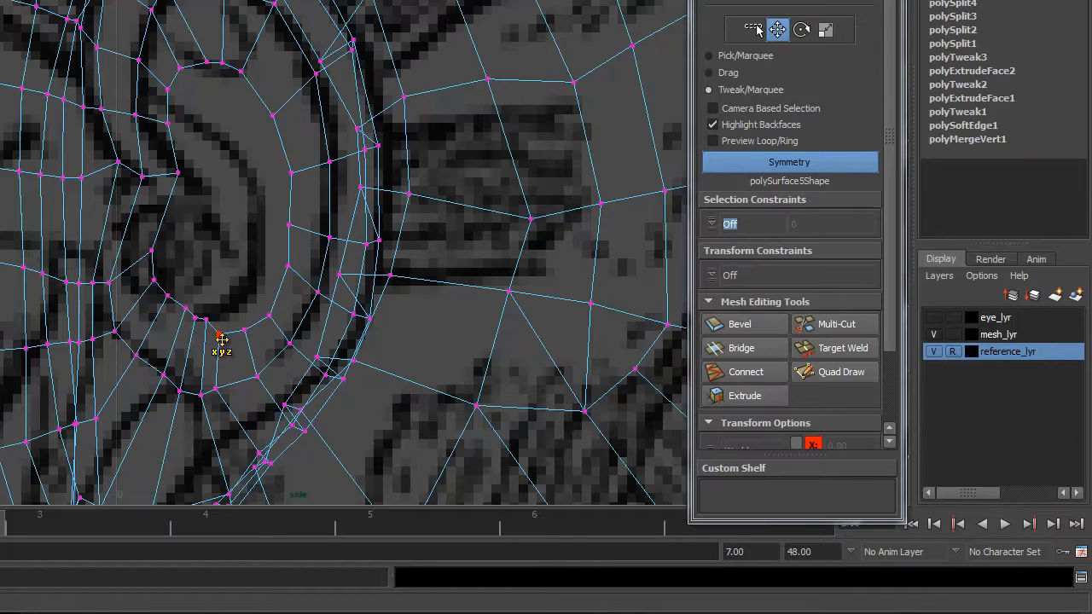
alt+middle_drag(247, 275, 275, 219)
drag(234, 265, 247, 307)
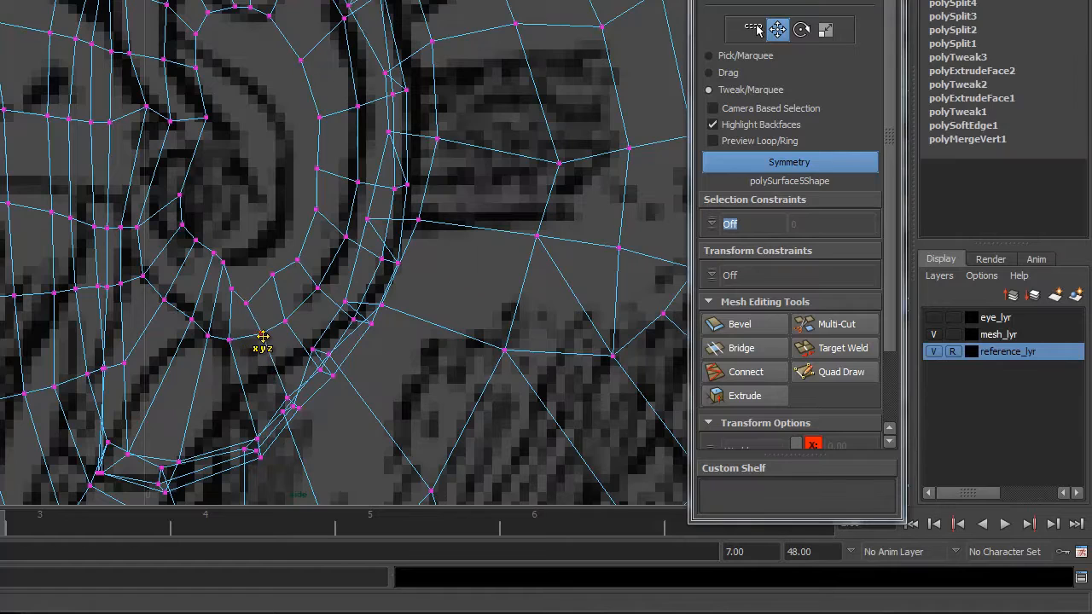
alt+middle_drag(185, 246, 253, 246)
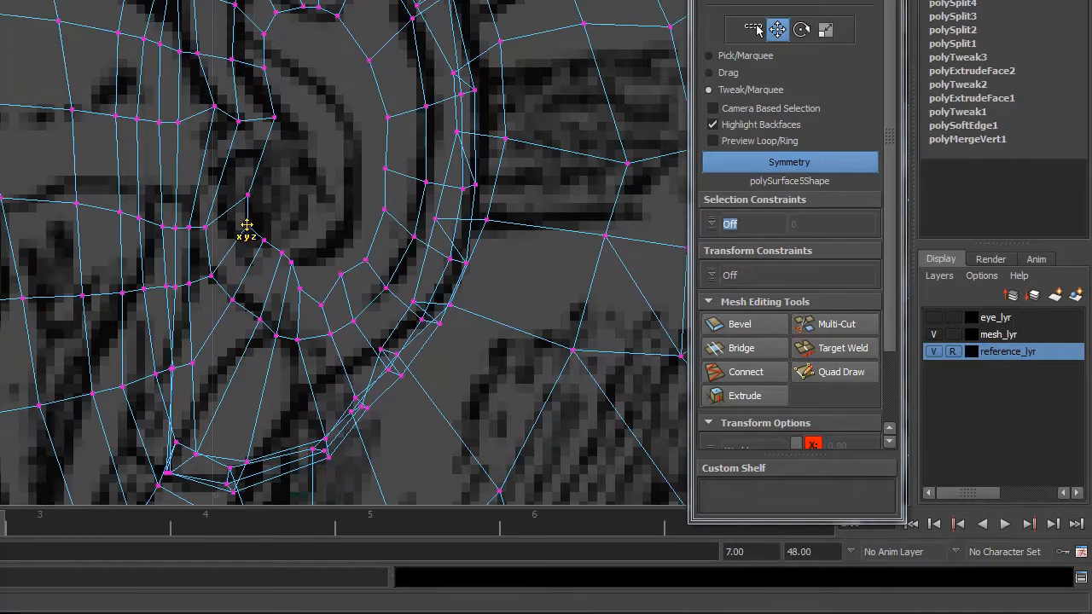
drag(228, 213, 245, 267)
drag(257, 320, 254, 319)
drag(193, 363, 191, 365)
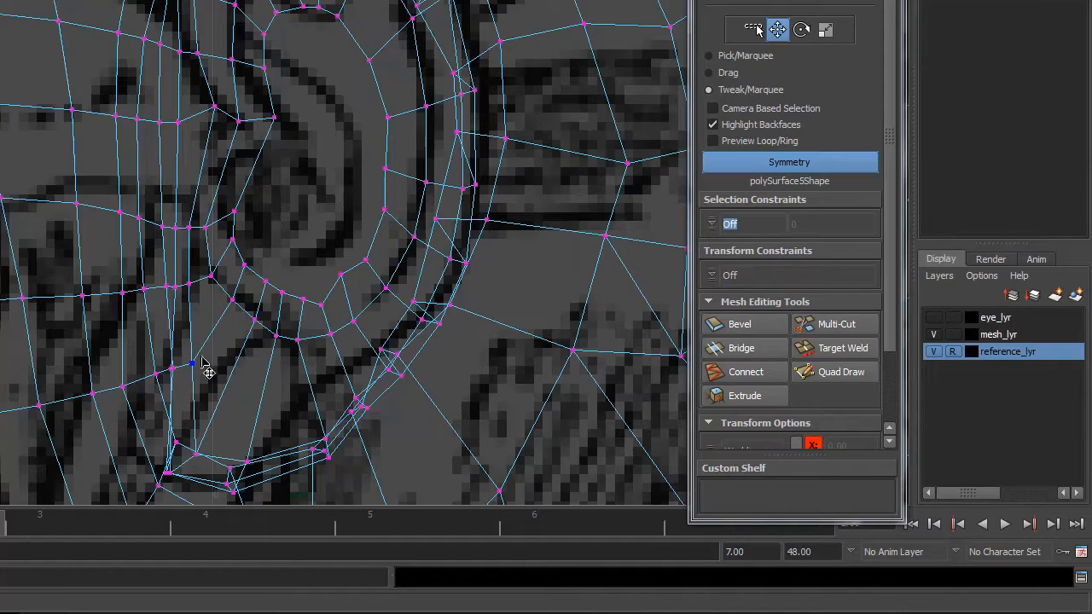
drag(316, 304, 322, 295)
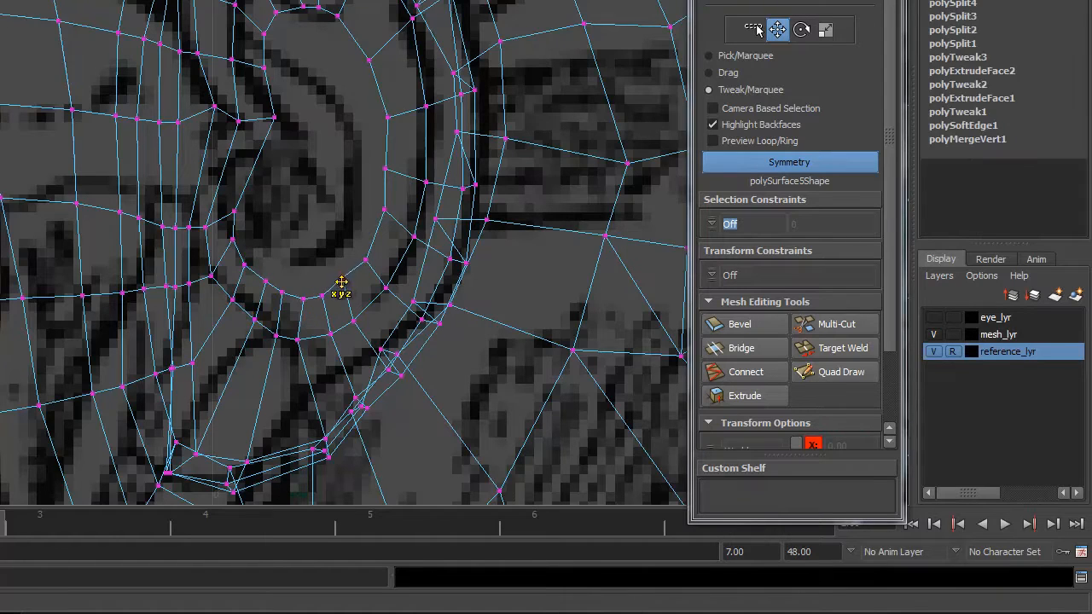
alt+middle_drag(346, 198, 334, 239)
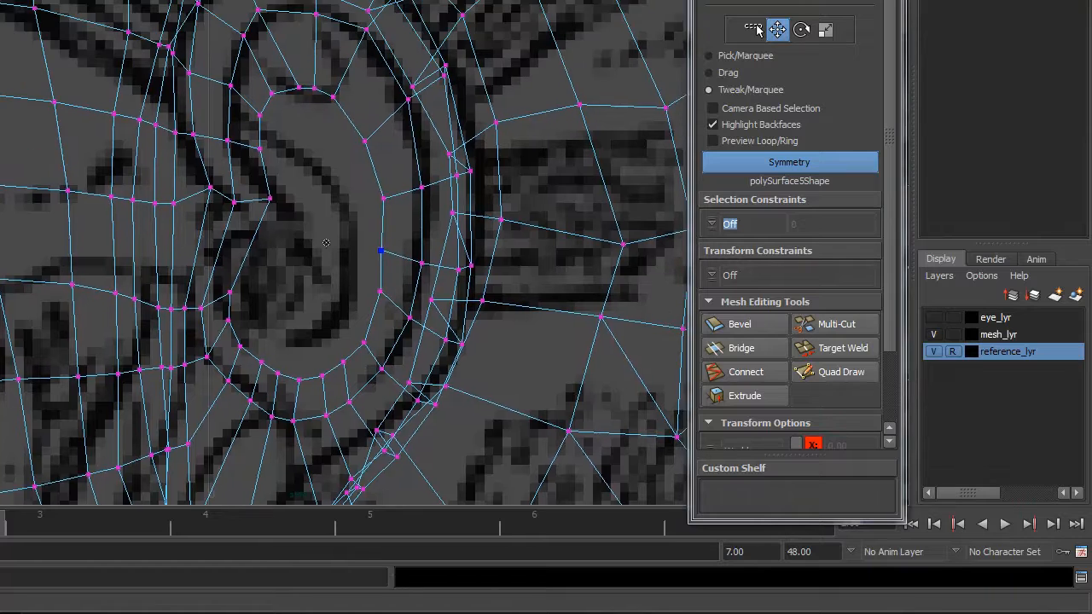
Reposition the top vertices of the inner ear loops to follow the curve in the reference drawing
alt+middle_drag(342, 177, 312, 255)
drag(239, 66, 261, 63)
alt+middle_drag(259, 64, 268, 127)
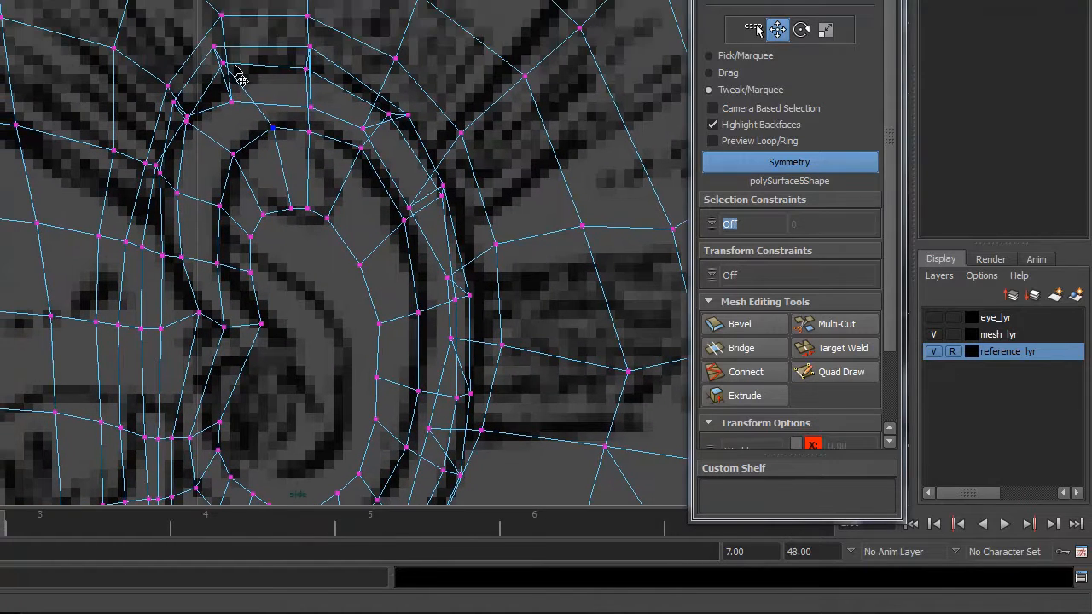
drag(215, 50, 239, 63)
key(ctrl+z)
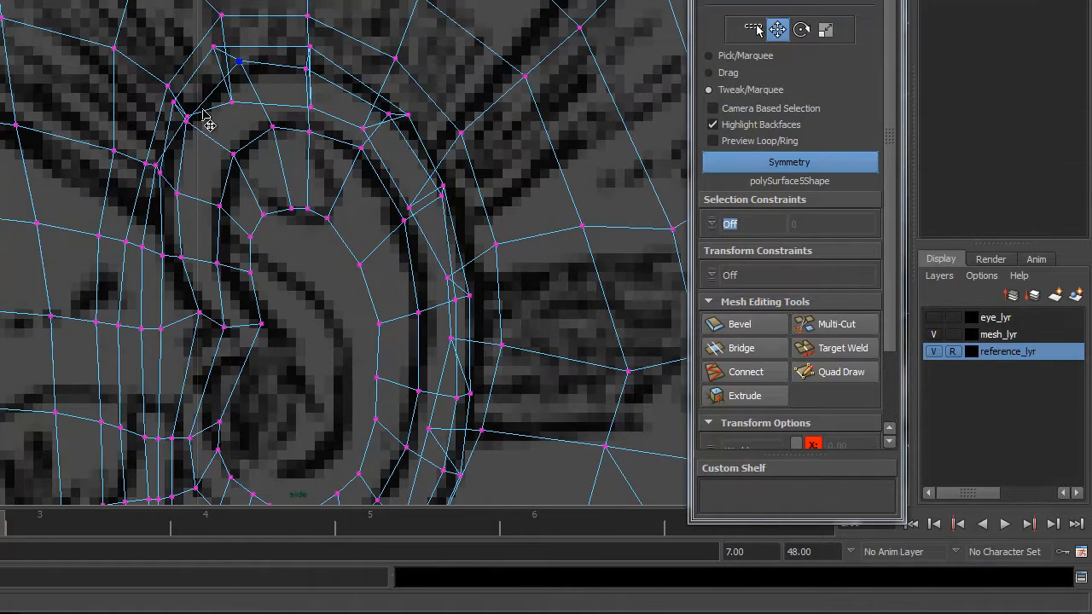
Display the mesh shaded and even out the recessed loop's vertices just inside the ear's upper and back rim
key(5)
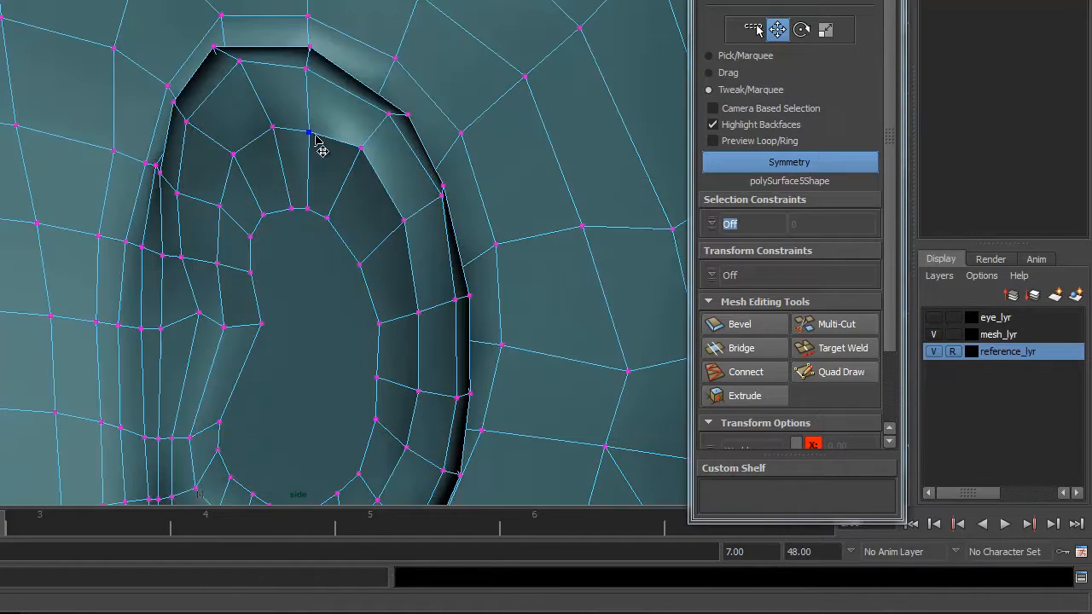
drag(306, 70, 309, 63)
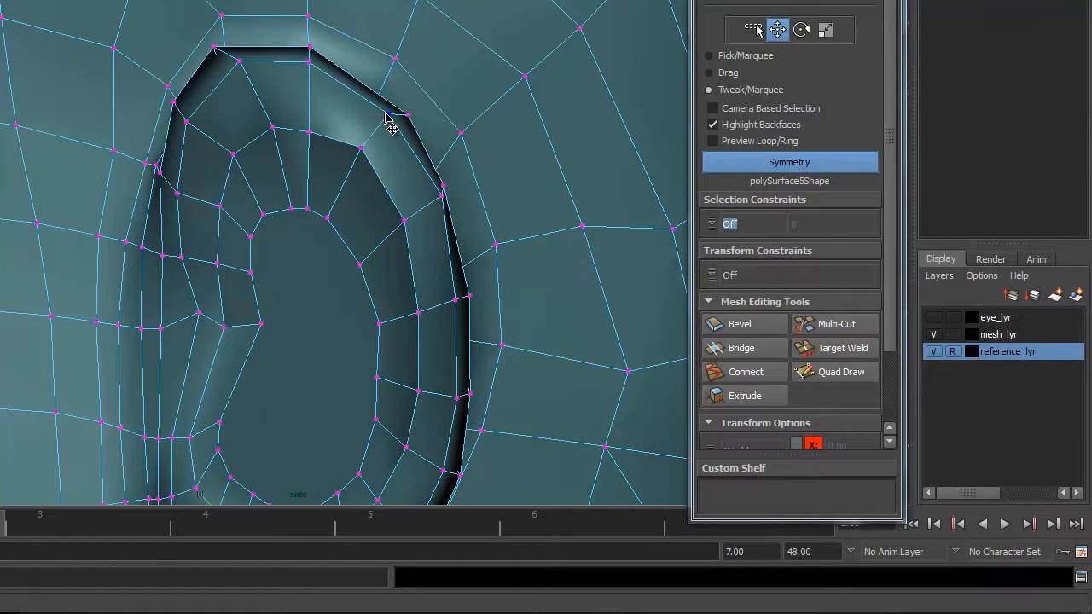
drag(387, 115, 390, 125)
drag(440, 200, 429, 195)
Adjust the top and upper back vertices of the middle inner ear loop and compare them with the drawing
alt+middle_drag(339, 215, 346, 160)
scroll(346, 160, up, 1)
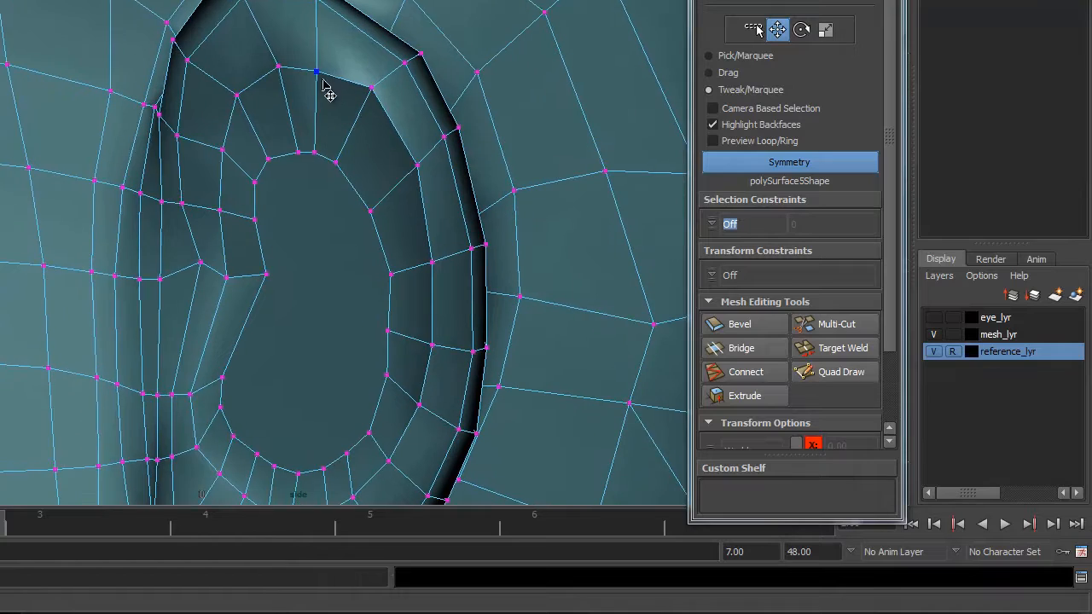
drag(320, 78, 318, 67)
drag(372, 91, 373, 99)
key(alt+a)
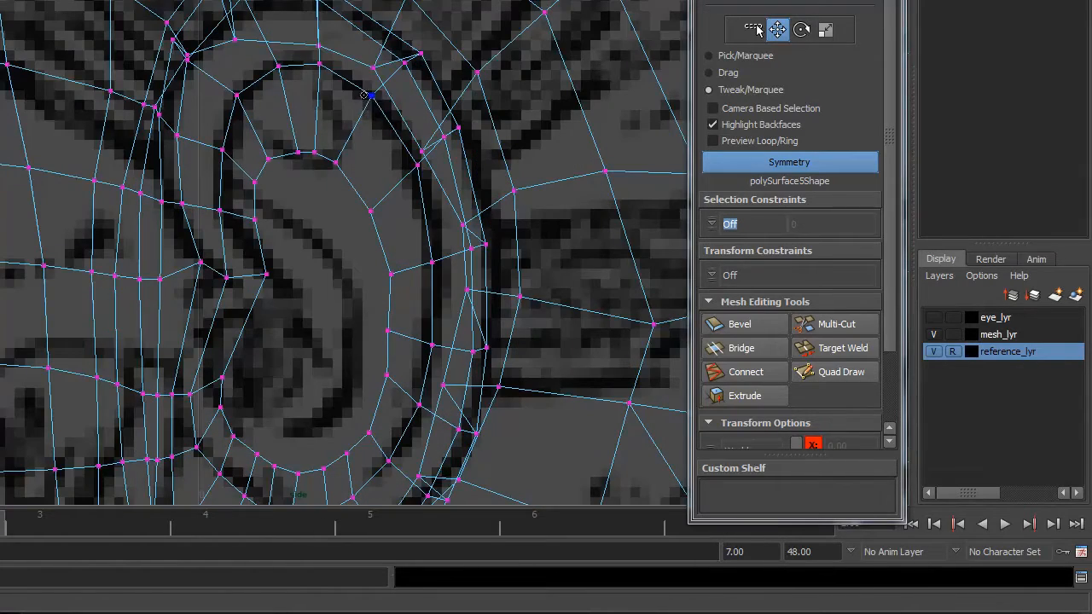
In the shaded perspective view, show the transform values and move the innermost tragus vertices along X to 2.11
key(5)
key(space)
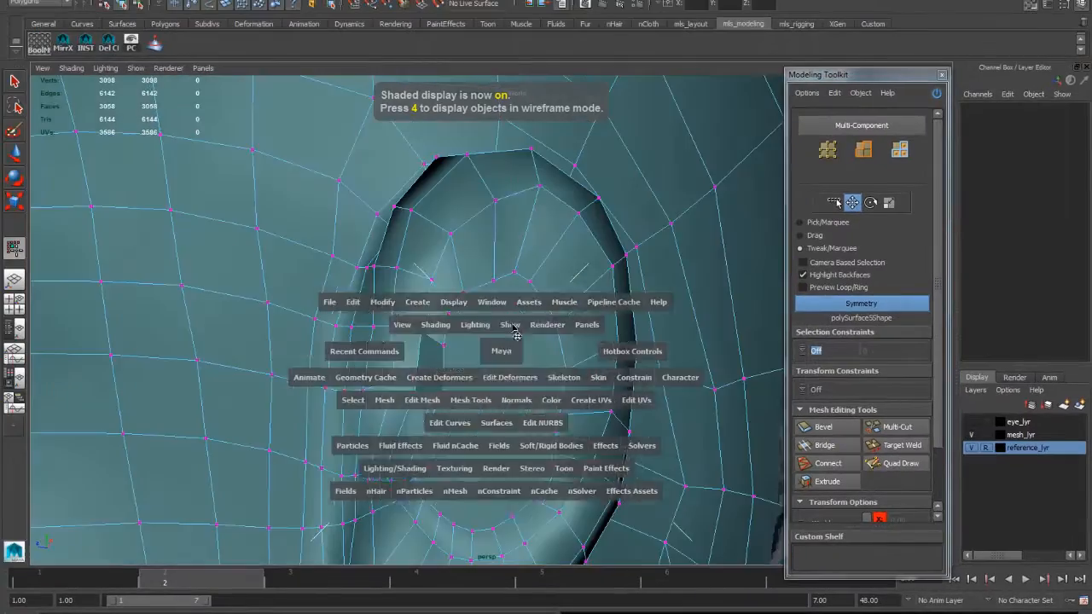
mouse_move(516, 331)
alt+mouse_down()
mouse_move(546, 371)
mouse_move(515, 378)
mouse_move(520, 352)
alt+mouse_up()
scroll(520, 353, up, 4)
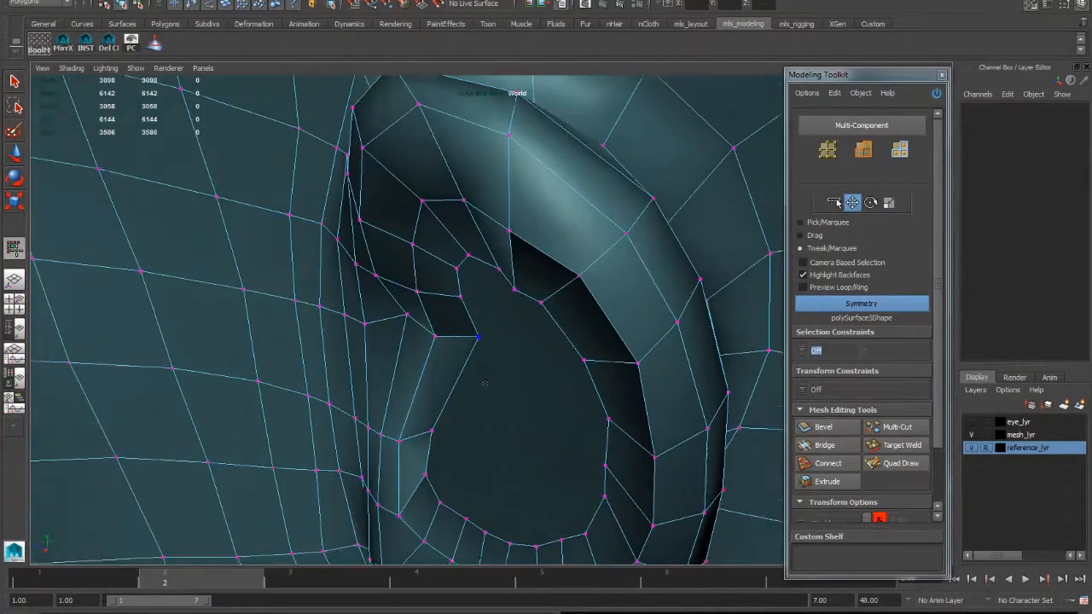
key(q)
click(478, 336)
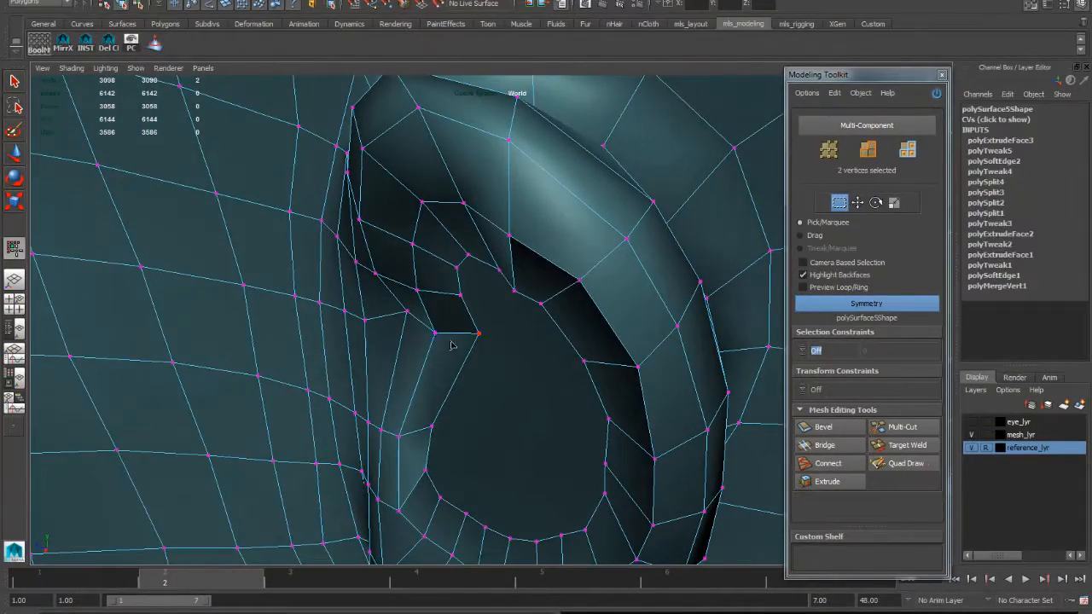
click(857, 202)
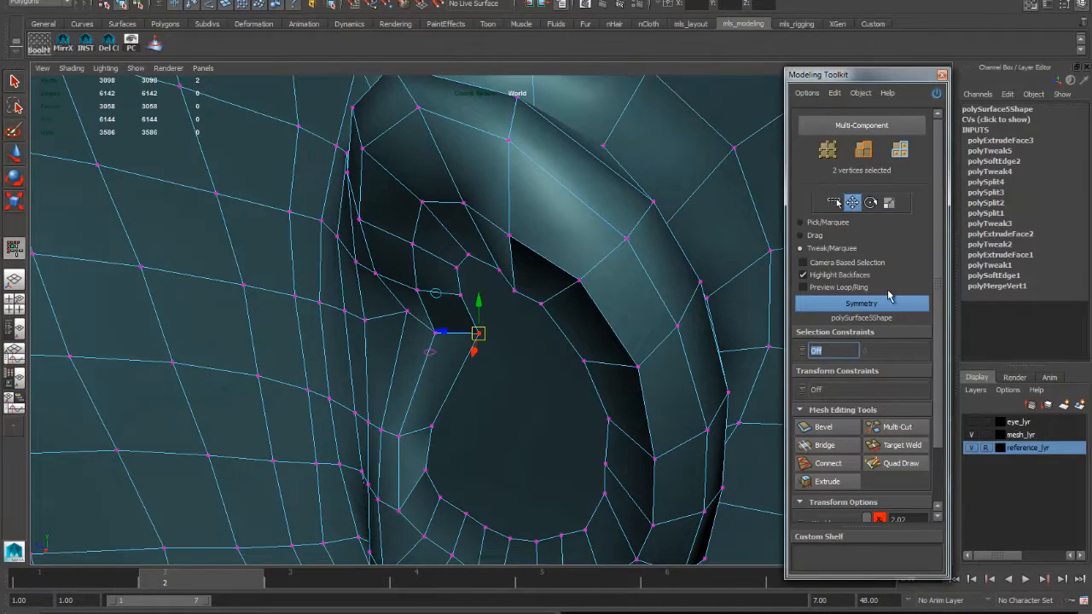
drag(938, 330, 937, 392)
click(877, 455)
alt+drag(476, 369, 510, 344)
middle_drag(513, 368, 483, 378)
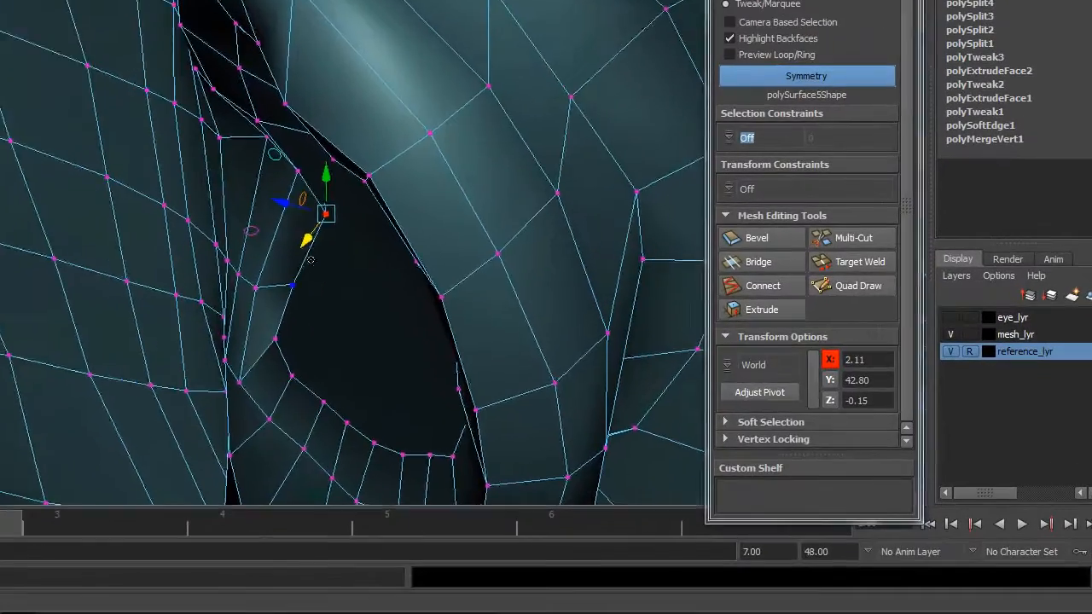
Reposition the inner loop vertices below the tragus and along the lower ear to smooth the recess
alt+drag(483, 377, 429, 369)
mouse_move(297, 358)
alt+mouse_down()
mouse_move(374, 347)
mouse_move(289, 353)
alt+mouse_up()
key(ctrl+z)
mouse_move(215, 306)
mouse_down()
mouse_move(84, 338)
mouse_move(223, 294)
mouse_up()
drag(243, 223, 283, 343)
drag(310, 385, 304, 385)
drag(283, 344, 290, 342)
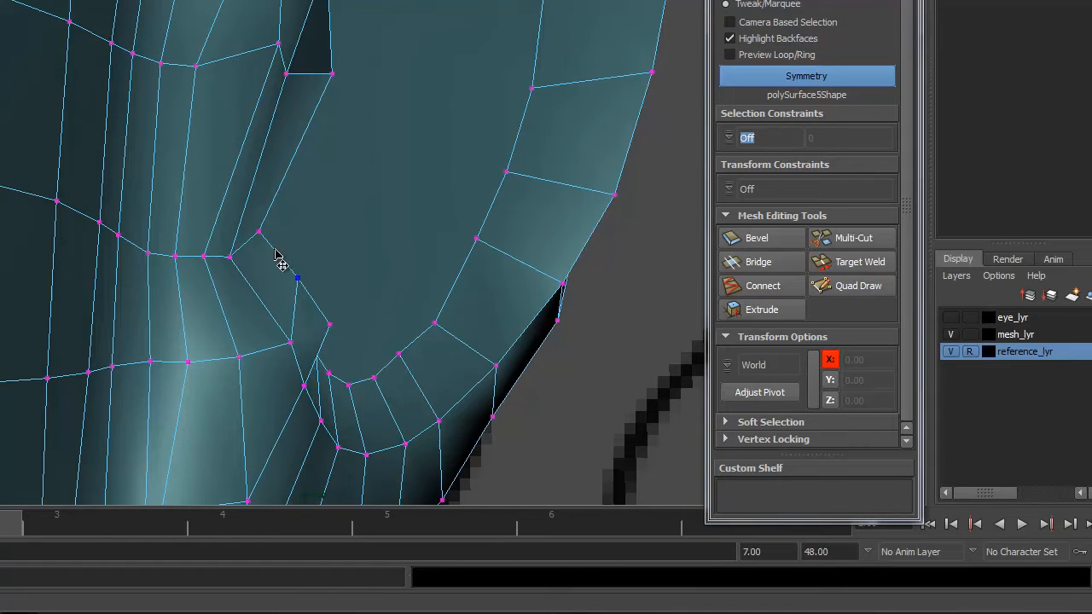
drag(230, 257, 342, 349)
drag(400, 328, 451, 380)
drag(496, 375, 491, 383)
alt+drag(483, 379, 392, 227)
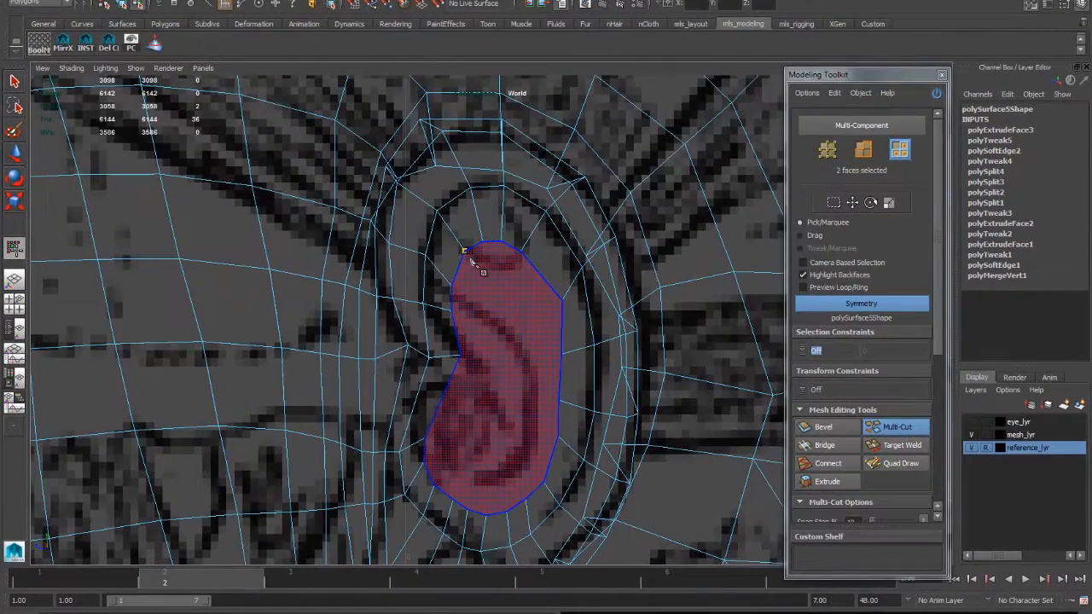
Cut two diagonal edges across the large inner ear face, from the two upper front vertices to the back rim vertices
click(562, 303)
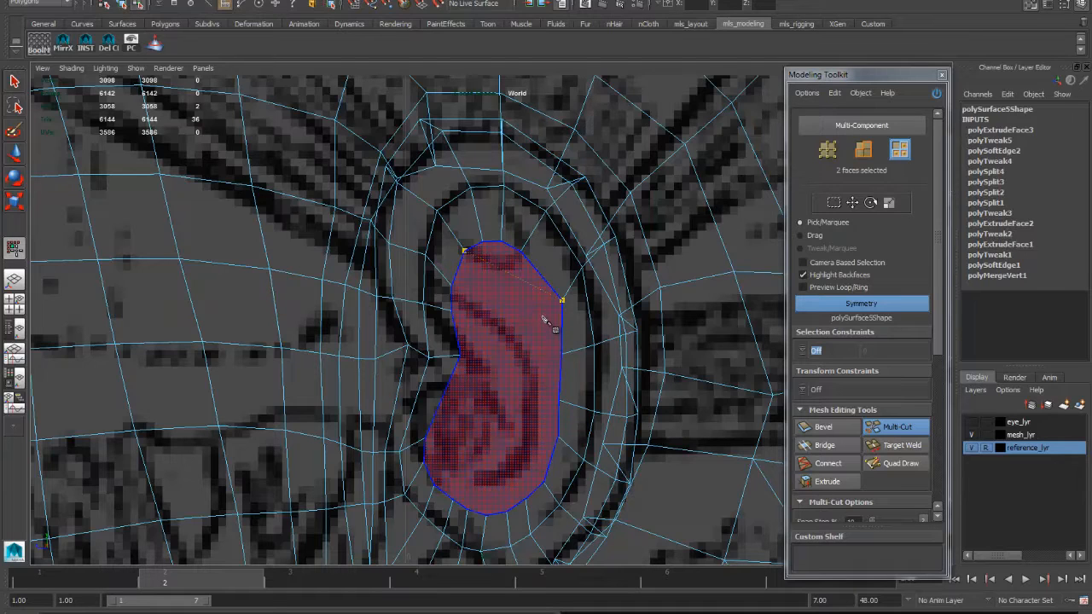
key(Return)
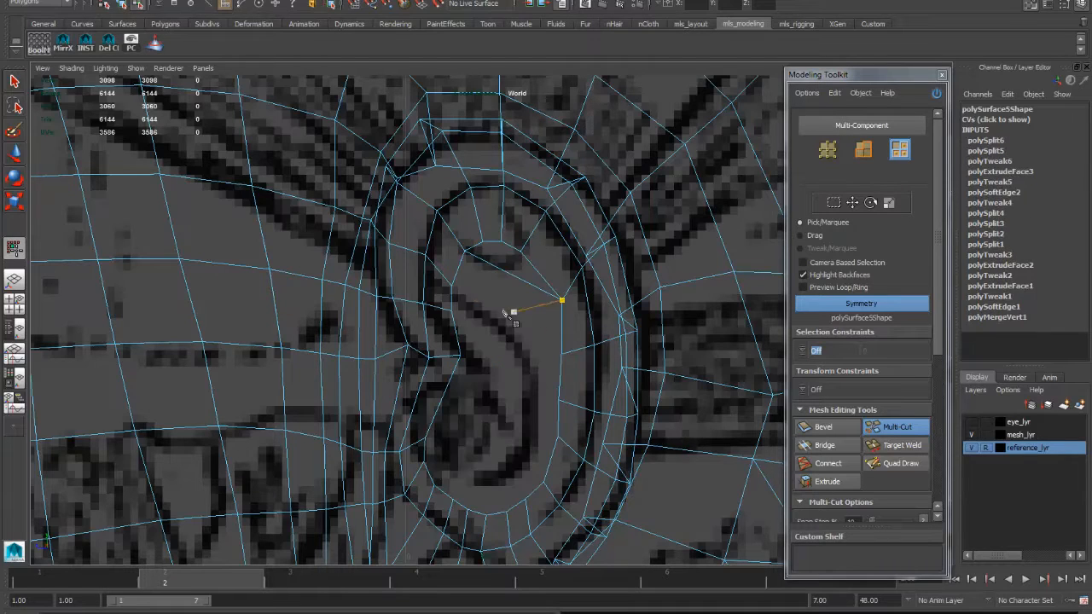
click(452, 288)
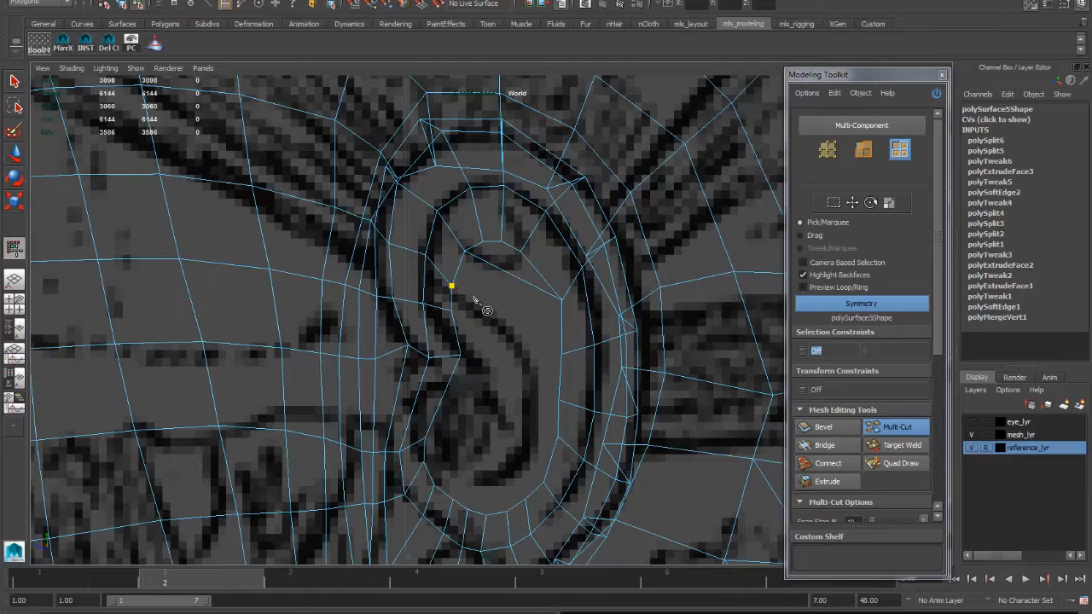
click(563, 358)
key(w)
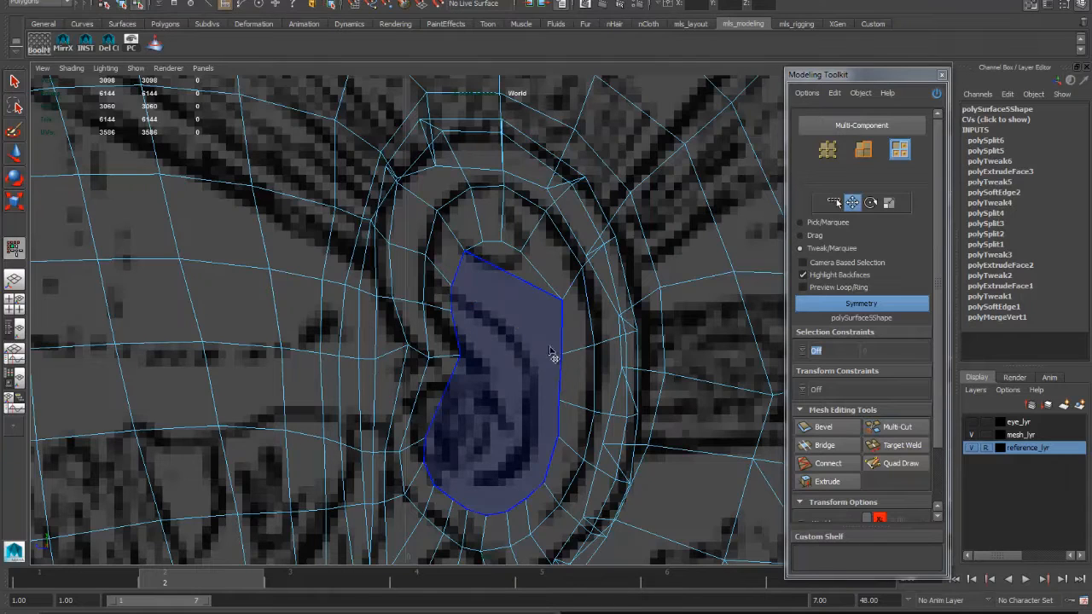
key(y)
click(452, 288)
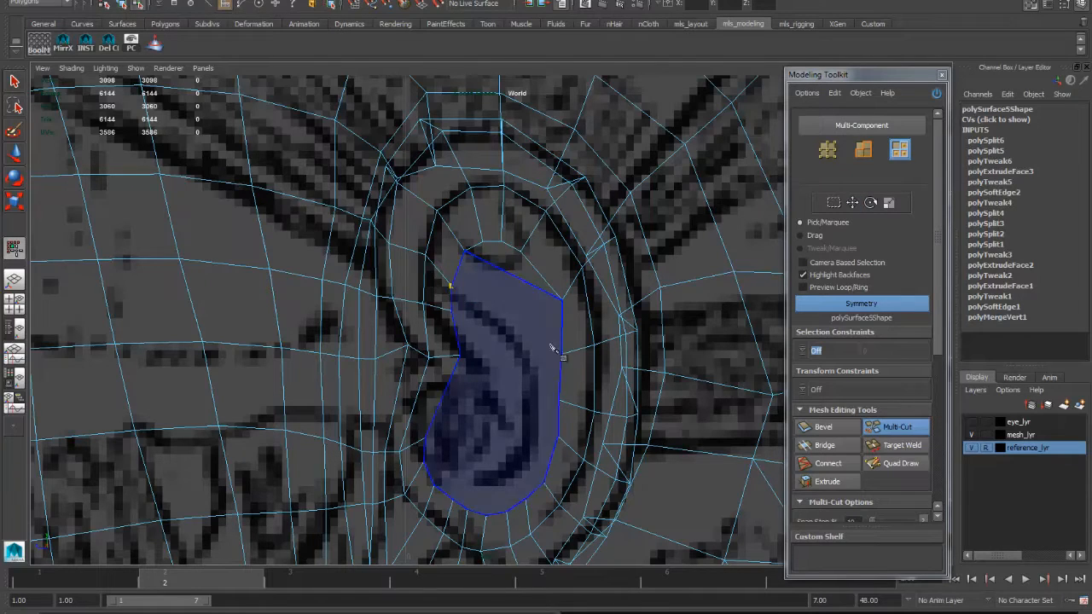
click(563, 356)
right_click(564, 357)
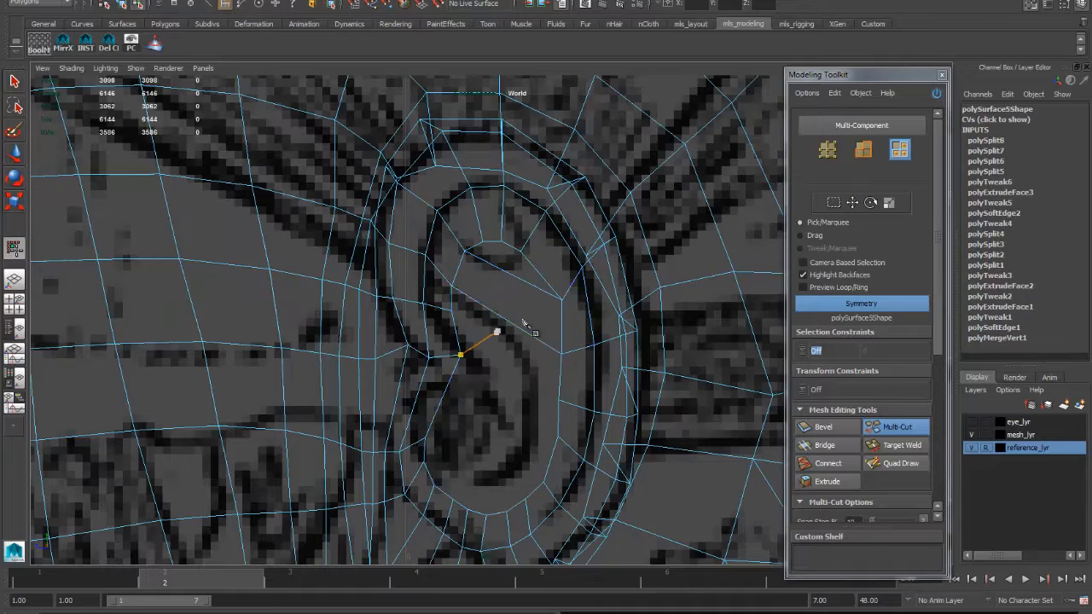
click(562, 300)
alt+middle_drag(537, 321, 571, 313)
scroll(568, 292, up, 1)
click(623, 335)
click(881, 427)
drag(582, 395, 559, 358)
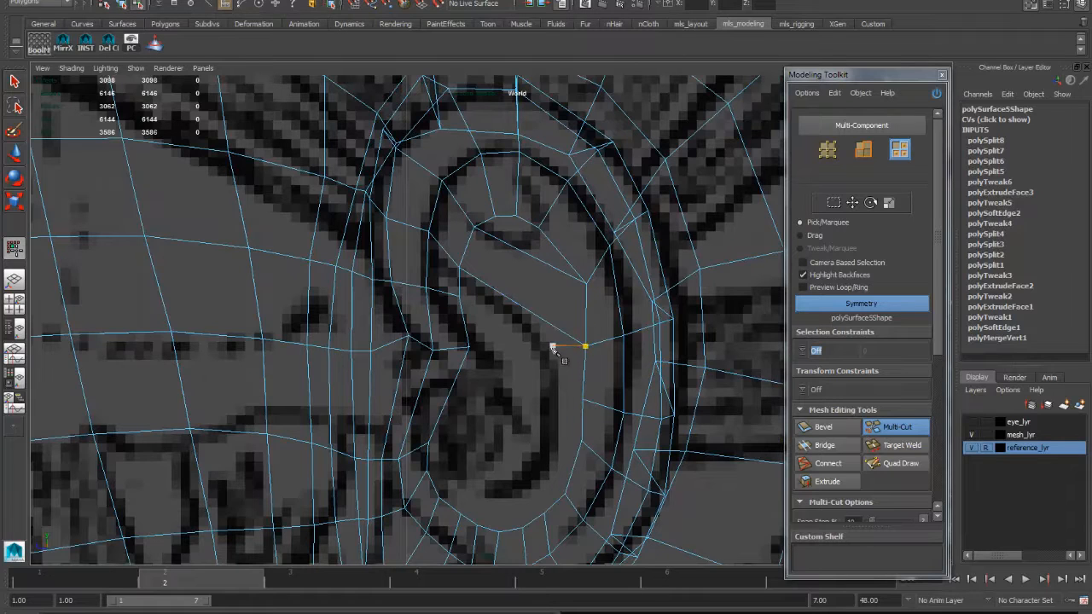
key(Escape)
click(459, 297)
key(Escape)
click(469, 348)
Consult the ear photos on the Pinterest Anatomy board and cut a diagonal edge from the vertex above the tragus to the back rim
key(alt+Tab)
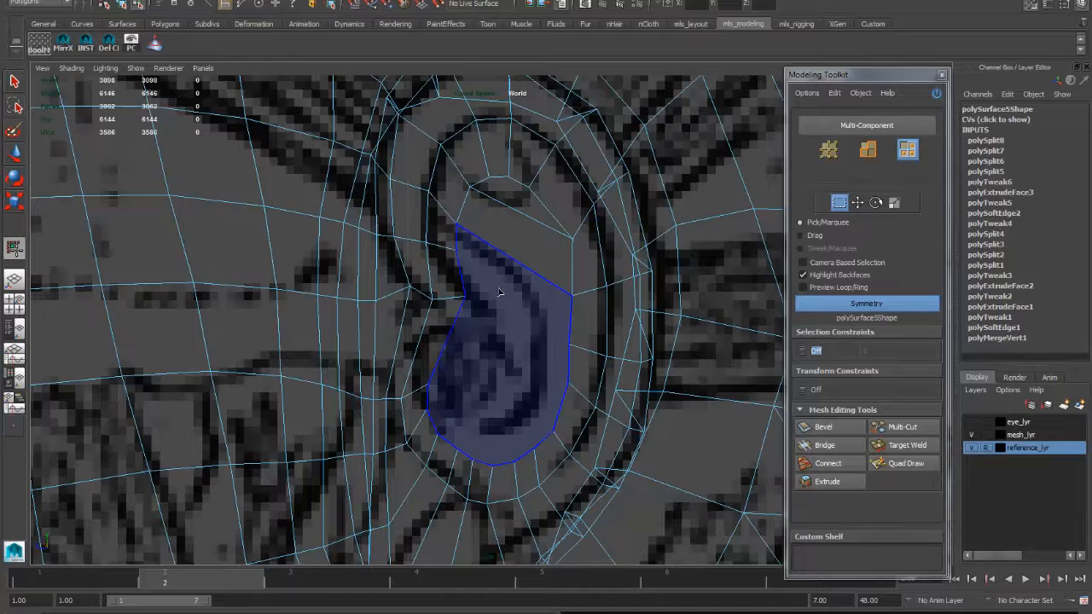
key(g)
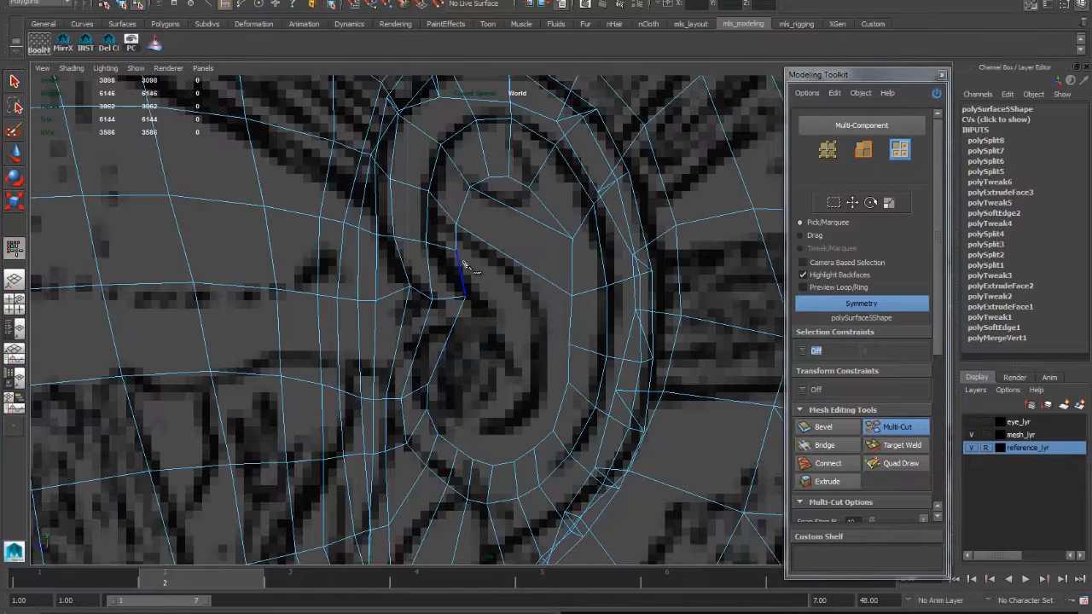
click(465, 296)
key(alt+Tab)
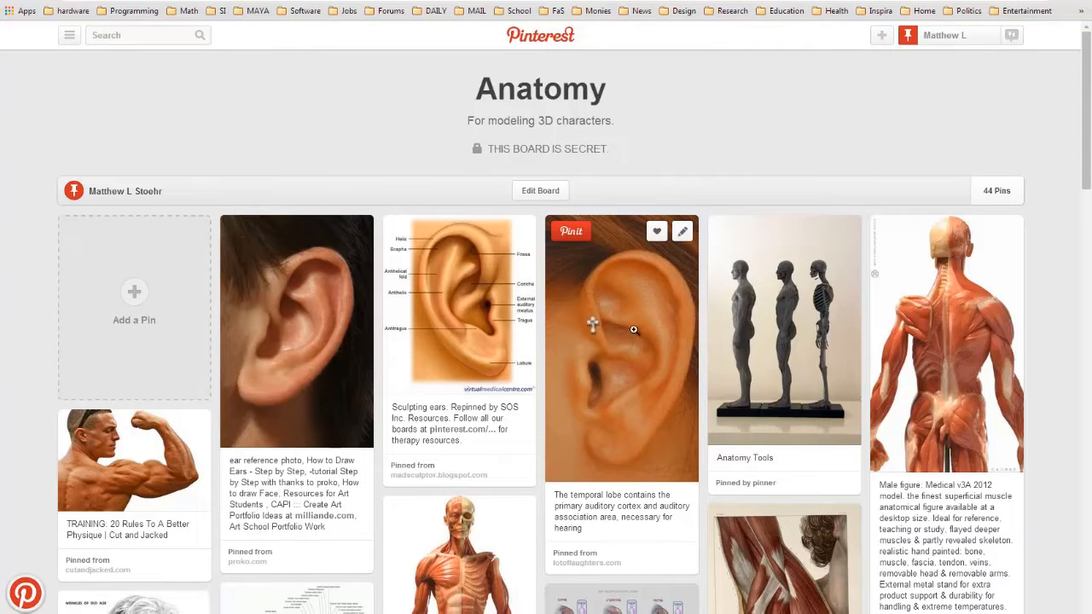
key(alt+Tab)
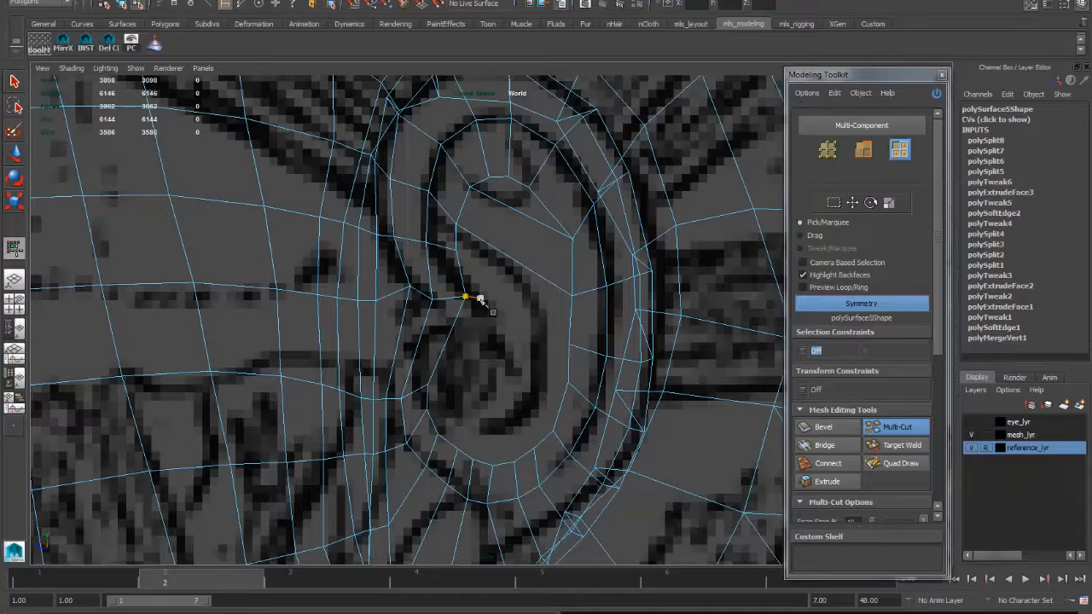
click(465, 297)
key(q)
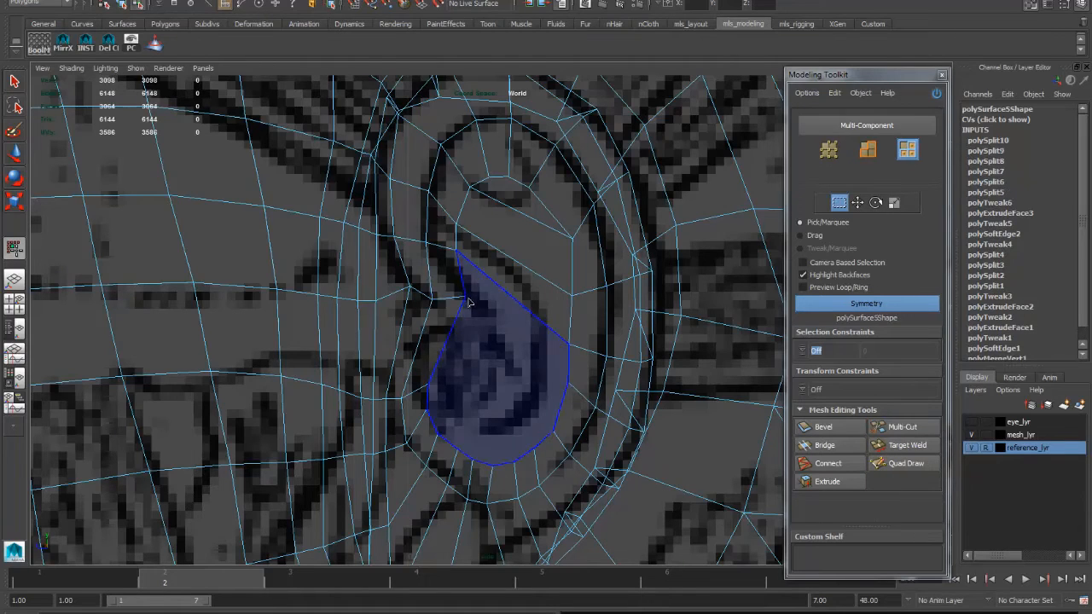
Cut another diagonal edge from the tragus tip vertex to the next lower vertex on the back rim
key(y)
click(467, 298)
click(570, 384)
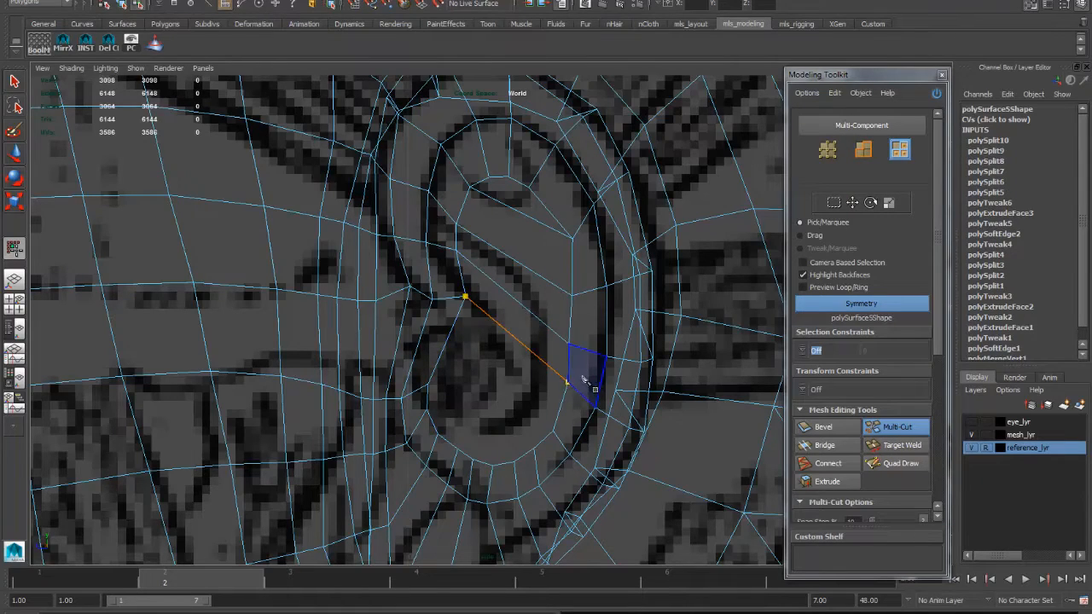
right_click(580, 375)
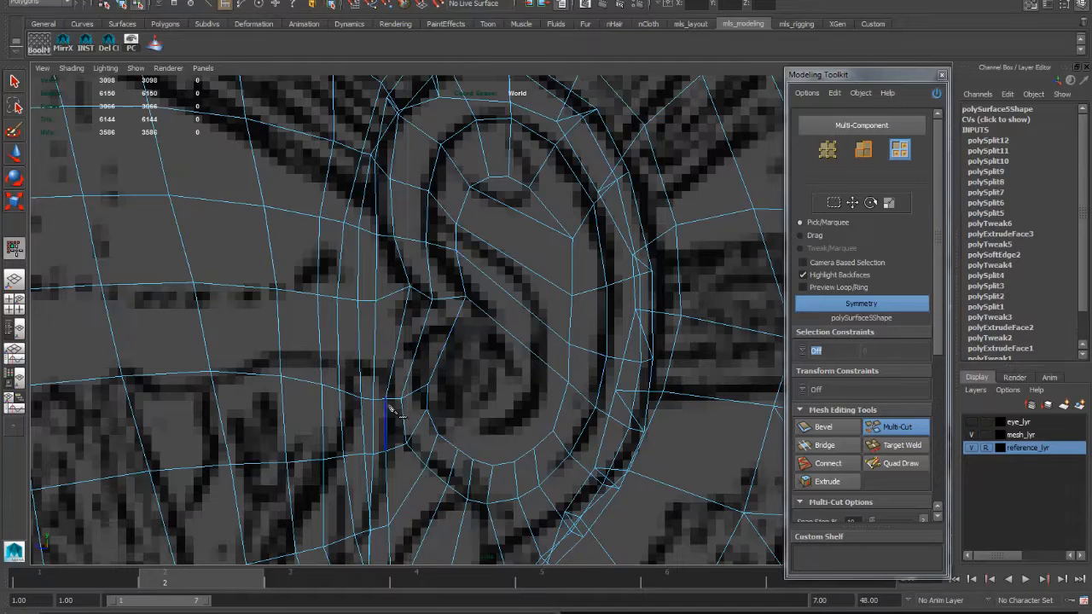
click(488, 177)
key(ctrl+z)
key(ctrl+z)
click(489, 178)
key(w)
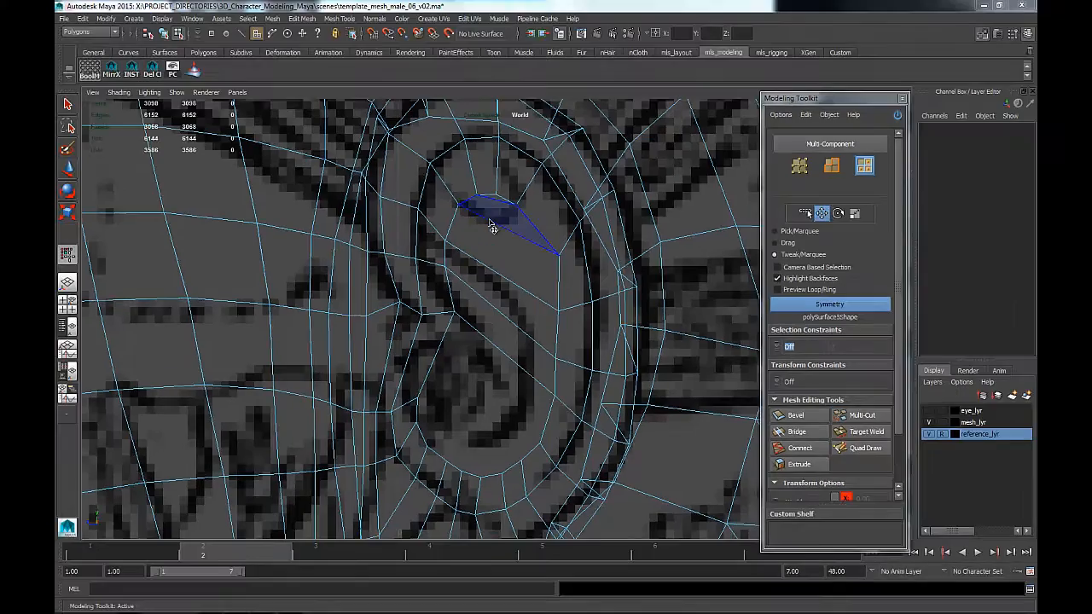
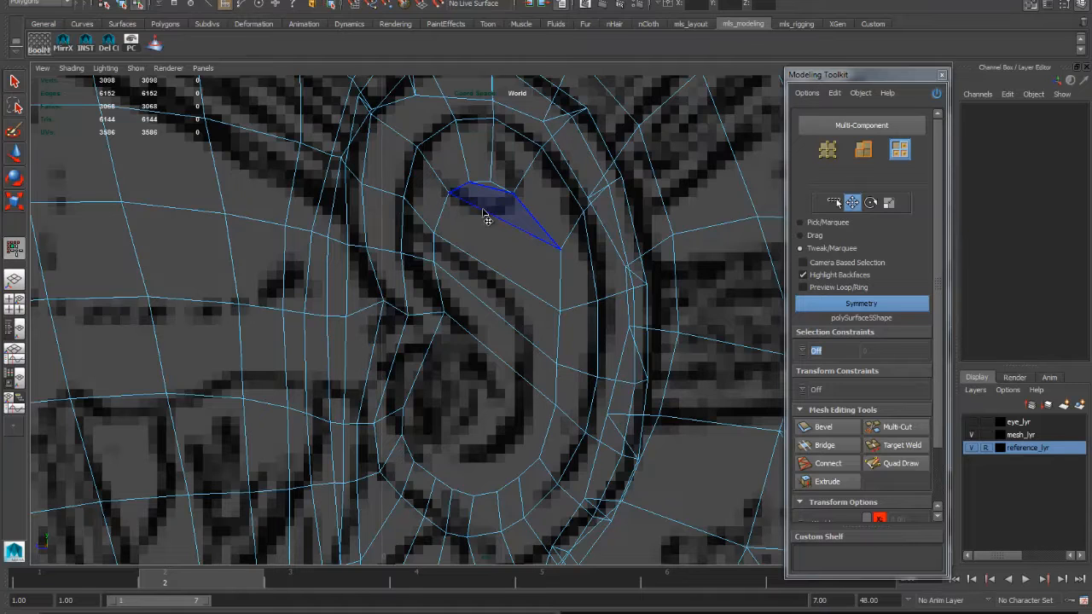
alt+middle_drag(482, 210, 508, 180)
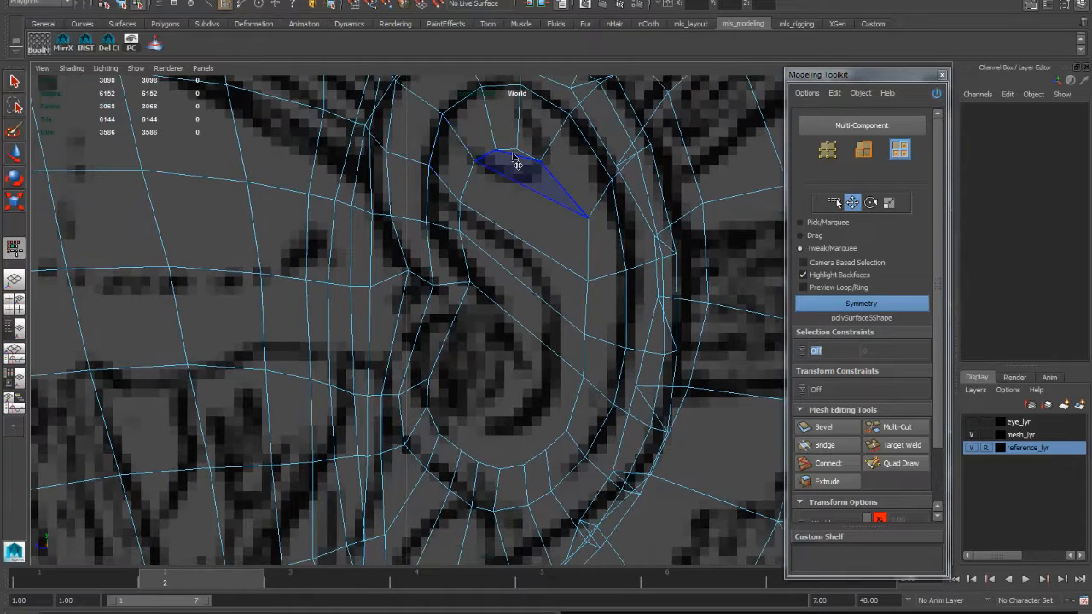
alt+right_drag(514, 181, 555, 227)
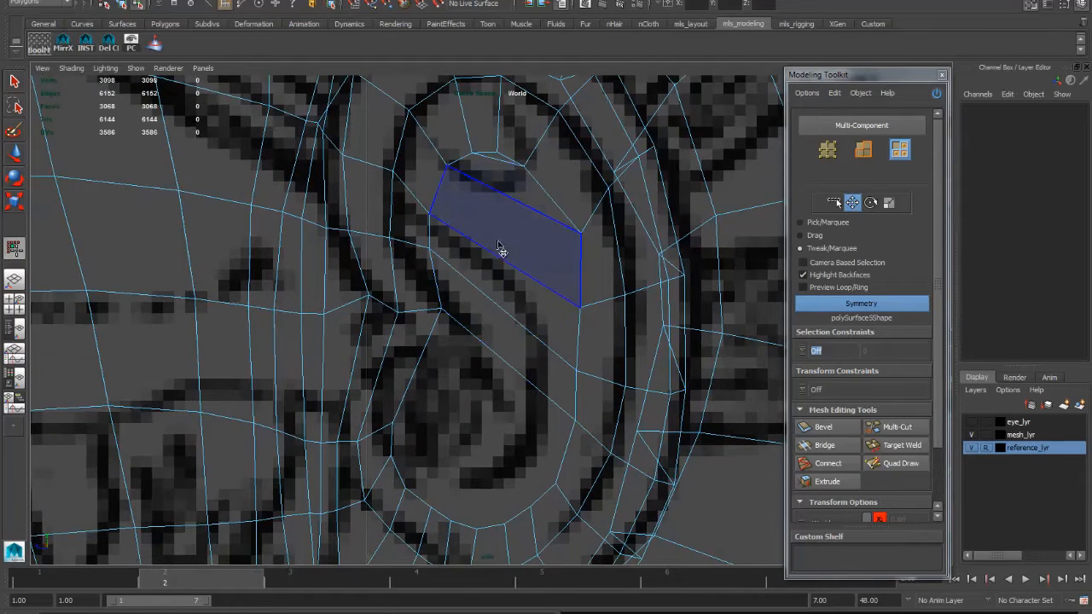
click(504, 168)
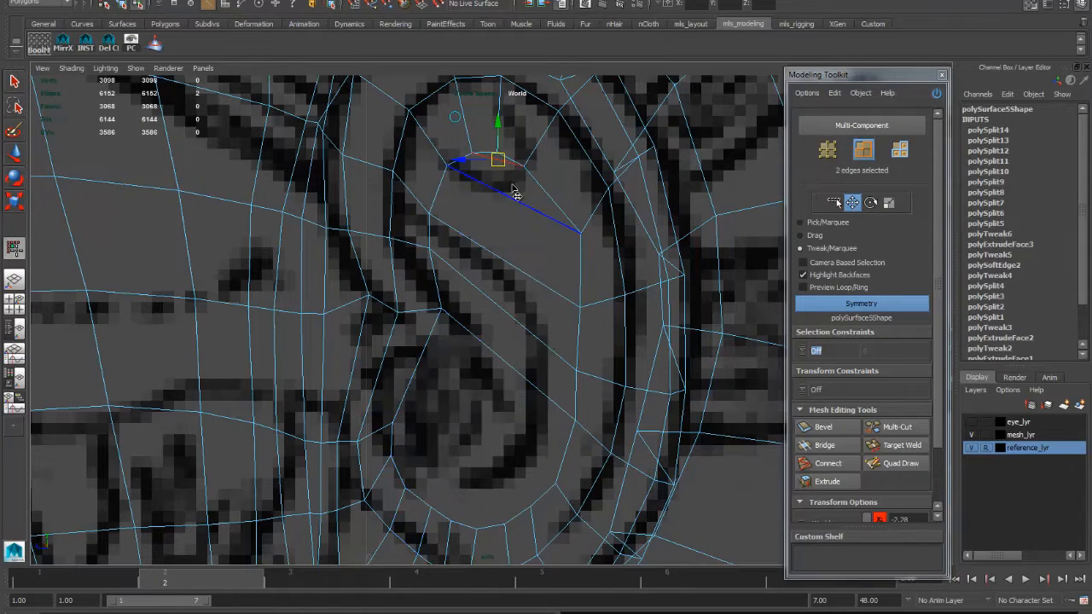
key(Delete)
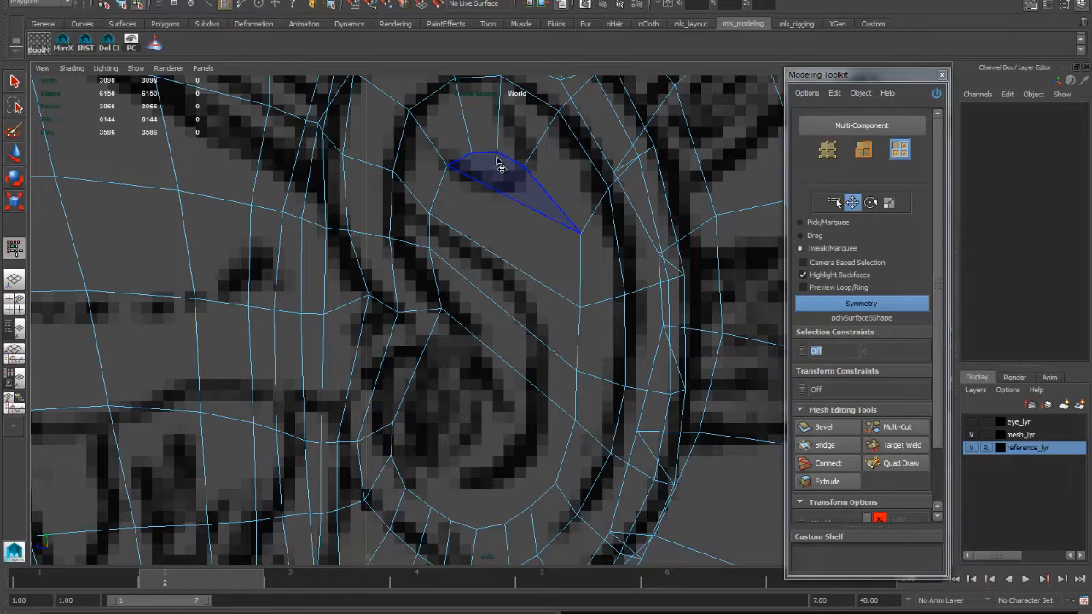
Cut an edge path with Multi-Cut from the upper inner loop vertex down across the diagonal edges to the inner loop's lower front vertex
key(ctrl+shift+x)
click(498, 154)
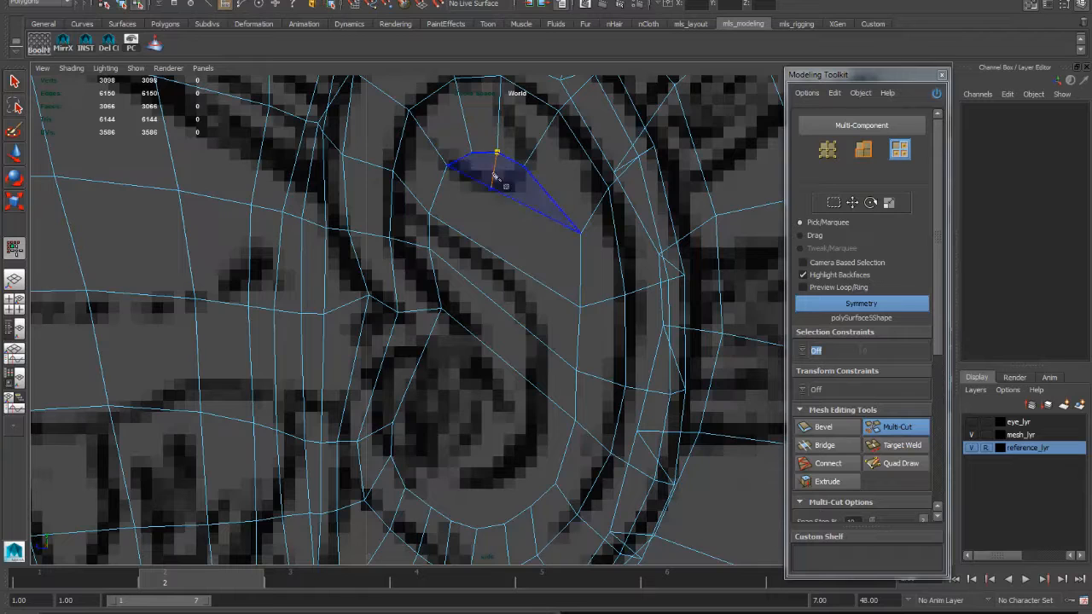
click(491, 187)
click(474, 243)
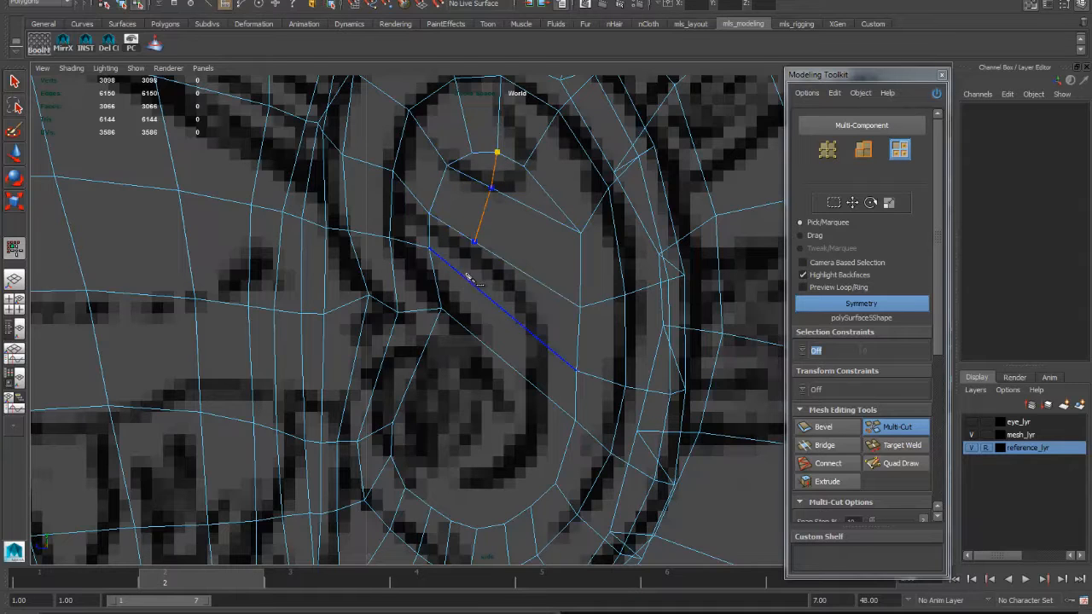
click(466, 278)
alt+middle_drag(467, 333, 522, 288)
alt+middle_drag(493, 348, 502, 316)
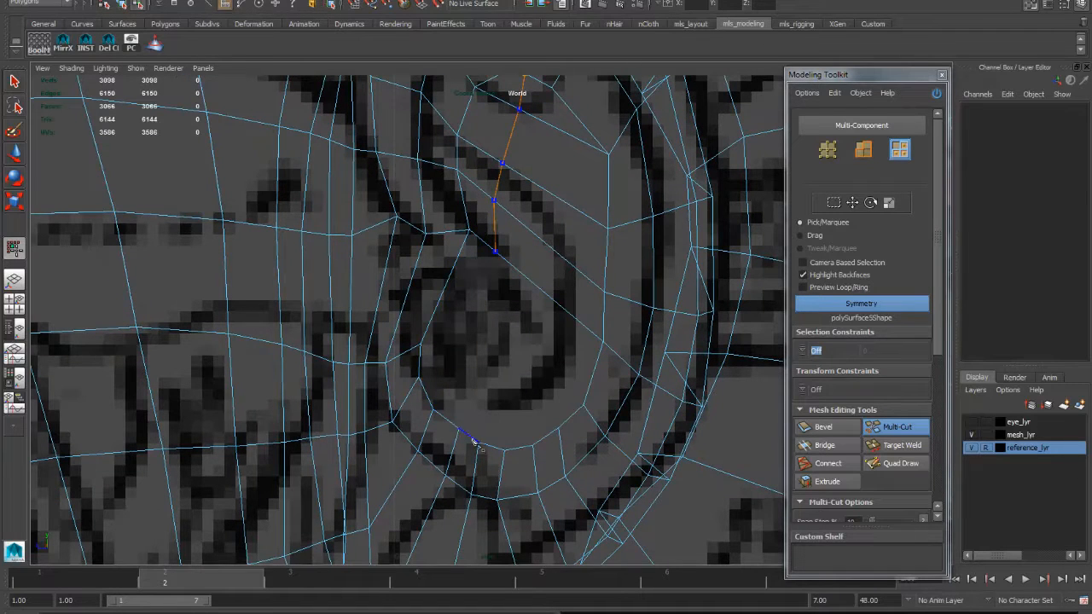
alt+middle_drag(487, 365, 487, 392)
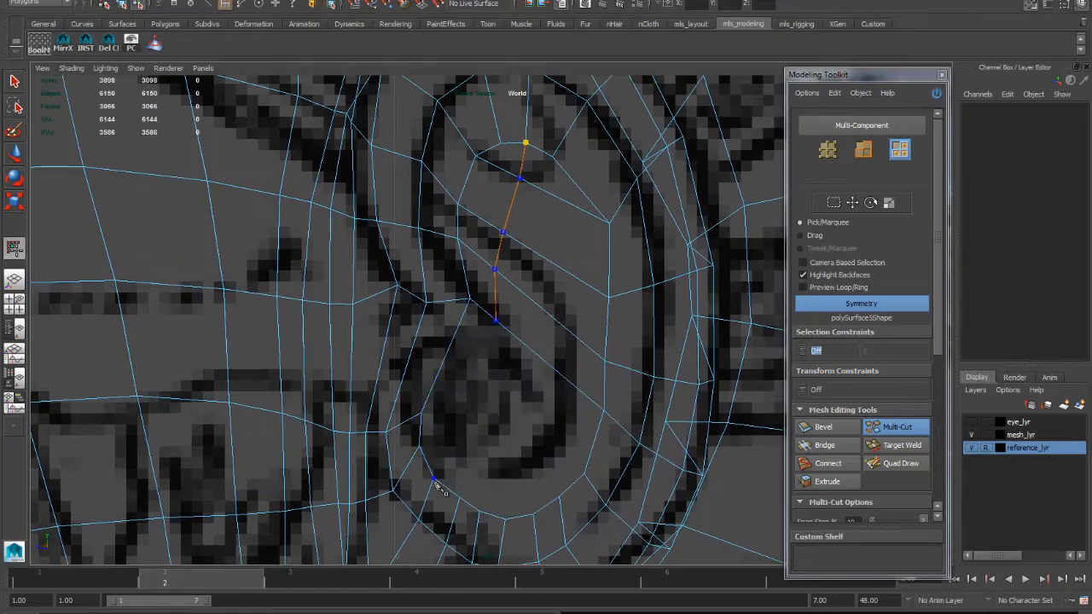
click(421, 446)
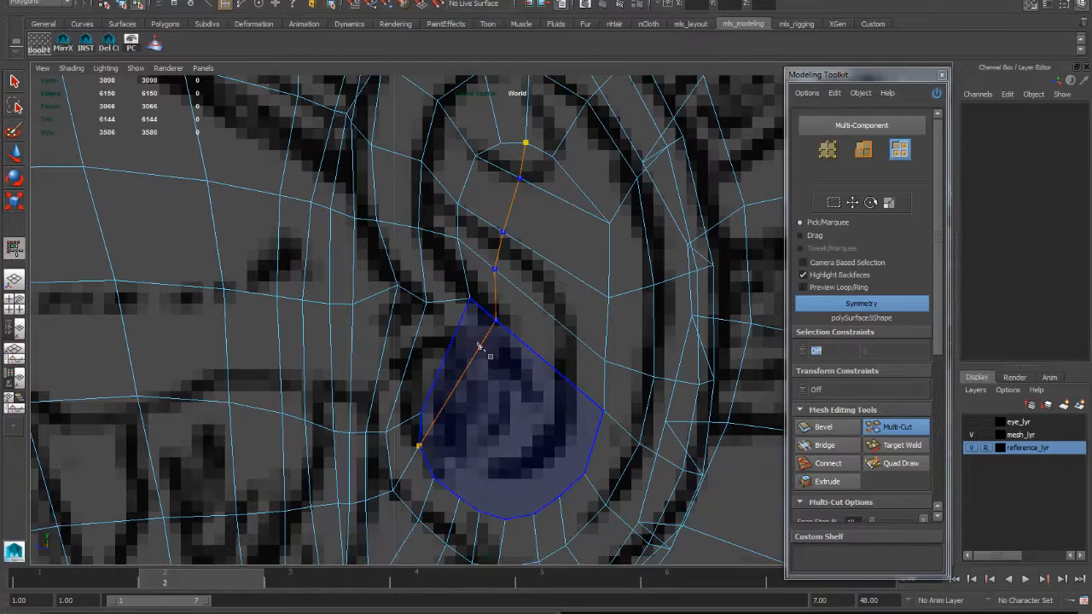
right_click(456, 403)
alt+drag(520, 350, 529, 327)
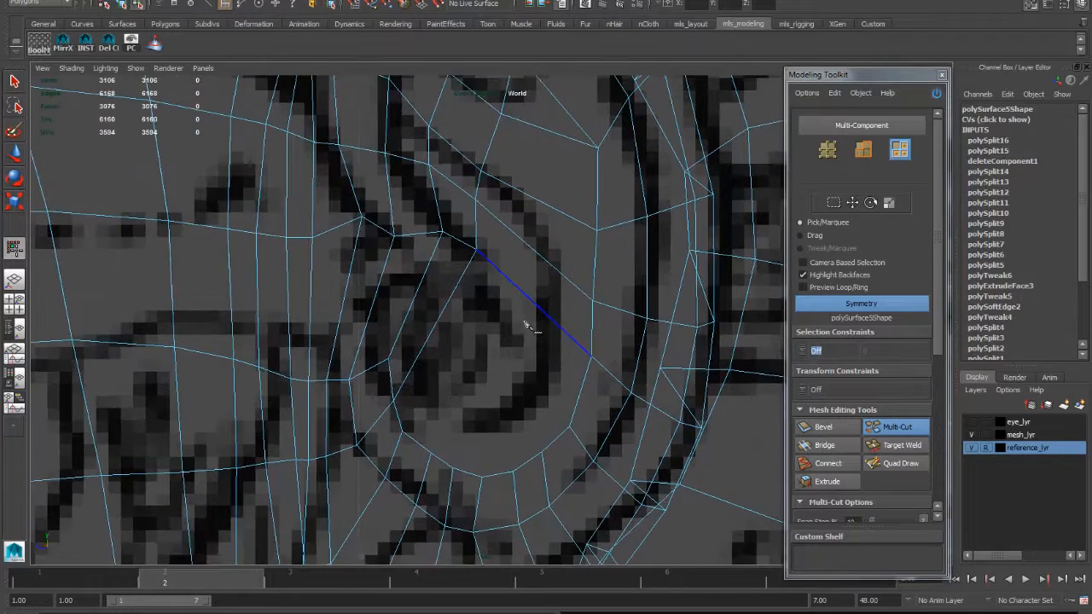
Cut a second, parallel edge path from the next upper inner loop vertex toward the back, down to the next lower front loop vertex
alt+middle_drag(528, 327, 522, 371)
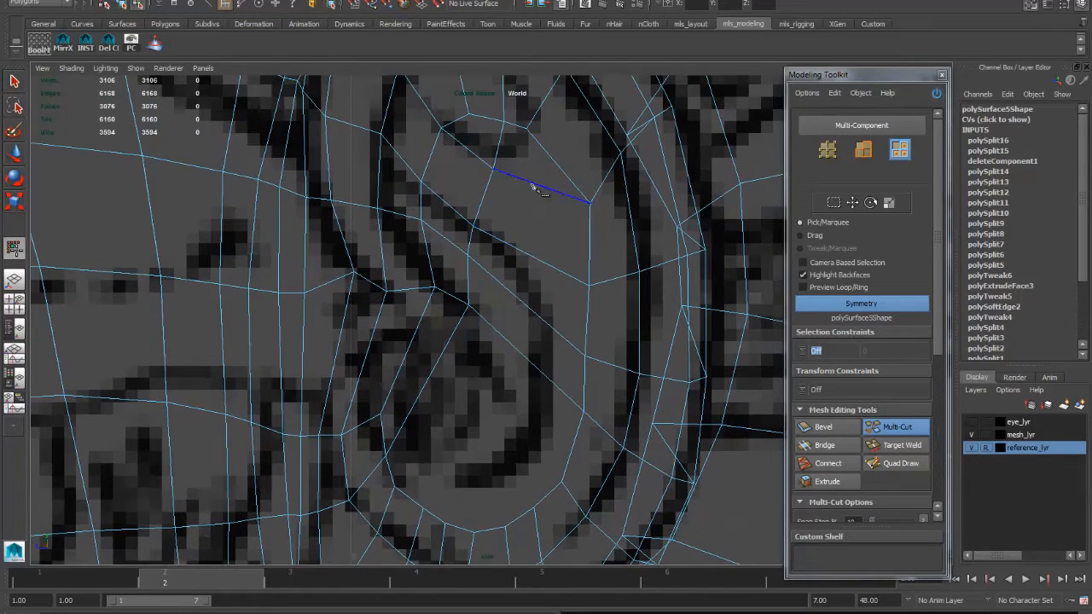
alt+middle_drag(548, 288, 529, 312)
click(508, 153)
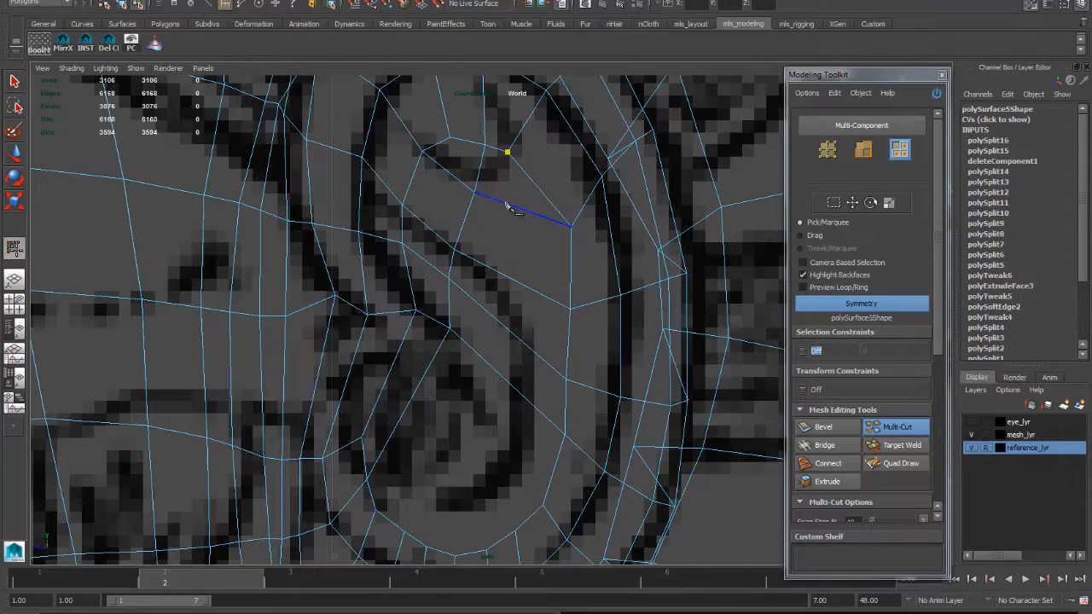
click(506, 204)
click(497, 273)
click(486, 310)
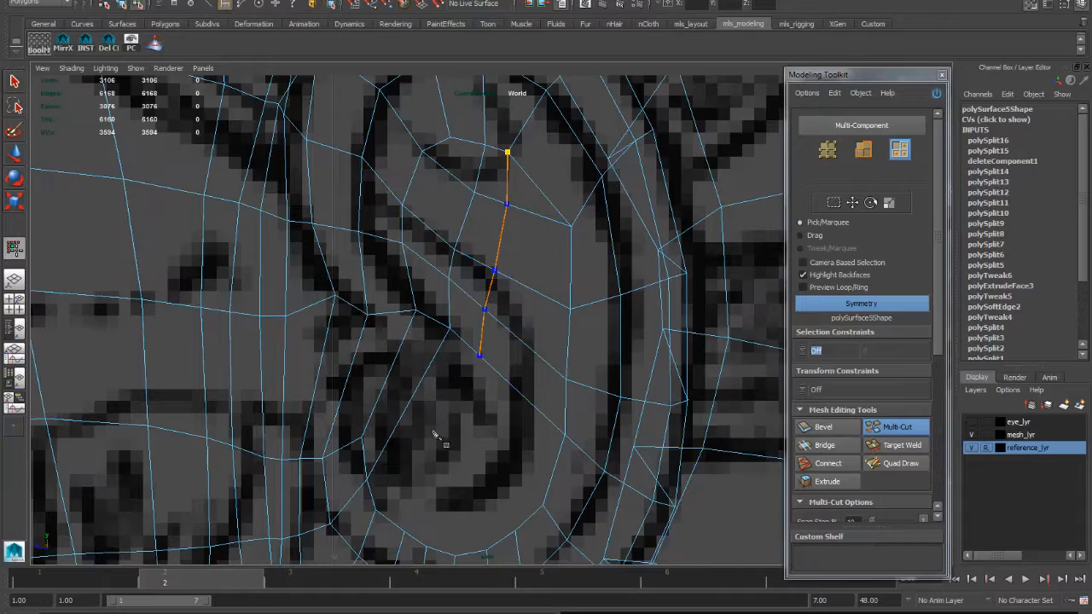
scroll(438, 394, down, 3)
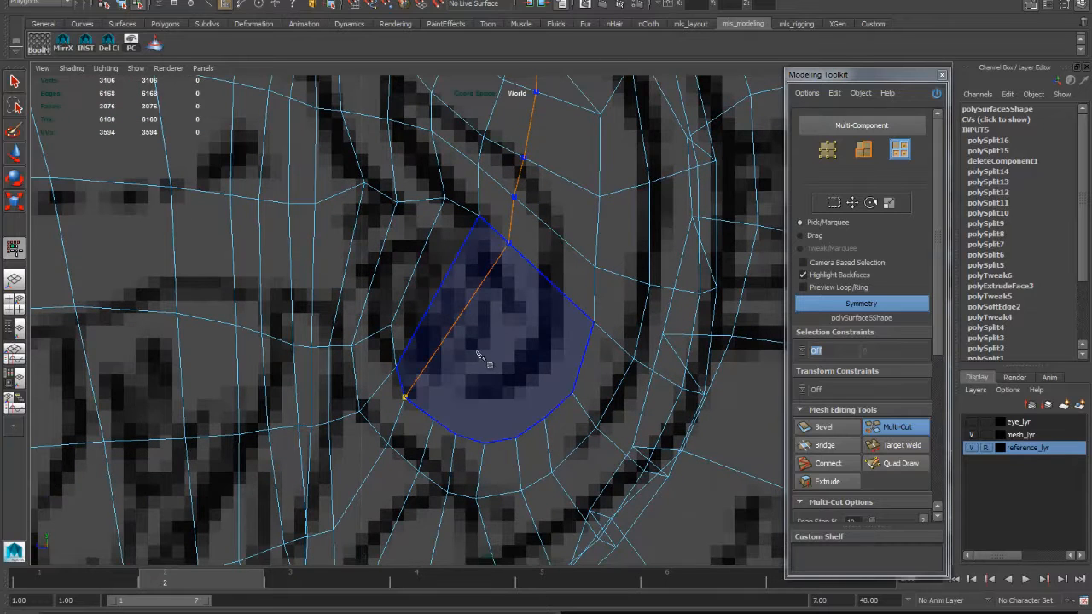
key(Return)
scroll(521, 341, up, 2)
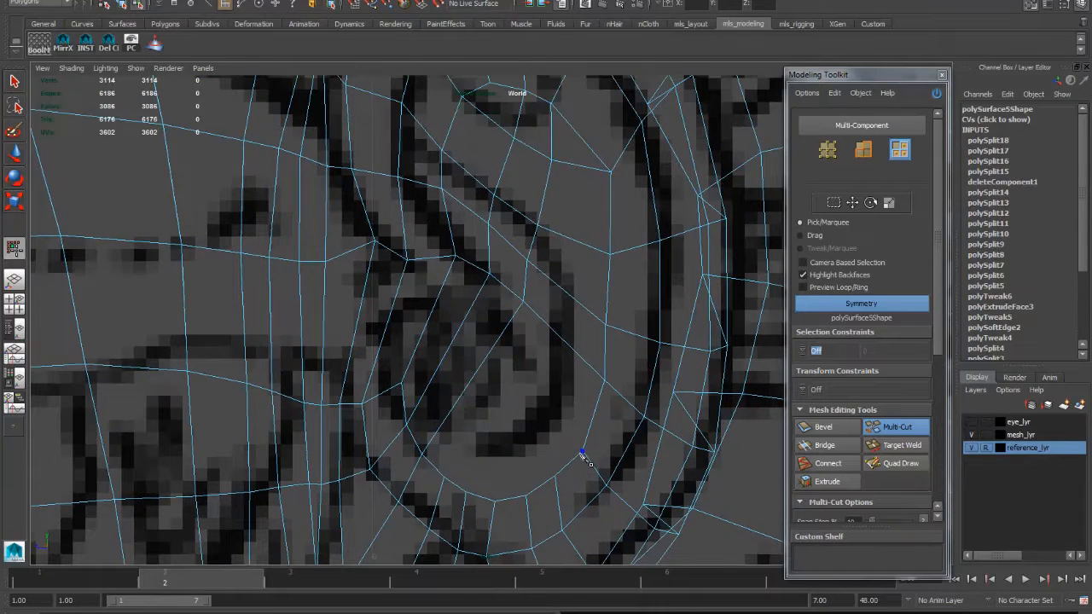
Cut an edge path across the ear canal area from the lower back inner loop vertex to the front vertex above the tragus
click(583, 450)
click(376, 243)
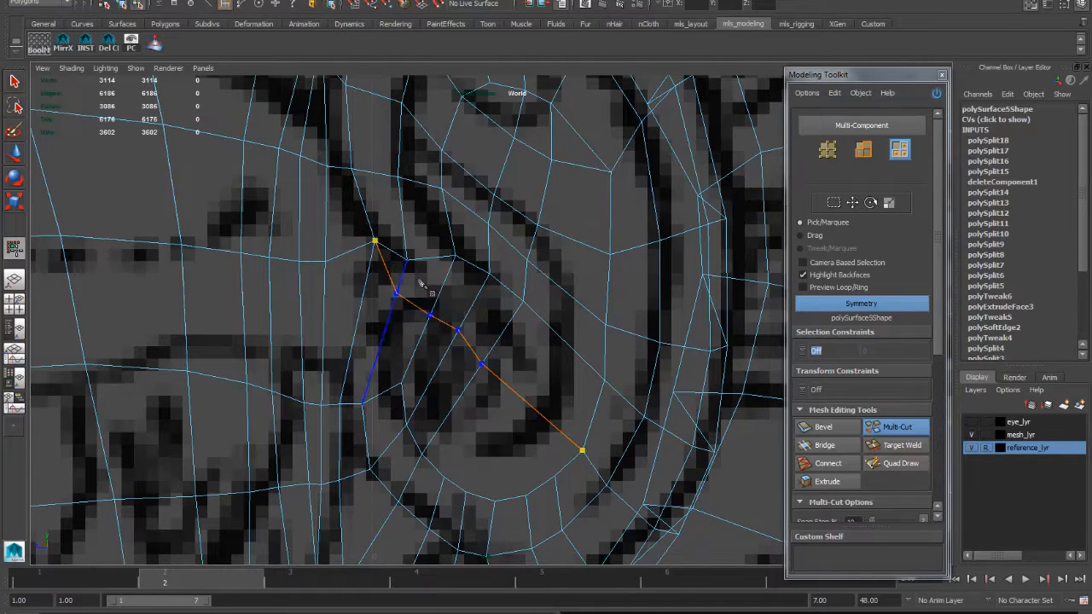
key(Return)
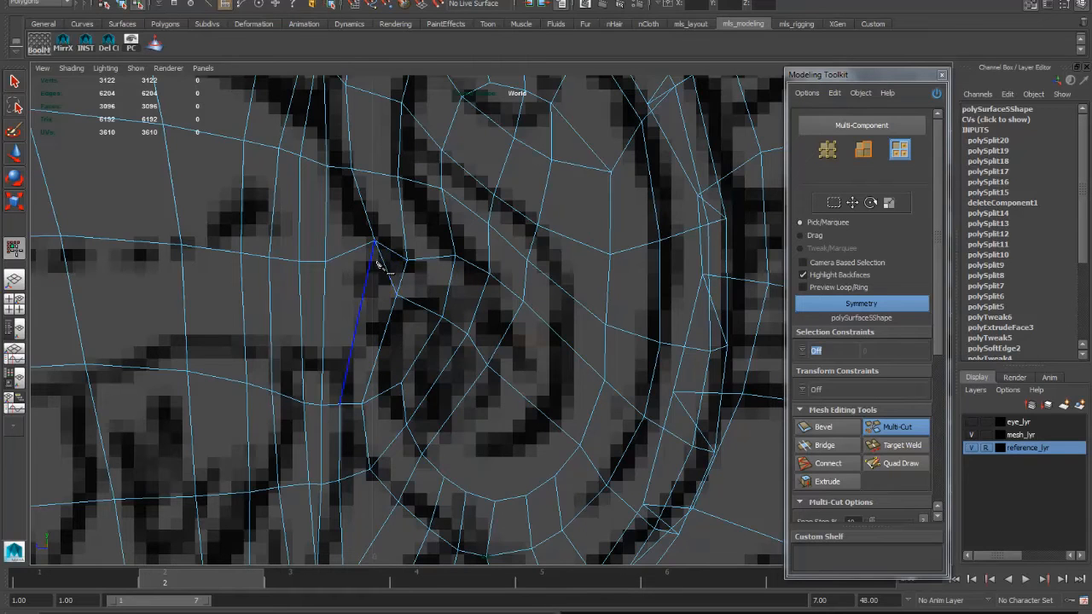
Cut another crossing edge path from the next lower back loop vertex through the ear canal strips to the face vertex in front of the tragus
click(487, 365)
alt+middle_drag(532, 409, 527, 373)
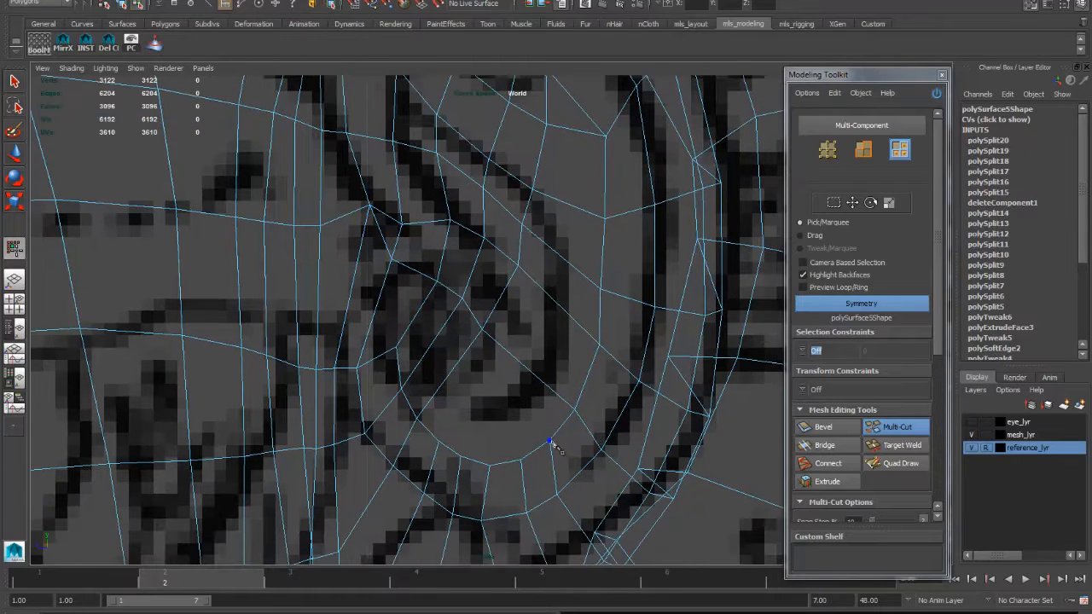
click(550, 442)
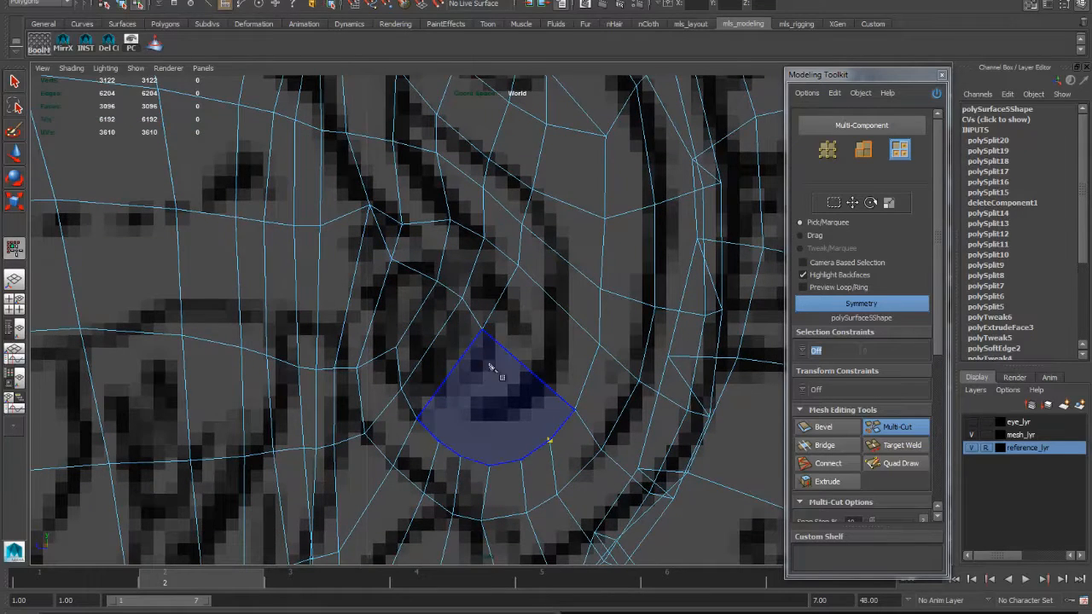
click(380, 297)
click(348, 305)
click(316, 369)
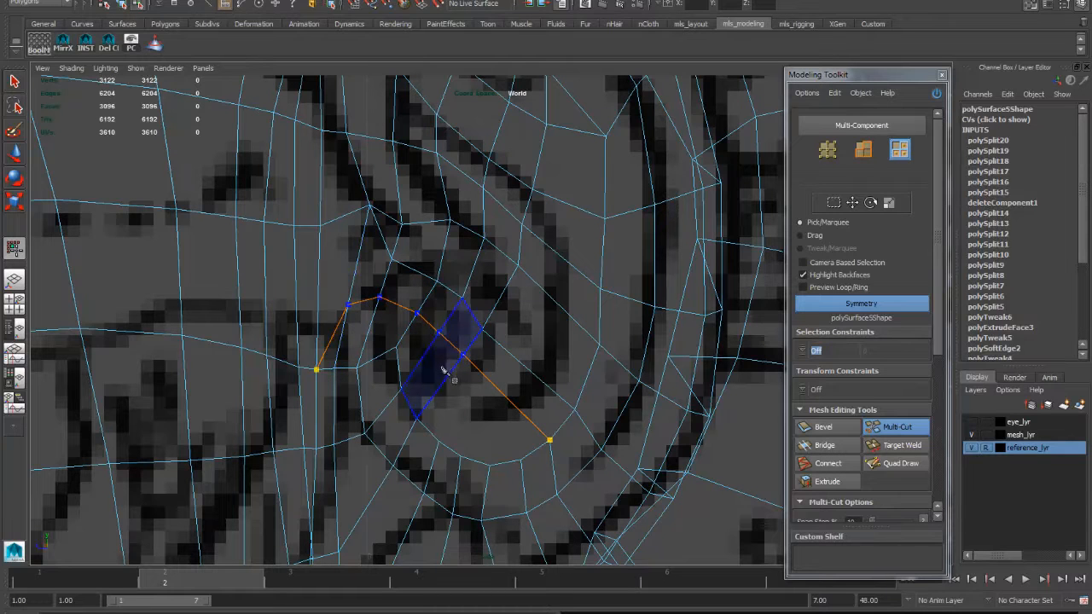
key(Return)
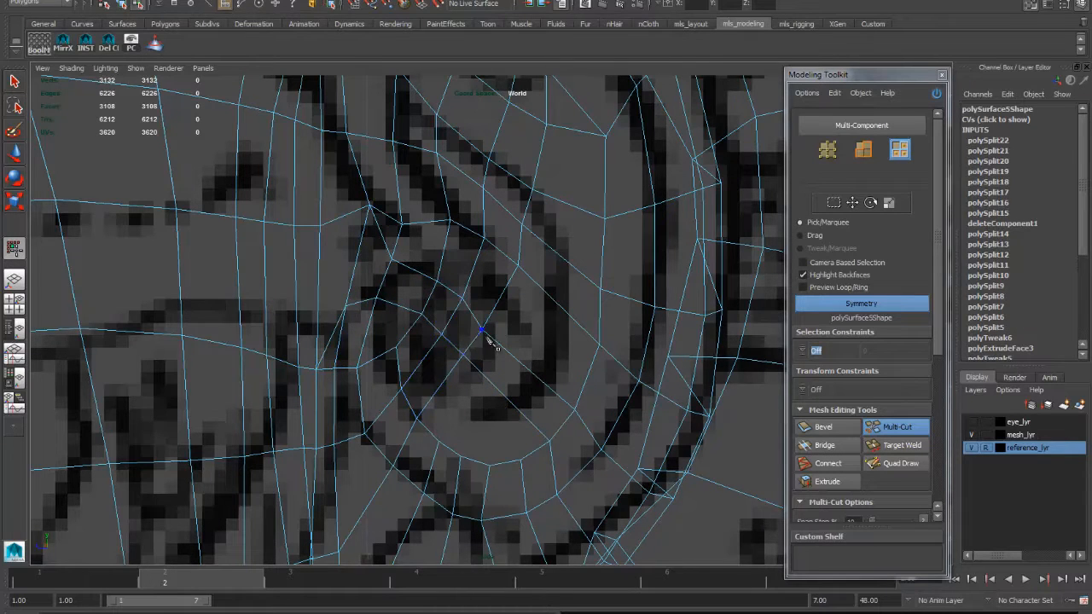
alt+middle_drag(486, 337, 524, 341)
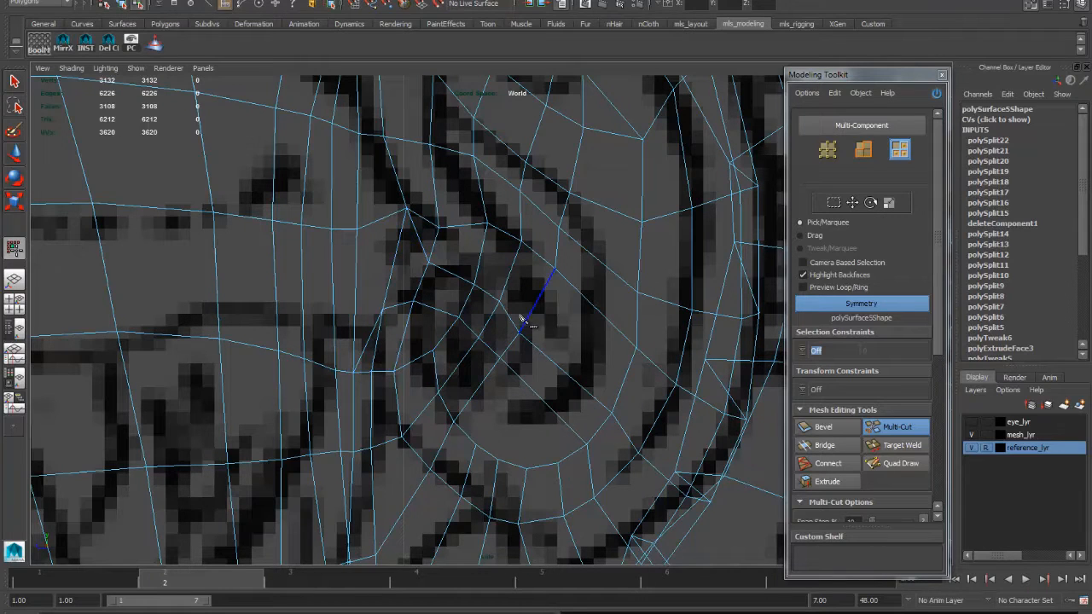
scroll(520, 322, down, 4)
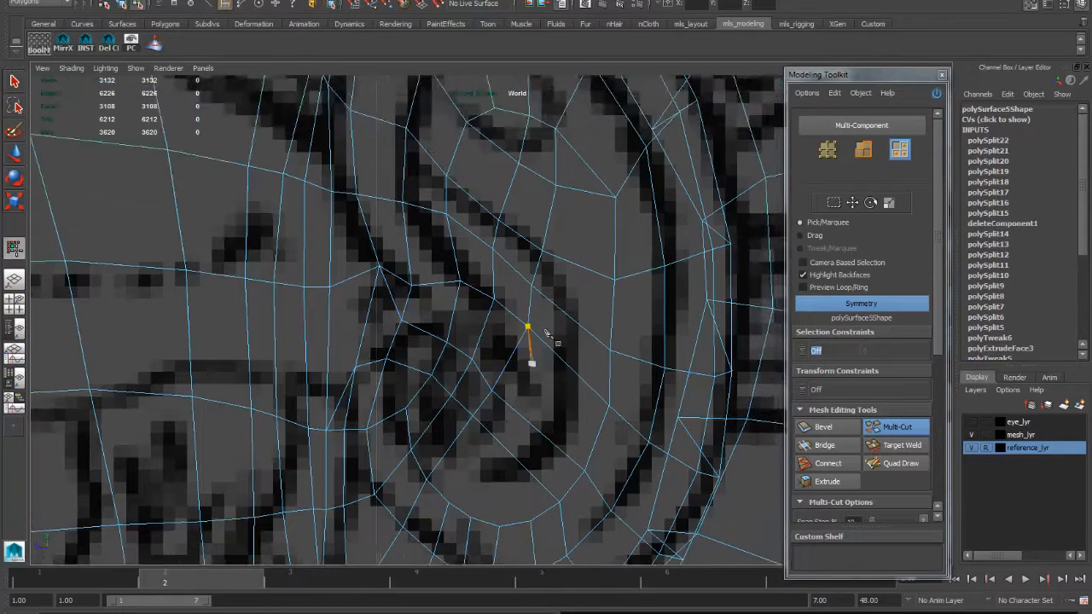
scroll(453, 324, up, 6)
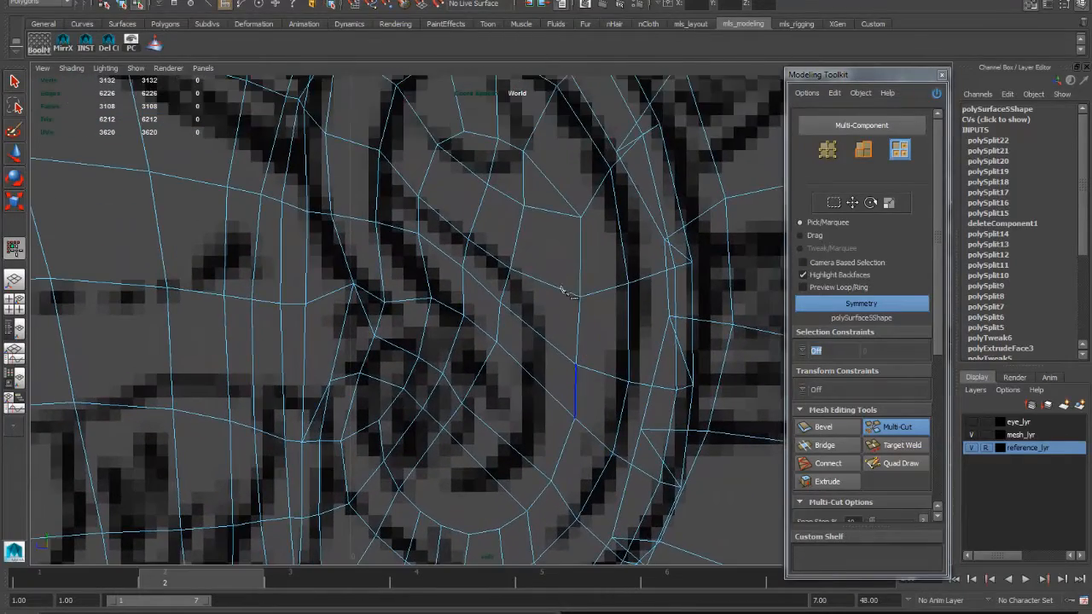
Cut a curved edge path from the inner loop's bottom vertex up along the drawn back fold, turning forward into the upper fold
alt+middle_drag(512, 351, 520, 263)
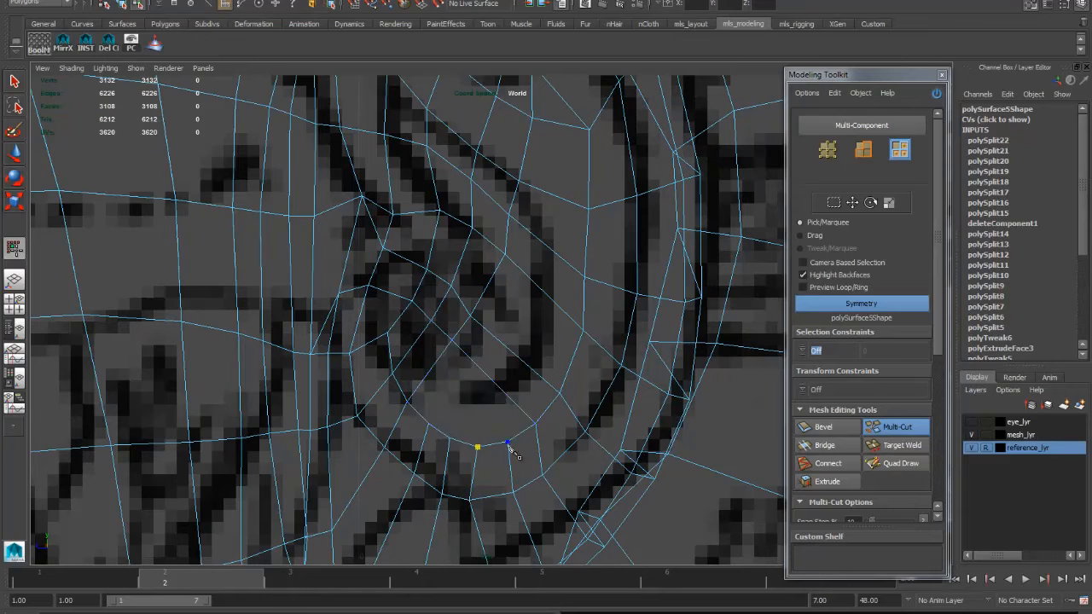
click(510, 399)
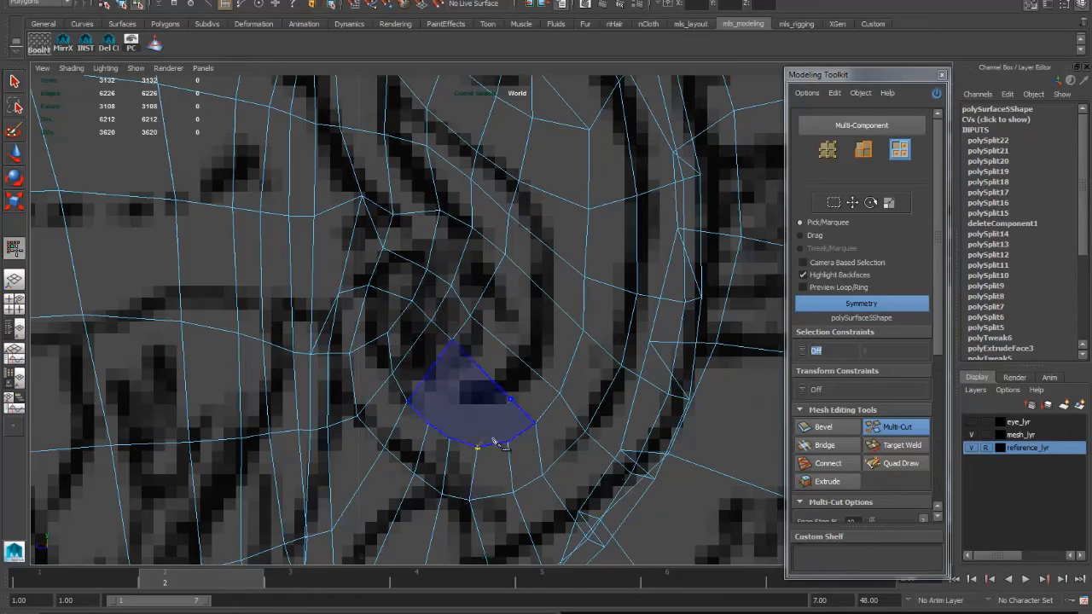
click(533, 369)
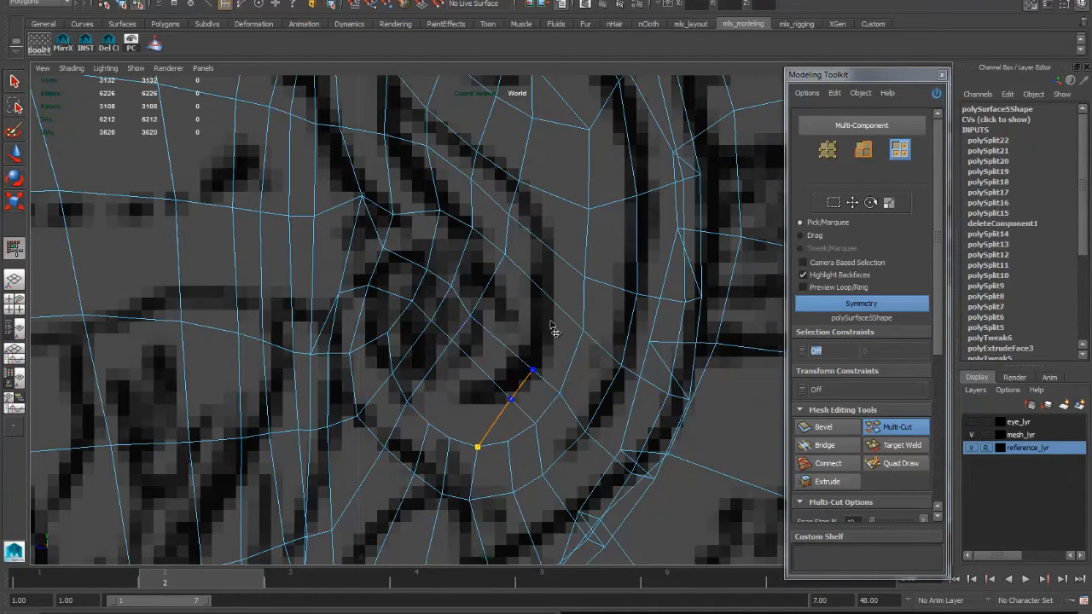
click(553, 301)
click(560, 257)
click(563, 198)
click(563, 126)
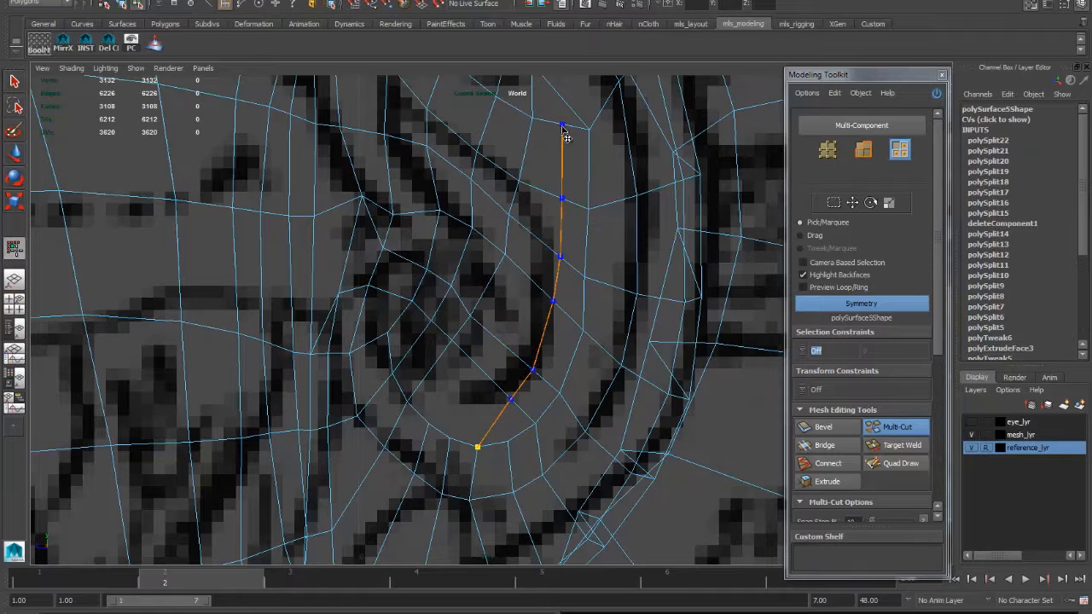
alt+middle_drag(551, 138, 563, 317)
click(543, 277)
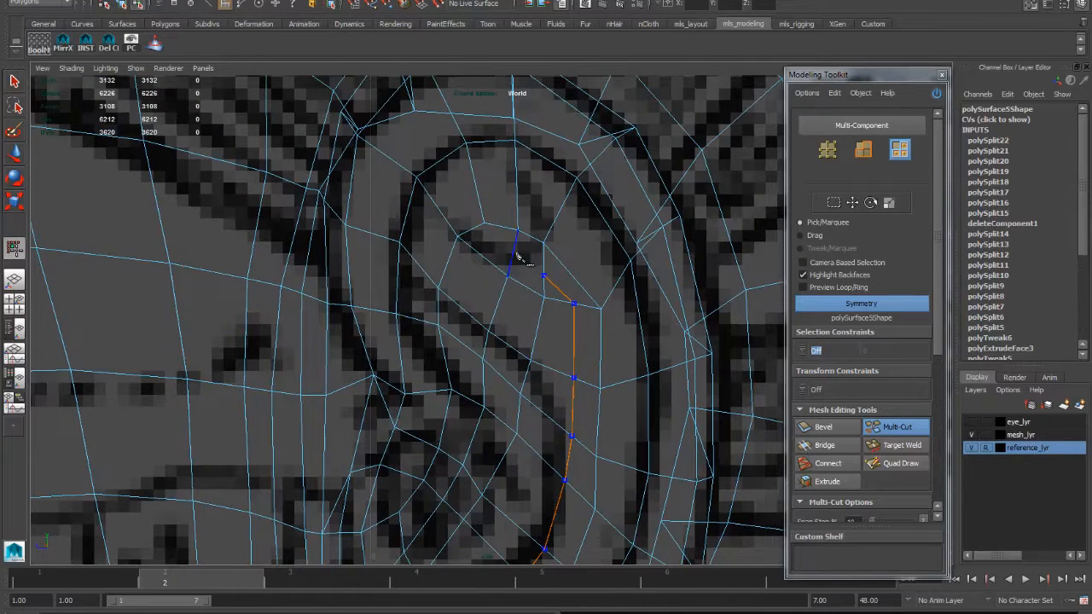
Finish the Multi-Cut edge line at the upper inner-ear fold and briefly check the mesh in shaded display
click(483, 223)
key(Return)
scroll(497, 304, up, 1)
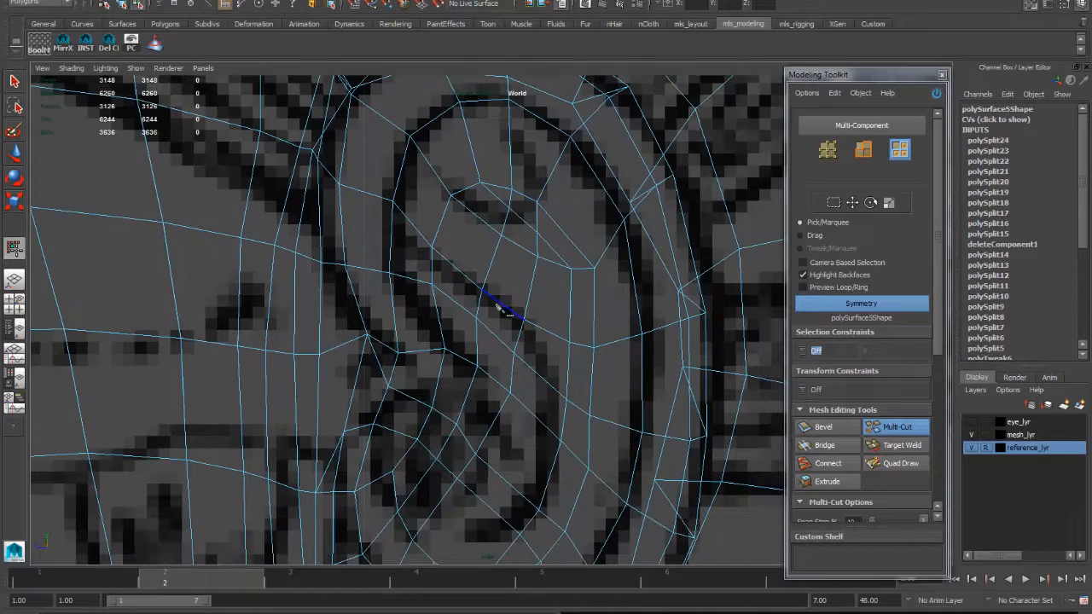
key(5)
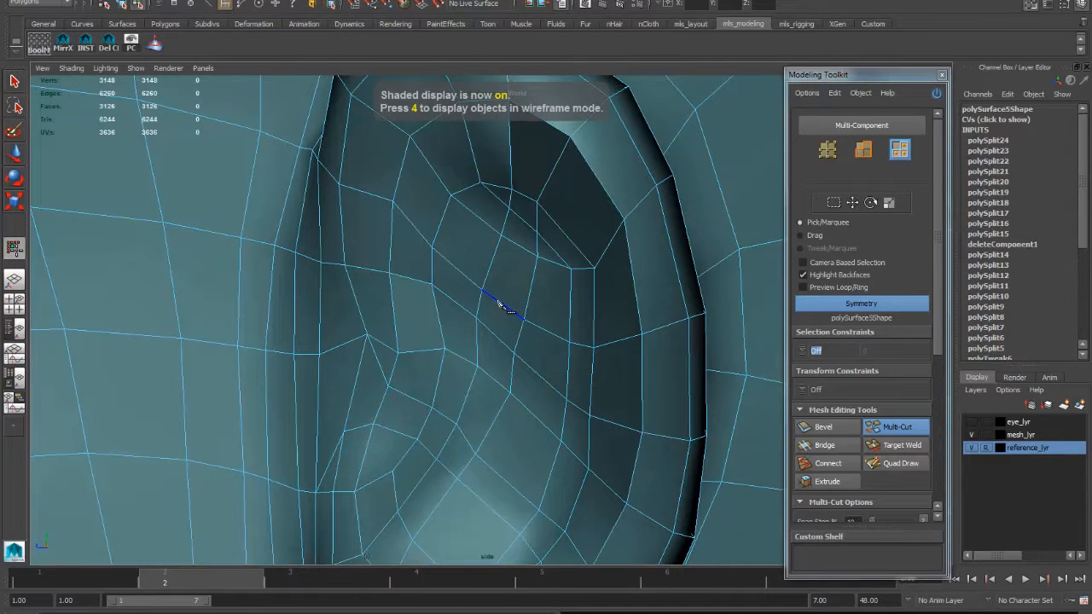
key(4)
Cut a new edge line from the lower rim of the ear bowl up along the inner fold to the upper hollow
scroll(512, 309, down, 2)
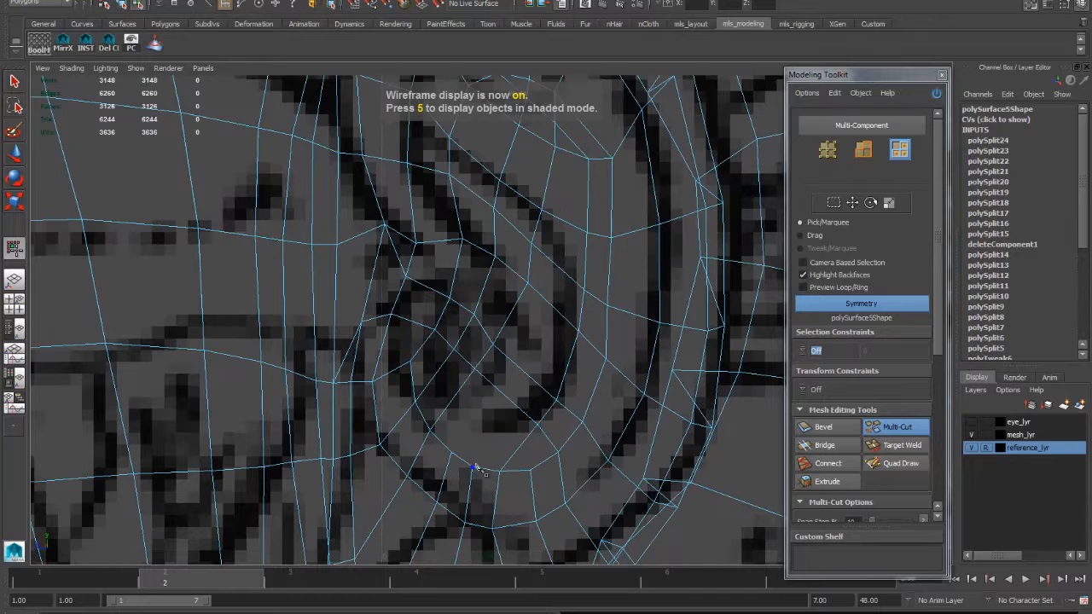
alt+middle_drag(519, 383, 513, 441)
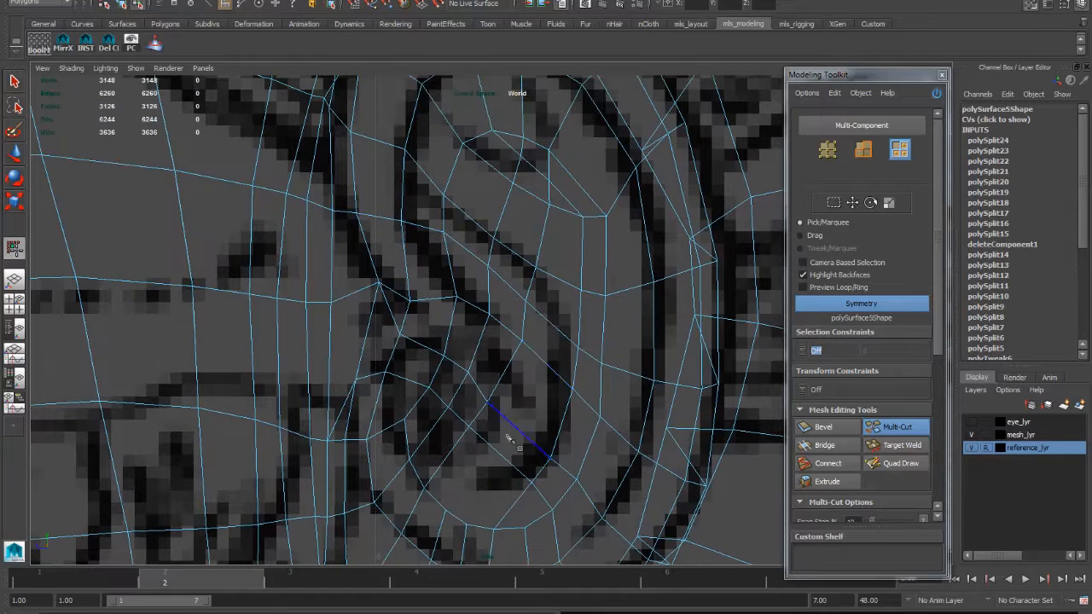
click(530, 481)
key(ctrl+z)
click(505, 459)
click(526, 436)
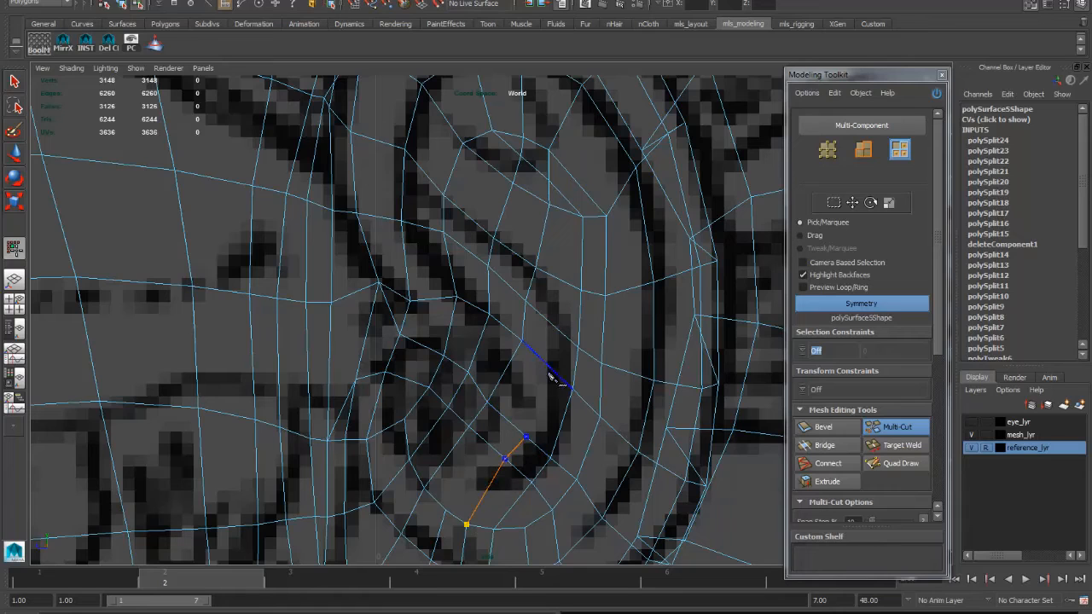
click(551, 368)
click(557, 330)
click(565, 282)
click(562, 209)
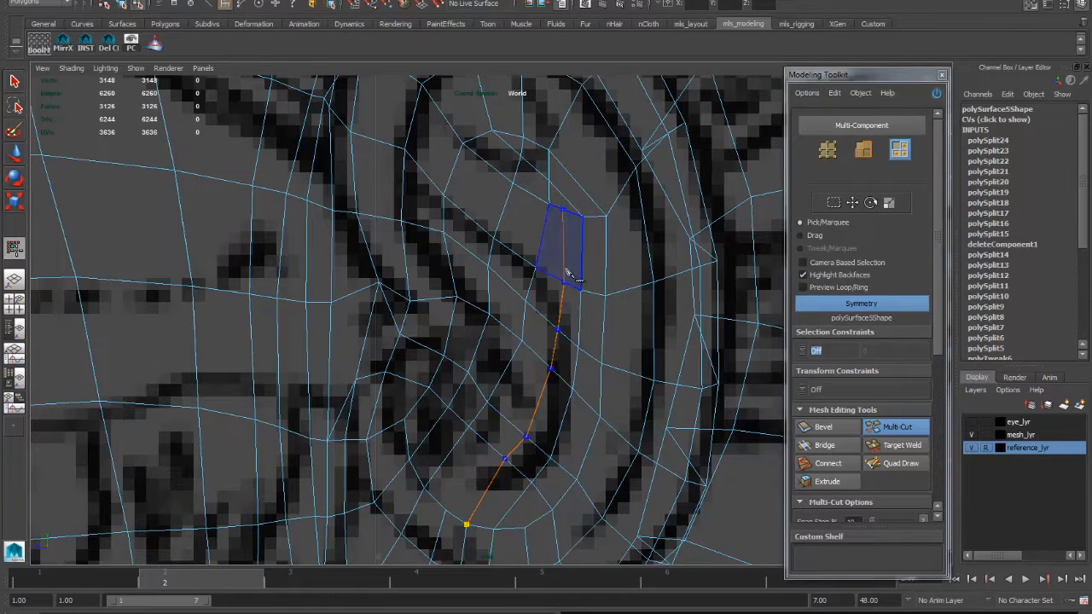
right_click(564, 270)
Cut a second edge line from the lower ear bowl up the inner fold and across the front of the ear to the temple vertex
alt+middle_drag(542, 311, 568, 267)
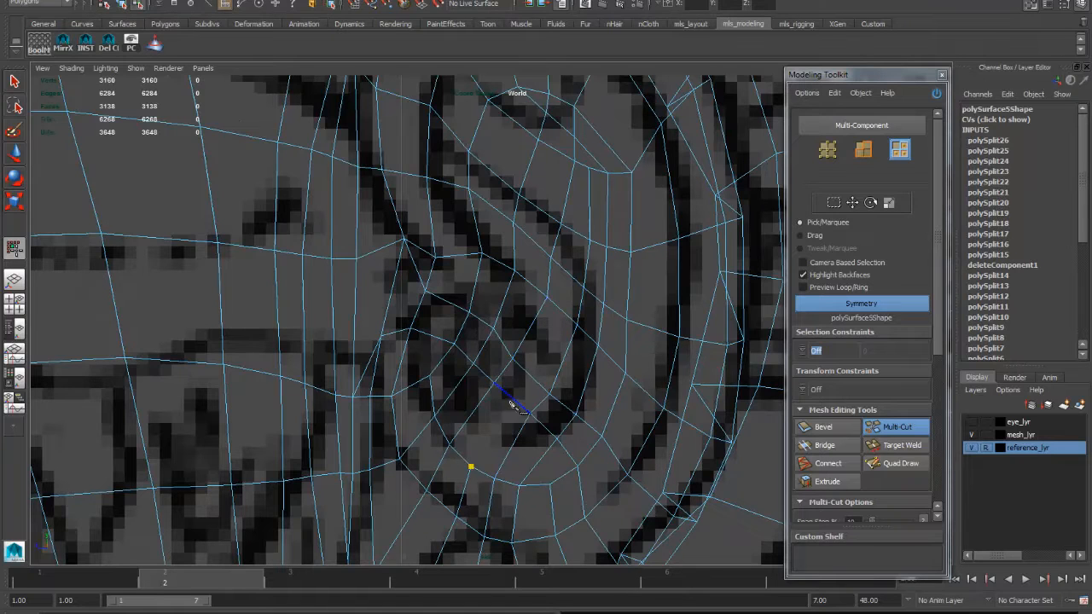
click(511, 398)
click(530, 376)
click(562, 311)
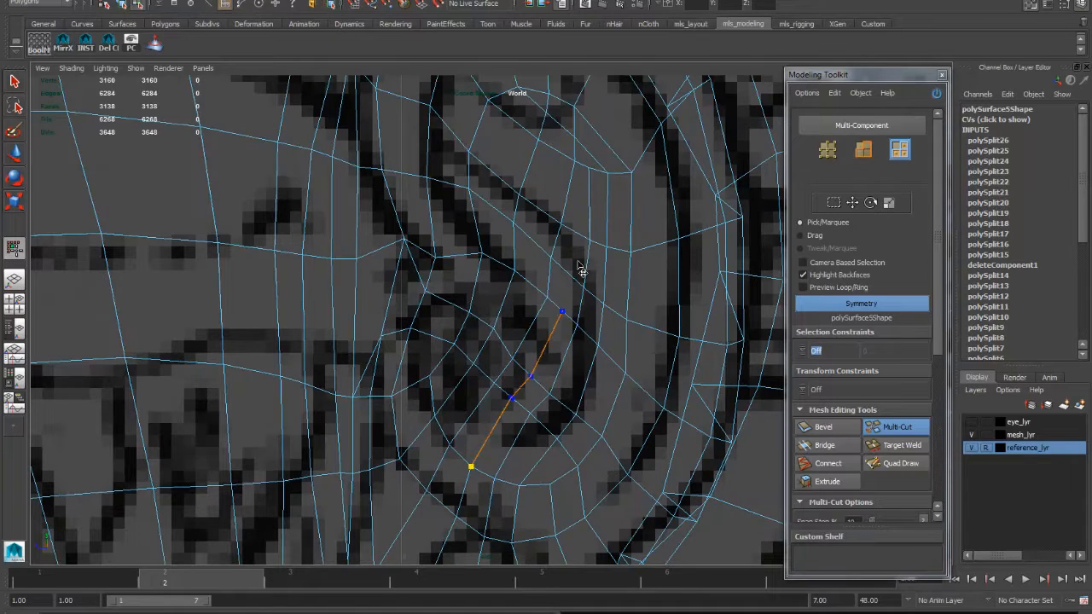
alt+middle_drag(576, 231, 580, 308)
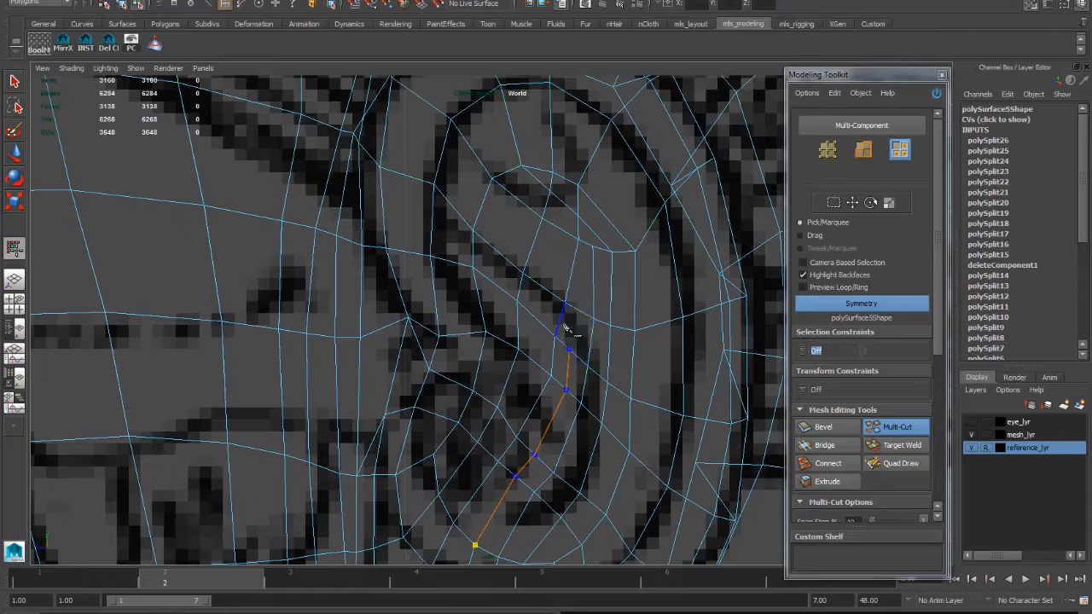
click(574, 326)
alt+middle_drag(428, 170, 497, 221)
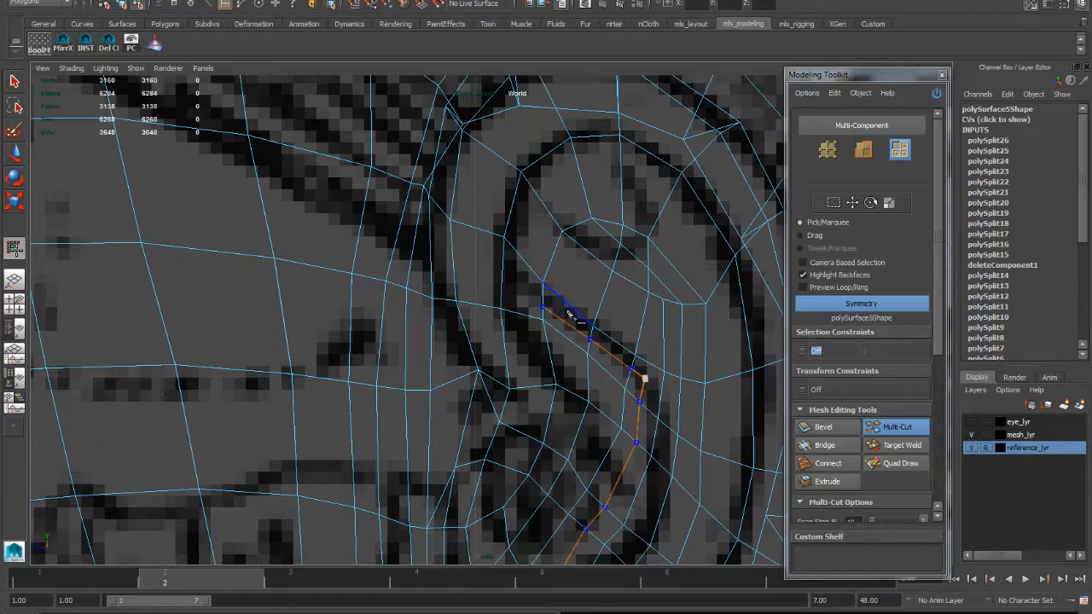
click(505, 285)
click(418, 249)
click(403, 220)
scroll(388, 179, down, 6)
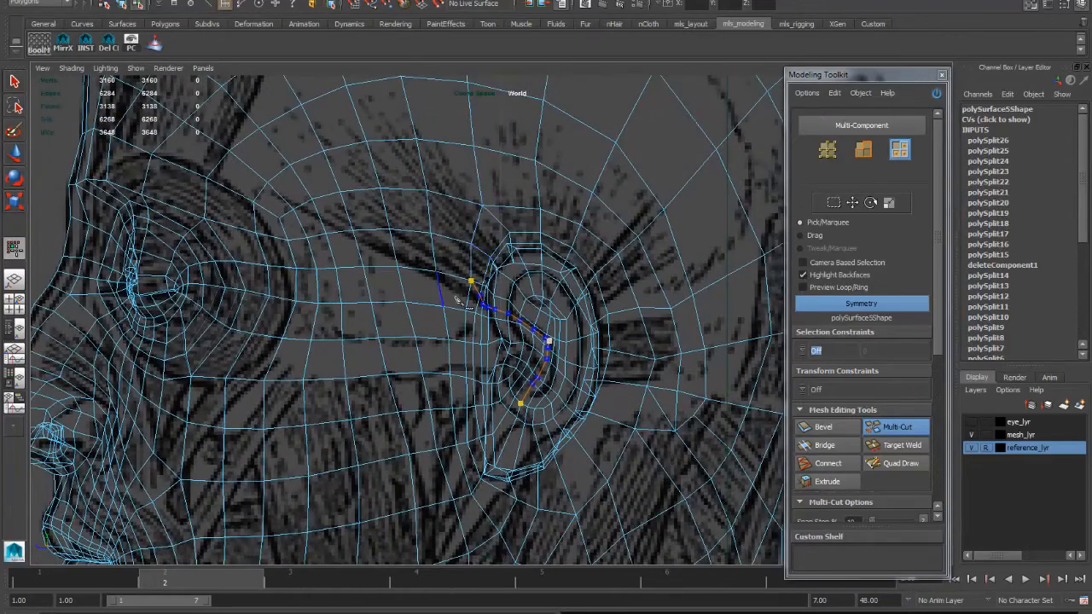
scroll(490, 254, up, 6)
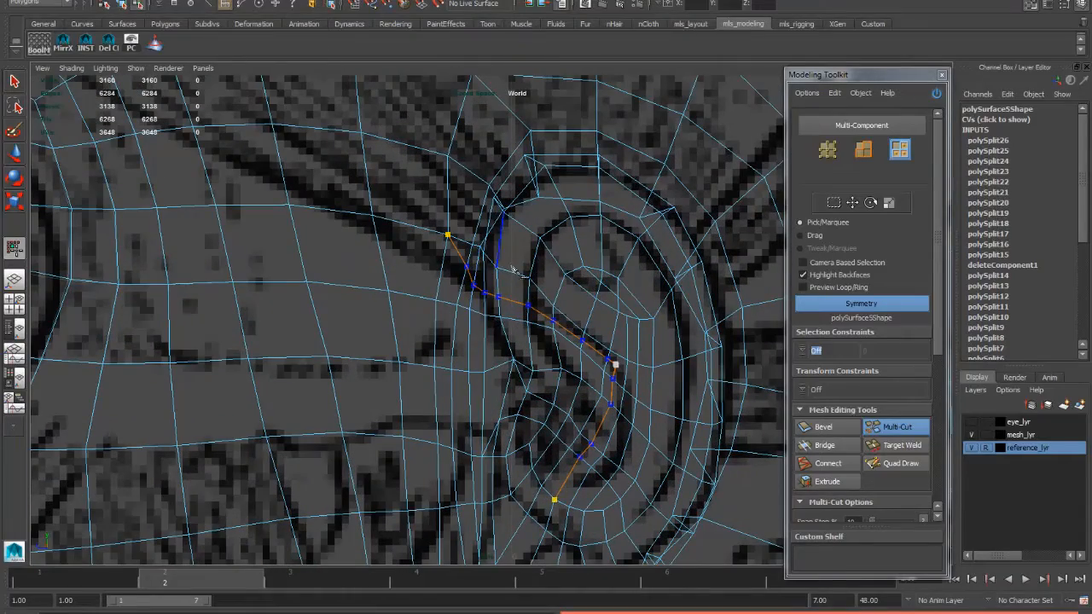
key(Return)
Try a short Multi-Cut along the diagonal edge just in front of the ear's upper root
scroll(522, 323, up, 5)
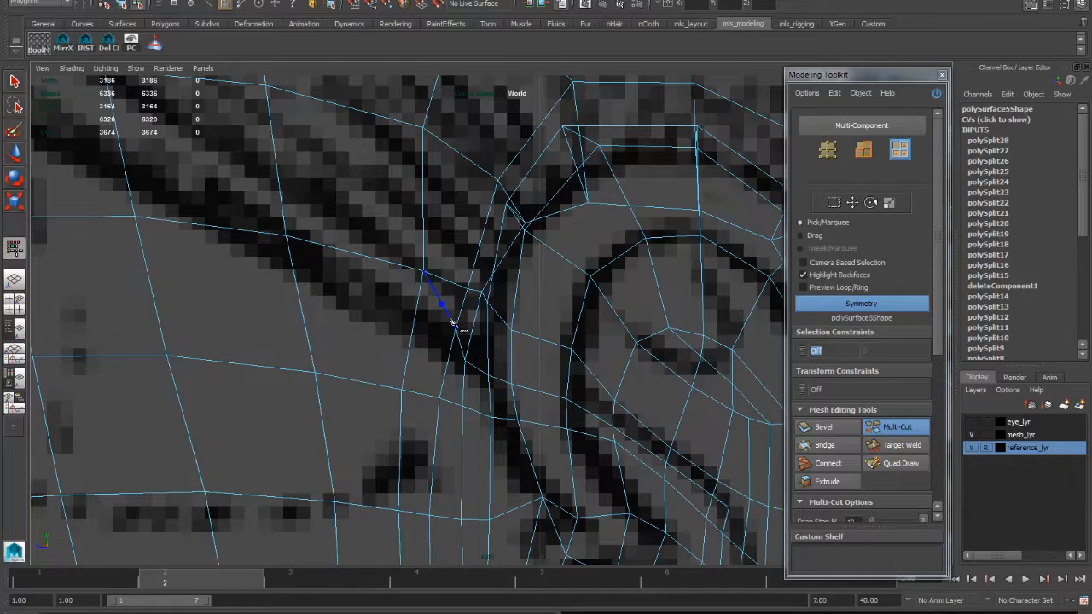
click(454, 319)
key(Return)
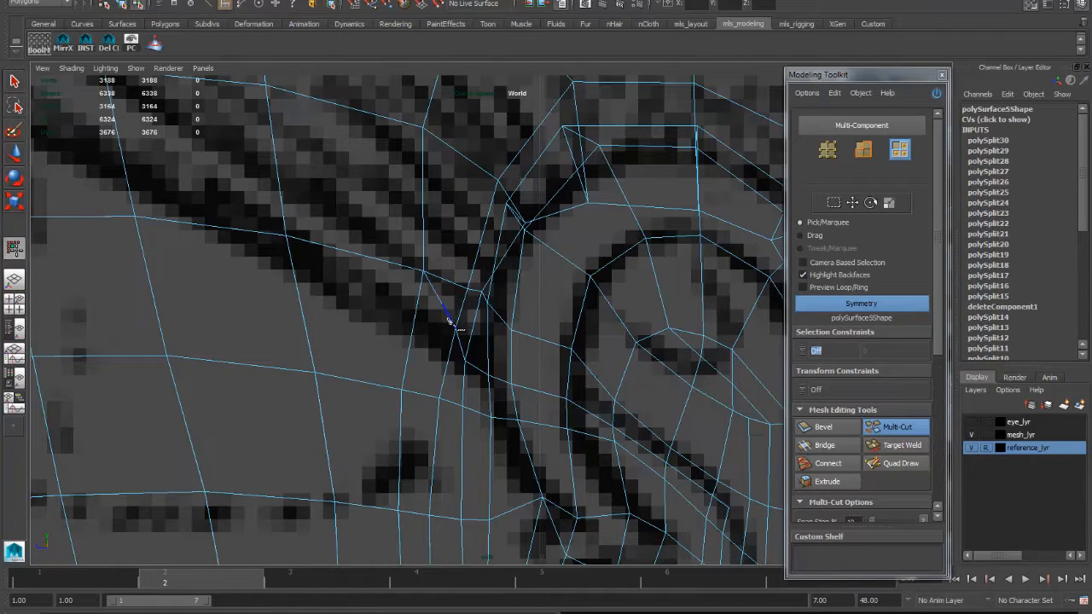
Delete the short diagonal edges in front of the ear's upper root
key(q)
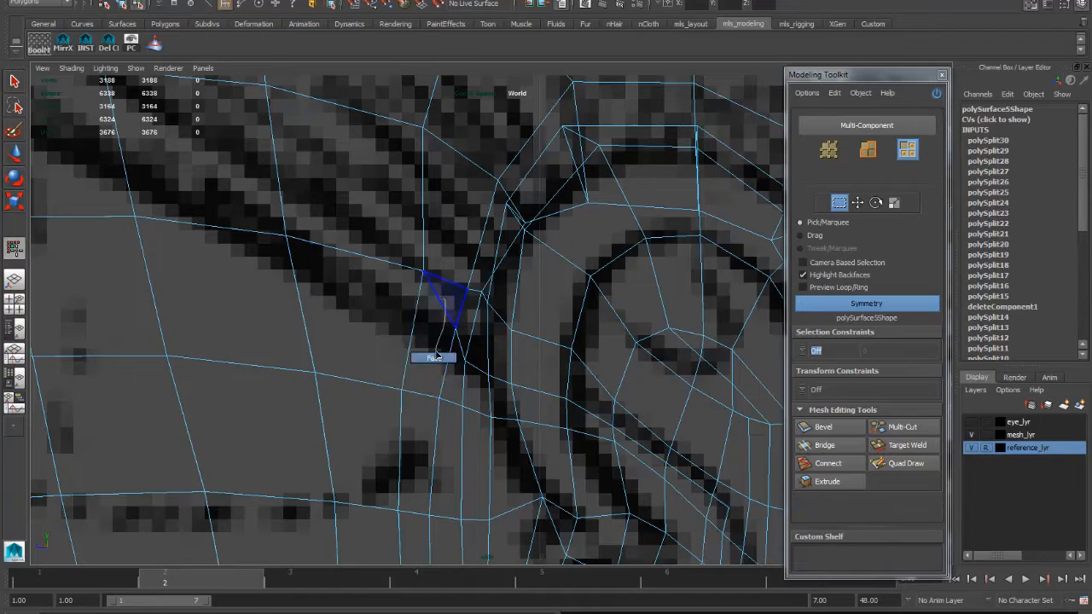
key(F10)
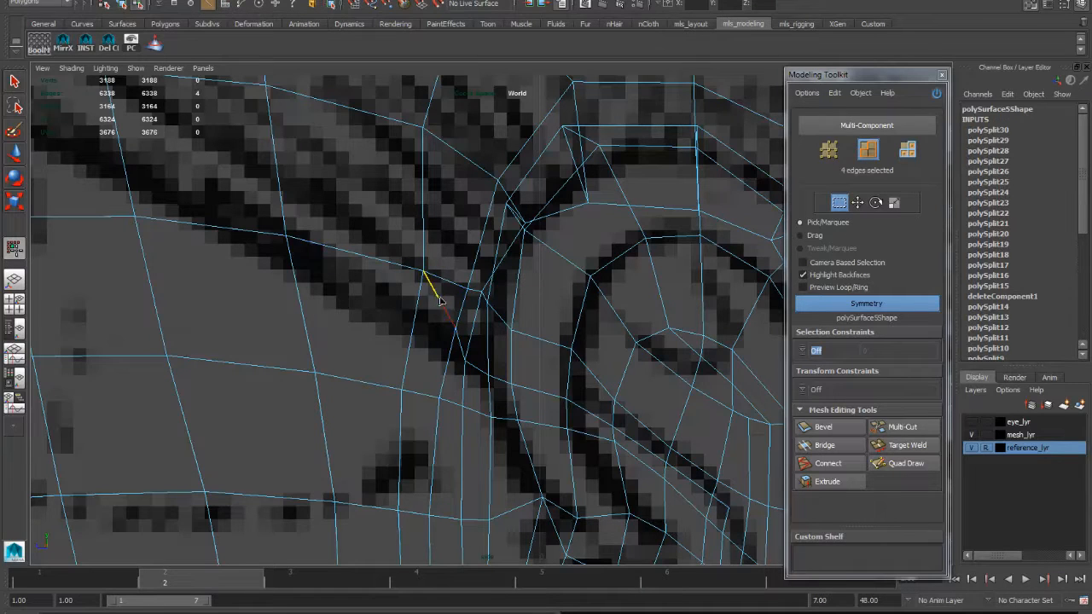
key(Delete)
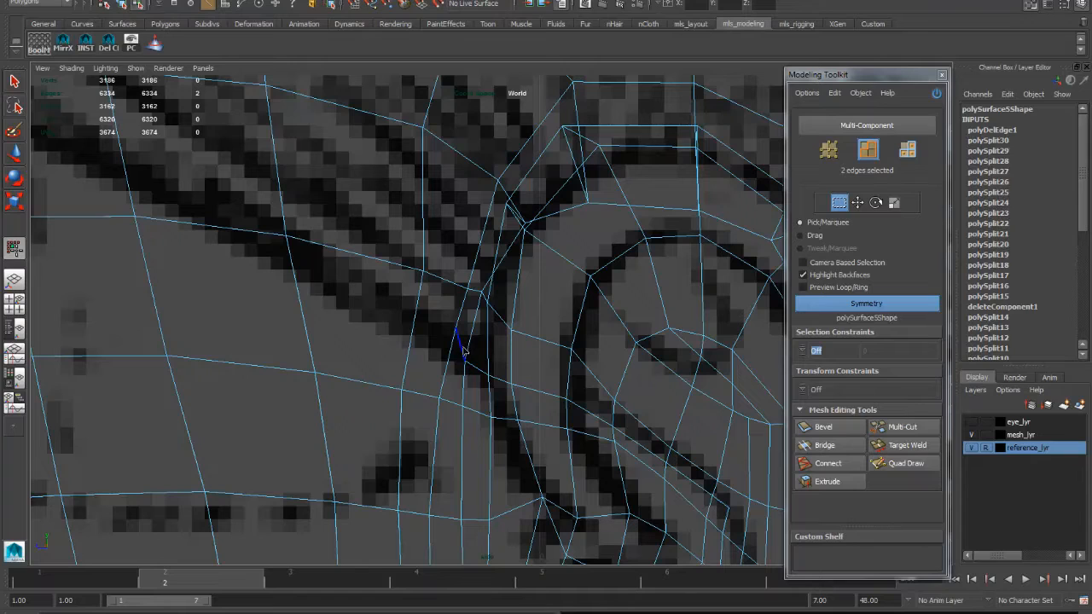
key(Delete)
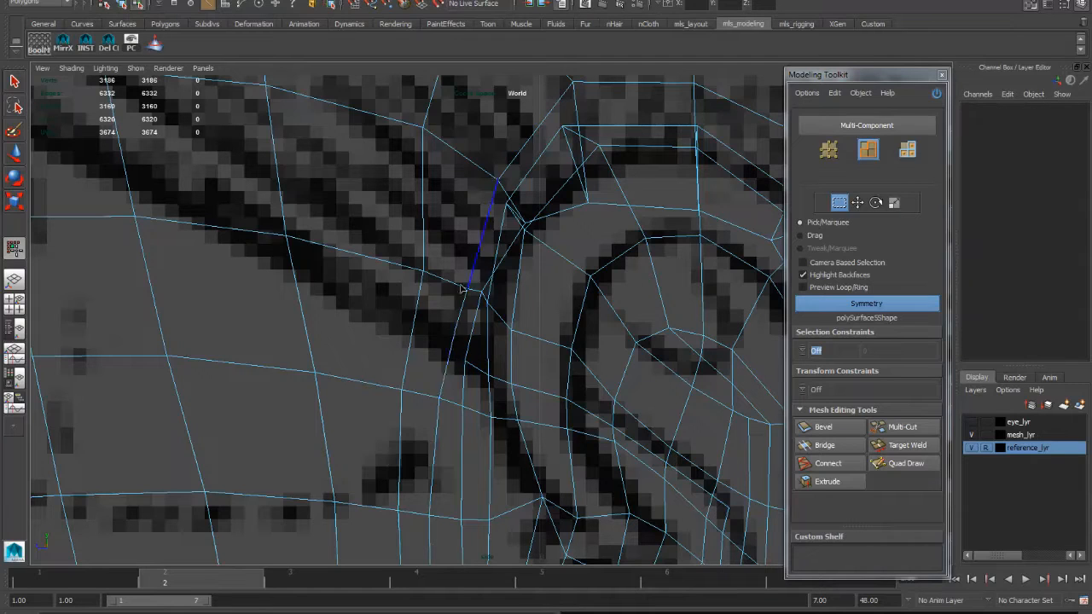
Remove the leftover vertex in front of the ear and cut a replacement edge between the vertices above and below it
key(F9)
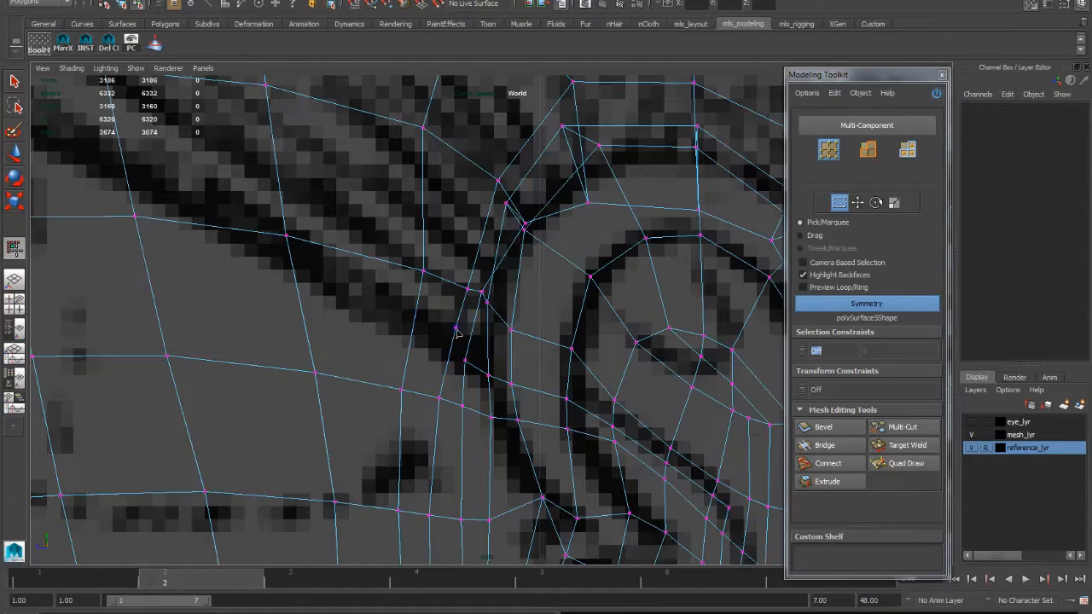
click(455, 328)
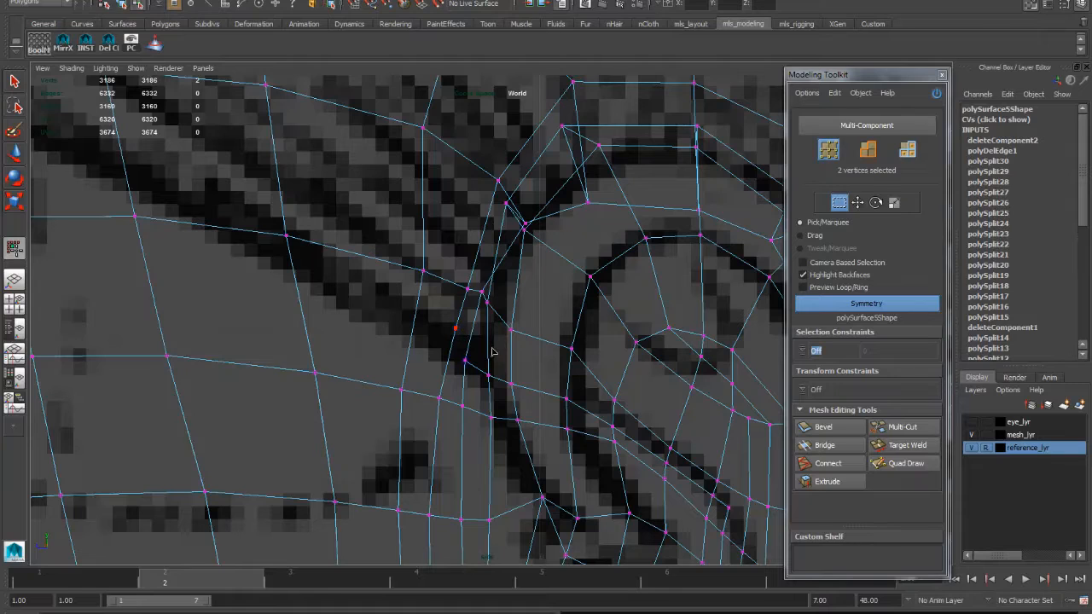
key(Delete)
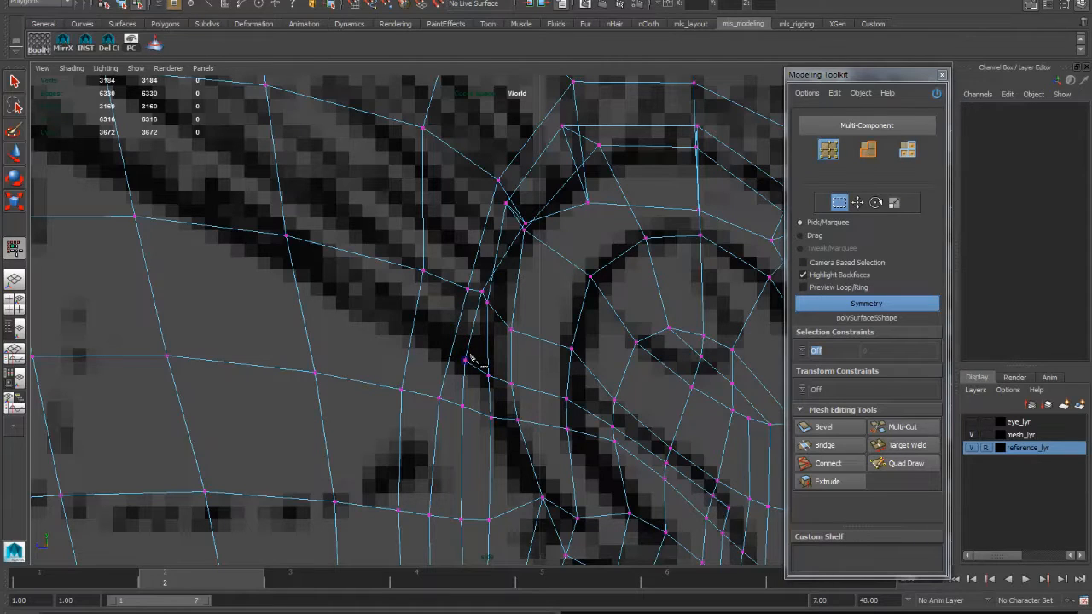
key(y)
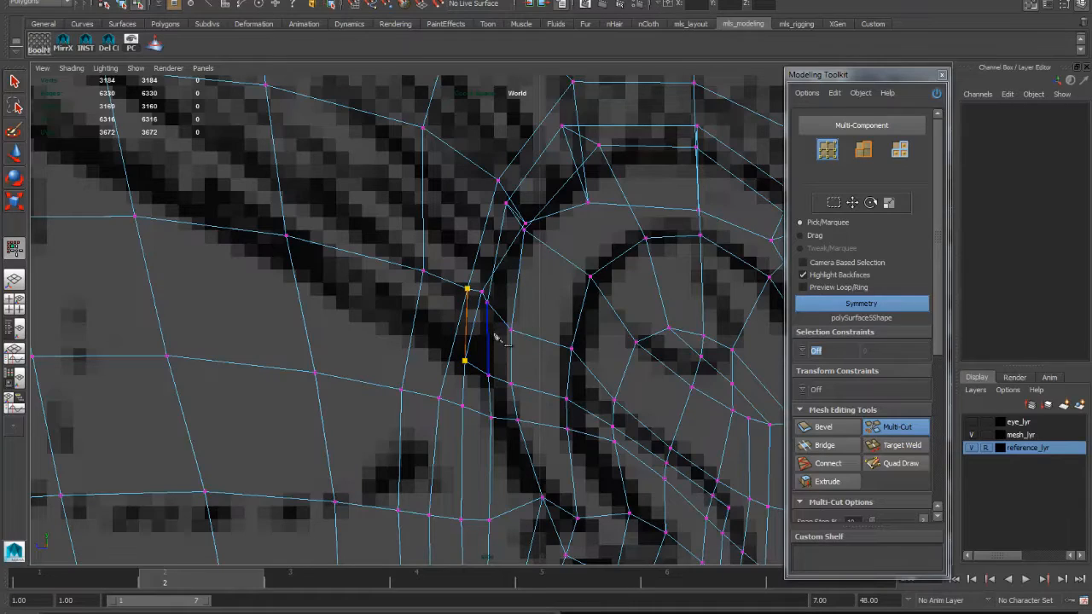
key(Return)
Show the ear in the shaded perspective view and hide the reference layer
key(space)
mouse_move(490, 349)
mouse_down()
mouse_move(500, 335)
mouse_move(533, 358)
mouse_move(492, 402)
mouse_move(463, 321)
mouse_move(324, 281)
mouse_up()
key(5)
alt+drag(263, 266, 387, 275)
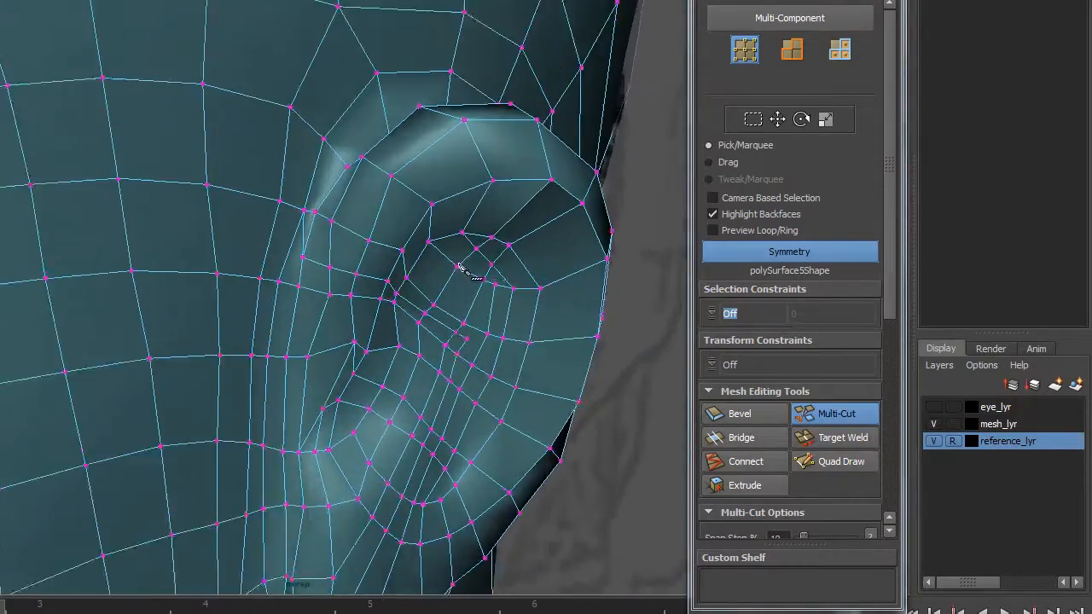
mouse_move(459, 267)
alt+mouse_down()
mouse_move(452, 305)
mouse_move(261, 285)
mouse_move(329, 219)
mouse_move(577, 349)
alt+mouse_up()
click(933, 441)
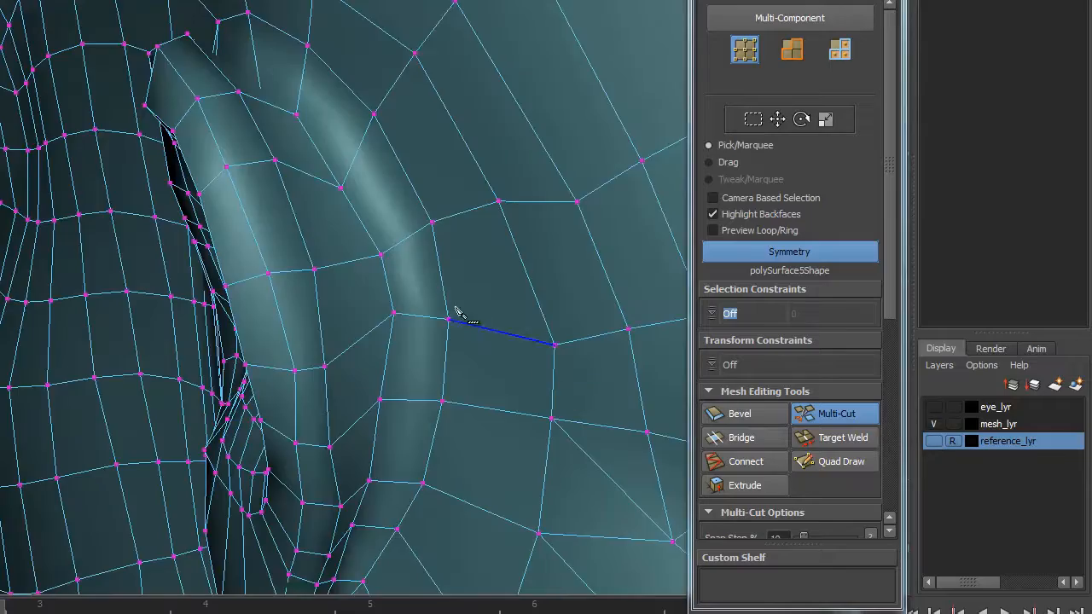
Select the face loop behind the ear and examine how it continues around the ear's front base
mouse_move(398, 269)
alt+mouse_down()
mouse_move(415, 309)
mouse_move(453, 307)
mouse_move(404, 278)
alt+mouse_up()
click(370, 234)
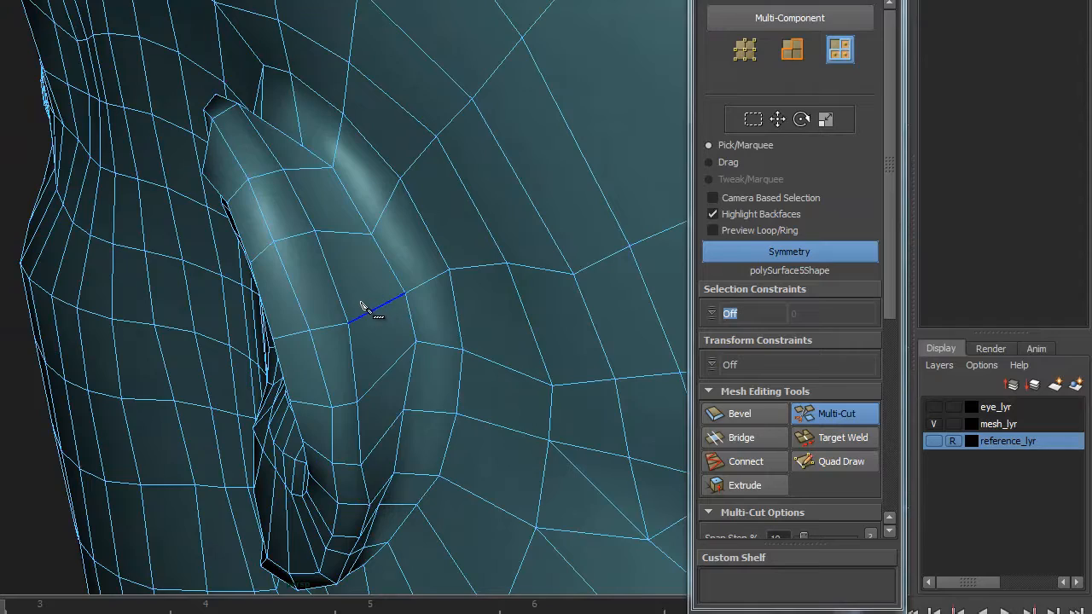
key(q)
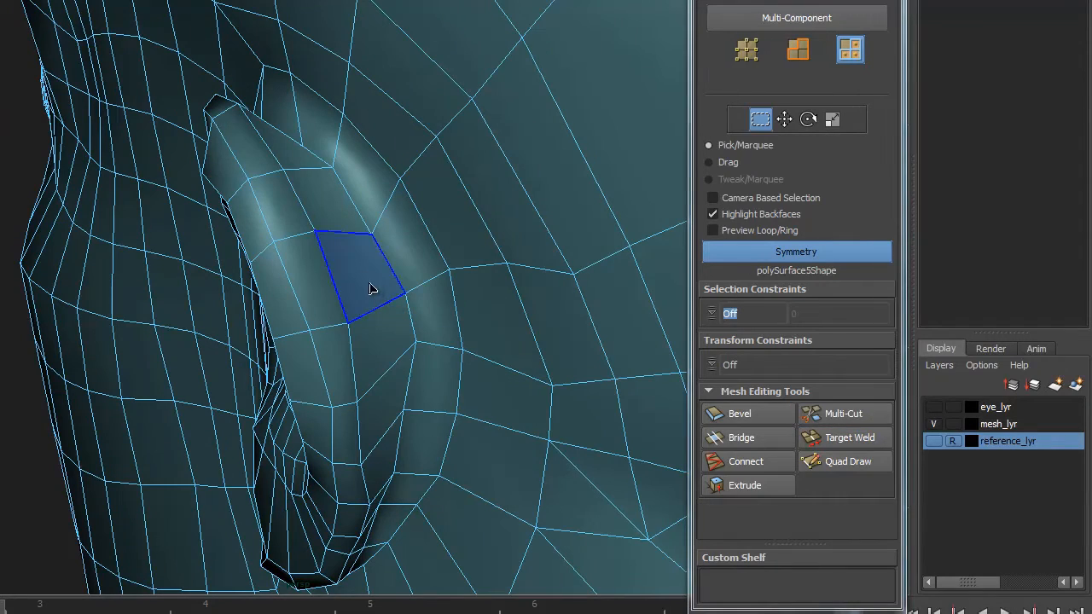
click(368, 276)
alt+drag(381, 296, 570, 284)
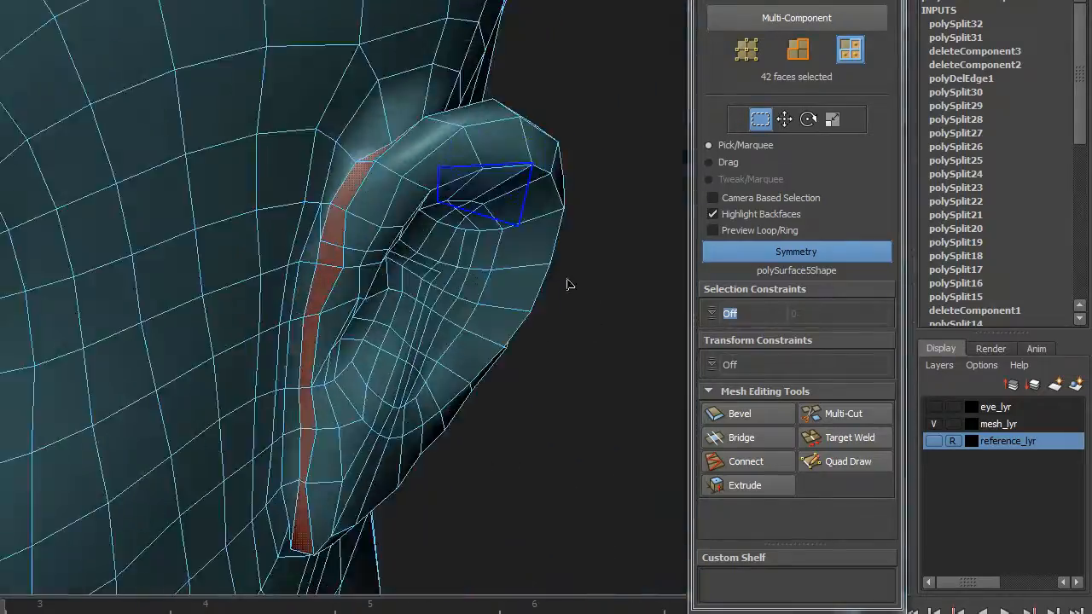
alt+right_drag(317, 241, 486, 220)
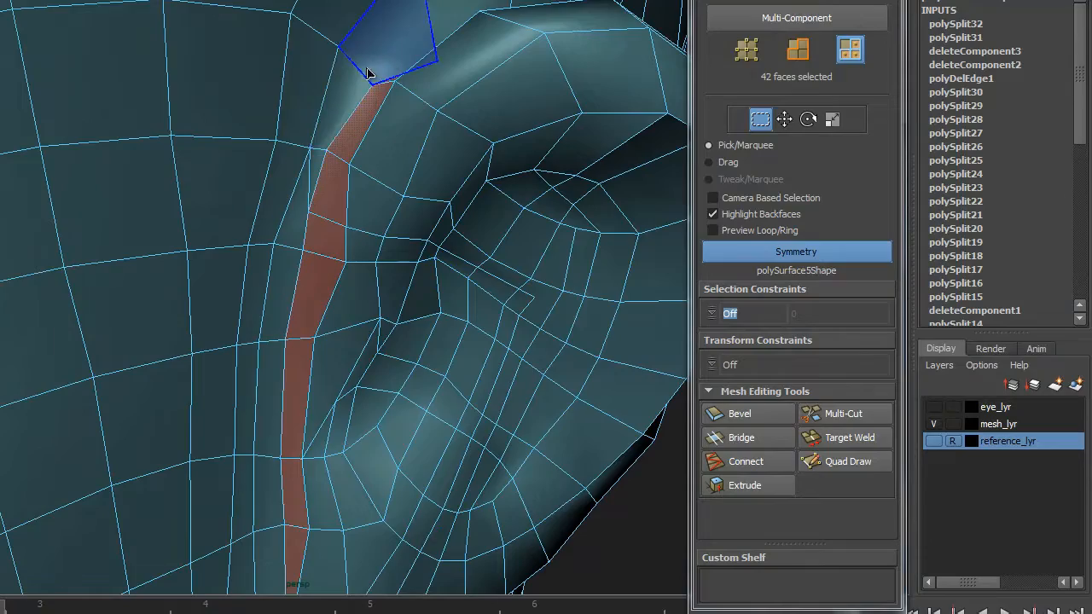
alt+right_drag(580, 83, 456, 96)
alt+drag(455, 96, 394, 156)
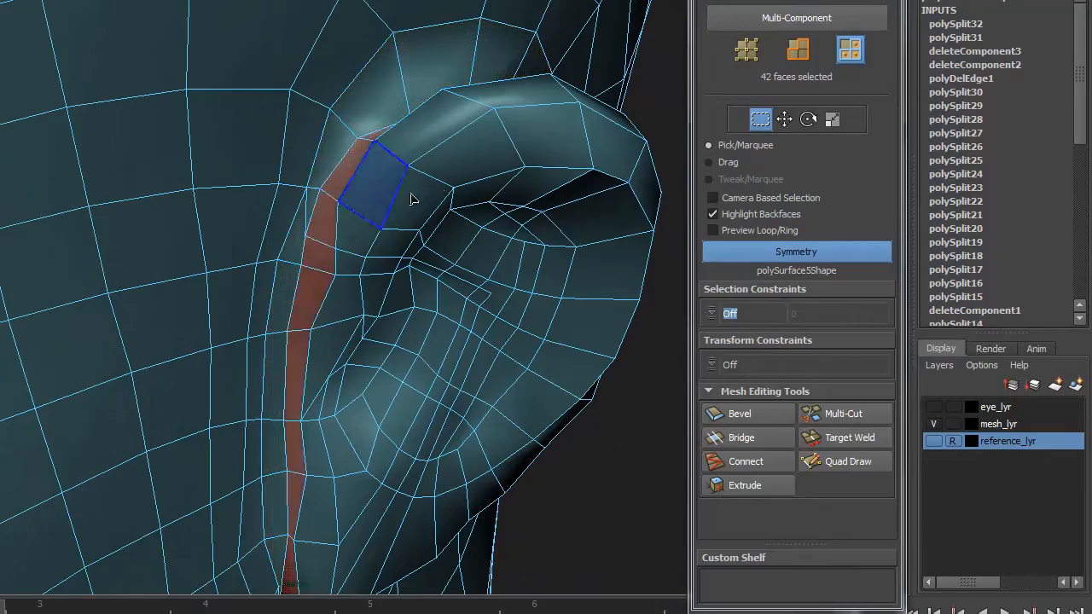
alt+drag(410, 198, 408, 282)
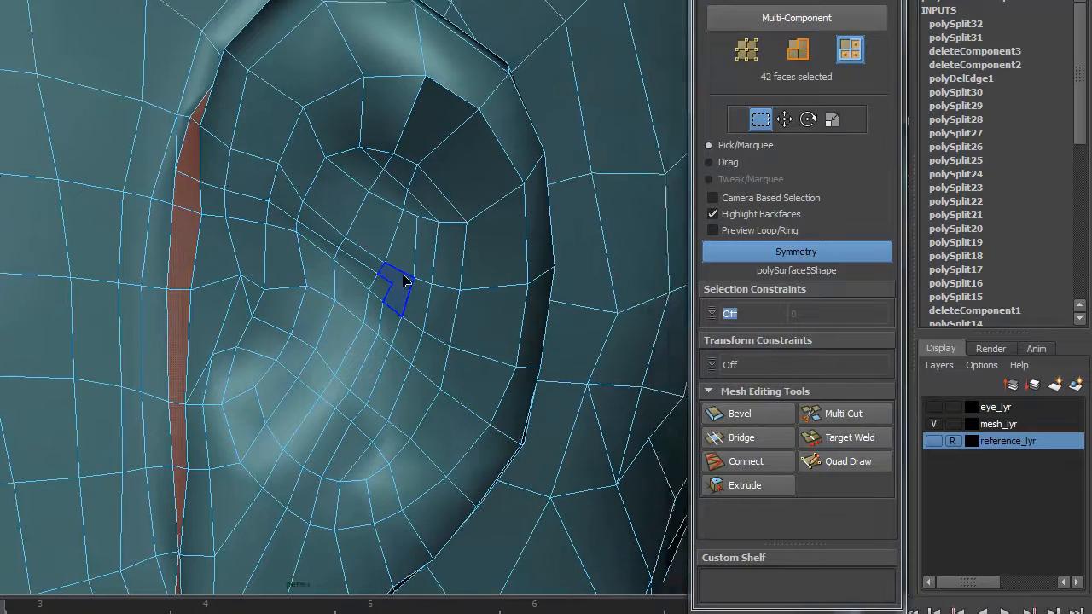
Cut an edge from the loose vertex at the end of the inner-ear fold to the neighbouring vertex toward the outer rim
alt+right_drag(427, 294, 497, 319)
alt+middle_drag(497, 319, 403, 247)
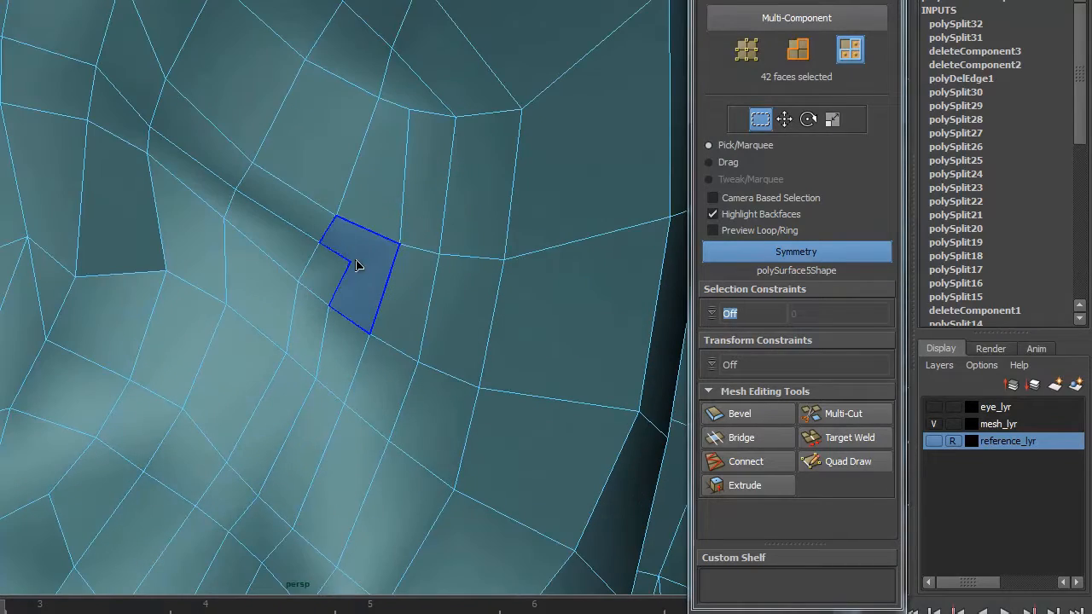
key(y)
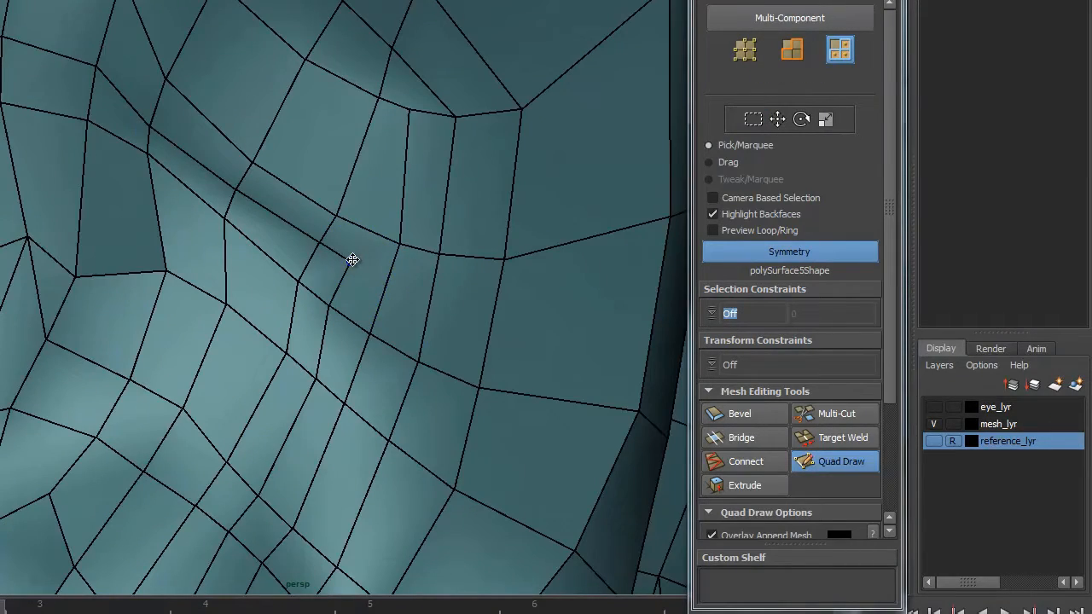
key(ctrl+shift+x)
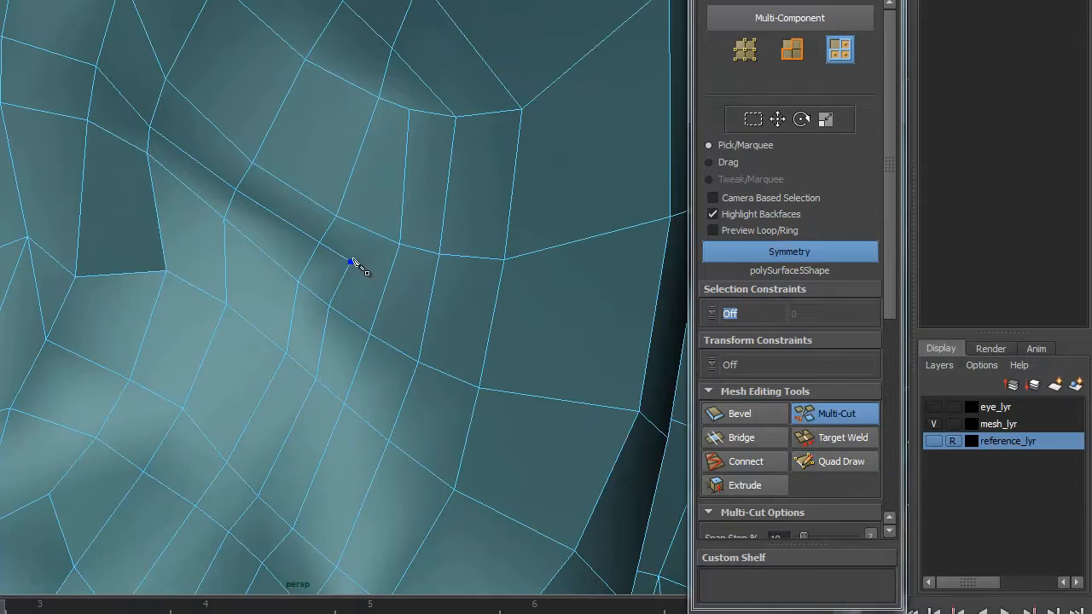
right_click(410, 248)
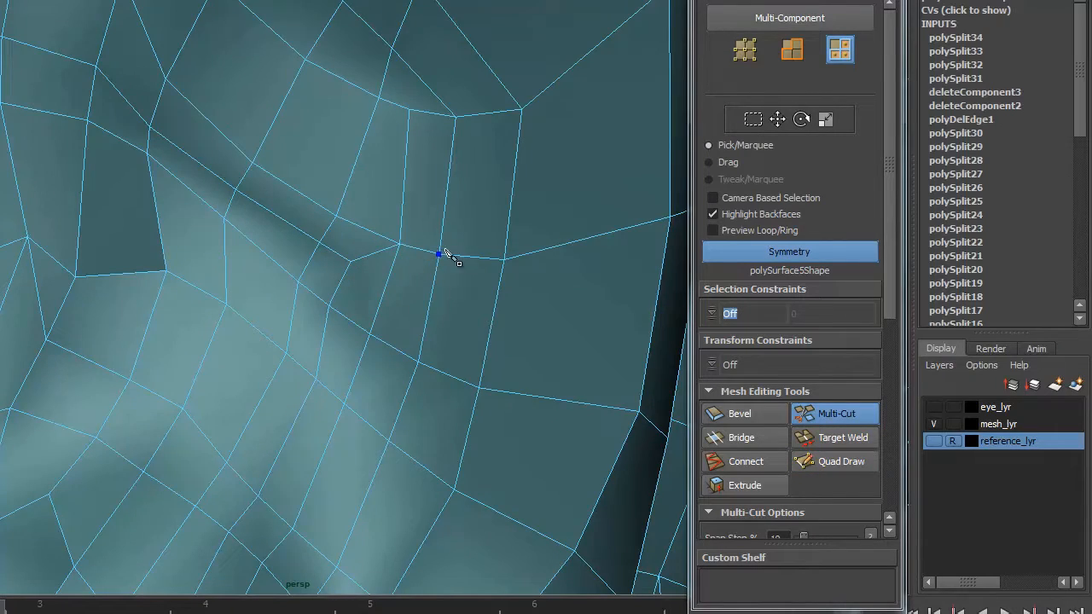
alt+drag(440, 252, 344, 173)
click(327, 170)
click(447, 213)
scroll(447, 249, down, 3)
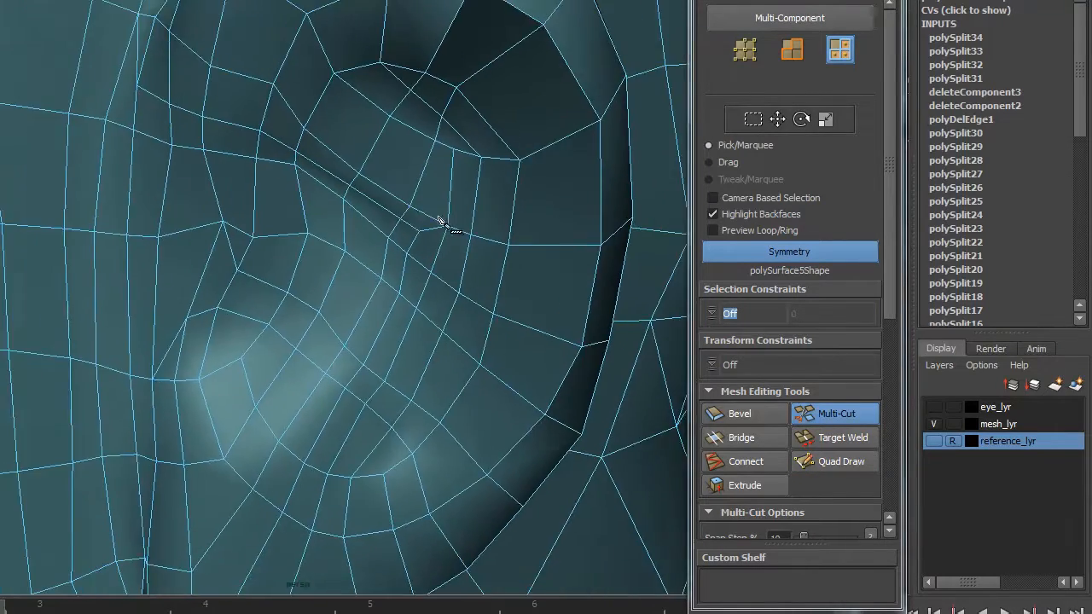
Insert an edge loop with Quad Draw that follows the ear's inner rim from the upper fold around to the lobe
alt+drag(438, 223, 273, 391)
click(415, 256)
key(ctrl+shift+q)
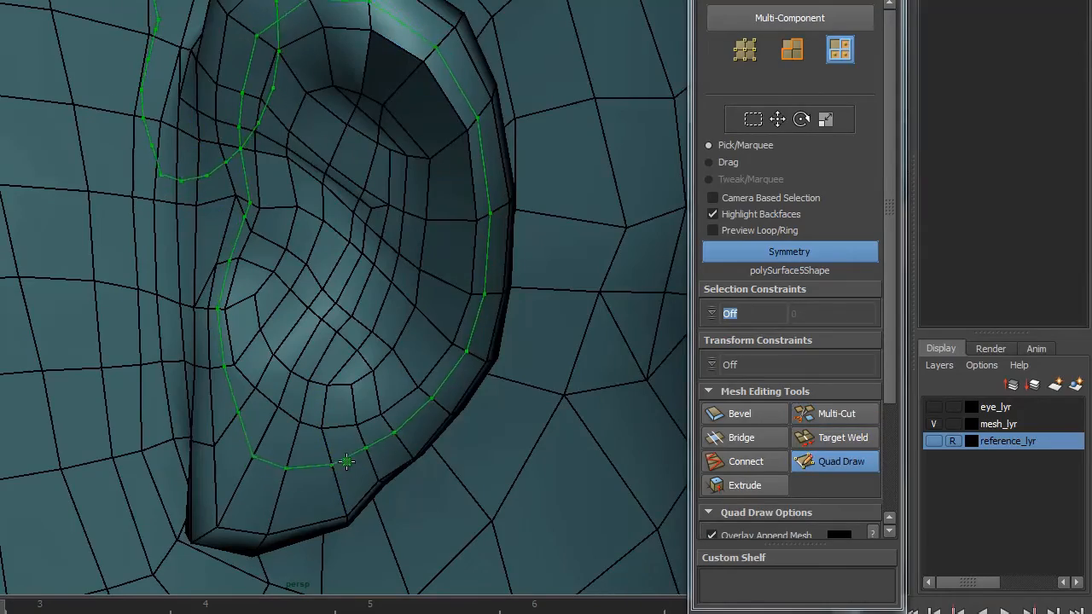
alt+drag(341, 402, 346, 252)
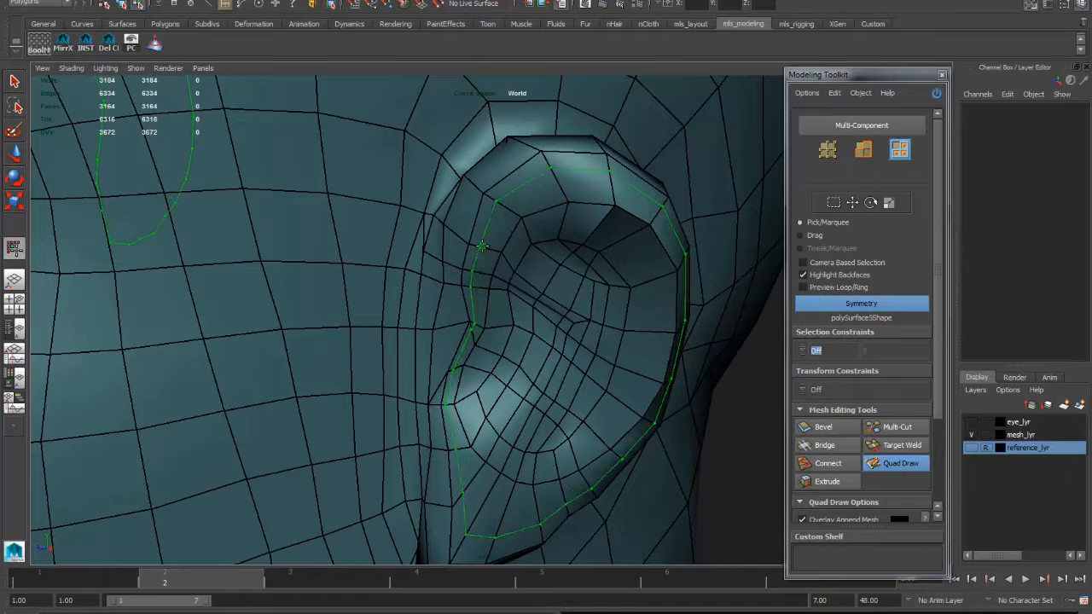
alt+drag(507, 364, 493, 405)
alt+drag(509, 290, 512, 498)
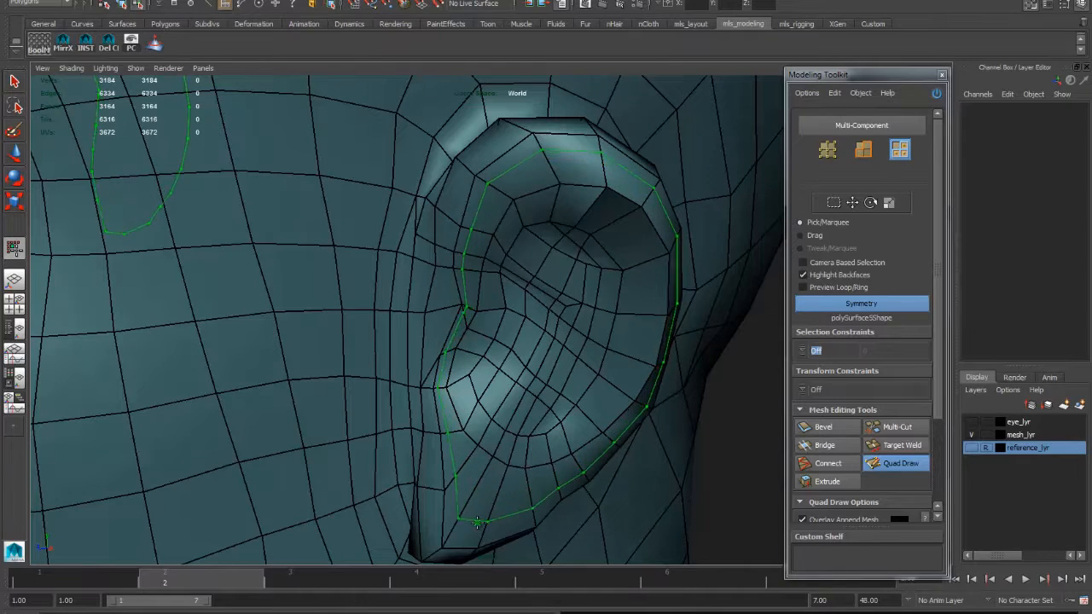
ctrl+click(514, 470)
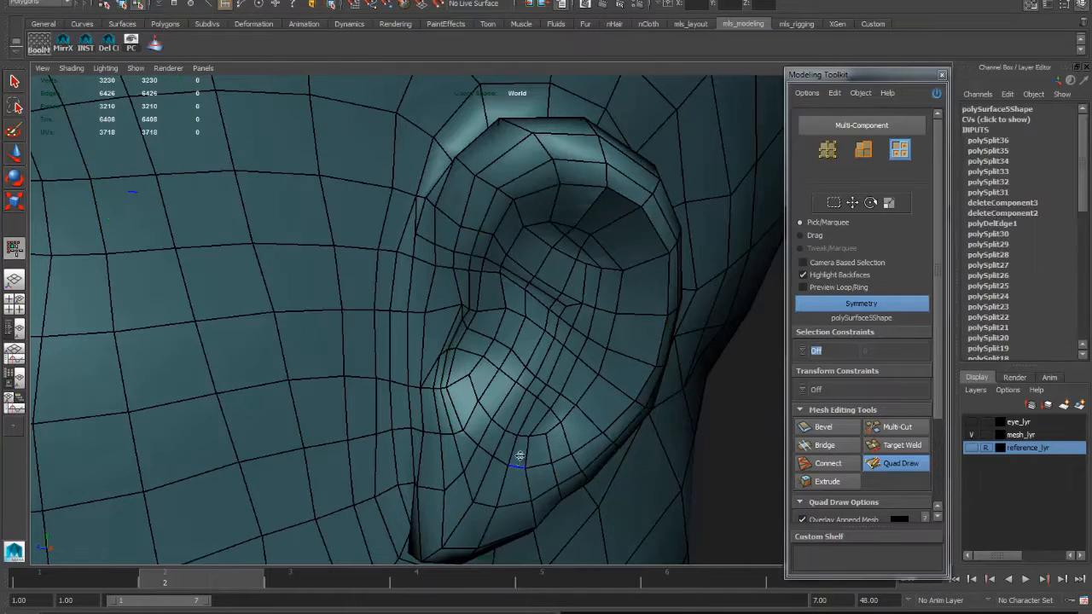
Insert another edge loop just inside the ear's rim using Multi-Cut with Edge Flow at 1.00
mouse_move(514, 453)
alt+mouse_down()
mouse_move(532, 364)
mouse_move(468, 378)
mouse_move(654, 372)
alt+mouse_up()
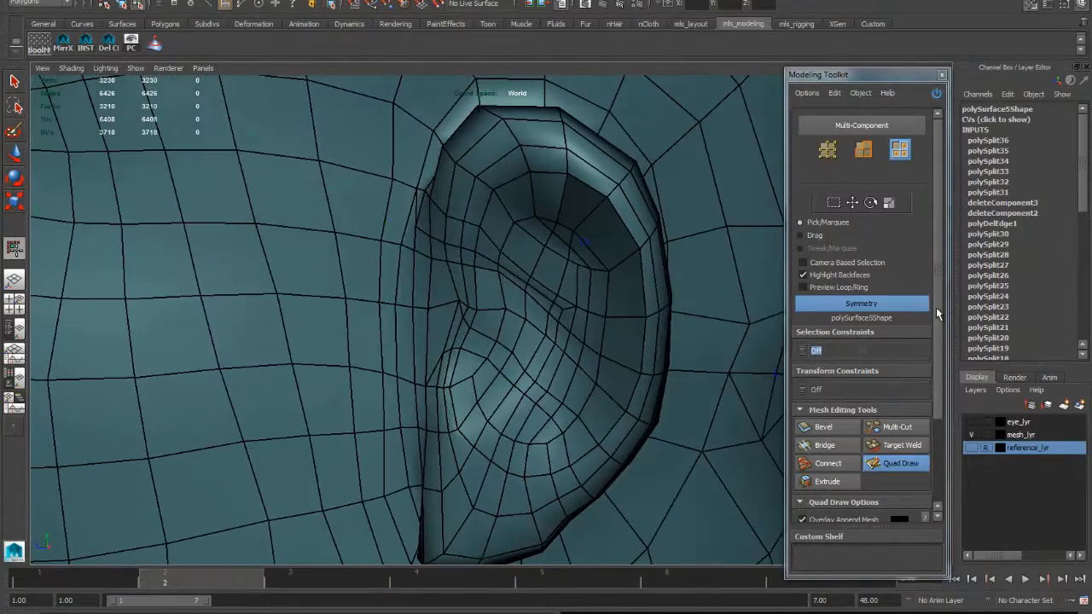
drag(936, 314, 938, 400)
click(904, 317)
drag(936, 327, 936, 413)
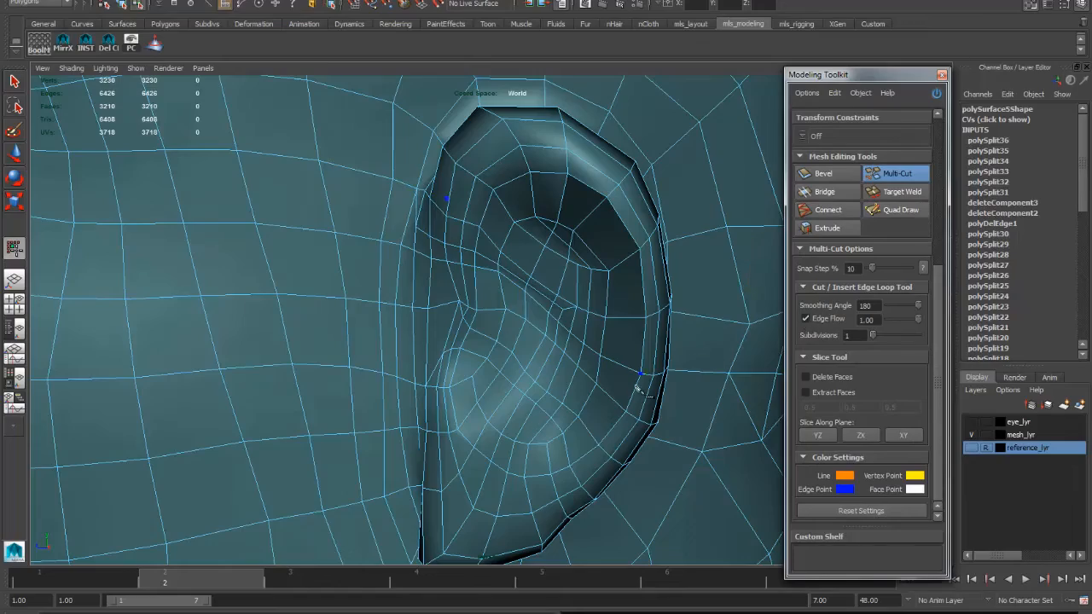
alt+drag(637, 388, 633, 343)
key(Return)
key(space)
alt+middle_drag(638, 343, 502, 101)
alt+right_drag(502, 101, 542, 274)
alt+middle_drag(541, 274, 555, 231)
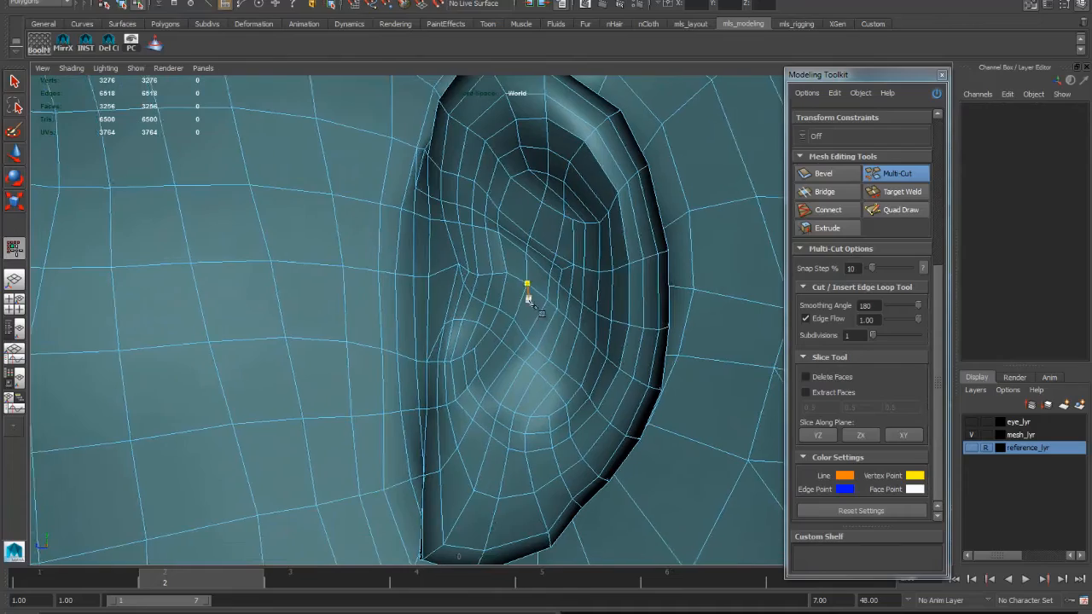
Show the reference layer behind the wireframe and compare the inner-ear edge flow with the reference drawing
key(4)
click(970, 447)
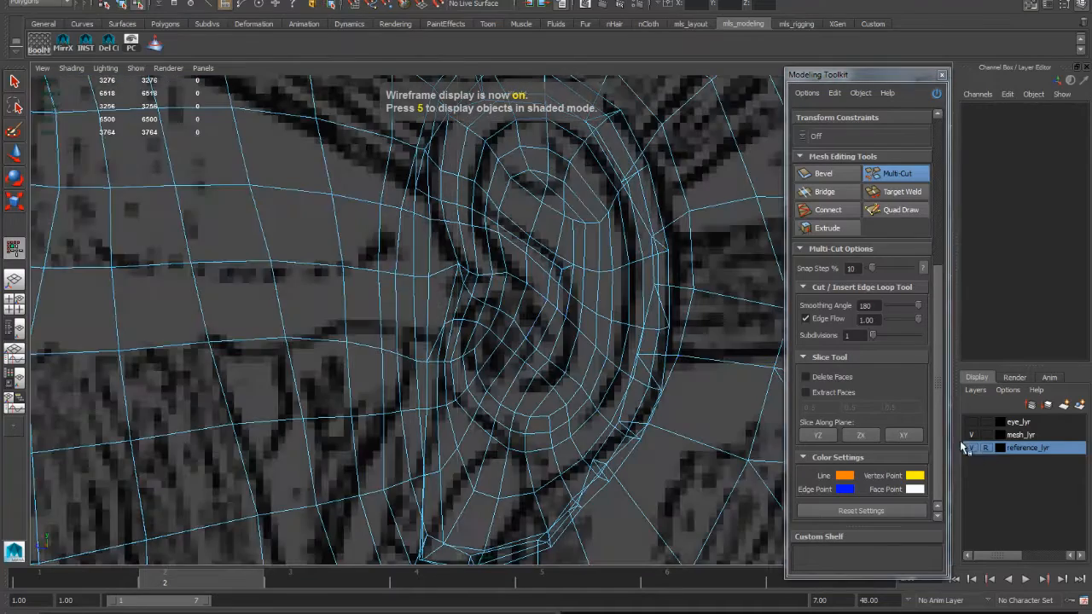
alt+right_drag(599, 316, 640, 340)
alt+middle_drag(640, 340, 633, 447)
click(579, 363)
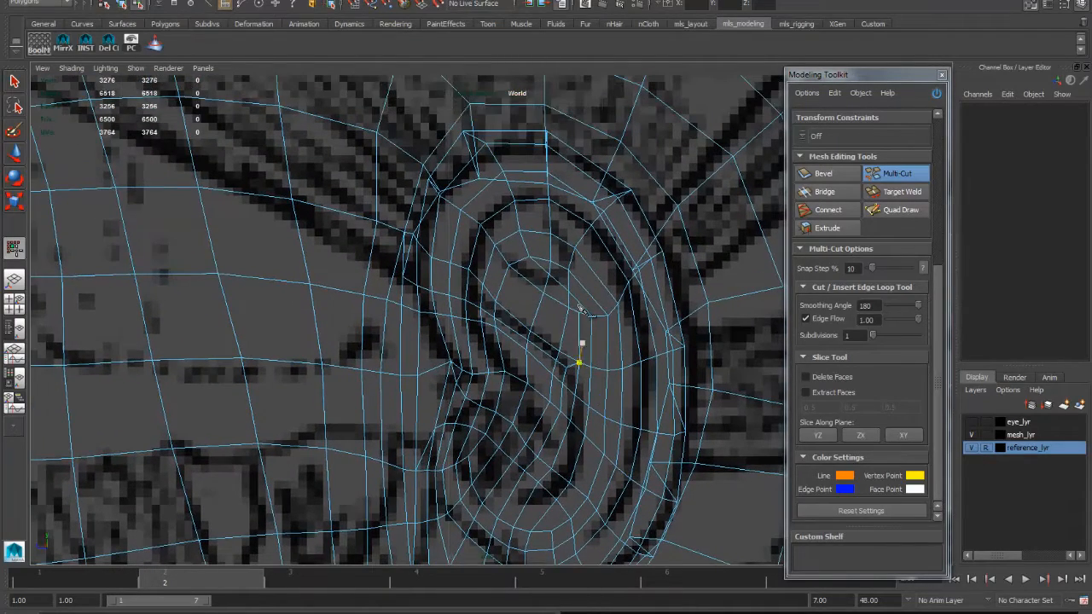
alt+right_drag(563, 267, 597, 309)
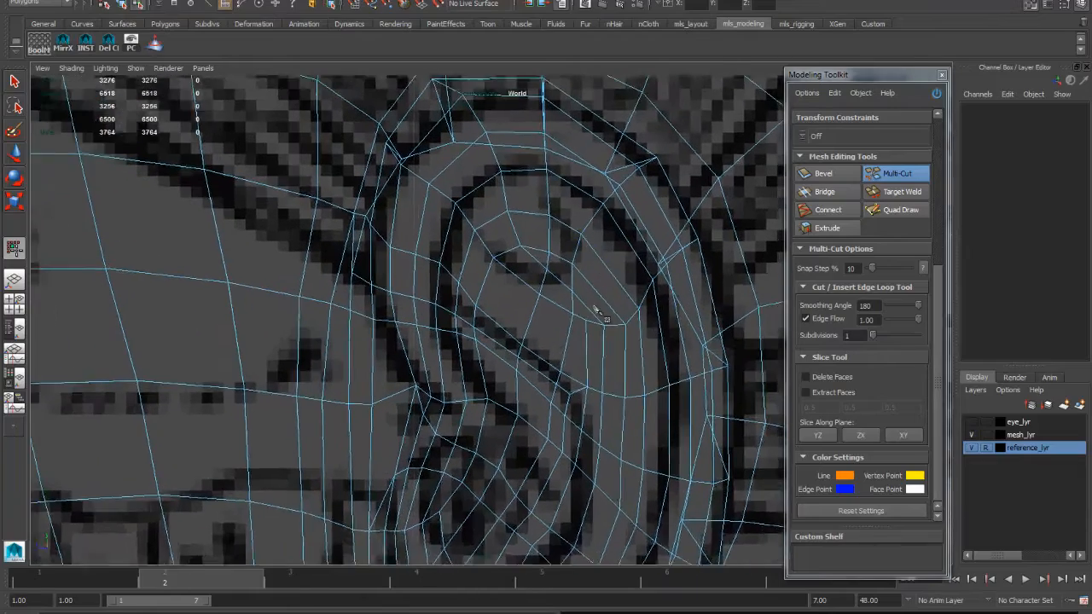
alt+middle_drag(597, 310, 598, 354)
click(508, 255)
alt+middle_drag(551, 305, 553, 271)
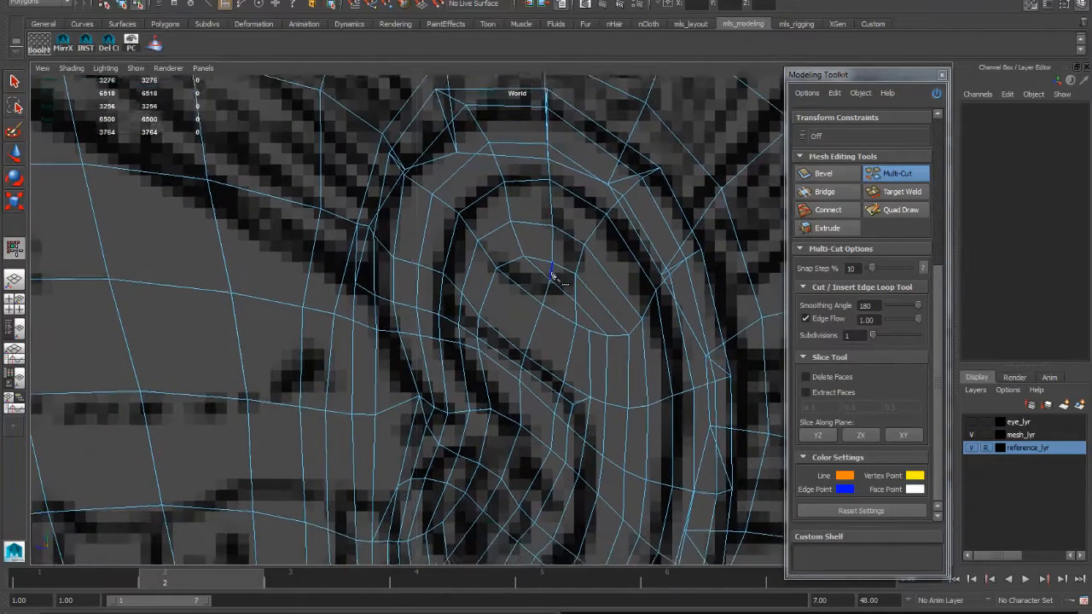
alt+middle_drag(554, 363, 560, 252)
alt+middle_drag(480, 411, 484, 354)
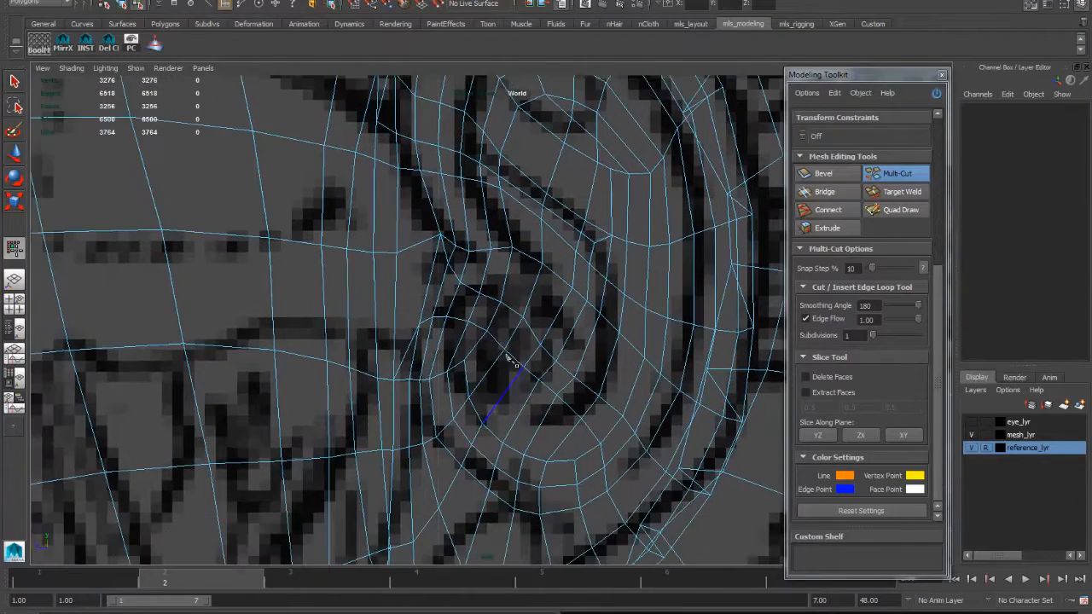
alt+middle_drag(630, 268, 610, 308)
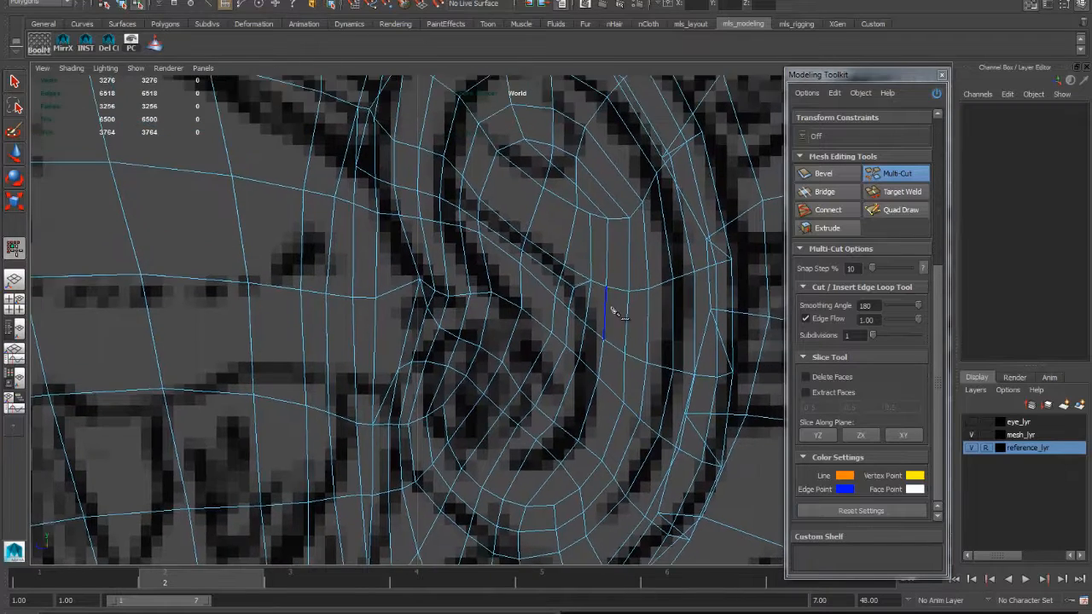
alt+right_drag(610, 309, 566, 287)
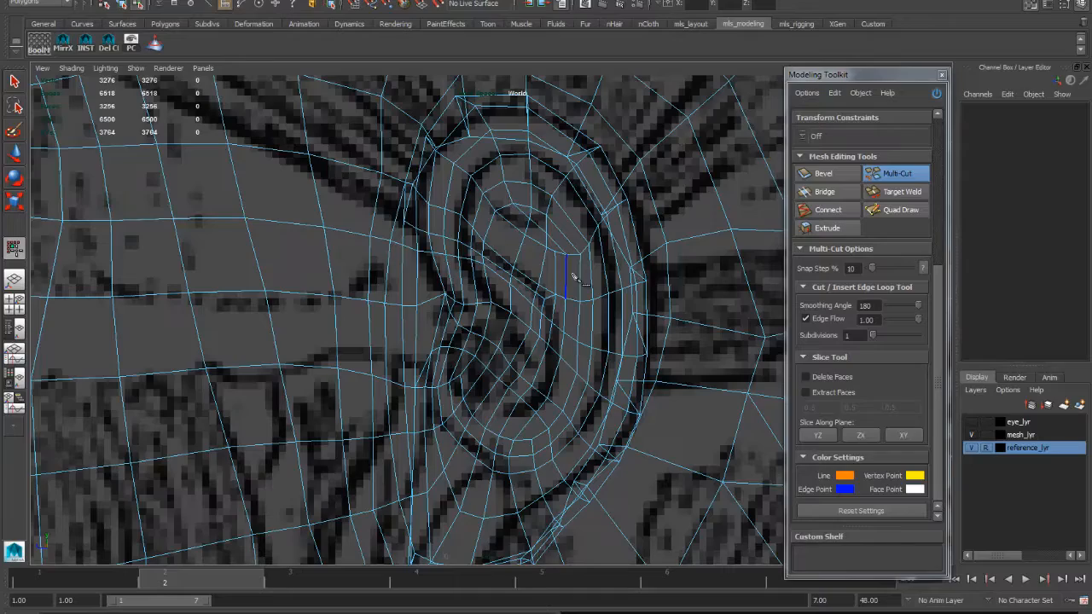
alt+middle_drag(563, 298, 564, 329)
alt+right_drag(563, 329, 573, 349)
alt+middle_drag(573, 349, 569, 324)
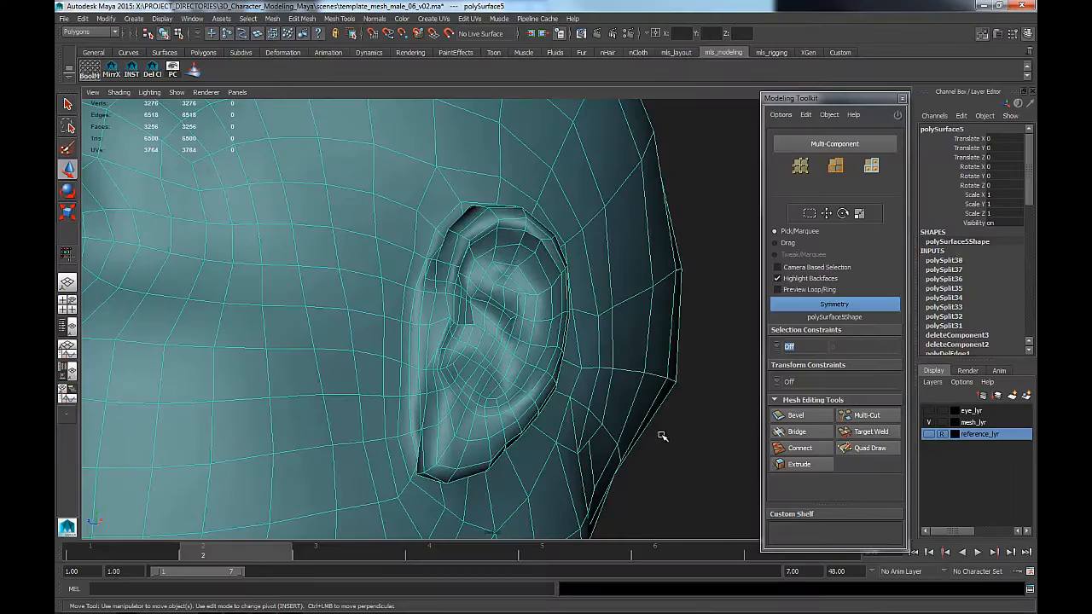
Deselect the head and inspect the shaded ears from the front and back of the head
mouse_move(657, 438)
alt+mouse_down()
mouse_move(560, 419)
mouse_move(685, 390)
alt+mouse_up()
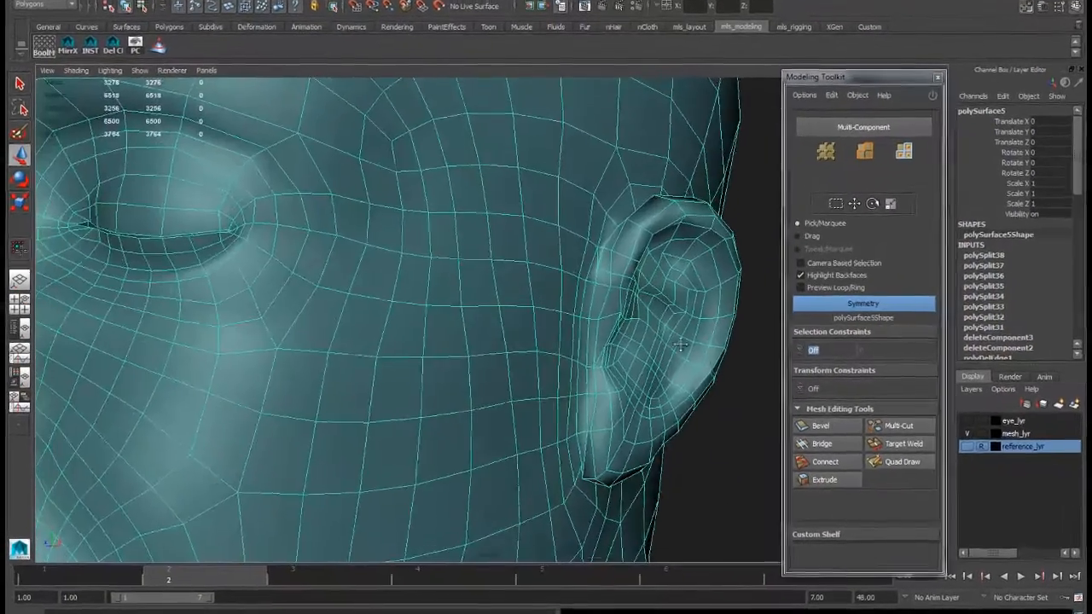
alt+middle_drag(679, 345, 552, 372)
click(682, 409)
alt+right_drag(682, 410, 427, 381)
alt+drag(426, 381, 500, 381)
alt+middle_drag(500, 380, 627, 364)
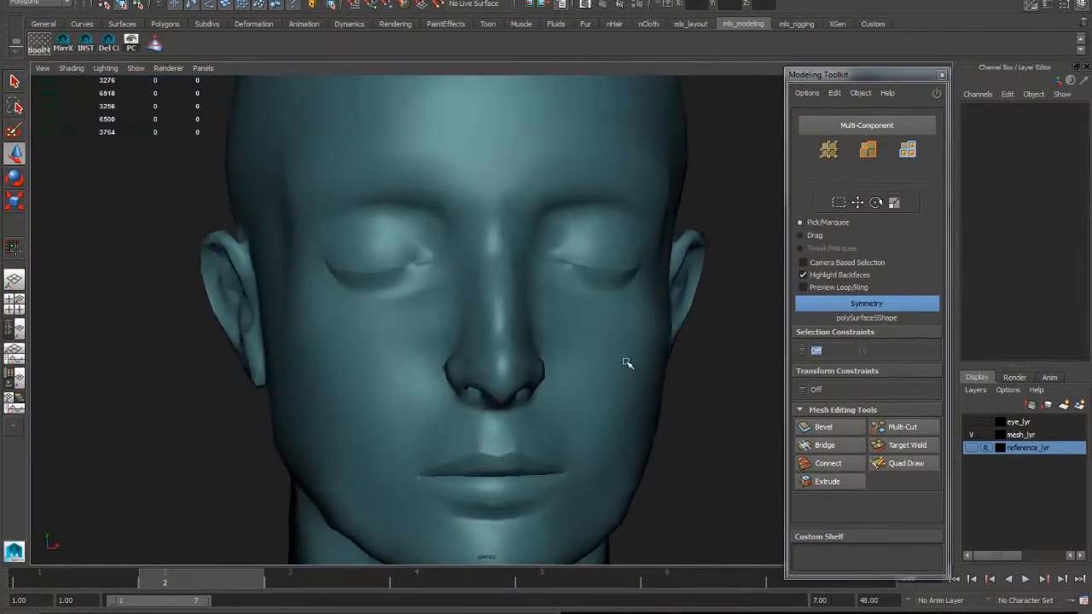
alt+drag(627, 363, 773, 353)
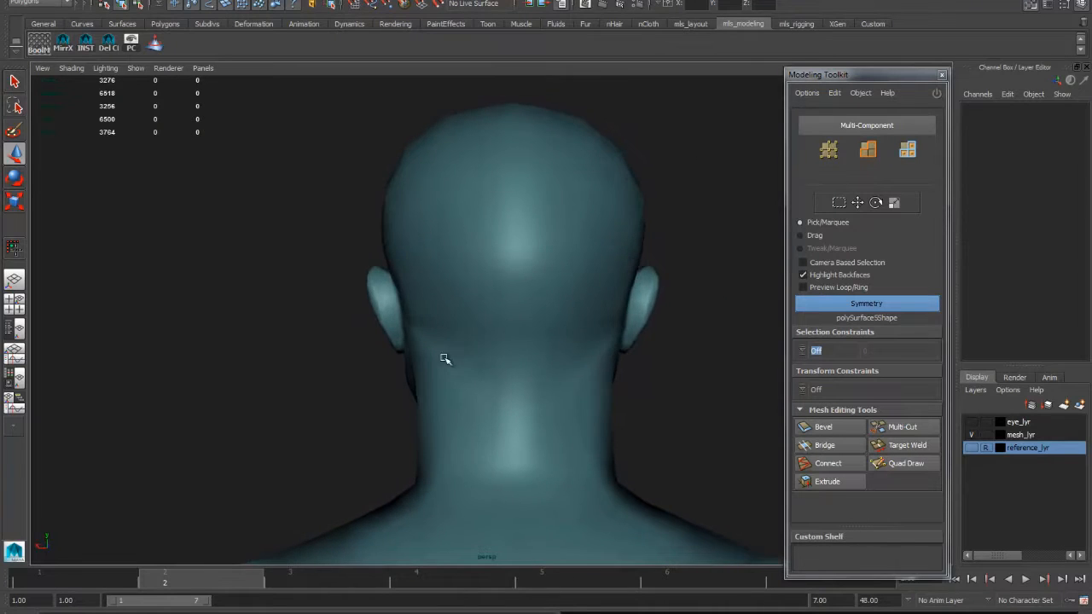
alt+drag(444, 359, 654, 358)
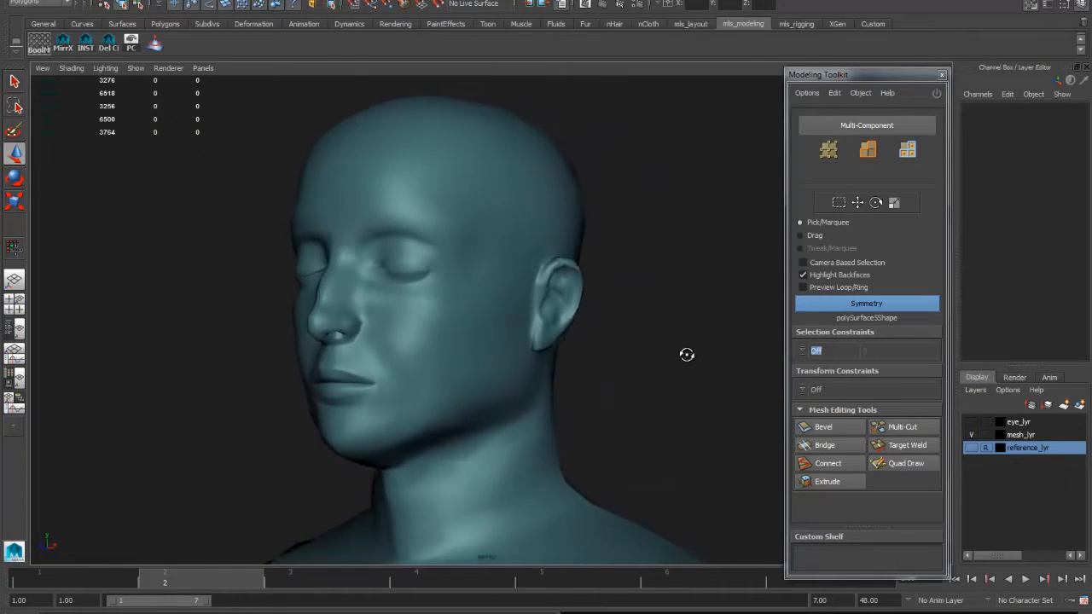
Examine the shaded ear's form and its placement on the head from three-quarter and side views
alt+right_drag(636, 334, 687, 406)
alt+drag(687, 406, 546, 376)
alt+middle_drag(546, 375, 580, 358)
alt+right_drag(580, 357, 751, 411)
alt+middle_drag(627, 367, 559, 372)
alt+right_drag(535, 359, 540, 401)
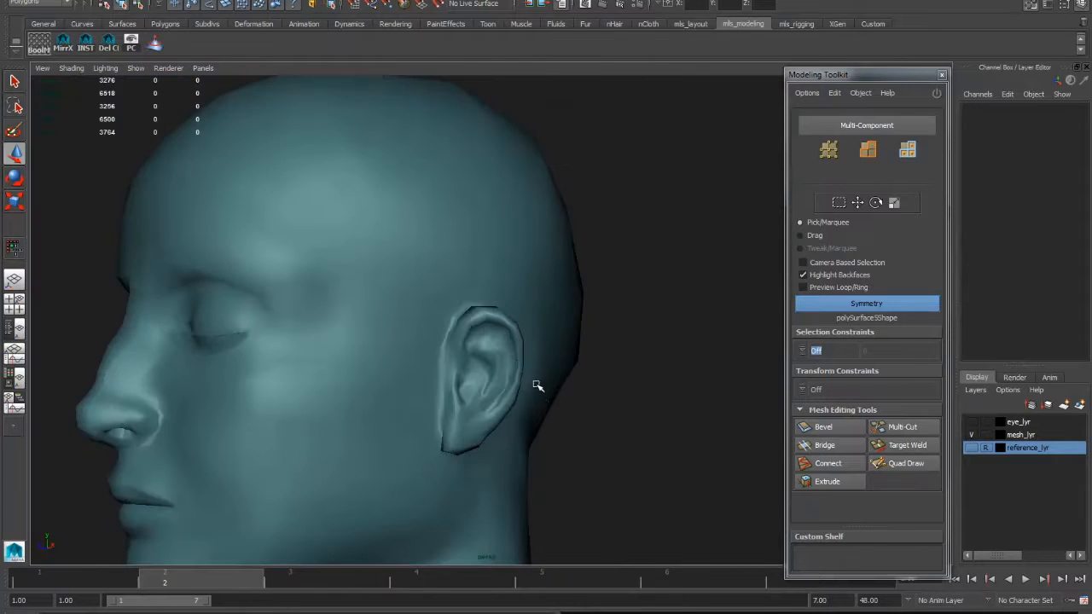
alt+middle_drag(536, 385, 585, 370)
alt+right_drag(585, 370, 660, 404)
alt+drag(660, 404, 572, 406)
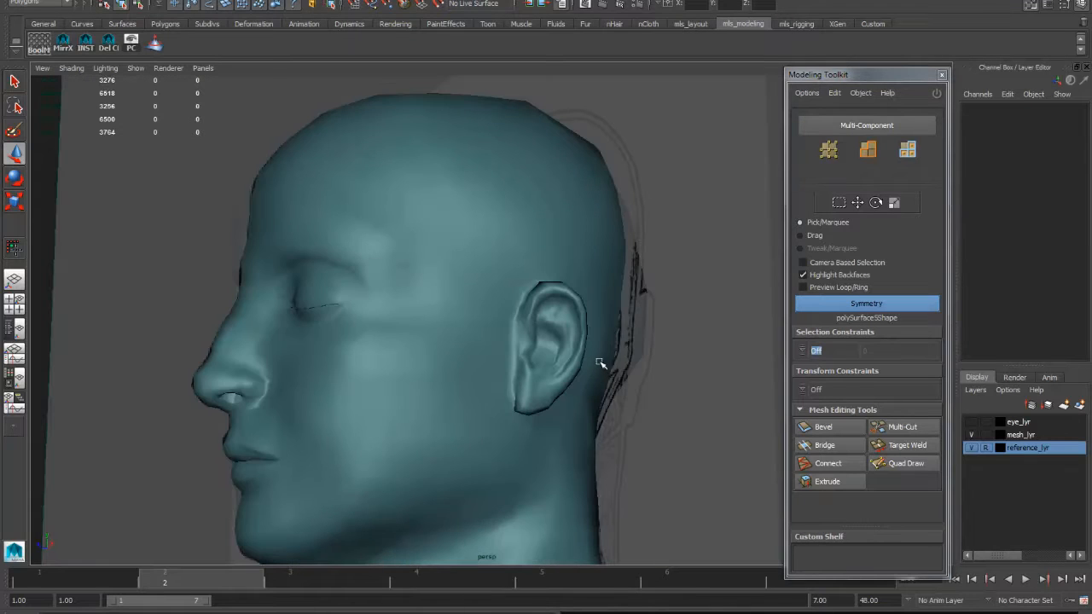
Examine the ear's inner folds up close and in smooth preview against the side reference
alt+drag(595, 375, 548, 373)
alt+right_drag(549, 373, 757, 394)
alt+middle_drag(757, 394, 585, 412)
alt+drag(585, 412, 622, 364)
alt+middle_drag(622, 364, 567, 322)
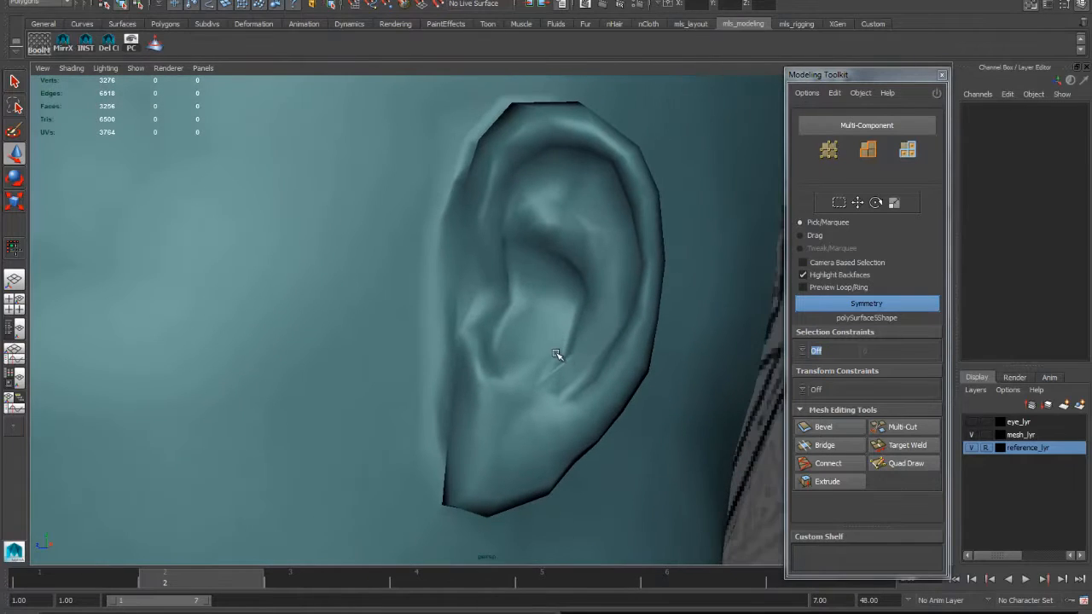
alt+right_drag(557, 356, 526, 363)
alt+drag(527, 363, 588, 355)
alt+right_drag(588, 356, 602, 336)
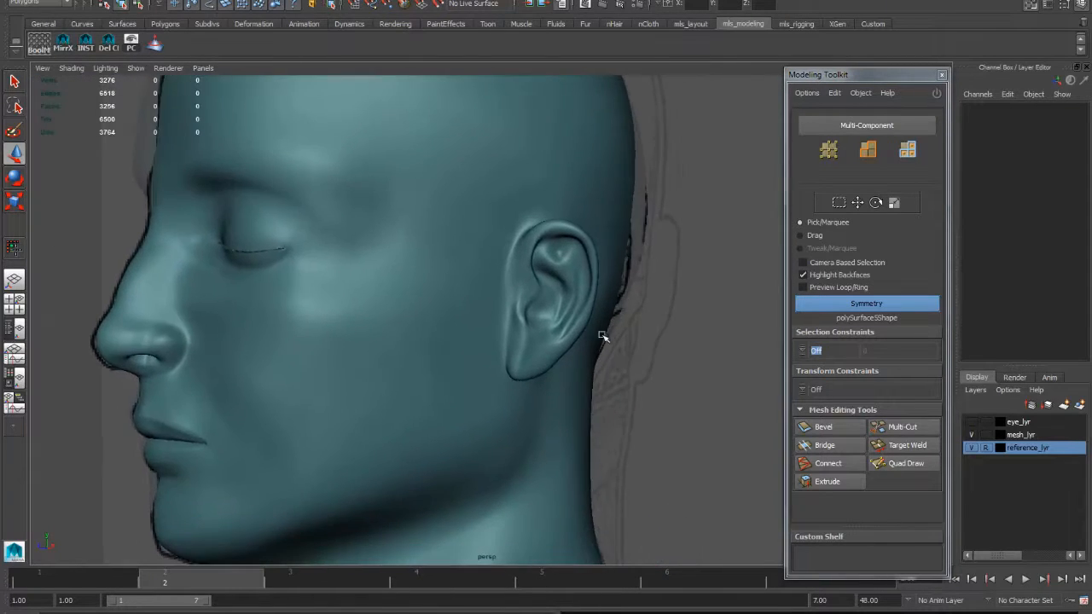
Select the faces in the ear's lower hollow behind the tragus, where the ear canal opens, with symmetry on
alt+drag(602, 336, 489, 361)
click(664, 334)
click(693, 361)
alt+right_drag(490, 361, 521, 349)
alt+drag(521, 349, 486, 384)
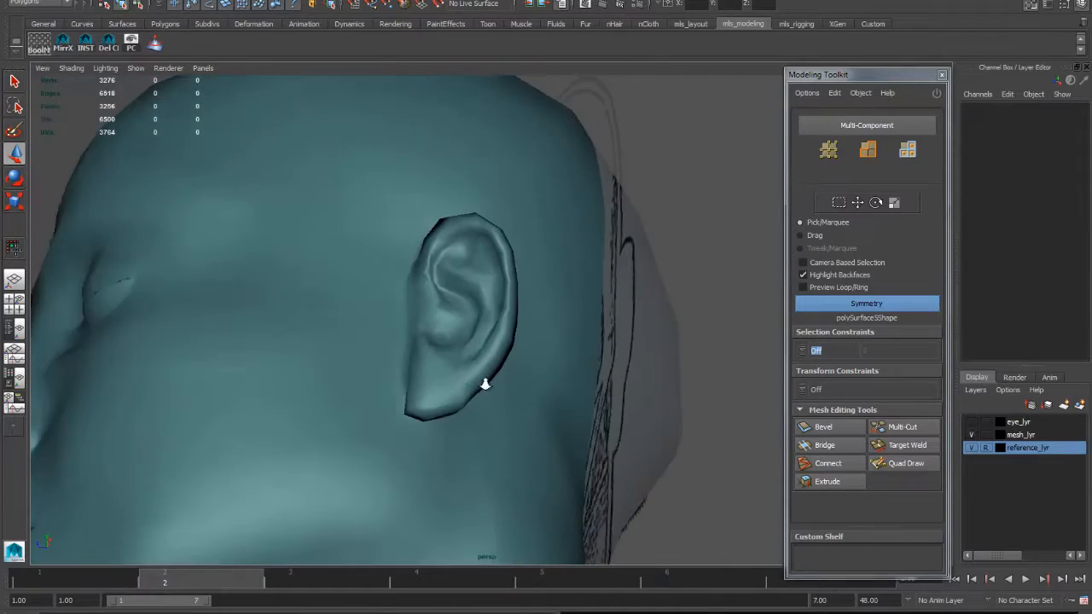
alt+right_drag(484, 384, 536, 388)
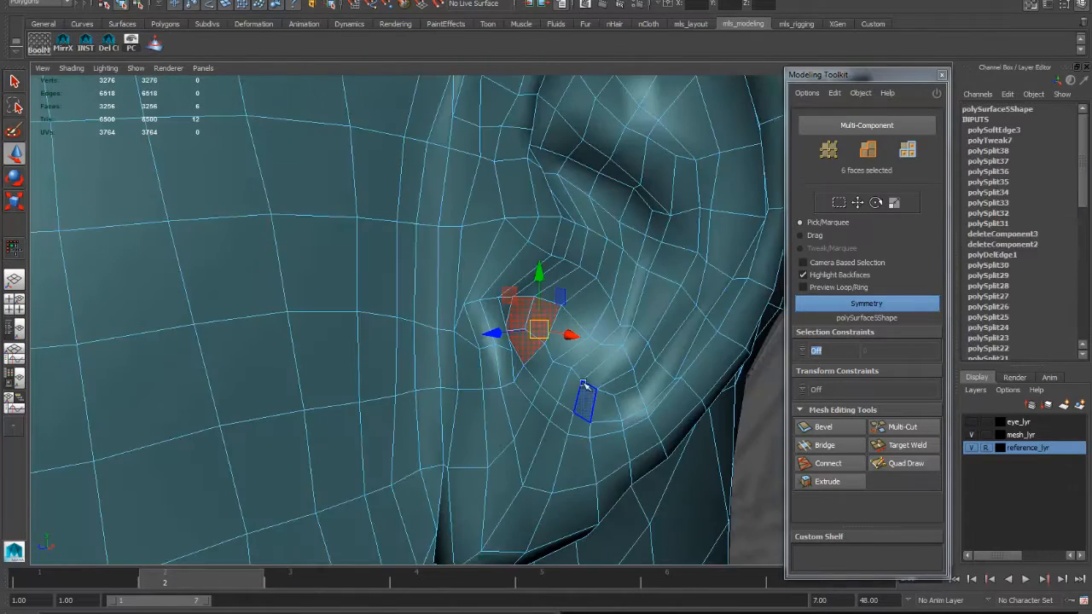
Extrude the selected hollow faces into the head to start the ear canal and scale down its inner end
mouse_move(584, 385)
alt+mouse_down()
mouse_move(557, 384)
mouse_move(588, 375)
alt+mouse_up()
alt+right_drag(588, 376, 342, 304)
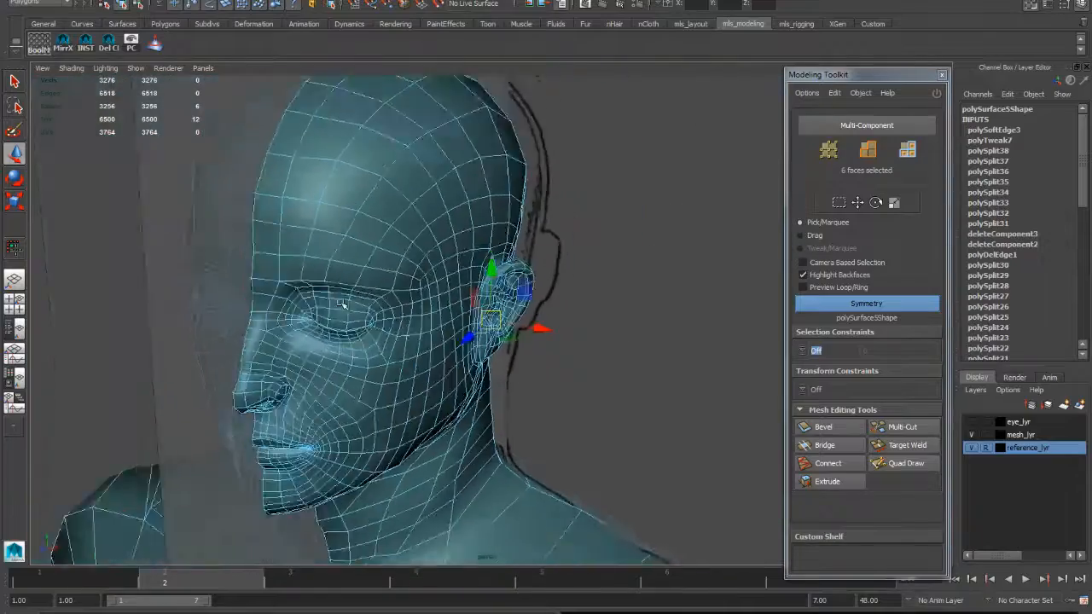
alt+drag(342, 304, 247, 314)
alt+right_drag(426, 341, 677, 451)
alt+right_drag(555, 409, 646, 446)
alt+drag(645, 446, 497, 398)
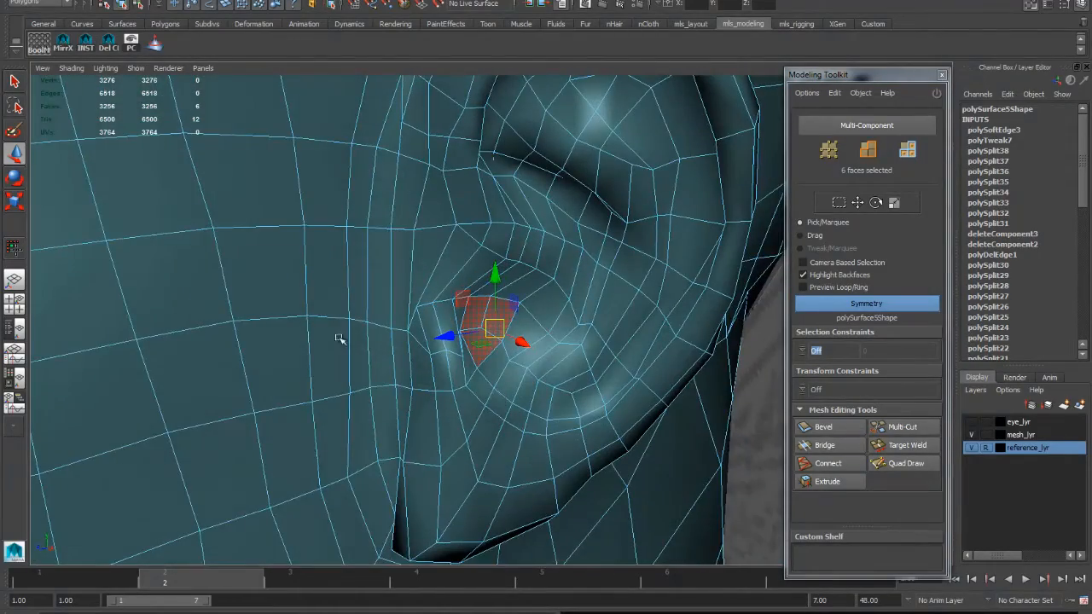
alt+drag(340, 339, 421, 334)
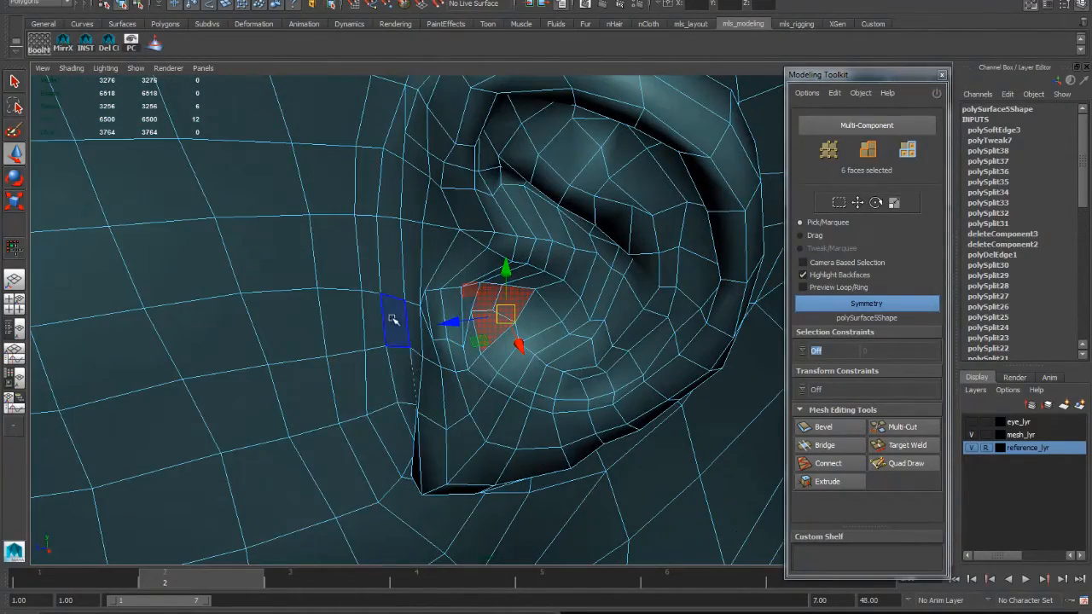
mouse_move(546, 377)
alt+mouse_down()
mouse_move(555, 361)
mouse_move(563, 375)
alt+mouse_up()
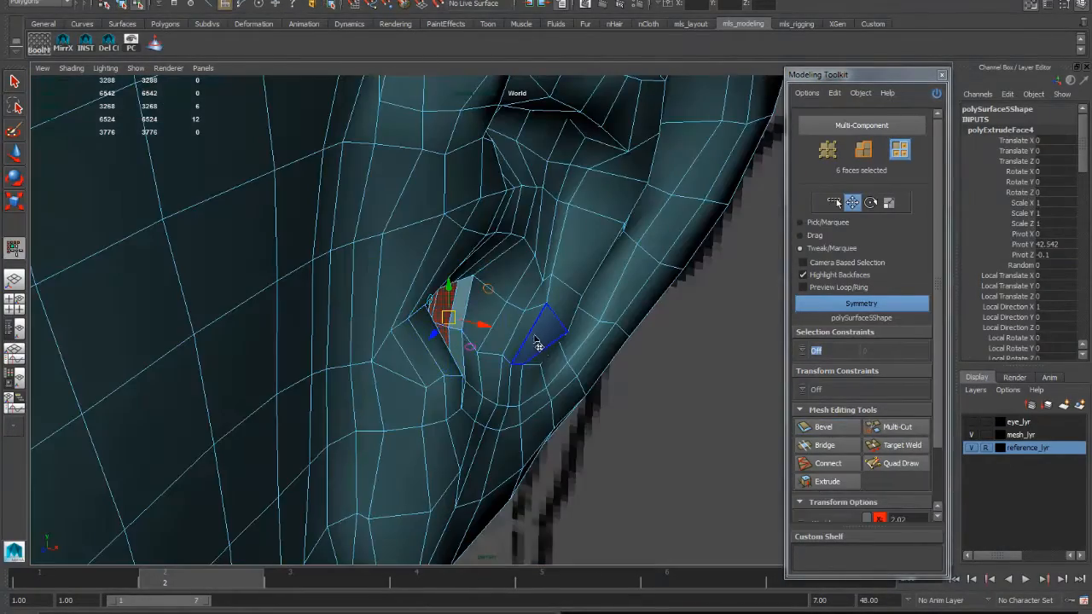
alt+drag(538, 344, 497, 314)
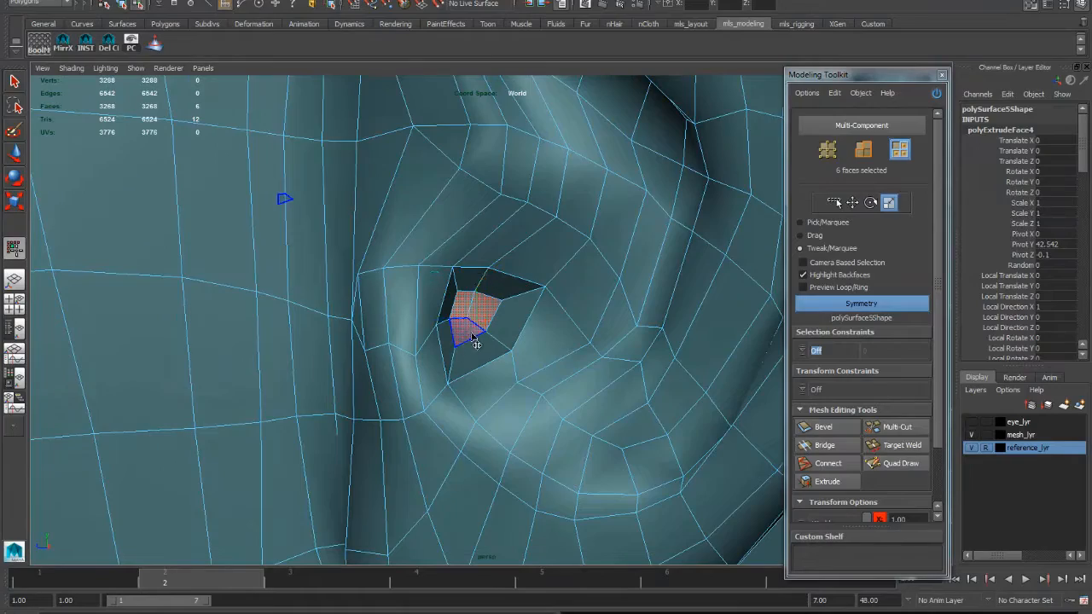
Move the ear canal's end faces to adjust the depth and direction of the opening behind the tragus
key(w)
alt+drag(475, 341, 507, 377)
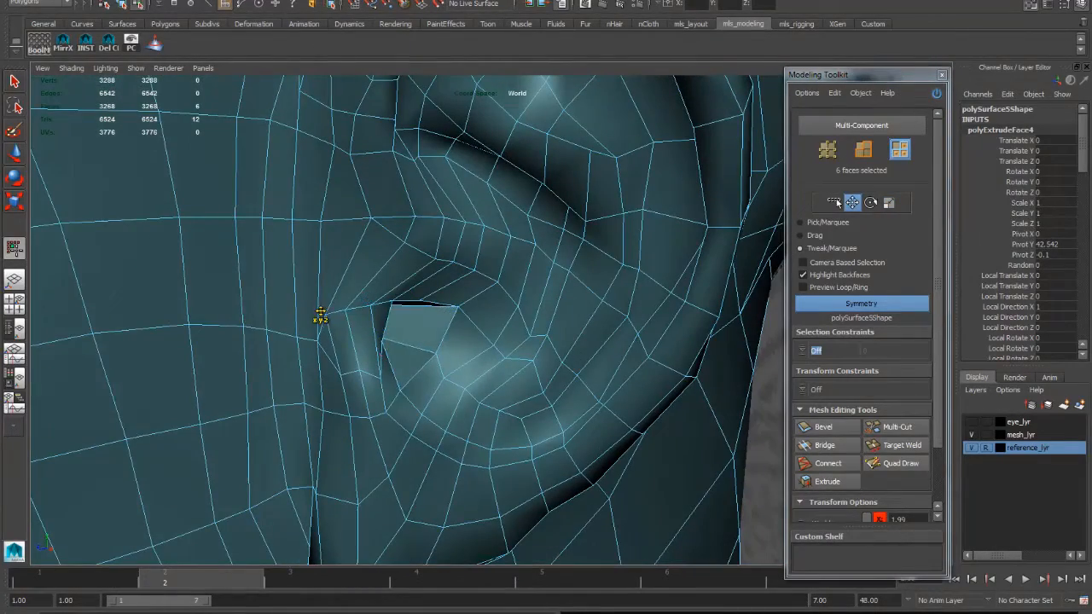
alt+drag(341, 312, 514, 360)
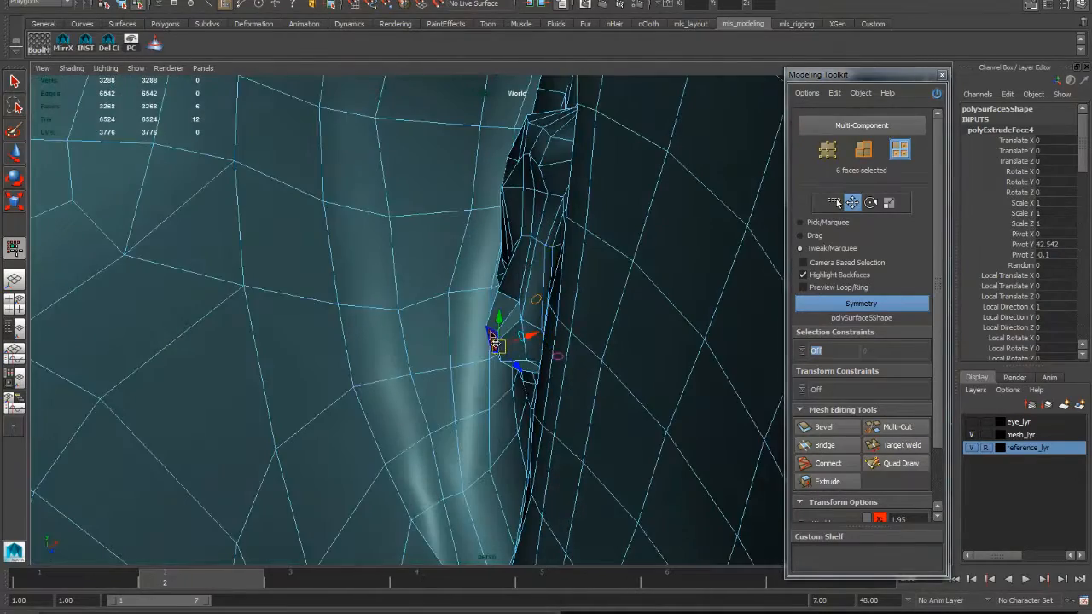
drag(453, 335, 458, 337)
alt+drag(478, 345, 569, 364)
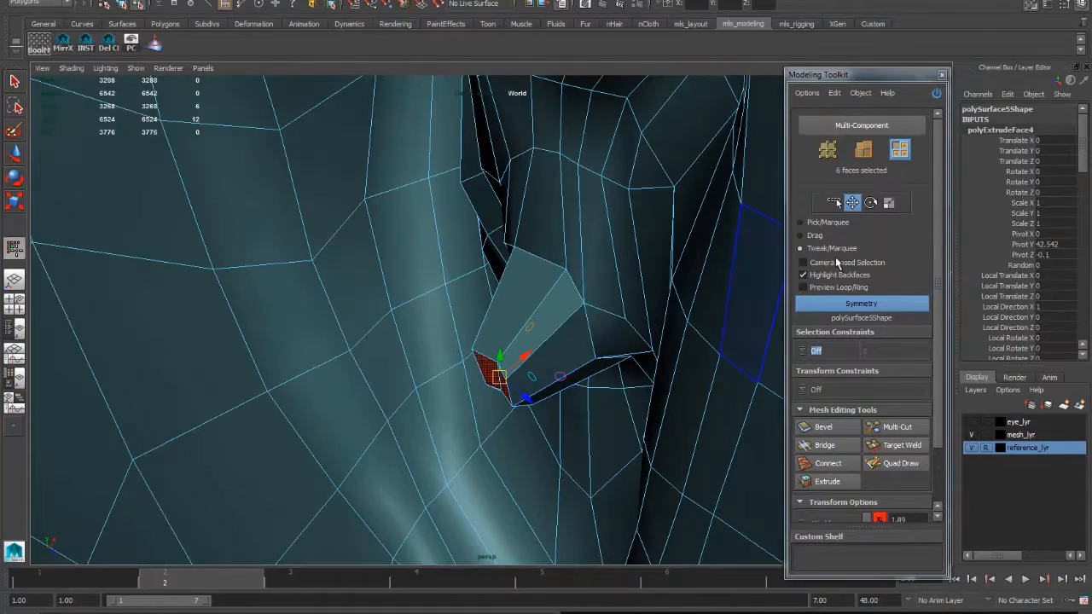
Extrude the ear canal's end faces again with a Local Z of -0.02 and move the new end faces
click(846, 483)
mouse_move(538, 388)
mouse_down()
mouse_move(543, 397)
mouse_move(544, 372)
mouse_up()
scroll(894, 504, down, 2)
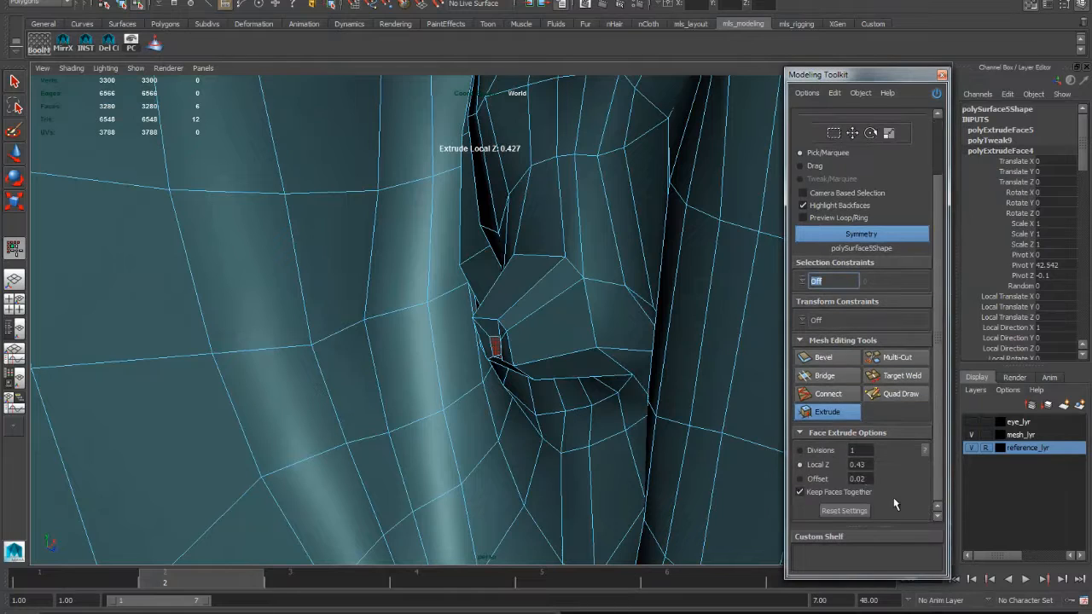
alt+drag(598, 420, 588, 407)
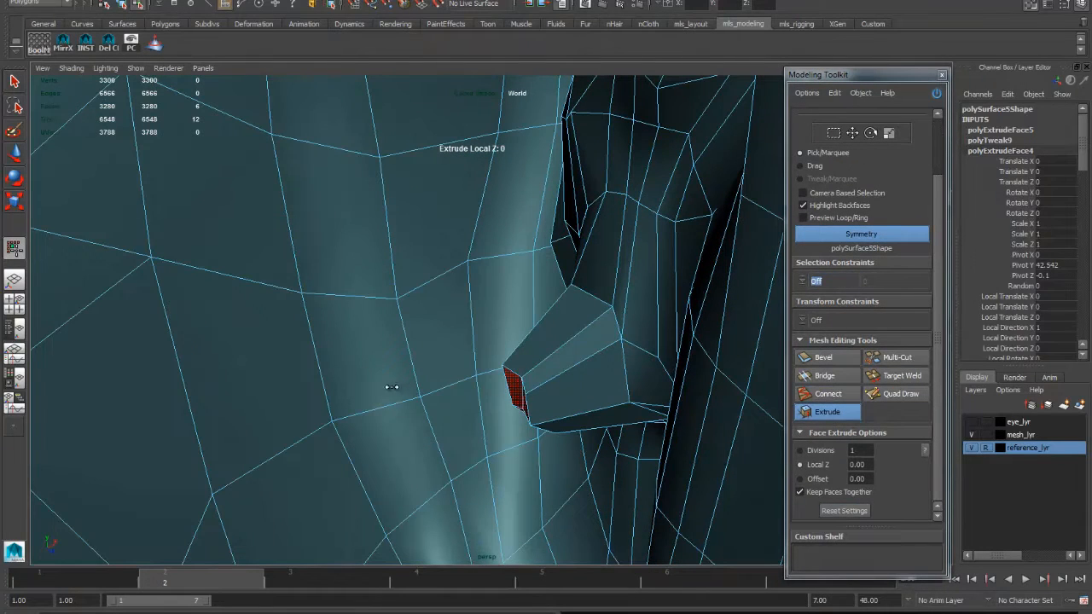
mouse_move(391, 387)
mouse_down()
mouse_move(404, 391)
mouse_move(384, 383)
mouse_move(397, 380)
mouse_up()
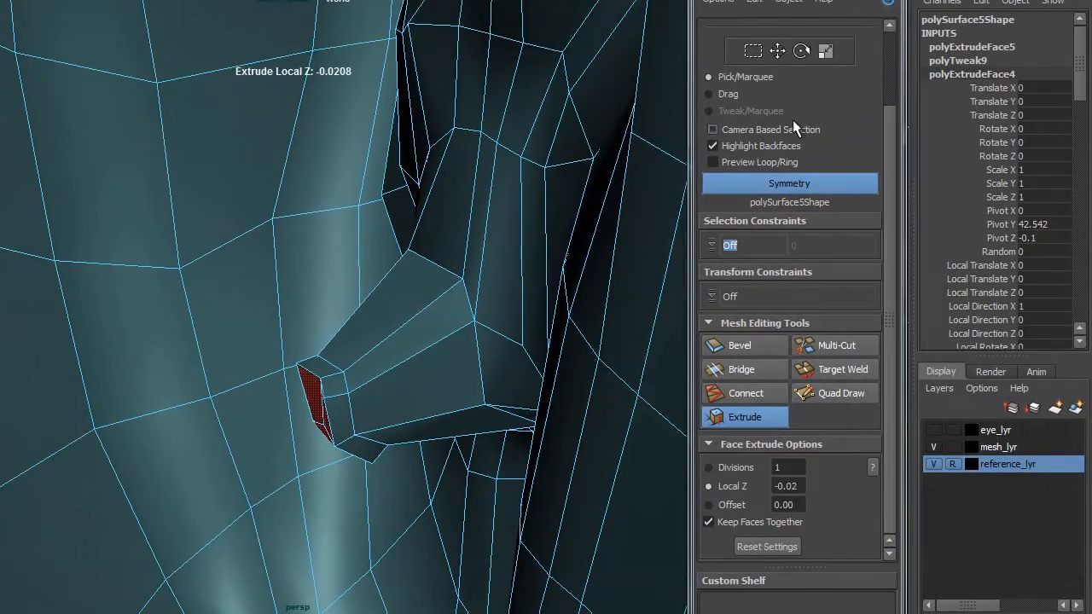
click(777, 51)
key(f)
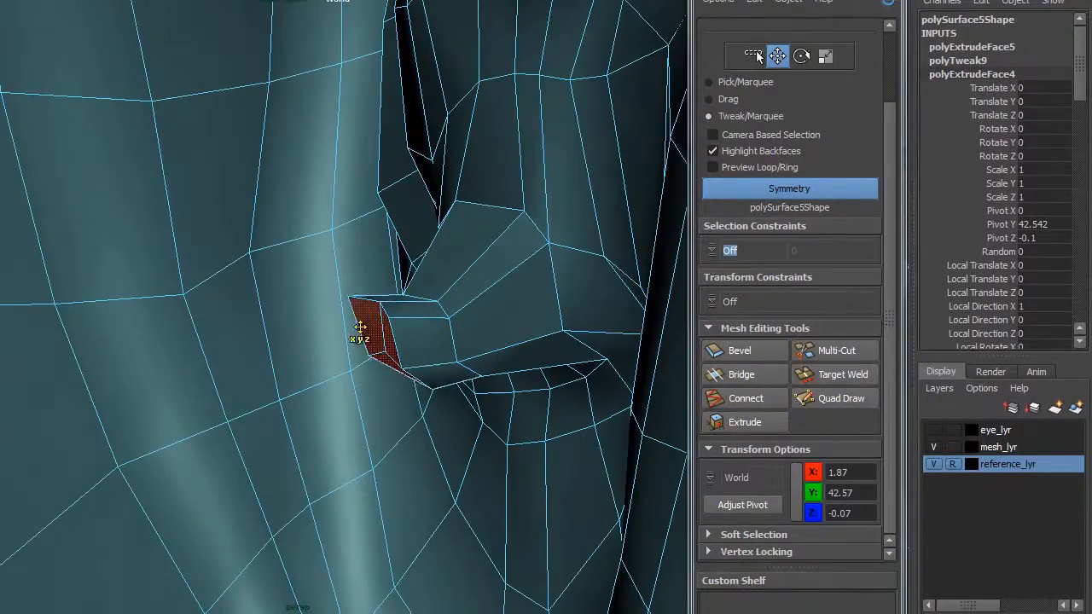
drag(360, 327, 532, 356)
Insert two edge loops around the walls of the ear canal opening with Quad Draw
scroll(330, 313, up, 5)
alt+drag(330, 313, 336, 366)
scroll(420, 338, down, 3)
scroll(372, 362, up, 3)
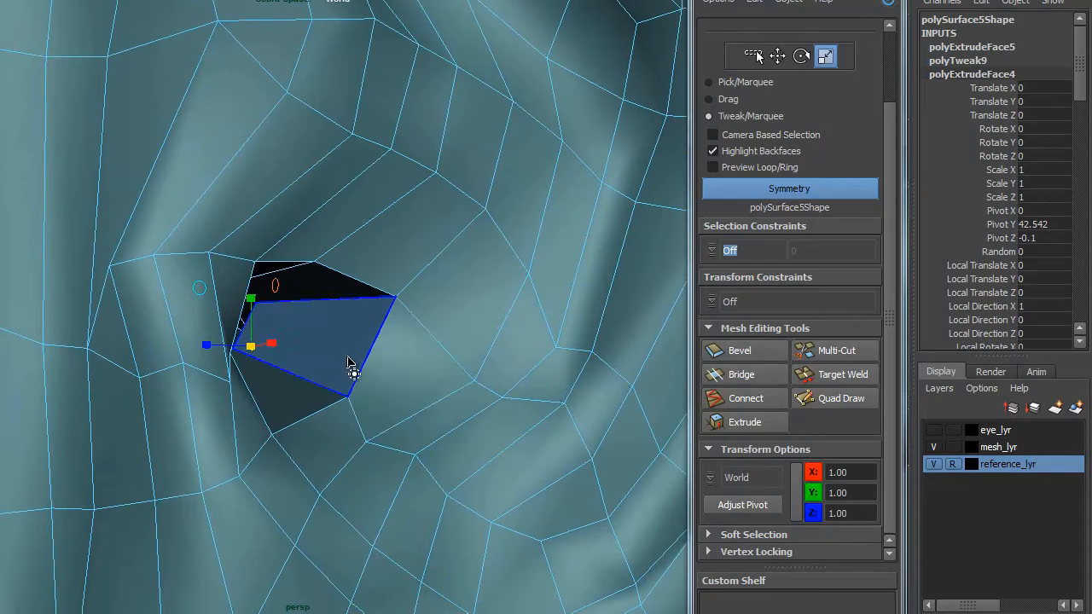
shift+right_drag(352, 365, 337, 273)
middle_drag(364, 310, 342, 308)
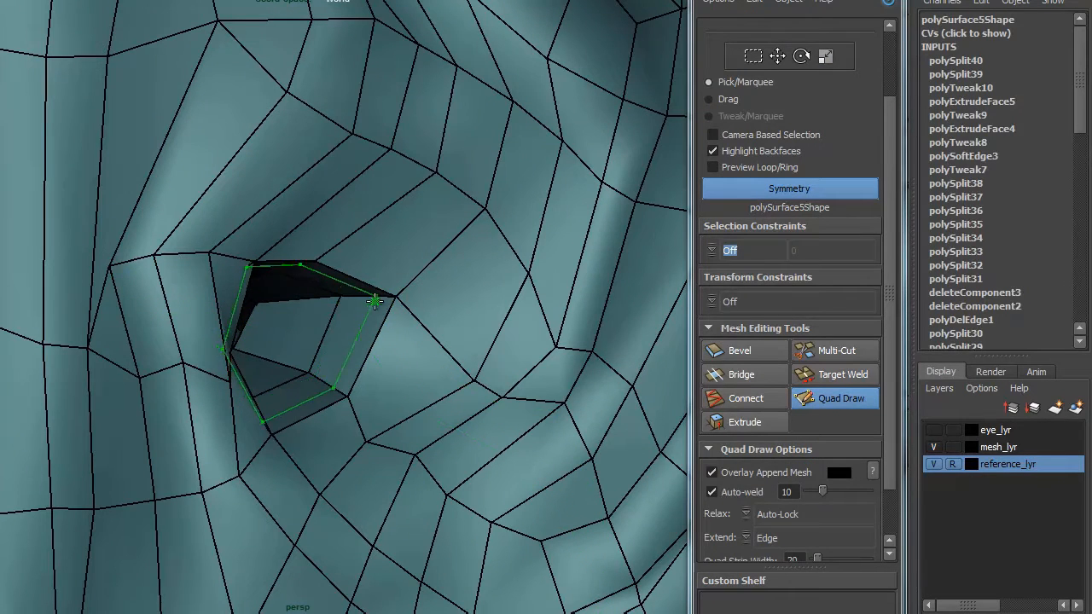
ctrl+click(288, 301)
alt+drag(360, 318, 381, 309)
ctrl+click(381, 309)
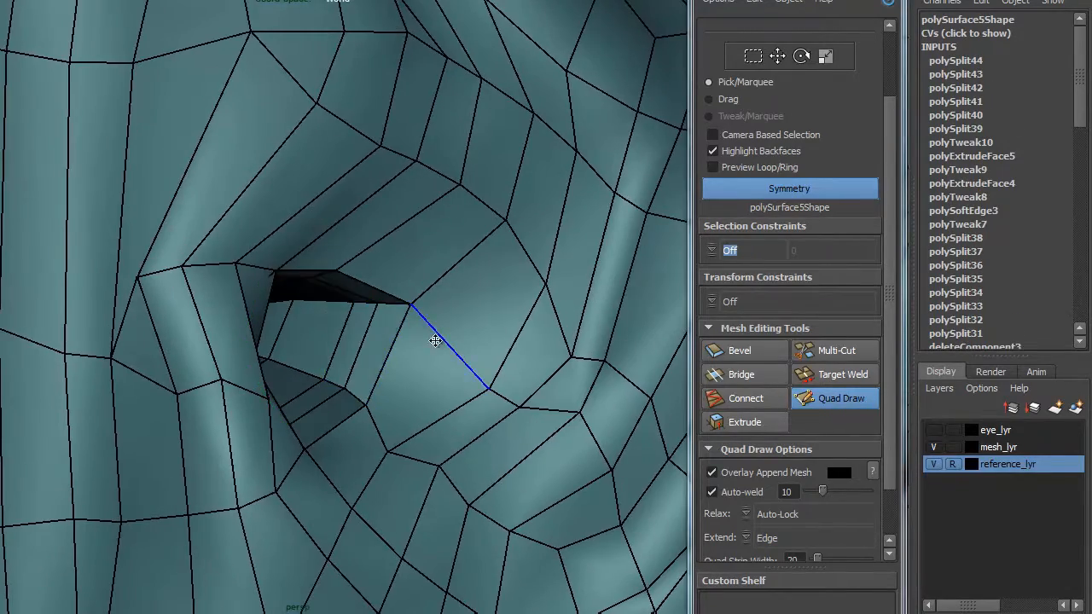
alt+drag(434, 341, 419, 366)
key(w)
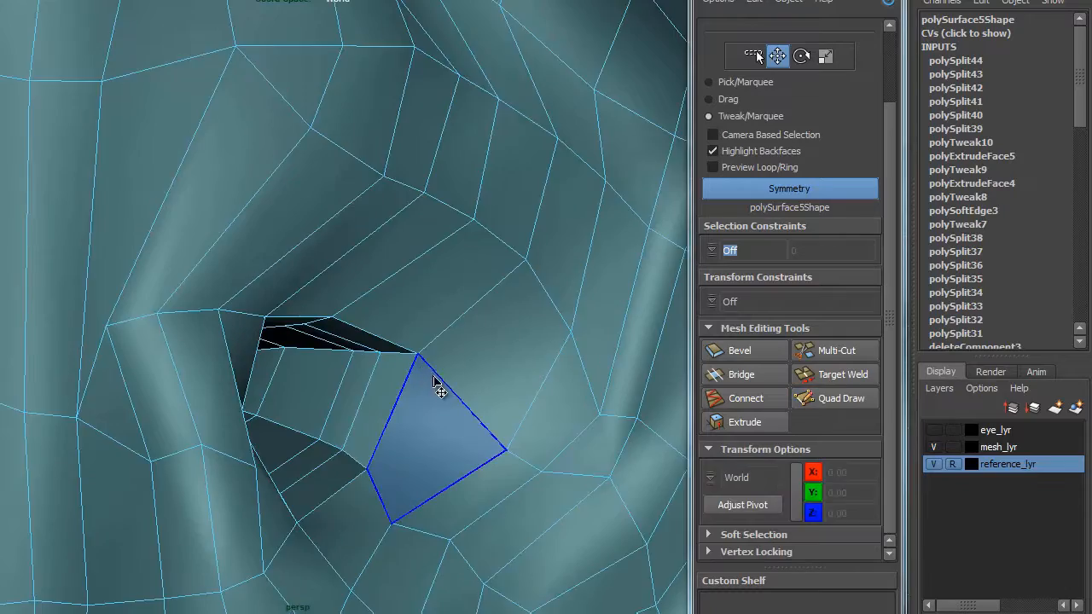
Slide the vertex below the tragus along its edge using the Edge transform constraint
alt+right_drag(434, 381, 343, 323)
mouse_move(343, 323)
alt+mouse_down()
mouse_move(350, 367)
mouse_move(310, 356)
mouse_move(389, 371)
mouse_move(366, 368)
alt+mouse_up()
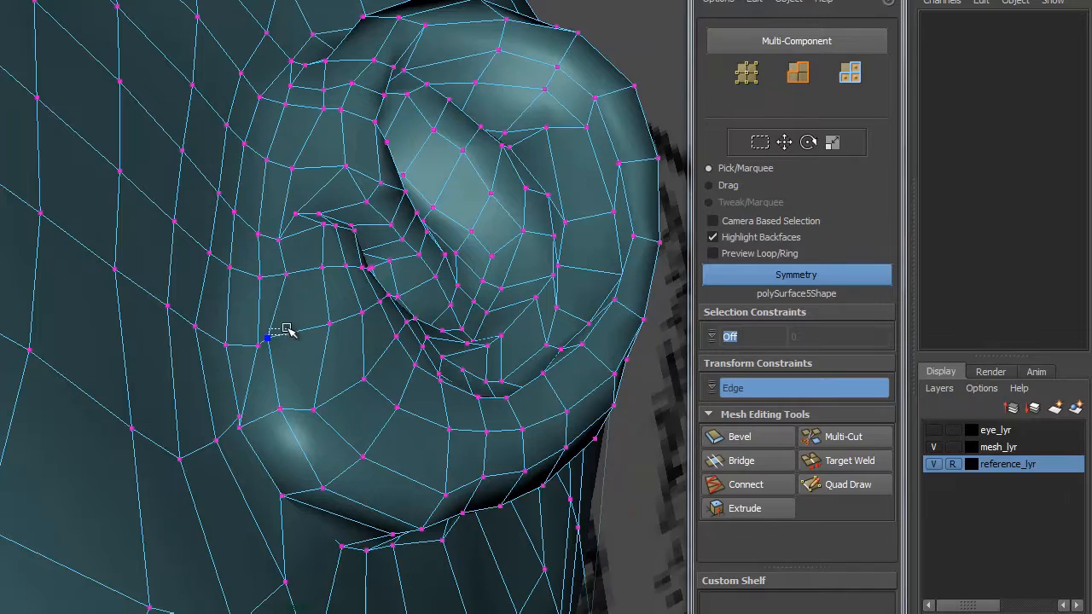
click(886, 3)
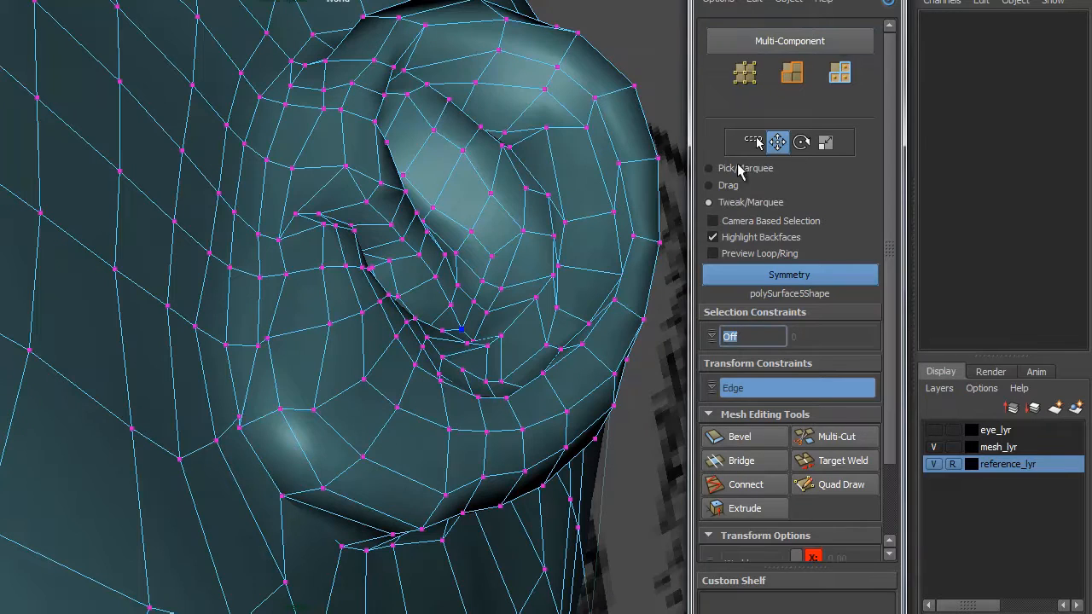
drag(266, 337, 285, 329)
alt+drag(305, 411, 327, 371)
key(f)
scroll(325, 348, down, 5)
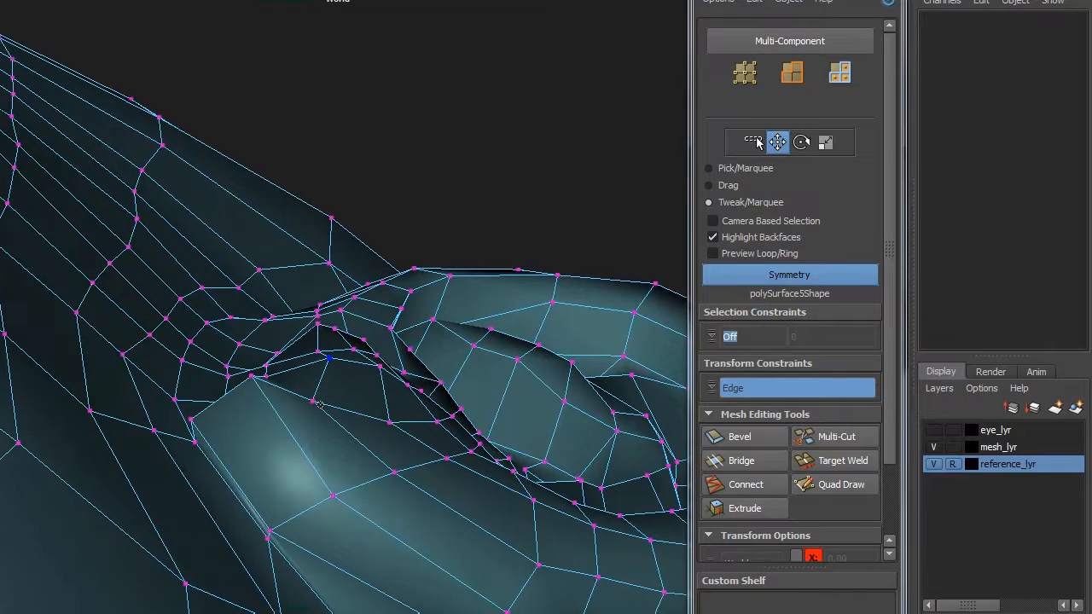
Turn off the transform constraint and reposition the vertices between the tragus and the lobe to smooth the surface
click(709, 386)
click(727, 377)
click(334, 355)
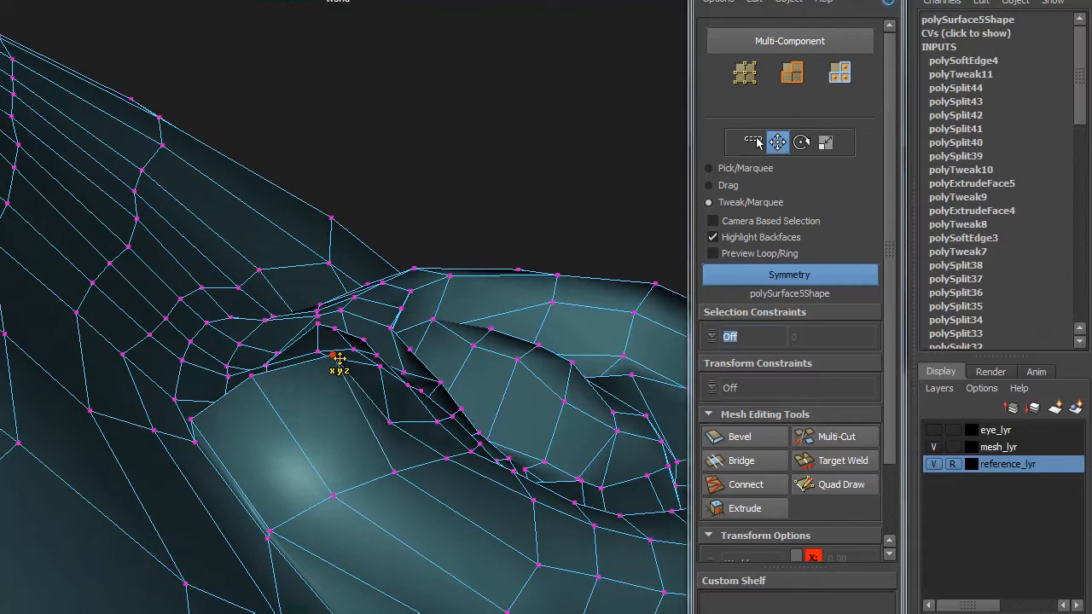
drag(334, 354, 321, 355)
drag(391, 425, 390, 390)
drag(321, 356, 339, 353)
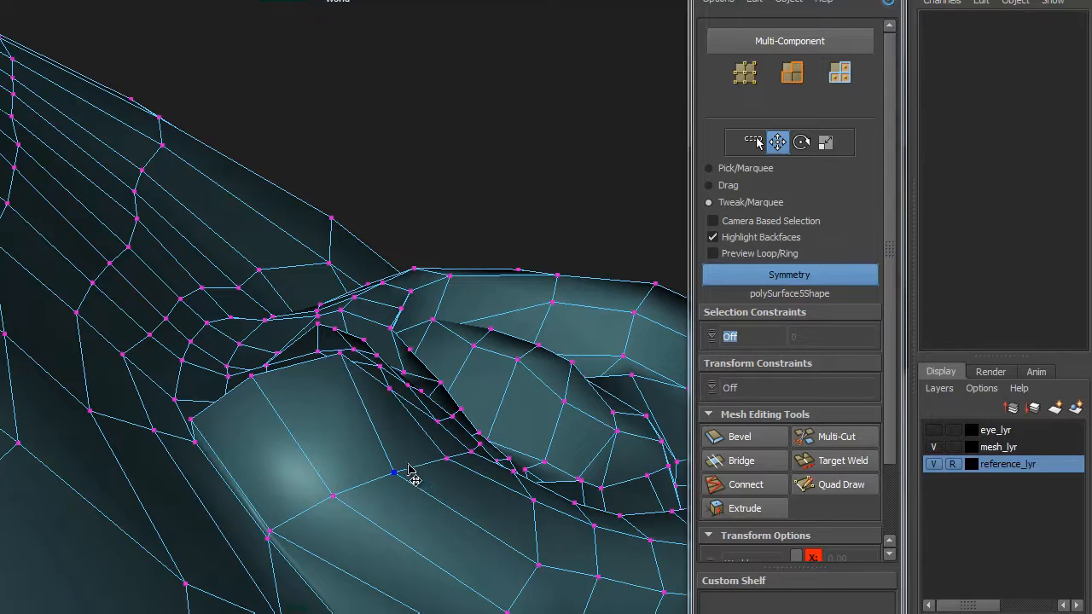
drag(395, 472, 392, 440)
mouse_move(264, 366)
mouse_down()
mouse_move(272, 352)
mouse_move(254, 368)
mouse_move(245, 361)
mouse_up()
alt+drag(295, 386, 253, 297)
mouse_move(219, 345)
mouse_down()
mouse_move(206, 325)
mouse_move(296, 309)
mouse_move(216, 300)
mouse_move(224, 349)
mouse_up()
Try to move the lobe's lower front corner vertex upward, and undo the attempts
drag(195, 413, 223, 376)
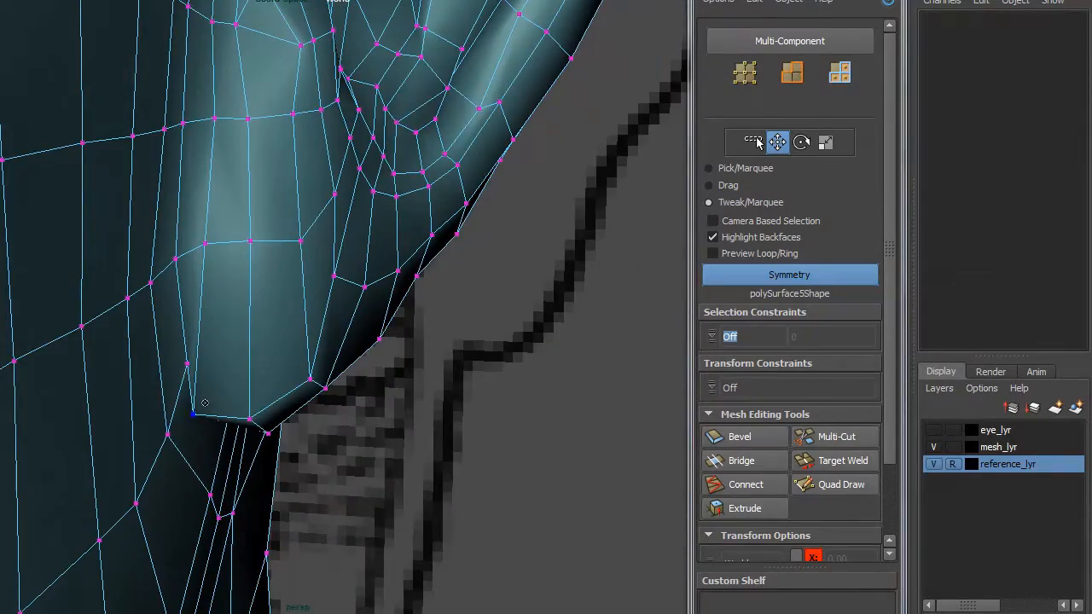
key(ctrl+z)
drag(195, 415, 205, 378)
key(ctrl+z)
key(ctrl+z)
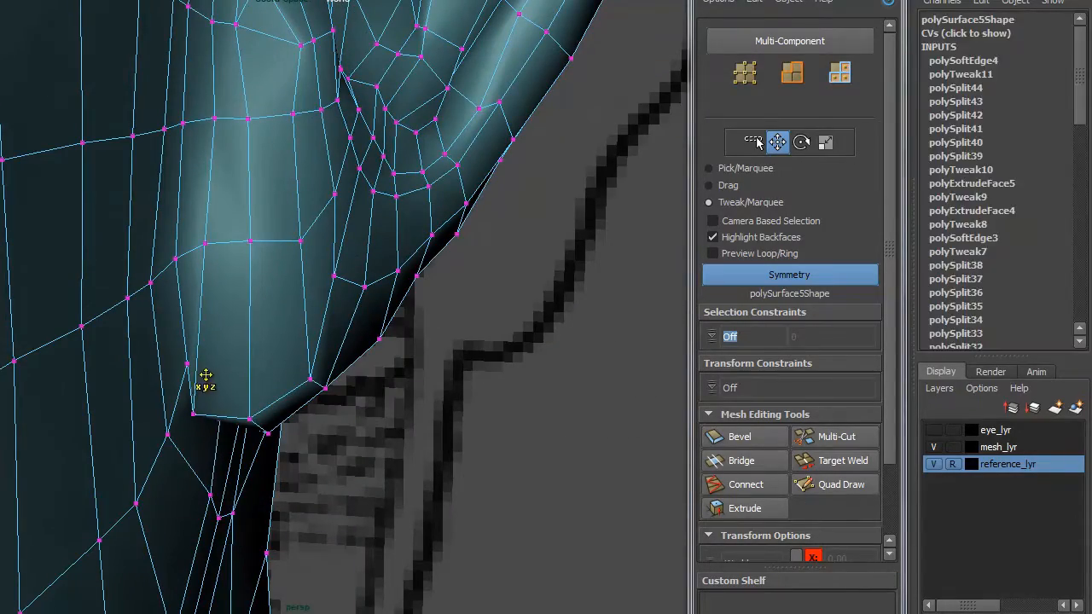
key(ctrl+z)
Move the vertices on the lobe's bottom edge to round off its underside
drag(196, 415, 306, 349)
key(ctrl+z)
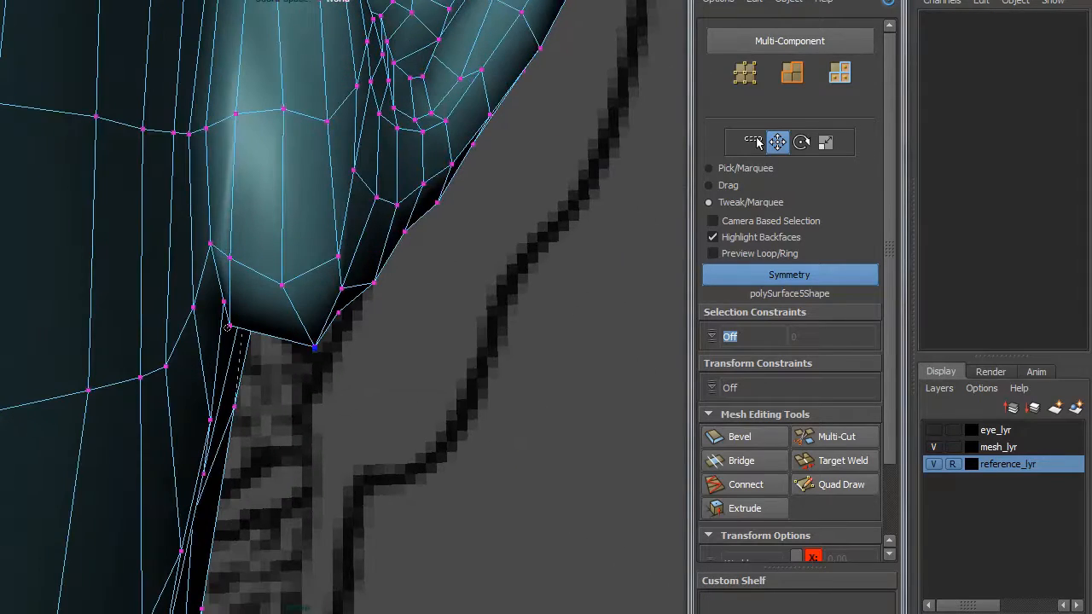
mouse_move(236, 326)
mouse_down()
mouse_move(254, 257)
mouse_move(243, 327)
mouse_move(254, 334)
mouse_up()
key(ctrl+z)
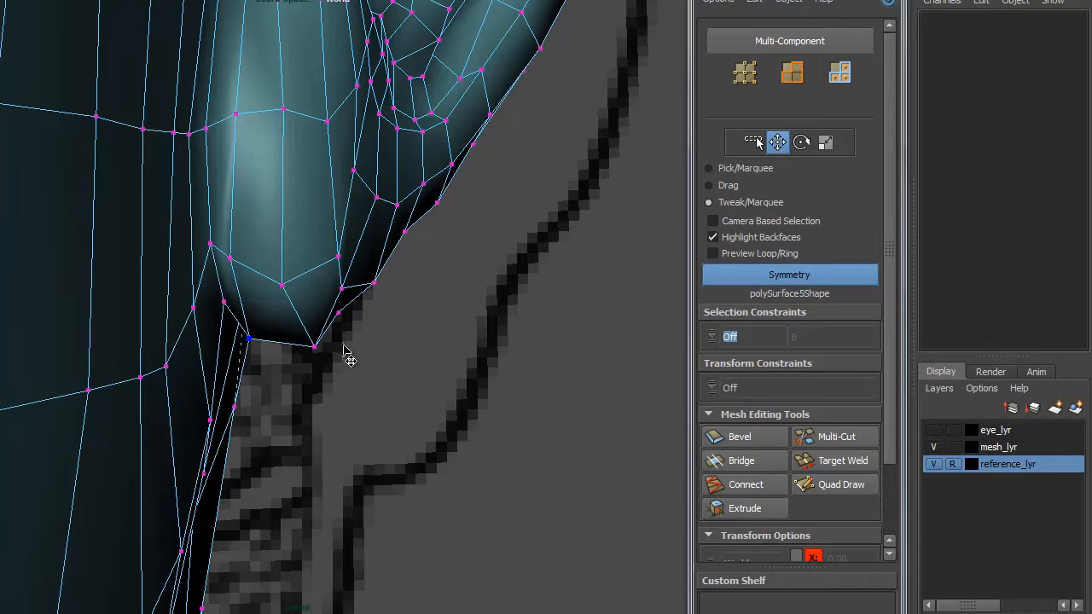
Adjust the vertices along the lobe's front edge where it meets the jaw
alt+drag(342, 344, 298, 371)
scroll(333, 312, down, 3)
drag(371, 360, 250, 408)
drag(240, 344, 244, 352)
alt+drag(281, 363, 286, 316)
drag(189, 369, 192, 376)
Reposition the vertices across the lobe's face and below the tragus to space the edges more evenly
alt+drag(192, 377, 205, 444)
alt+middle_drag(201, 485, 258, 341)
alt+drag(259, 341, 290, 349)
mouse_move(290, 273)
alt+mouse_down()
mouse_move(294, 294)
mouse_move(336, 319)
mouse_move(359, 396)
mouse_move(414, 397)
mouse_move(209, 375)
mouse_move(335, 364)
mouse_move(270, 342)
mouse_move(287, 347)
mouse_move(286, 266)
alt+mouse_up()
mouse_move(254, 356)
mouse_down()
mouse_move(289, 355)
mouse_move(256, 373)
mouse_up()
alt+drag(295, 332, 278, 356)
drag(261, 296, 271, 318)
drag(241, 306, 232, 337)
drag(250, 364, 257, 371)
drag(279, 358, 279, 332)
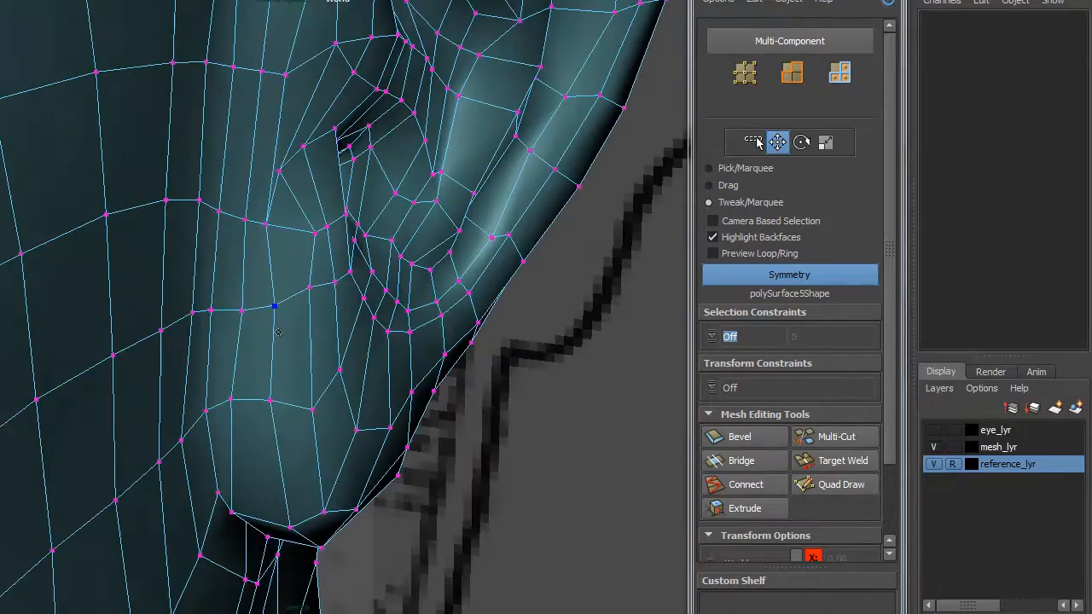
Check the ear references on the Pinterest Anatomy board, and return to the lobe in Maya
key(alt+Tab)
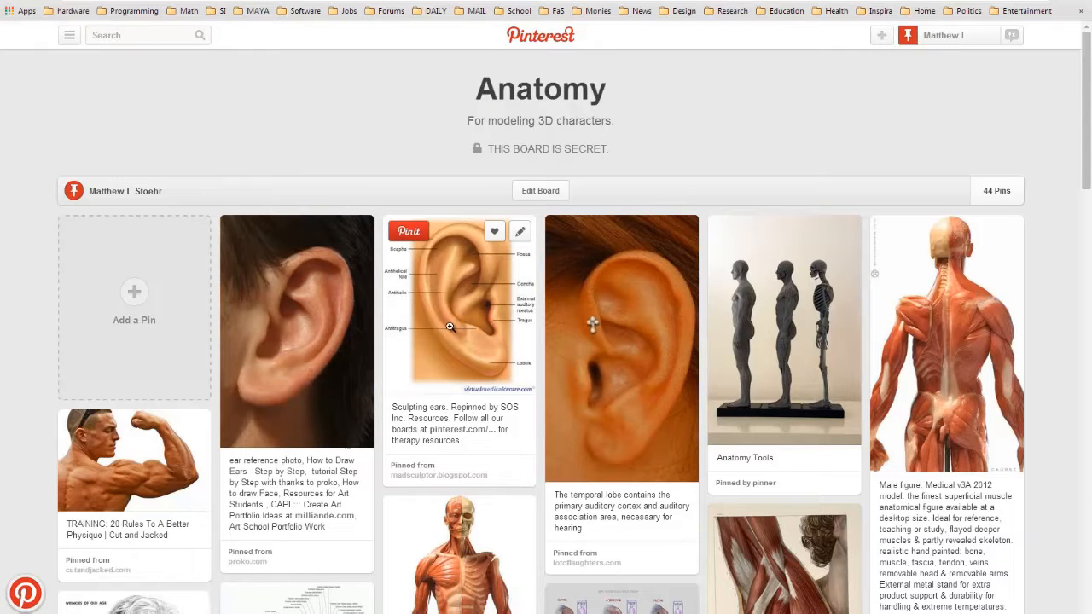
key(alt+Tab)
alt+drag(453, 332, 513, 333)
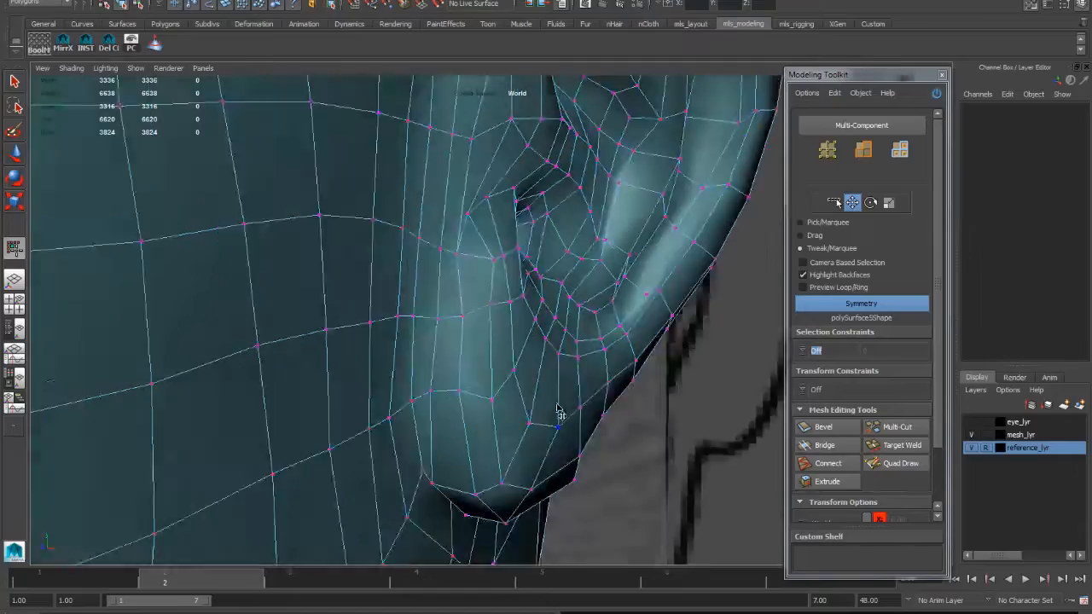
key(f)
alt+drag(392, 173, 412, 168)
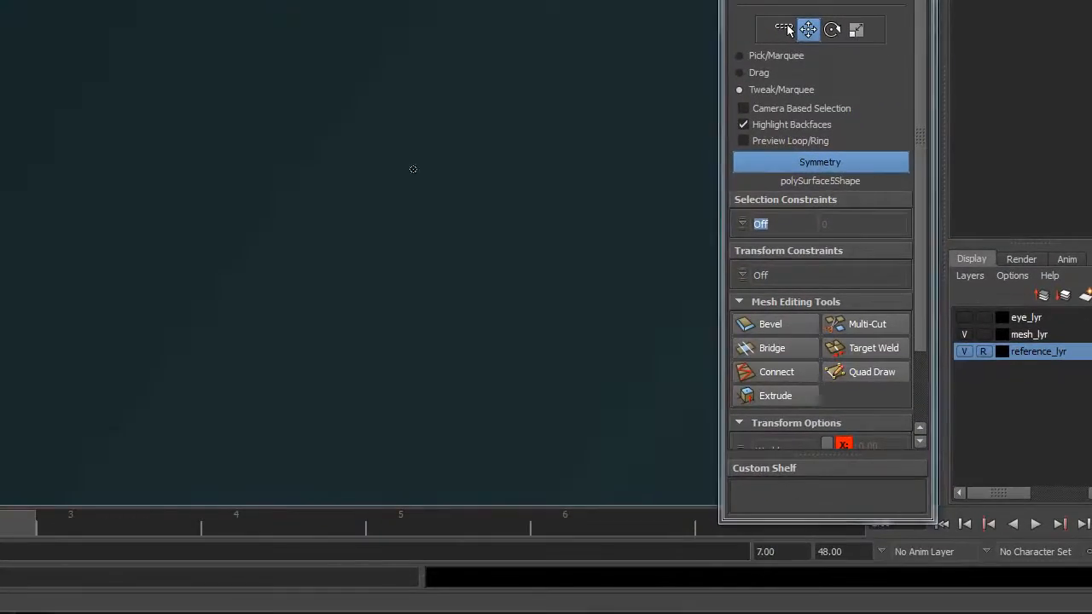
Move the vertices between the lobe and the ear's lower hollow to even out the edge flow
alt+right_drag(412, 168, 399, 210)
drag(397, 216, 393, 256)
drag(316, 219, 315, 237)
drag(418, 206, 416, 218)
drag(375, 195, 370, 204)
drag(465, 197, 475, 218)
drag(491, 230, 500, 245)
mouse_move(500, 247)
alt+mouse_down()
mouse_move(502, 303)
mouse_move(528, 234)
alt+mouse_up()
alt+right_drag(528, 235, 520, 184)
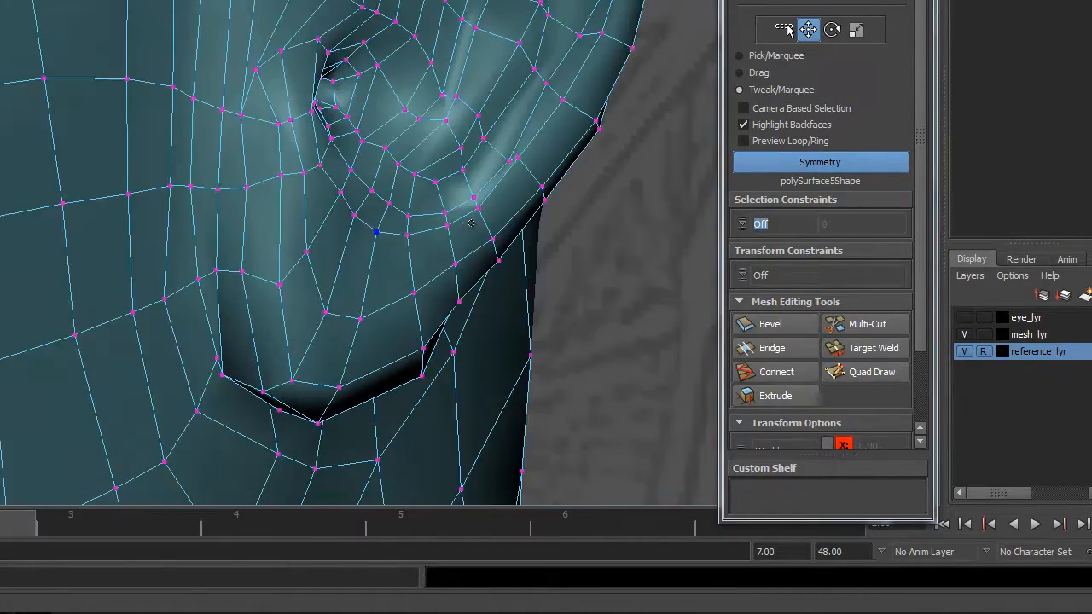
Hide the reference_lyr layer and review the shaded ear and head from the side and front
key(q)
mouse_move(513, 206)
alt+mouse_down()
mouse_move(373, 199)
mouse_move(532, 167)
alt+mouse_up()
alt+right_drag(532, 166, 173, 183)
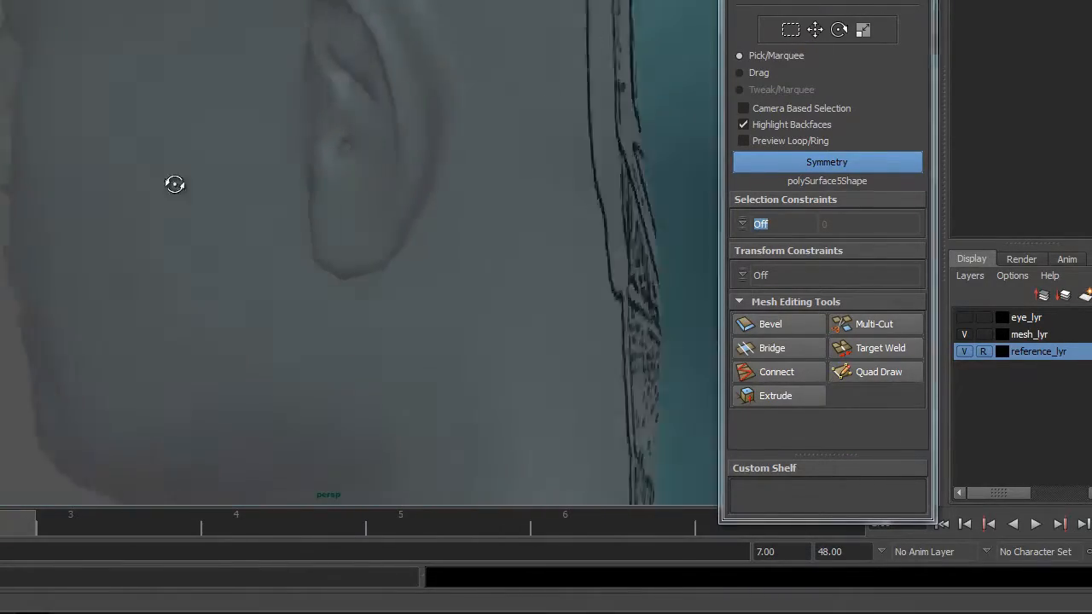
alt+drag(173, 183, 735, 414)
click(964, 352)
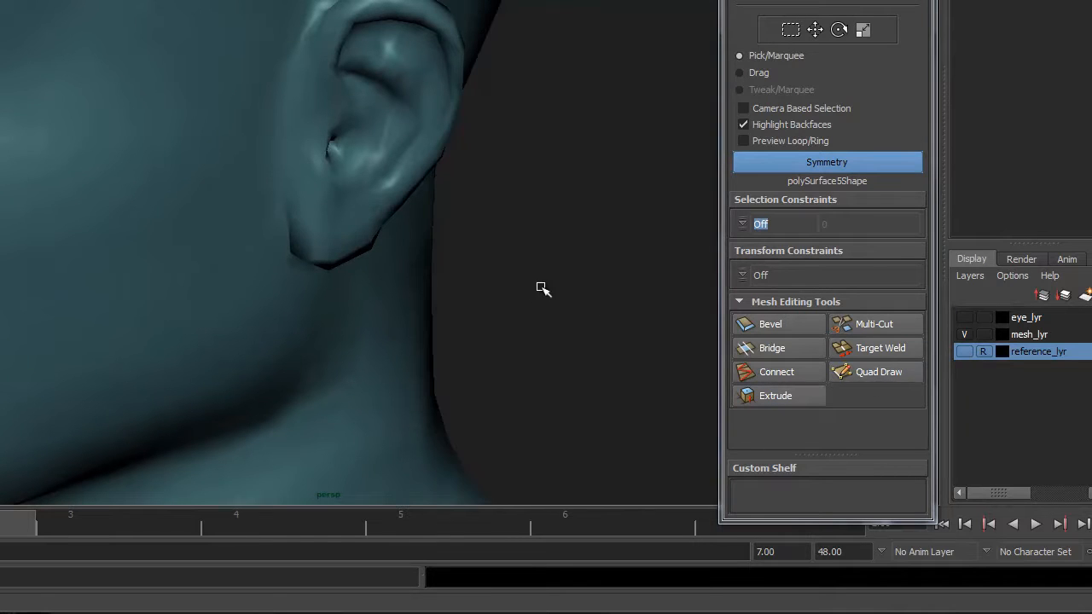
alt+drag(543, 290, 509, 205)
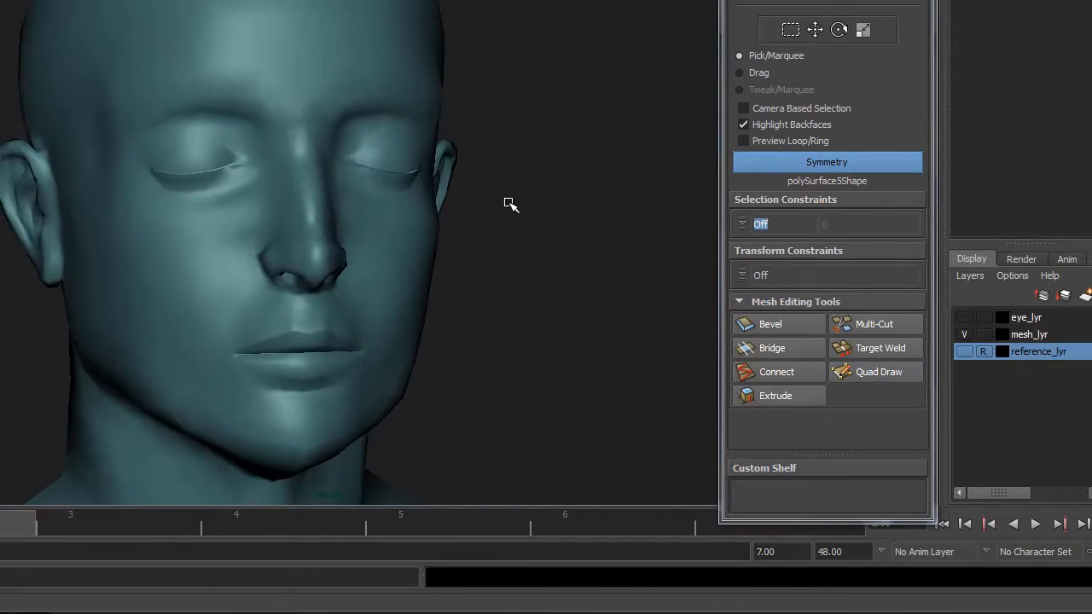
alt+drag(433, 243, 559, 243)
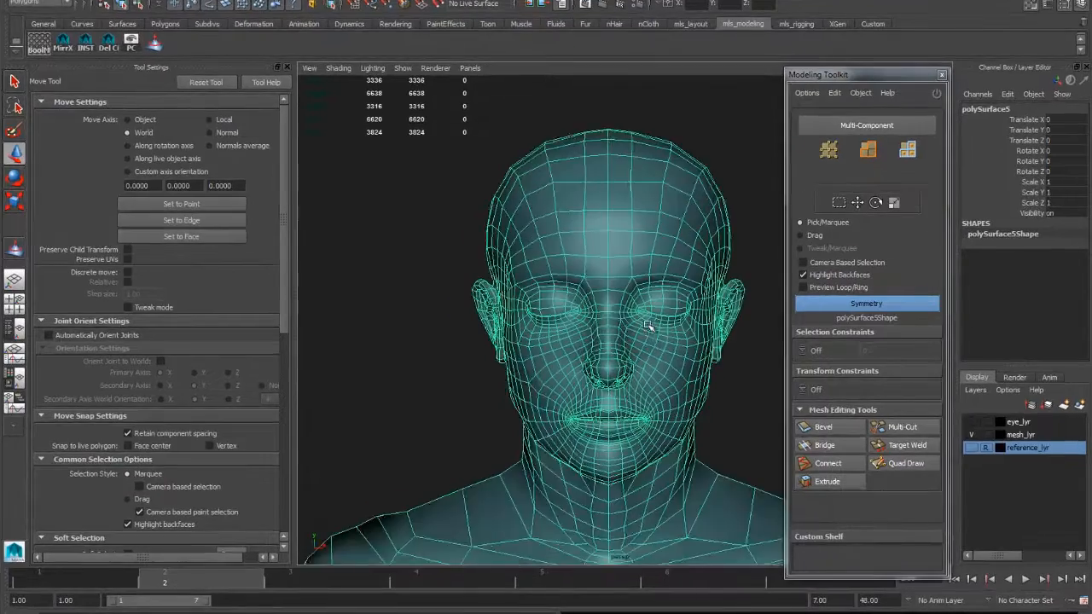
Examine the wireframe topology of the whole head from three-quarter, side and front views
alt+drag(707, 324, 613, 373)
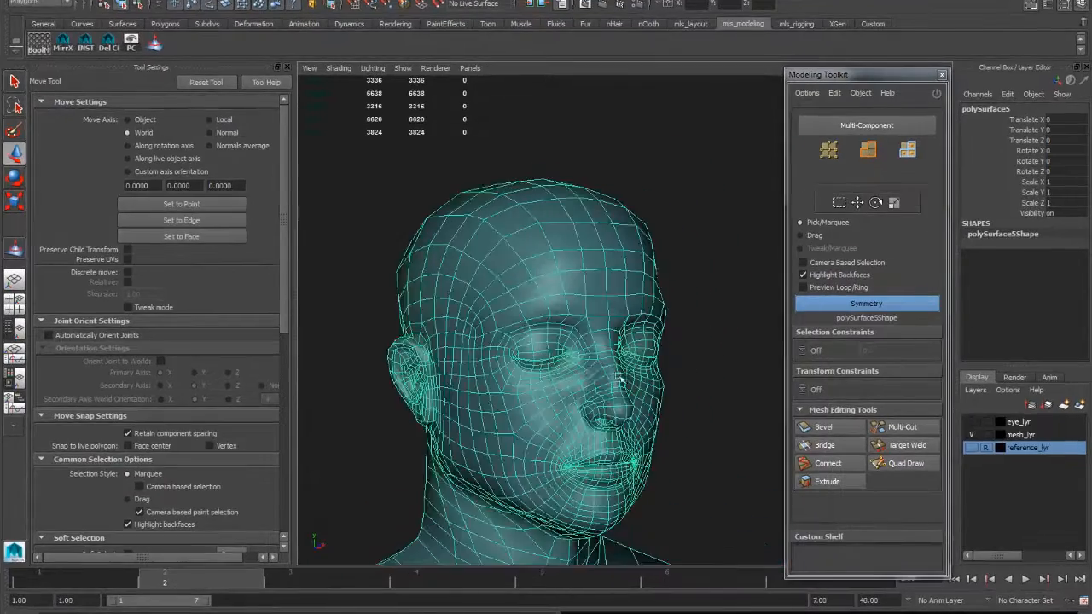
alt+right_drag(618, 378, 696, 372)
alt+middle_drag(655, 319, 710, 315)
mouse_move(671, 346)
alt+mouse_down()
mouse_move(684, 353)
mouse_move(736, 324)
mouse_move(670, 356)
alt+mouse_up()
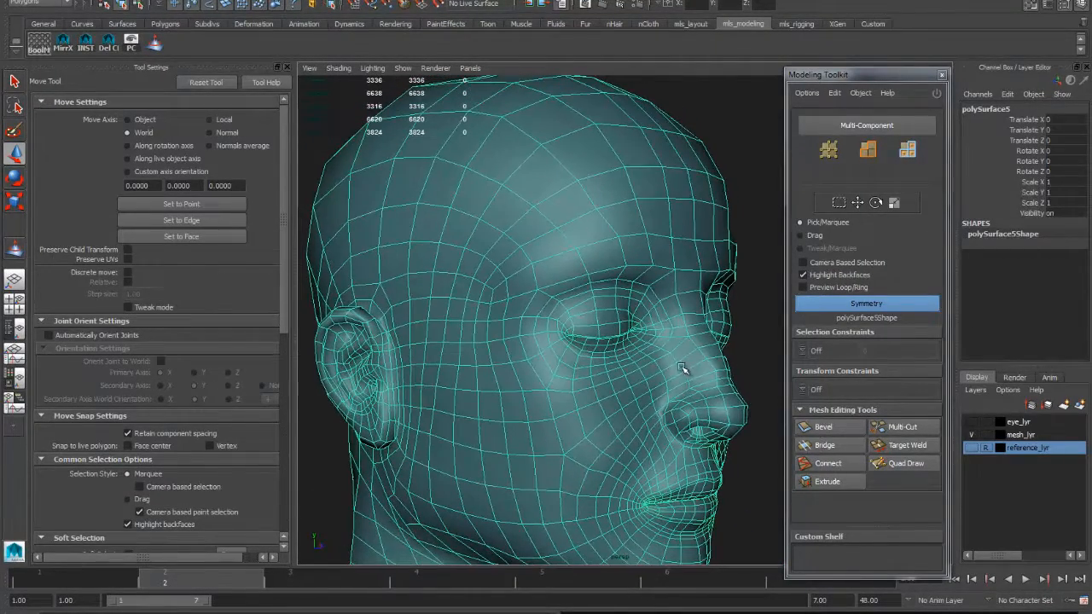
alt+middle_drag(635, 362, 660, 380)
alt+right_drag(660, 381, 587, 353)
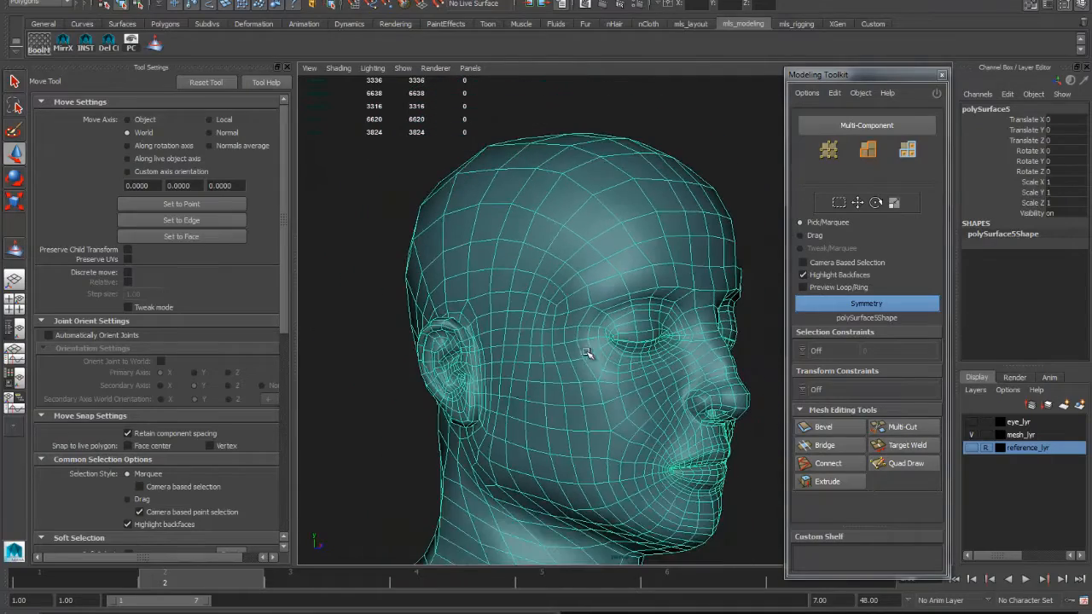
alt+drag(706, 335, 646, 369)
key(space)
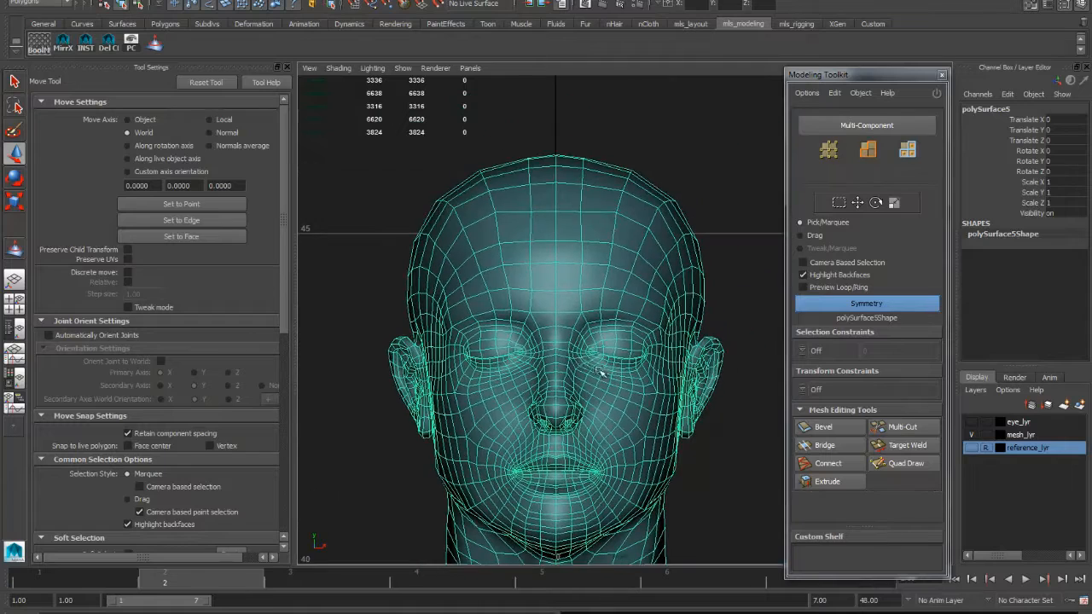
scroll(588, 344, up, 5)
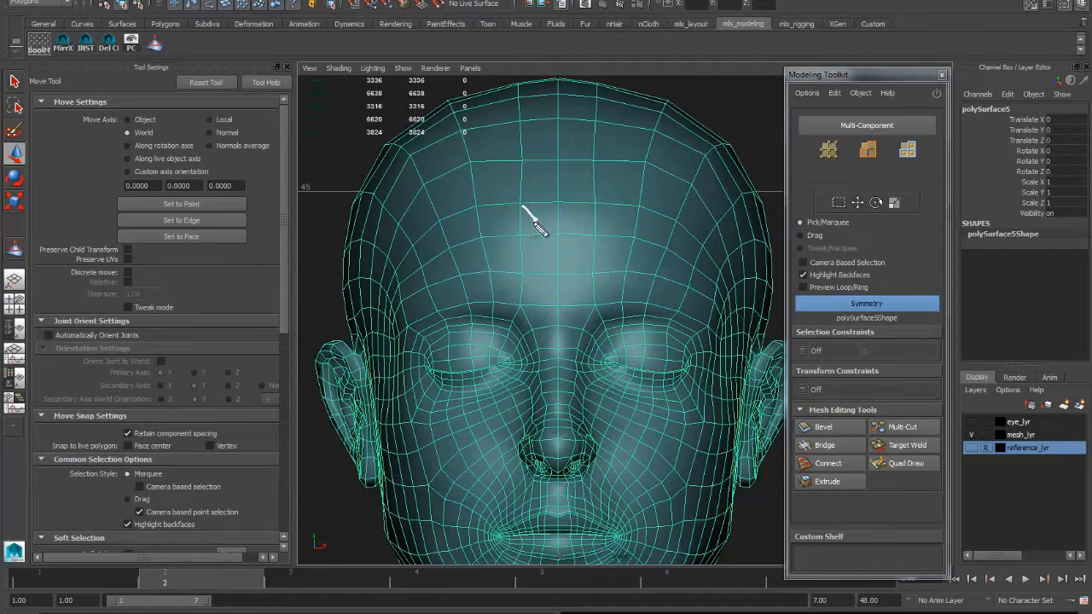
Trace the edge loop around the forehead, beside the nose and across the cheeks to the ears with screen annotations, and clear them
drag(537, 224, 531, 305)
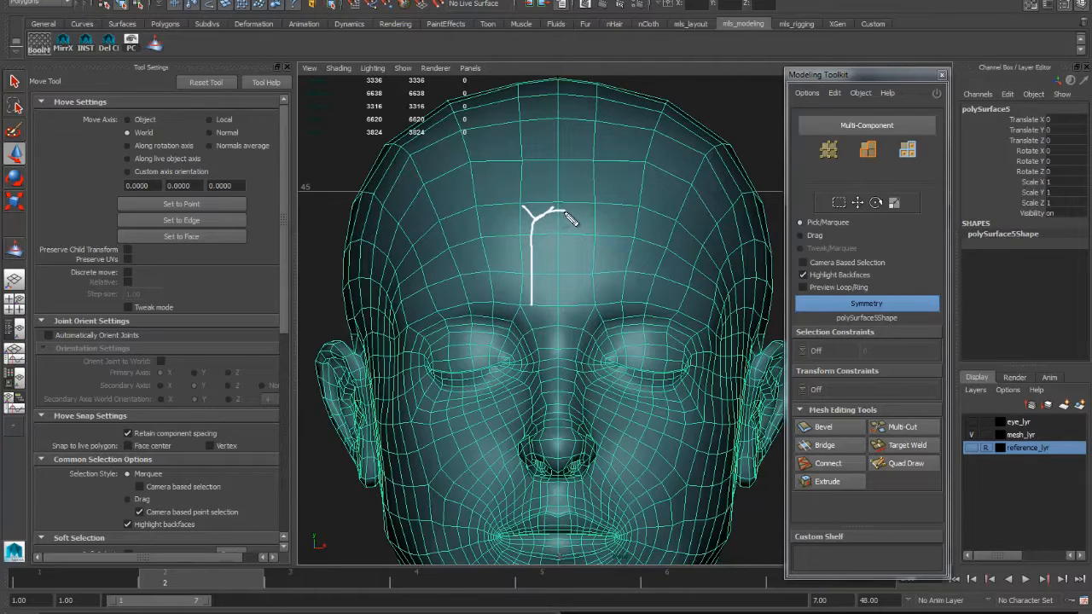
drag(590, 258, 585, 269)
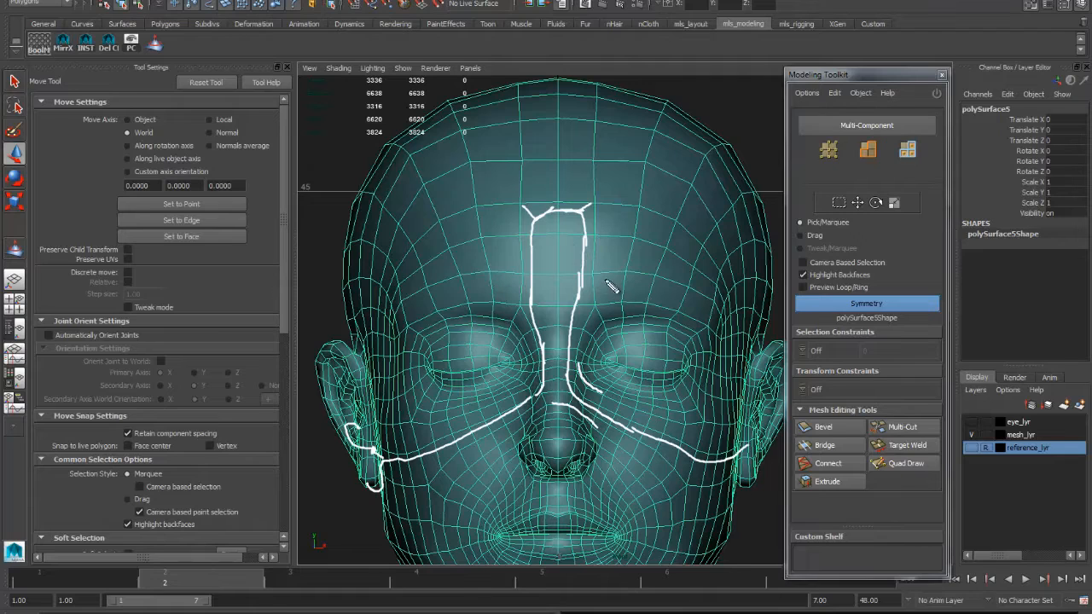
key(Escape)
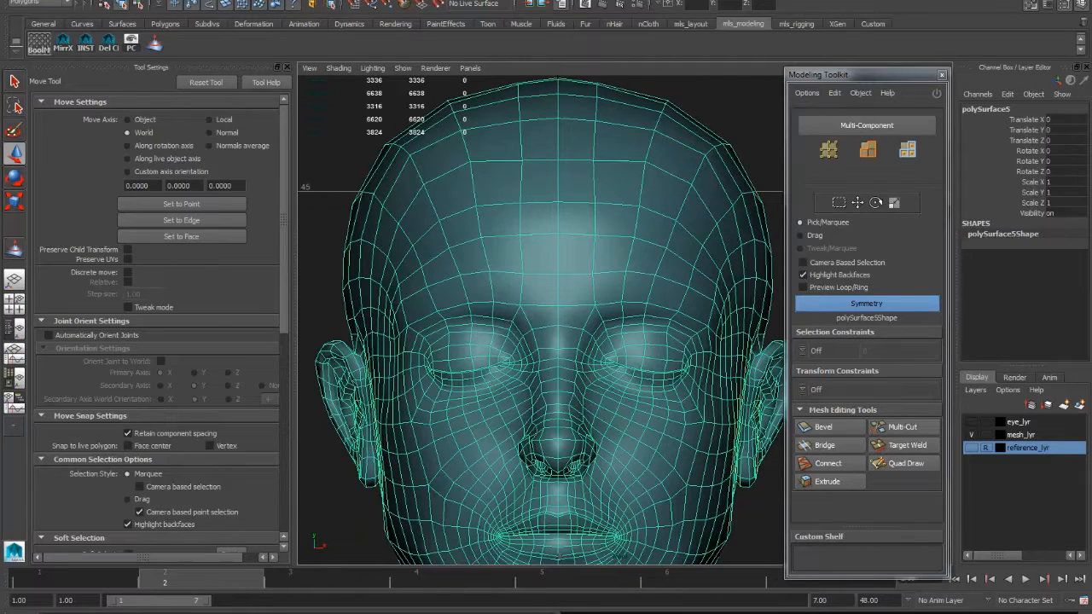
scroll(648, 256, up, 5)
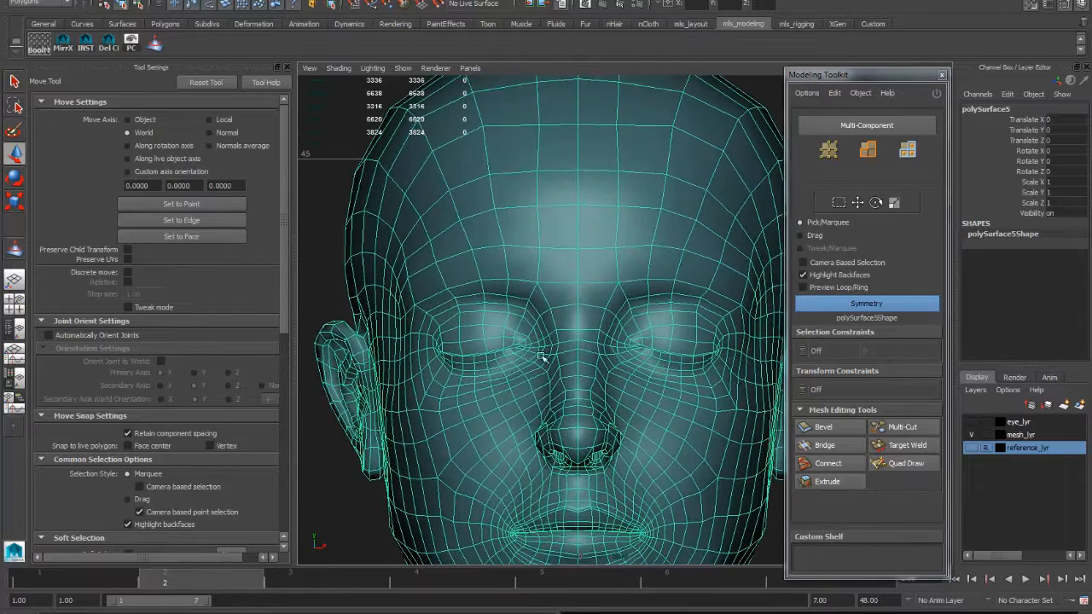
Select the faces of the whole upper head from the crown down to the mouth in the front view
scroll(594, 274, down, 5)
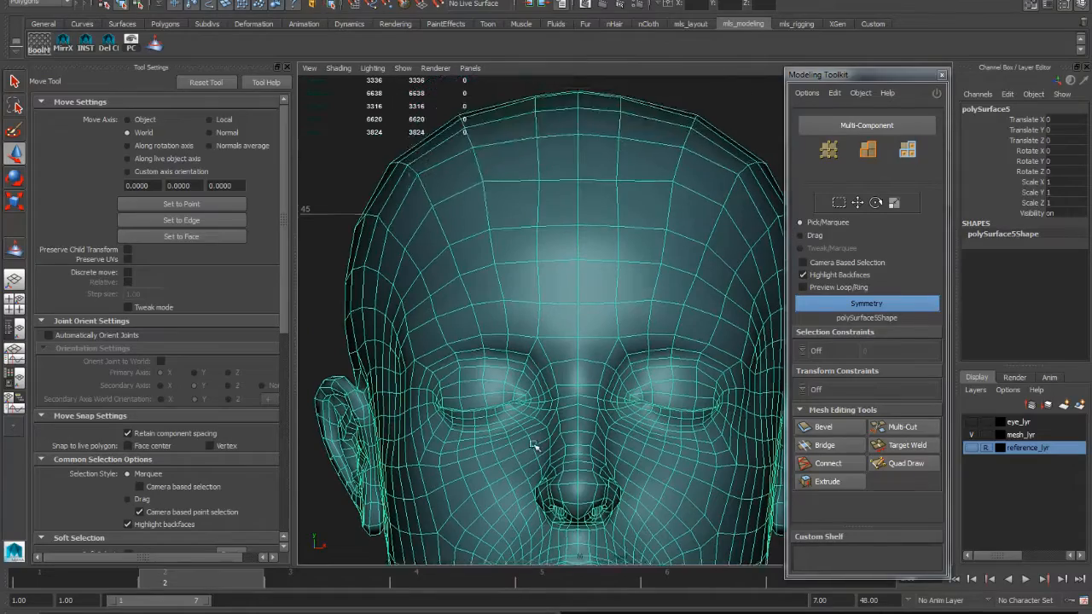
scroll(522, 266, up, 5)
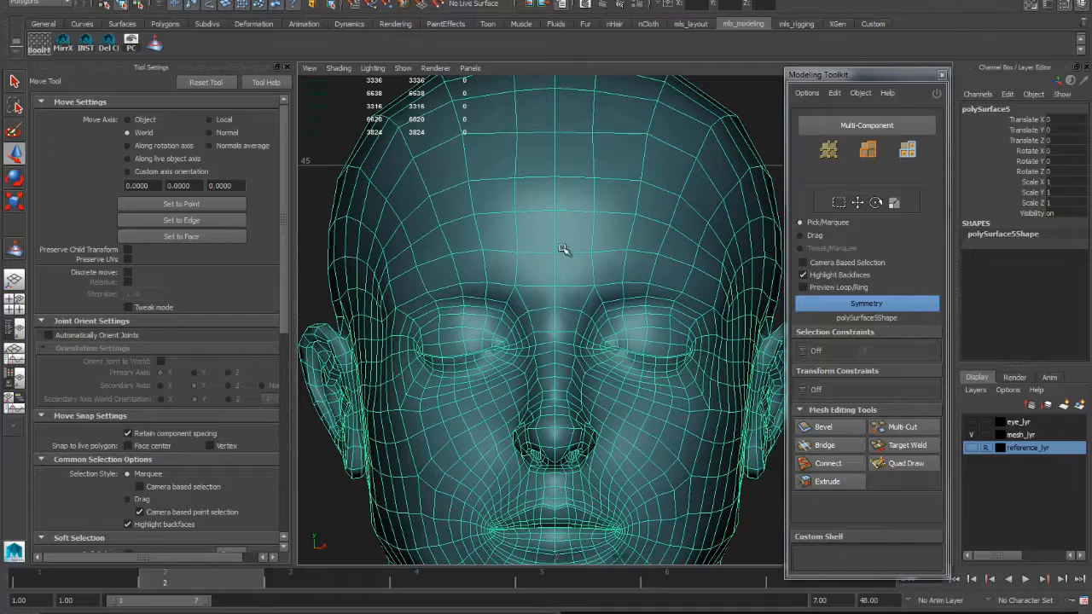
scroll(566, 261, down, 2)
scroll(567, 251, down, 4)
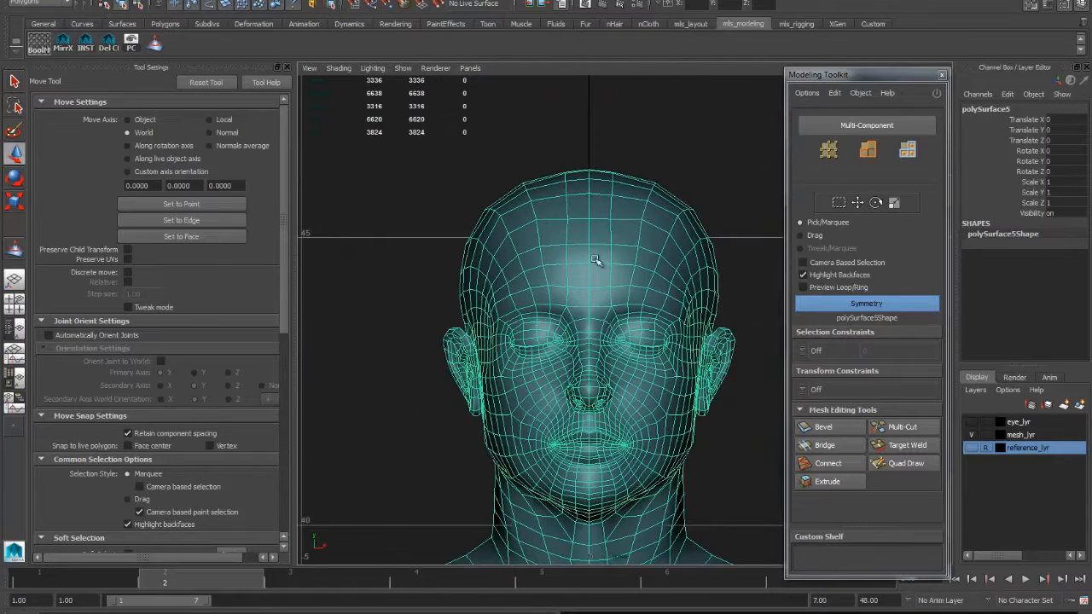
click(441, 209)
drag(391, 154, 766, 427)
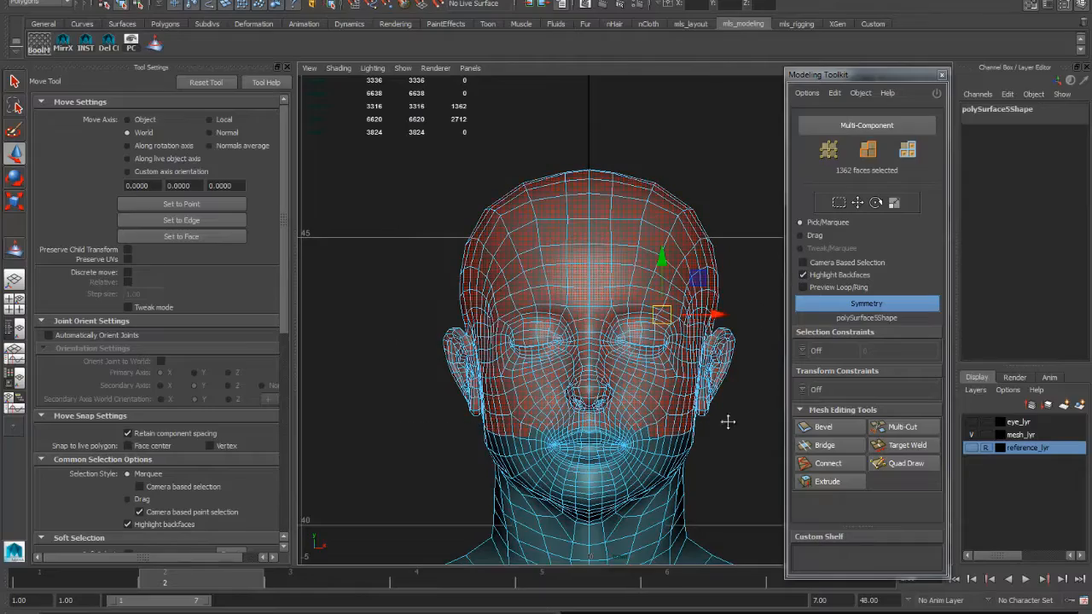
Deselect the central strip of faces from the mid-forehead down the nose to the upper lip, including both nostril wings
alt+middle_drag(728, 421, 626, 326)
scroll(650, 273, up, 3)
alt+middle_drag(656, 263, 641, 353)
scroll(683, 290, up, 2)
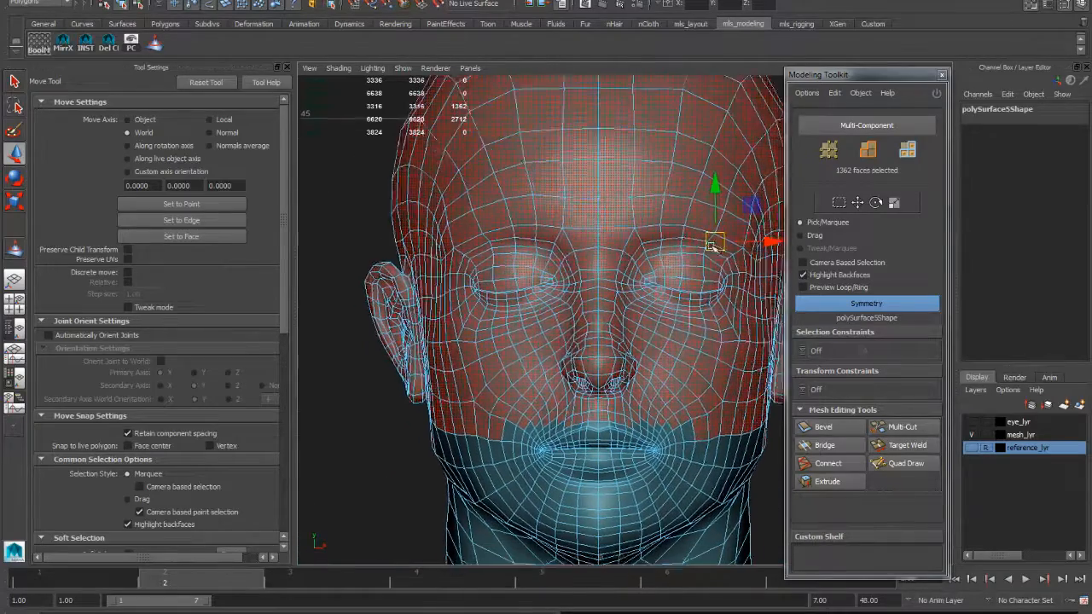
ctrl+drag(595, 181, 614, 441)
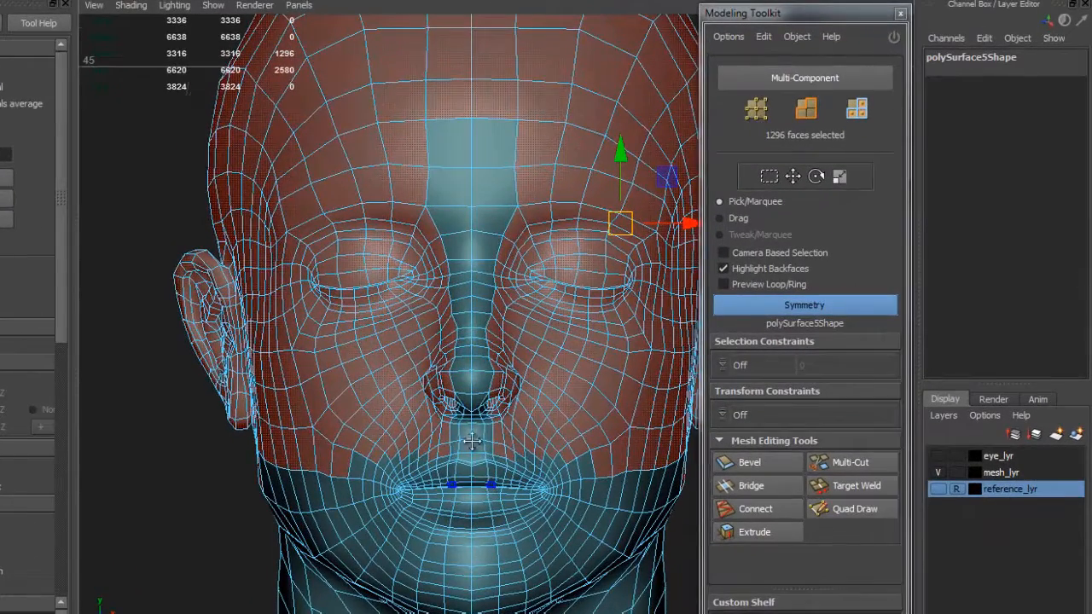
scroll(512, 356, up, 3)
alt+middle_drag(590, 447, 532, 390)
drag(394, 310, 452, 452)
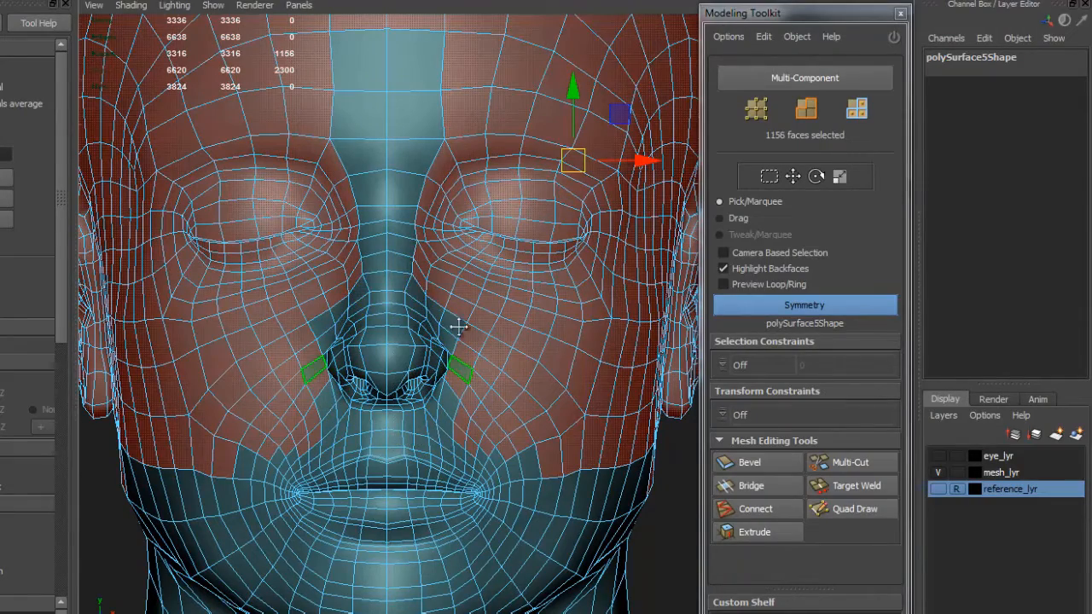
Deselect the individual faces beside the nose bridge and nostrils to follow the edge loop beneath the eyes
scroll(452, 320, up, 4)
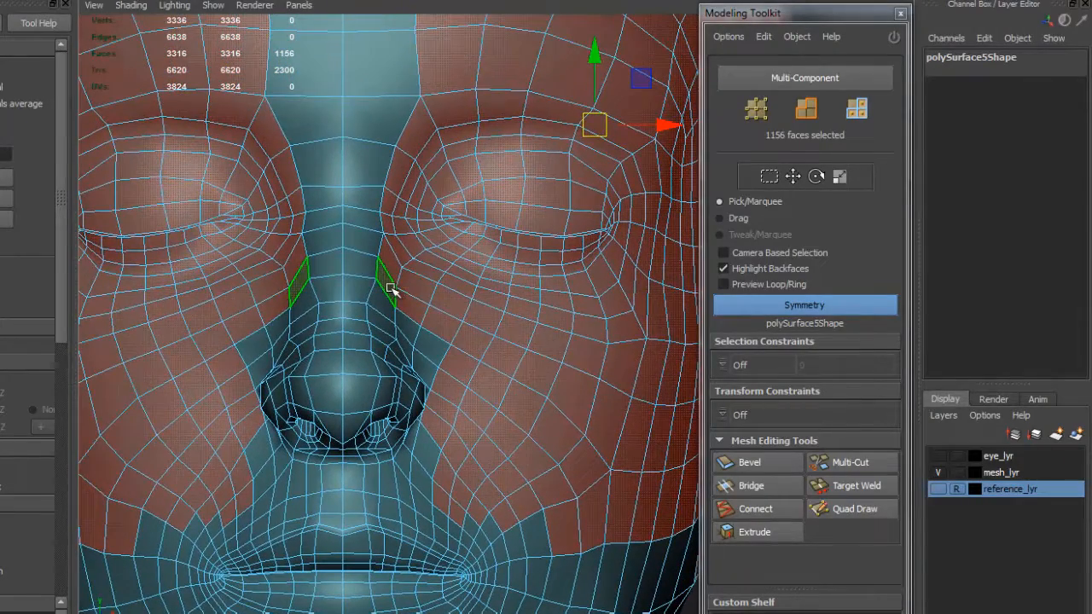
ctrl+click(391, 292)
ctrl+click(416, 313)
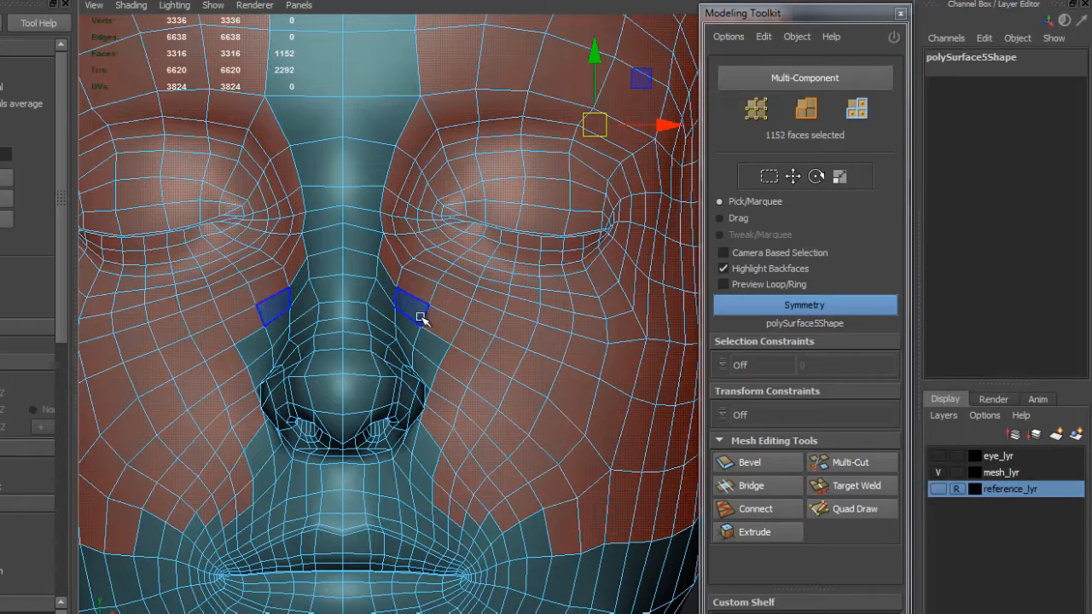
ctrl+click(470, 340)
ctrl+click(438, 334)
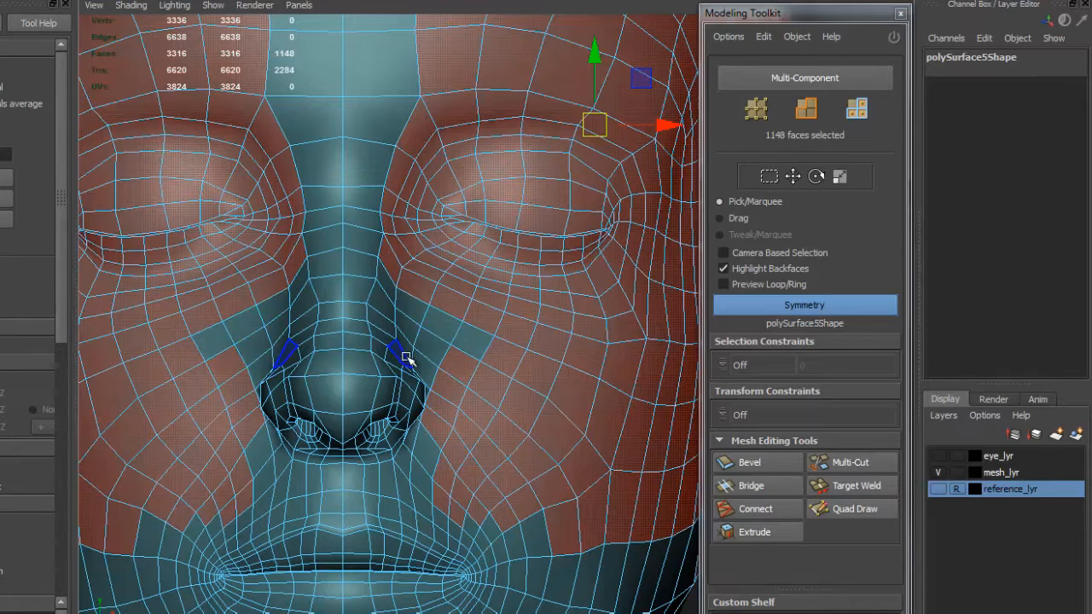
Deselect the cheek faces below the under-eye edge loop, from the nostrils out toward the ears
ctrl+drag(411, 359, 483, 460)
ctrl+drag(416, 433, 514, 532)
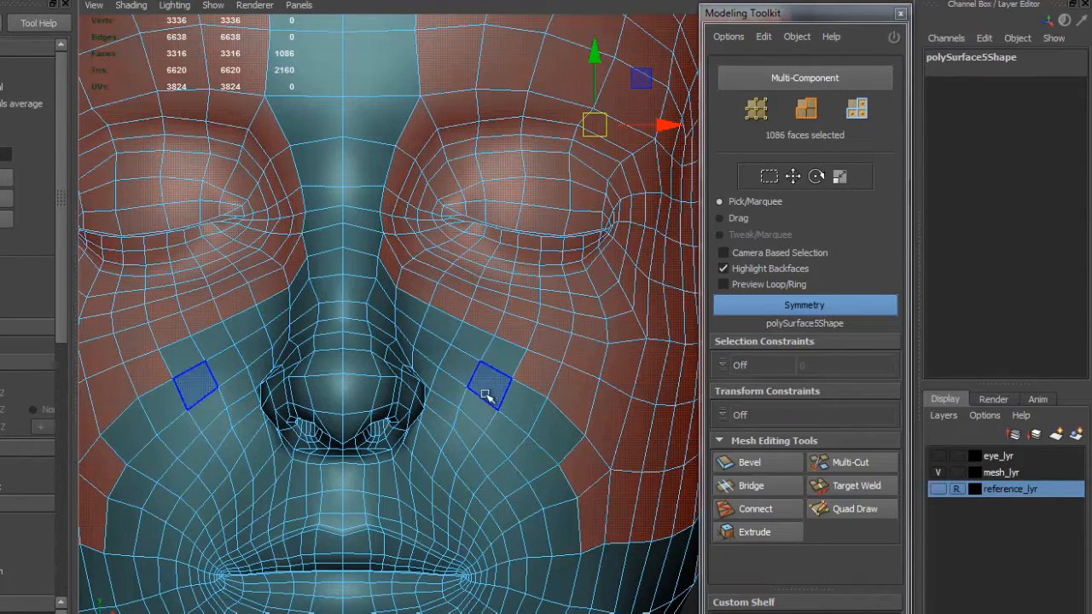
ctrl+click(533, 380)
ctrl+click(572, 406)
mouse_move(521, 397)
alt+middle_down()
mouse_move(375, 337)
mouse_move(330, 337)
alt+middle_up()
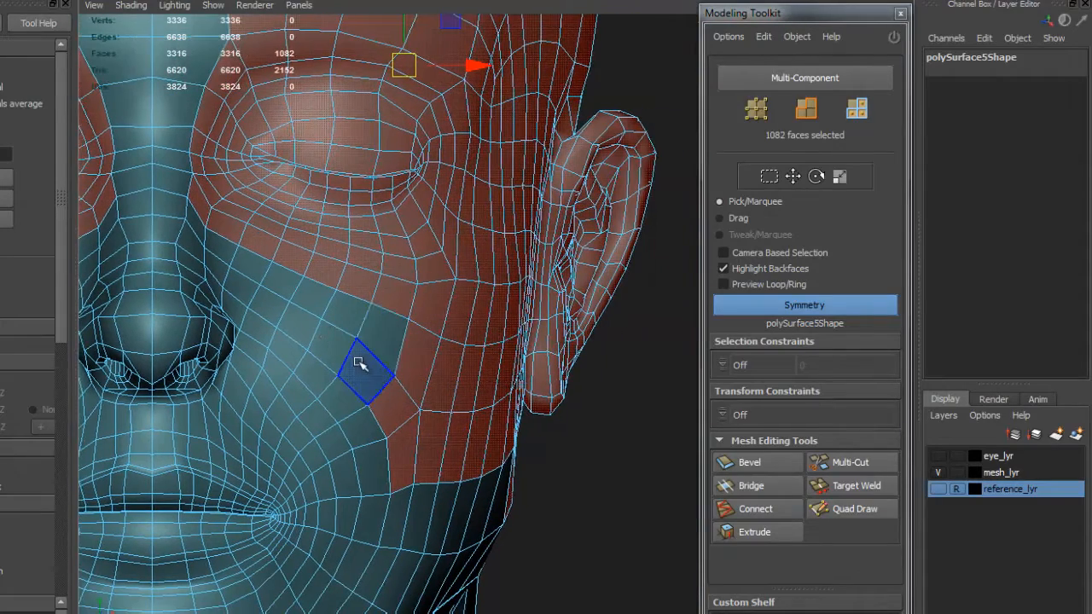
ctrl+drag(369, 375, 435, 468)
ctrl+drag(439, 394, 484, 481)
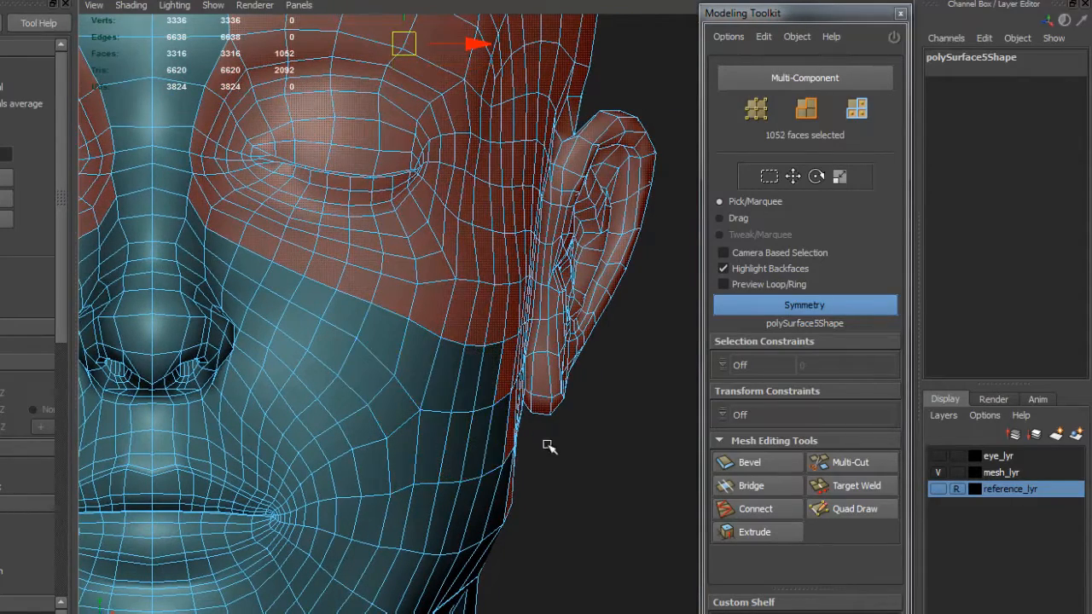
Switch to the side view and deselect the faces on the back of the head and the ear
key(space)
drag(529, 449, 580, 454)
alt+middle_drag(559, 406, 497, 264)
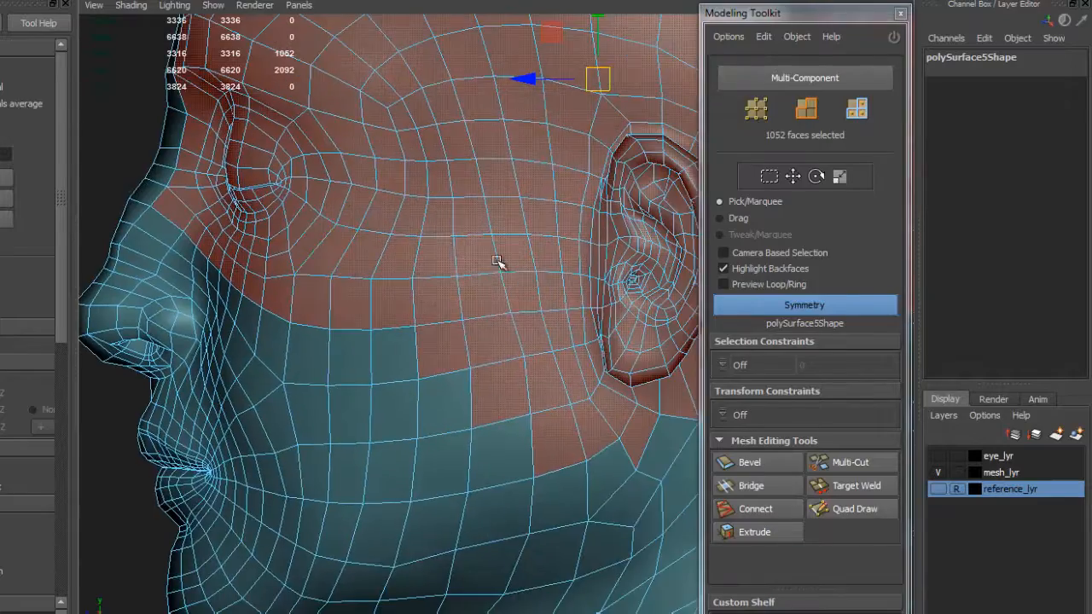
alt+right_drag(497, 263, 375, 260)
alt+middle_drag(375, 260, 310, 253)
alt+right_drag(309, 253, 591, 388)
alt+middle_drag(590, 388, 511, 505)
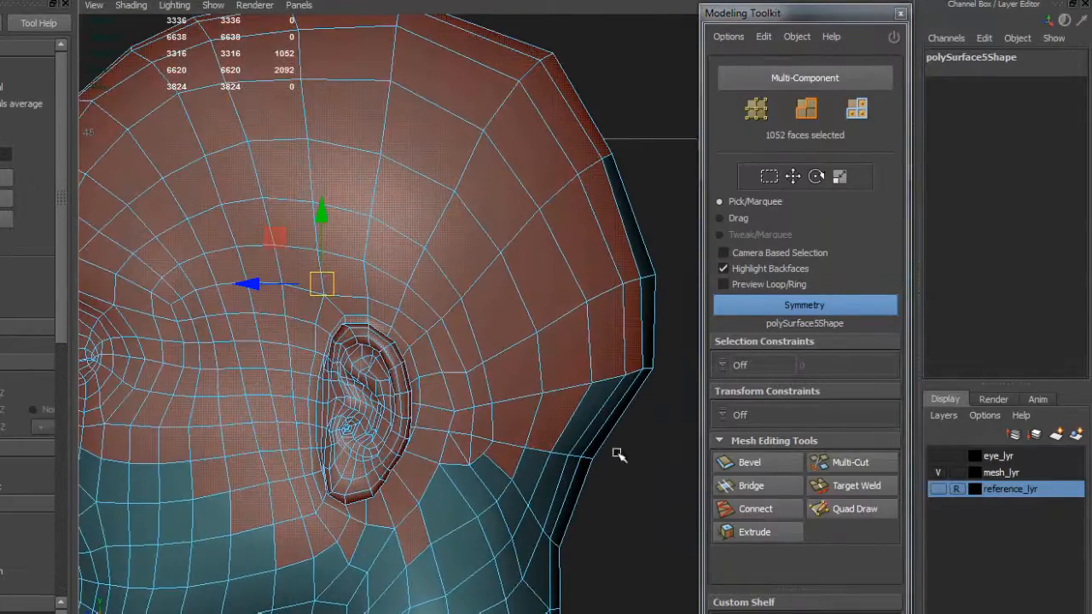
ctrl+drag(670, 500, 404, 52)
alt+middle_drag(460, 214, 558, 253)
alt+middle_drag(506, 418, 513, 302)
ctrl+drag(565, 456, 426, 244)
Deselect the remaining stray faces along the selection's rear boundary, from the top of the ear up to the crown
alt+right_drag(487, 236, 536, 312)
alt+middle_drag(555, 181, 555, 373)
alt+right_drag(555, 373, 531, 291)
alt+middle_drag(531, 292, 532, 359)
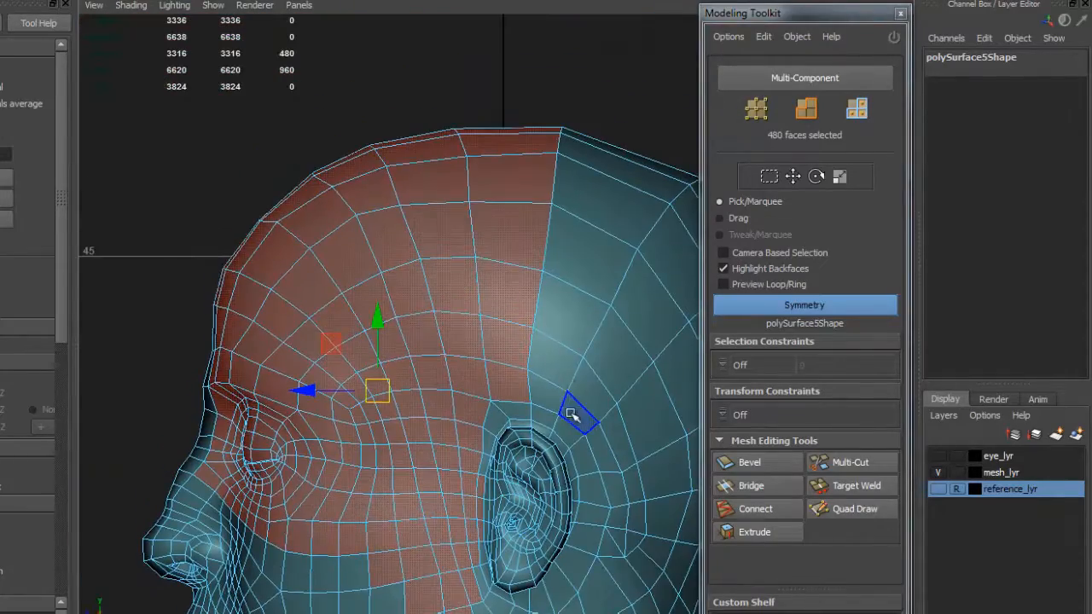
ctrl+drag(571, 410, 517, 111)
Deselect the leftover faces on the lower cheek and jaw below the edge loop running to the ear
alt+middle_drag(536, 342, 543, 178)
alt+right_drag(471, 341, 619, 441)
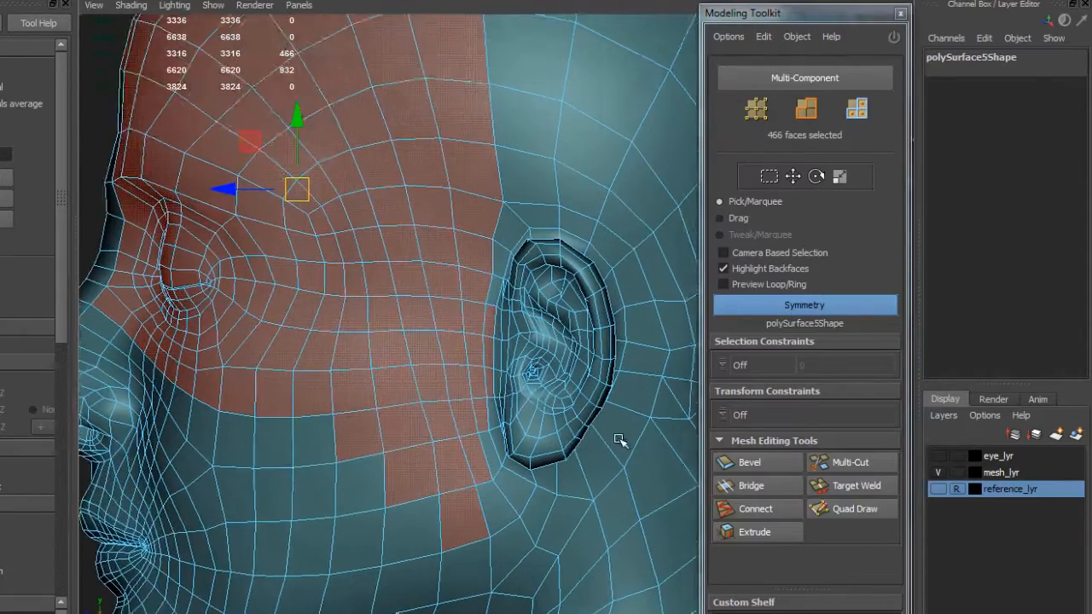
alt+middle_drag(395, 463, 415, 340)
ctrl+drag(379, 321, 541, 304)
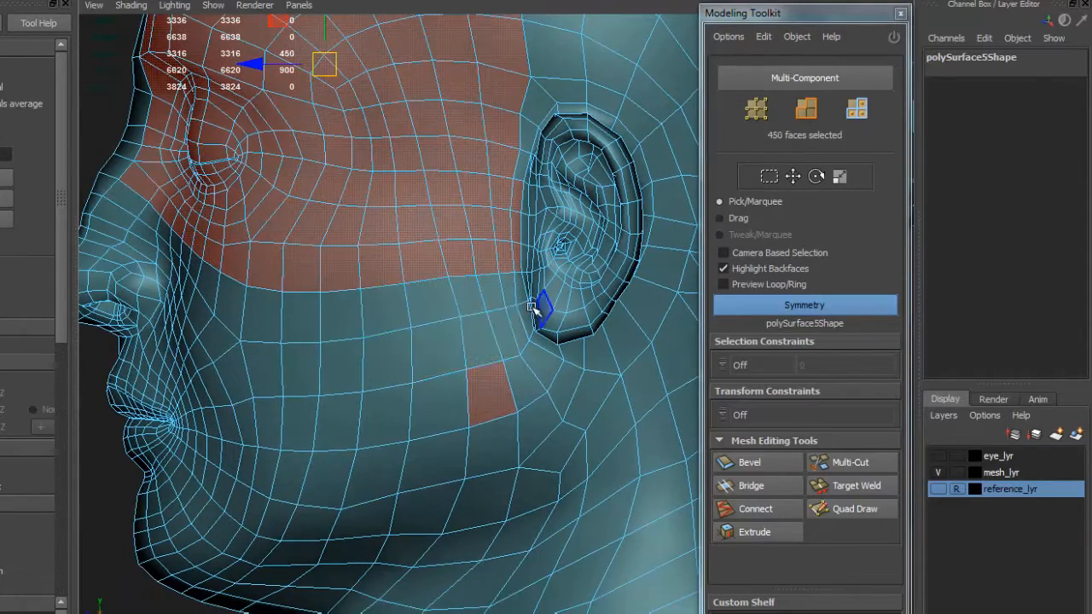
ctrl+drag(470, 388, 512, 385)
Deselect the narrow faces directly in front of the ear to straighten the selection's rear edge
alt+middle_drag(524, 291, 522, 406)
alt+right_drag(546, 363, 673, 400)
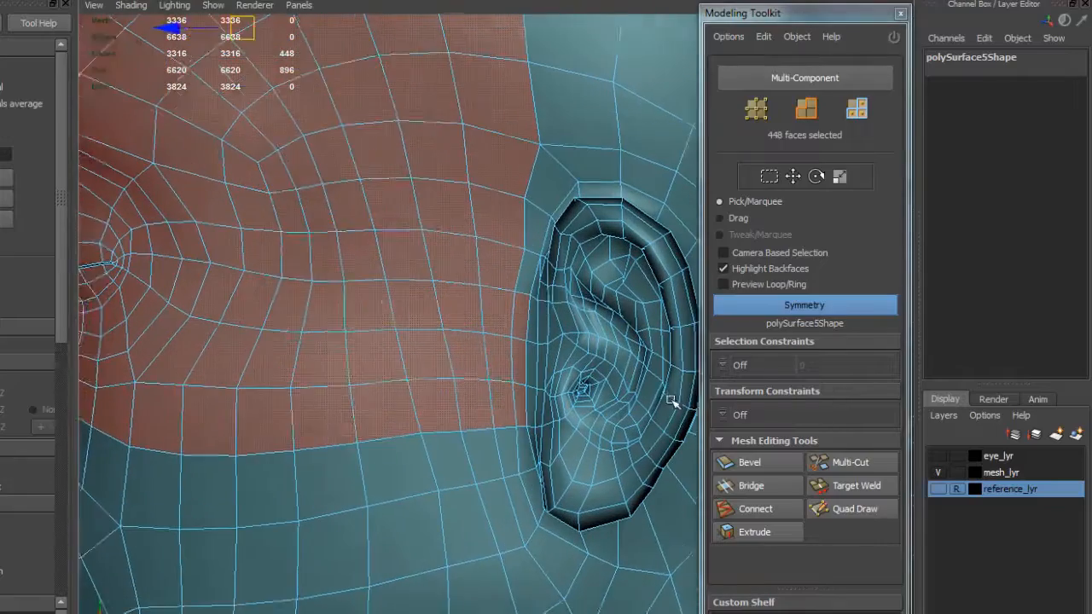
alt+middle_drag(532, 294, 510, 311)
ctrl+click(496, 341)
ctrl+click(494, 376)
ctrl+click(494, 412)
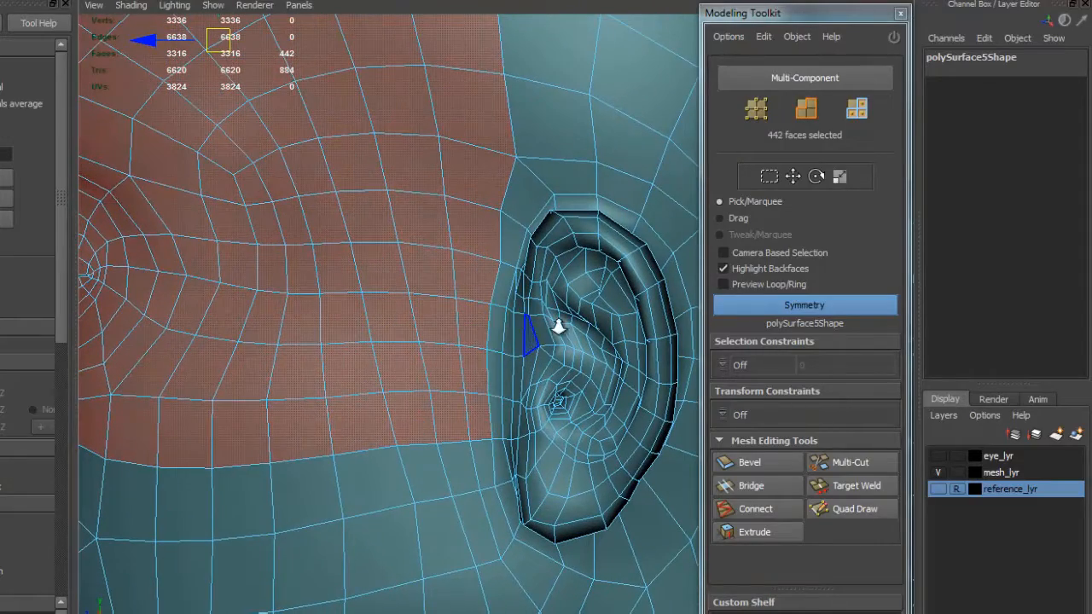
Examine the face selection over the temple and forehead in the side view and the perspective view
alt+right_drag(555, 327, 513, 286)
alt+middle_drag(513, 286, 536, 370)
alt+middle_drag(439, 351, 572, 319)
alt+right_drag(566, 300, 526, 282)
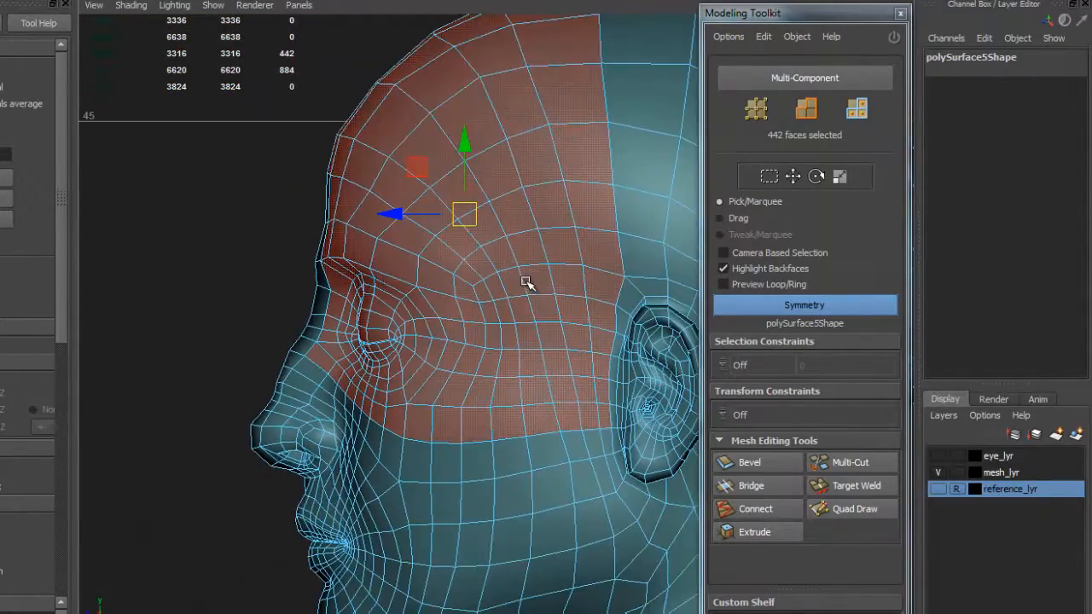
alt+middle_drag(520, 278, 465, 280)
key(space)
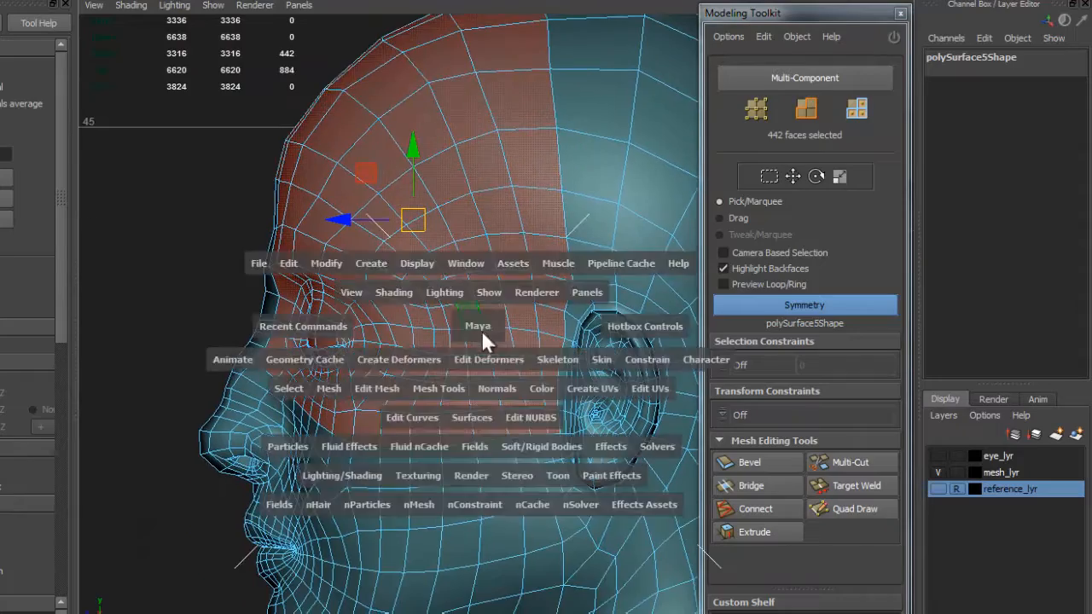
drag(481, 329, 511, 348)
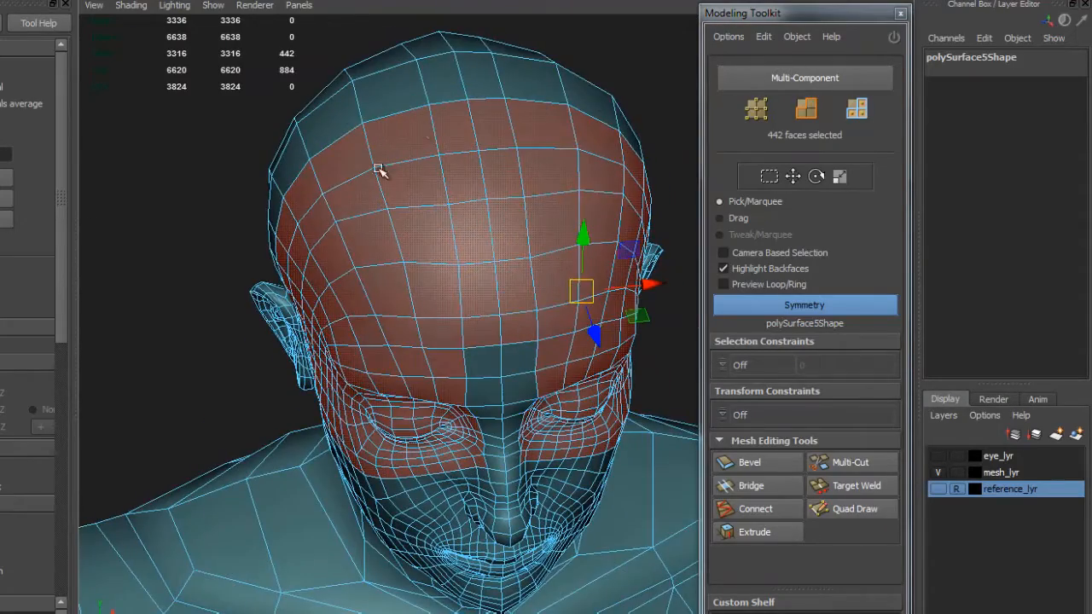
alt+drag(379, 169, 446, 246)
alt+right_drag(446, 246, 492, 375)
alt+drag(492, 375, 468, 386)
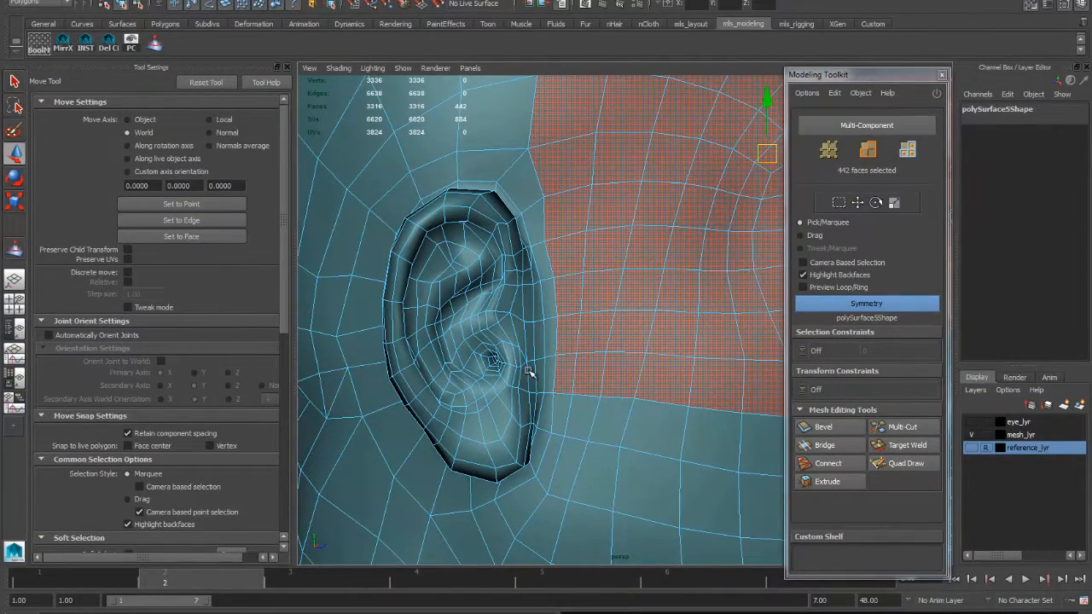
Examine the selection border in front of the ear, up the temple and beside the nose bridge
alt+right_drag(566, 370, 638, 373)
alt+drag(638, 373, 634, 350)
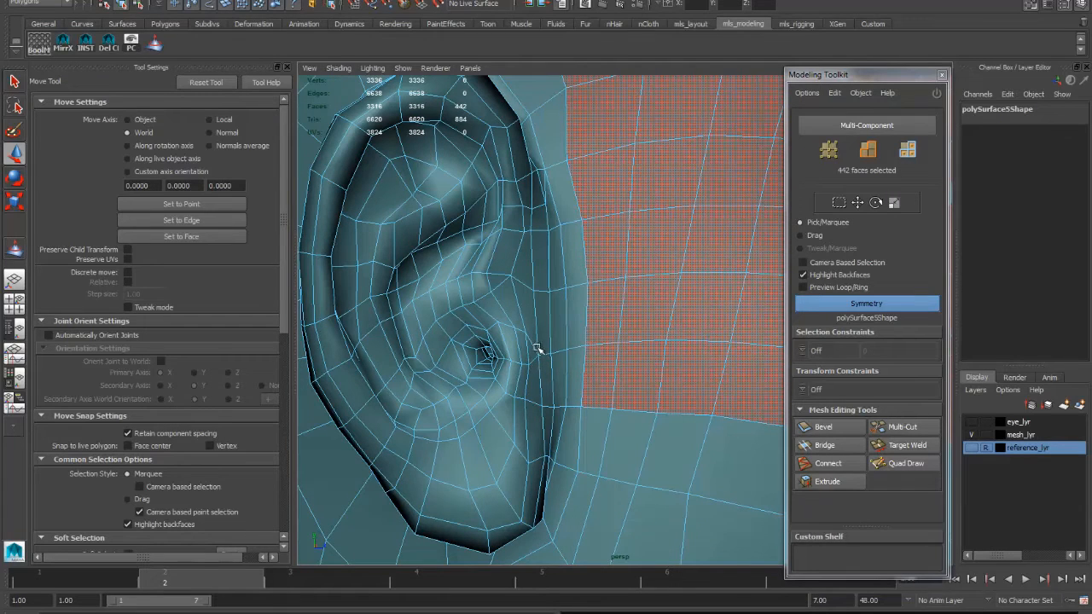
alt+drag(601, 351, 554, 430)
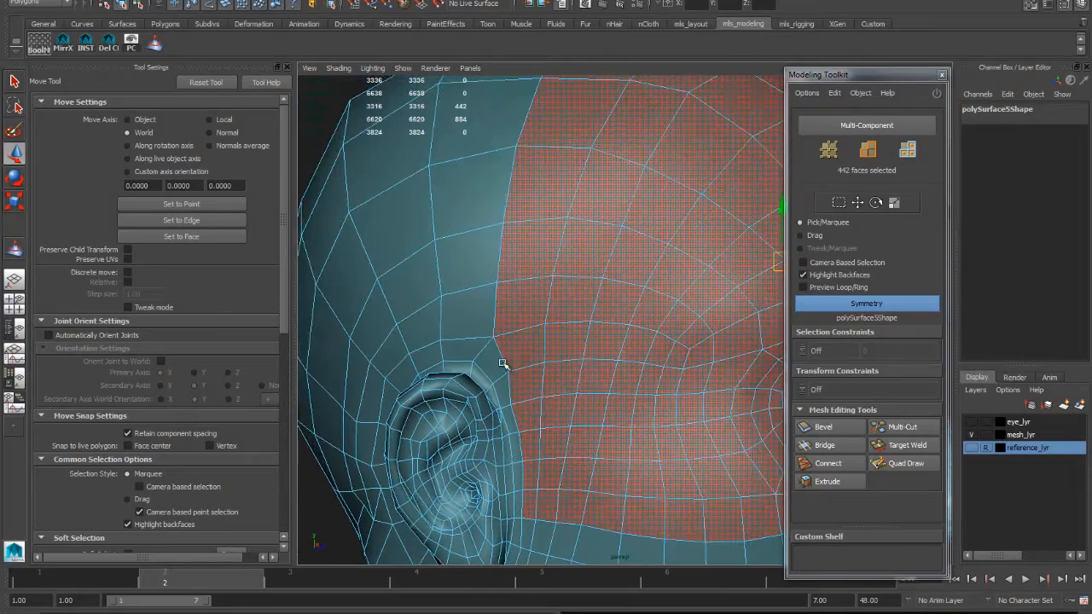
alt+right_drag(700, 297, 512, 288)
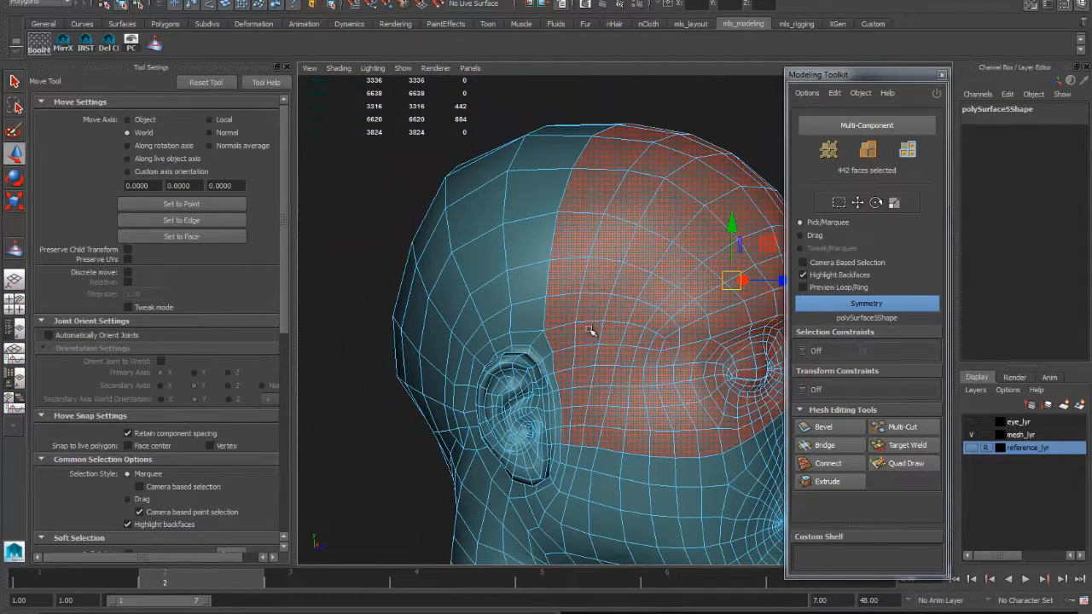
alt+drag(613, 347, 554, 232)
alt+drag(724, 279, 578, 246)
alt+right_drag(578, 247, 721, 266)
alt+drag(681, 265, 641, 334)
alt+right_drag(641, 334, 683, 343)
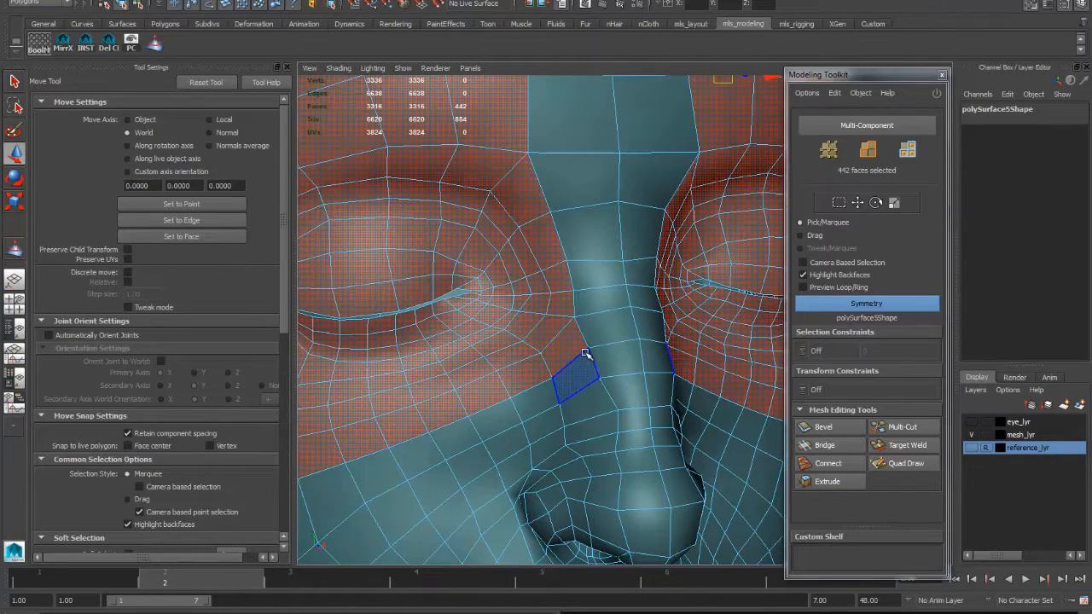
Check the selection border around the brow and nose bridge, and extrude the selected forehead and eye-area faces
alt+middle_drag(604, 257, 597, 348)
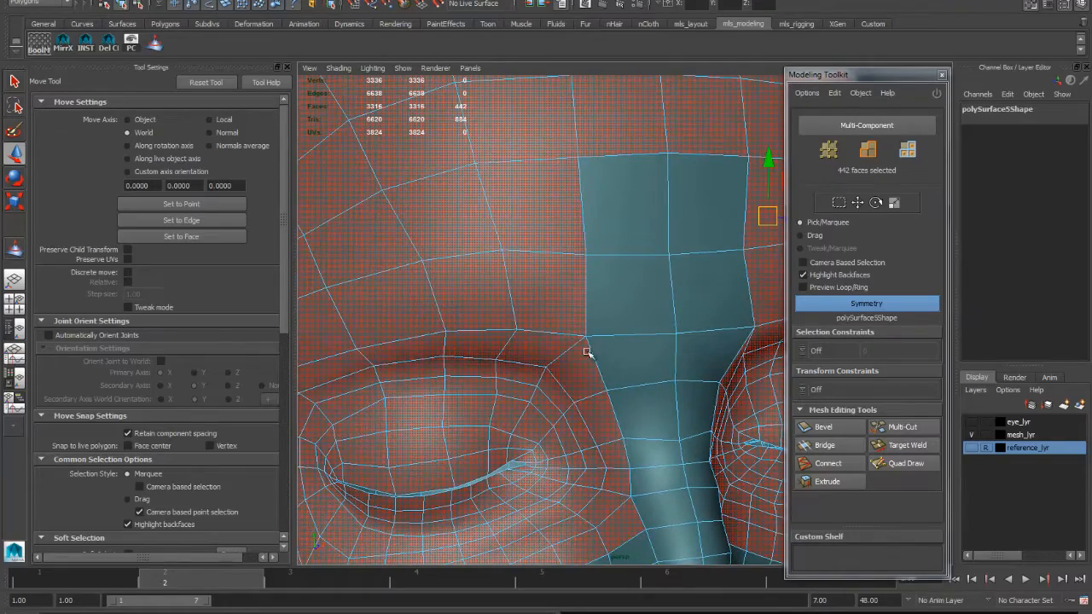
alt+right_drag(631, 311, 568, 304)
alt+drag(568, 305, 597, 307)
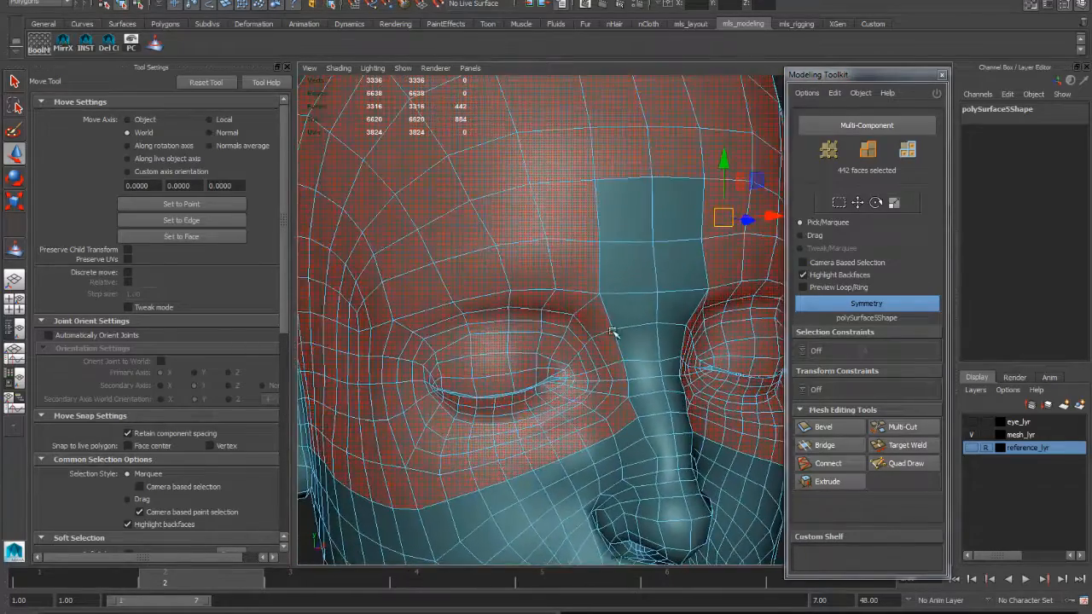
alt+middle_drag(650, 330, 635, 320)
click(827, 482)
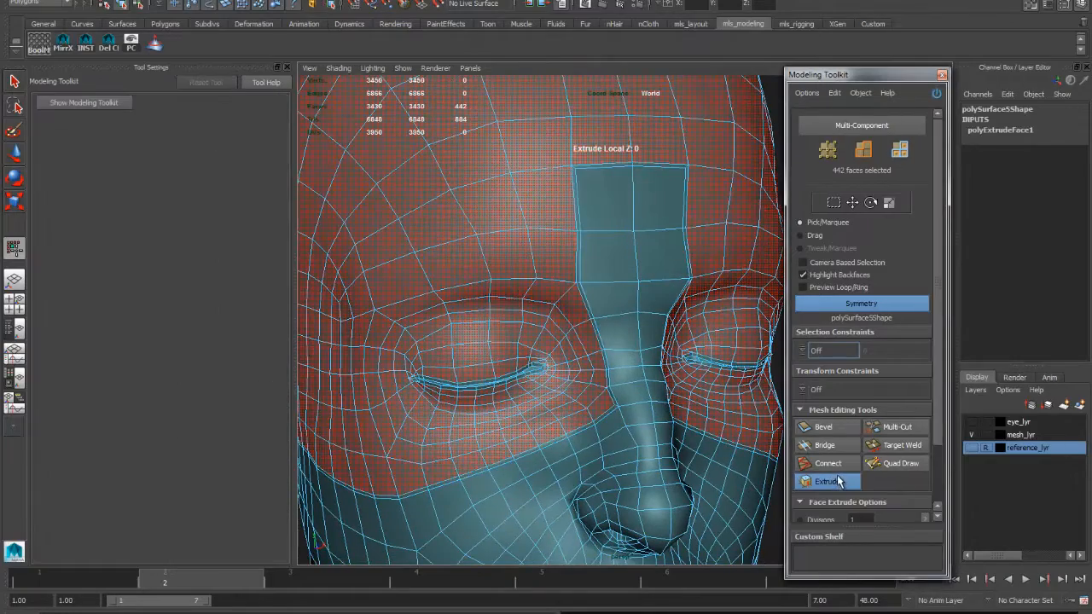
Examine the extruded faces' borders around the eyelid openings, nose bridge and cheeks
alt+drag(719, 397, 634, 397)
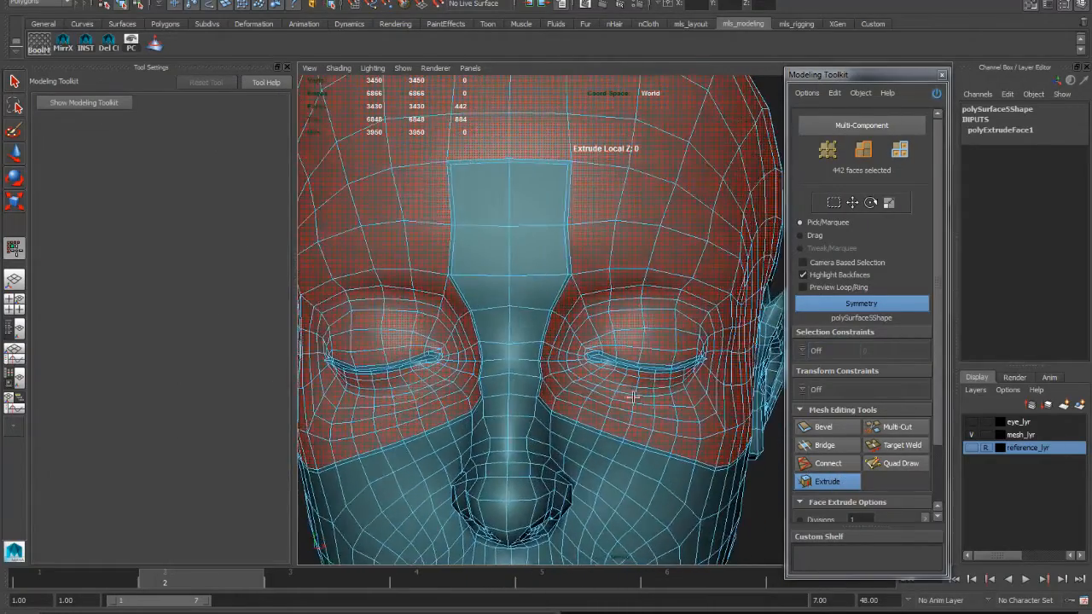
alt+middle_drag(478, 410, 556, 390)
alt+right_drag(555, 390, 633, 393)
alt+middle_drag(512, 383, 667, 377)
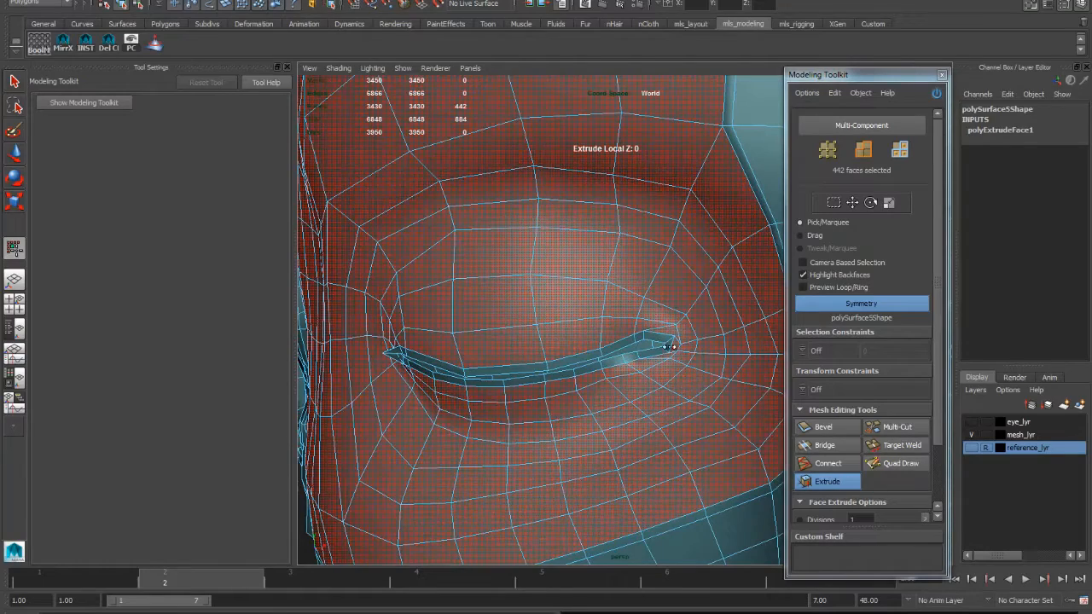
alt+middle_drag(747, 349, 641, 387)
alt+right_drag(641, 387, 534, 361)
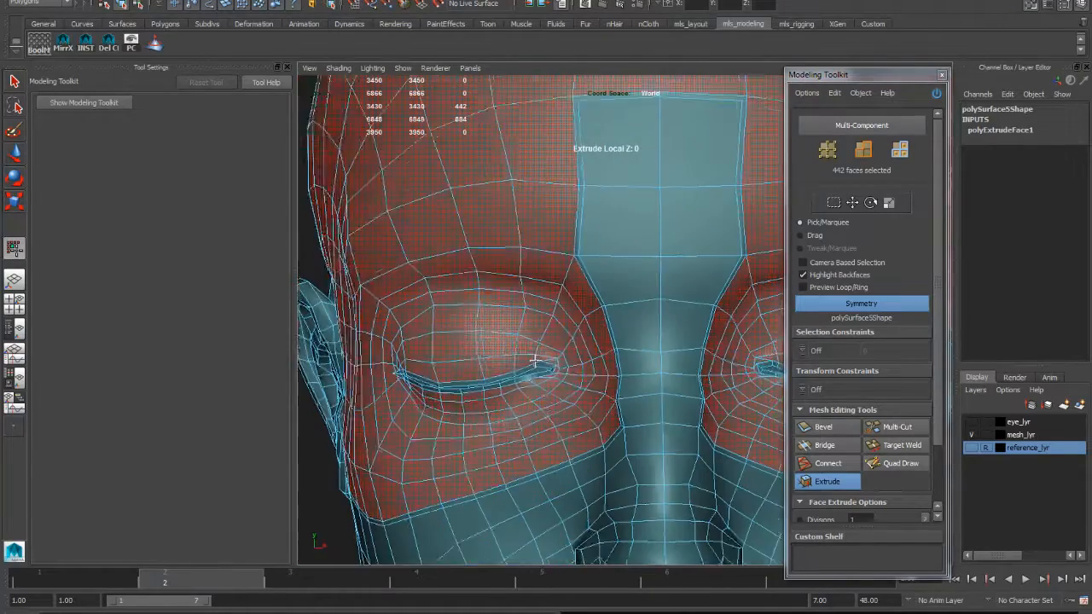
alt+drag(534, 360, 546, 348)
alt+right_drag(602, 342, 557, 334)
alt+middle_drag(573, 326, 578, 370)
alt+drag(578, 370, 594, 373)
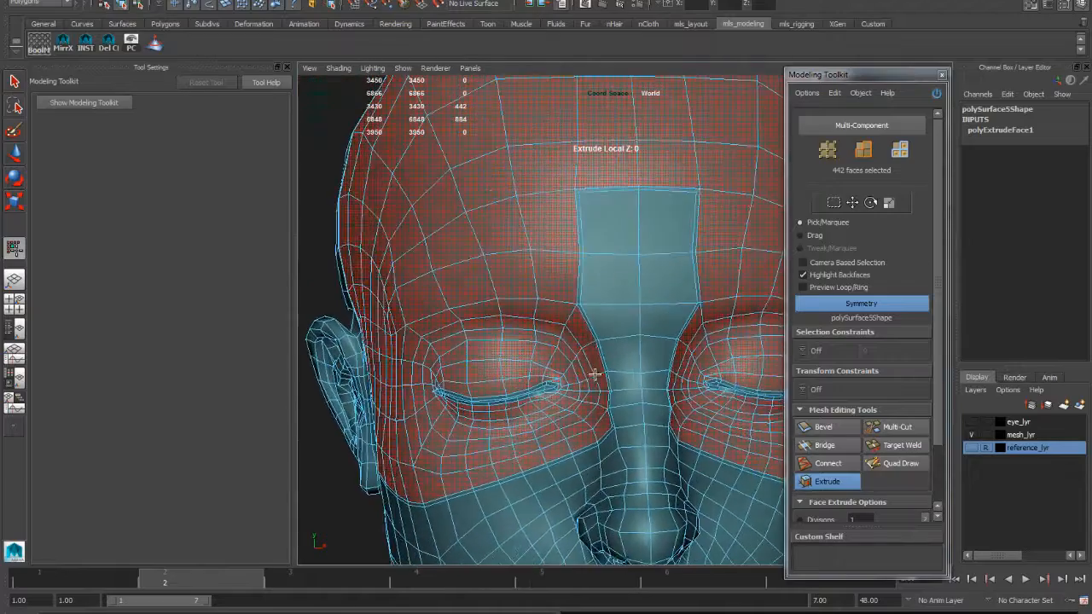
Examine the extruded face selection's border around the forehead notch, in front of the ear and across the whole front of the head
alt+middle_drag(625, 304, 619, 350)
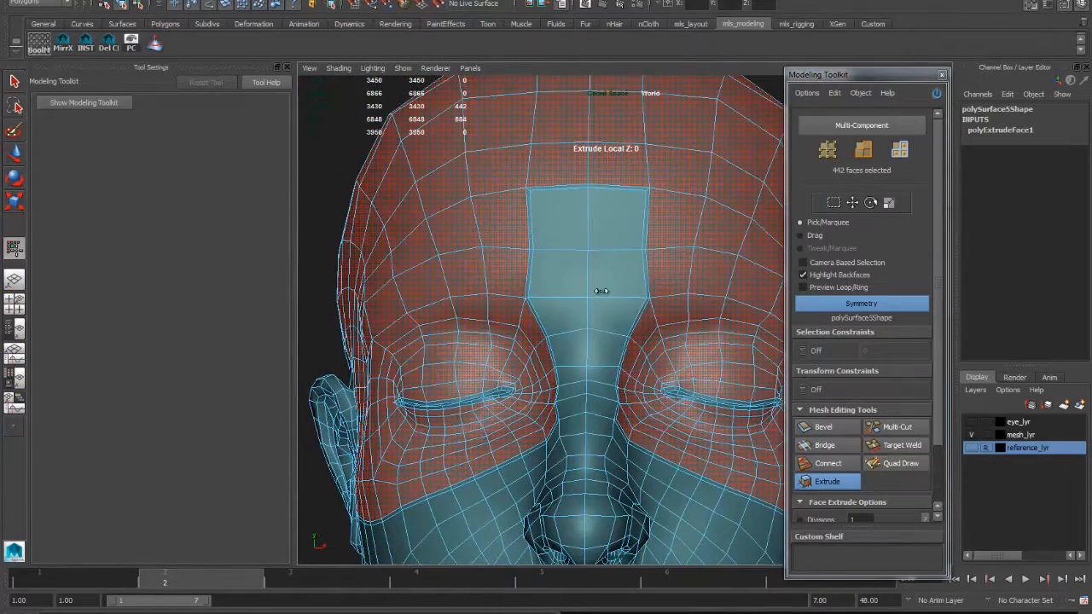
alt+right_drag(601, 291, 636, 331)
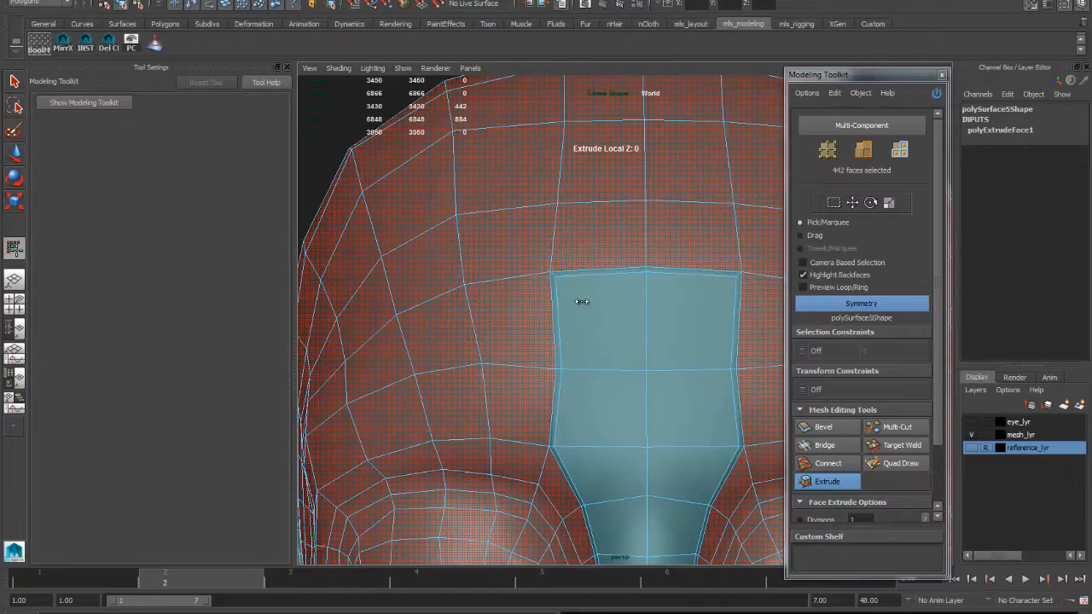
alt+right_drag(655, 305, 569, 344)
alt+drag(568, 344, 608, 372)
alt+right_drag(608, 371, 688, 435)
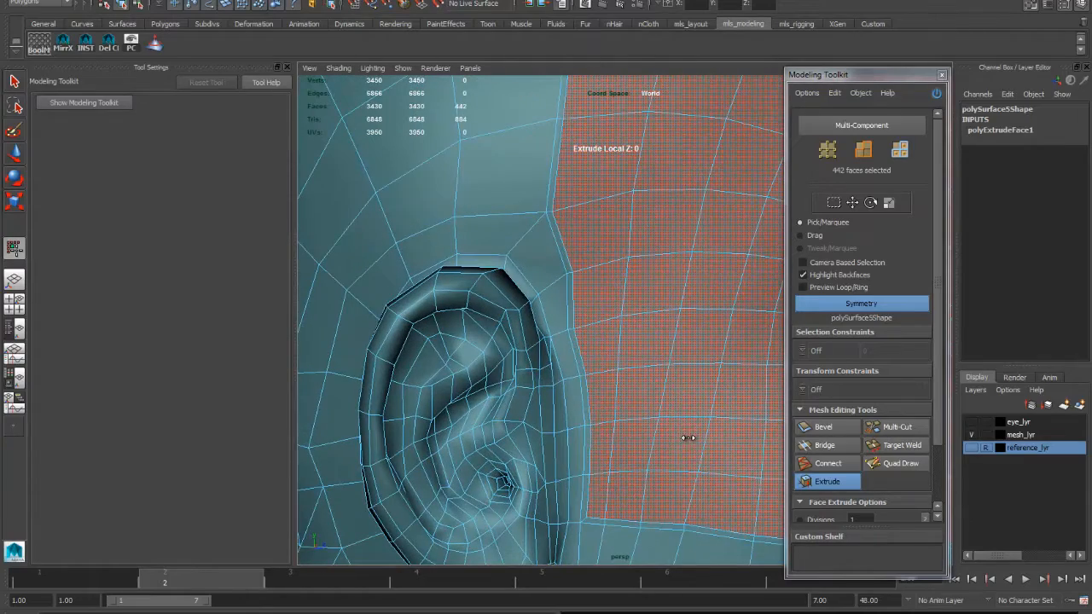
alt+middle_drag(690, 404, 674, 438)
alt+right_drag(675, 438, 529, 428)
alt+middle_drag(684, 393, 685, 443)
alt+drag(684, 442, 665, 429)
alt+right_drag(652, 399, 546, 390)
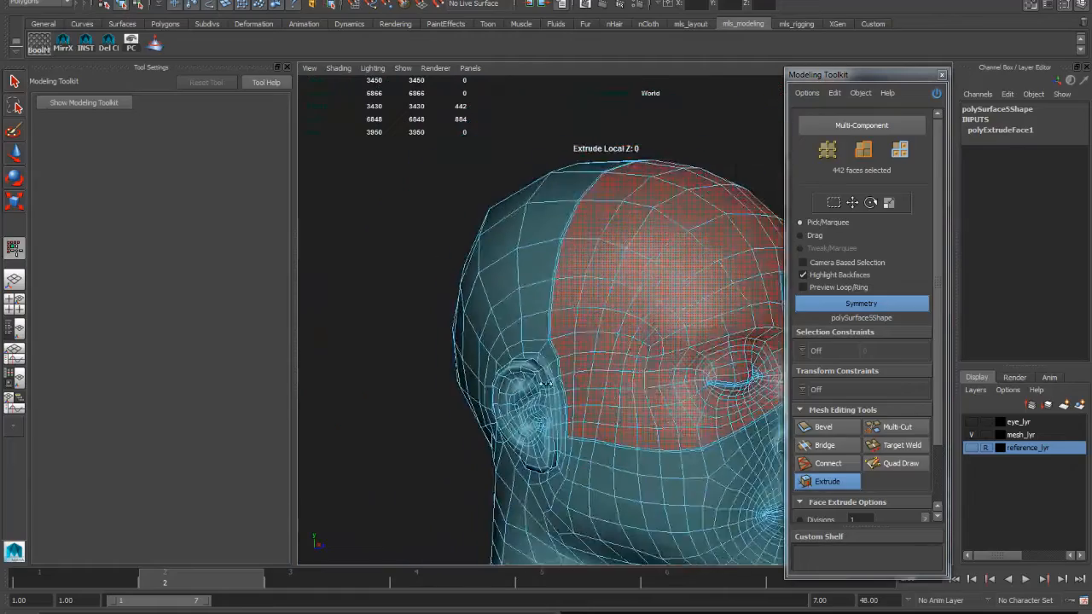
alt+drag(700, 405, 609, 408)
alt+right_drag(669, 368, 612, 346)
mouse_move(650, 374)
alt+mouse_down()
mouse_move(600, 373)
mouse_move(635, 368)
alt+mouse_up()
alt+right_drag(635, 369, 679, 352)
alt+middle_drag(654, 322, 637, 293)
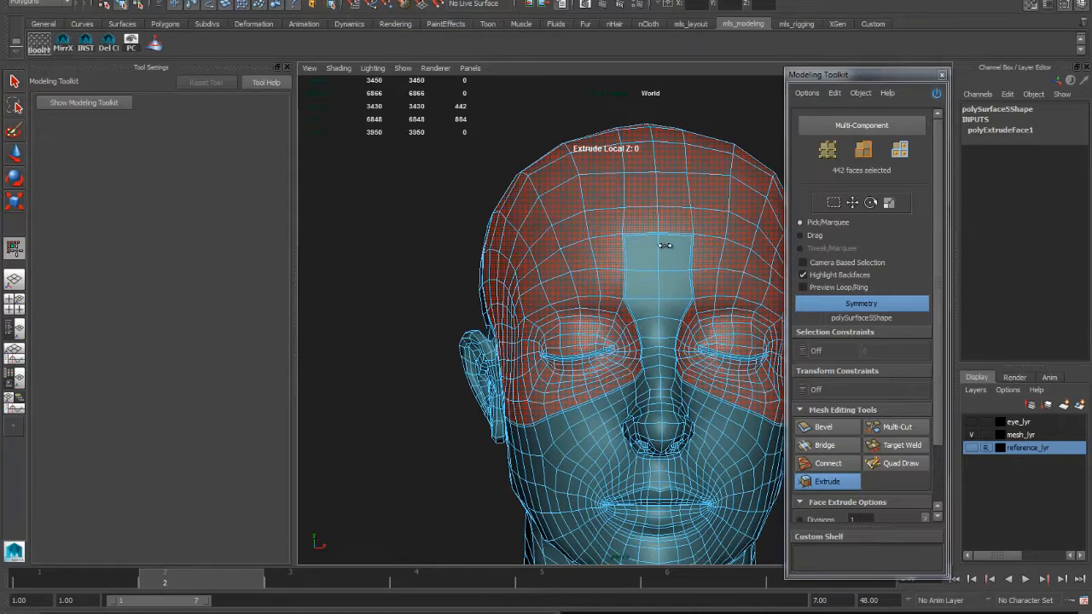
alt+right_drag(644, 298, 641, 415)
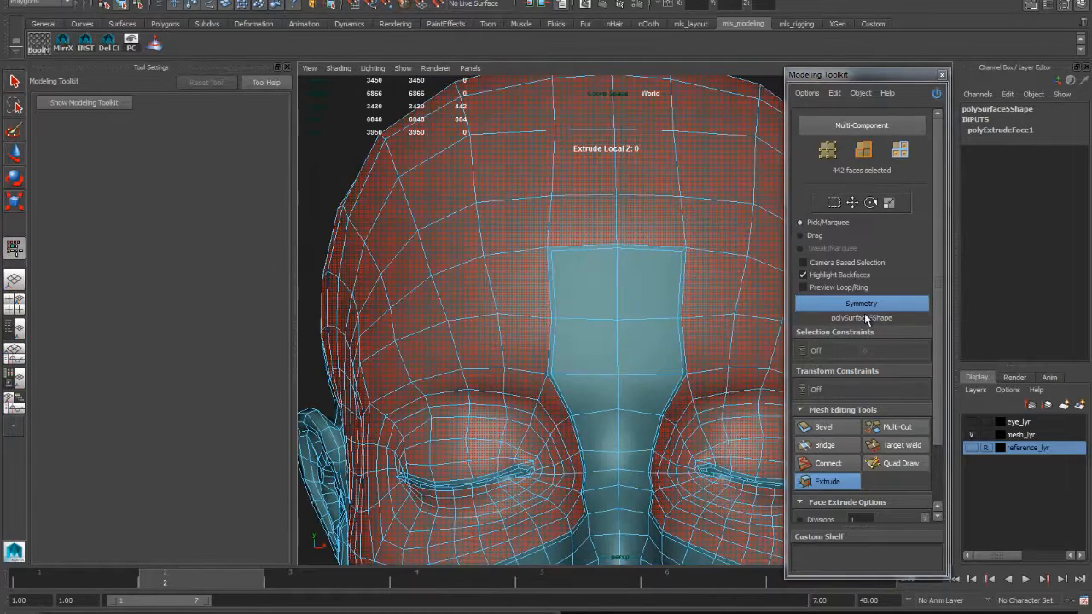
Activate the Move tool in vertex mode and set the transform constraint to Surface Slide
click(851, 203)
click(834, 154)
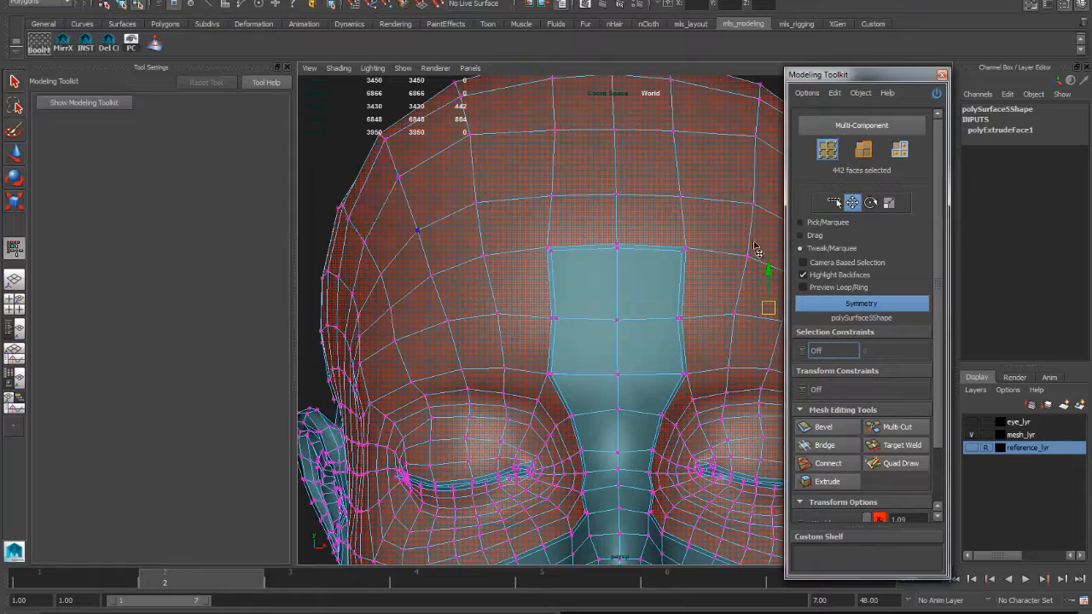
alt+middle_drag(566, 267, 602, 284)
click(819, 388)
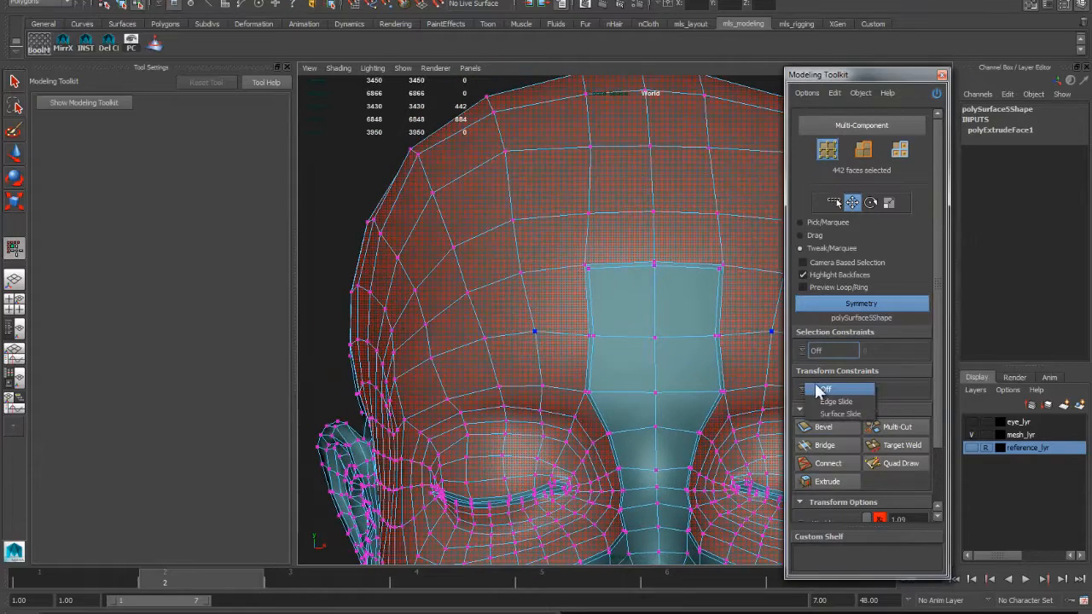
click(832, 416)
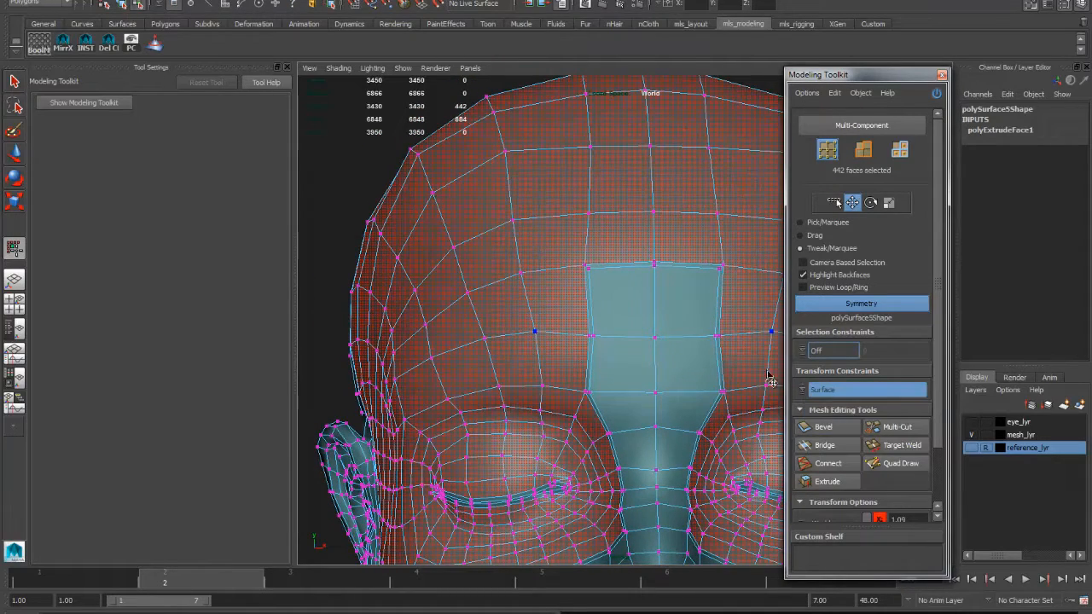
Slide the inner border vertices of the central forehead strip symmetrically inward, from its upper corners down to between the brows
alt+drag(648, 358, 621, 331)
alt+middle_drag(602, 236, 572, 279)
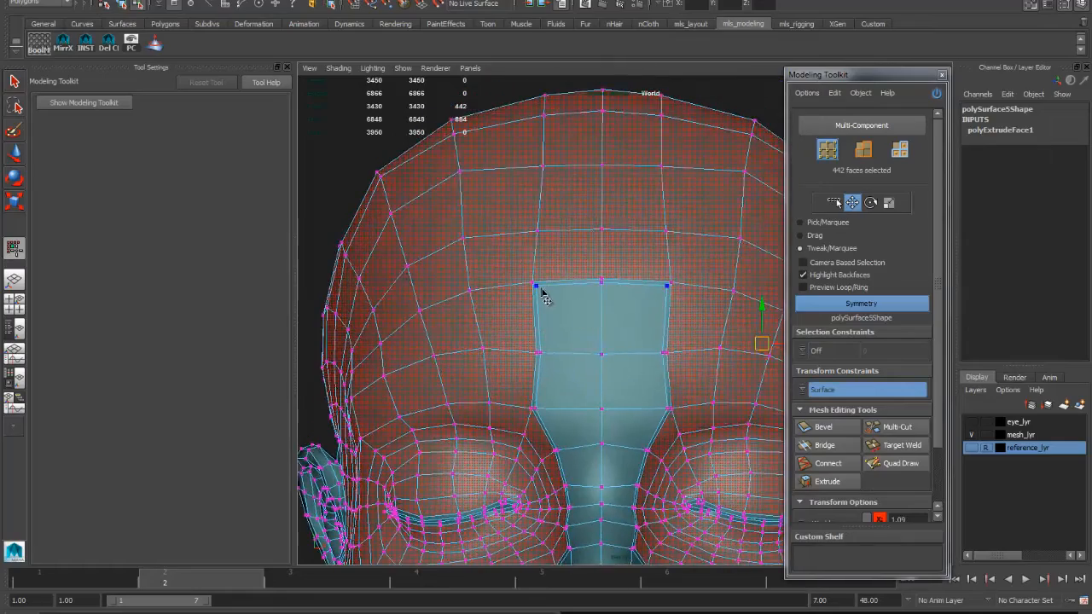
drag(538, 286, 569, 312)
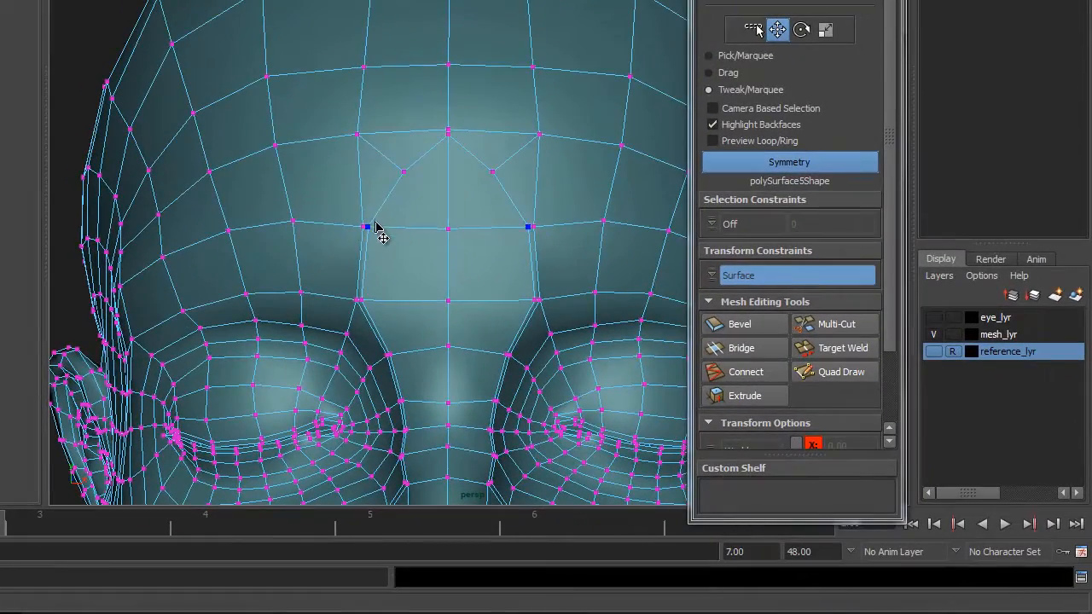
drag(375, 227, 409, 236)
click(381, 293)
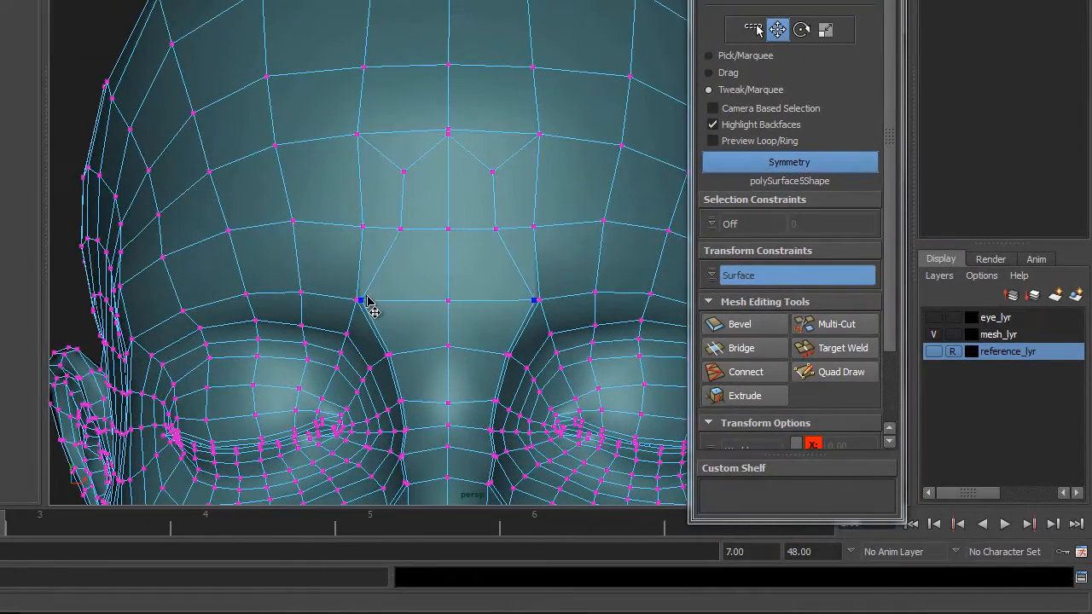
drag(368, 303, 425, 364)
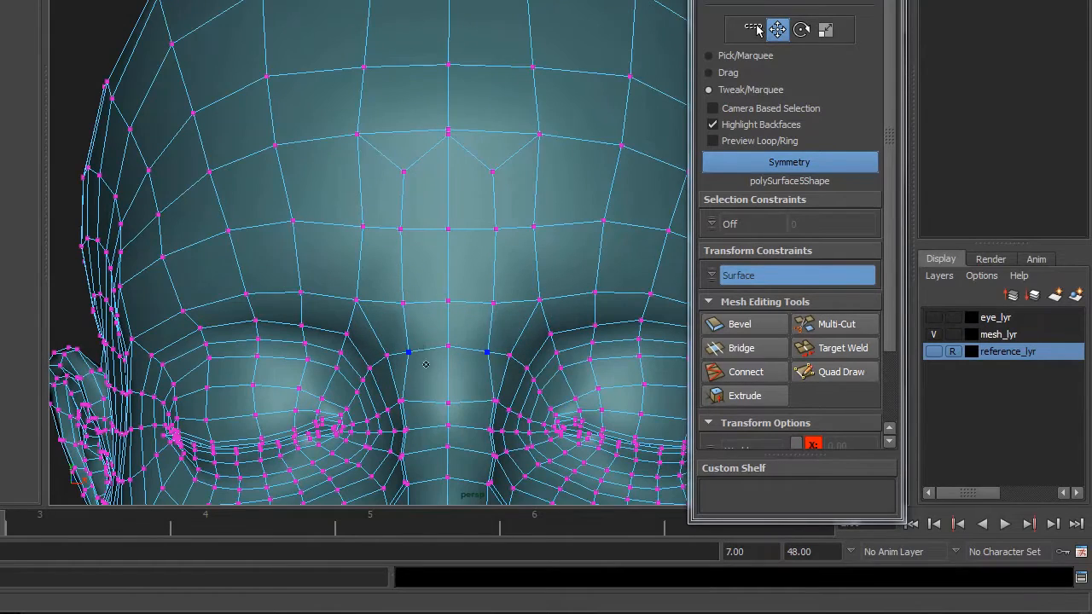
Slide the inner border vertices along both sides of the nose bridge away from the doubled edge, down to beside the nose
alt+middle_drag(426, 364, 463, 248)
click(487, 288)
scroll(489, 288, up, 3)
alt+middle_drag(493, 288, 473, 148)
drag(406, 196, 434, 196)
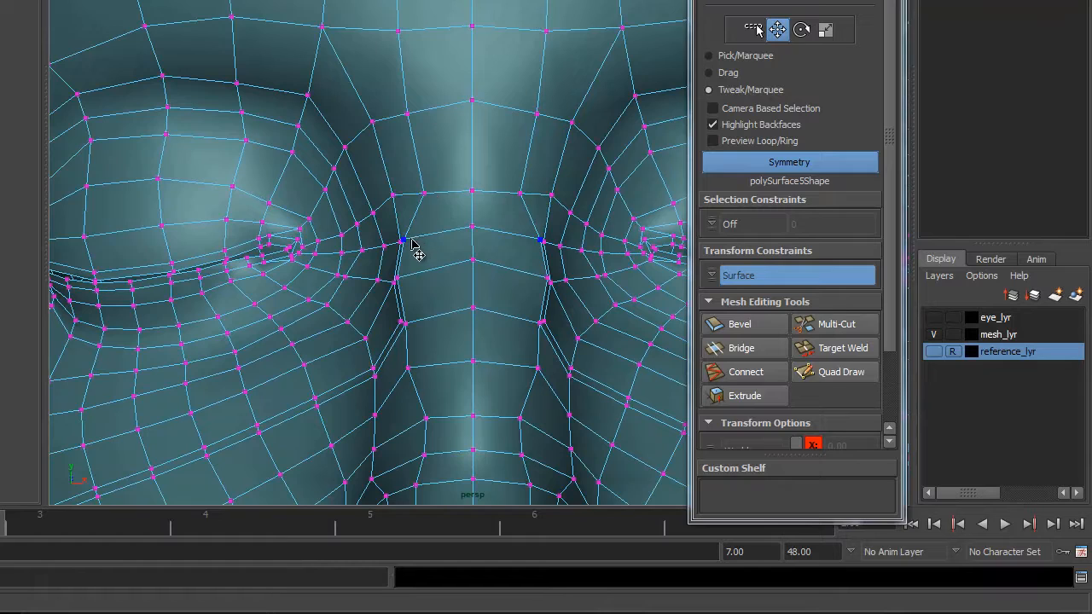
drag(412, 244, 440, 319)
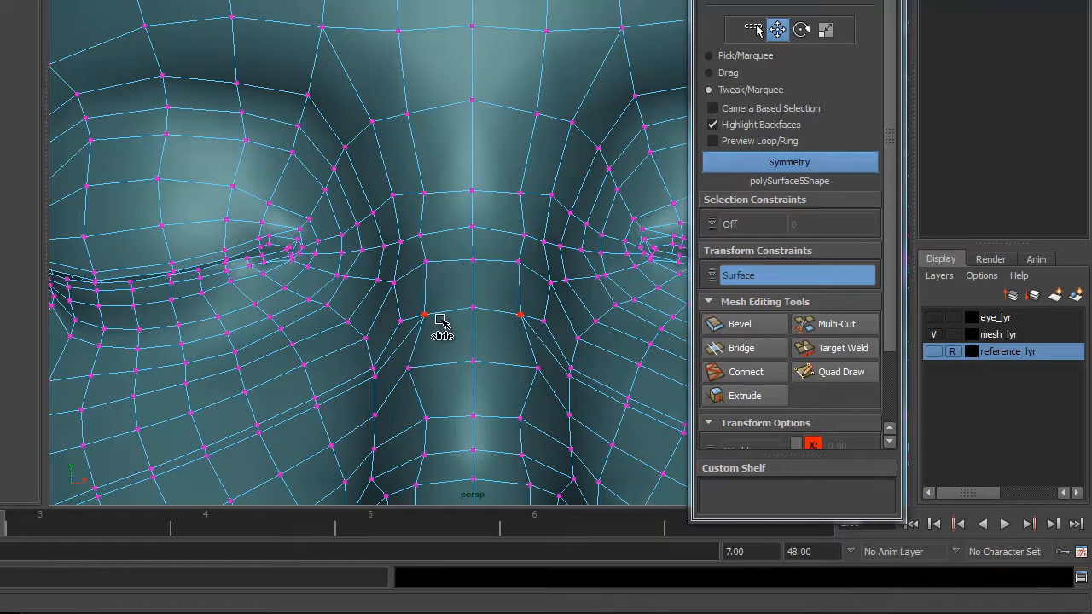
alt+middle_drag(441, 322, 551, 197)
scroll(501, 222, up, 2)
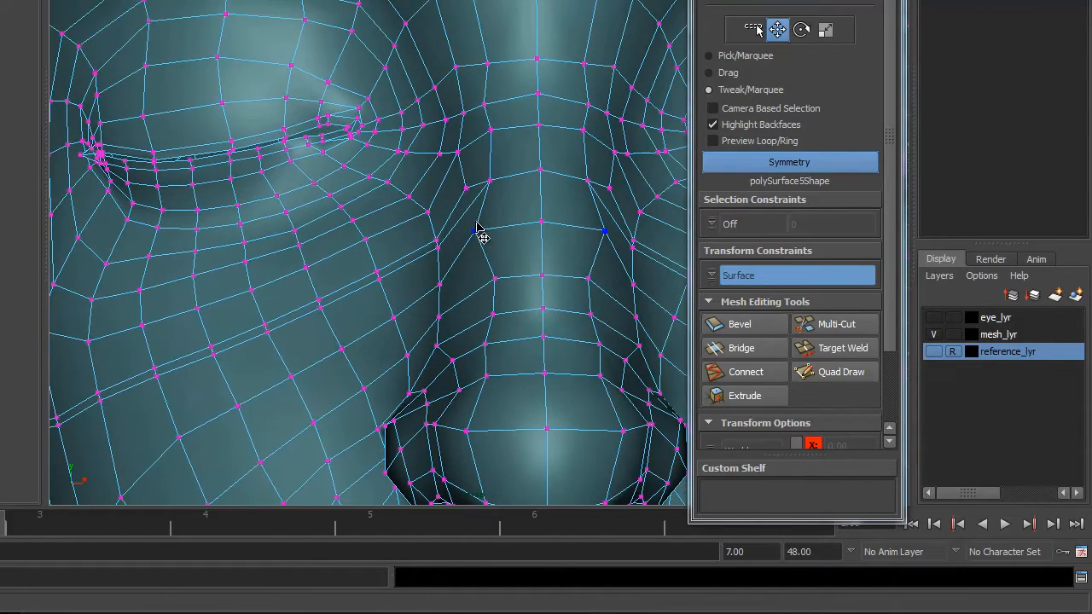
drag(438, 248, 467, 247)
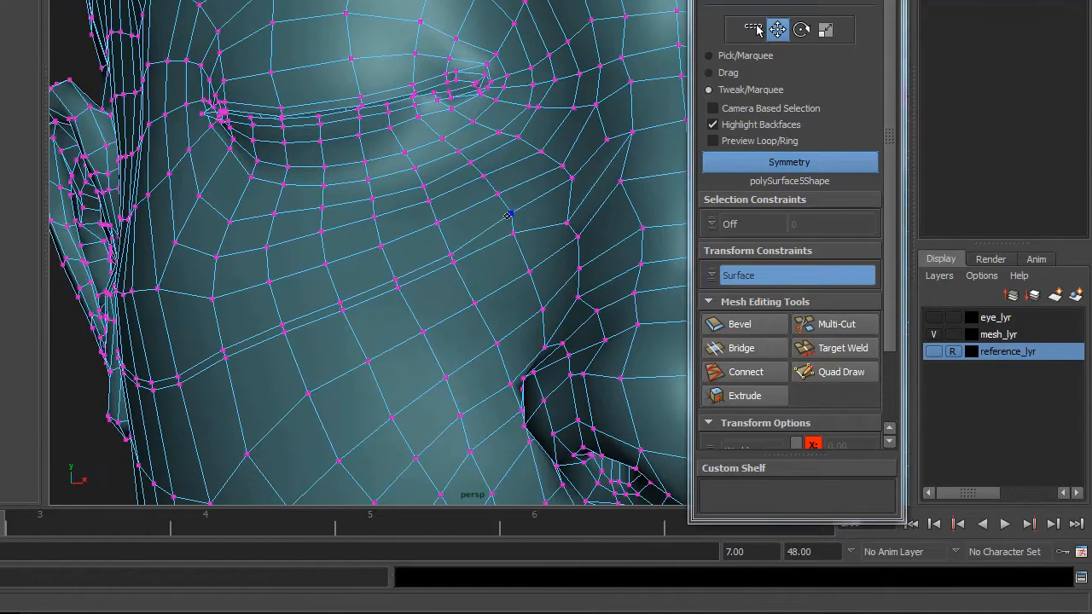
Spread the doubled border vertices apart on the upper cheek beside the nose and below the eye
drag(453, 252, 446, 247)
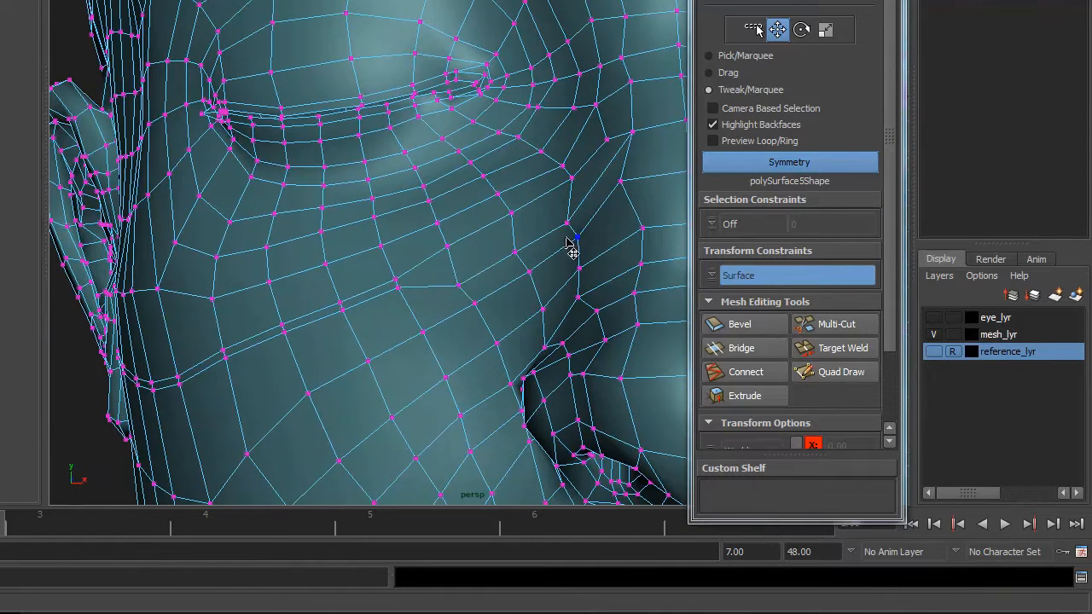
alt+drag(567, 240, 356, 270)
alt+middle_drag(356, 269, 429, 186)
alt+right_drag(429, 186, 439, 239)
alt+drag(439, 239, 352, 277)
drag(439, 270, 441, 261)
drag(436, 283, 425, 294)
alt+drag(426, 294, 375, 251)
drag(303, 230, 294, 275)
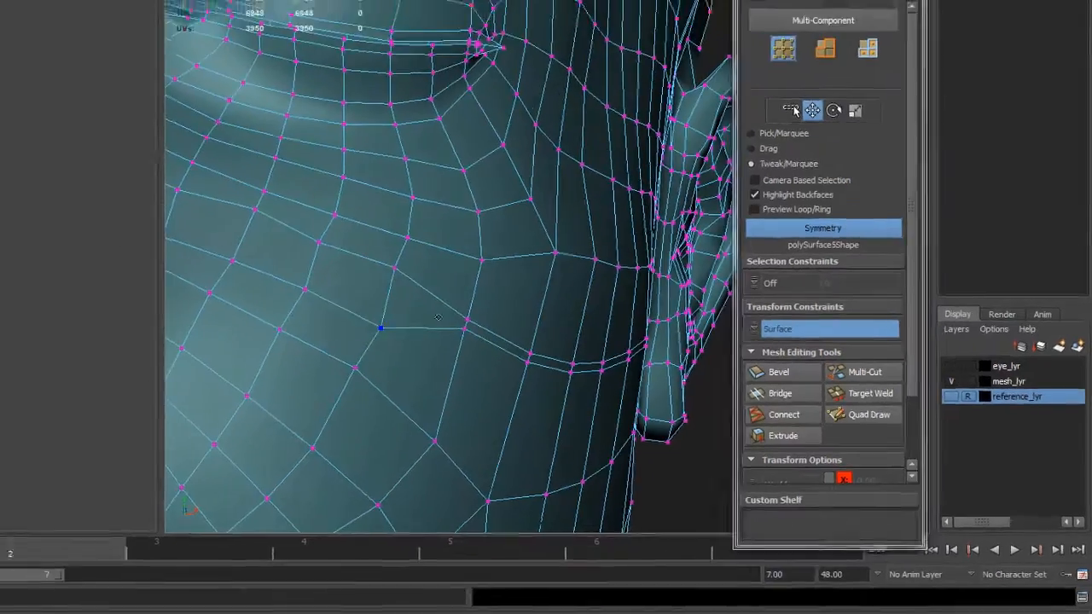
Slide the doubled border vertices apart on the outer cheek toward the ear, widening the new face loop
drag(390, 264, 382, 310)
drag(460, 303, 470, 246)
drag(618, 368, 619, 373)
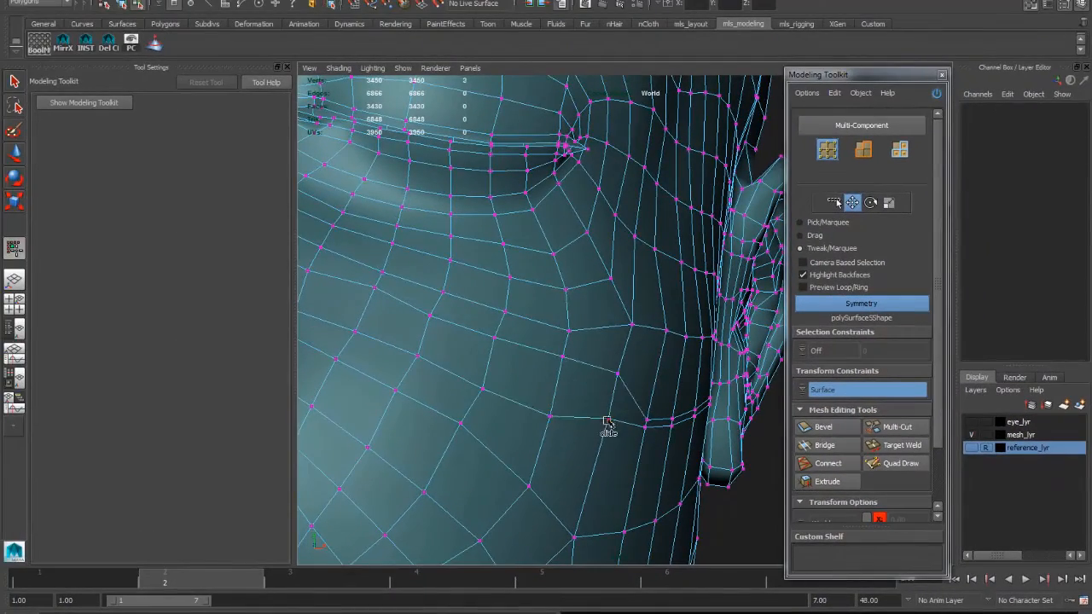
drag(608, 420, 603, 453)
alt+middle_drag(629, 453, 537, 406)
drag(536, 349, 539, 379)
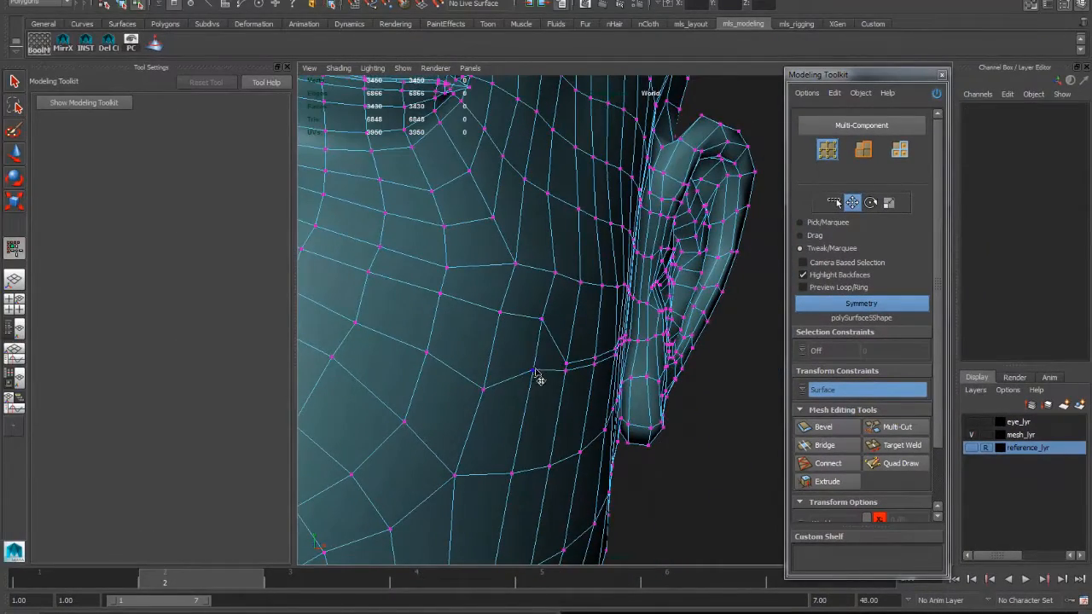
Nudge the vertices on the lower outer cheek along the surface to even out the spacing below the new loop
alt+middle_drag(526, 392, 612, 384)
alt+right_drag(632, 353, 575, 429)
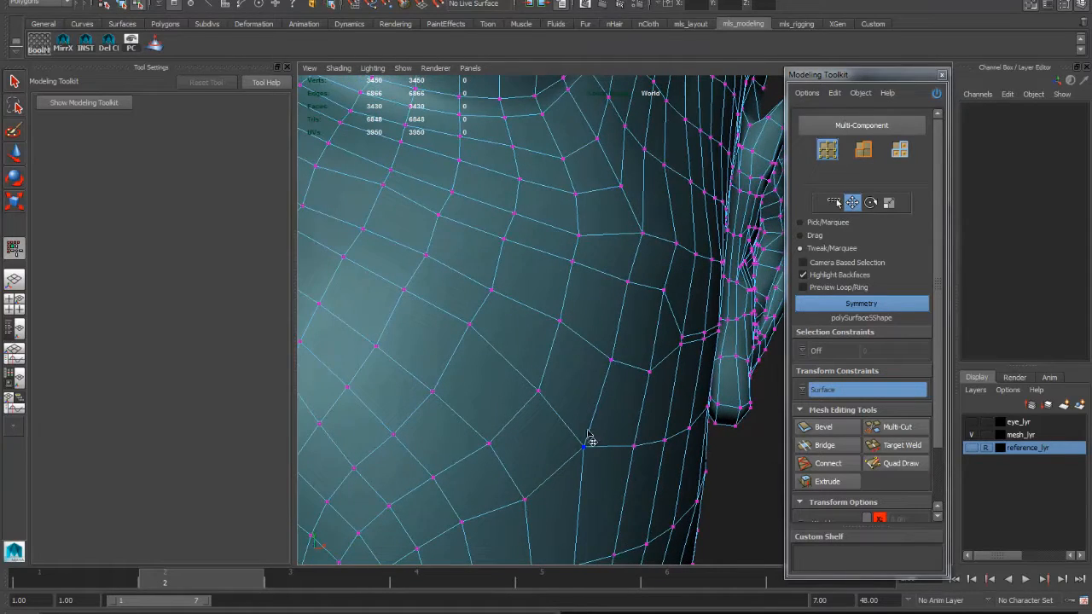
drag(613, 369, 610, 380)
drag(564, 333, 562, 340)
Adjust the inner loop vertices on the nose bridge between the eyes so their spacing follows the surrounding edges
alt+right_drag(584, 401, 559, 320)
alt+middle_drag(558, 320, 633, 377)
alt+drag(613, 449, 471, 350)
alt+right_drag(471, 349, 478, 294)
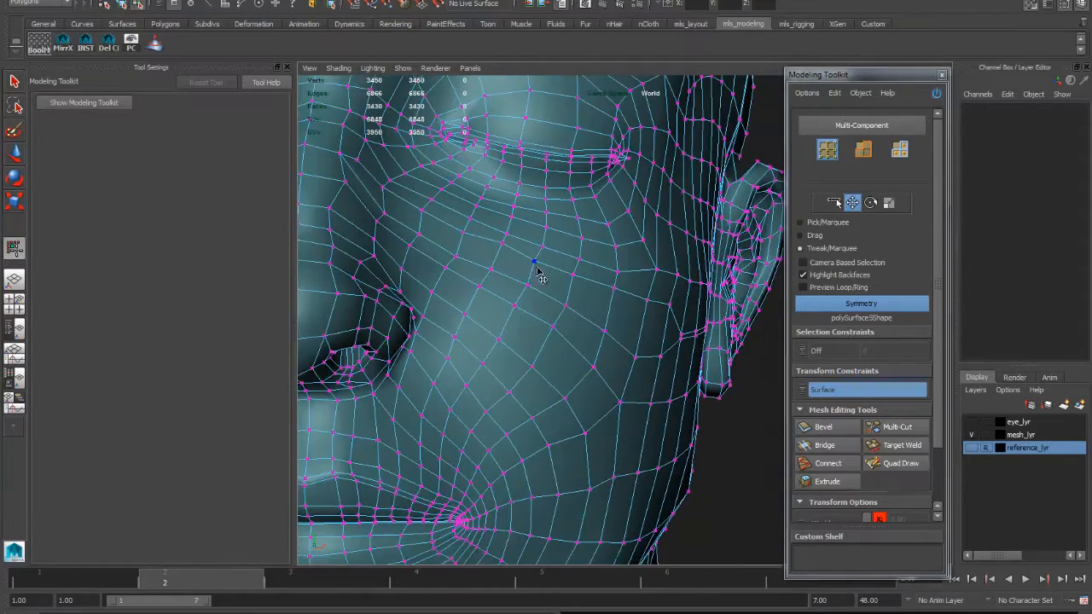
alt+drag(571, 288, 633, 374)
alt+drag(616, 369, 629, 372)
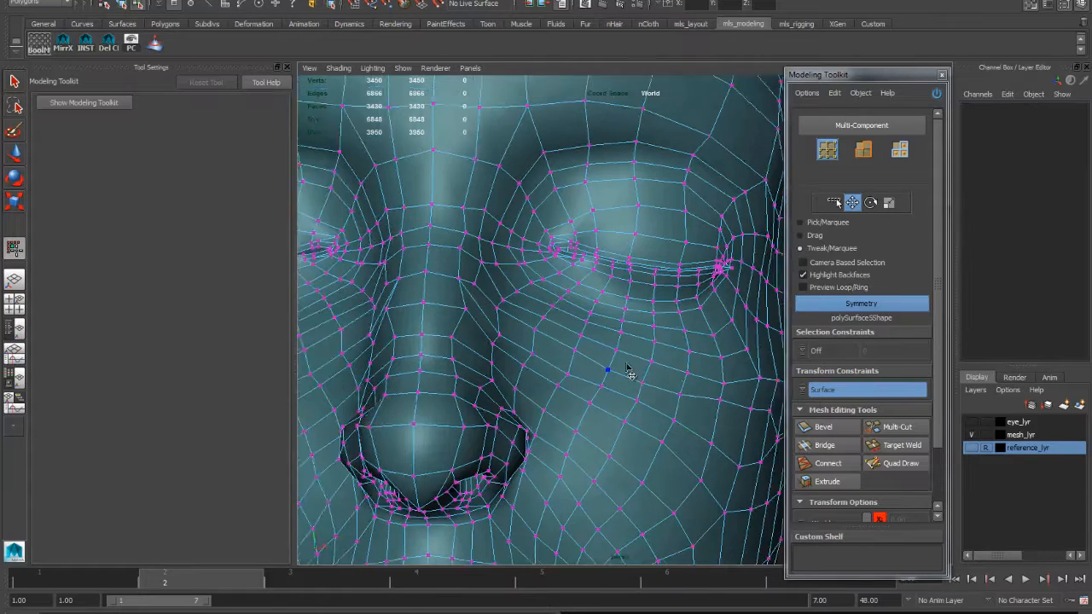
alt+right_drag(629, 373, 658, 370)
alt+middle_drag(561, 288, 655, 398)
alt+drag(571, 366, 516, 359)
mouse_move(544, 408)
mouse_down()
mouse_move(524, 402)
mouse_move(538, 409)
mouse_up()
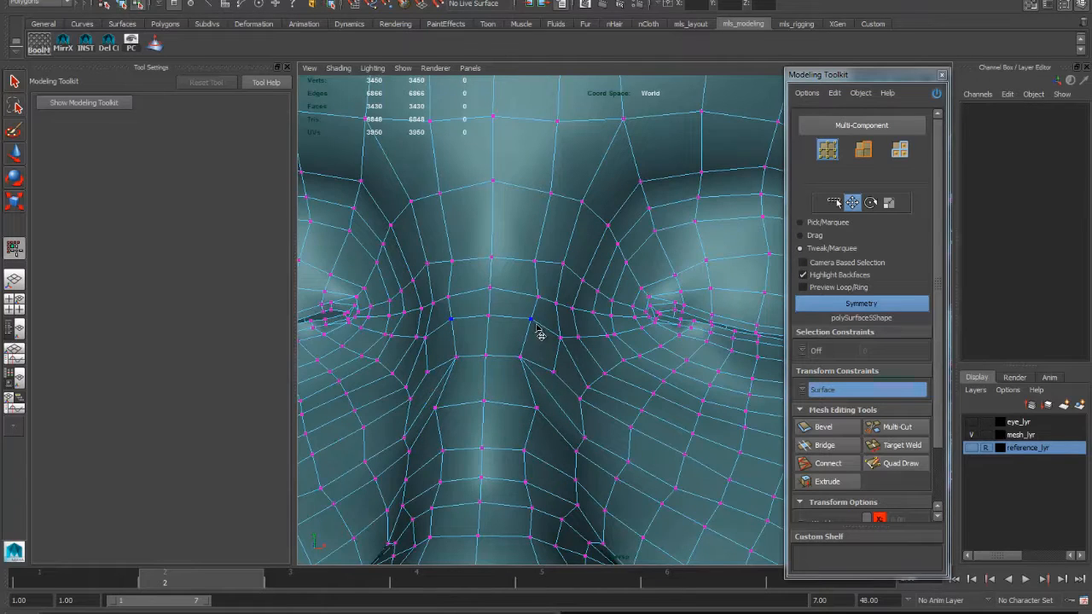
drag(537, 326, 530, 265)
Slide the inner loop vertices between the brows and on the mid-forehead closer to the centre line
alt+middle_drag(549, 154, 579, 367)
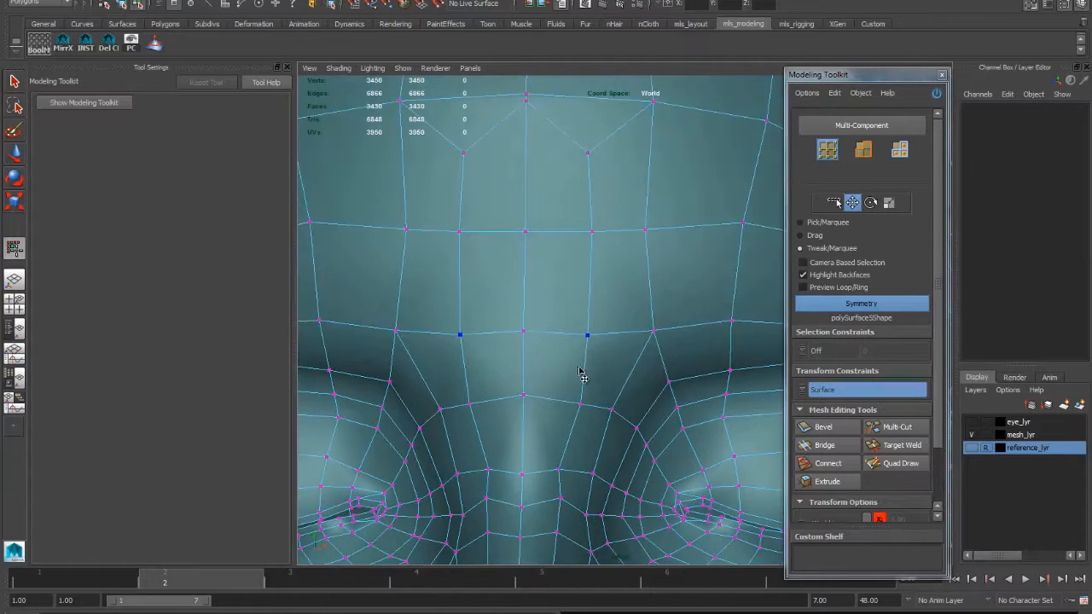
drag(576, 401, 568, 398)
drag(587, 334, 576, 329)
drag(591, 230, 559, 230)
drag(574, 329, 560, 327)
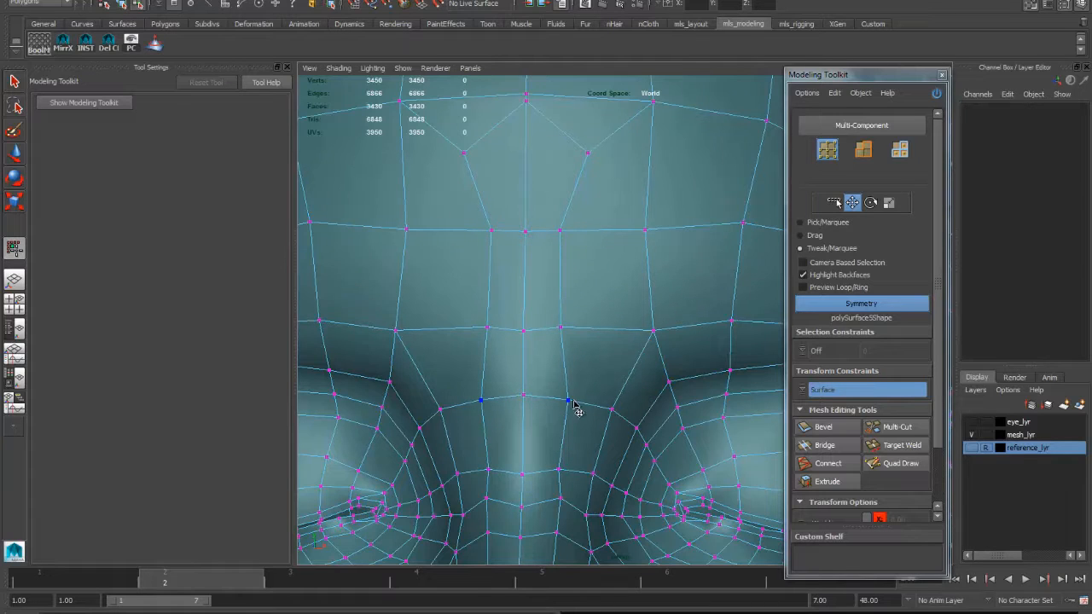
drag(571, 398, 562, 398)
Slide the upper inner corner vertices of the forehead strip inward and its upper centre vertex down
alt+middle_drag(588, 170, 600, 314)
drag(600, 298, 582, 303)
drag(541, 246, 537, 279)
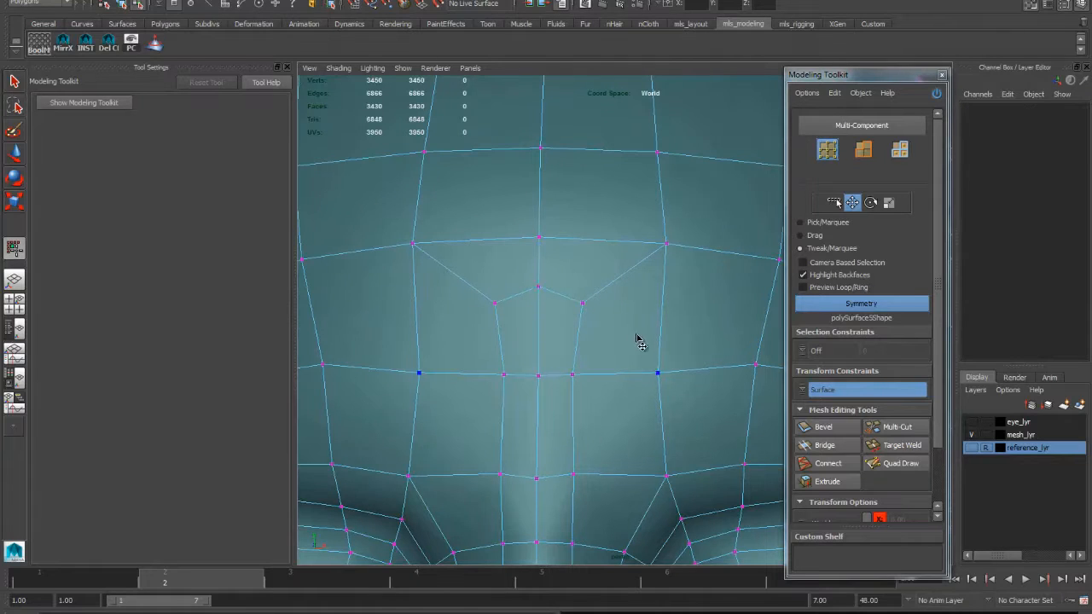
Examine the edge loops across the forehead above the narrowed central strip
alt+right_drag(639, 341, 503, 364)
alt+middle_drag(611, 358, 602, 253)
alt+middle_drag(621, 190, 620, 343)
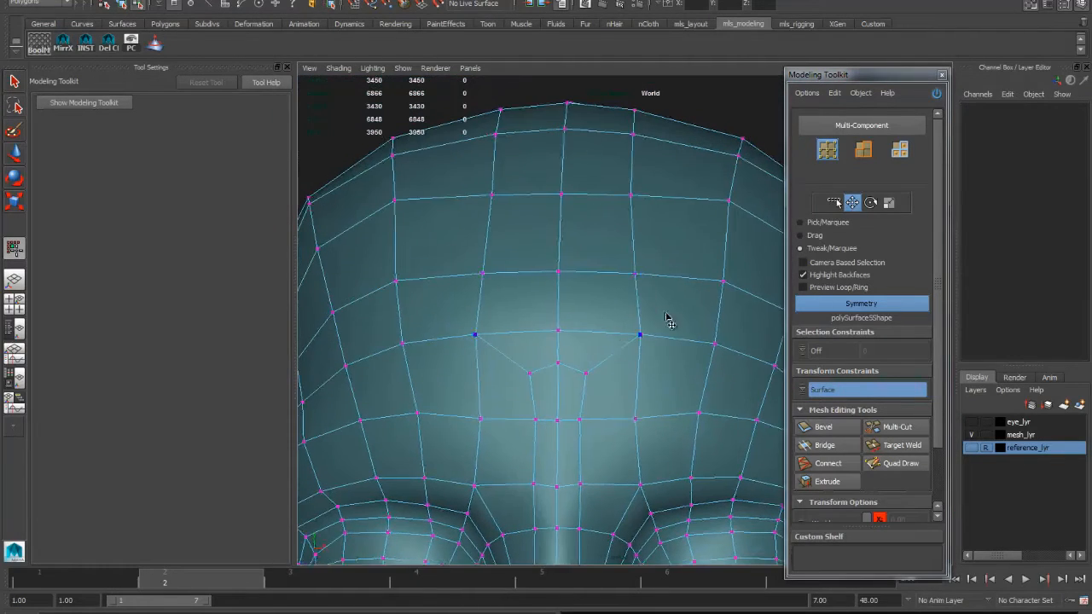
alt+right_drag(669, 321, 585, 301)
drag(578, 332, 468, 332)
drag(578, 285, 465, 289)
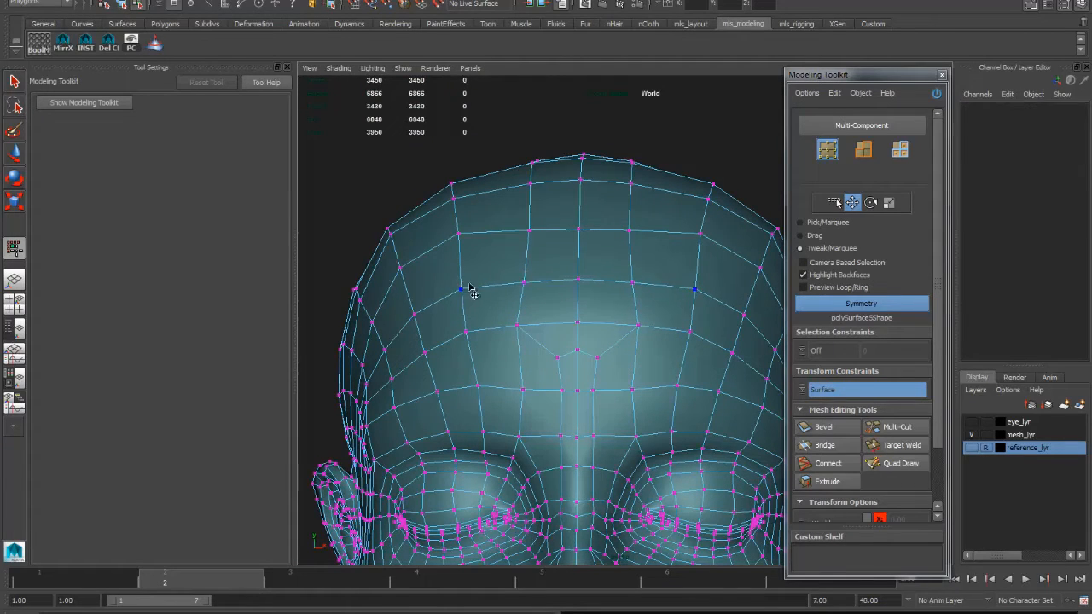
alt+middle_drag(586, 348, 573, 239)
alt+middle_drag(747, 386, 519, 220)
alt+right_drag(519, 220, 614, 255)
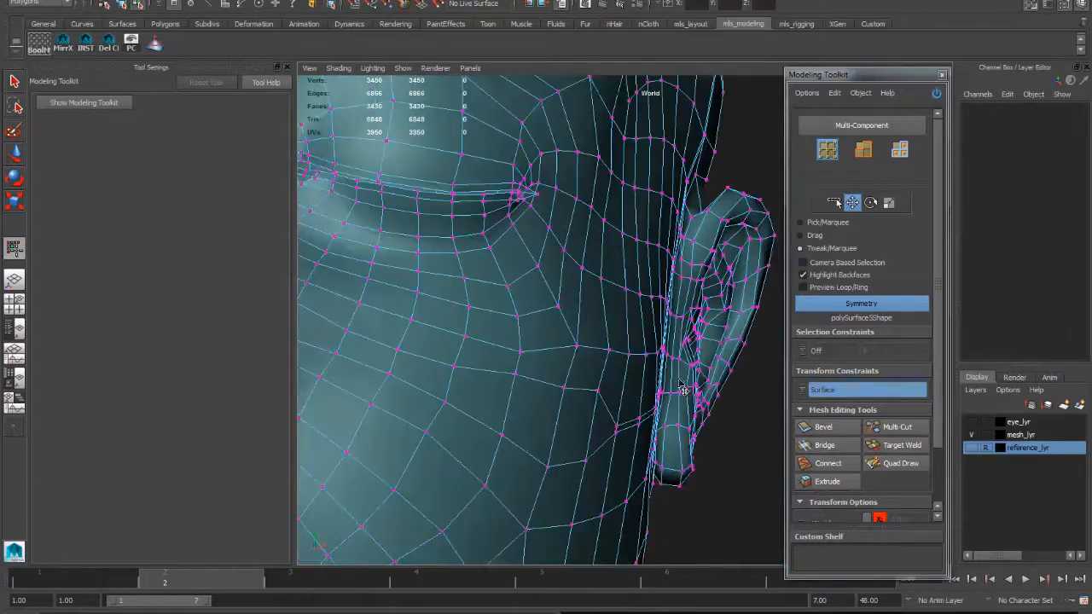
Slide the doubled loop vertices on the cheek below the outer eye corner apart, upper ones up and lower ones down
alt+middle_drag(627, 410, 635, 316)
alt+drag(665, 337, 615, 346)
key(space)
alt+drag(699, 354, 427, 354)
alt+middle_drag(328, 350, 518, 362)
drag(506, 370, 496, 402)
drag(581, 368, 583, 335)
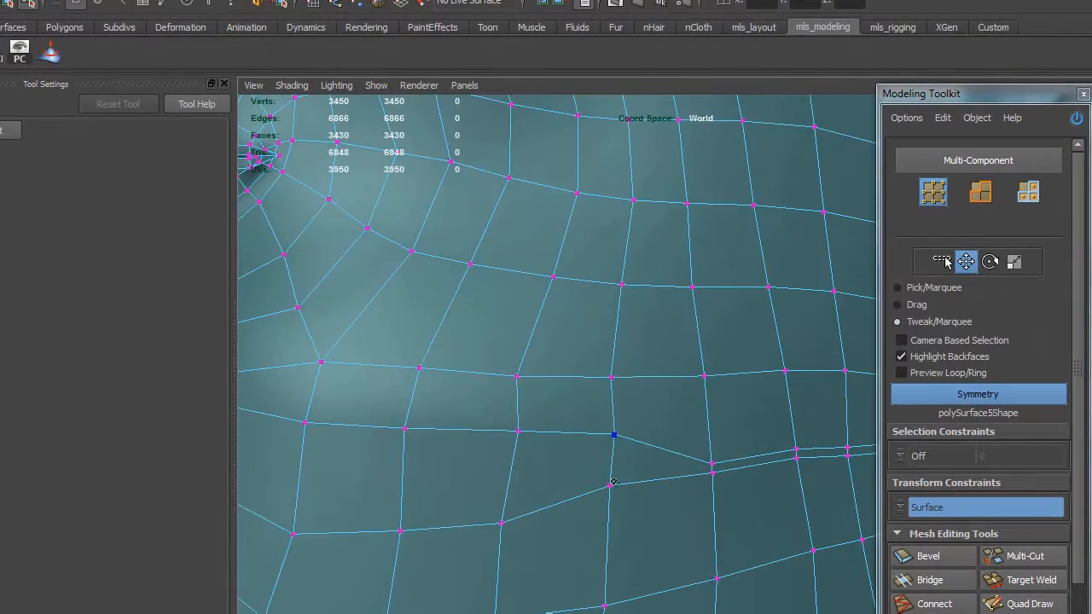
drag(613, 482, 605, 517)
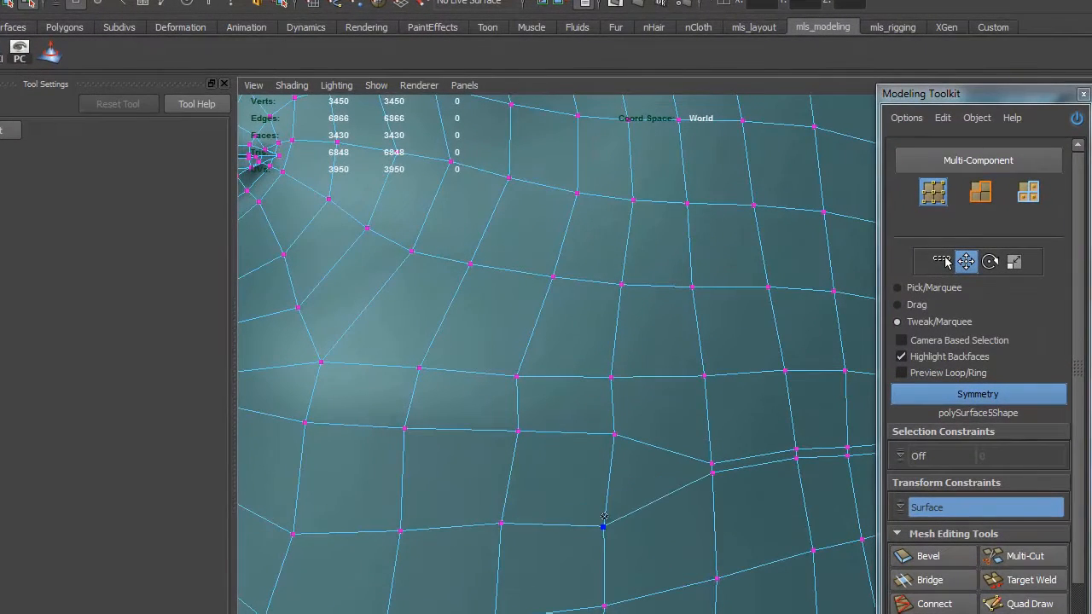
Spread the next doubled vertex pairs across the cheek toward the ear to continue the even band
drag(710, 469, 701, 430)
alt+middle_drag(745, 430, 572, 449)
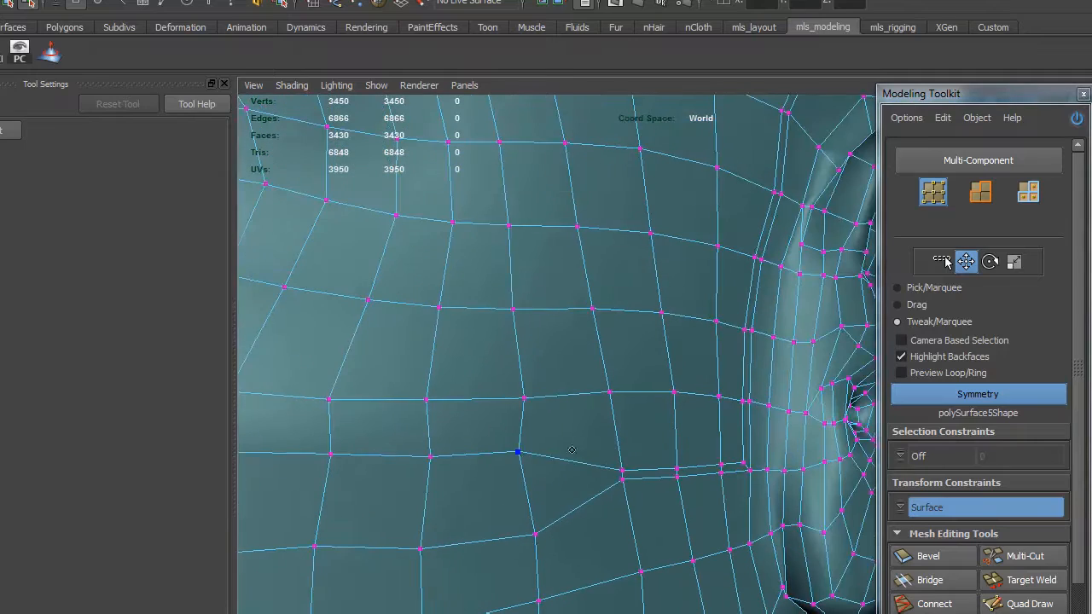
drag(625, 468, 626, 512)
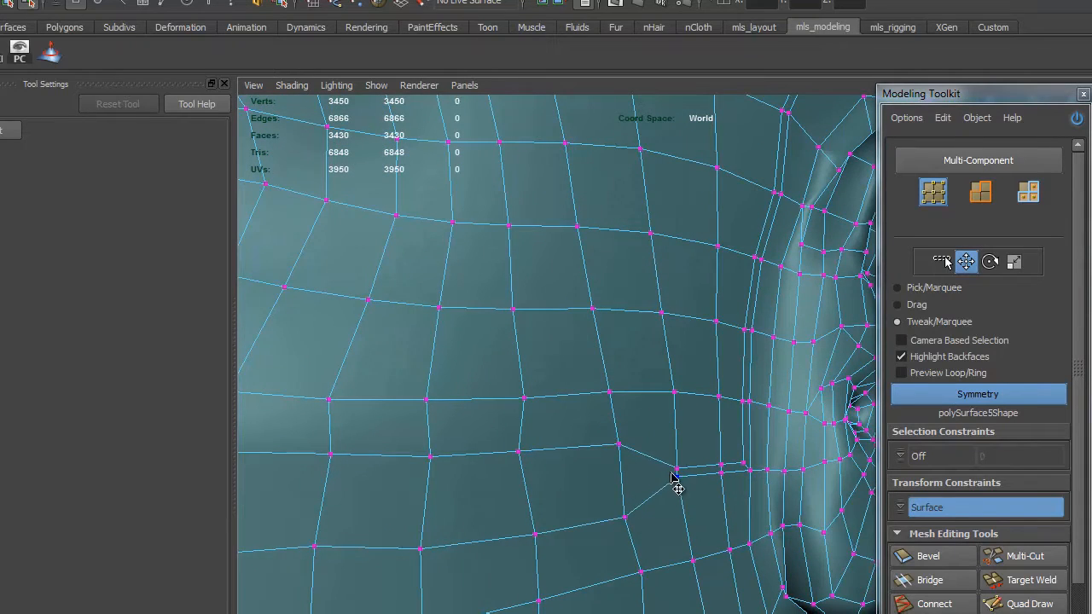
alt+drag(747, 512, 675, 499)
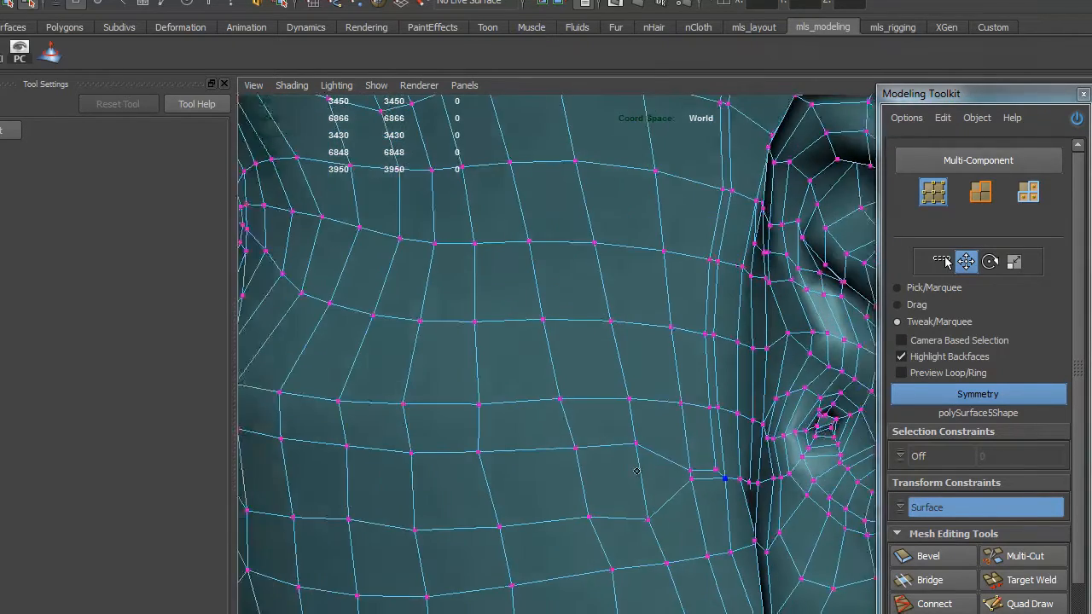
Slide the loop vertices at the corner in front of the ear apart and even out the adjoining rows
alt+right_drag(675, 499, 731, 482)
drag(542, 586, 545, 594)
alt+drag(602, 568, 653, 478)
drag(672, 539, 673, 559)
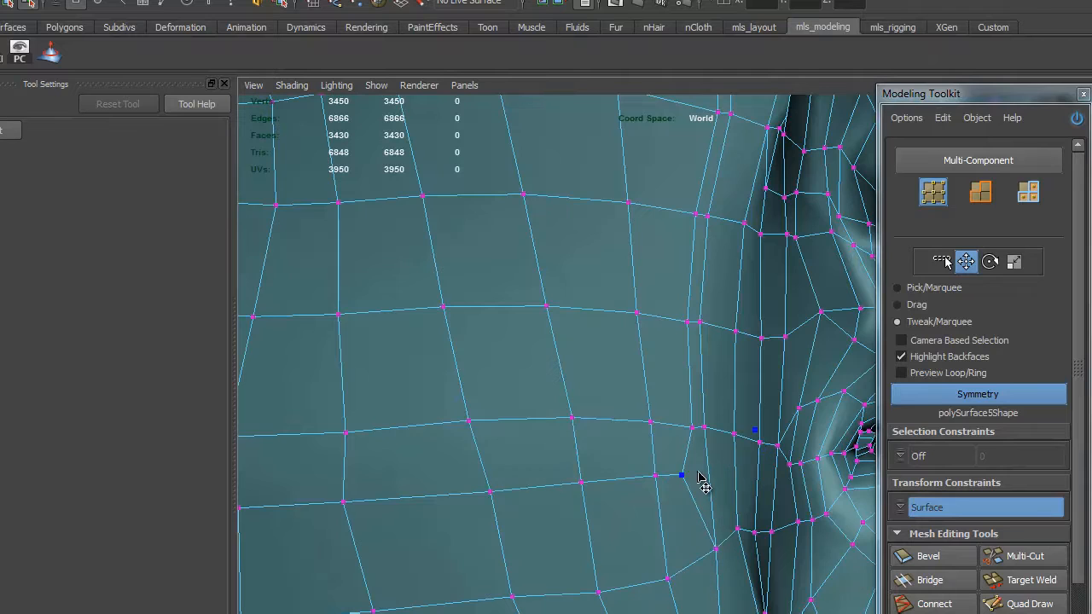
alt+drag(699, 461, 708, 518)
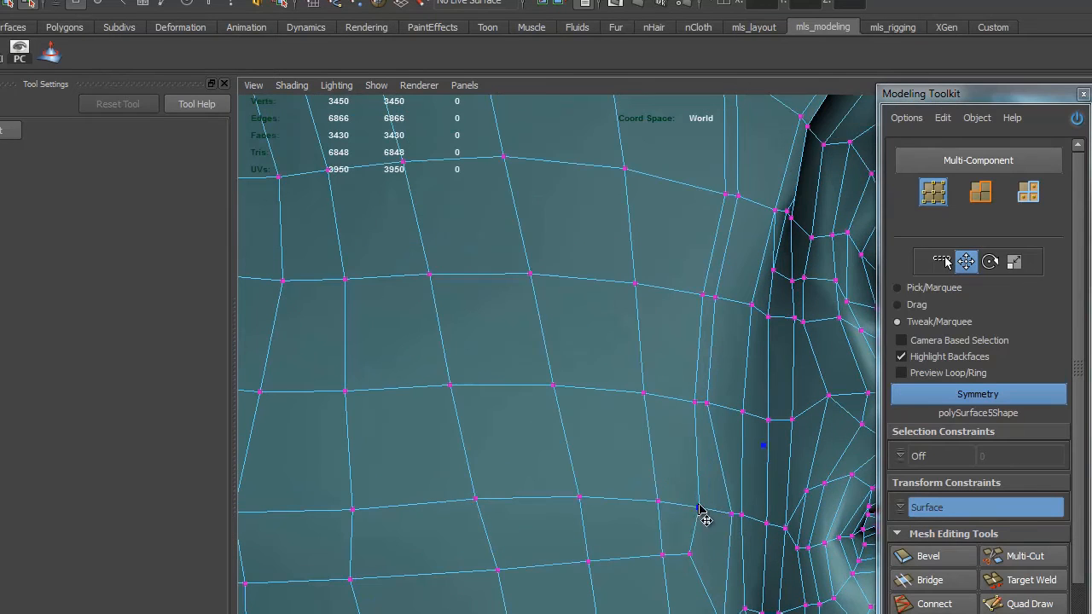
alt+drag(662, 473, 662, 536)
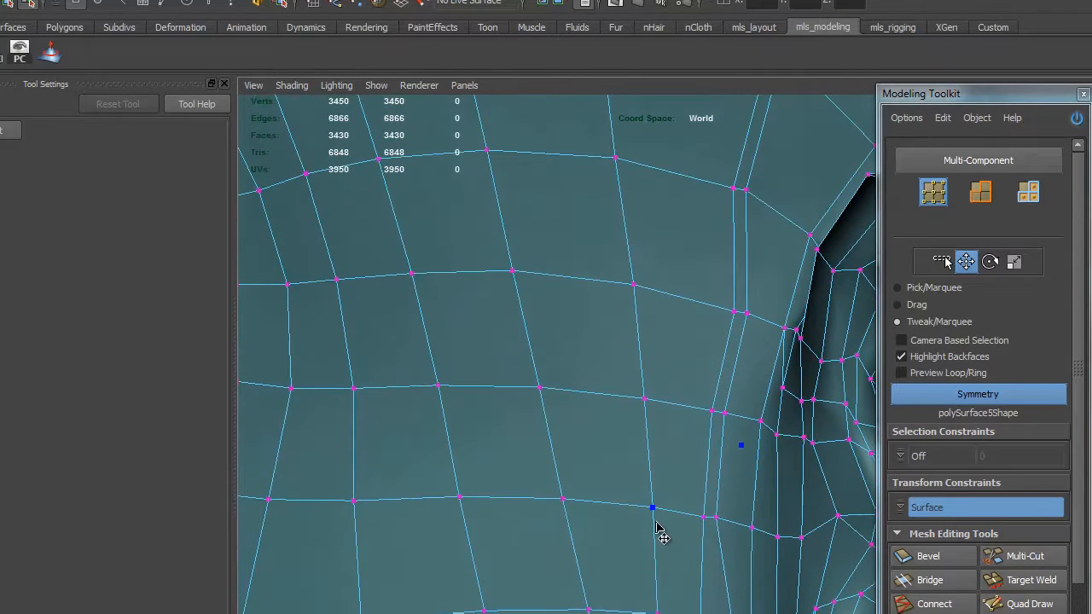
Slide the inner vertices of the narrow vertical strip in front of the upper ear away from their outer neighbours
alt+middle_drag(718, 412, 724, 507)
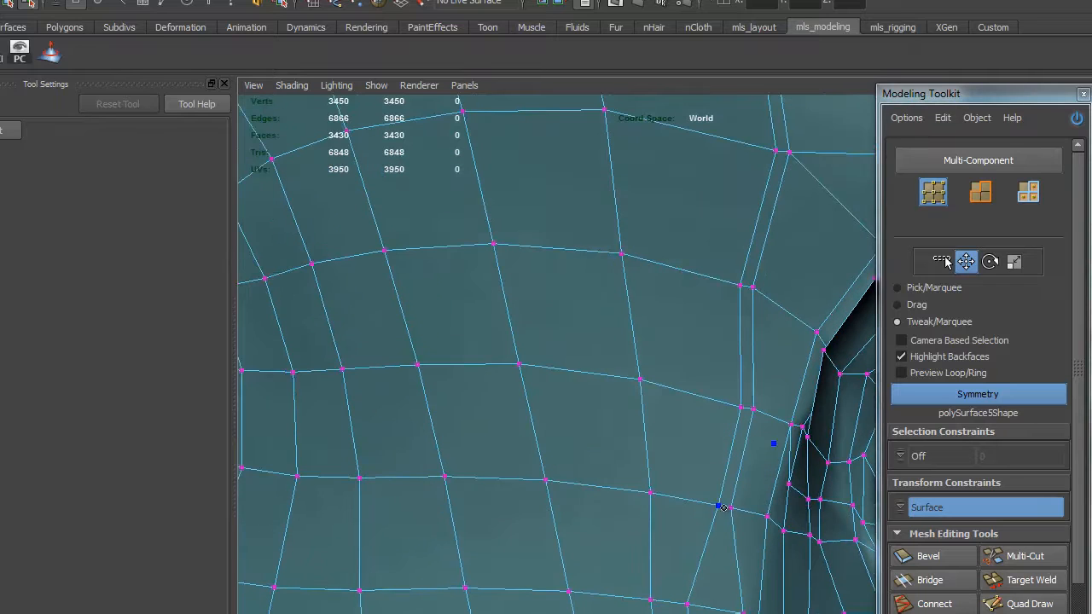
alt+middle_drag(731, 420, 734, 506)
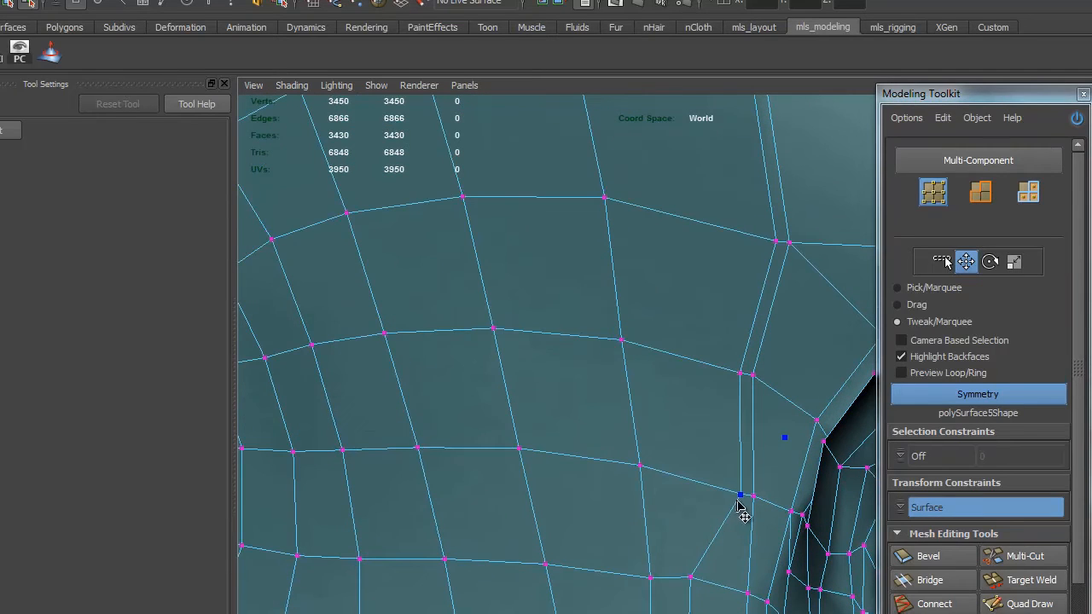
alt+drag(756, 496, 739, 514)
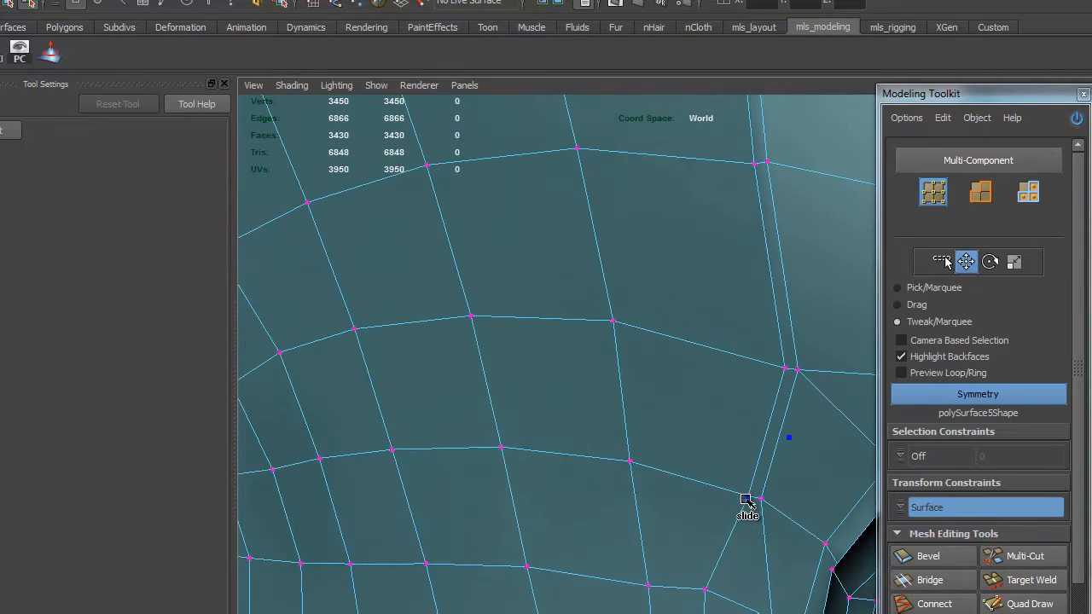
alt+drag(771, 437, 704, 514)
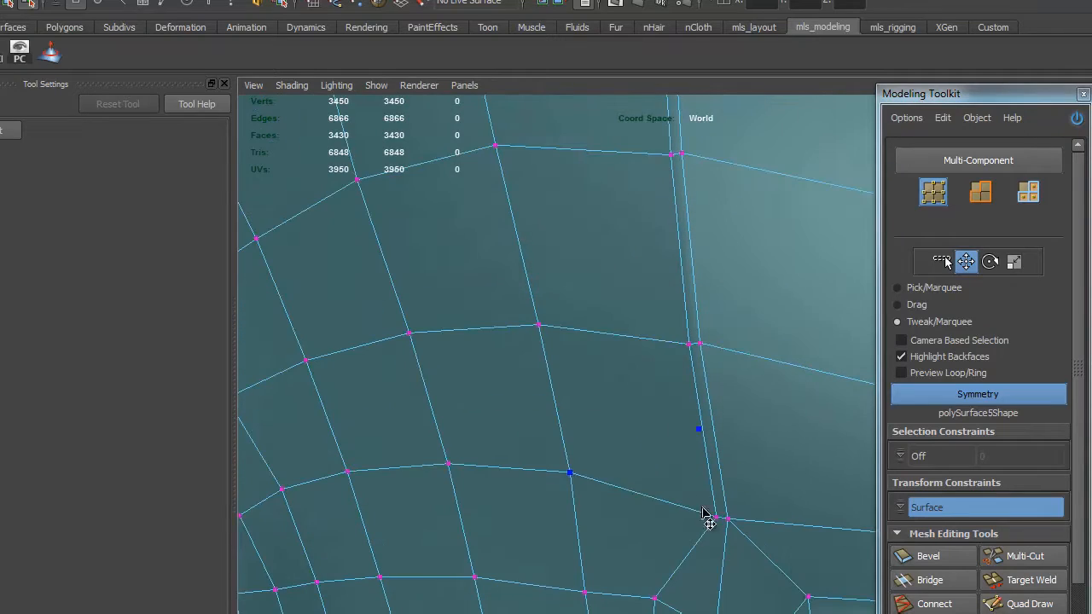
Adjust the vertices along the narrow strip on the side of the head above the ear
alt+right_drag(654, 489, 594, 415)
alt+drag(594, 414, 685, 452)
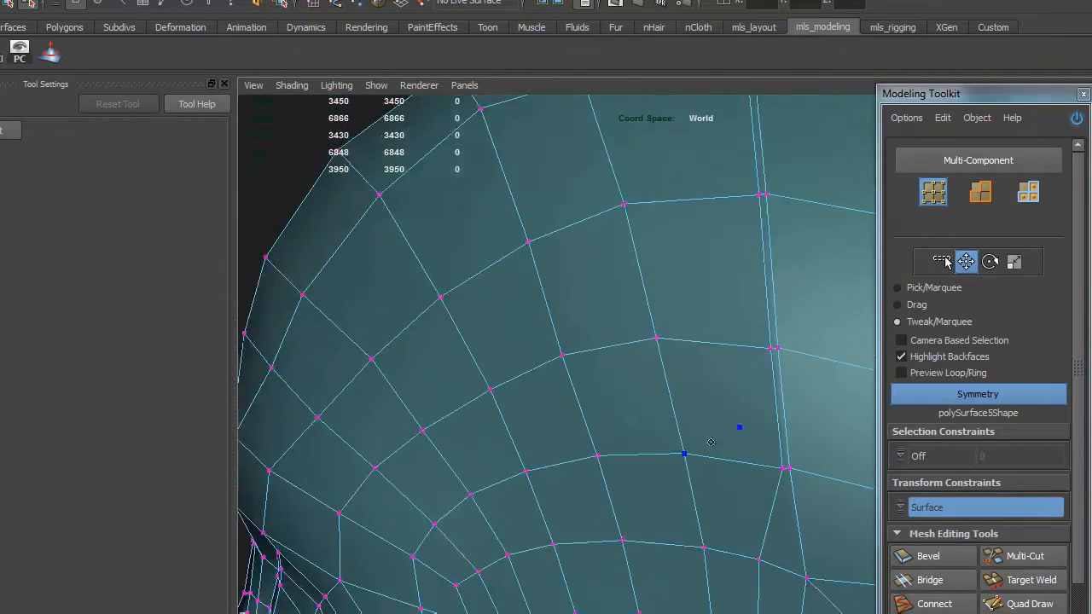
alt+right_drag(685, 453, 677, 427)
alt+drag(677, 426, 748, 437)
alt+middle_drag(748, 438, 730, 544)
alt+drag(670, 463, 739, 461)
alt+middle_drag(739, 461, 734, 282)
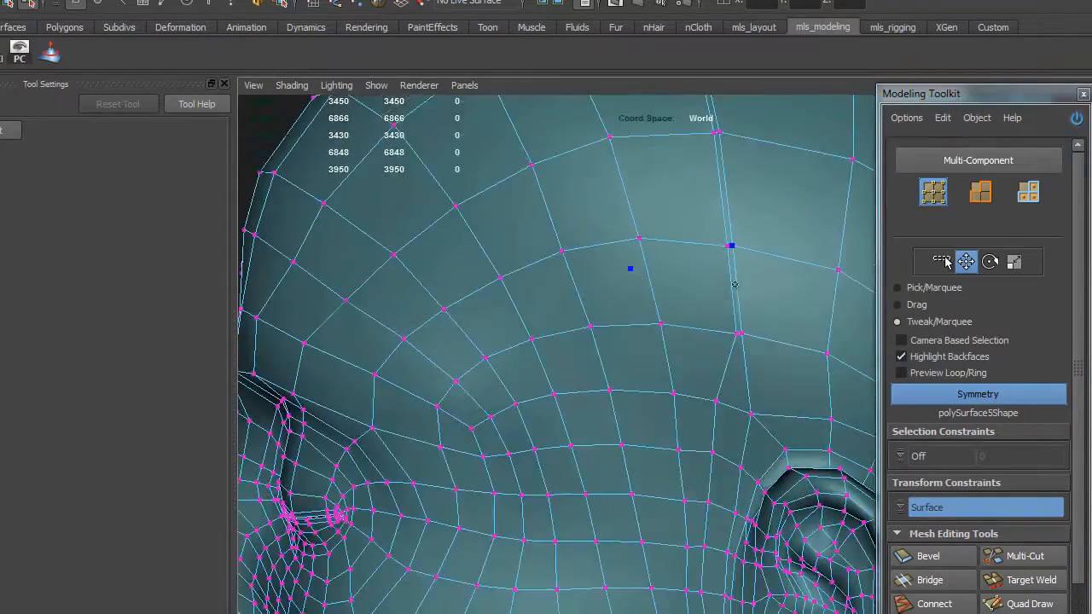
Return to object mode and examine the shaded head around the eye, temple and cheek
alt+right_drag(733, 283, 573, 401)
alt+middle_drag(606, 476, 631, 499)
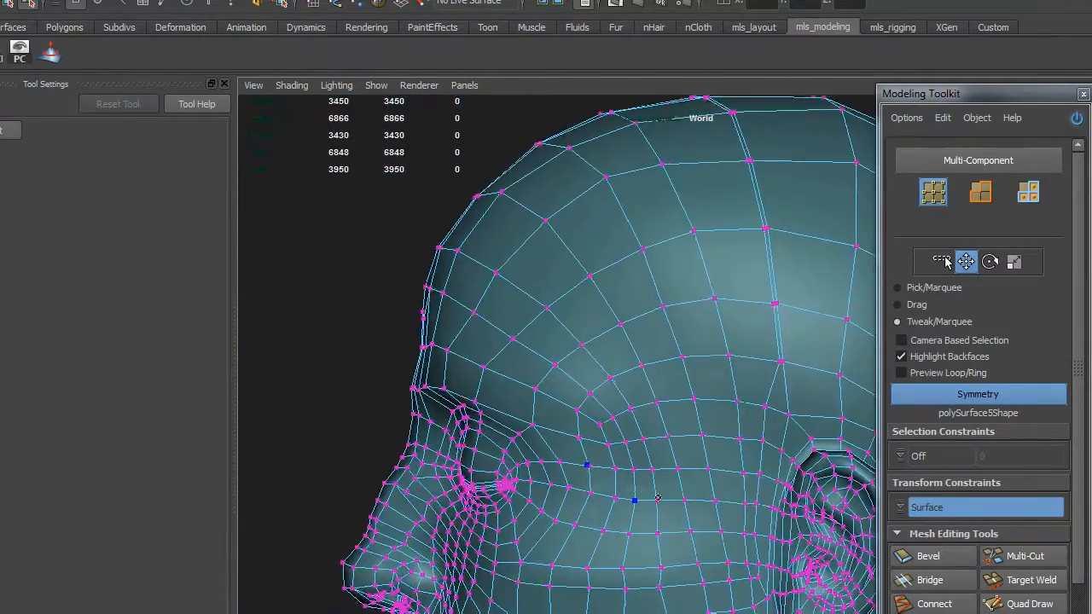
mouse_move(631, 499)
alt+mouse_down()
mouse_move(740, 501)
mouse_move(625, 497)
alt+mouse_up()
alt+middle_drag(625, 496, 672, 448)
alt+drag(672, 448, 717, 501)
key(F8)
alt+right_drag(722, 506, 719, 419)
alt+drag(719, 419, 631, 450)
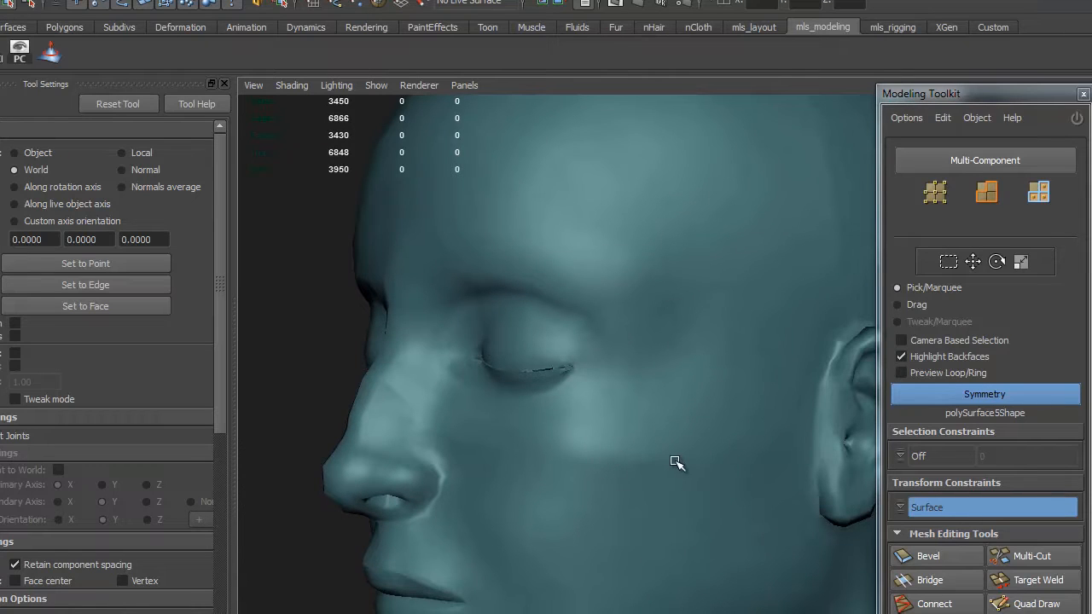
Select the head mesh and relax the cheek edges below the eye with the Sculpt Geometry Tool at radius 0.3549
click(590, 475)
alt+drag(590, 476, 682, 469)
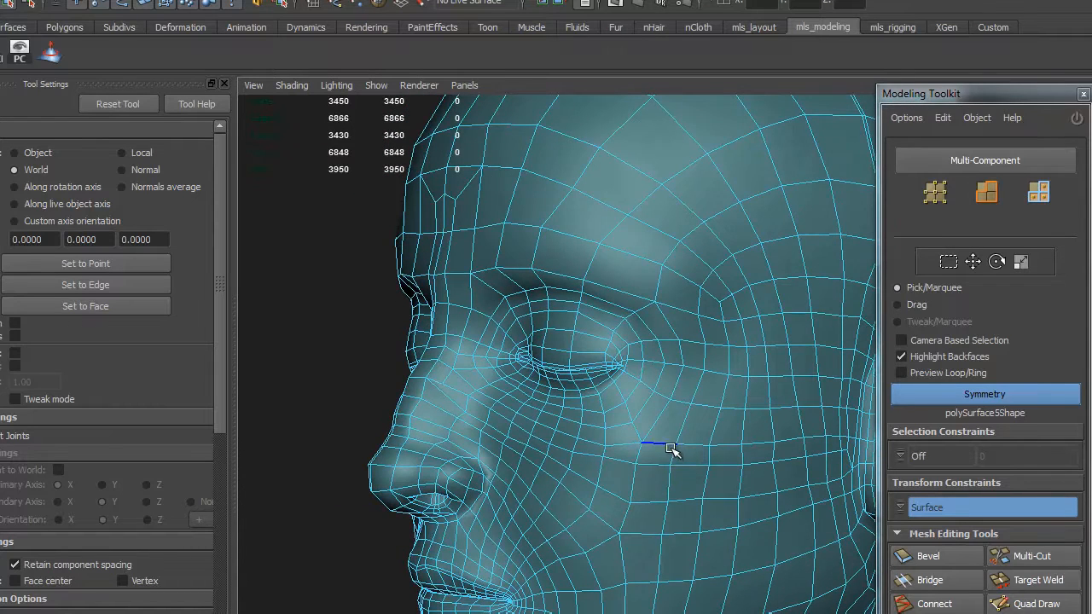
right_drag(646, 446, 719, 367)
click(412, 484)
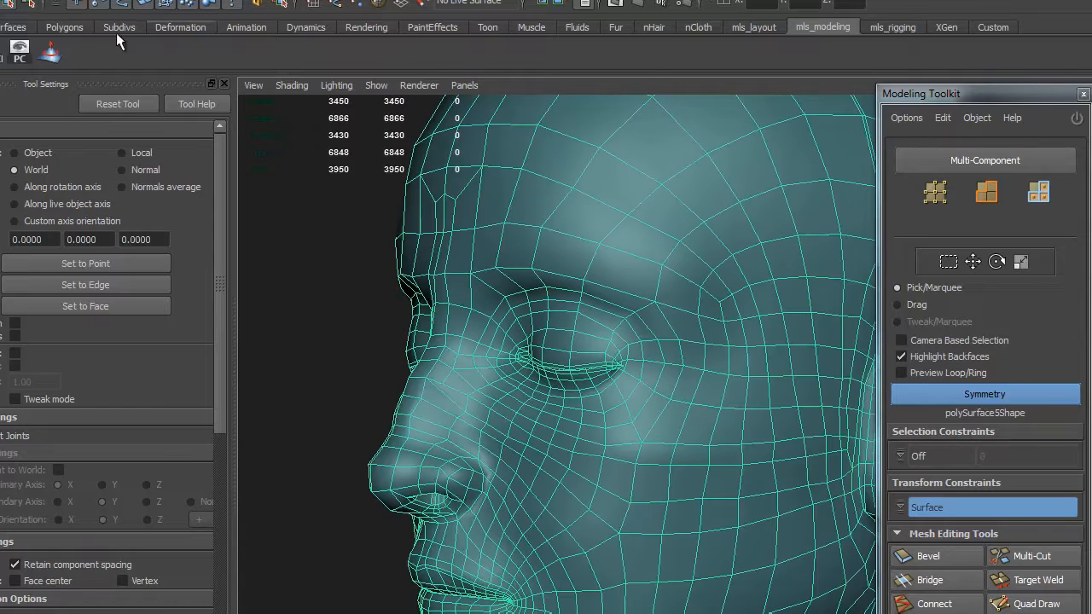
click(55, 58)
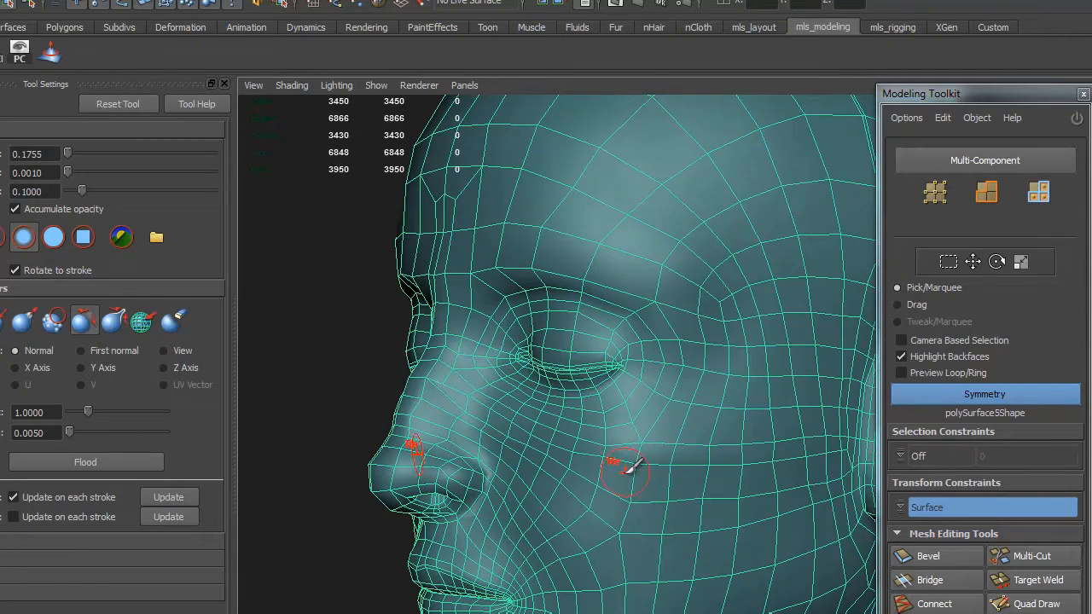
drag(674, 465, 665, 463)
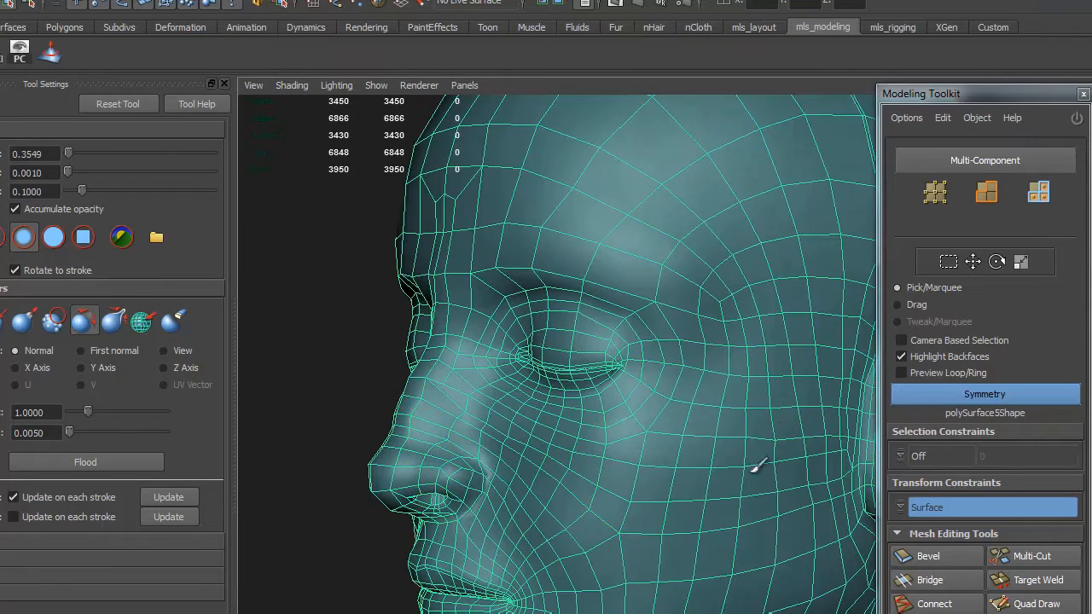
Relax the tight edge strip over the temple, side and top of the head with the sculpt brush
mouse_move(826, 400)
alt+mouse_down()
mouse_move(714, 434)
mouse_move(628, 487)
mouse_move(635, 511)
alt+mouse_up()
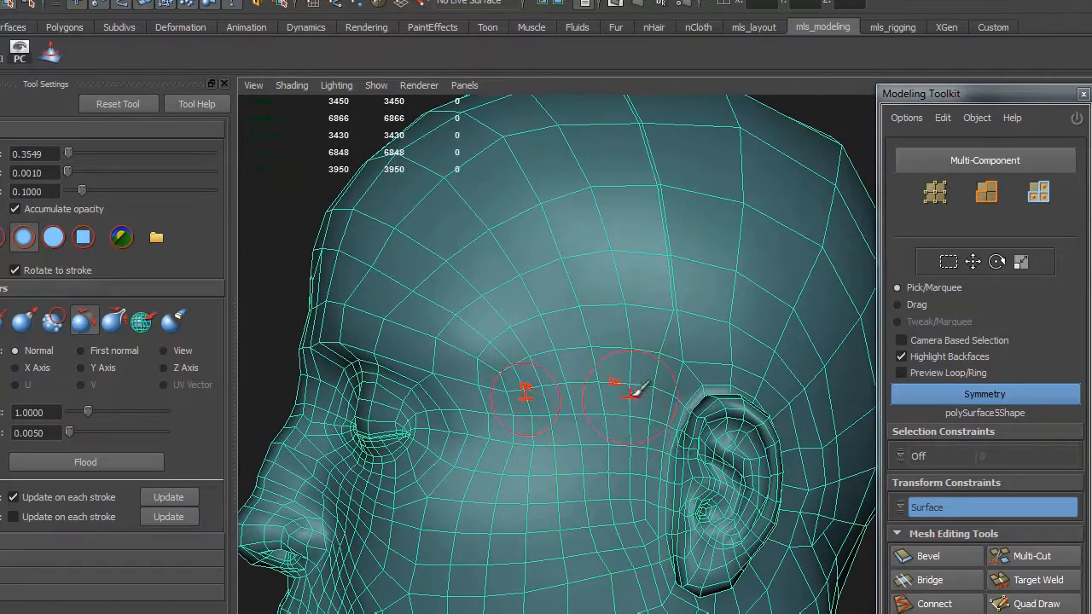
alt+drag(671, 287, 702, 410)
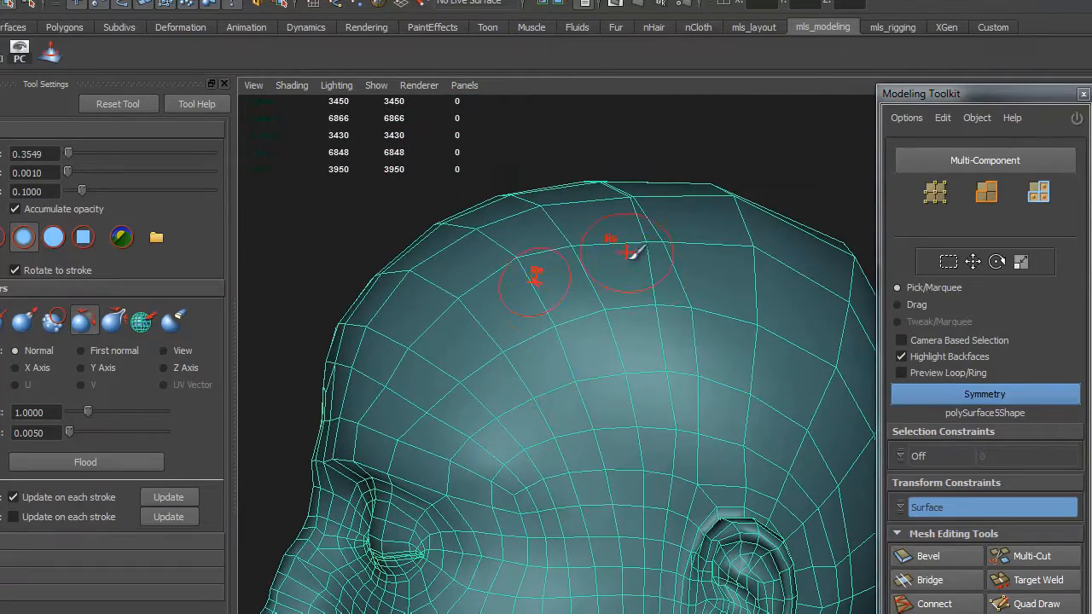
mouse_move(631, 249)
alt+mouse_down()
mouse_move(711, 343)
mouse_move(699, 392)
alt+mouse_up()
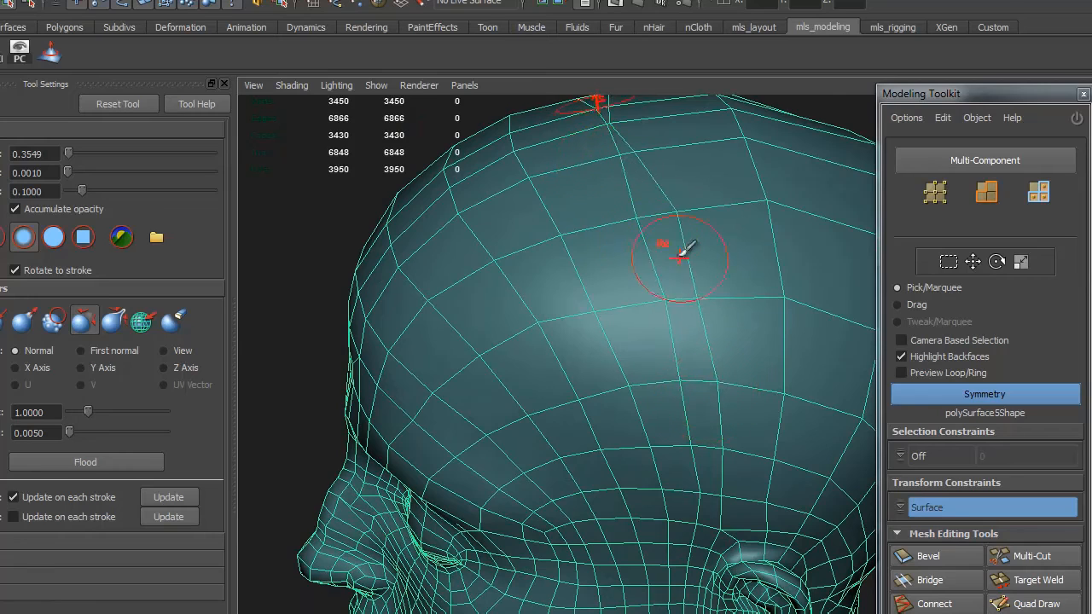
mouse_move(682, 251)
alt+mouse_down()
mouse_move(695, 402)
mouse_move(692, 348)
alt+mouse_up()
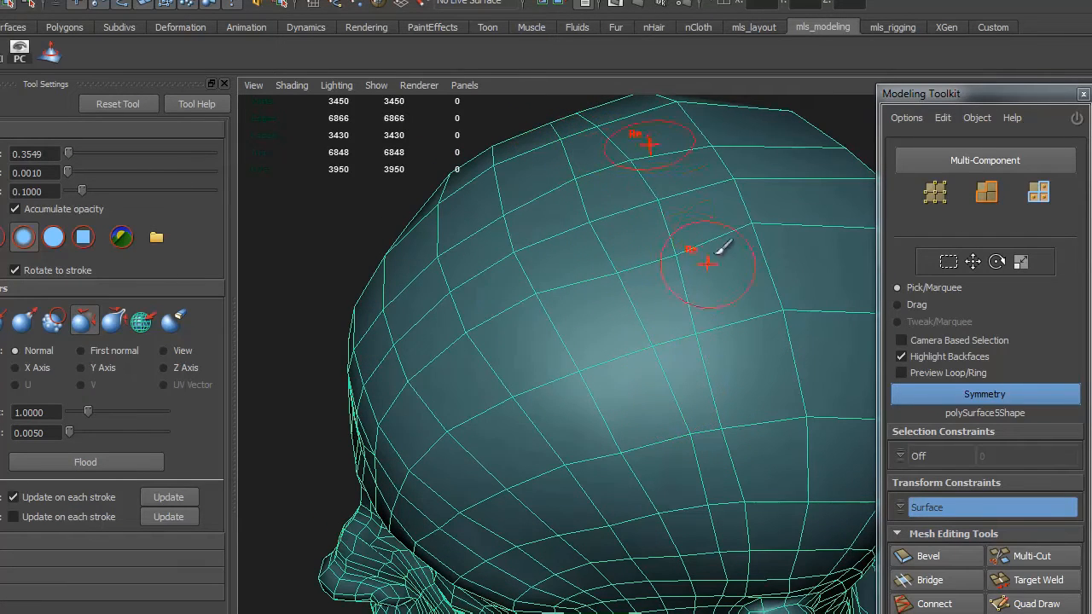
mouse_move(736, 302)
alt+mouse_down()
mouse_move(748, 372)
mouse_move(816, 346)
mouse_move(660, 409)
mouse_move(713, 393)
mouse_move(740, 326)
mouse_move(611, 400)
mouse_move(690, 400)
mouse_move(663, 367)
mouse_move(671, 403)
alt+mouse_up()
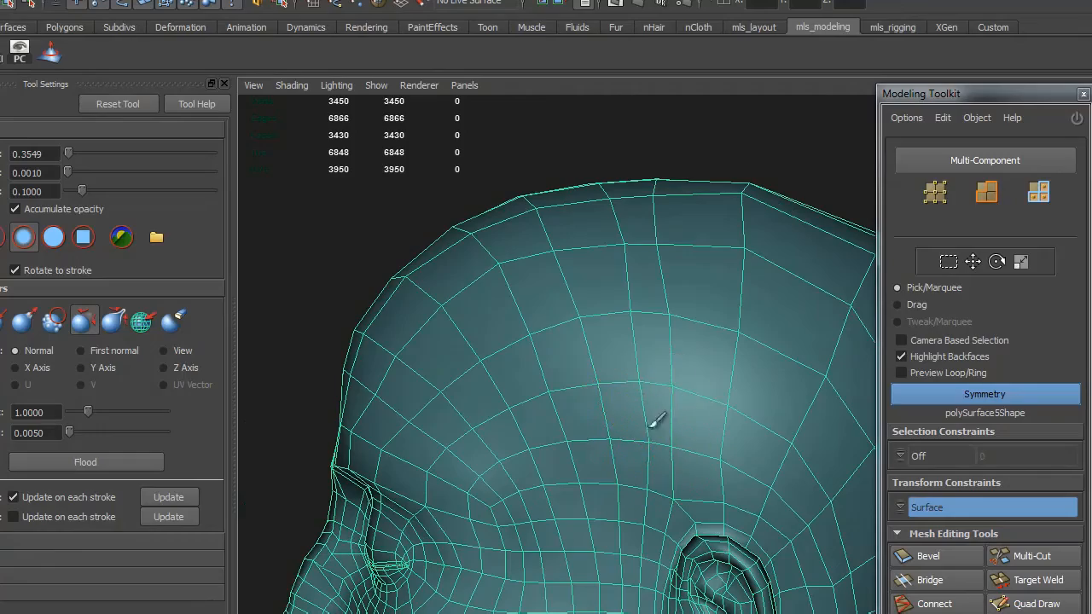
alt+drag(607, 455, 713, 312)
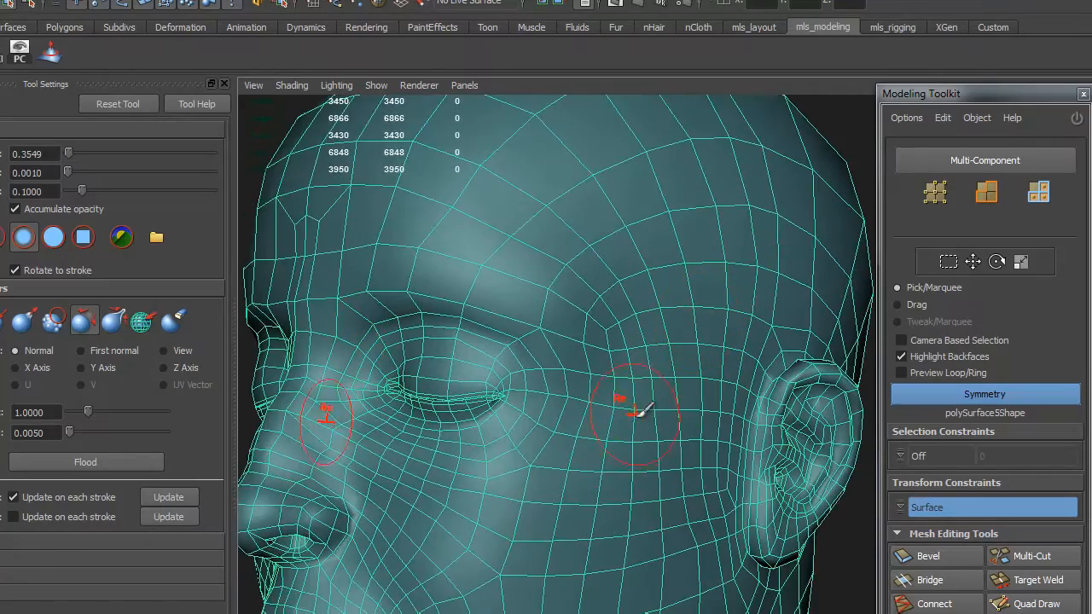
Reduce the brush radius to 0.1570 and relax the edges beside the nose and on the forehead between the brows
alt+right_drag(500, 516, 553, 489)
alt+drag(555, 491, 577, 500)
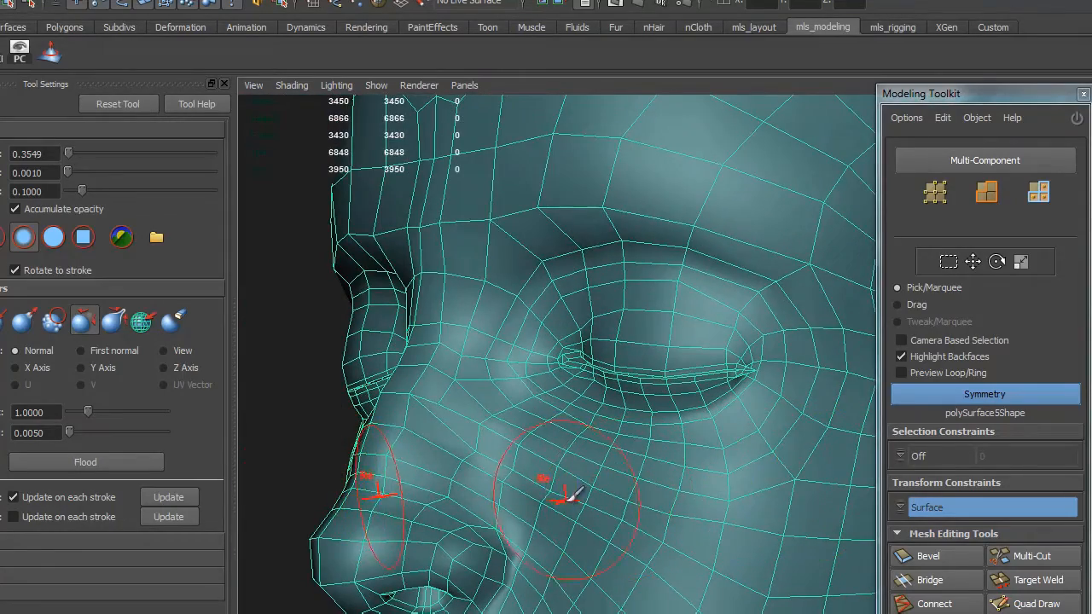
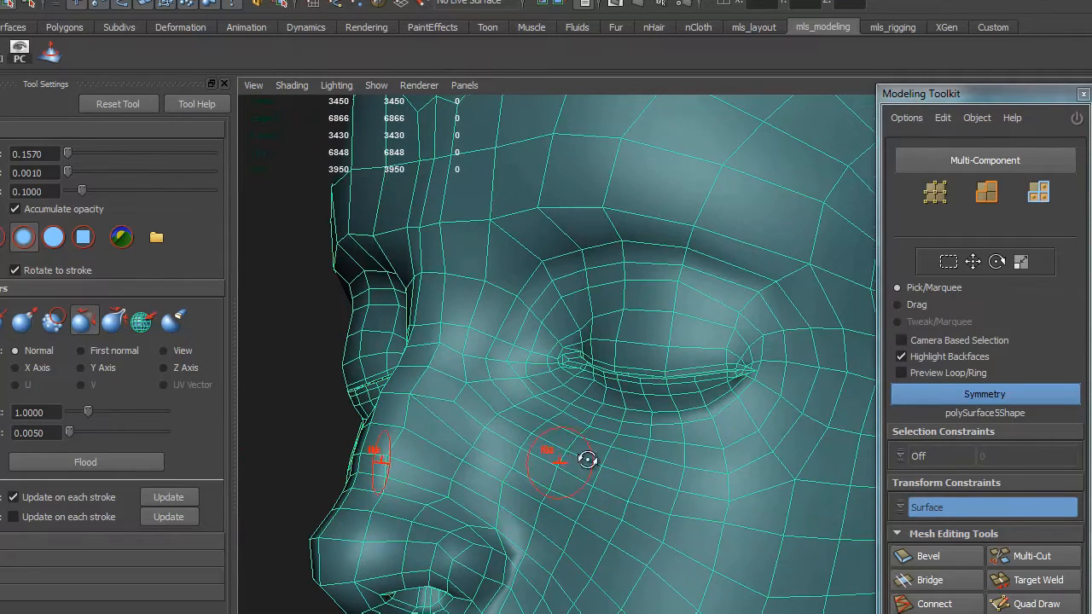
alt+drag(587, 460, 742, 480)
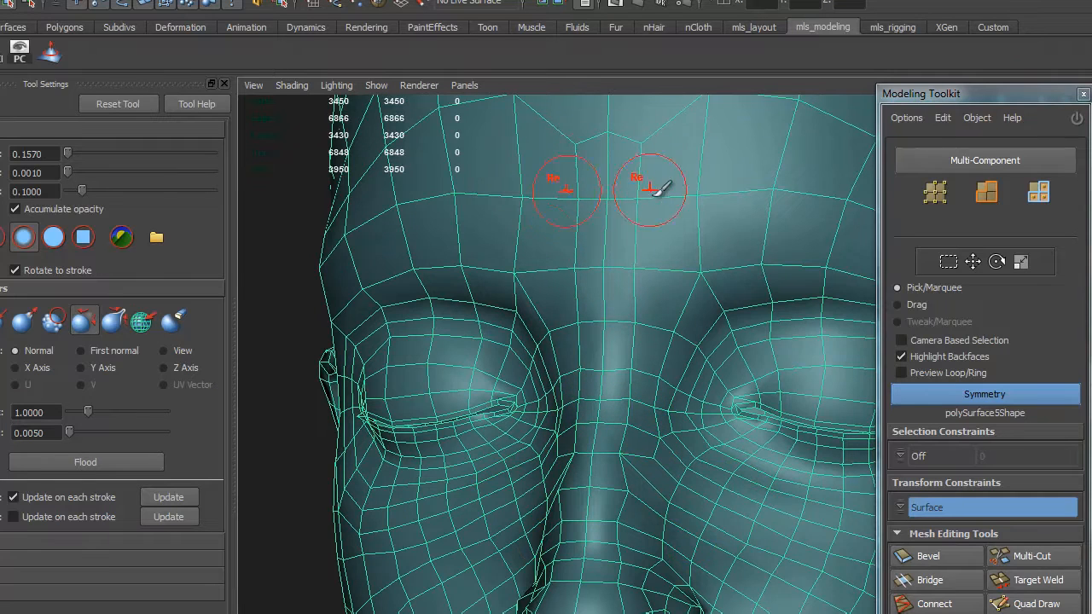
alt+drag(655, 189, 658, 366)
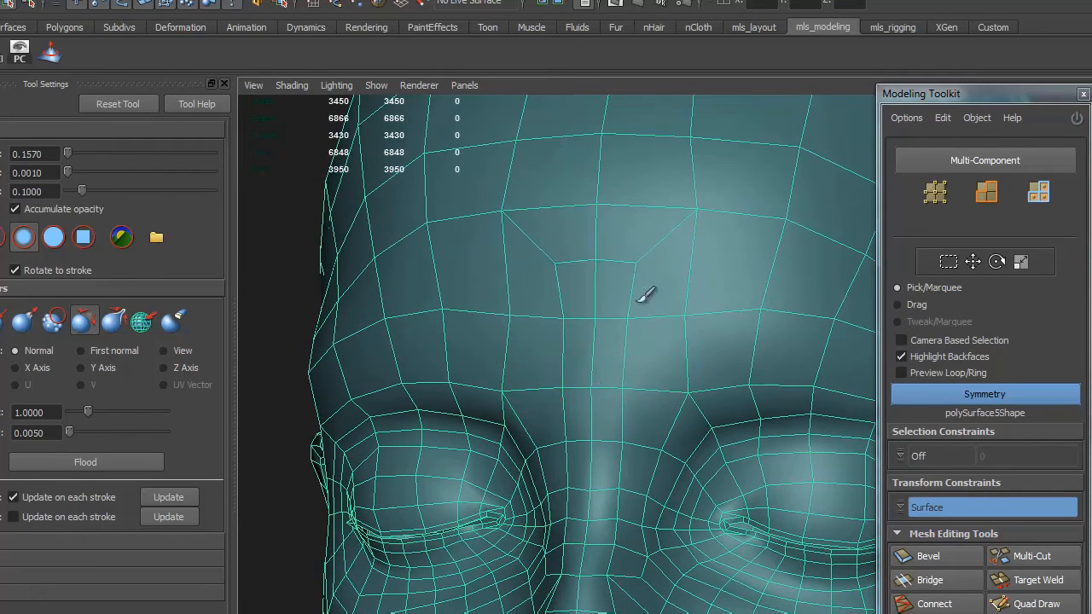
mouse_move(638, 301)
mouse_down()
mouse_move(636, 286)
mouse_move(565, 287)
mouse_move(602, 367)
mouse_up()
alt+right_drag(680, 353, 635, 339)
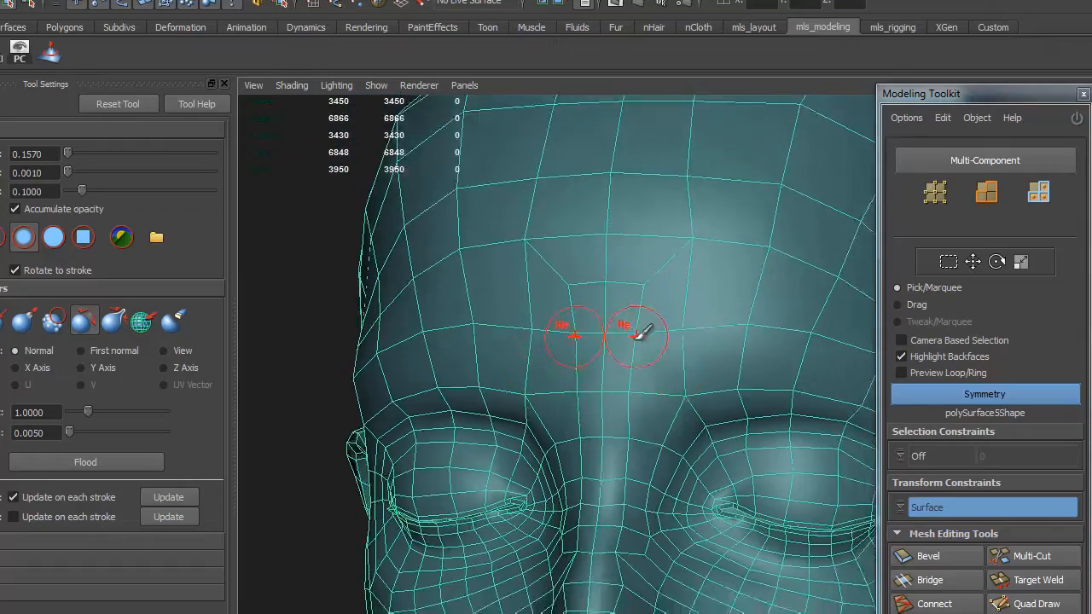
alt+drag(639, 333, 612, 341)
Show the reference layer in the right side view and display the forehead mesh as wireframe in vertex mode over the drawing
key(space)
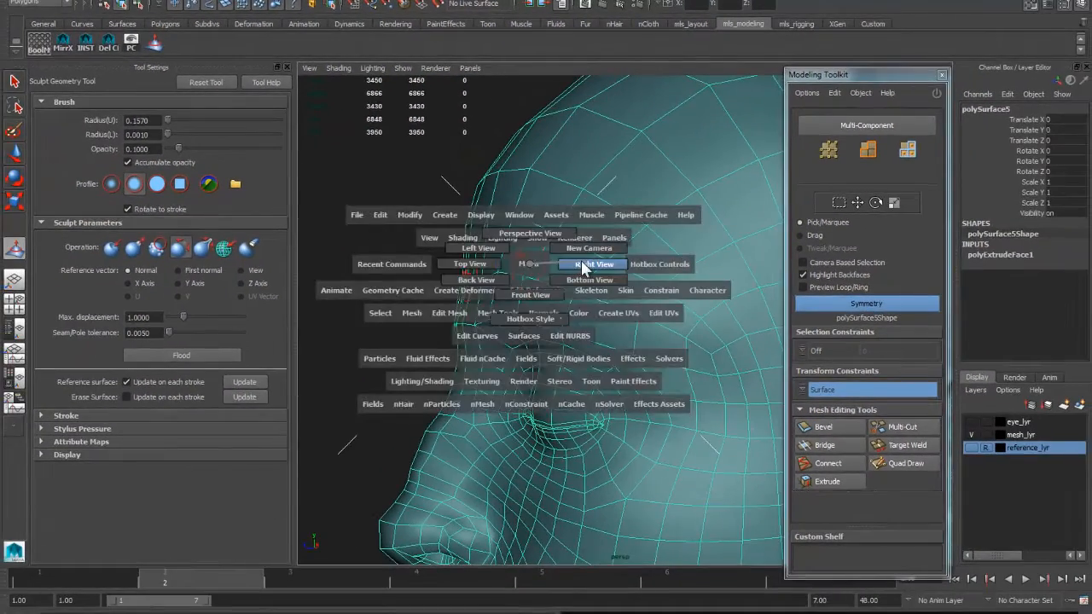
drag(583, 270, 587, 266)
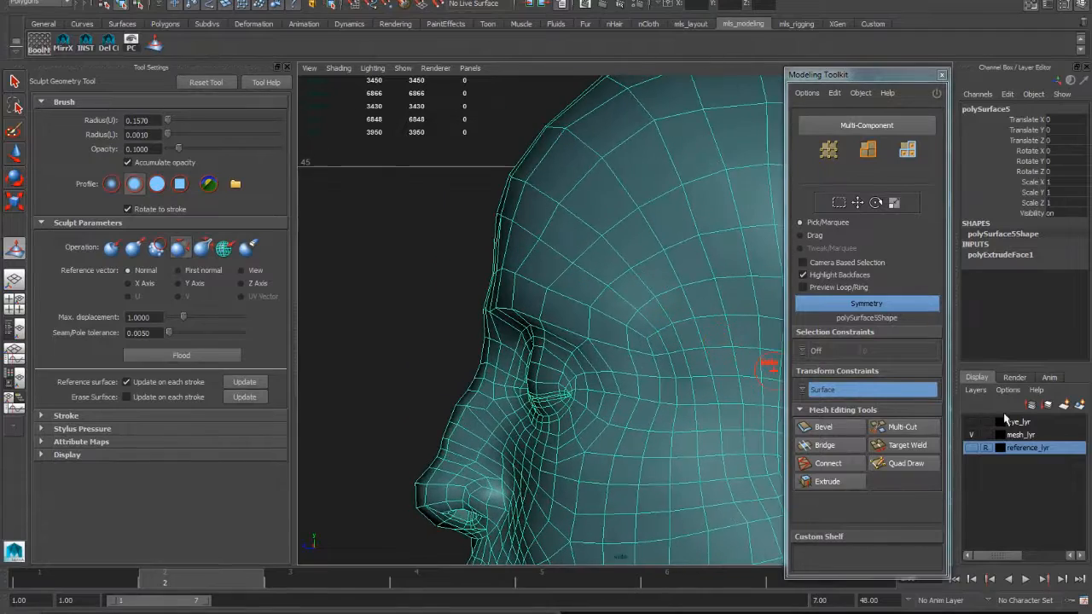
scroll(585, 316, up, 2)
scroll(690, 361, up, 3)
scroll(594, 327, up, 3)
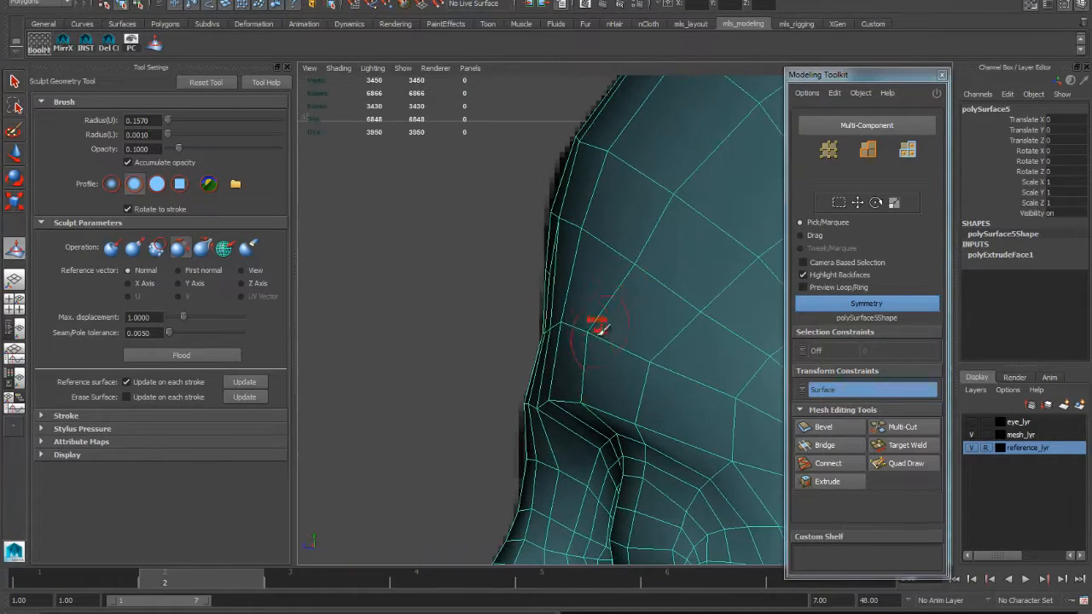
key(w)
scroll(594, 312, up, 3)
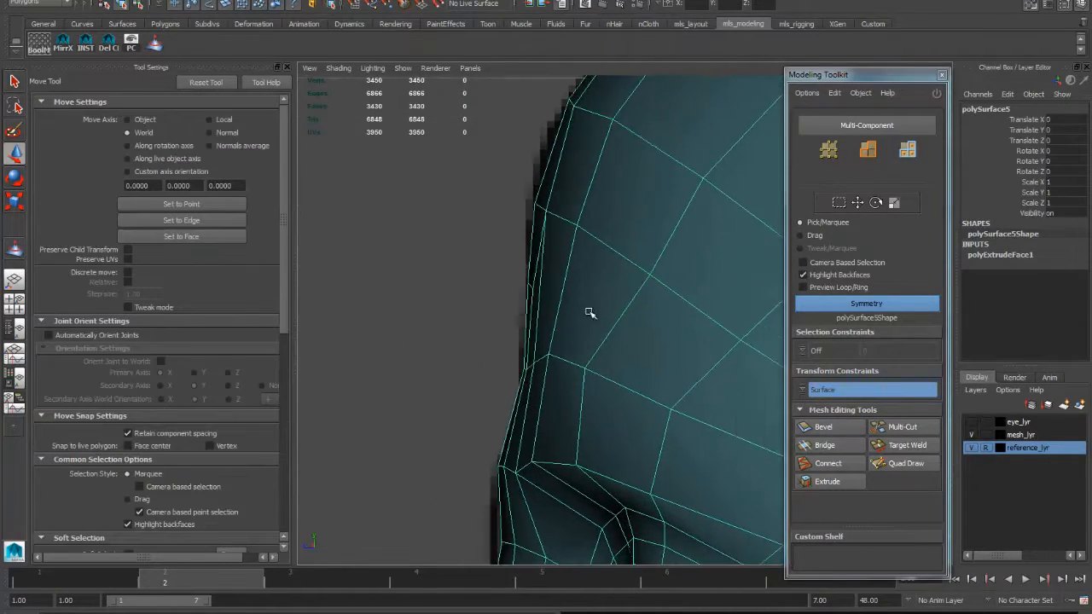
key(F9)
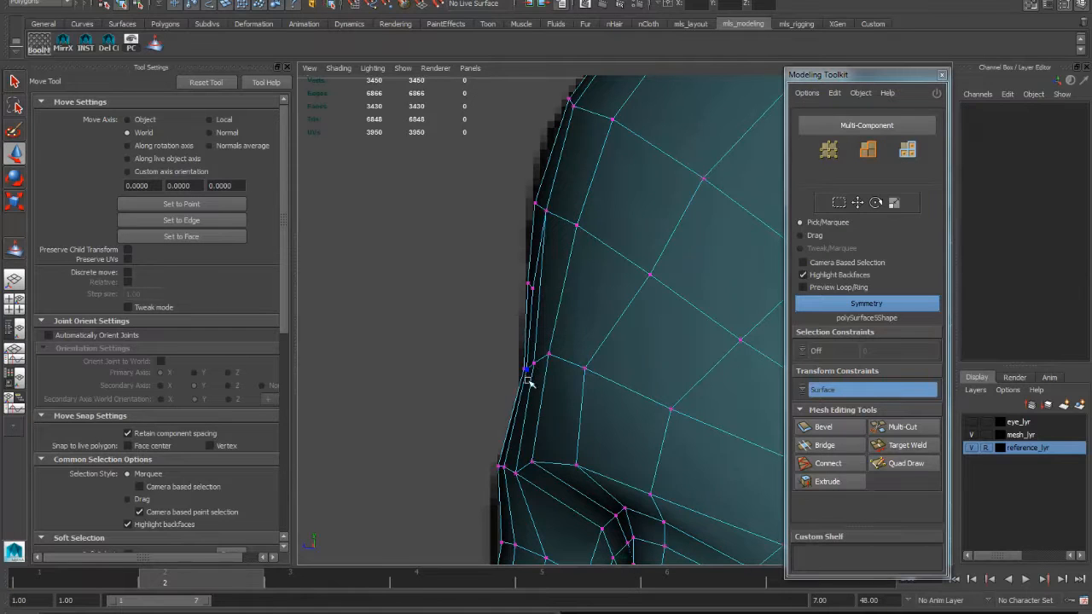
key(4)
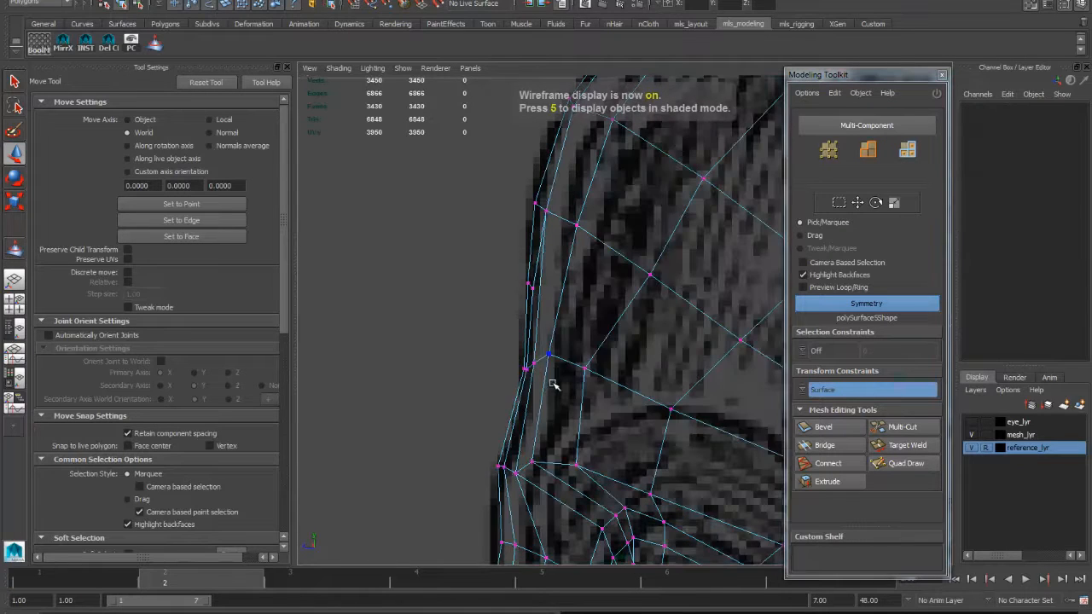
alt+middle_drag(555, 382, 569, 358)
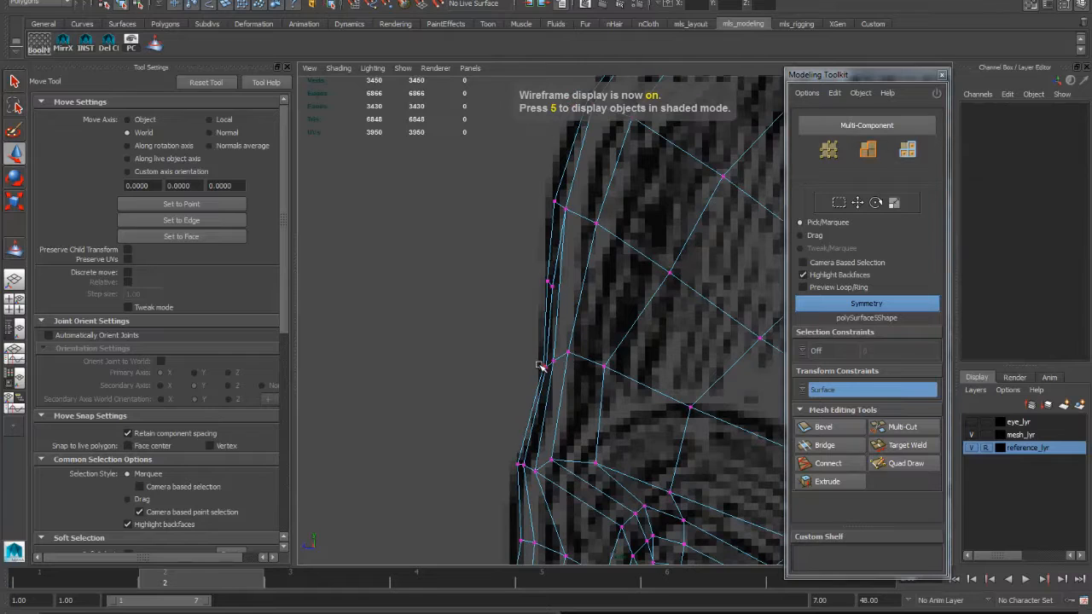
Set the vertex selection mode to Tweak/Marquee and turn the transform constraint Off
click(542, 367)
click(832, 248)
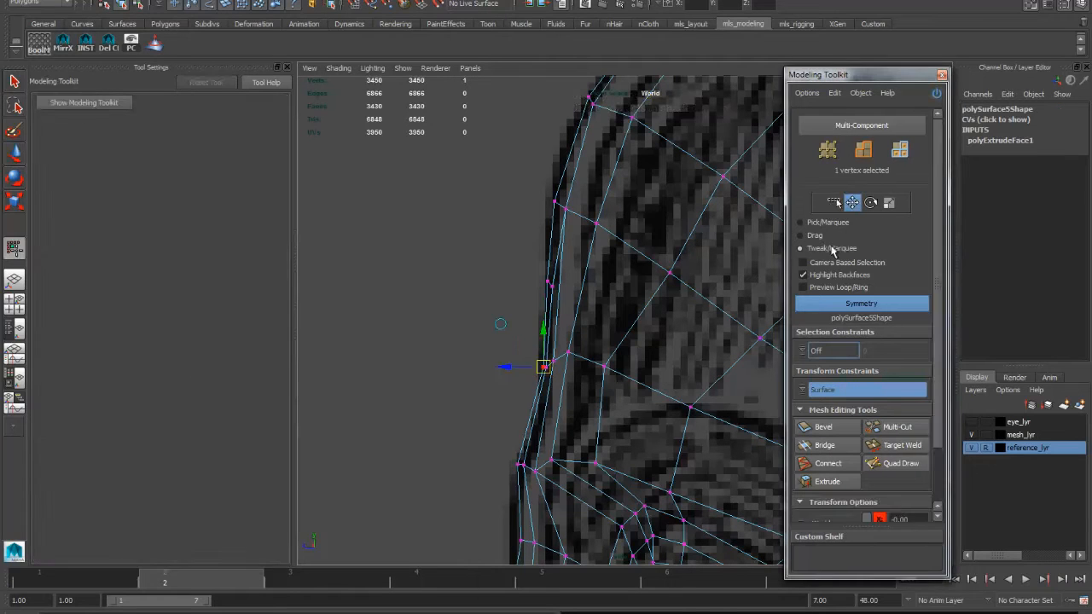
click(467, 390)
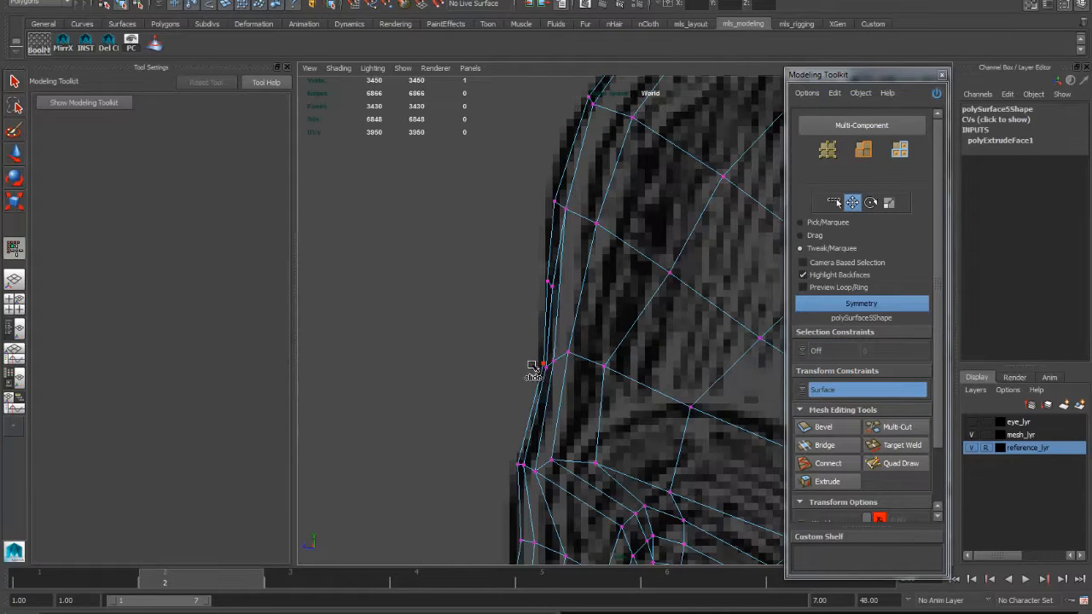
click(821, 389)
click(819, 398)
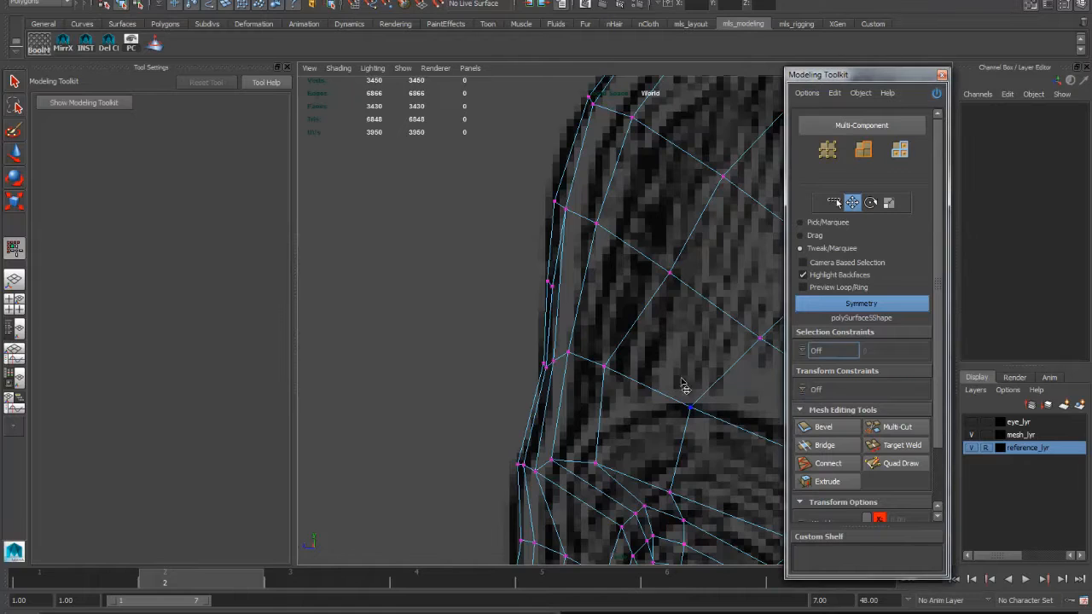
Adjust the profile vertices at the lower forehead, brow and nose root to follow the side reference, checking down to the nose tip
drag(543, 365, 550, 360)
click(539, 364)
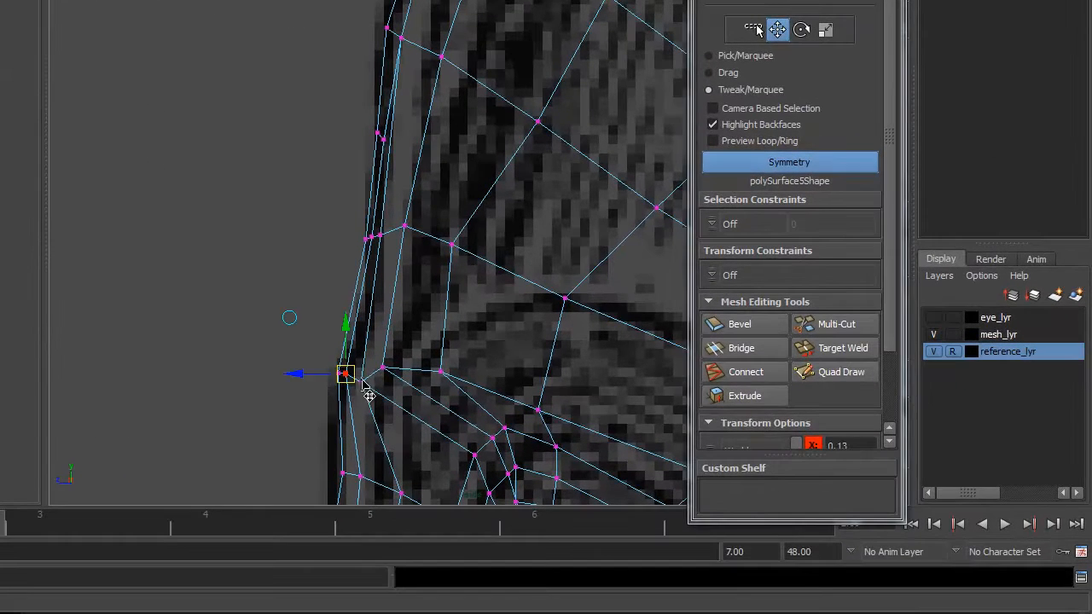
drag(362, 381, 354, 372)
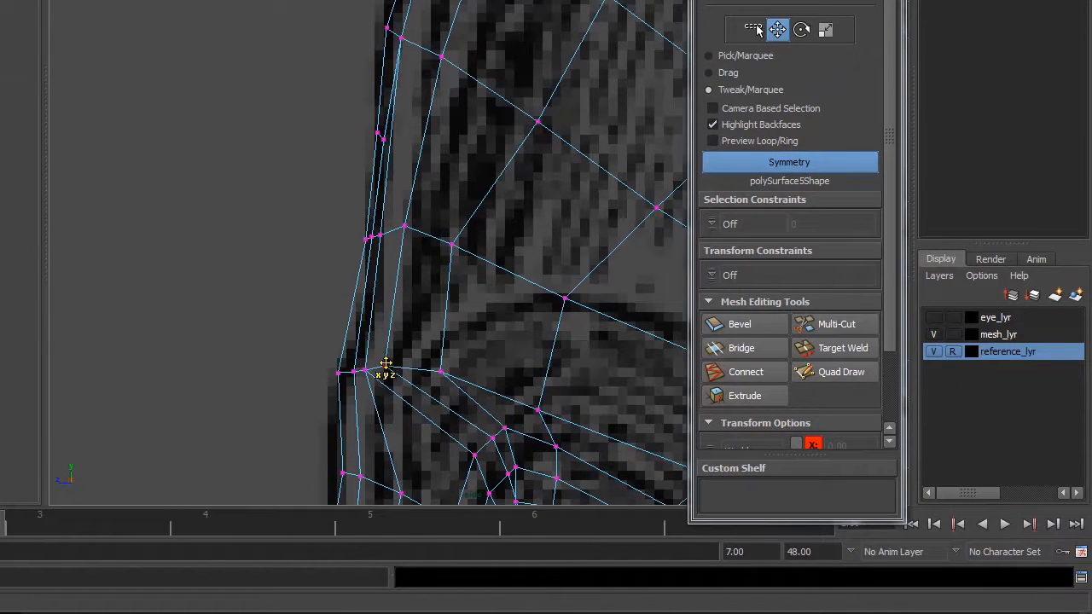
alt+middle_drag(386, 367, 412, 271)
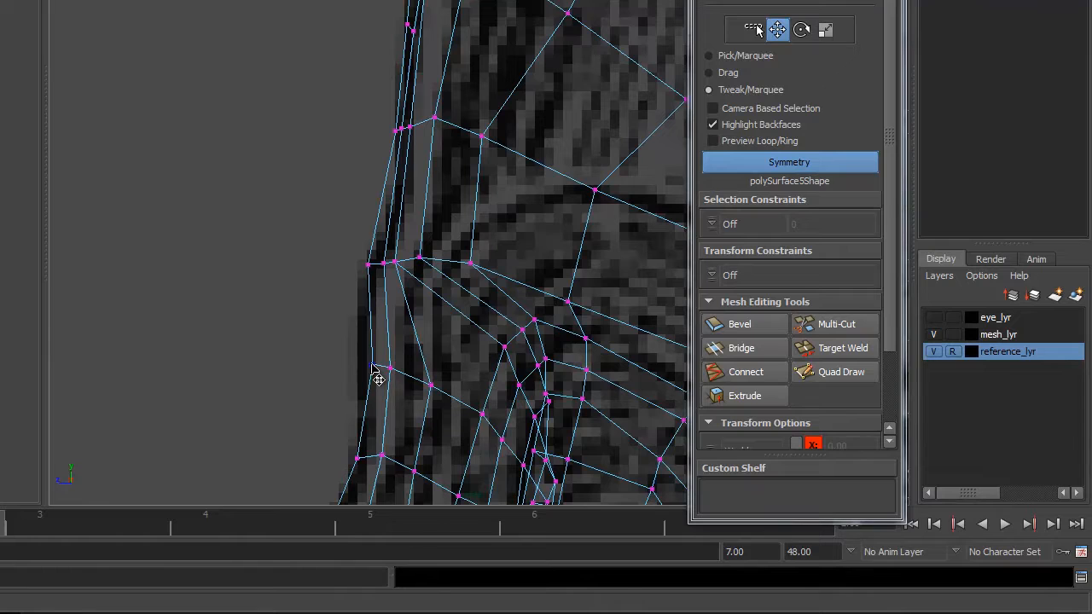
drag(373, 367, 422, 381)
alt+middle_drag(422, 381, 508, 143)
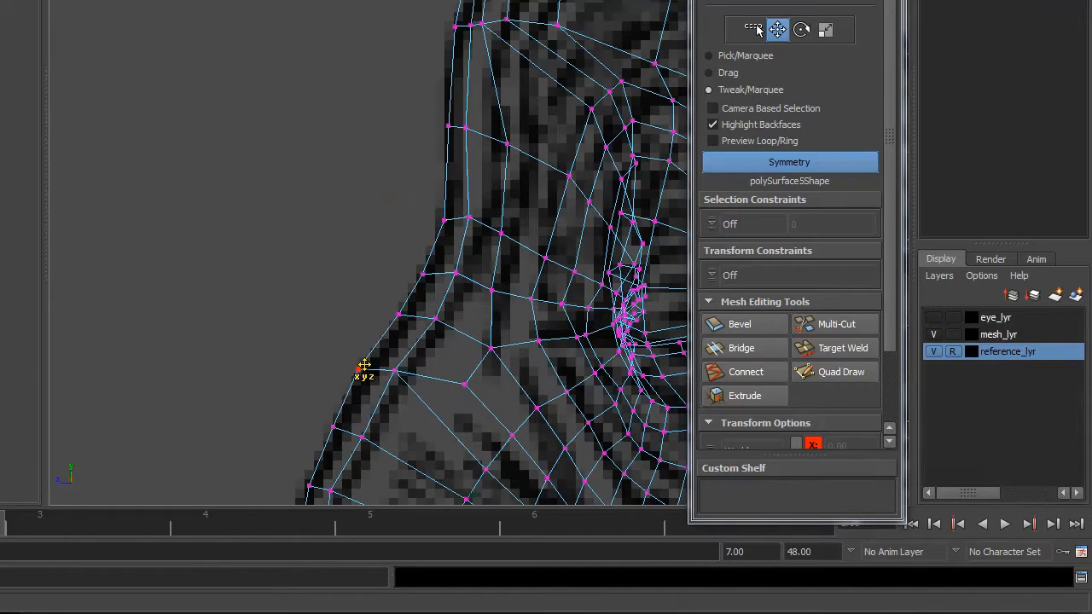
alt+middle_drag(367, 365, 465, 275)
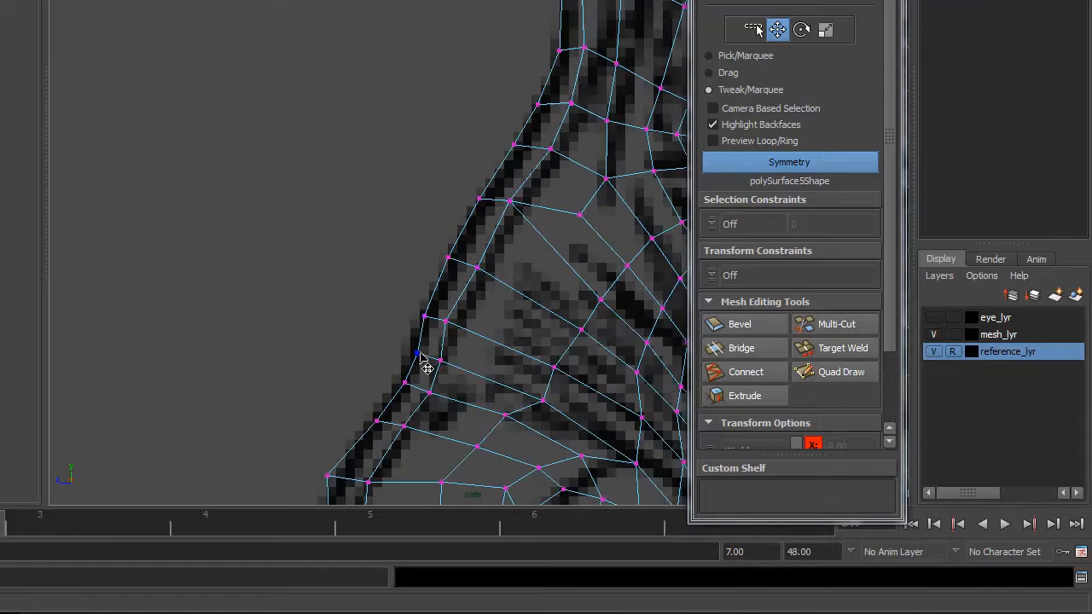
alt+middle_drag(415, 352, 406, 304)
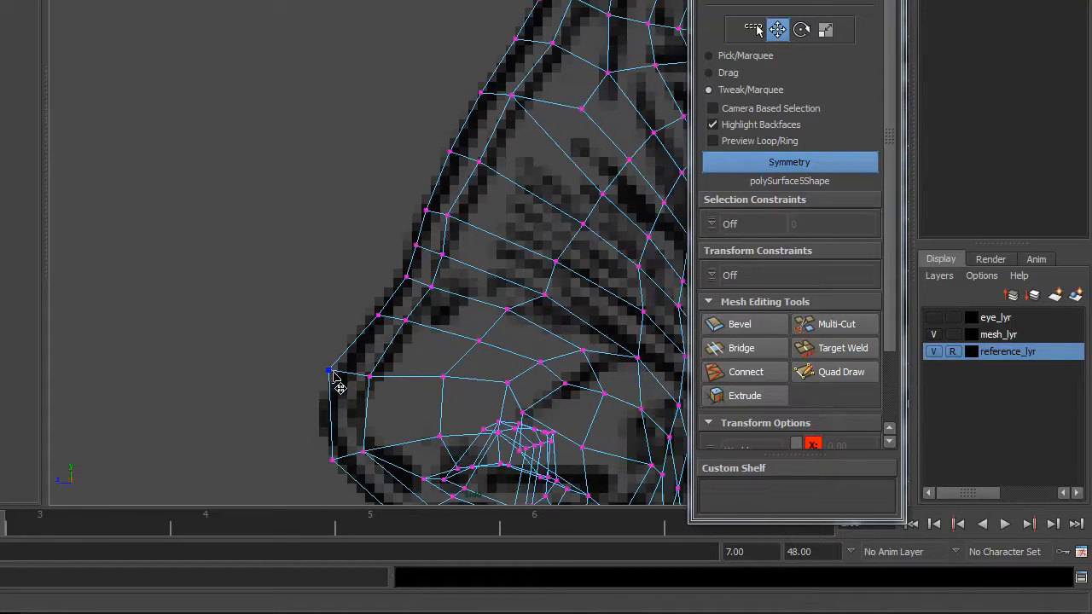
scroll(348, 375, down, 6)
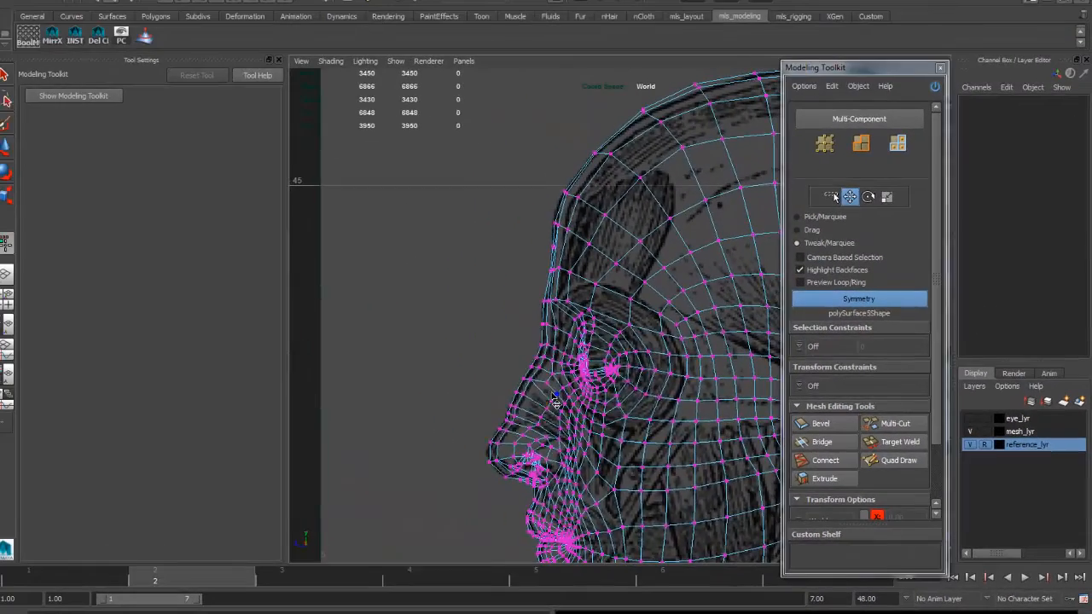
Return to the shaded perspective view in object mode, hide the reference layer and select the head mesh
key(space)
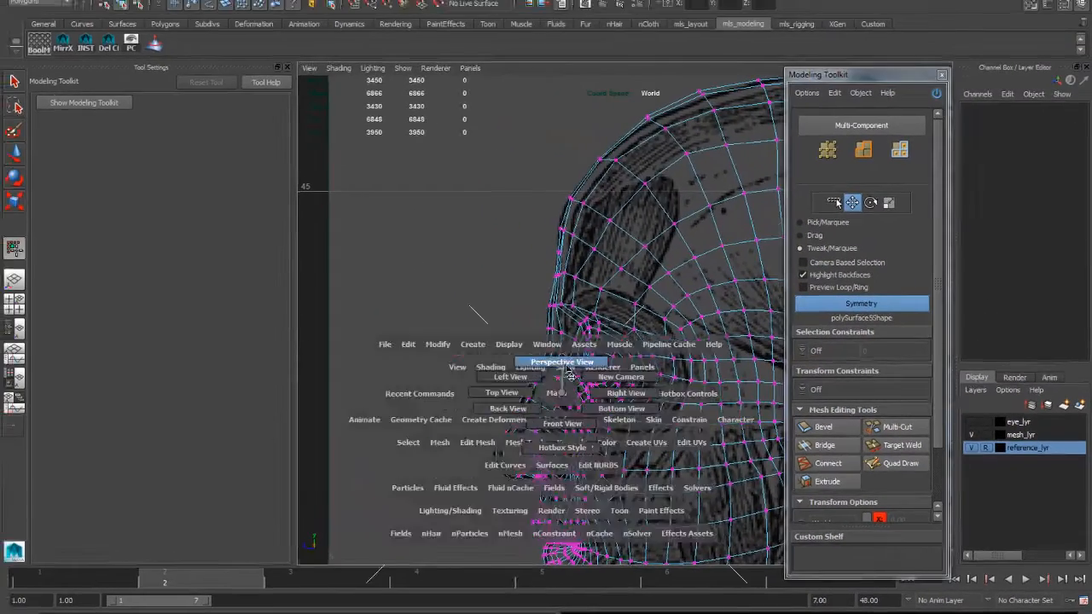
alt+drag(441, 343, 552, 315)
right_drag(650, 344, 683, 282)
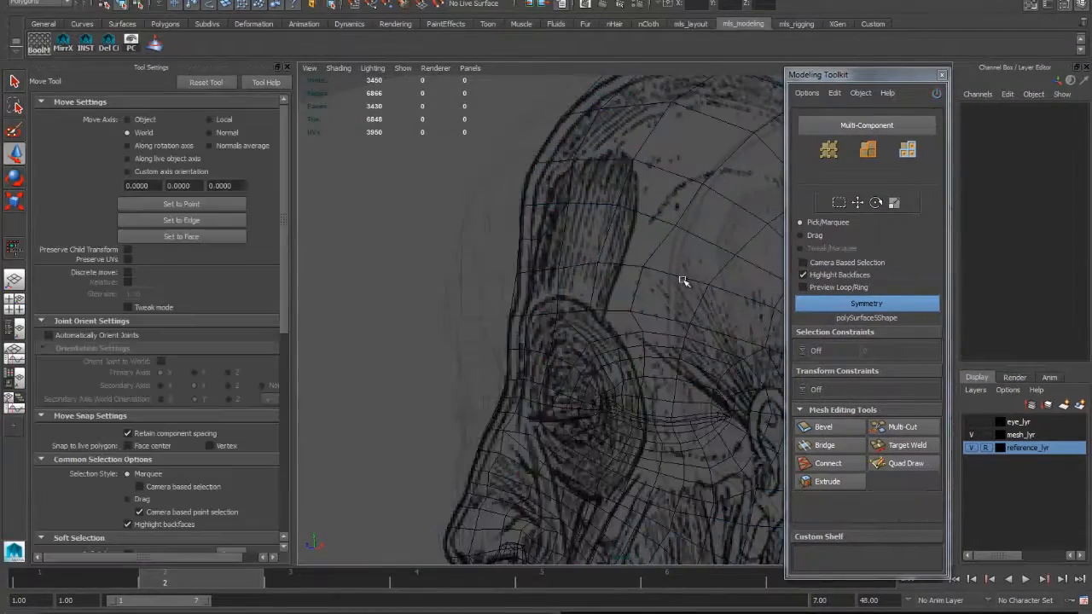
key(5)
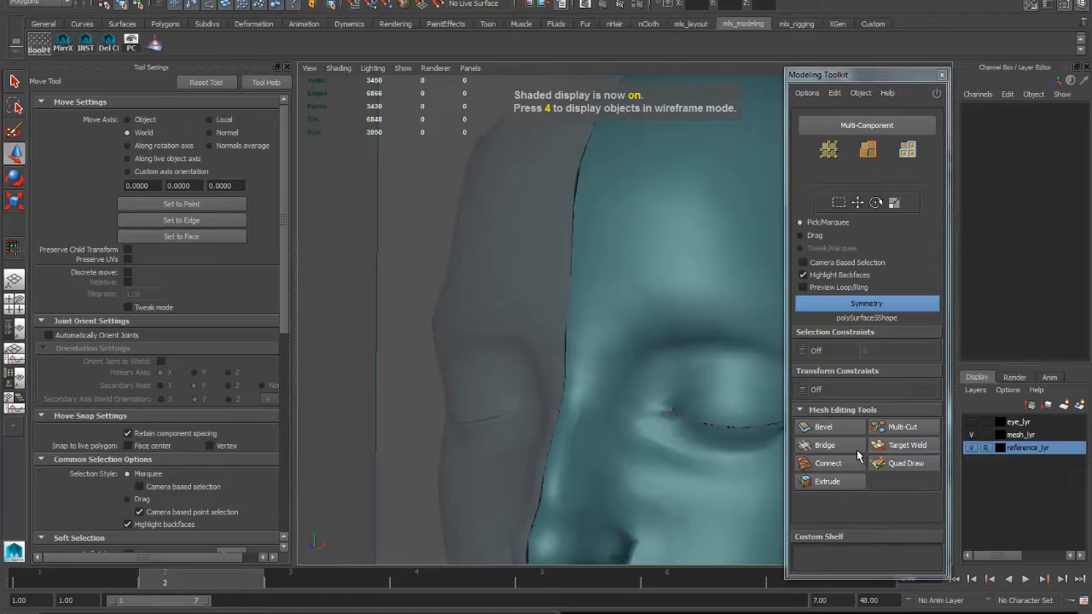
click(970, 447)
alt+drag(687, 443, 638, 400)
click(695, 397)
Switch the forehead mesh to vertex mode and set the transform constraint to Surface for tweaking
alt+right_drag(607, 389, 660, 373)
alt+middle_drag(660, 374, 580, 388)
alt+drag(580, 388, 602, 390)
alt+right_drag(573, 300, 714, 304)
alt+middle_drag(713, 304, 647, 336)
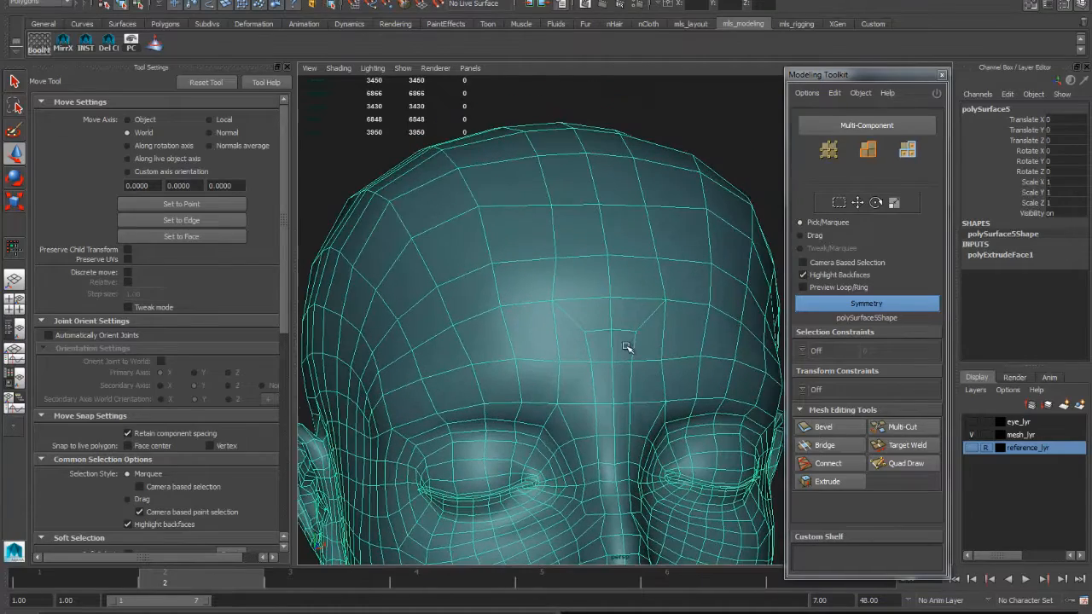
alt+drag(649, 382, 651, 336)
alt+middle_drag(573, 288, 605, 309)
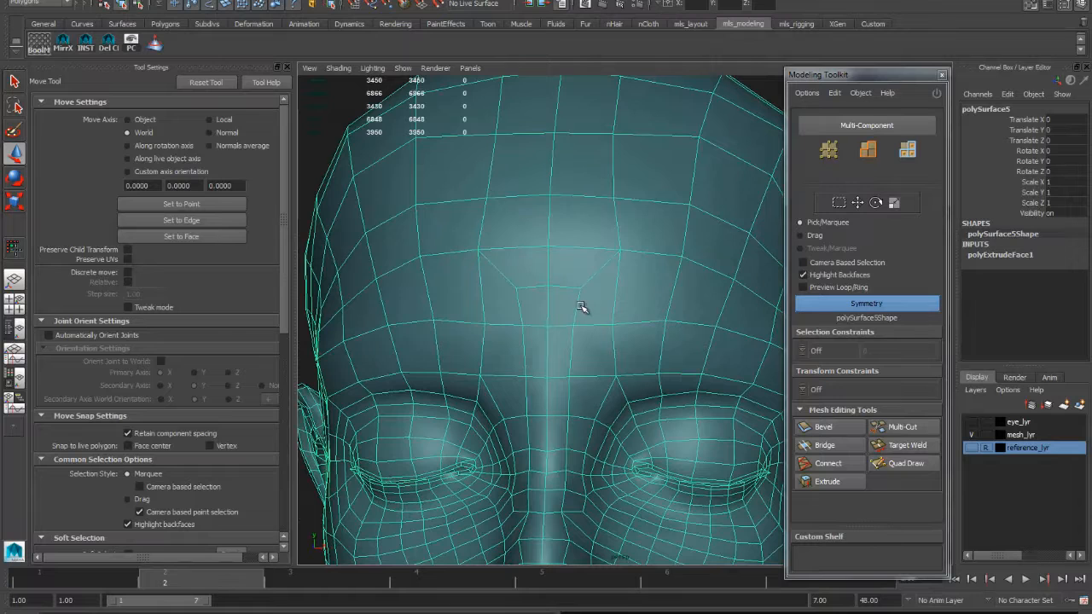
key(y)
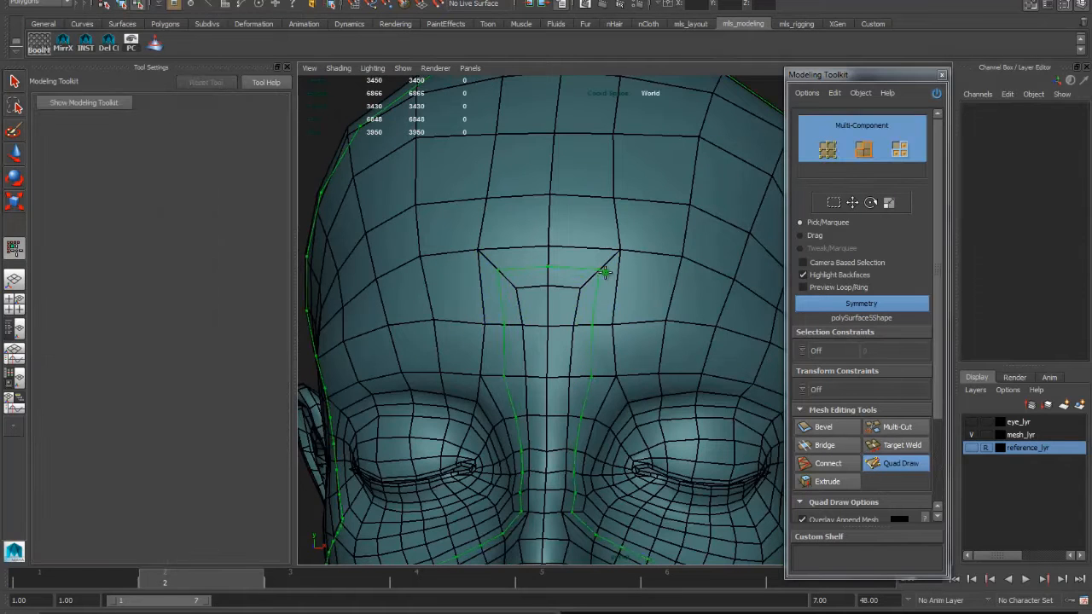
key(w)
key(F9)
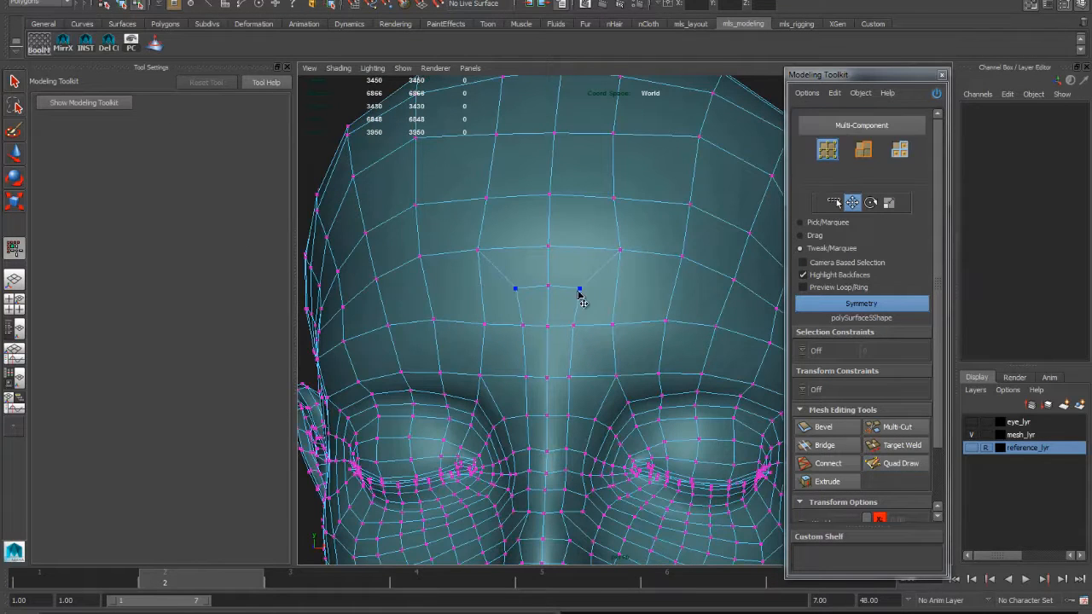
drag(586, 296, 574, 305)
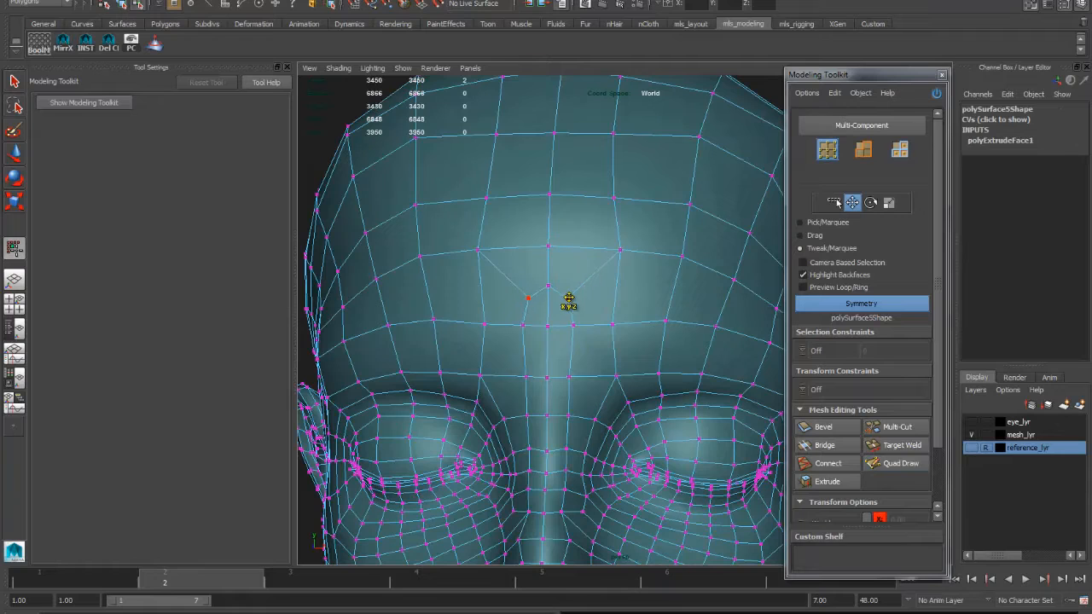
click(810, 389)
click(823, 417)
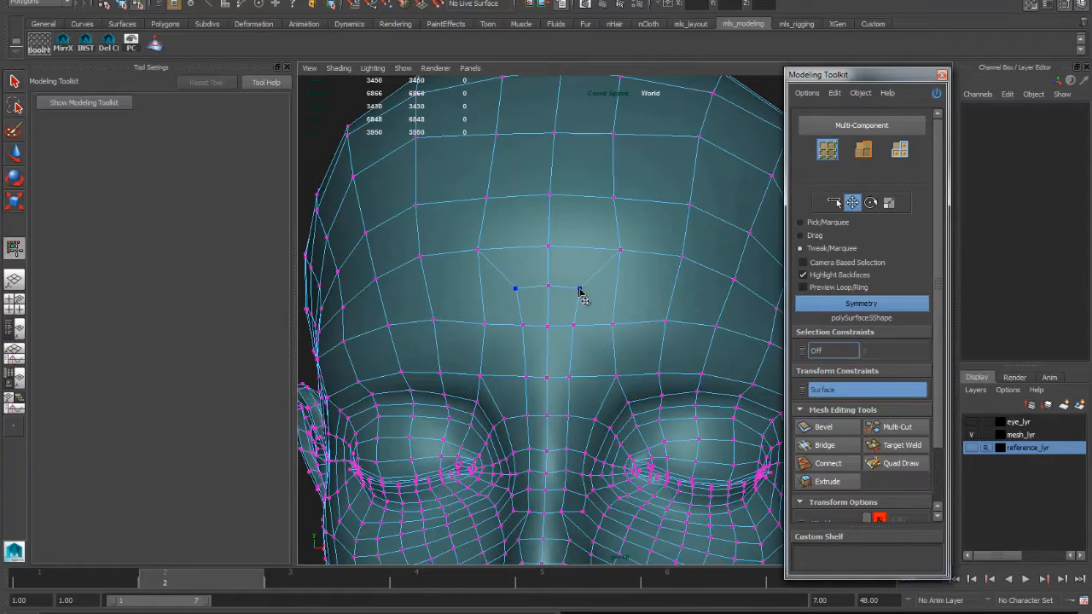
Slide the symmetric vertices of the inner loop between the brows downward and closer to the centre line along the surface
drag(580, 294, 570, 332)
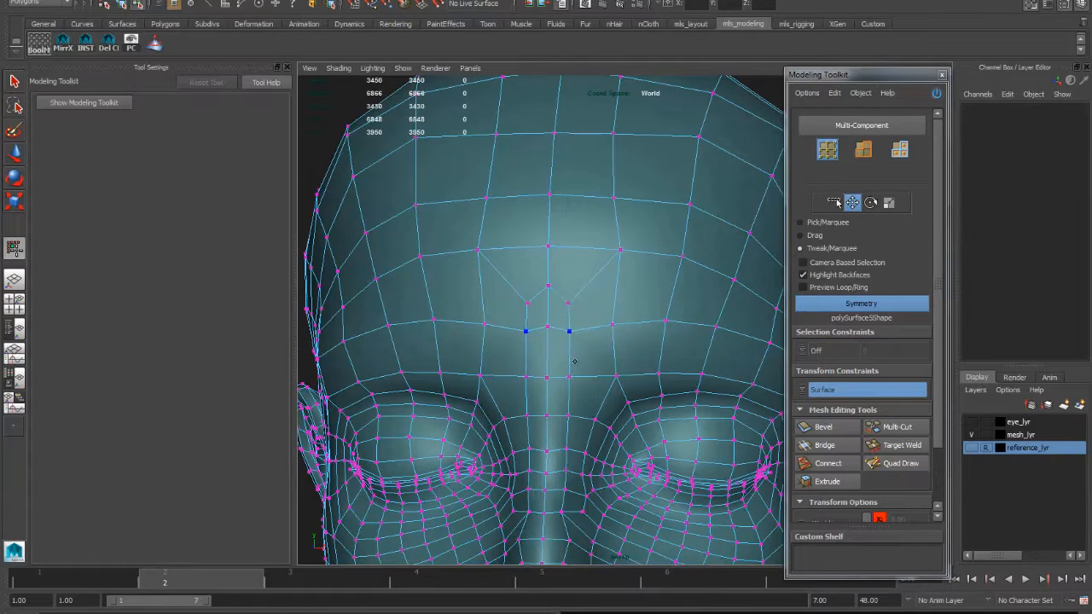
drag(570, 378, 563, 414)
drag(569, 327, 567, 345)
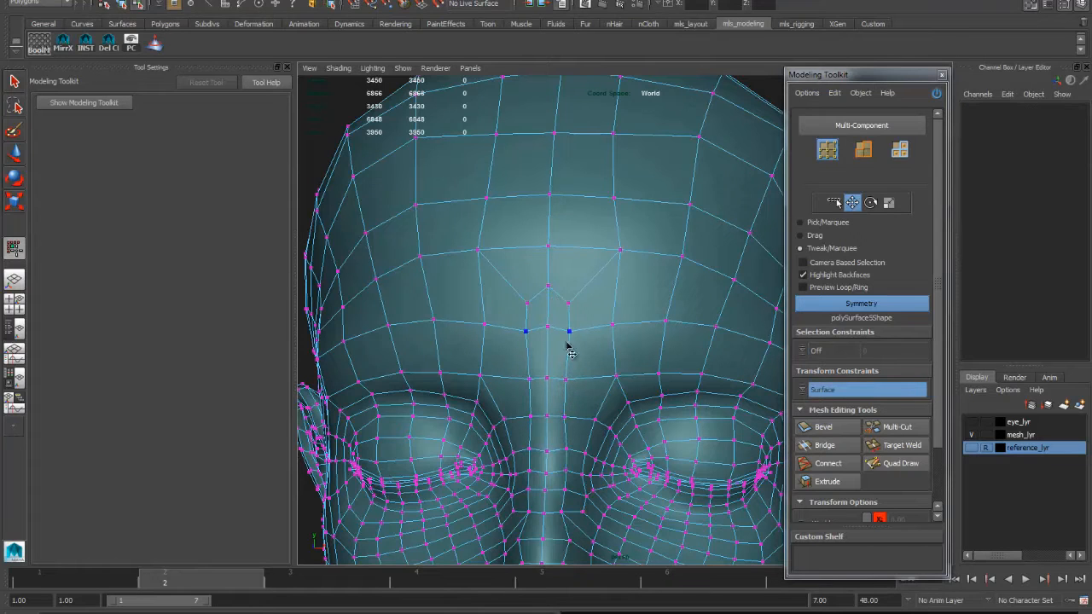
drag(548, 288, 548, 290)
Insert an edge loop with Quad Draw just outside the narrowed brow loop and check its flow around the face
key(y)
ctrl+click(592, 284)
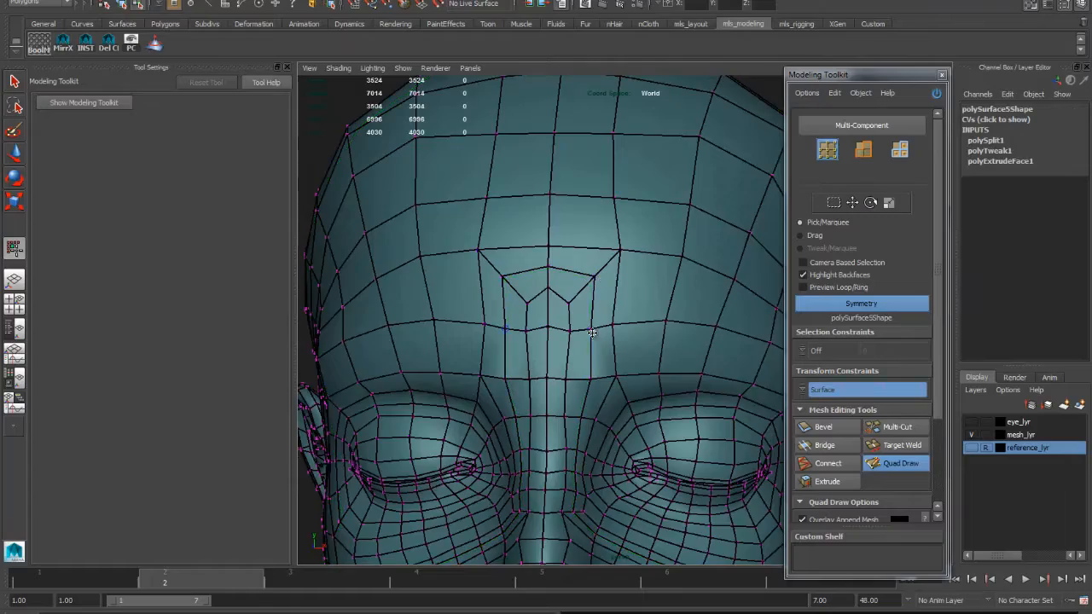
alt+drag(591, 332, 521, 336)
alt+right_drag(521, 336, 478, 350)
alt+middle_drag(563, 381, 585, 293)
alt+right_drag(585, 292, 436, 312)
alt+drag(546, 341, 702, 347)
mouse_move(594, 358)
alt+mouse_down()
mouse_move(629, 373)
mouse_move(576, 355)
mouse_move(553, 332)
mouse_move(616, 336)
alt+mouse_up()
alt+drag(536, 361, 597, 344)
Return to vertex tweaking and nudge the symmetric upper forehead vertices along the surface
key(w)
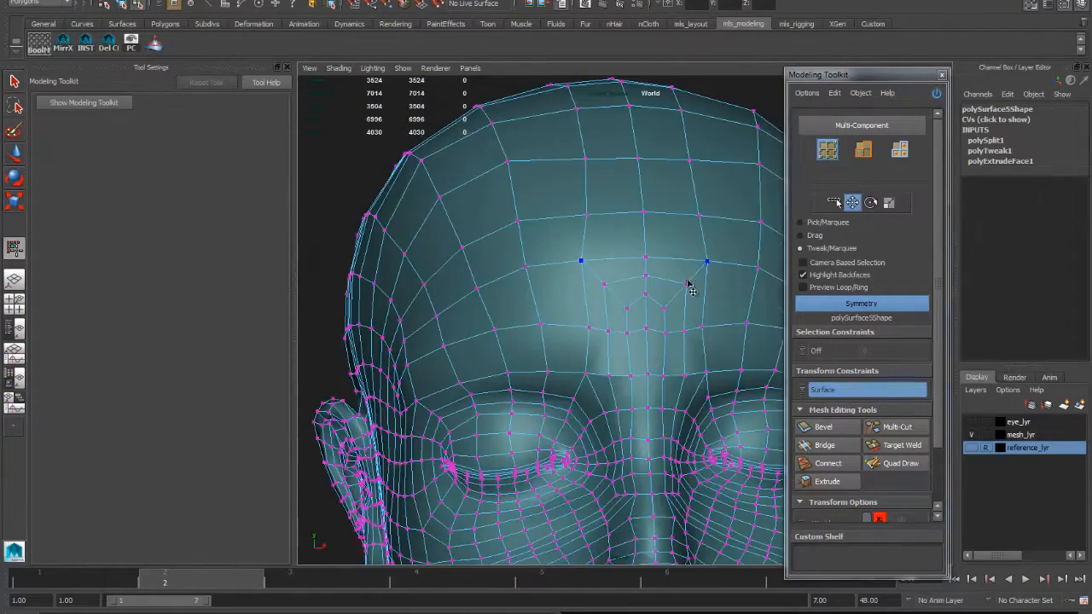
alt+drag(691, 290, 622, 257)
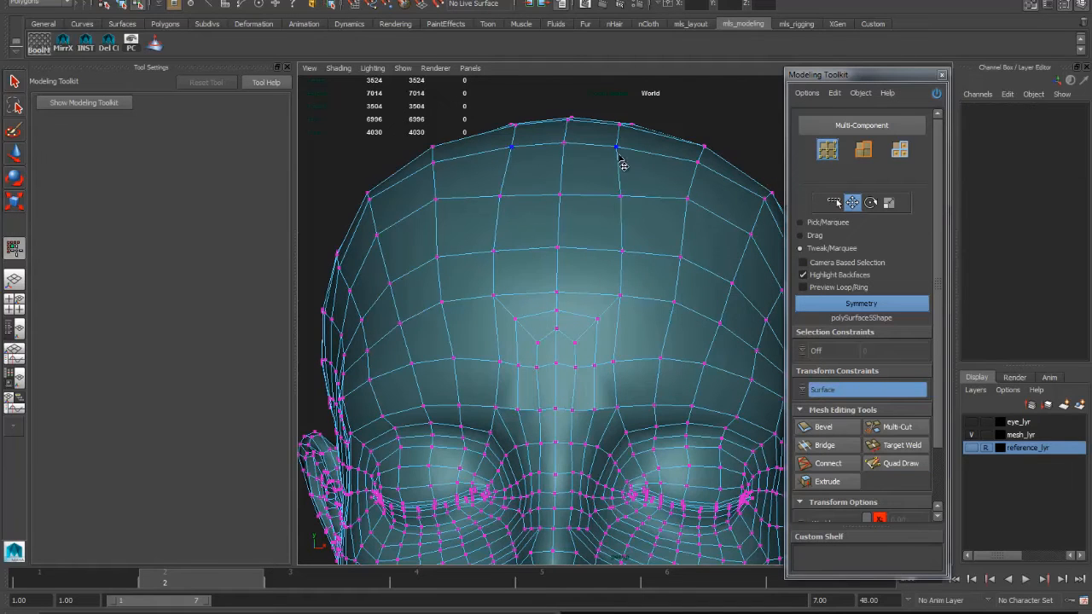
drag(617, 148, 622, 151)
alt+drag(574, 288, 584, 267)
drag(526, 286, 641, 318)
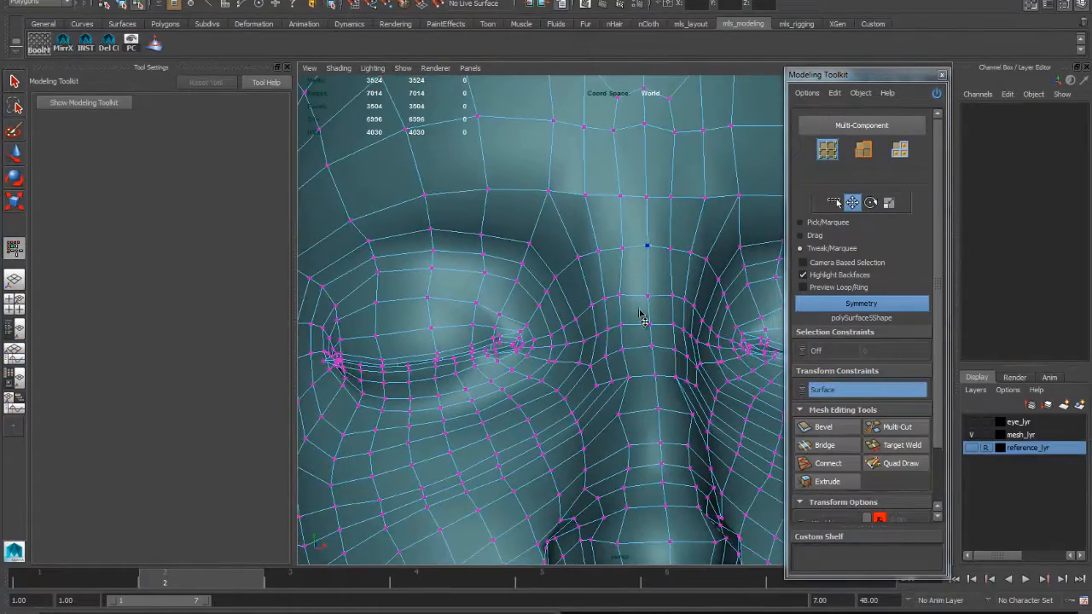
Return the head mesh to object mode, reselect the whole head and activate the Sculpt Geometry Tool on it
click(154, 44)
key(w)
right_drag(616, 325, 647, 277)
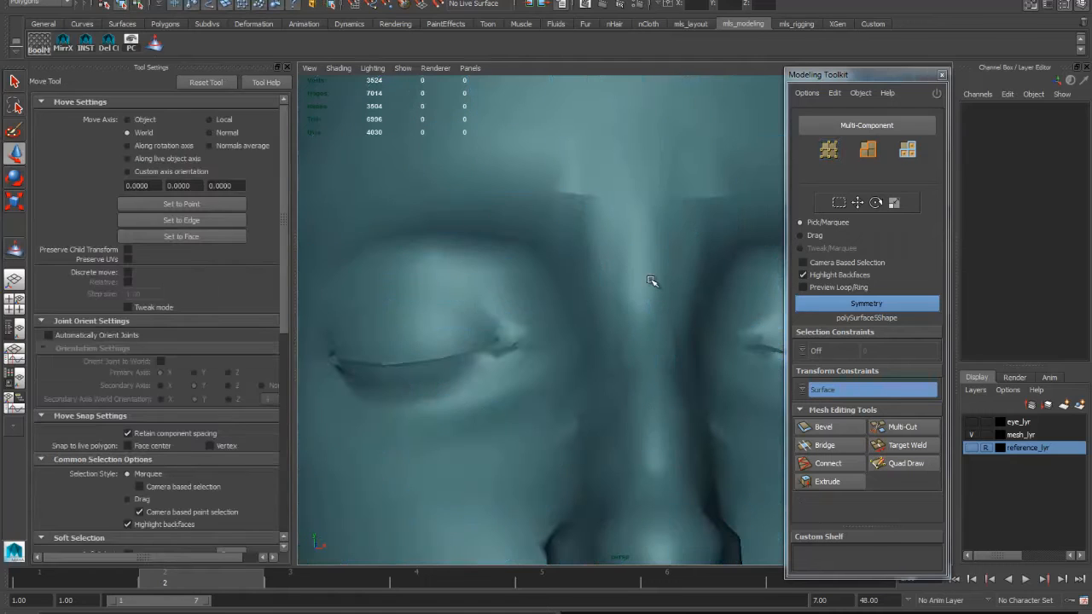
scroll(409, 361, down, 2)
click(404, 373)
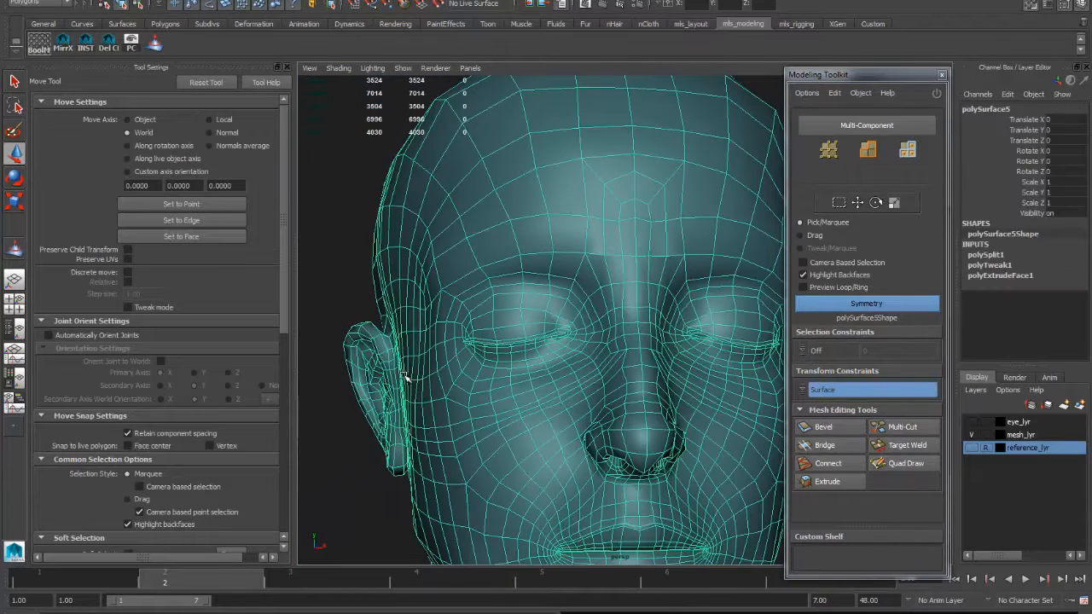
click(154, 43)
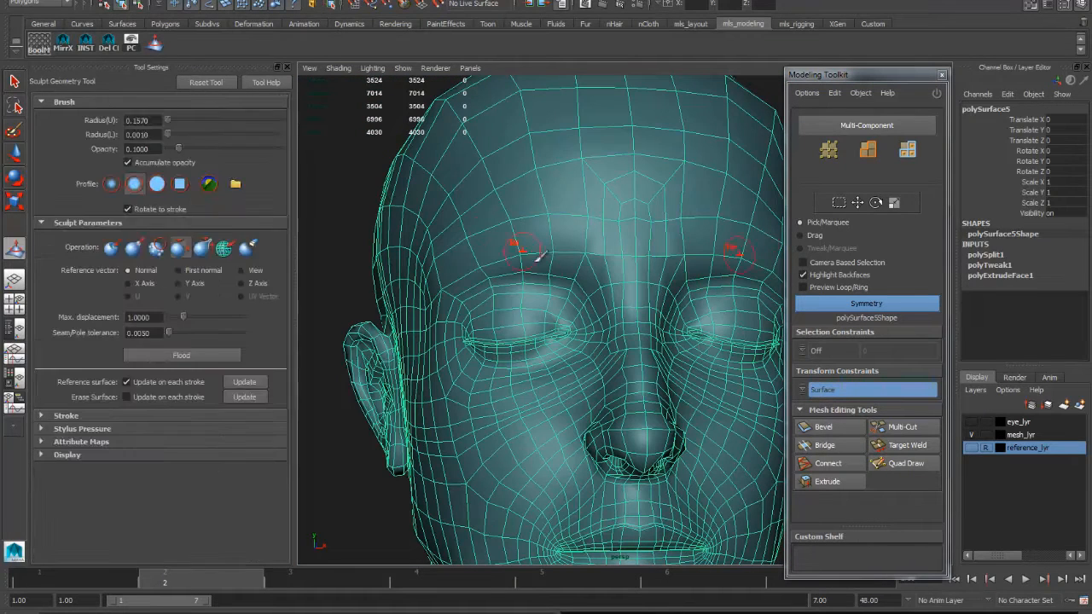
Examine the edge flow across the brow, nose, cheeks, temples, top of the head and forehead
scroll(512, 247, up, 4)
alt+drag(607, 219, 601, 258)
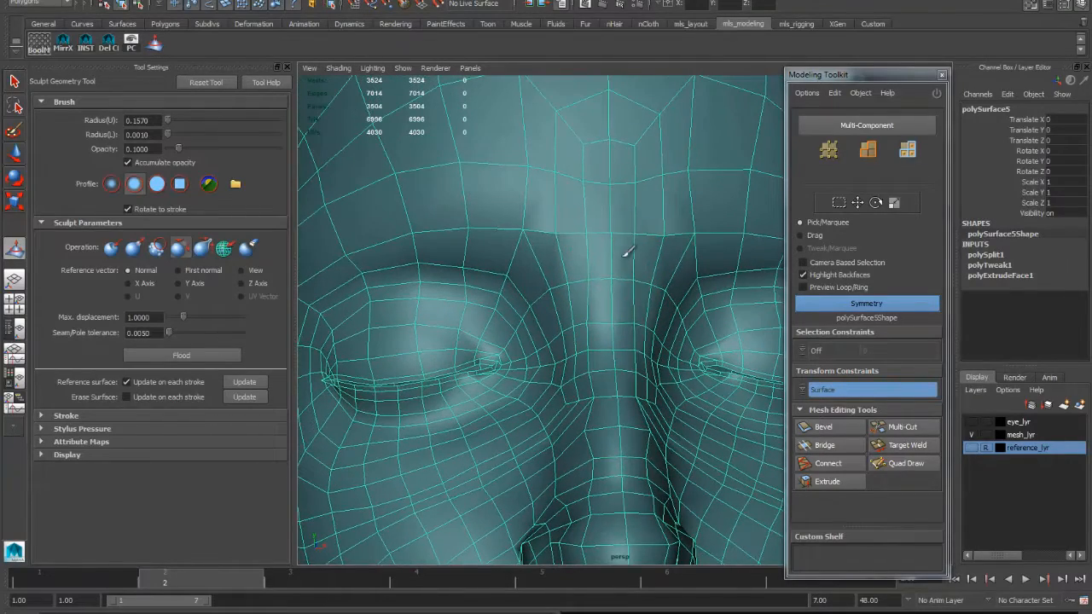
alt+drag(616, 350, 563, 243)
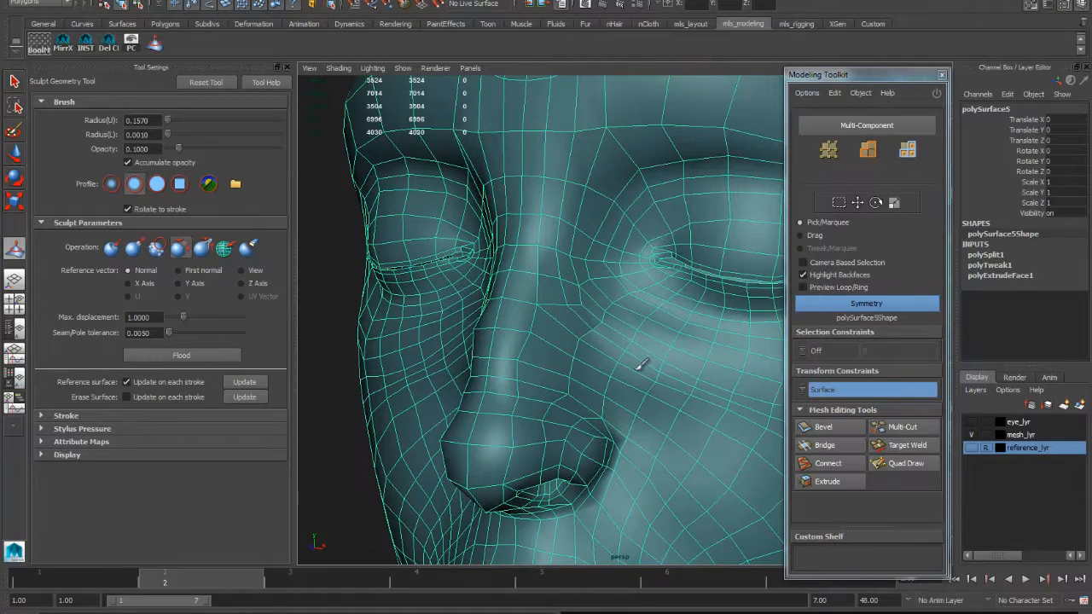
alt+drag(700, 380, 565, 354)
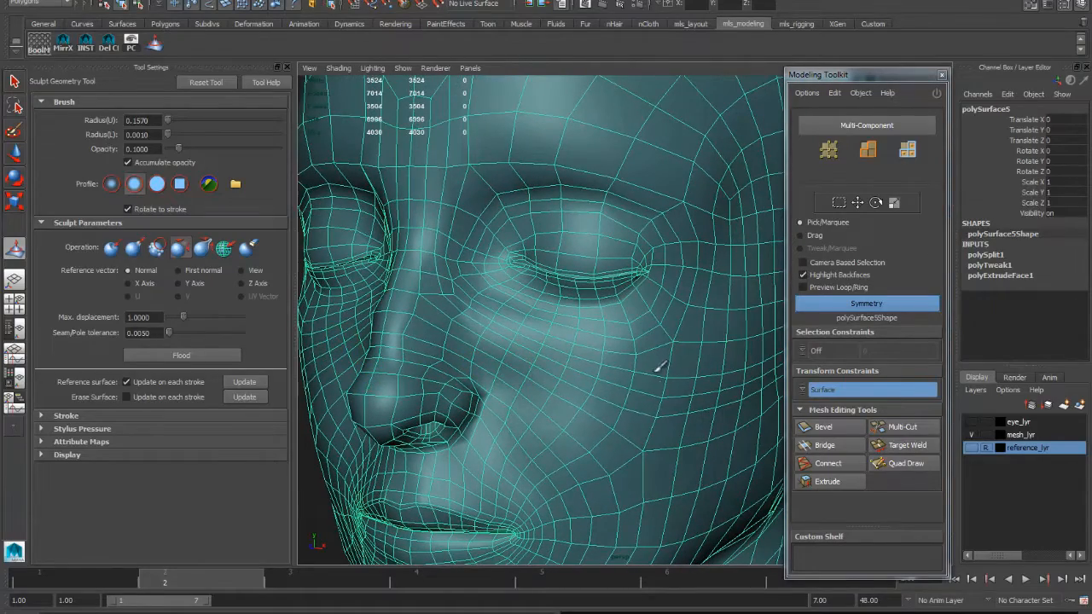
mouse_move(693, 376)
alt+mouse_down()
mouse_move(654, 373)
mouse_move(651, 349)
mouse_move(671, 366)
mouse_move(607, 371)
alt+mouse_up()
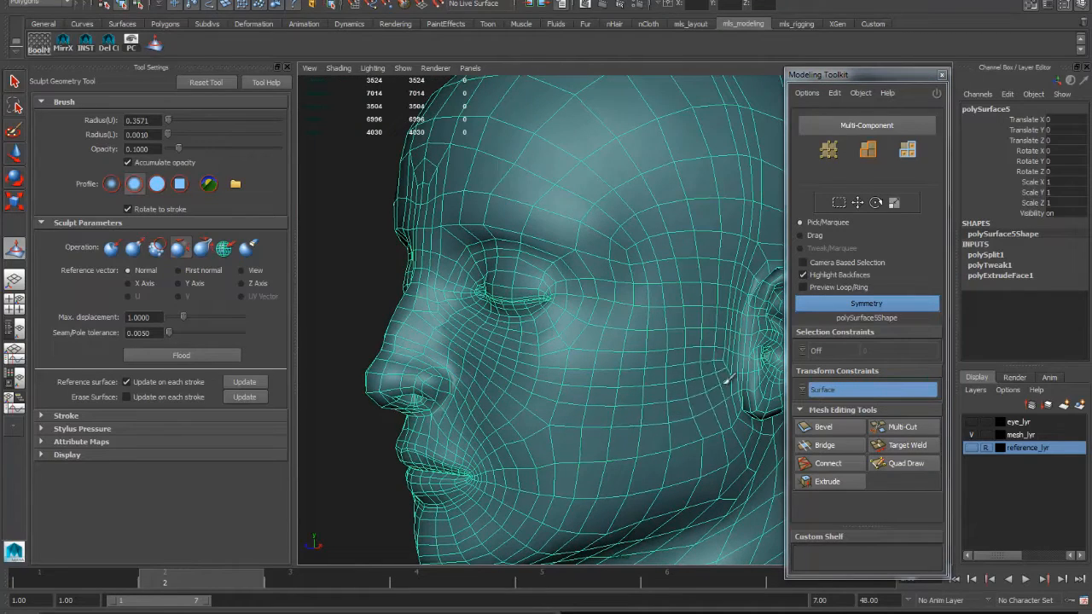
alt+drag(699, 320, 627, 447)
alt+right_drag(627, 447, 644, 407)
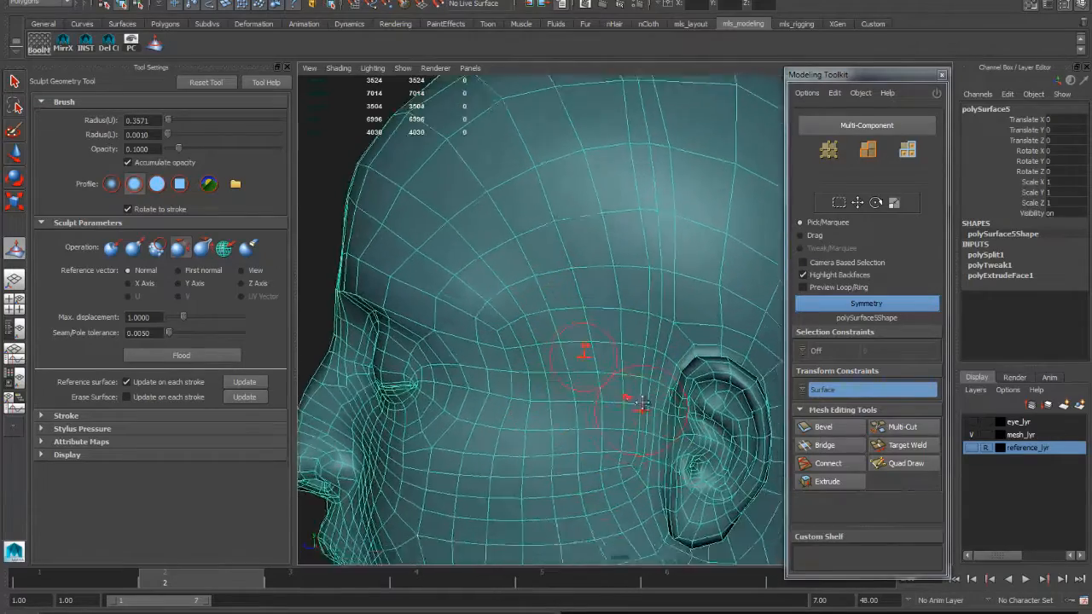
alt+drag(644, 407, 677, 327)
alt+right_drag(675, 328, 625, 309)
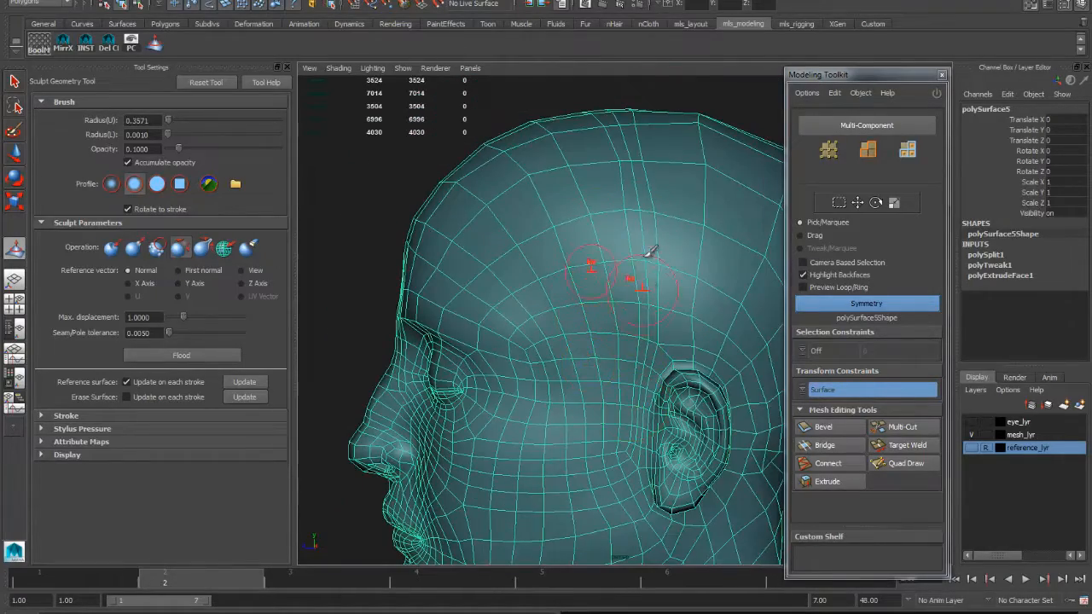
alt+drag(650, 251, 627, 162)
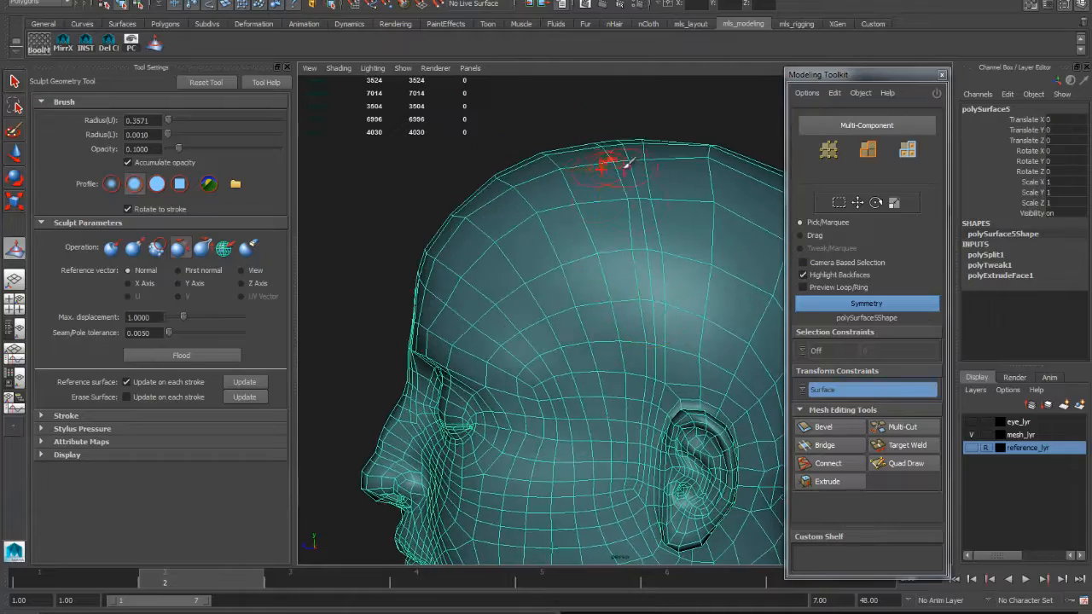
alt+drag(622, 330, 668, 351)
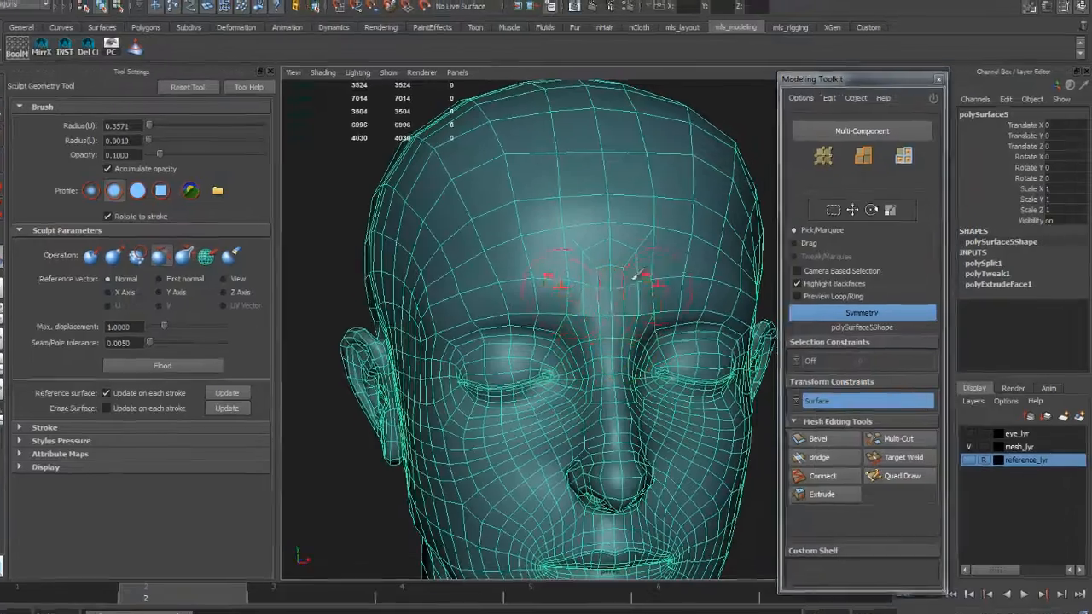
mouse_move(651, 268)
alt+mouse_down()
mouse_move(528, 263)
mouse_move(581, 248)
alt+mouse_up()
scroll(420, 367, up, 5)
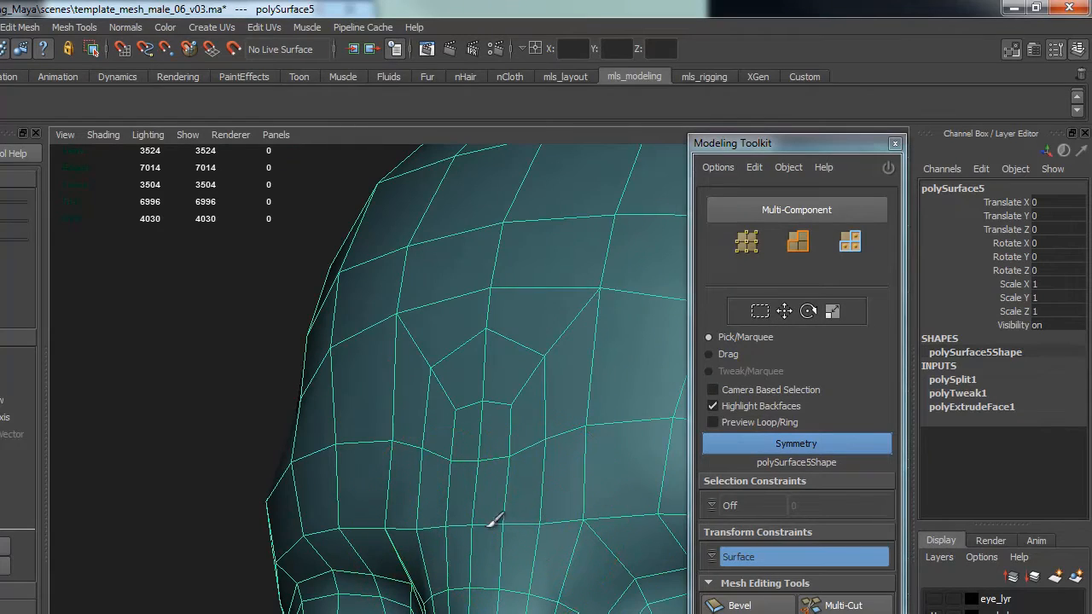
alt+drag(553, 511, 541, 480)
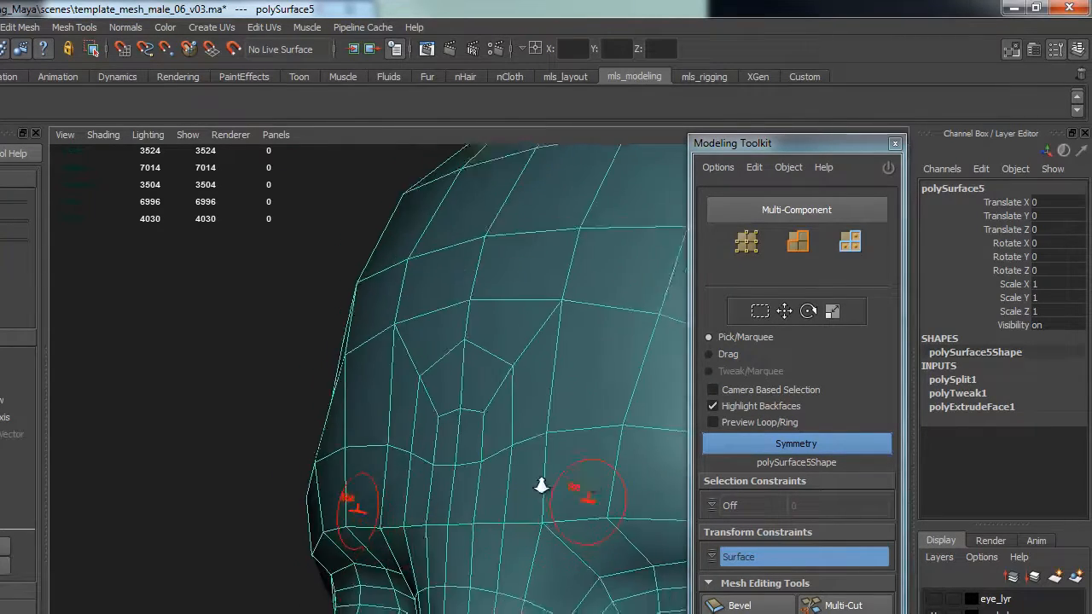
Leave the sculpt tool, soften the edge normals of the whole head mesh and deselect it
scroll(552, 485, down, 3)
key(q)
right_drag(554, 468, 643, 378)
alt+drag(522, 444, 592, 454)
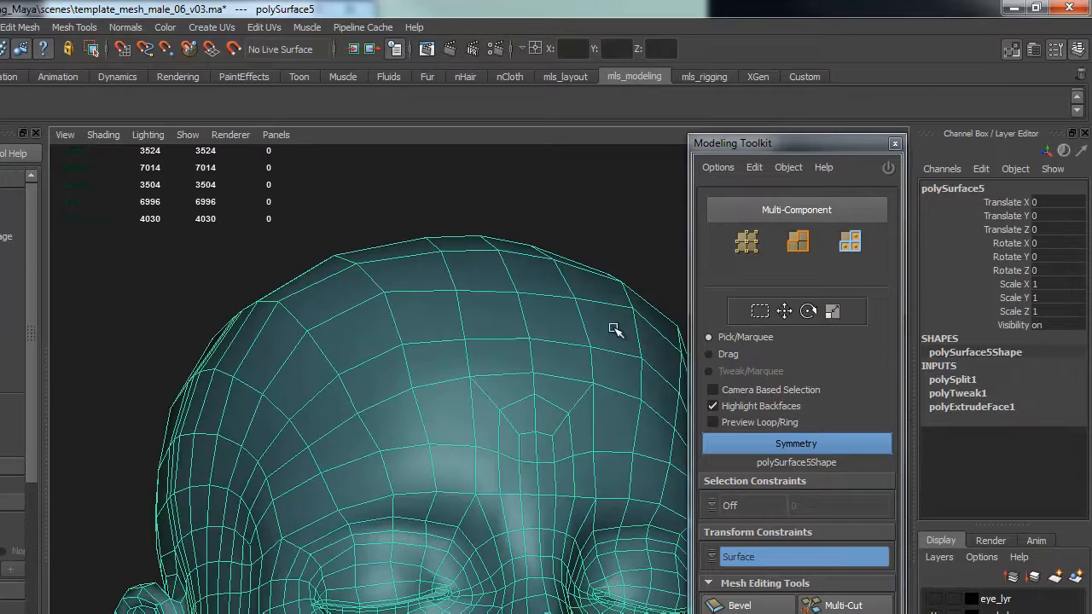
click(673, 216)
alt+drag(628, 353, 439, 444)
click(597, 354)
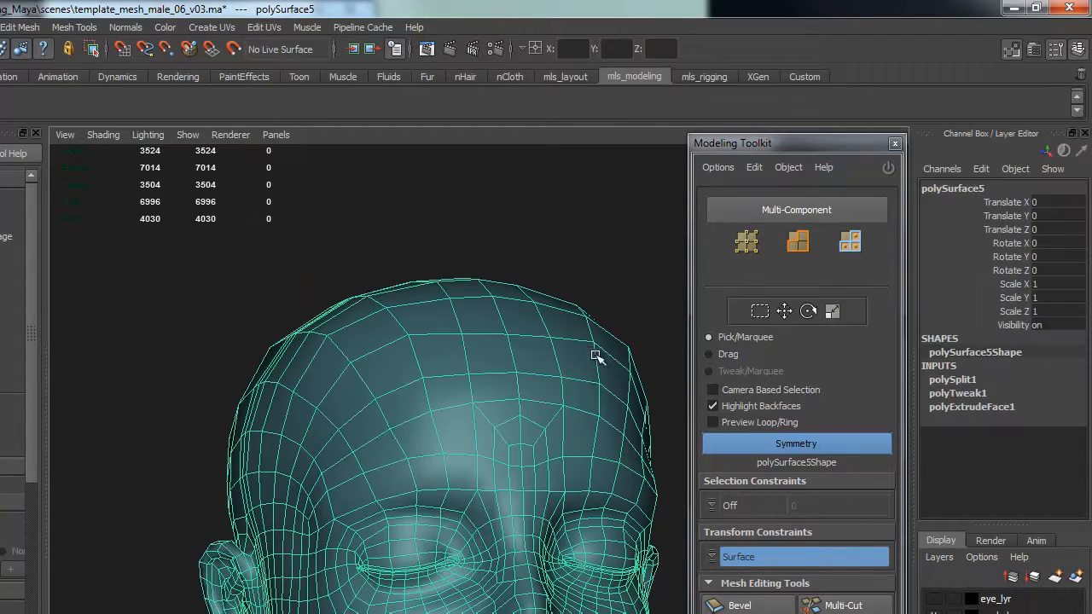
click(125, 26)
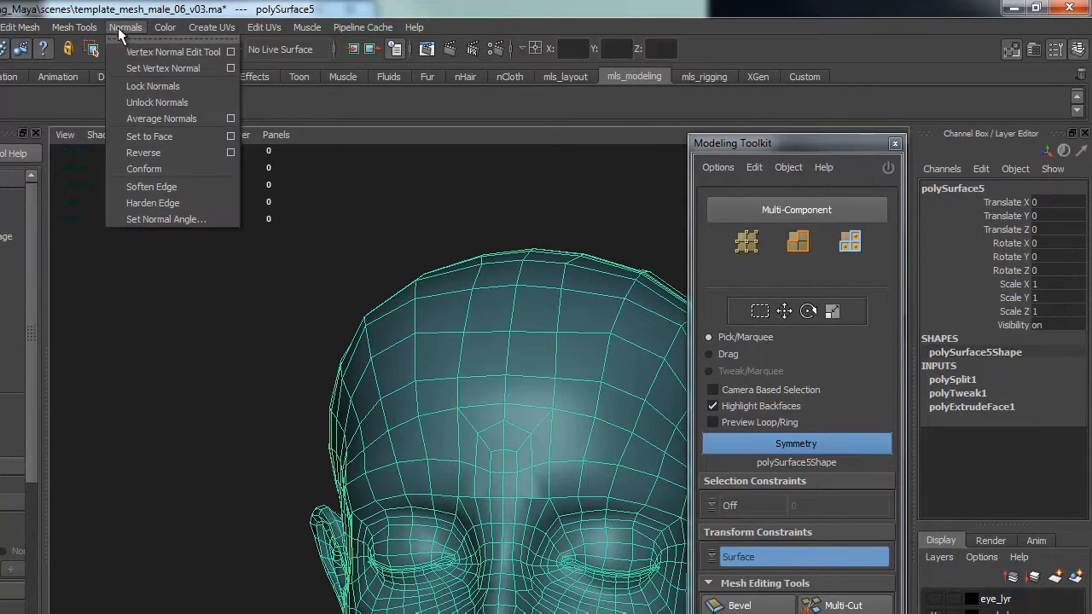
click(145, 182)
click(164, 474)
Inspect the shaded face from several angles, comparing the smooth preview with the unsmoothed mesh
alt+drag(165, 474, 350, 558)
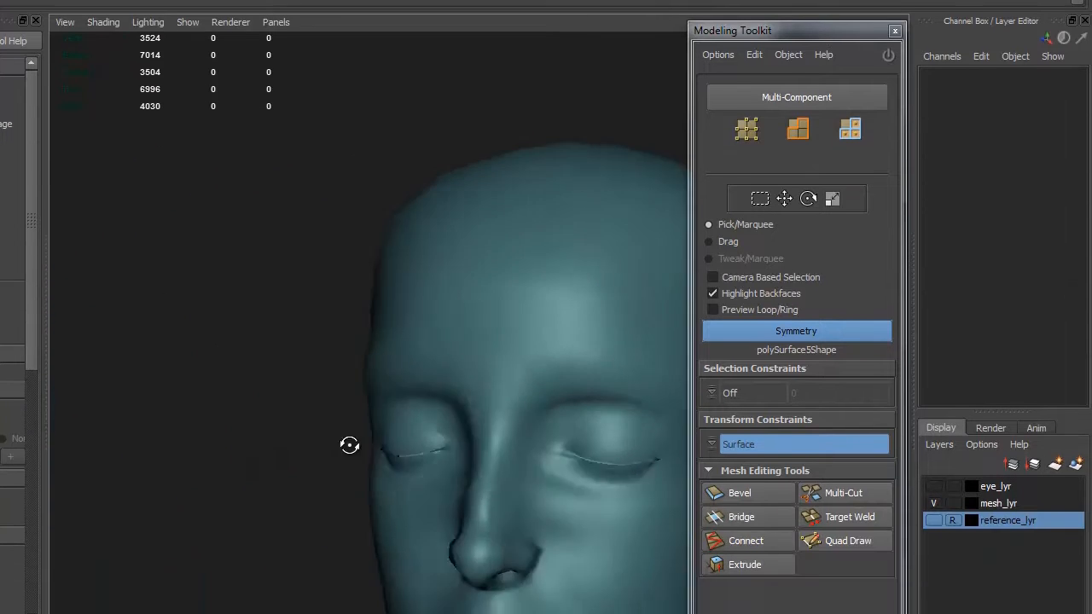
alt+drag(349, 444, 499, 429)
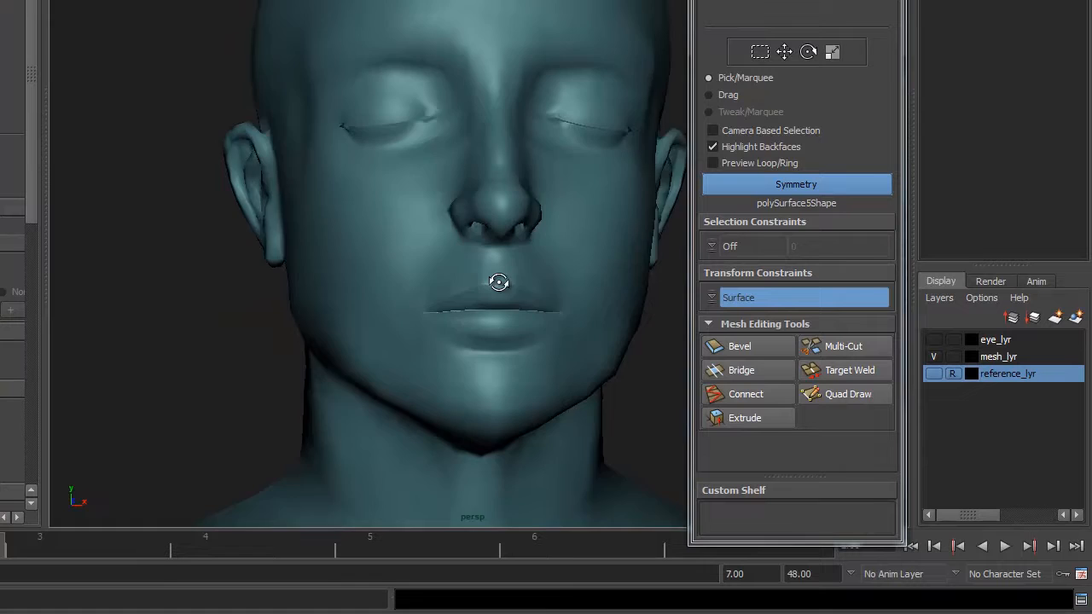
alt+drag(499, 283, 555, 318)
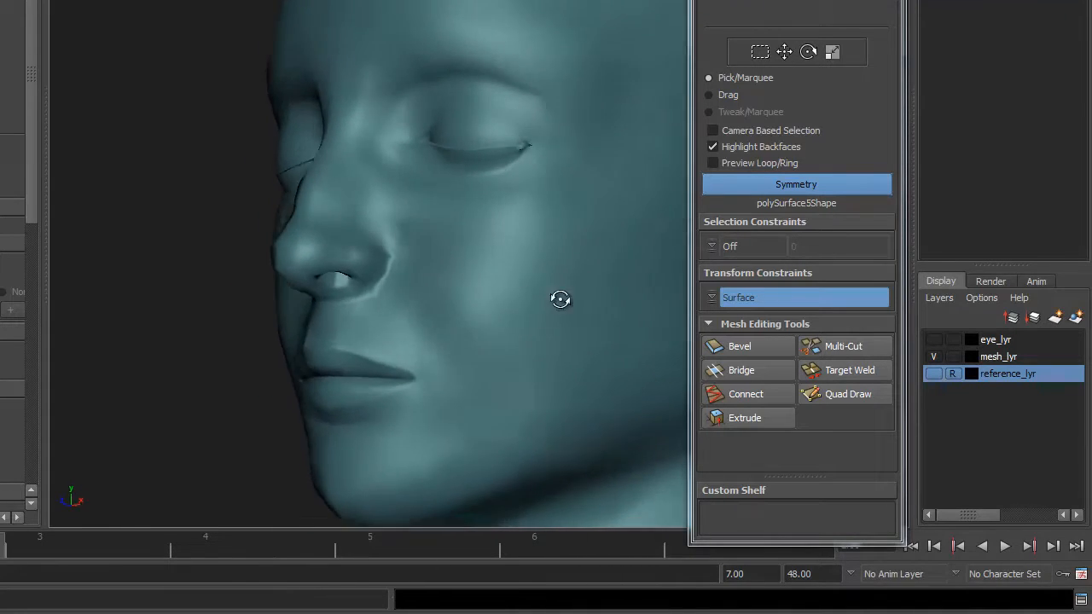
alt+drag(560, 299, 254, 315)
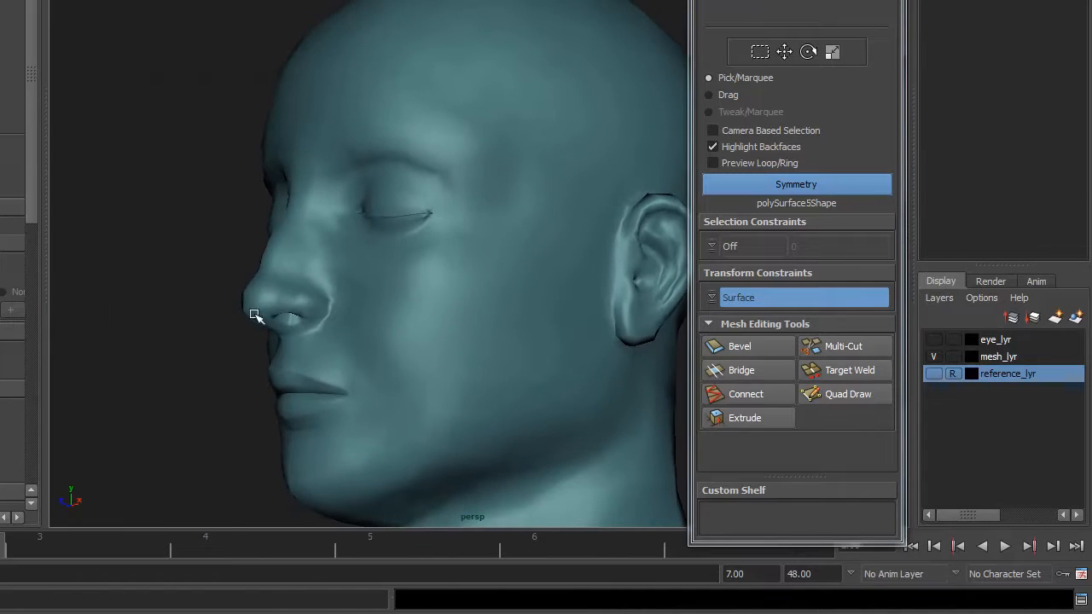
click(333, 295)
key(3)
click(210, 255)
alt+drag(411, 224, 556, 279)
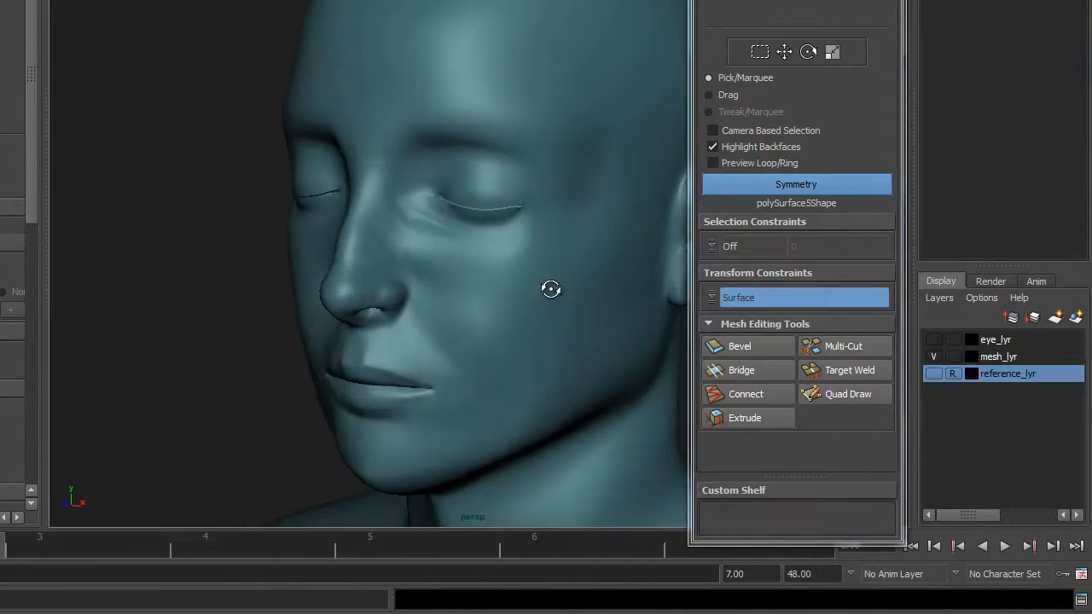
alt+drag(550, 289, 568, 256)
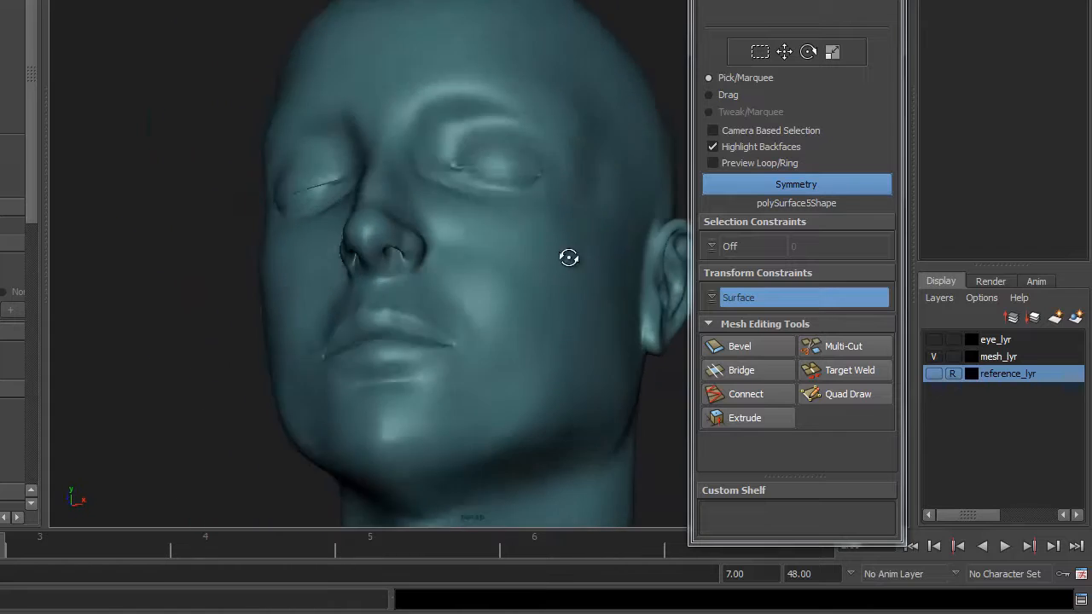
click(392, 278)
key(1)
click(295, 284)
alt+drag(372, 278, 282, 274)
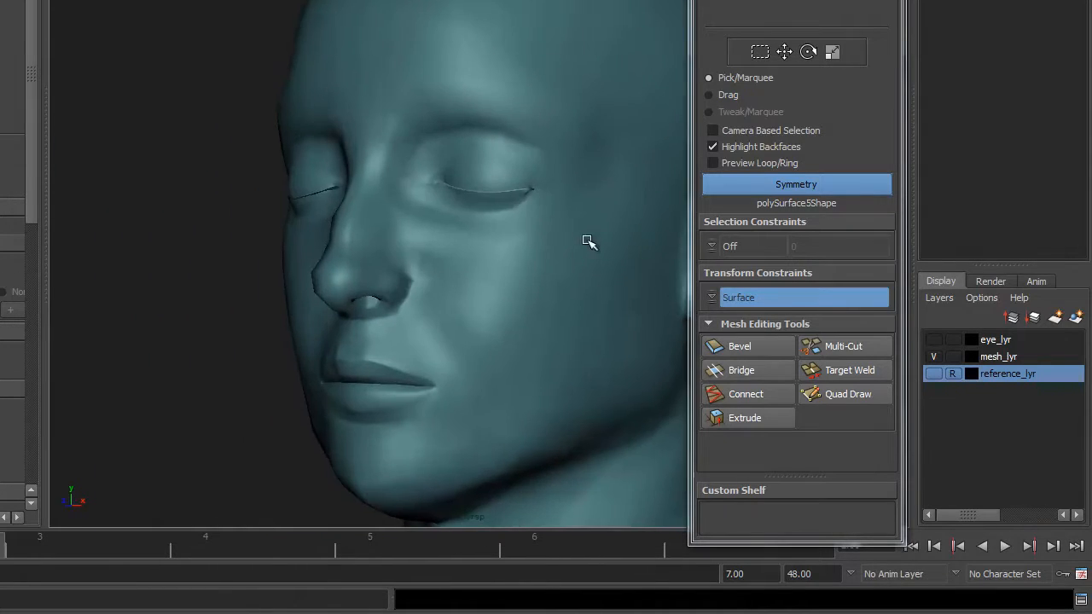
Check the skull's shading and silhouette from the side and above, toggling the smooth preview and the head's wireframe
alt+drag(586, 242, 442, 280)
drag(538, 129, 505, 166)
alt+middle_drag(494, 235, 524, 210)
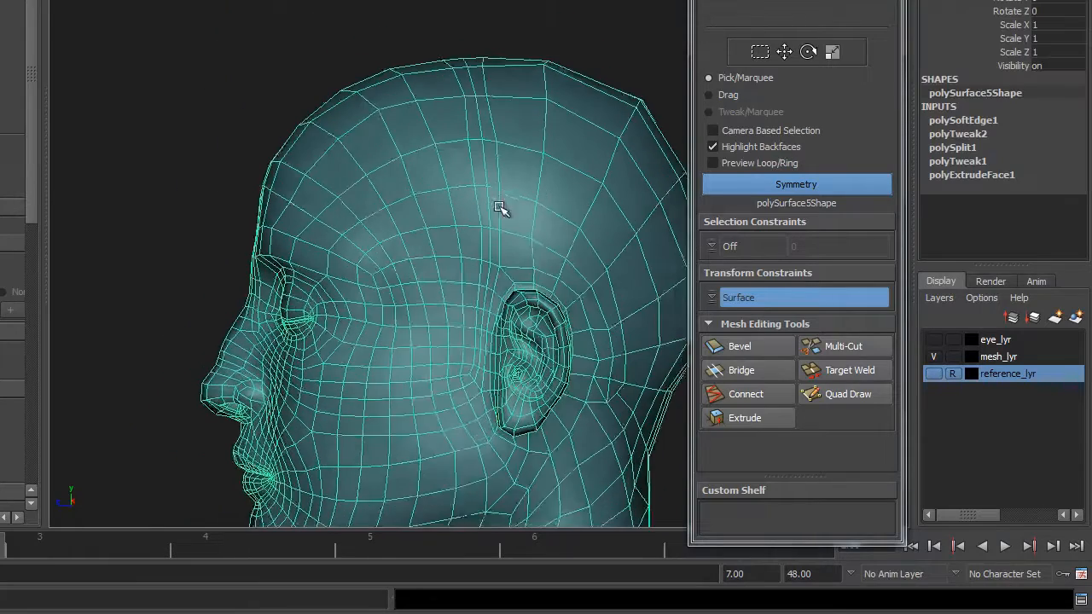
scroll(504, 208, up, 2)
click(631, 19)
alt+drag(543, 211, 587, 239)
alt+drag(522, 232, 564, 282)
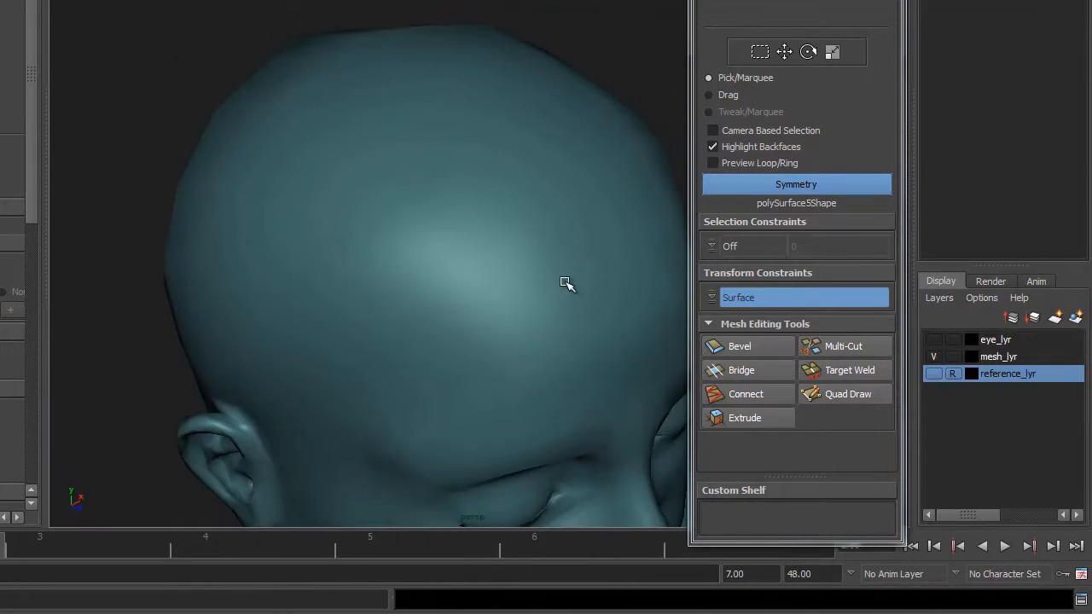
key(3)
drag(568, 203, 444, 237)
click(624, 12)
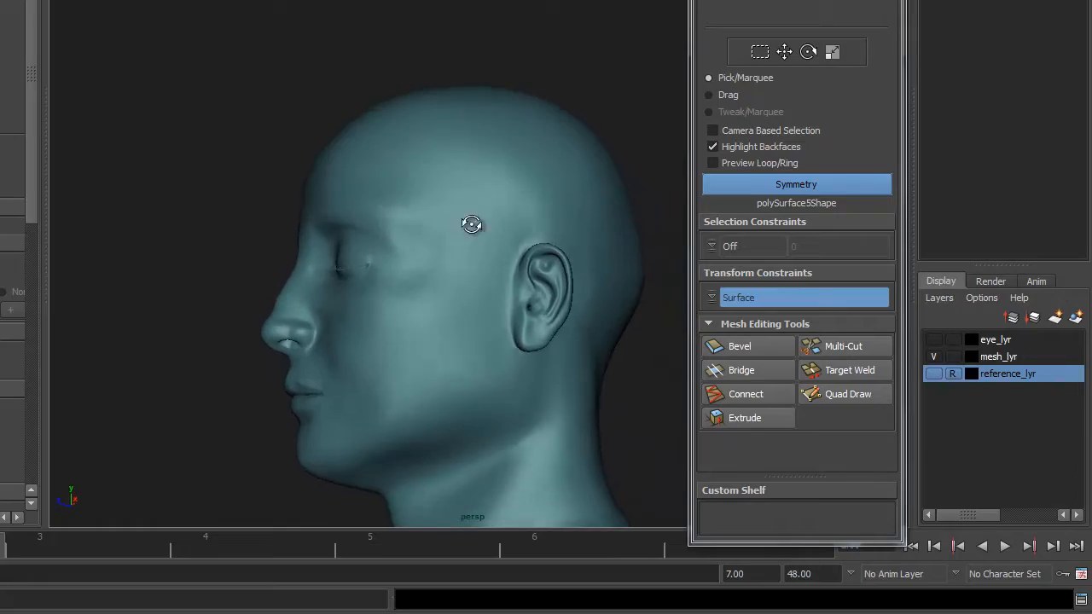
drag(535, 226, 537, 224)
click(592, 168)
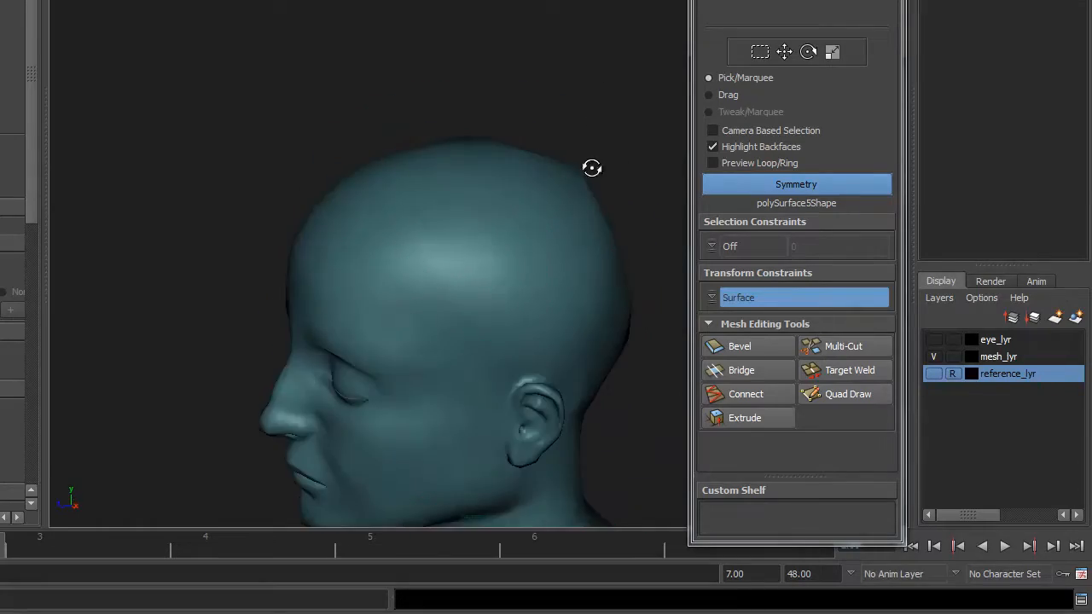
alt+drag(591, 168, 580, 195)
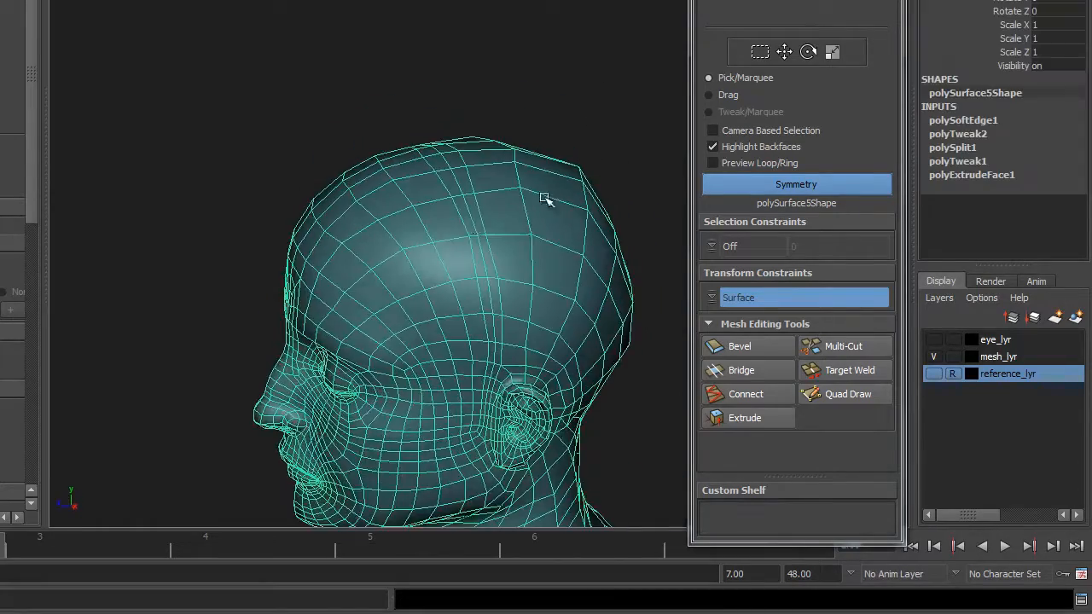
Examine the closely spaced loops running down the side of the head and select the symmetric edge where they end before the ear
scroll(546, 198, up, 8)
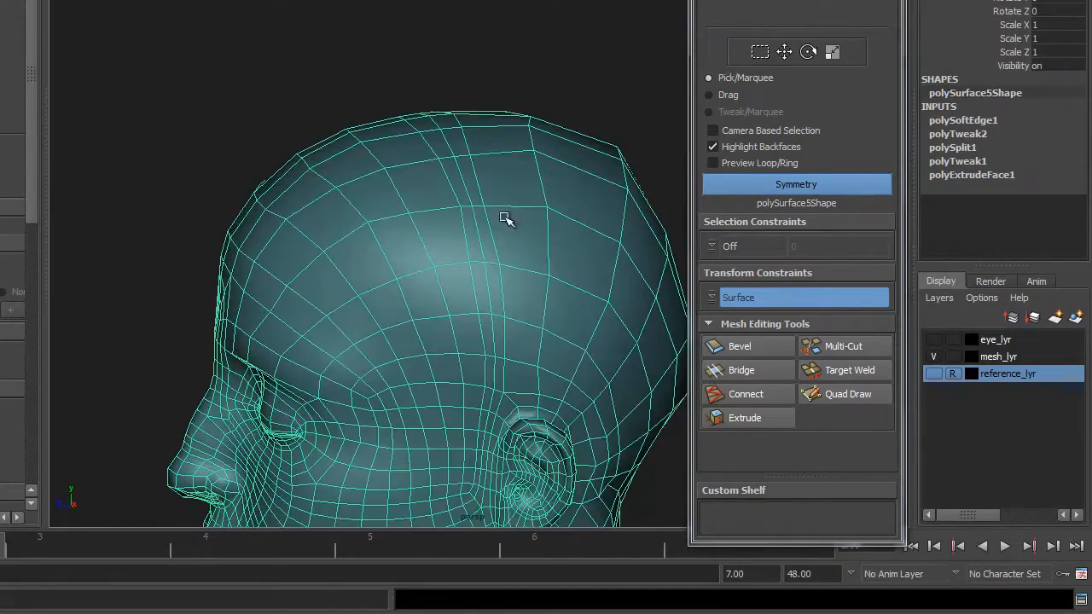
alt+drag(477, 213, 497, 159)
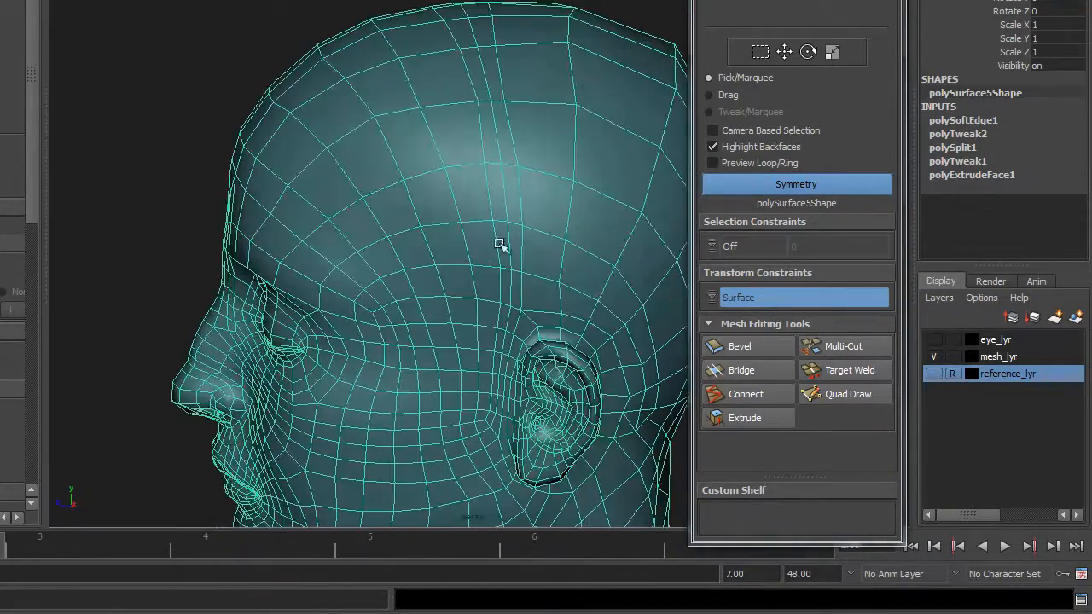
alt+drag(515, 367, 456, 256)
scroll(456, 256, up, 5)
key(F10)
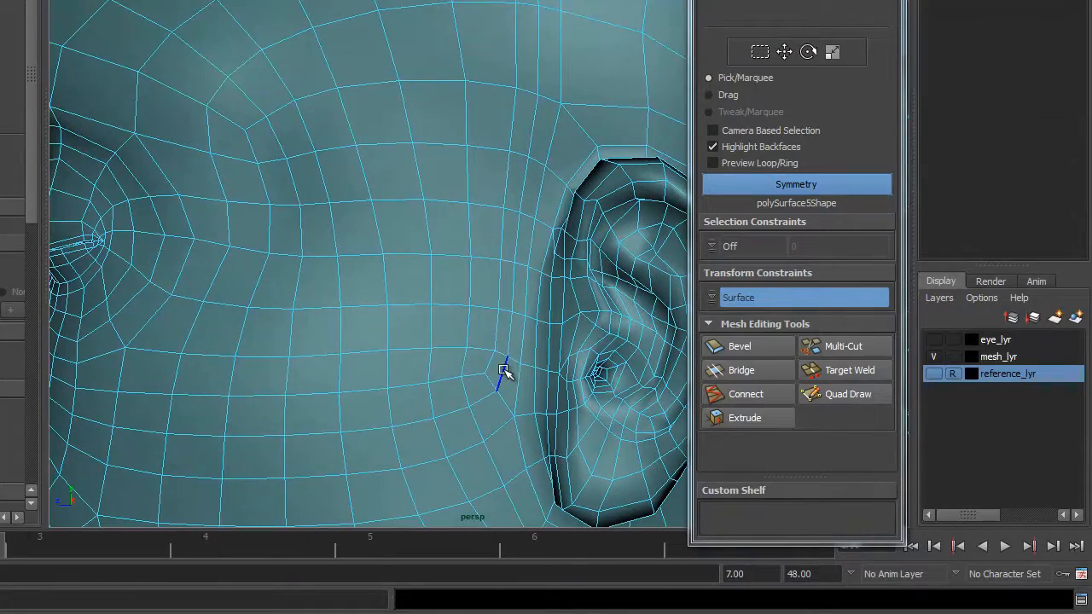
click(502, 373)
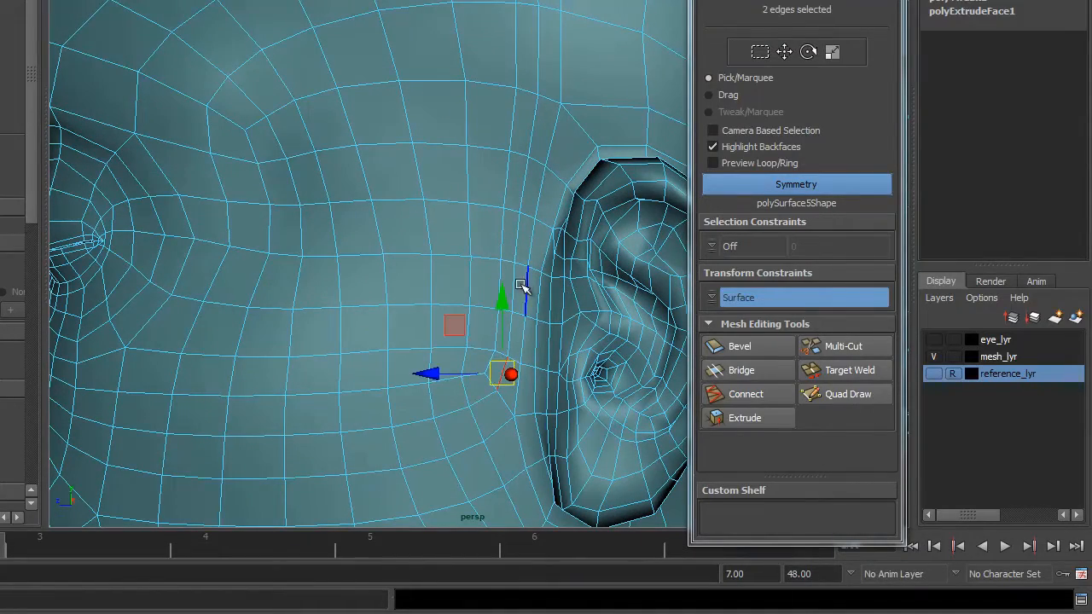
alt+drag(529, 196, 544, 201)
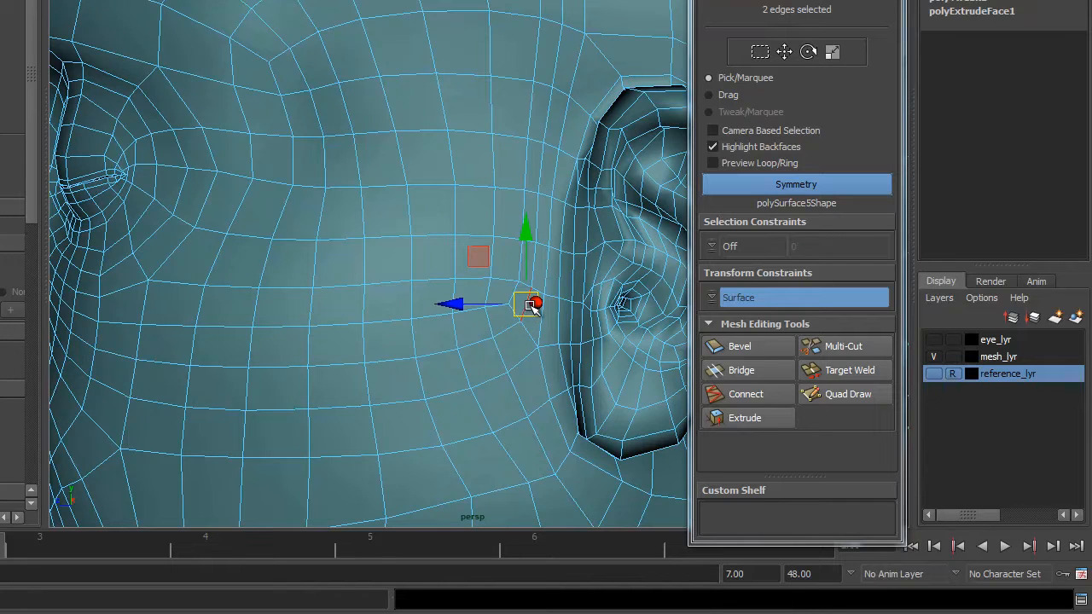
Delete the short symmetric edge between the two faces where the closely spaced loops end in front of the ear
key(F9)
scroll(517, 275, down, 3)
scroll(585, 313, up, 8)
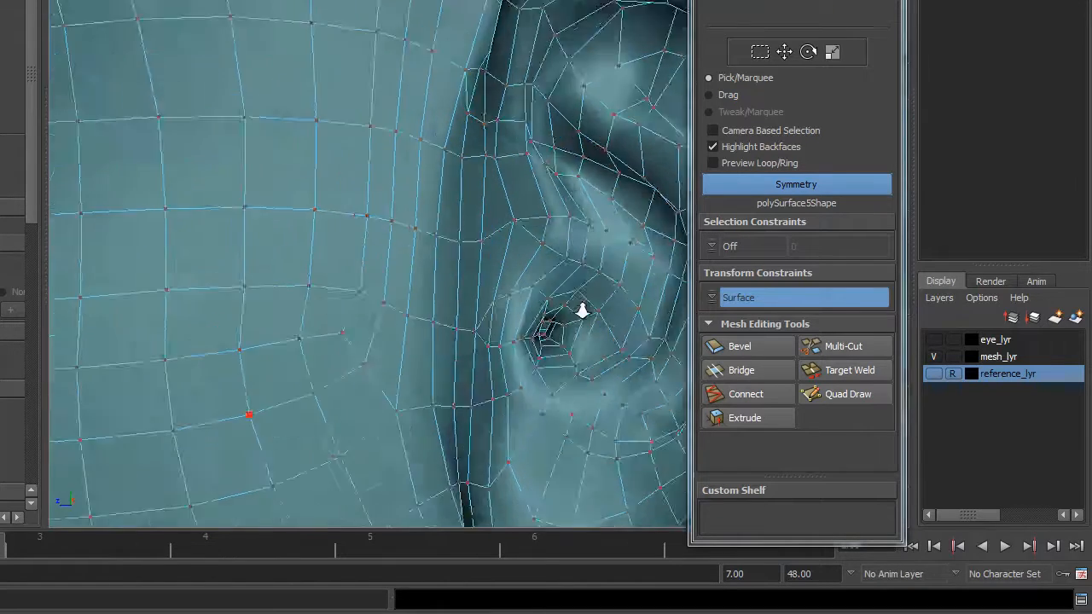
key(F11)
click(435, 286)
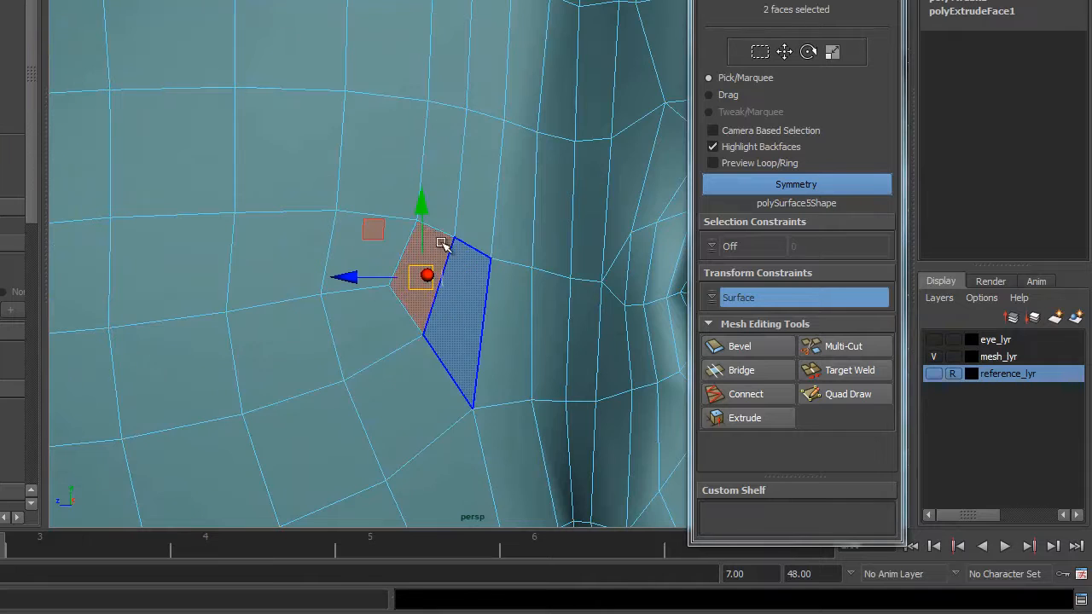
key(F10)
click(441, 279)
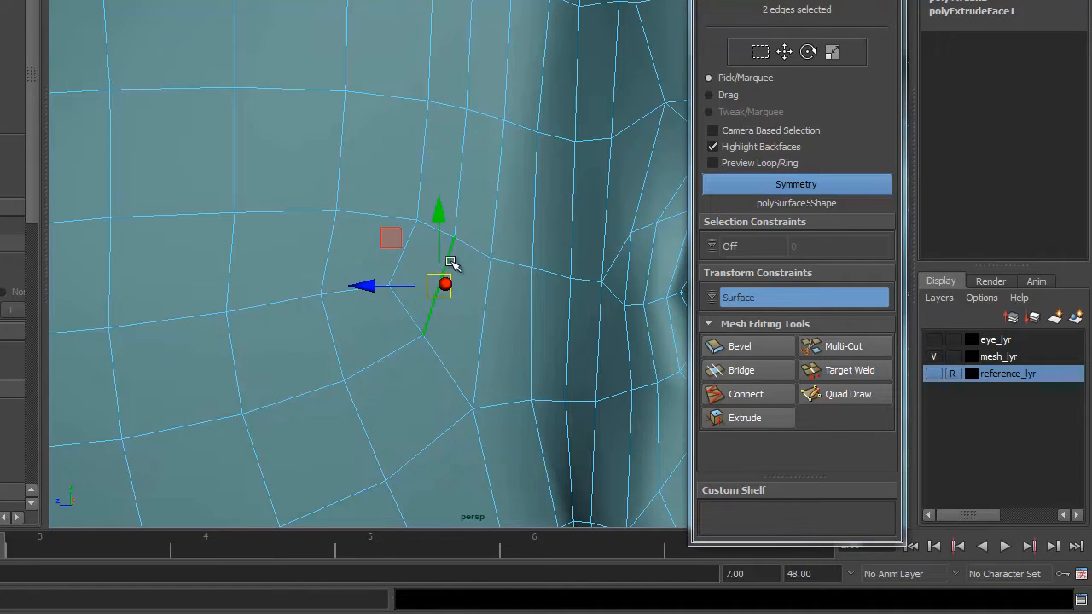
key(Delete)
Delete the redundant edge loop running down the side of the head in front of the ear with Quad Draw
alt+right_drag(622, 267, 344, 278)
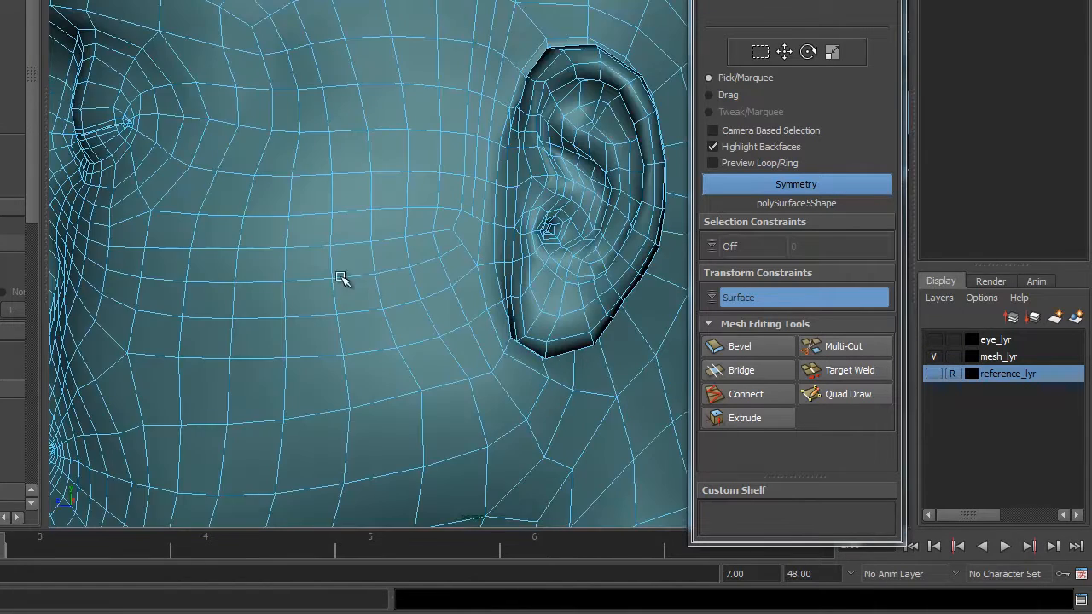
alt+drag(344, 278, 328, 299)
alt+middle_drag(328, 298, 419, 296)
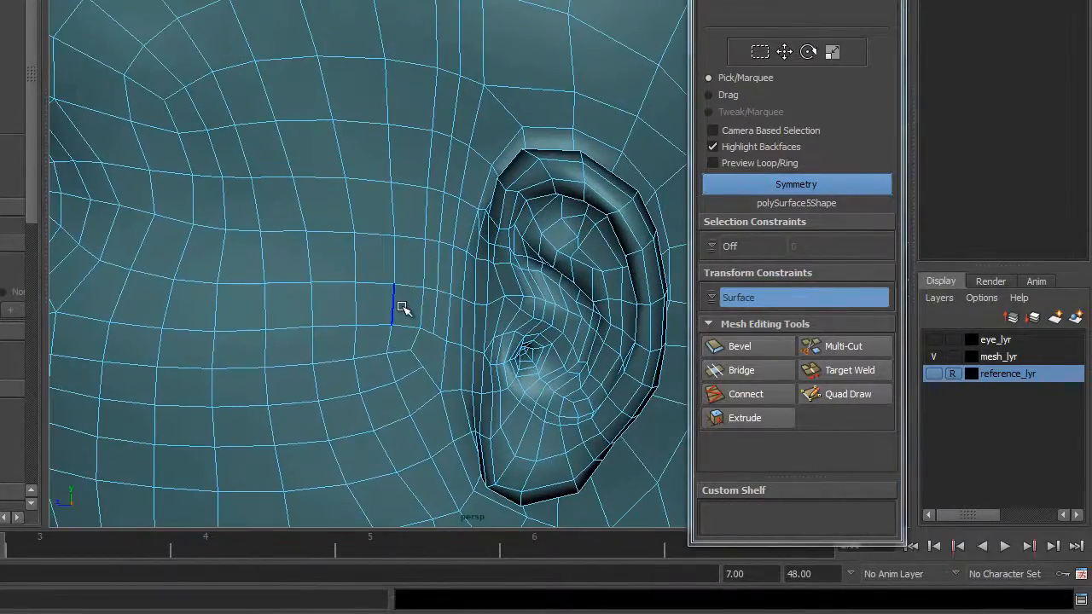
key(y)
ctrl+shift+click(440, 312)
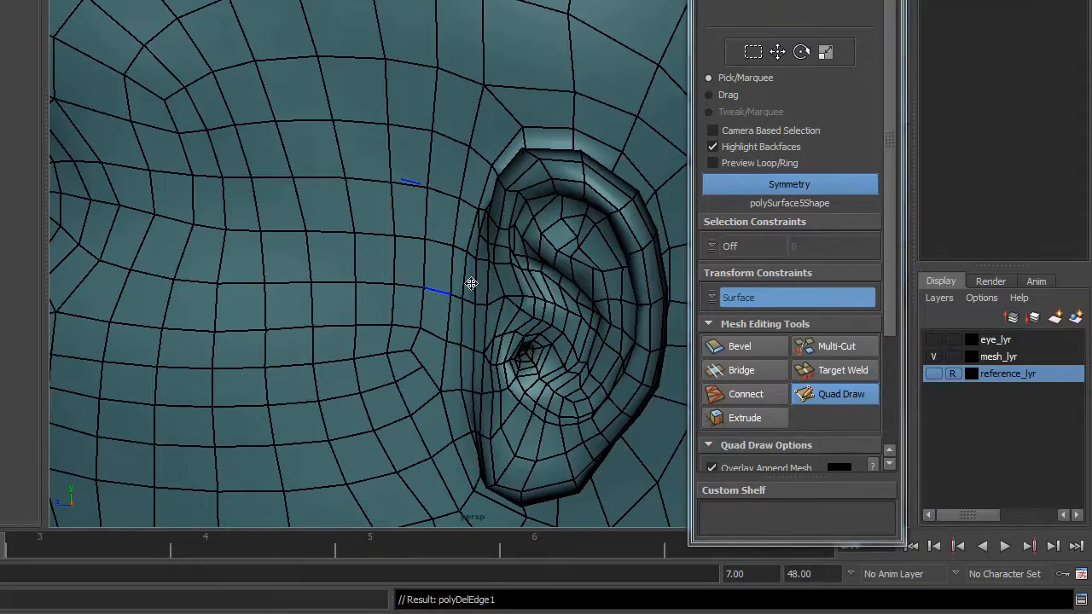
alt+drag(490, 272, 454, 266)
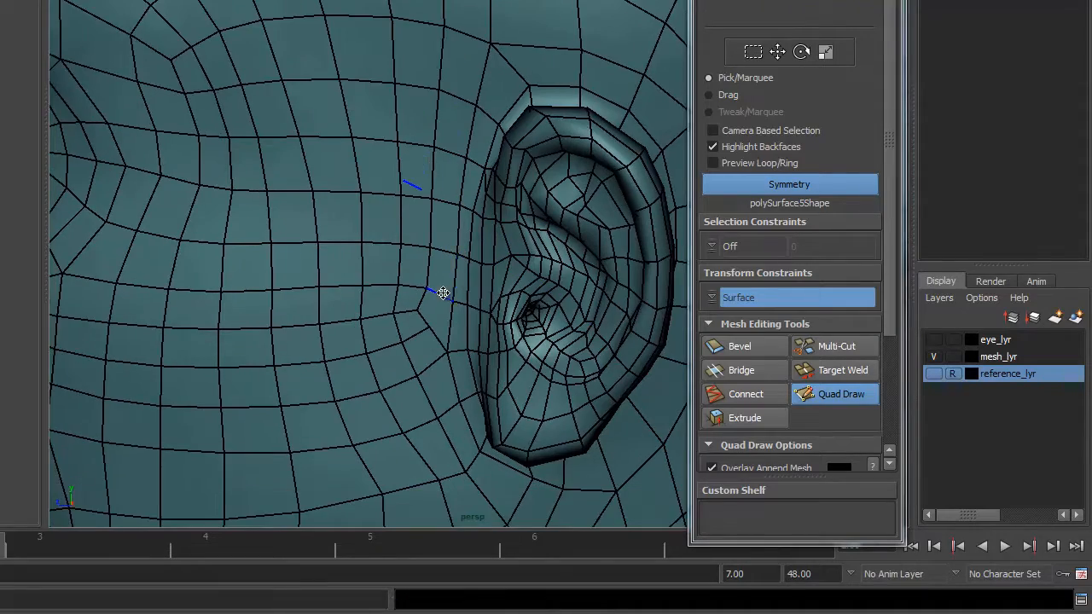
key(q)
Cut a symmetric edge with Multi-Cut across the open face before the ear, joining its lower corner vertex to the vertex nearest the ear
alt+drag(407, 340, 452, 164)
alt+middle_drag(427, 123, 467, 36)
alt+right_drag(477, 214, 580, 287)
alt+middle_drag(401, 283, 474, 228)
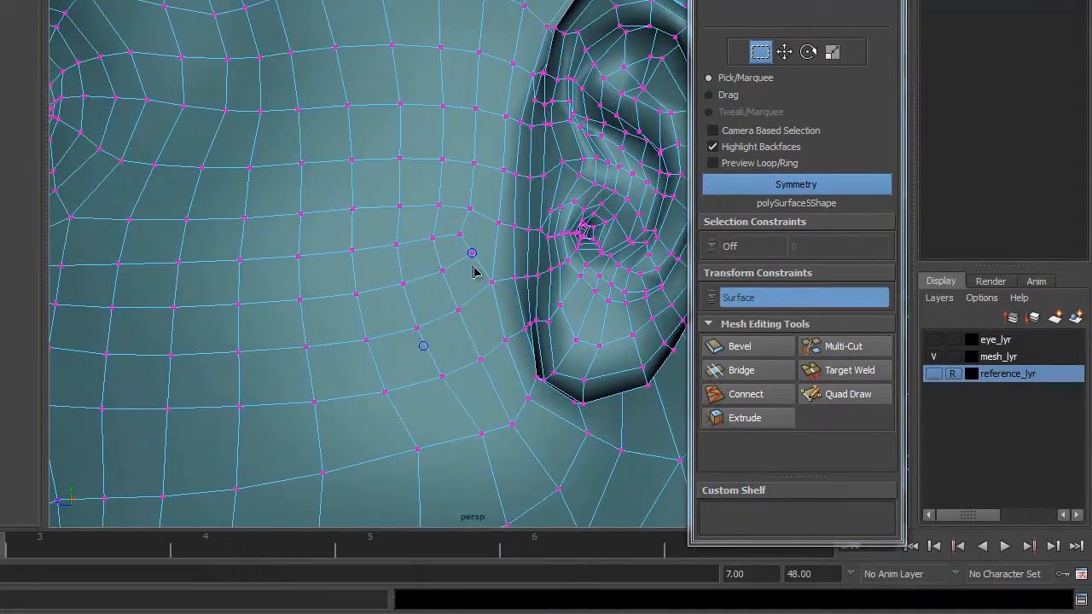
alt+right_drag(474, 268, 595, 309)
alt+middle_drag(596, 308, 551, 293)
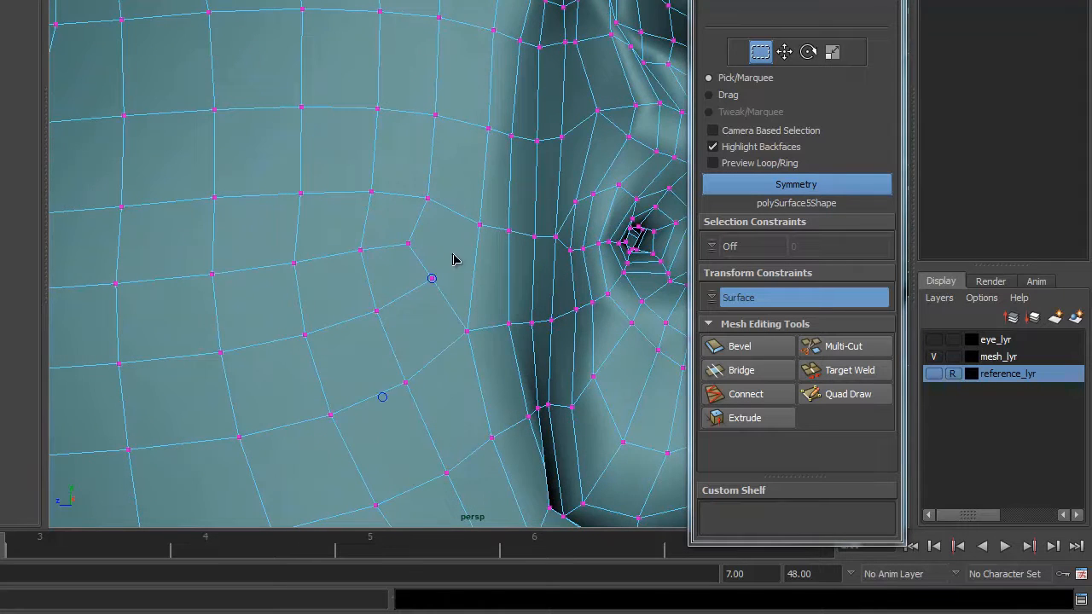
alt+drag(453, 260, 504, 272)
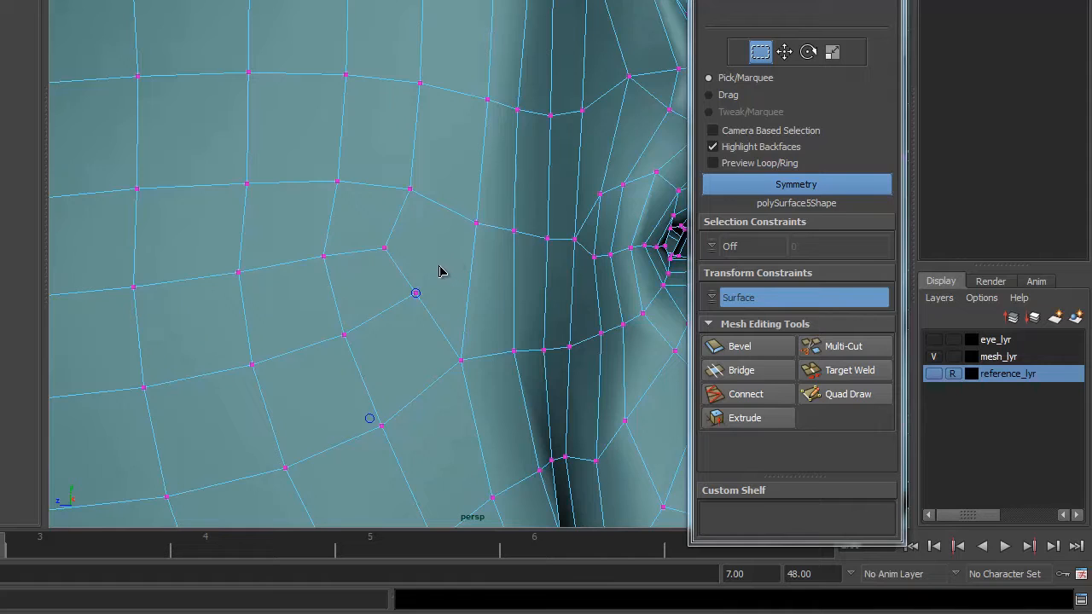
key(g)
click(415, 293)
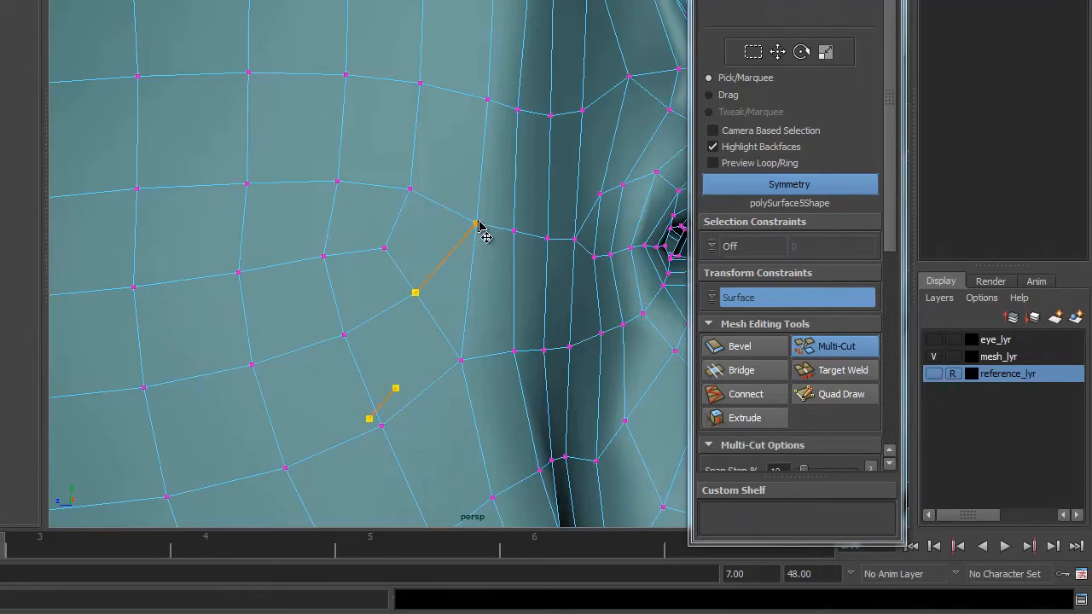
right_click(484, 243)
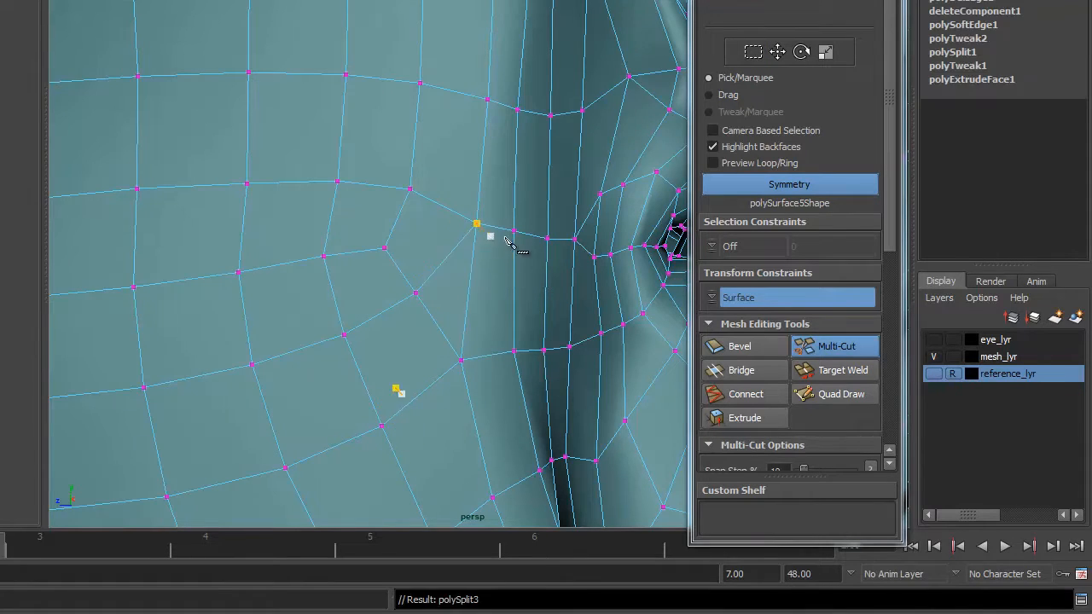
alt+middle_drag(530, 238, 489, 242)
alt+right_drag(489, 243, 516, 252)
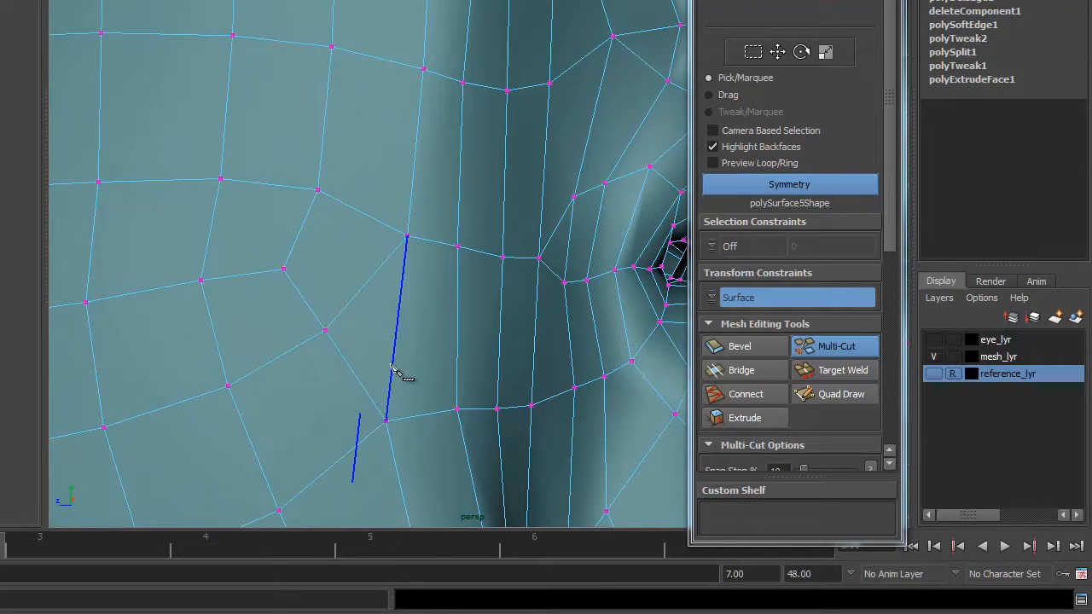
click(386, 422)
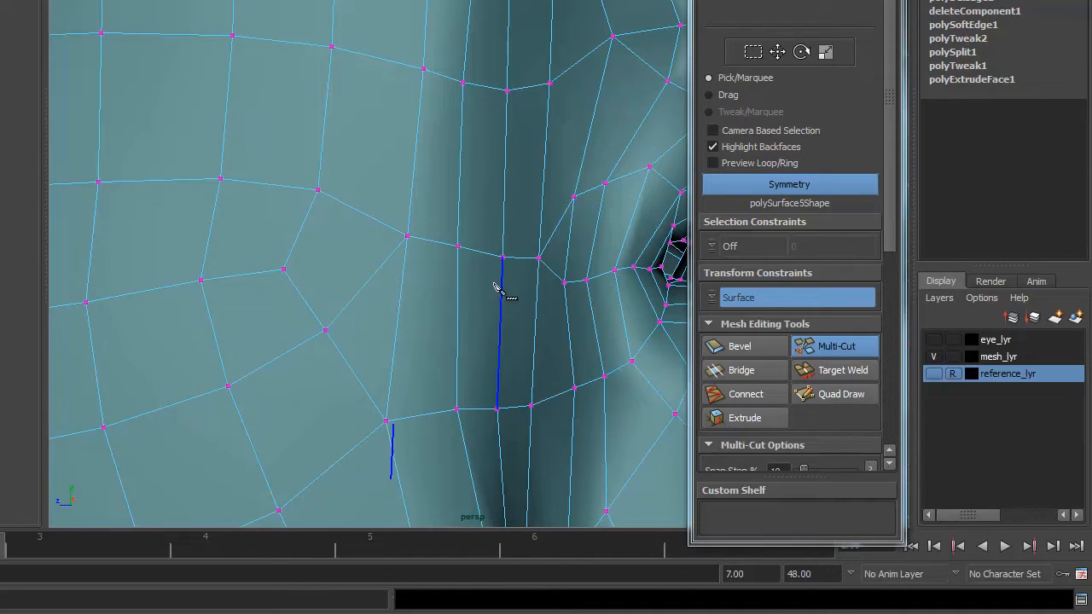
alt+right_drag(566, 302, 449, 221)
alt+middle_drag(449, 221, 493, 283)
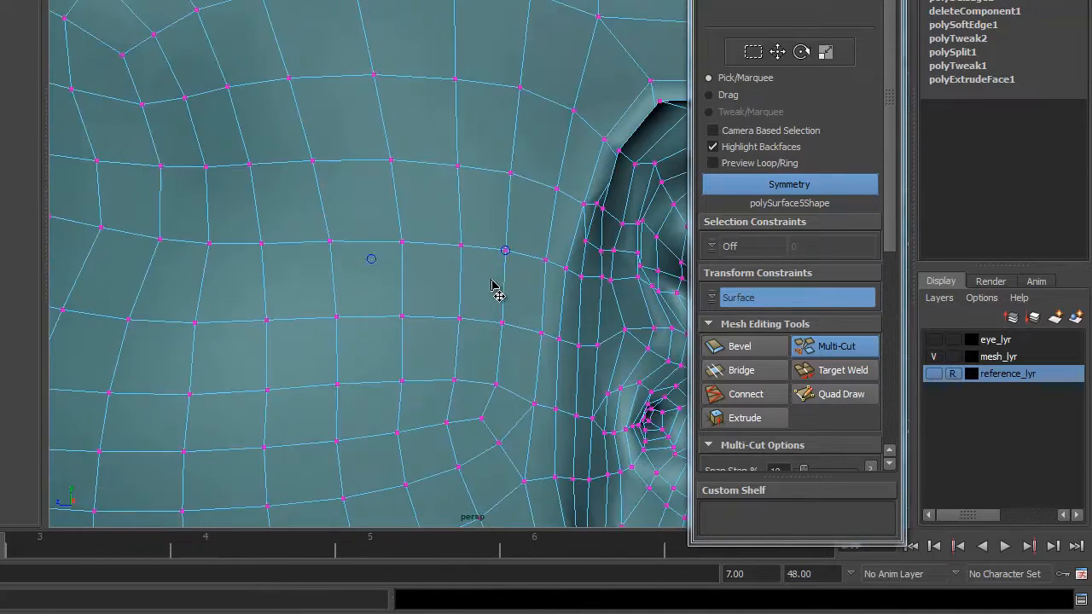
key(q)
Check the shading in front of the ear, and inspect the head's wireframe over the side and crown of the skull
alt+right_drag(592, 304, 307, 256)
key(q)
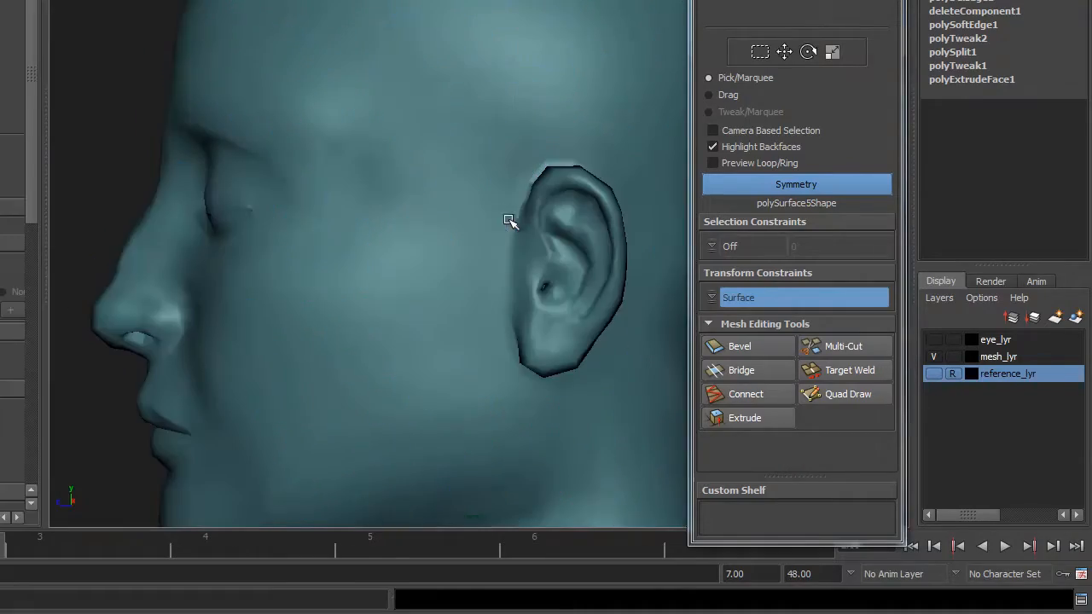
alt+right_drag(534, 270, 479, 212)
alt+drag(478, 212, 497, 178)
click(575, 150)
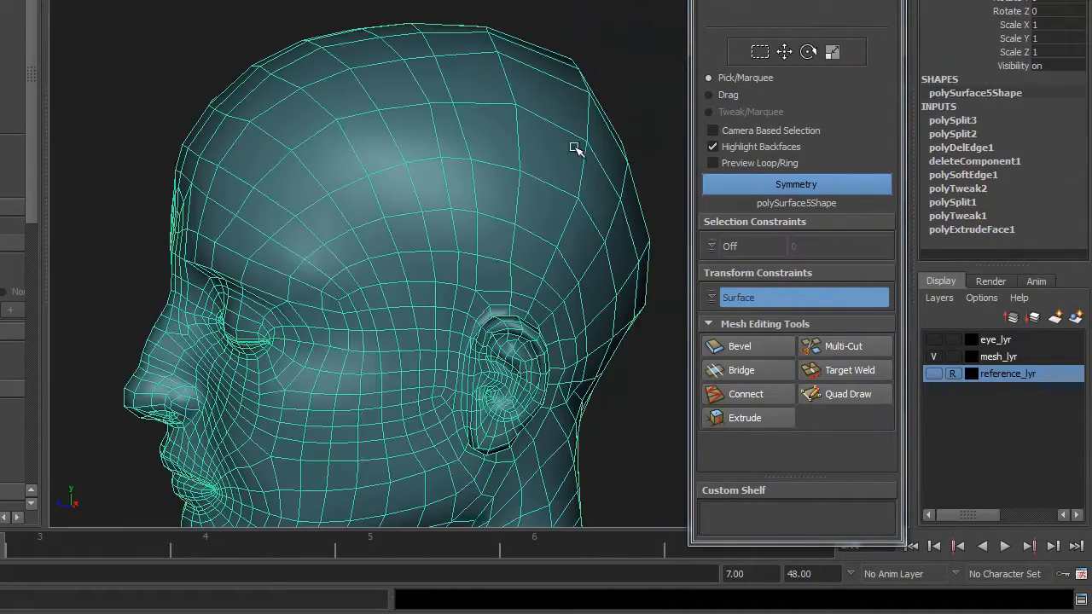
alt+drag(483, 215, 435, 238)
alt+drag(432, 201, 446, 303)
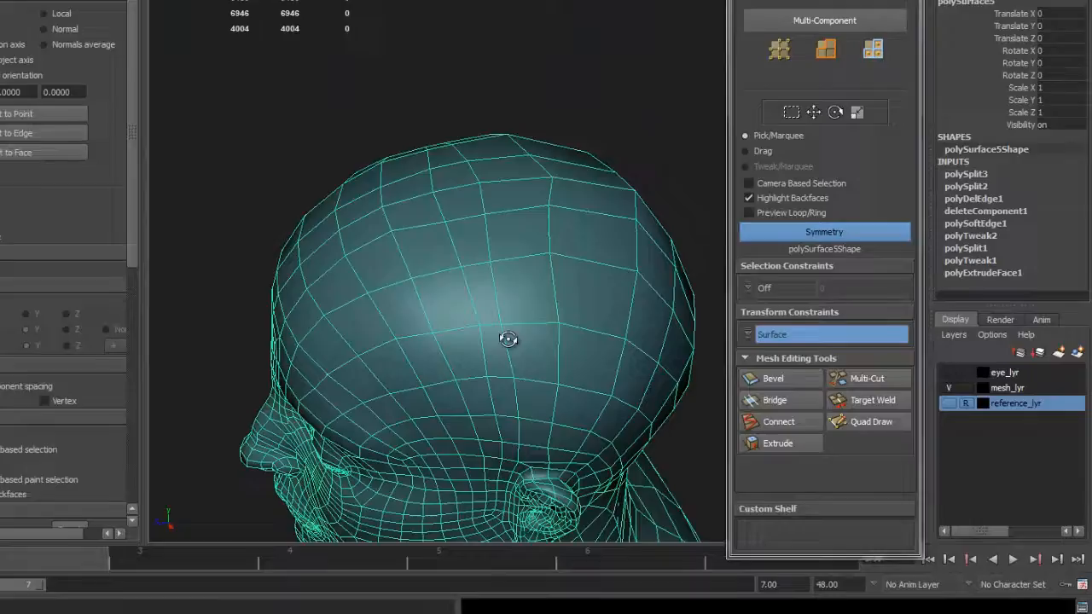
alt+drag(508, 340, 640, 318)
Switch the head mesh to vertex editing around the upper skull and activate the Move tool
key(space)
alt+middle_drag(765, 231, 598, 282)
alt+right_drag(598, 282, 589, 315)
right_drag(636, 290, 611, 237)
click(582, 275)
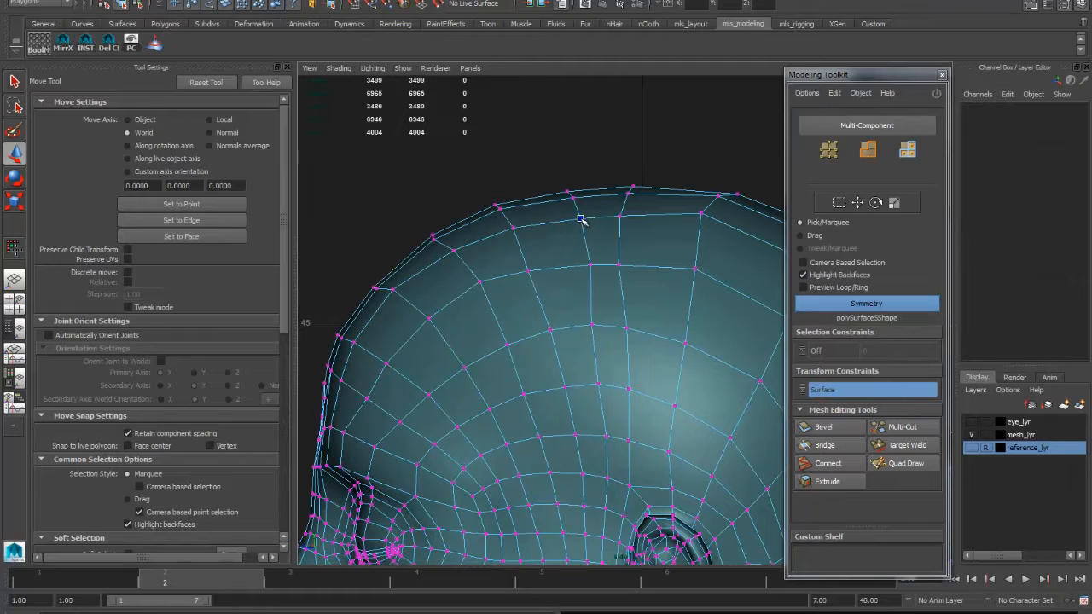
click(856, 204)
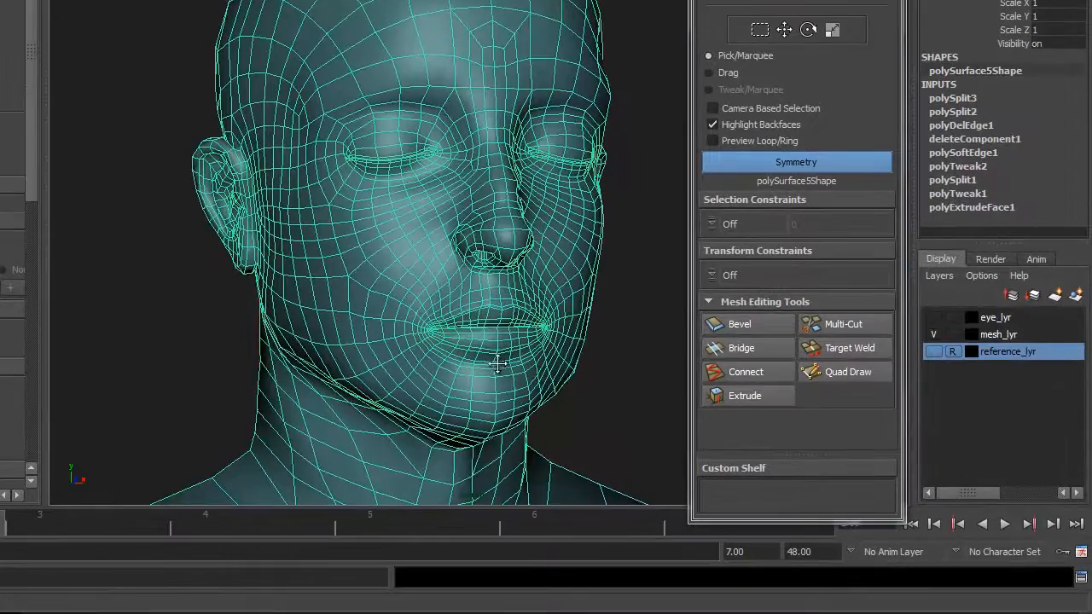
Examine the edge flow around the mouth, chin, jaw and neck from the front and side
alt+drag(642, 459, 582, 412)
alt+drag(421, 304, 450, 297)
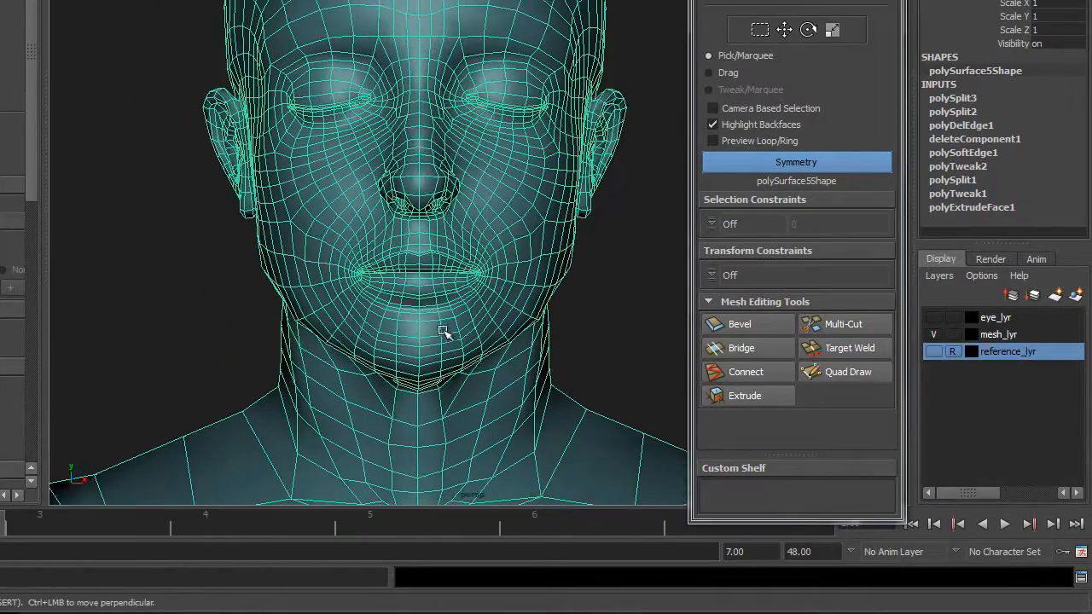
alt+middle_drag(417, 315, 436, 246)
alt+right_drag(435, 246, 529, 214)
alt+middle_drag(427, 337, 461, 246)
alt+right_drag(462, 246, 480, 190)
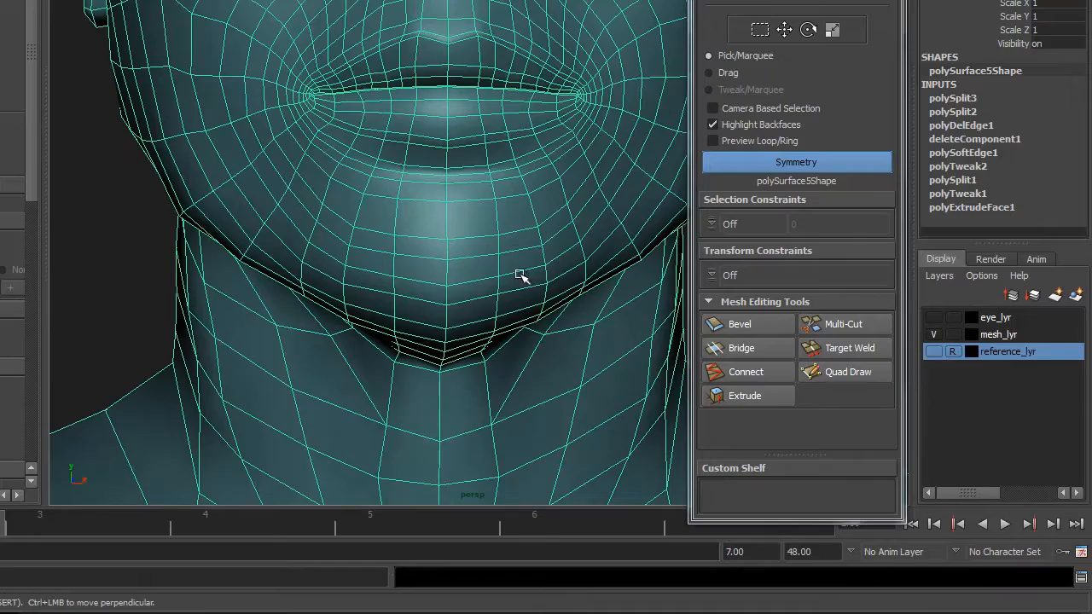
alt+drag(520, 275, 388, 315)
alt+drag(495, 237, 436, 211)
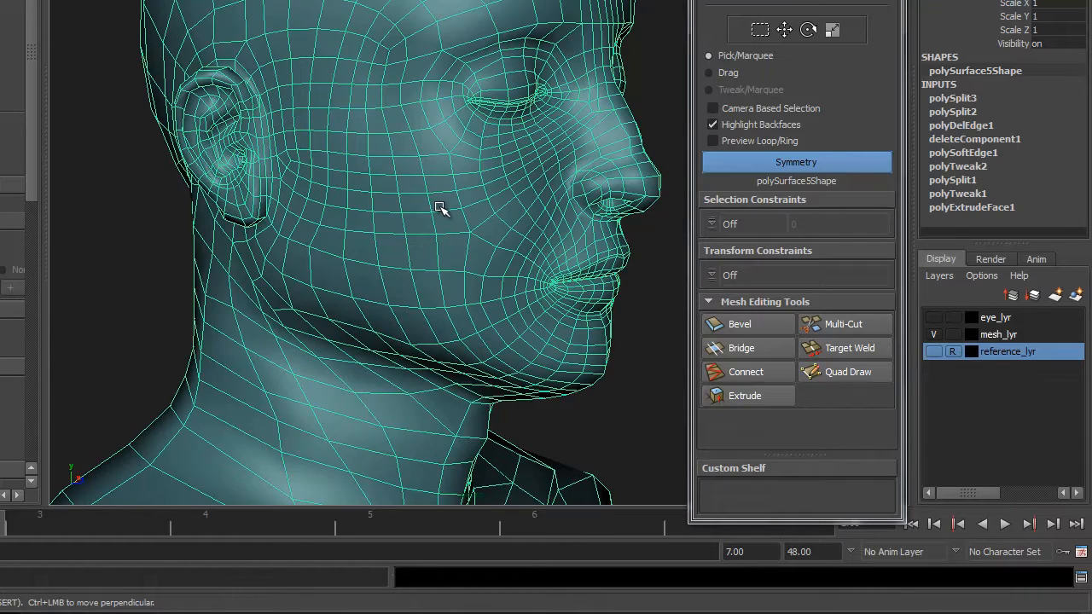